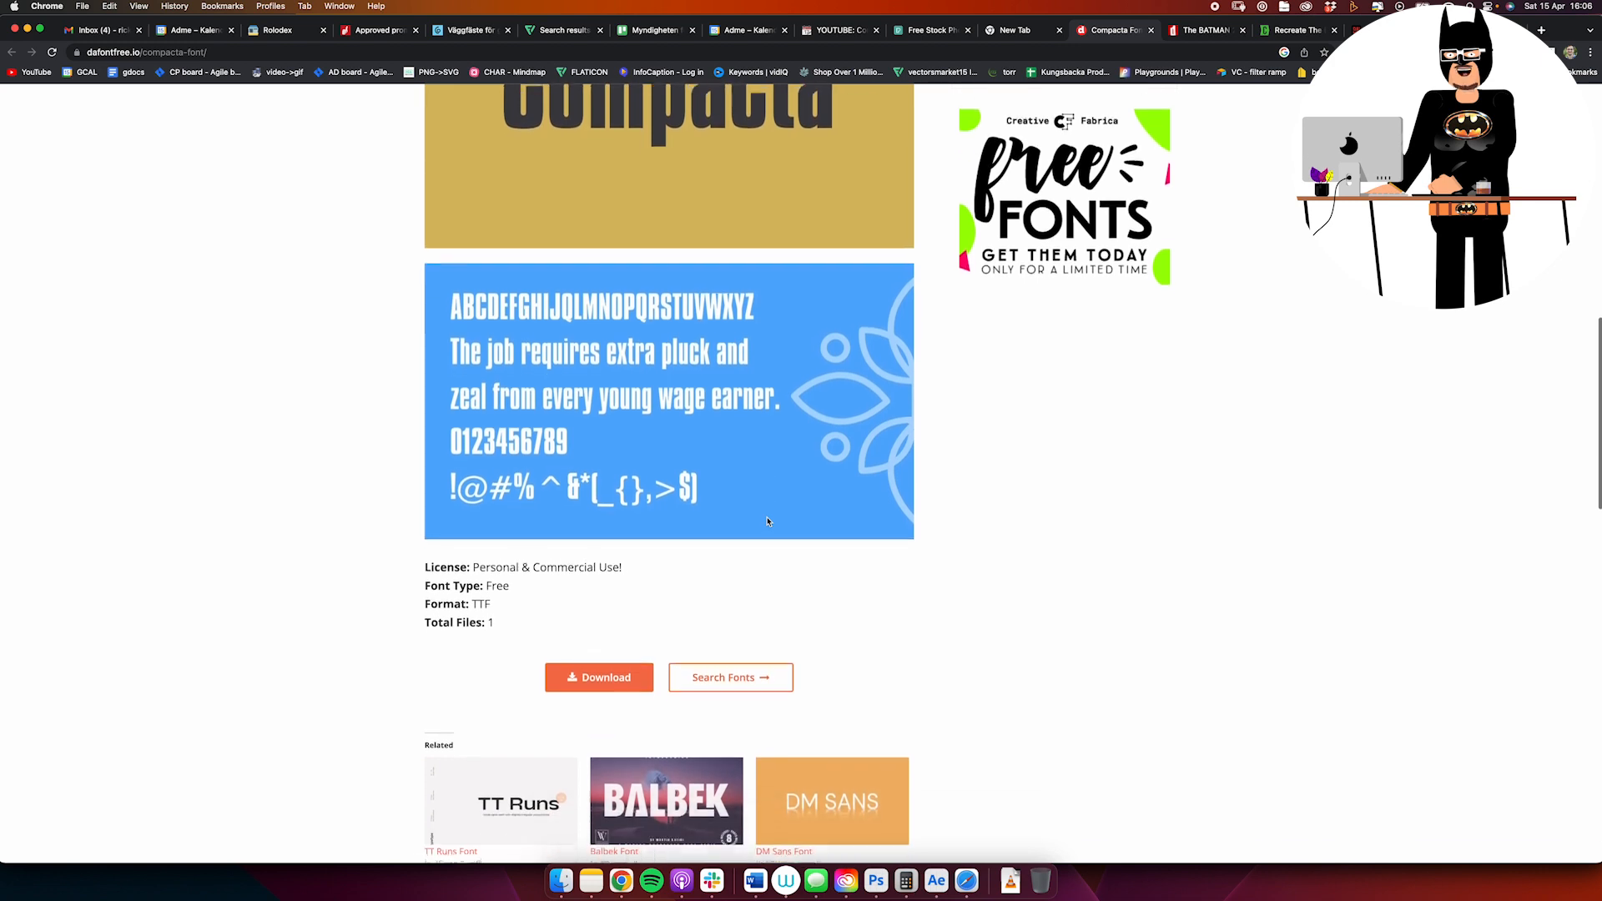
Step: Check the Compacta font's download page and generate a Batman-style logo reading BATMAN BATMAN in the web logo generator
{"action": "scroll", "coordinate": [998, 518], "scroll_direction": "down", "scroll_amount": 2}
{"action": "scroll", "coordinate": [999, 519], "scroll_direction": "down", "scroll_amount": 1}
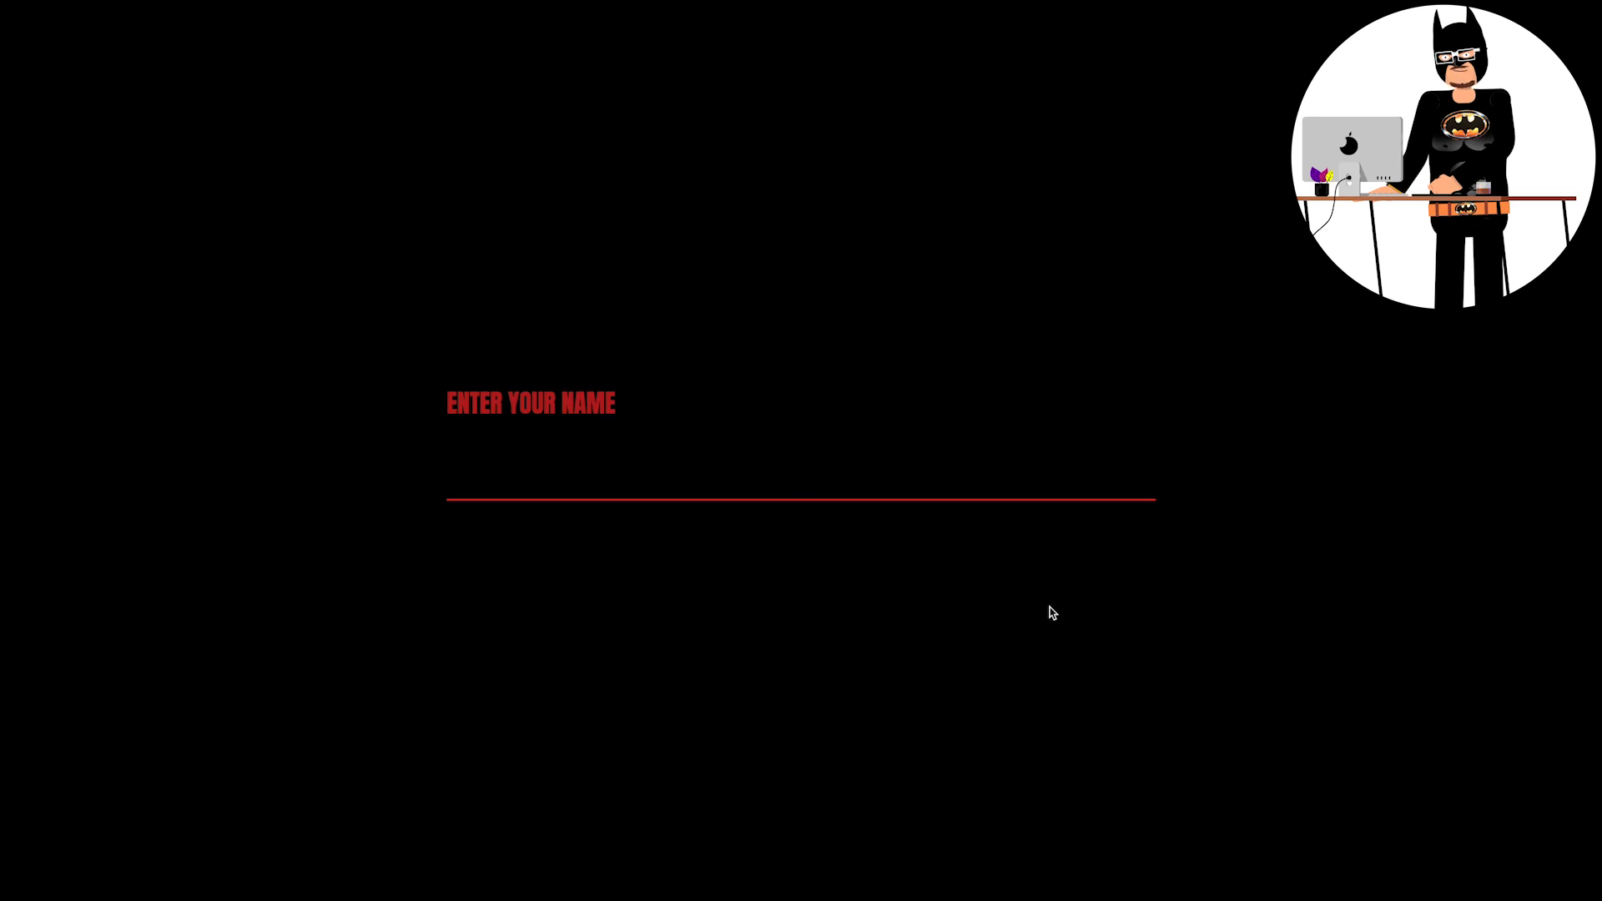
{"action": "type", "text": "BATMAN BATMAN"}
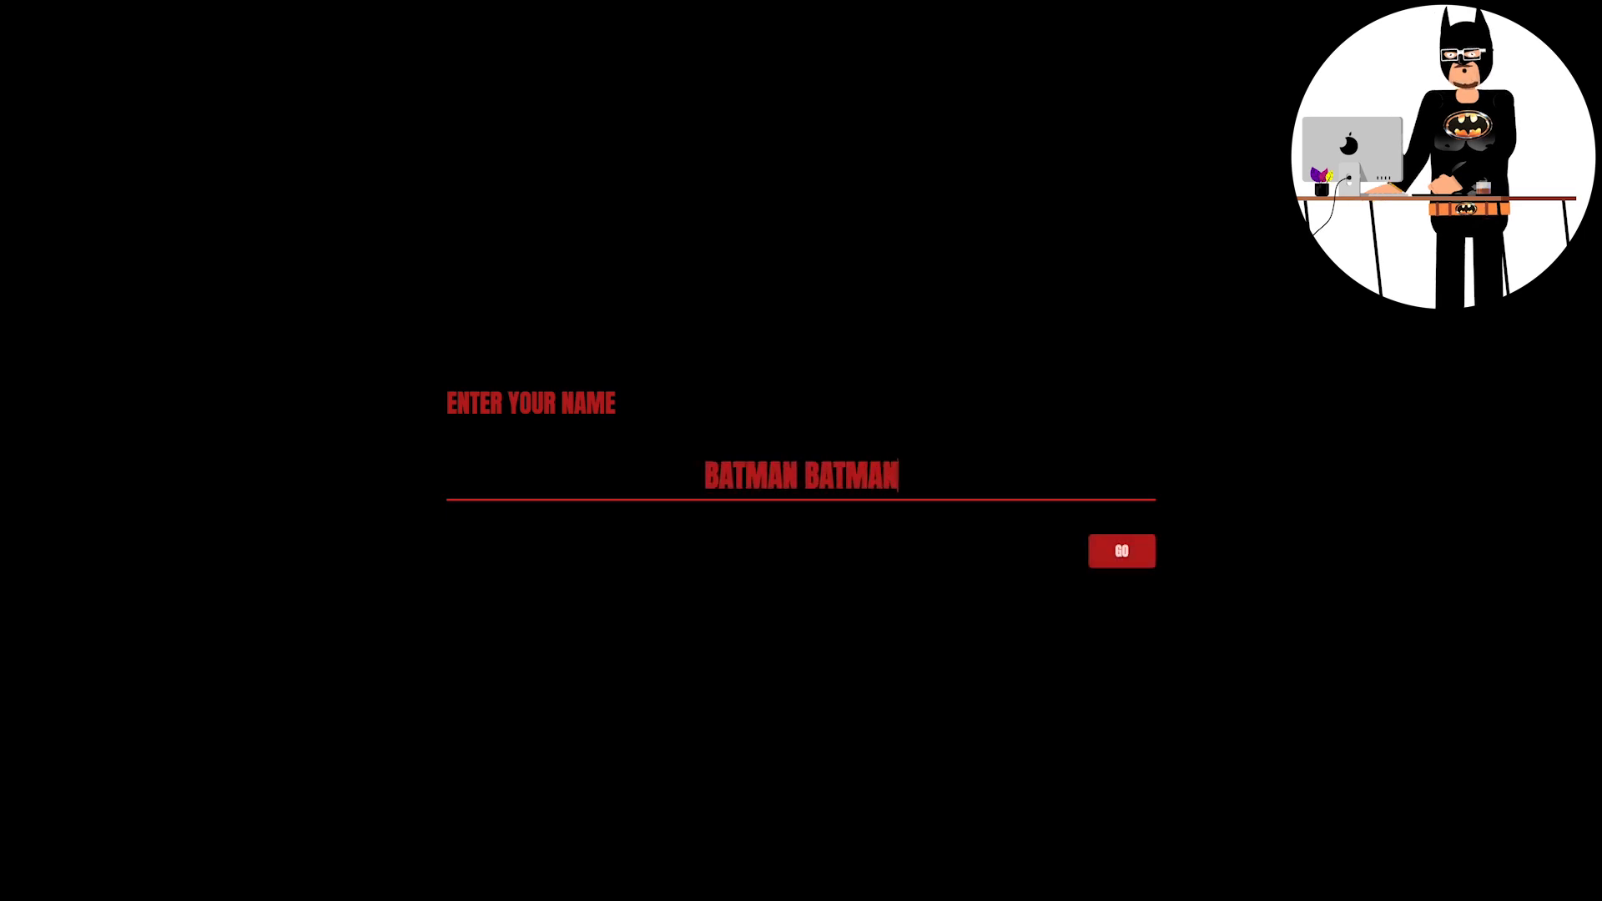
{"action": "key", "text": "Return"}
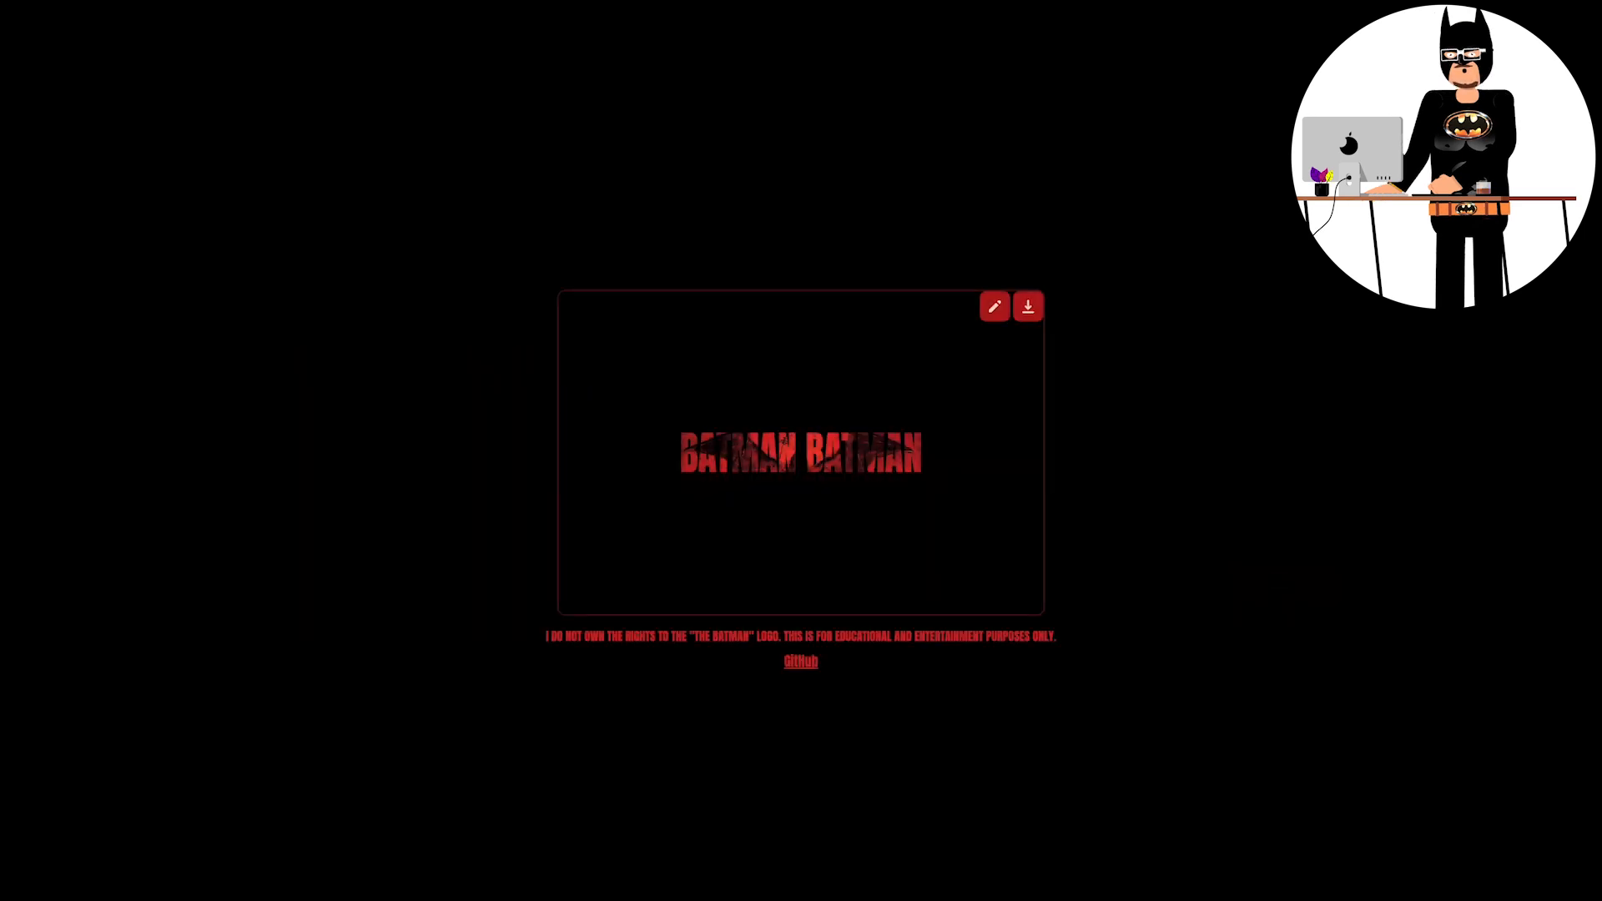
Step: Edit the generated logo's text to read TEST PRETTY COOL! and generate it again
{"action": "left_click", "coordinate": [996, 308]}
{"action": "triple_click", "coordinate": [927, 465]}
{"action": "type", "text": "TEST PRE"}
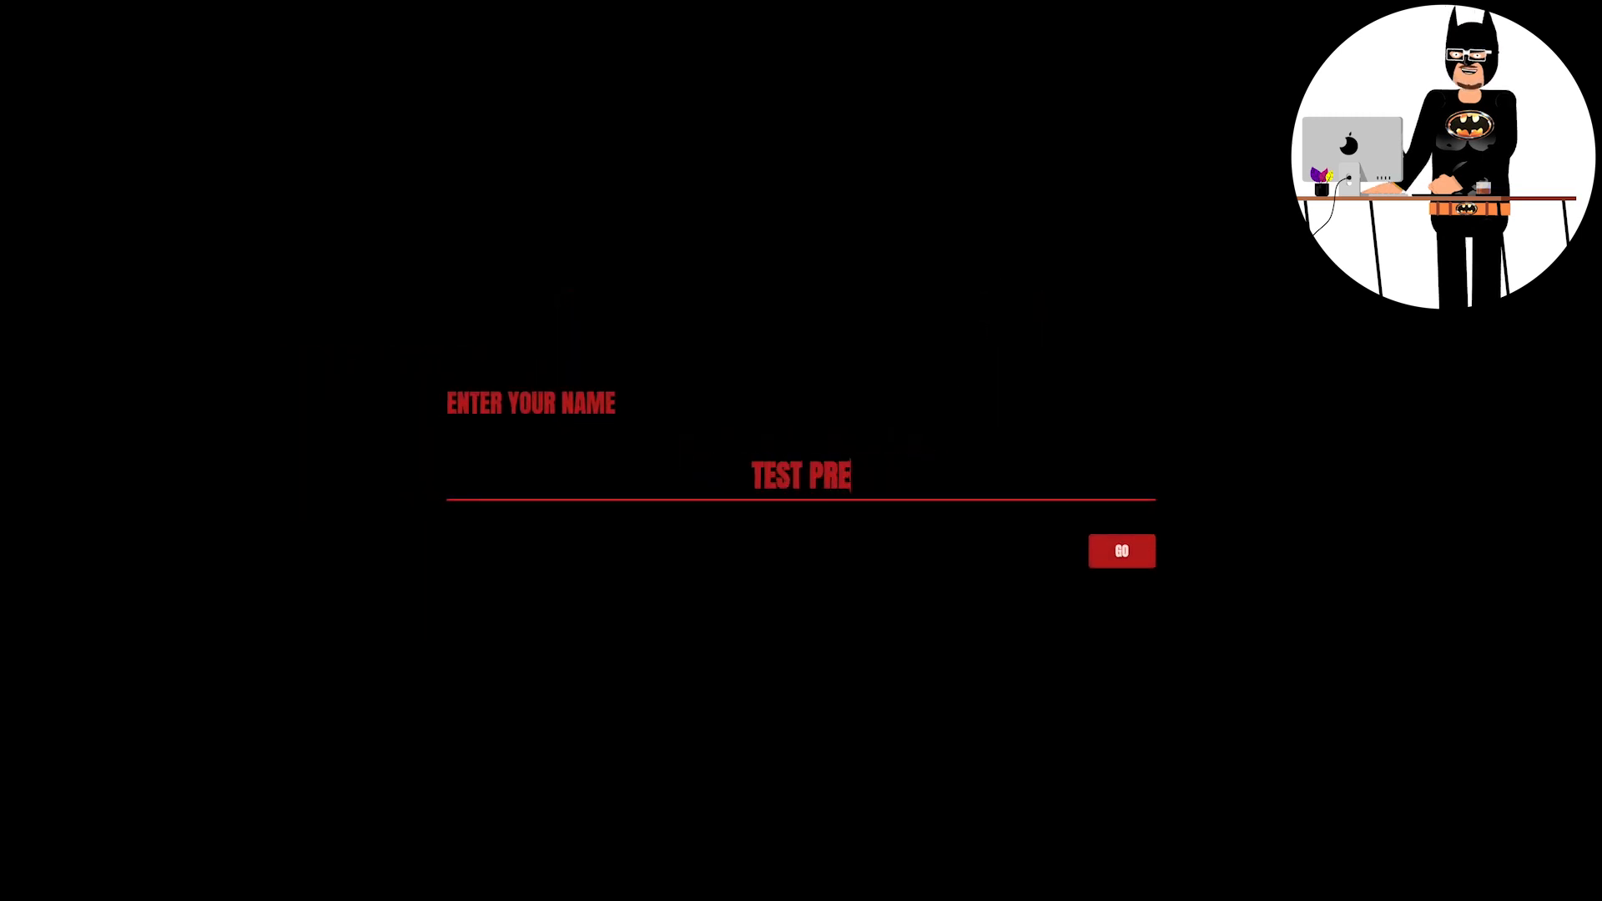
{"action": "type", "text": "TTY COOL!"}
{"action": "key", "text": "Return"}
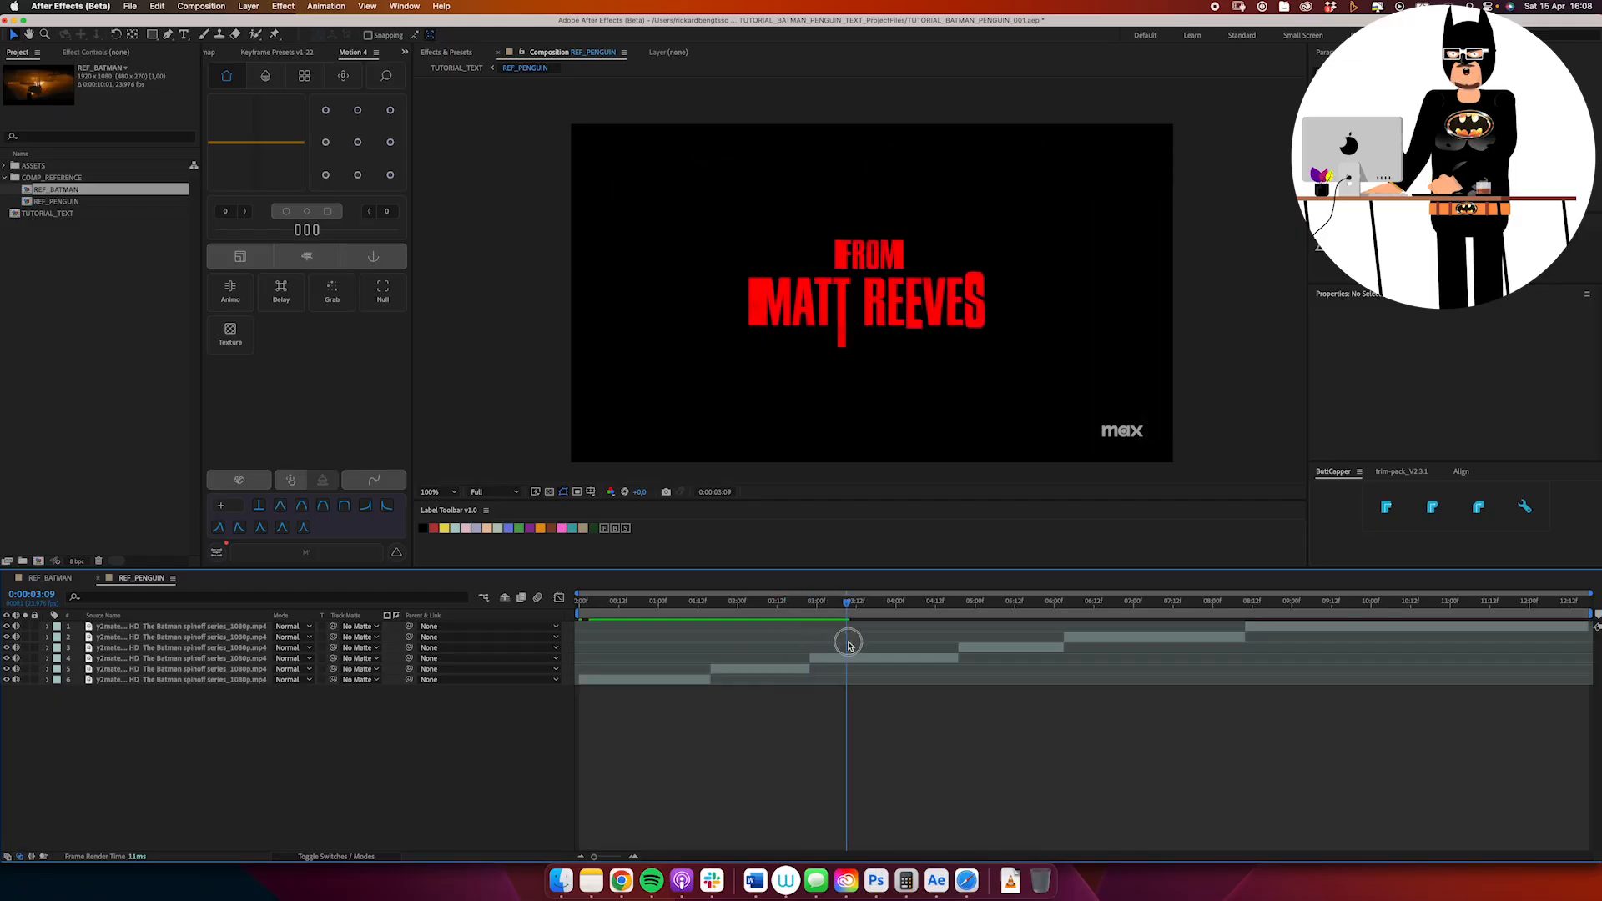
Step: Switch to After Effects and scrub through the REF_PENGUIN composition to examine how its title text animates
{"action": "left_click_drag", "start_coordinate": [848, 644], "coordinate": [1346, 666]}
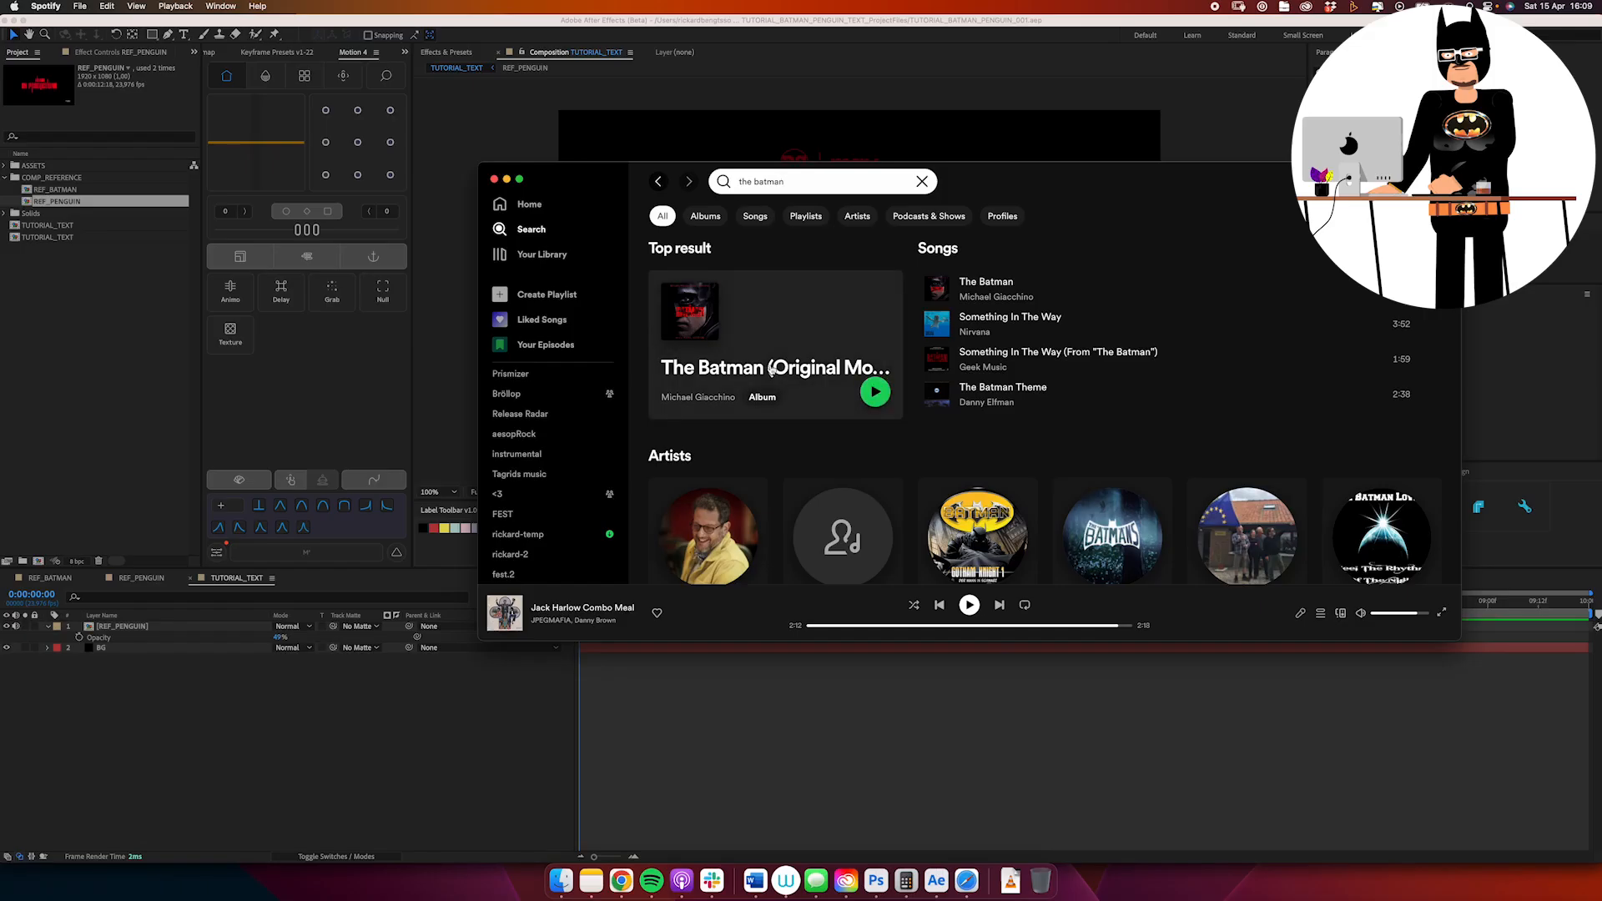
Step: Play the first track of The Batman (Original Motion Picture Soundtrack) album in Spotify and return to After Effects
{"action": "left_click", "coordinate": [772, 370]}
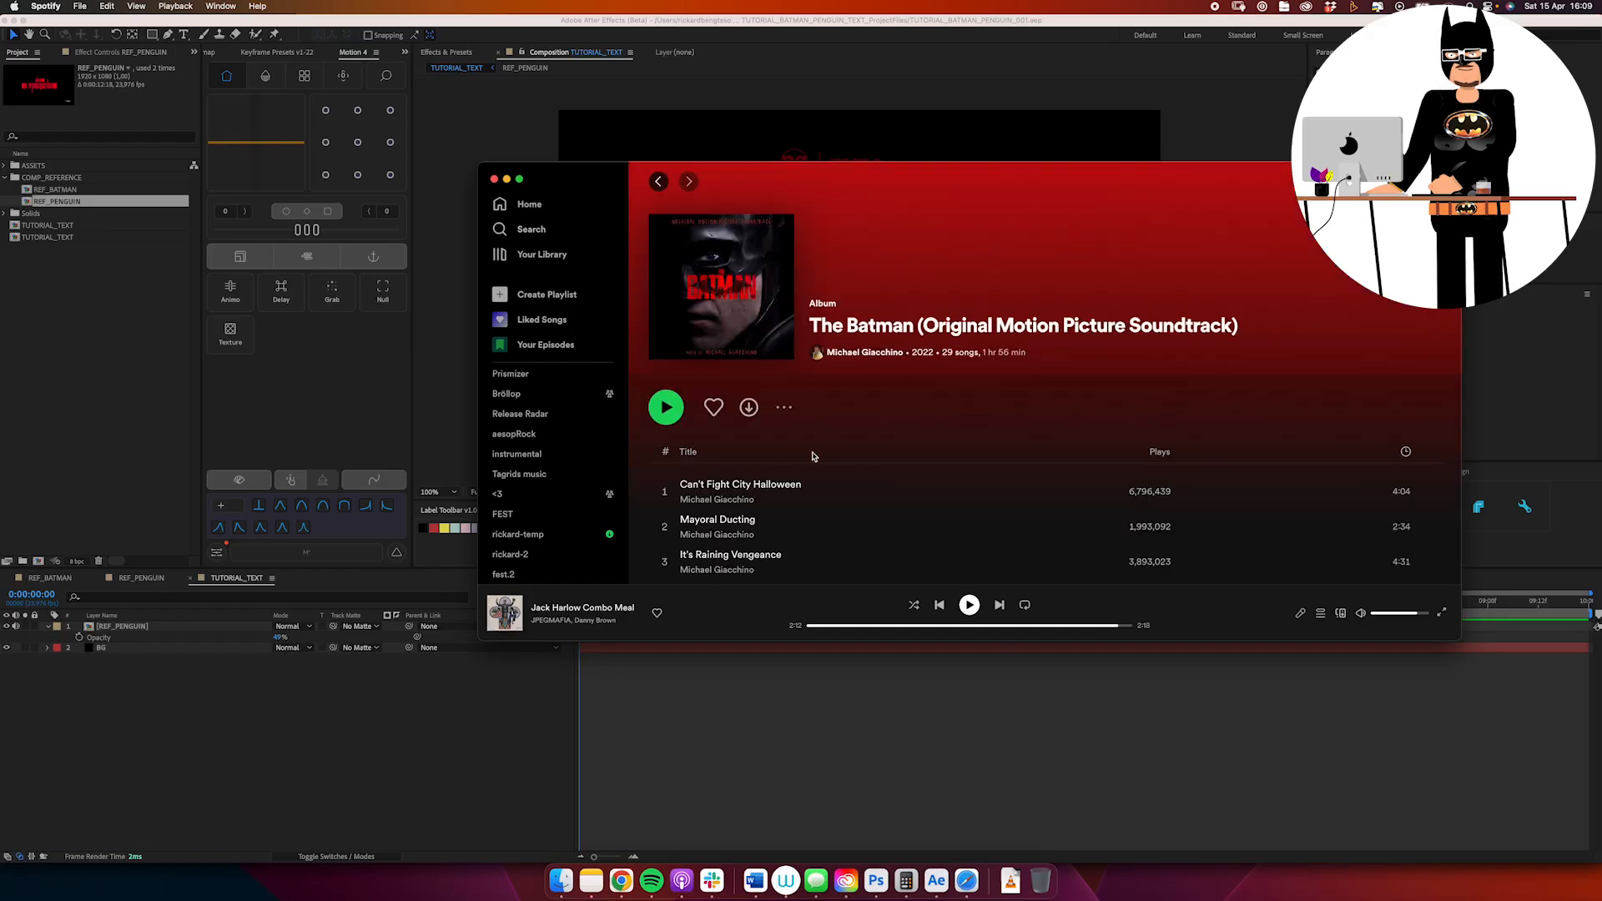
{"action": "double_click", "coordinate": [839, 492]}
{"action": "left_click", "coordinate": [948, 752]}
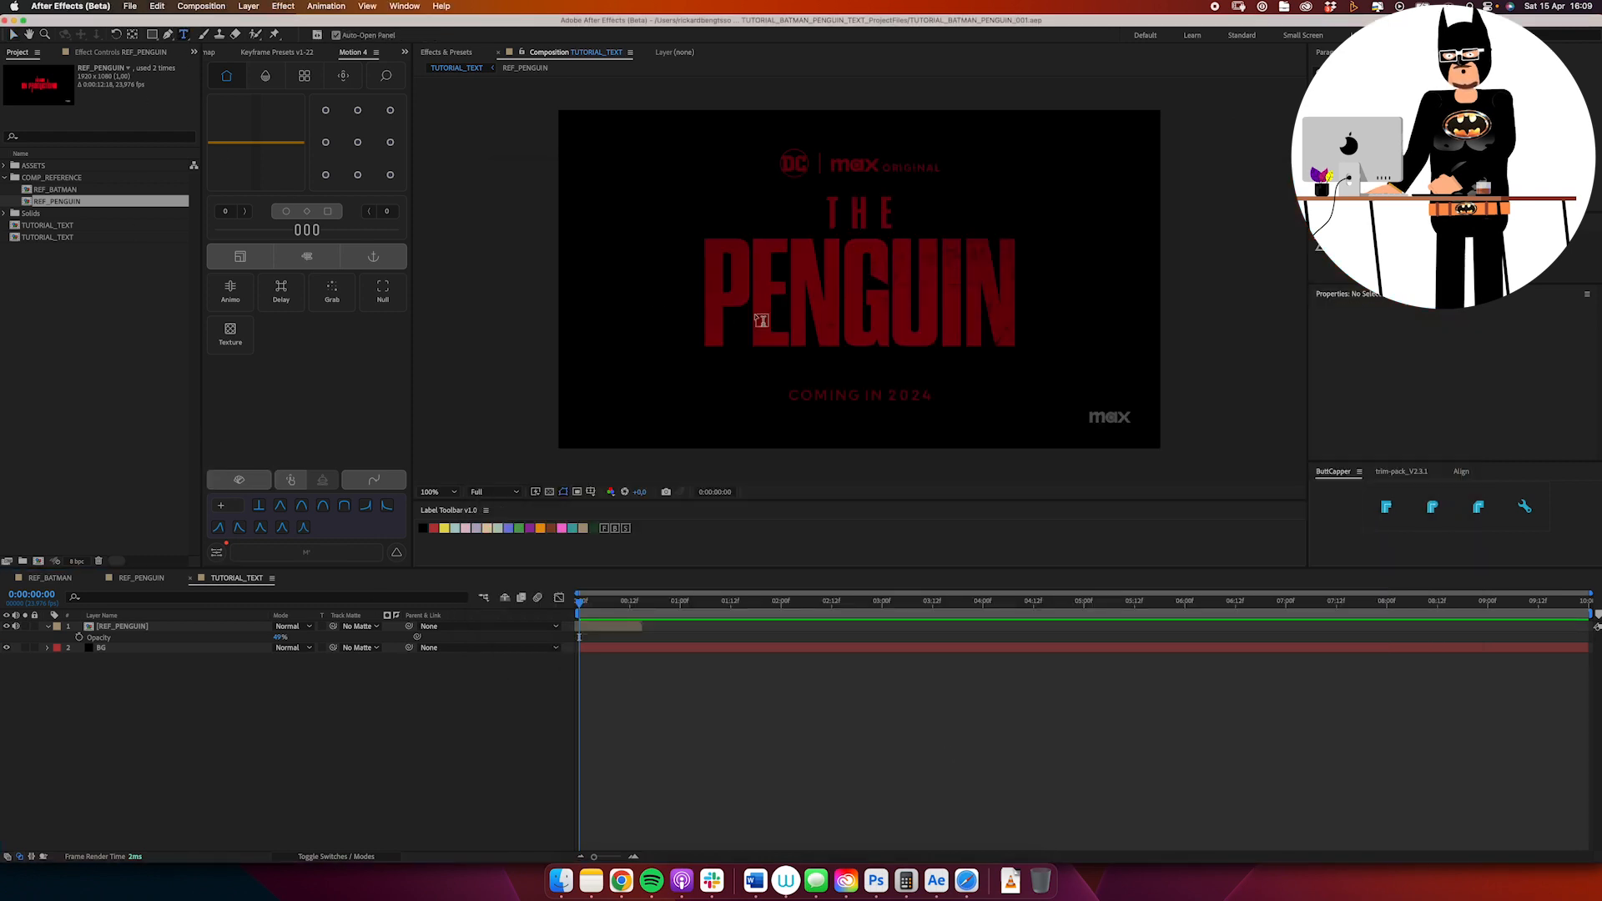
Step: Add a white text layer reading THE in capitals over the dimmed Penguin reference
{"action": "left_click", "coordinate": [842, 302]}
{"action": "type", "text": "the"}
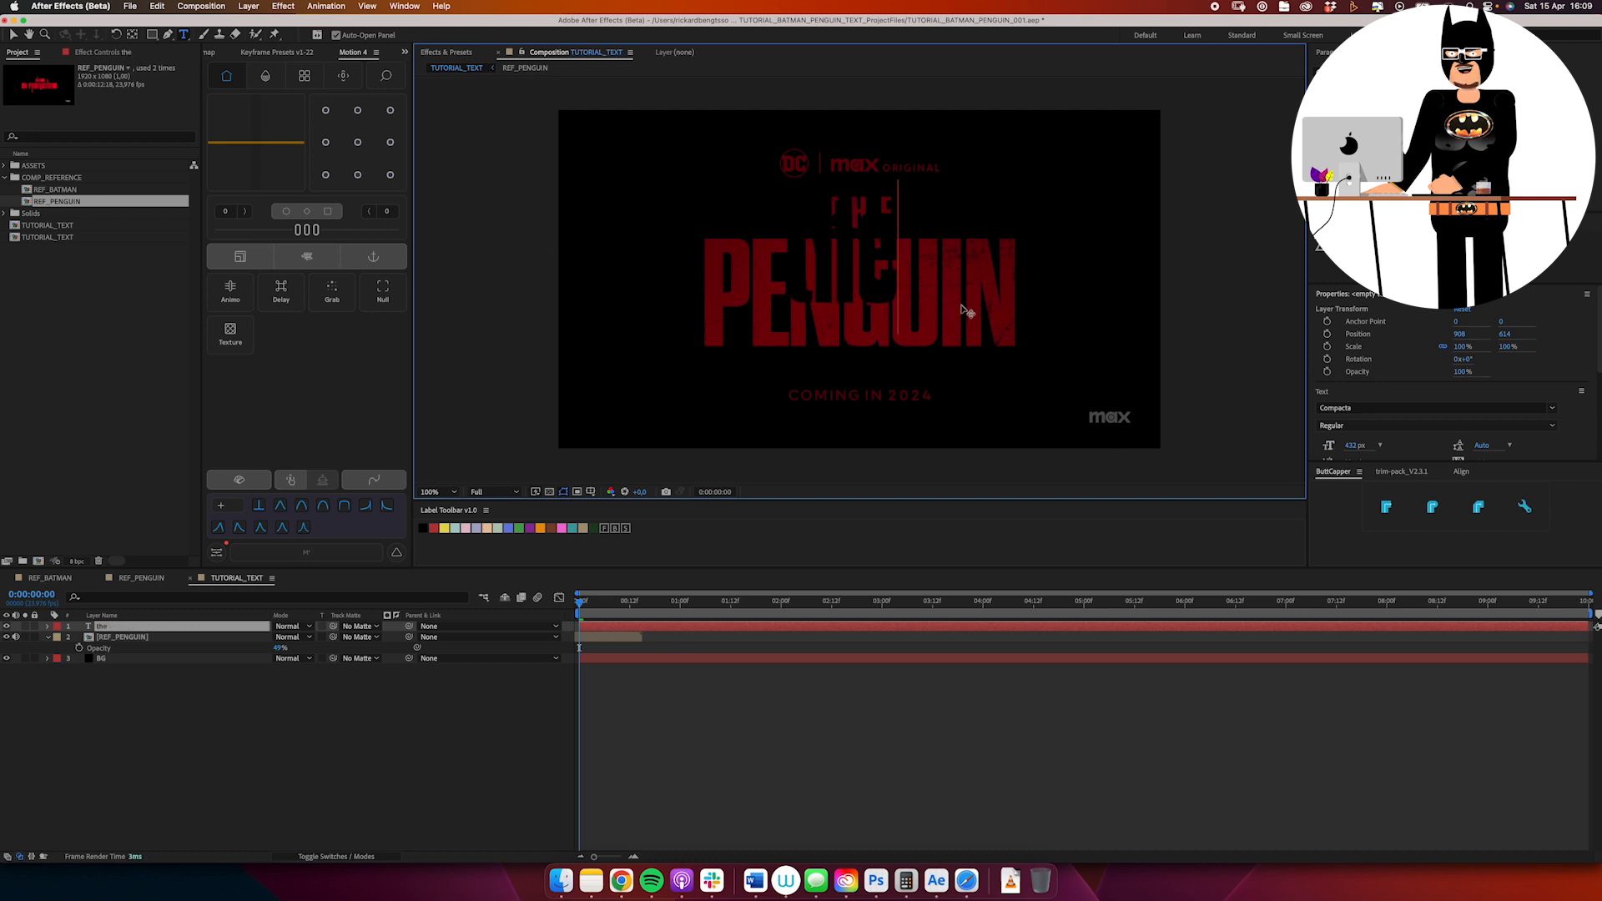
{"action": "key", "text": "super+a"}
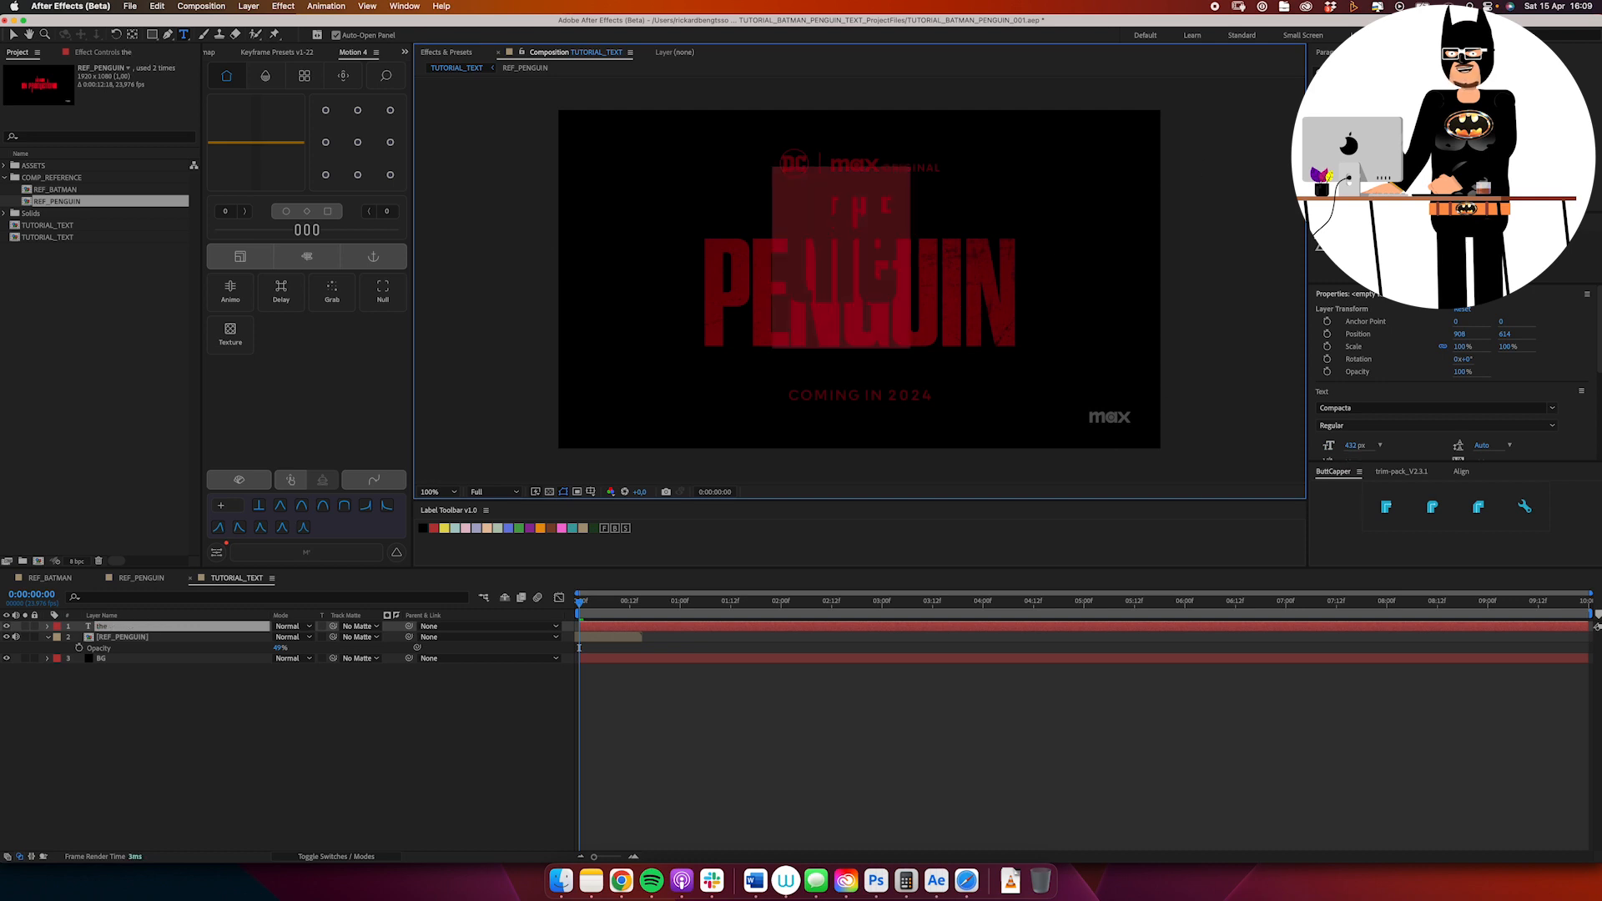
{"action": "left_click", "coordinate": [121, 334]}
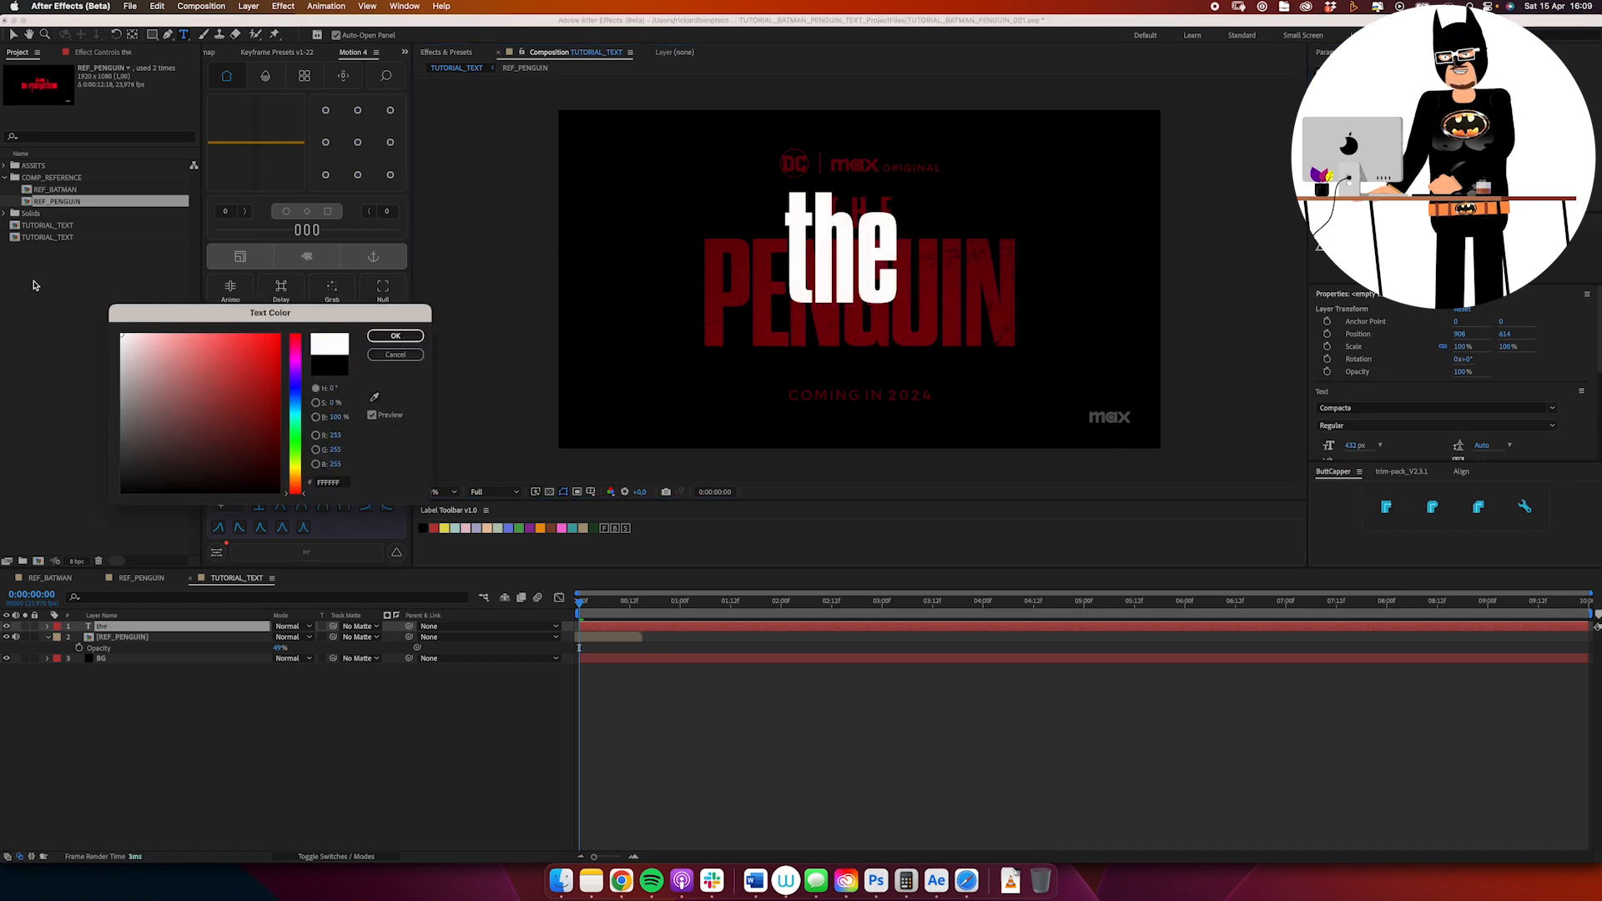
{"action": "key", "text": "Return"}
{"action": "type", "text": "HE"}
{"action": "key", "text": "super+a"}
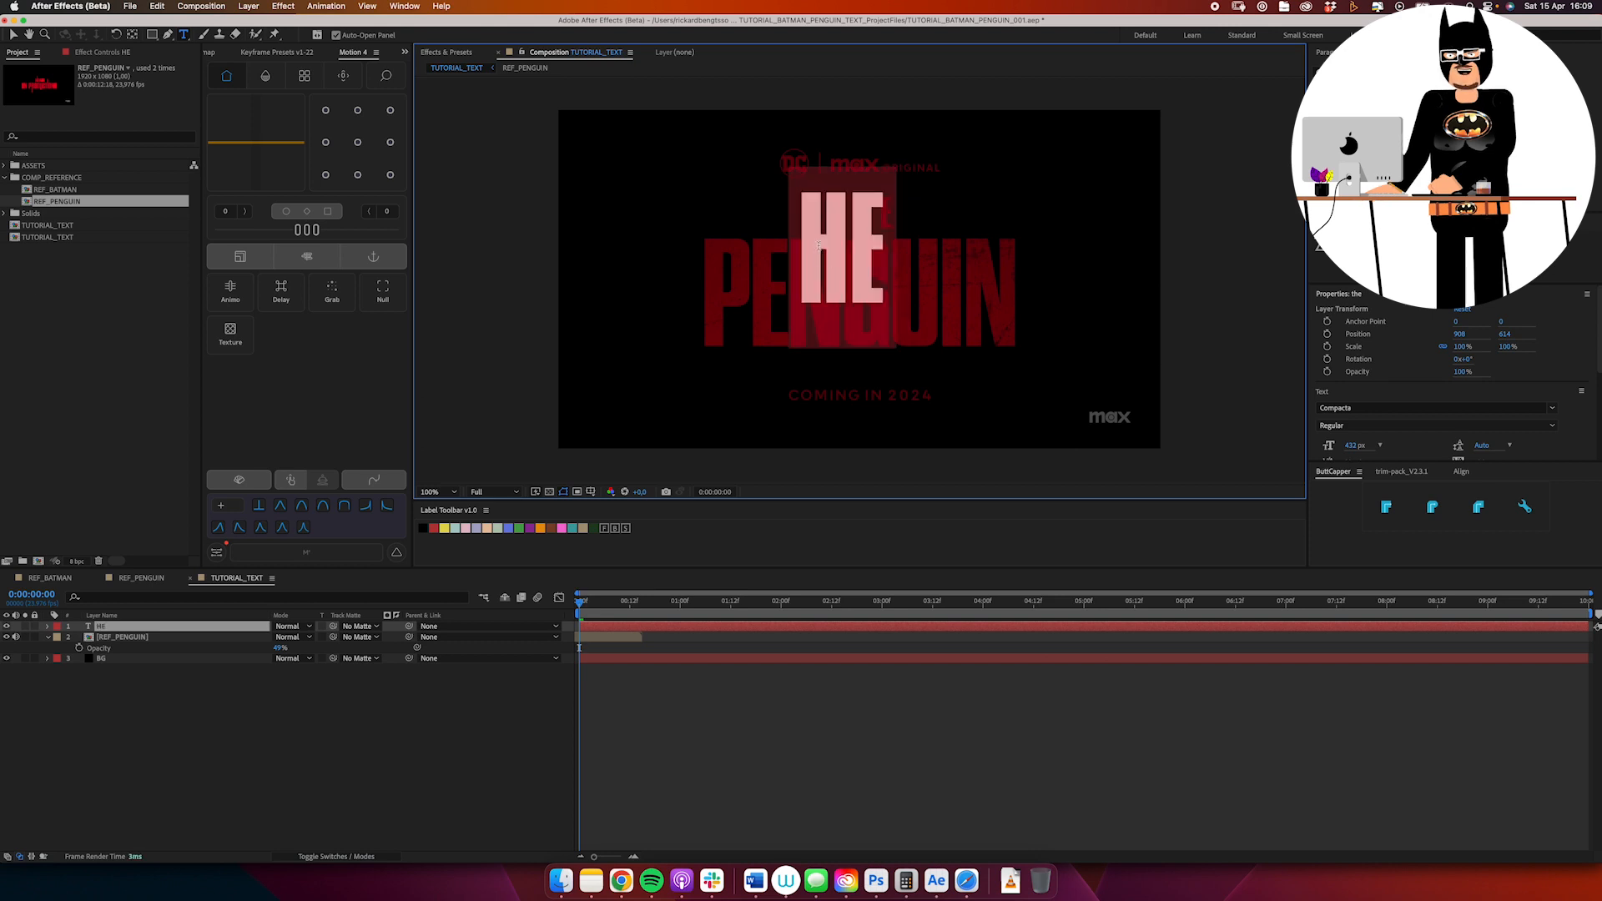
{"action": "type", "text": "THE"}
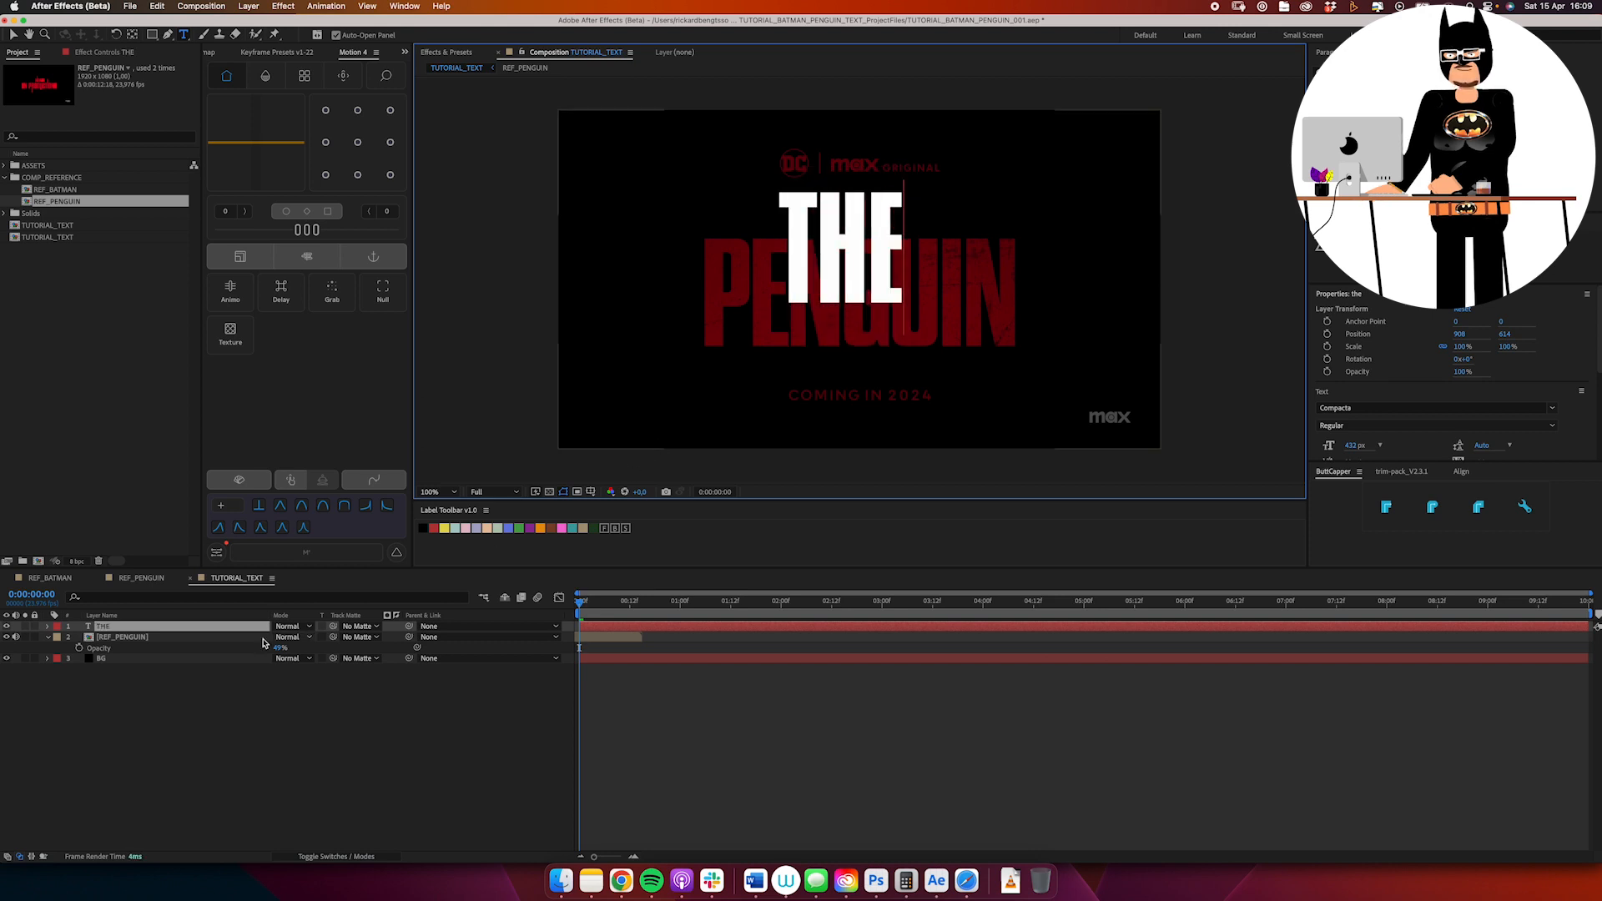
Step: Reduce the THE text's font size to 131 px and move it over the reference's THE
{"action": "left_click", "coordinate": [238, 628]}
{"action": "left_click", "coordinate": [355, 854]}
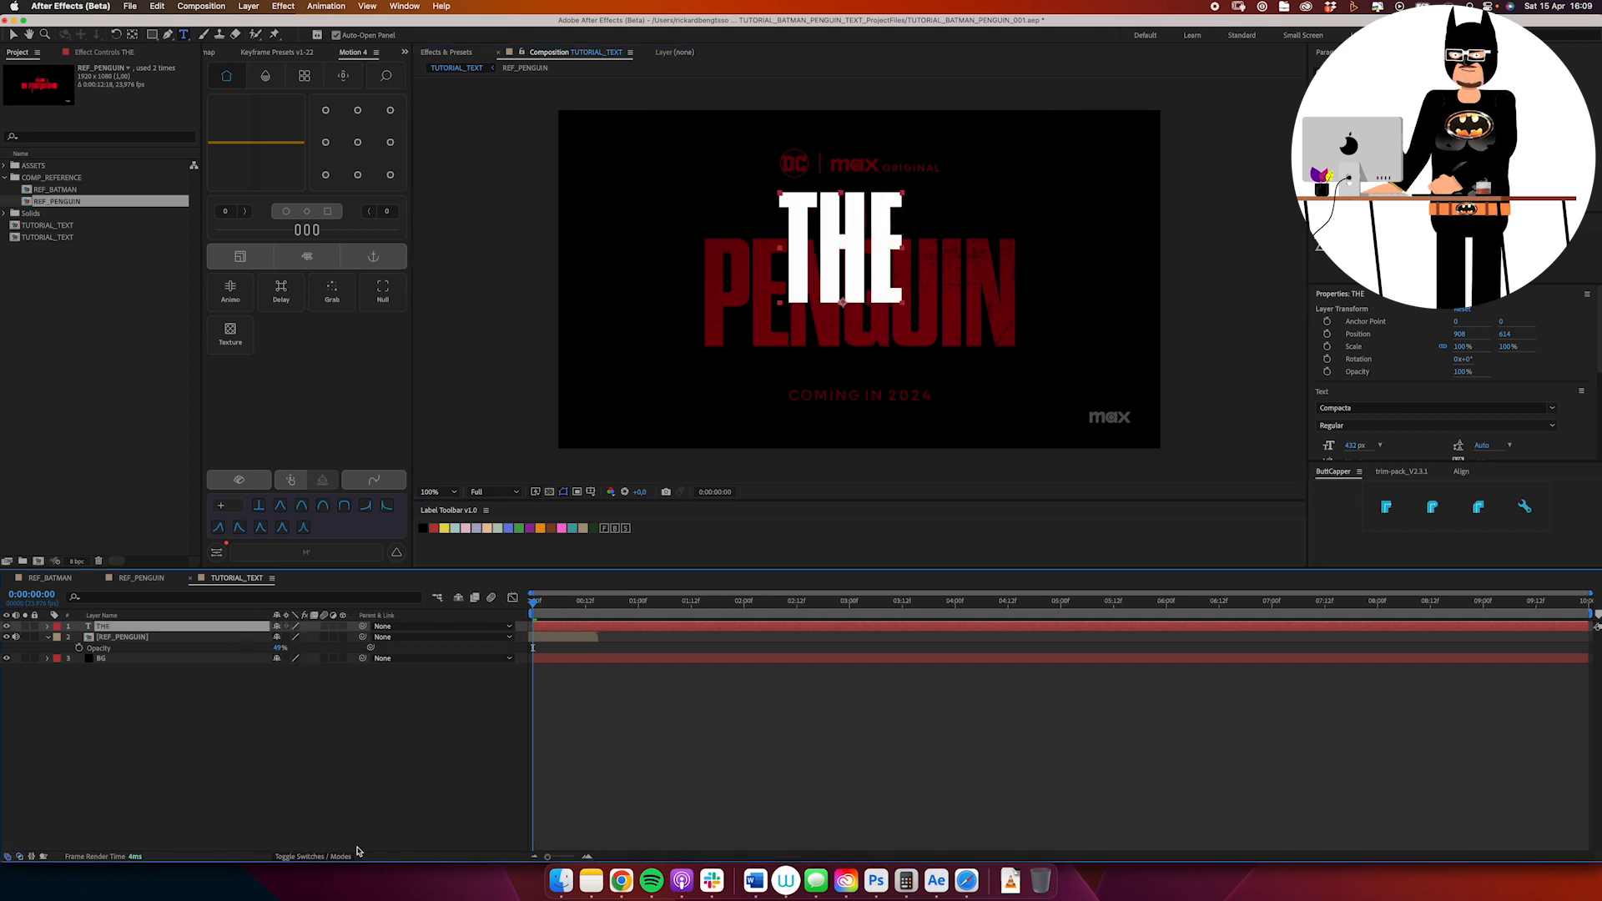
{"action": "left_click", "coordinate": [819, 248]}
{"action": "key", "text": "v"}
{"action": "left_click_drag", "start_coordinate": [923, 305], "coordinate": [943, 235]}
{"action": "left_click_drag", "start_coordinate": [953, 224], "coordinate": [937, 278]}
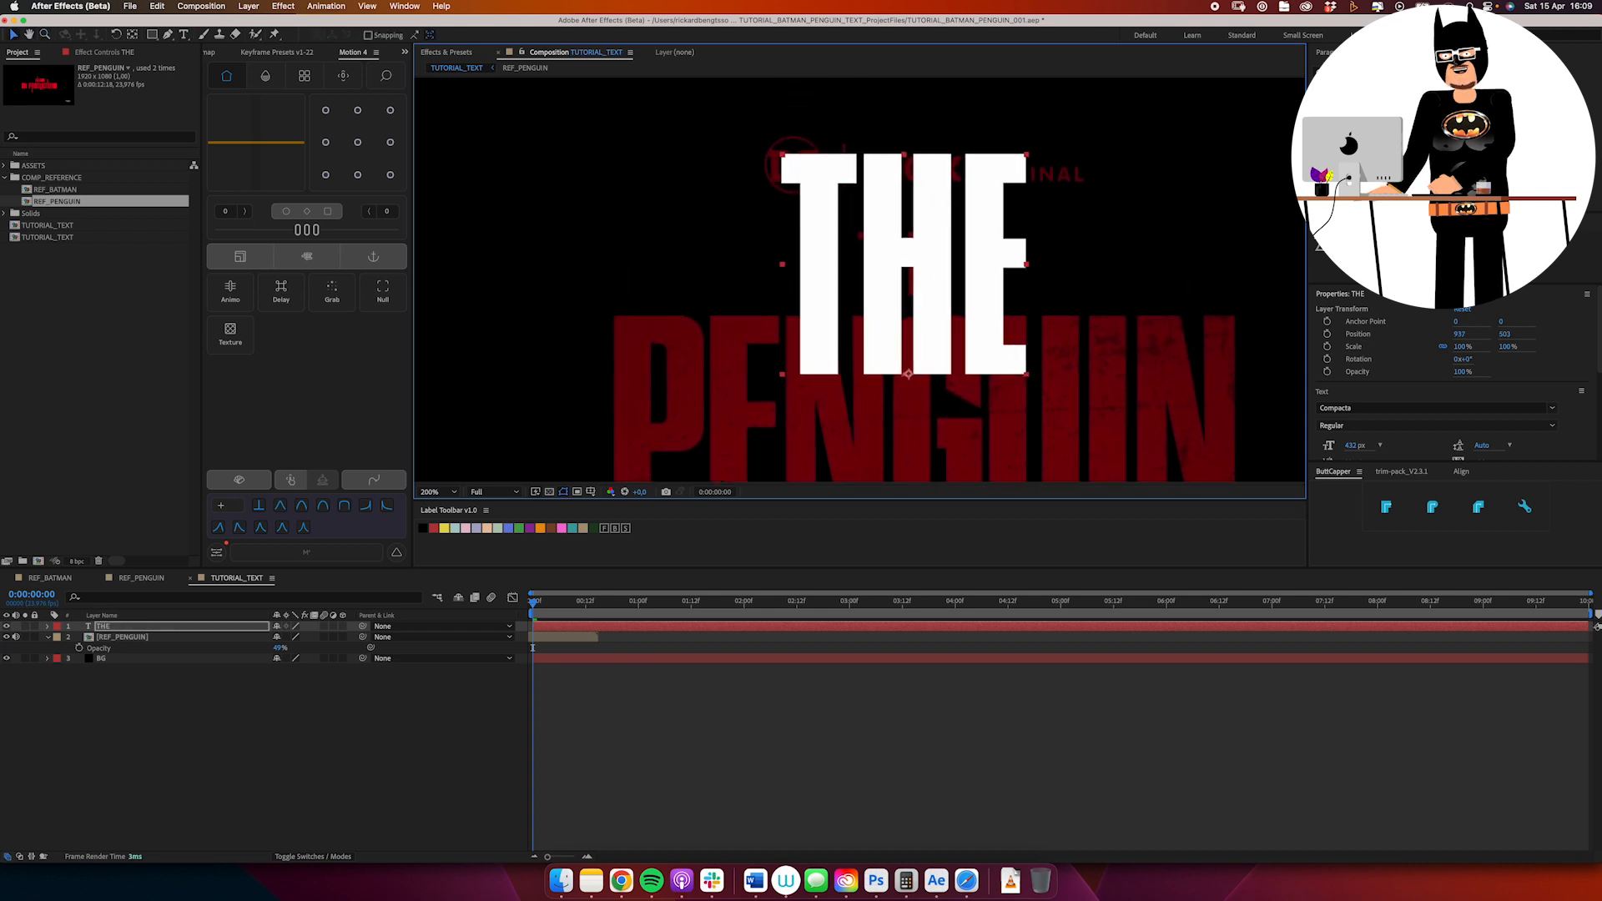
{"action": "left_click_drag", "start_coordinate": [1348, 117], "coordinate": [1203, 158]}
{"action": "left_click_drag", "start_coordinate": [927, 325], "coordinate": [943, 250]}
Step: Shrink the THE text to 119 px and widen its letter spacing to match the reference
{"action": "key", "text": "z"}
{"action": "left_click", "coordinate": [943, 250]}
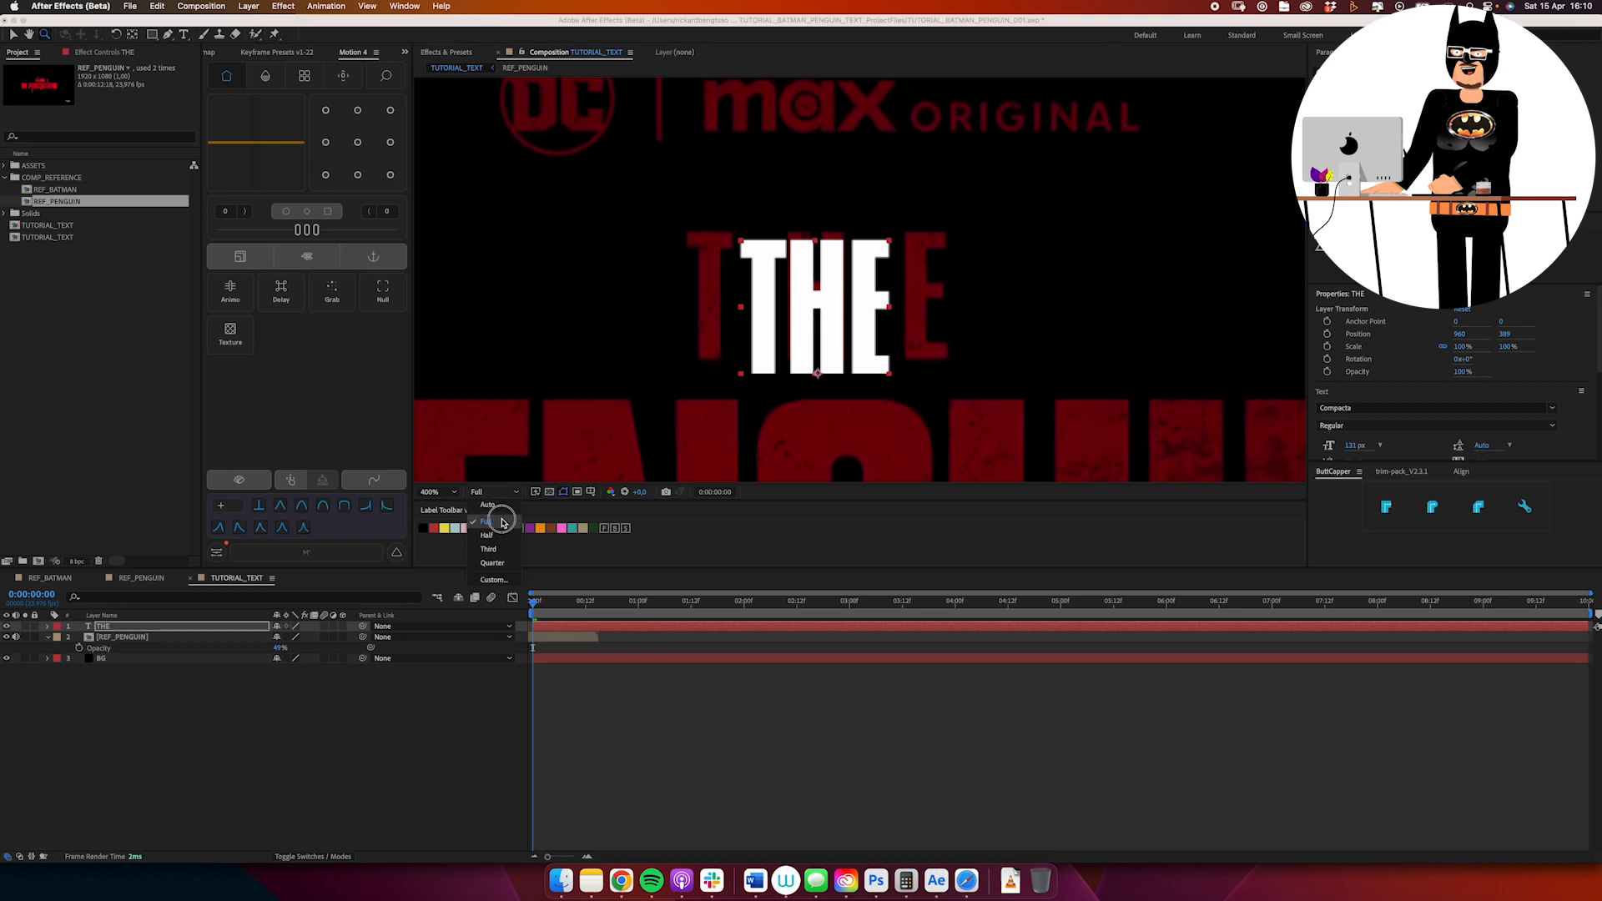
{"action": "key", "text": "v"}
{"action": "left_click_drag", "start_coordinate": [850, 318], "coordinate": [849, 301]}
{"action": "left_click_drag", "start_coordinate": [1349, 117], "coordinate": [1491, 134]}
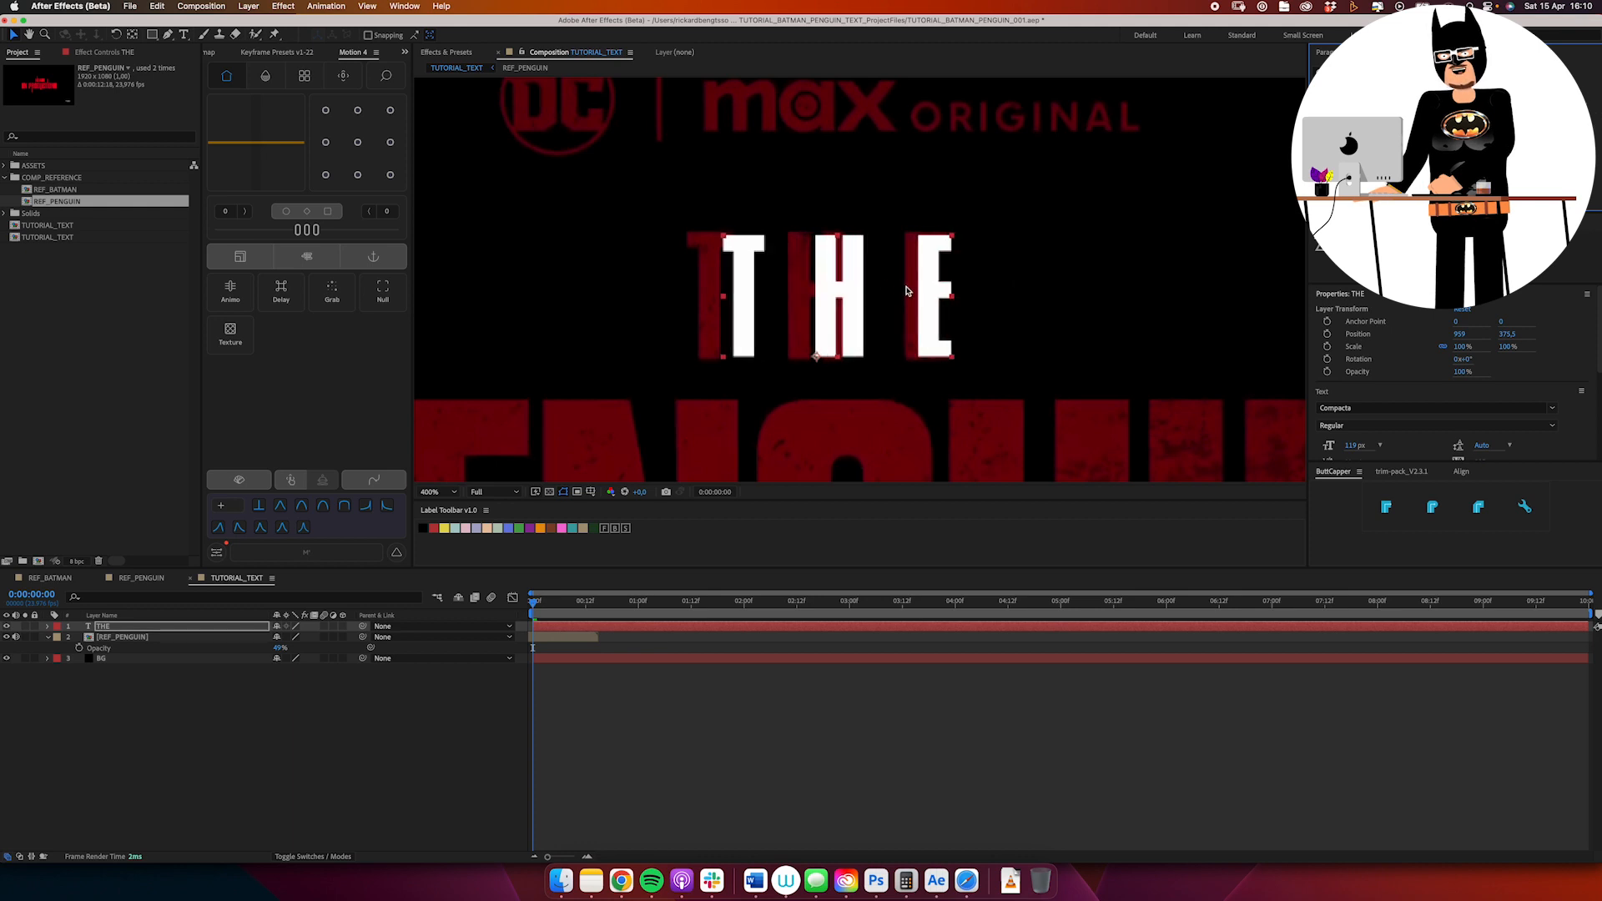
Step: Align the spaced THE letters with the reference, fine-tuning tracking and placing the layer at about 936, 375.5
{"action": "mouse_move", "coordinate": [908, 290]}
{"action": "left_mouse_down"}
{"action": "mouse_move", "coordinate": [886, 291]}
{"action": "mouse_move", "coordinate": [921, 307]}
{"action": "left_mouse_up"}
{"action": "key", "text": "alt+Right"}
{"action": "key", "text": "alt+Right"}
{"action": "key", "text": "alt+Right"}
{"action": "key", "text": "alt+Right"}
{"action": "left_click", "coordinate": [918, 307]}
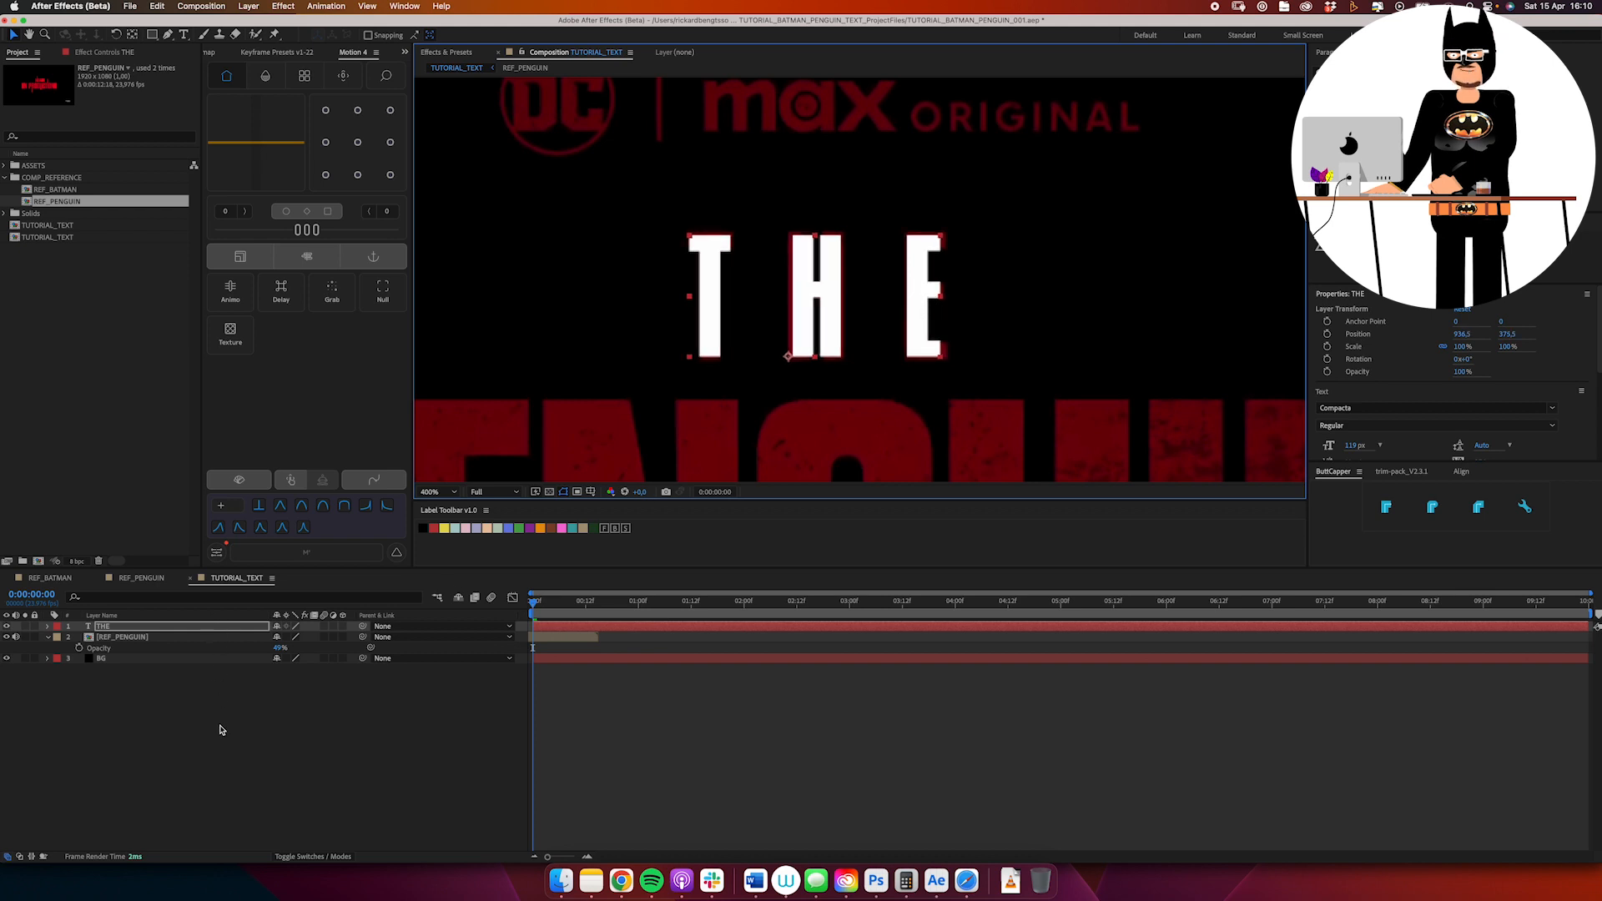
{"action": "left_click", "coordinate": [221, 730]}
Step: Add a second text layer reading PENGUIN over the lower part of the reference title
{"action": "scroll", "coordinate": [874, 285], "scroll_direction": "down", "scroll_amount": 2}
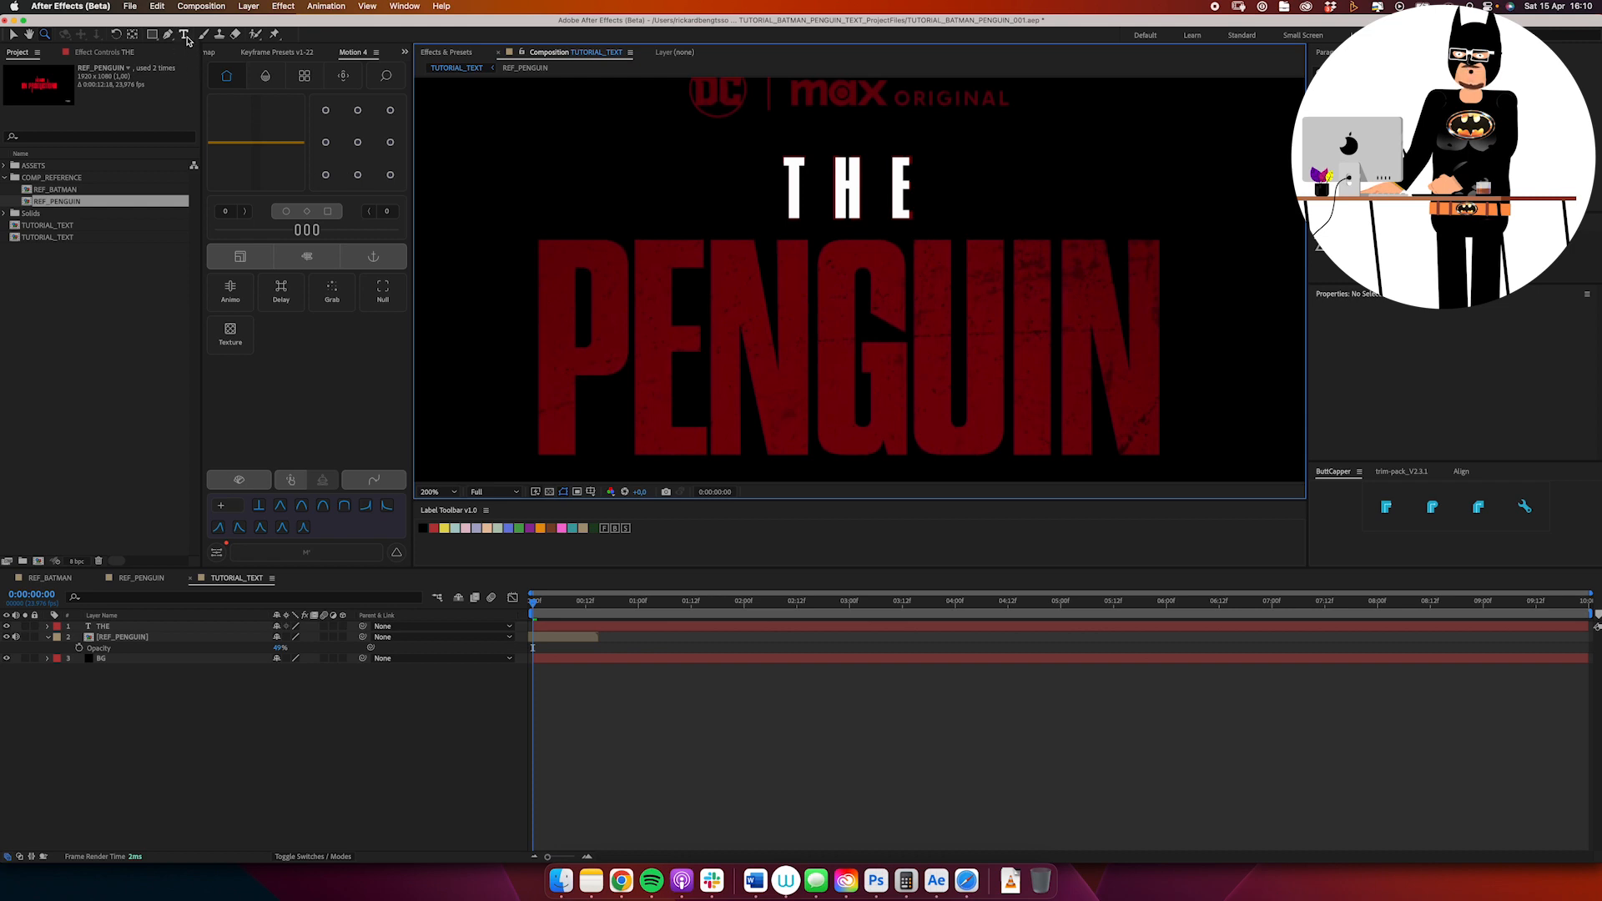
{"action": "left_click", "coordinate": [185, 34]}
{"action": "left_click", "coordinate": [831, 419]}
{"action": "type", "text": "PENGU"}
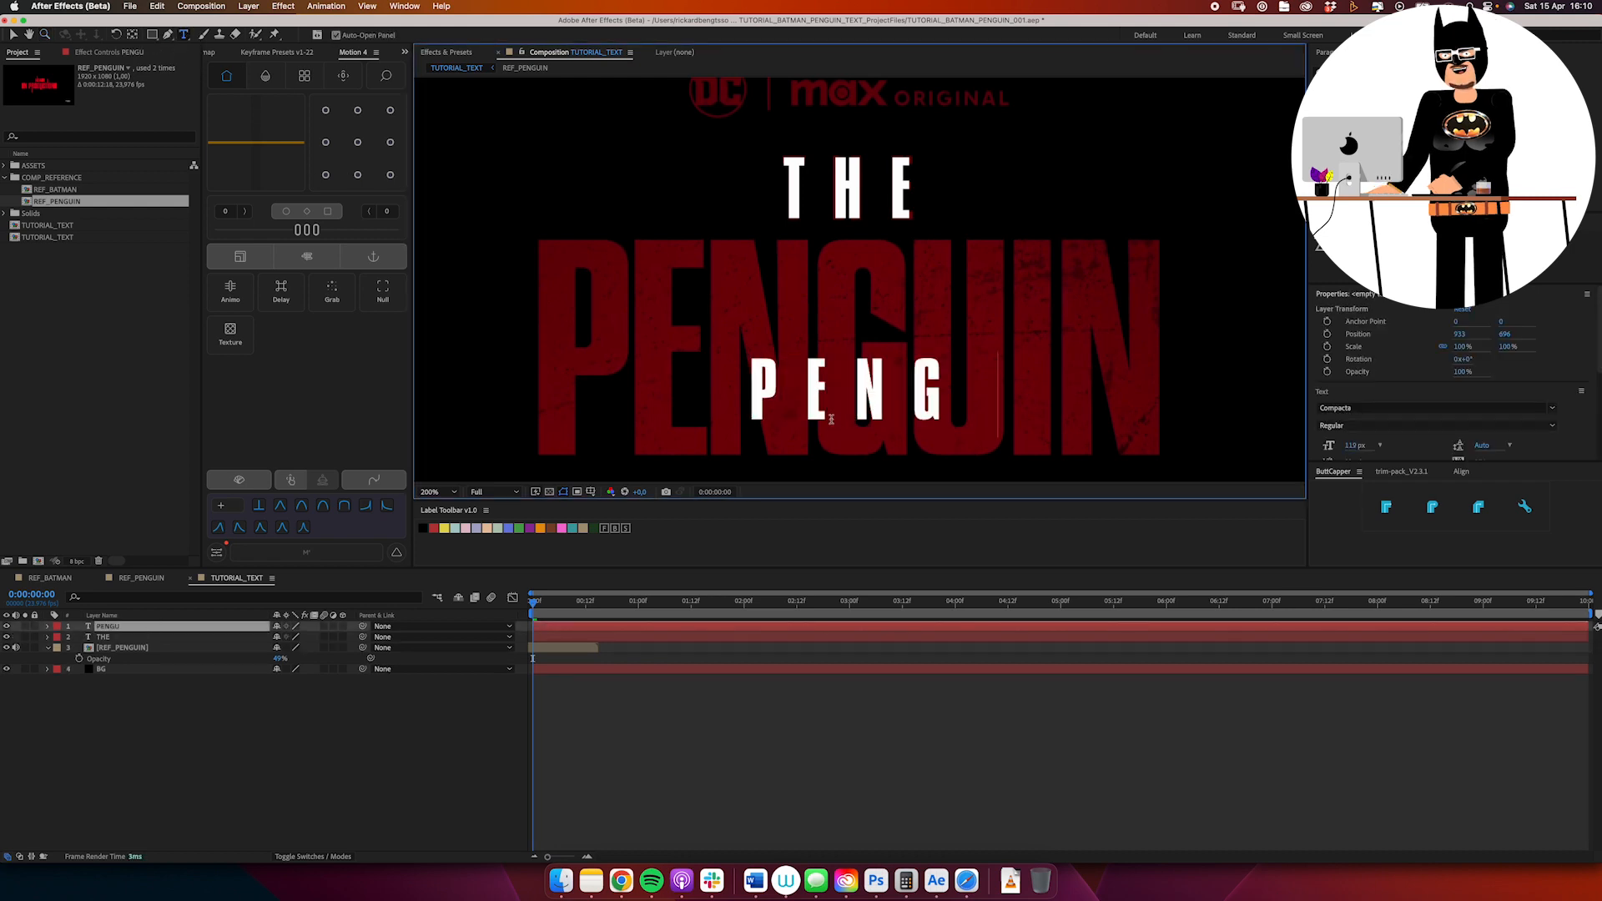
{"action": "type", "text": "IN"}
Step: Tighten the tracking of the PENGUIN text and enlarge its font size to 411 px
{"action": "key", "text": "super+a"}
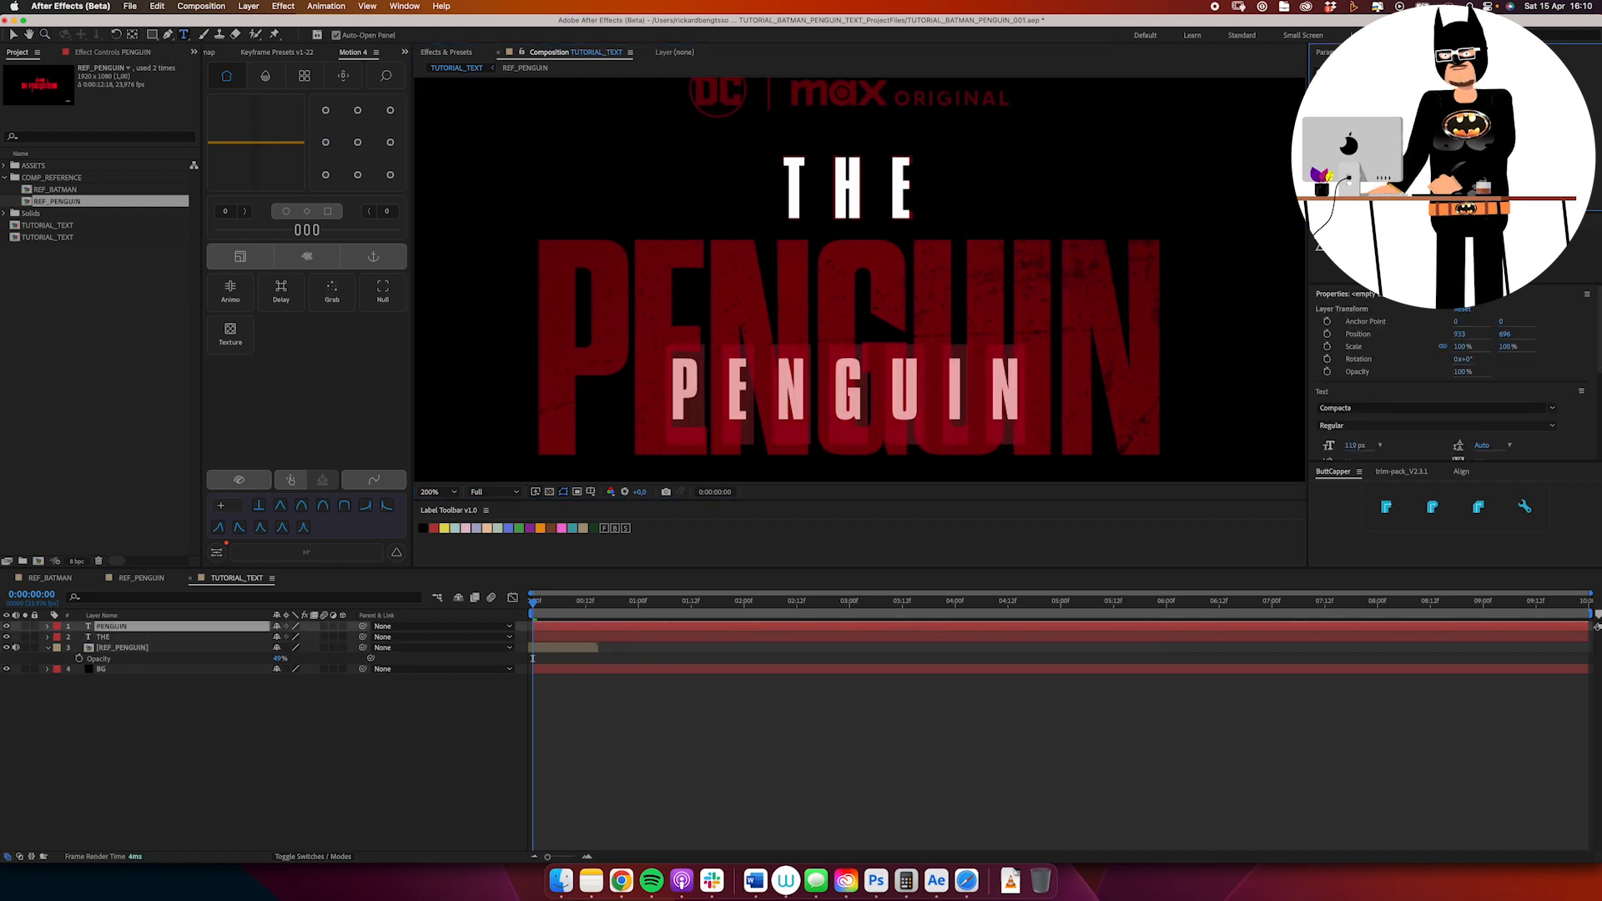
{"action": "key", "text": "super+shift+q"}
{"action": "key", "text": "super+alt+shift+period"}
{"action": "key", "text": "super+alt+shift+period"}
{"action": "key", "text": "super+alt+shift+period"}
{"action": "key", "text": "super+alt+shift+period"}
{"action": "key", "text": "super+alt+shift+period"}
{"action": "key", "text": "super+alt+shift+period"}
{"action": "key", "text": "super+alt+shift+period"}
{"action": "key", "text": "super+alt+shift+period"}
{"action": "key", "text": "super+alt+shift+period"}
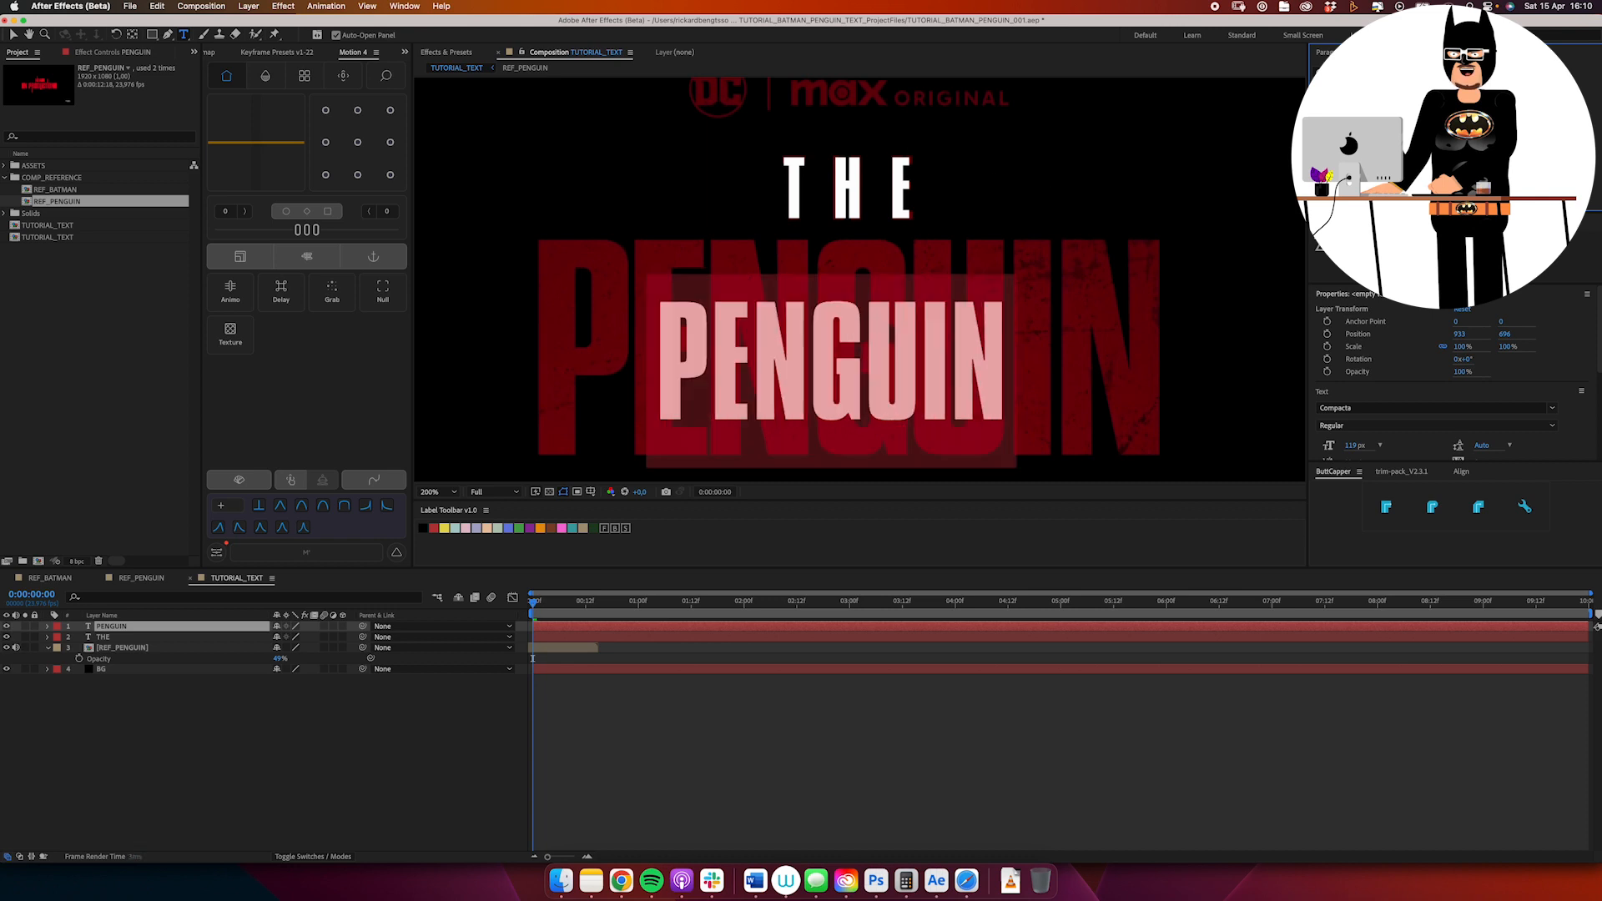
{"action": "key", "text": "super+alt+shift+period"}
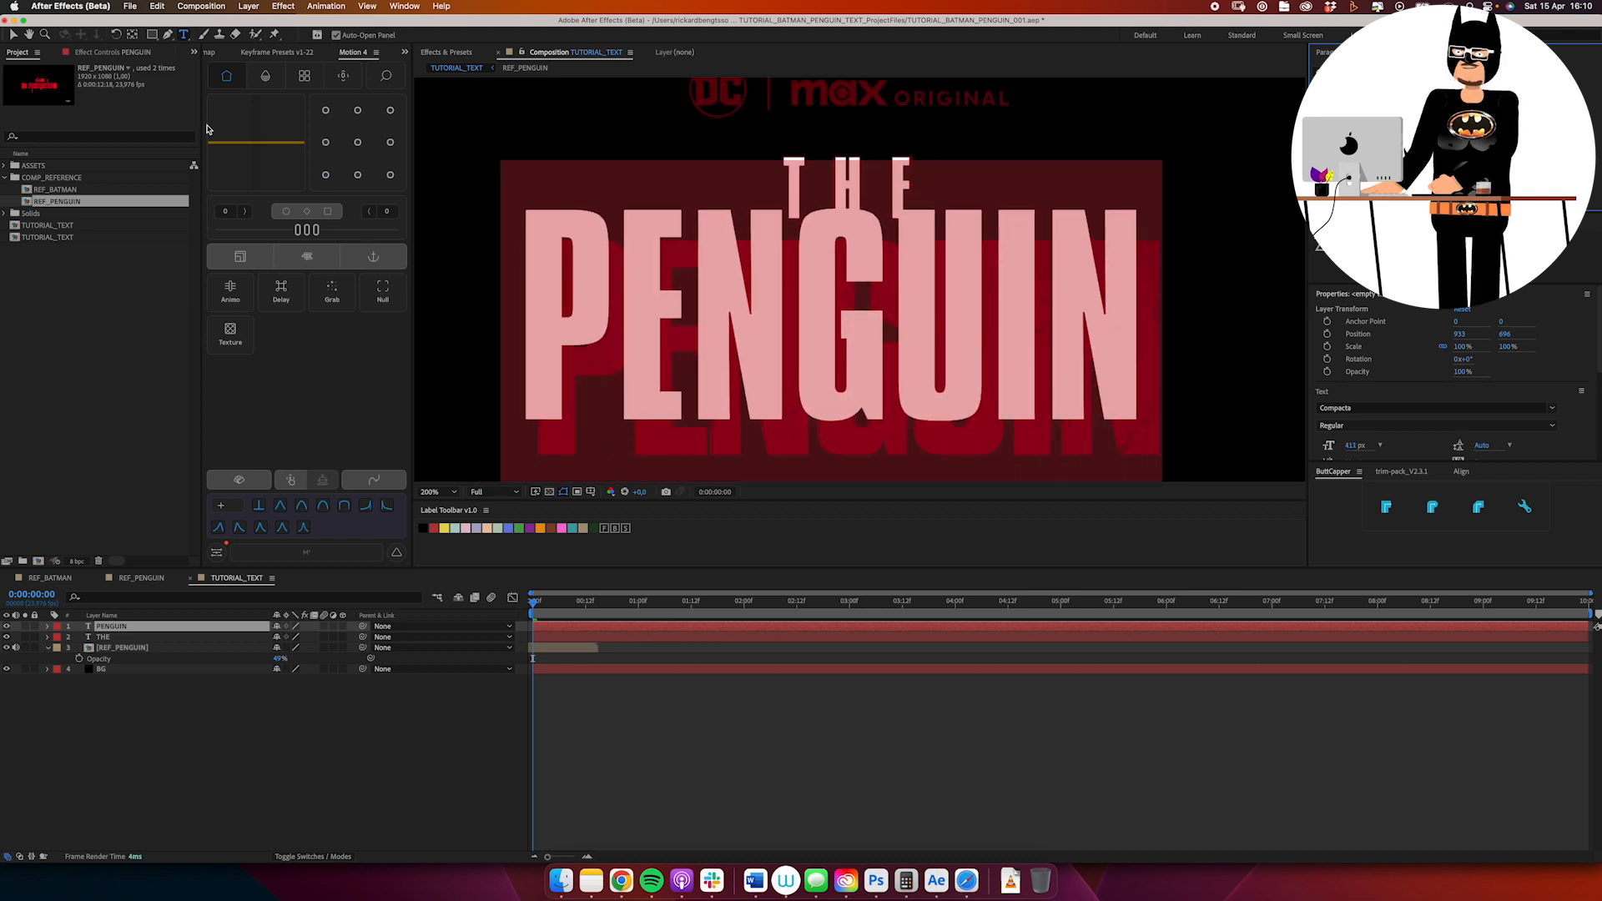
Step: Move the PENGUIN text over the reference's PENGUIN lettering and nudge it into alignment
{"action": "left_click", "coordinate": [14, 35]}
{"action": "left_click_drag", "start_coordinate": [868, 321], "coordinate": [875, 270]}
{"action": "left_click_drag", "start_coordinate": [972, 283], "coordinate": [989, 319]}
{"action": "key", "text": "Up"}
{"action": "key", "text": "Up"}
{"action": "key", "text": "Up"}
{"action": "key", "text": "Left"}
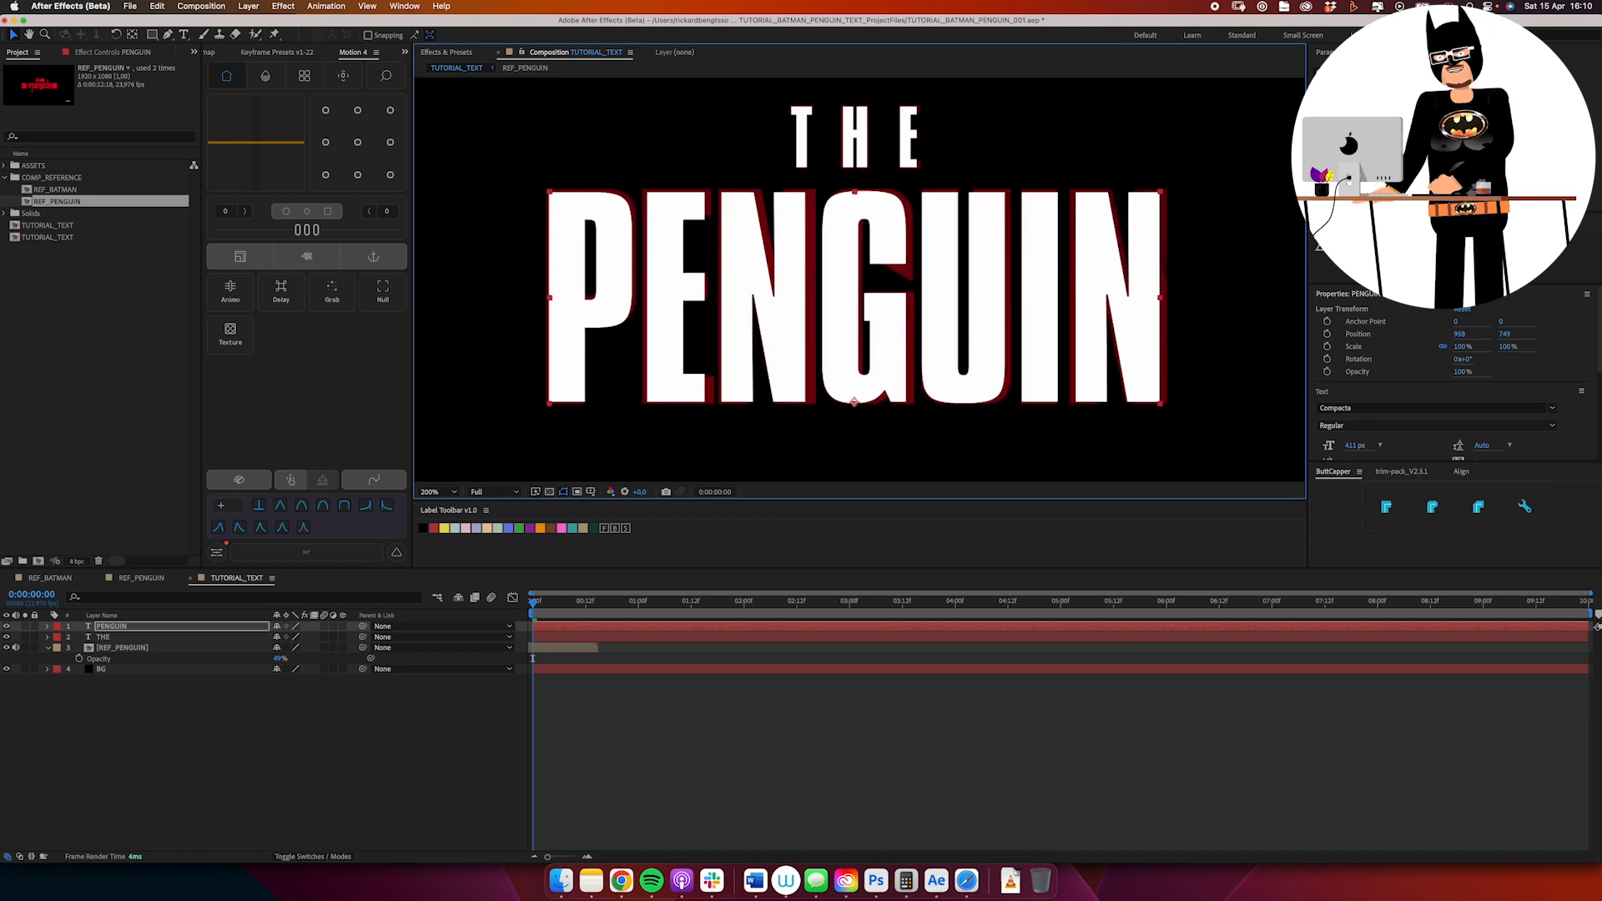
Step: Reduce the PENGUIN text to 407 px and fine-tune its tracking and horizontal position against the reference
{"action": "key", "text": "super+shift+comma"}
{"action": "key", "text": "super+shift+comma"}
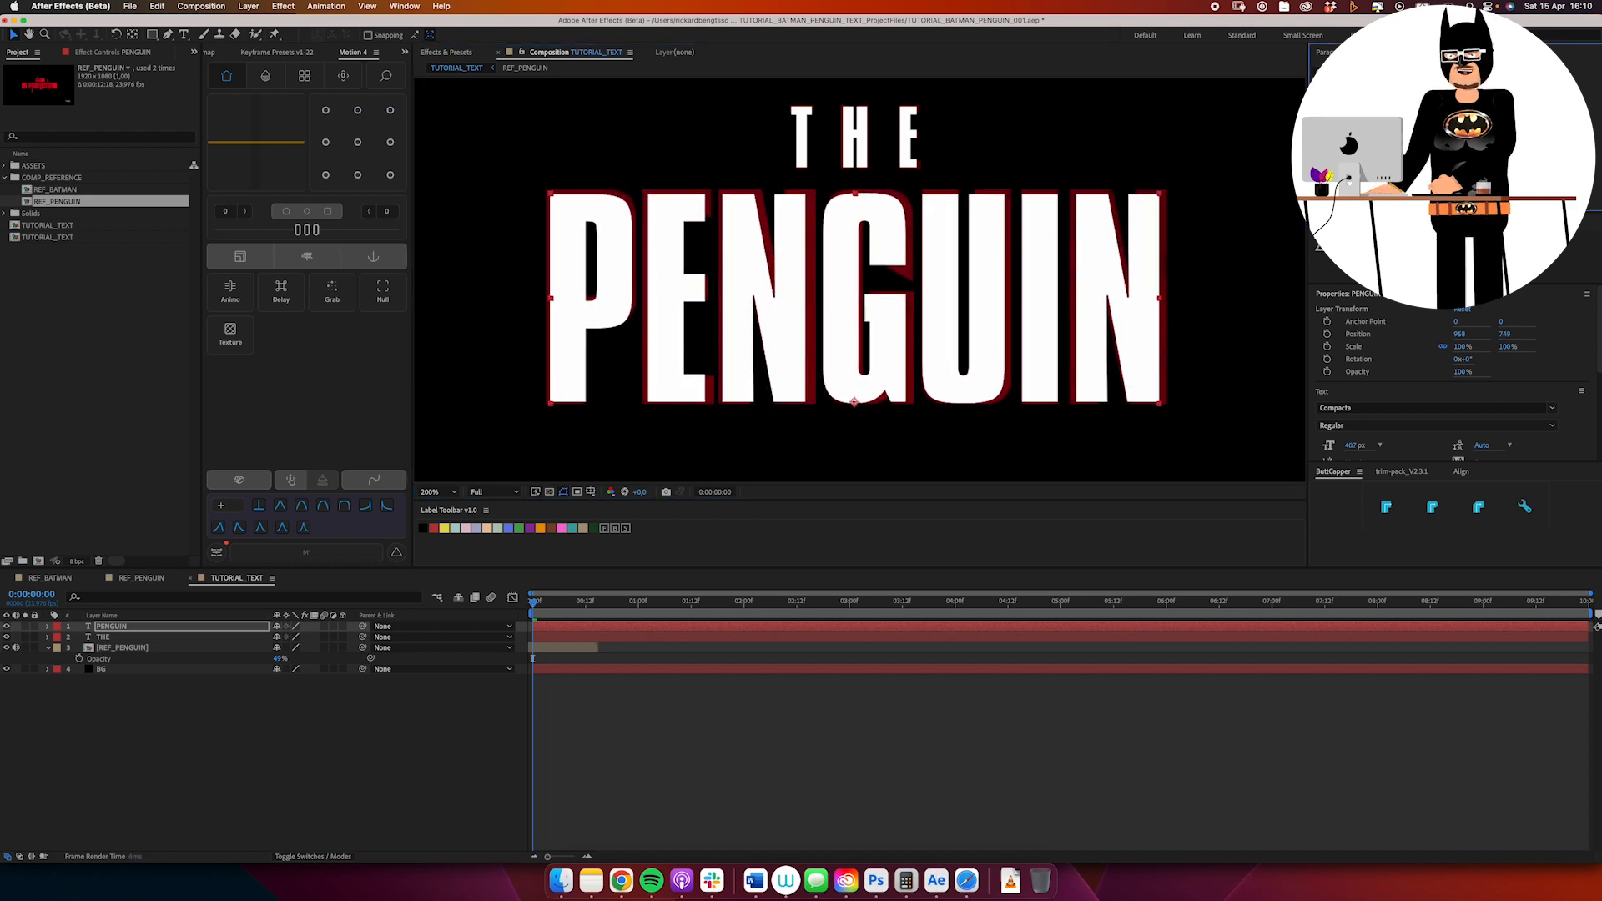
{"action": "left_click_drag", "start_coordinate": [1416, 136], "coordinate": [1419, 135]}
{"action": "left_click_drag", "start_coordinate": [1050, 322], "coordinate": [1054, 322]}
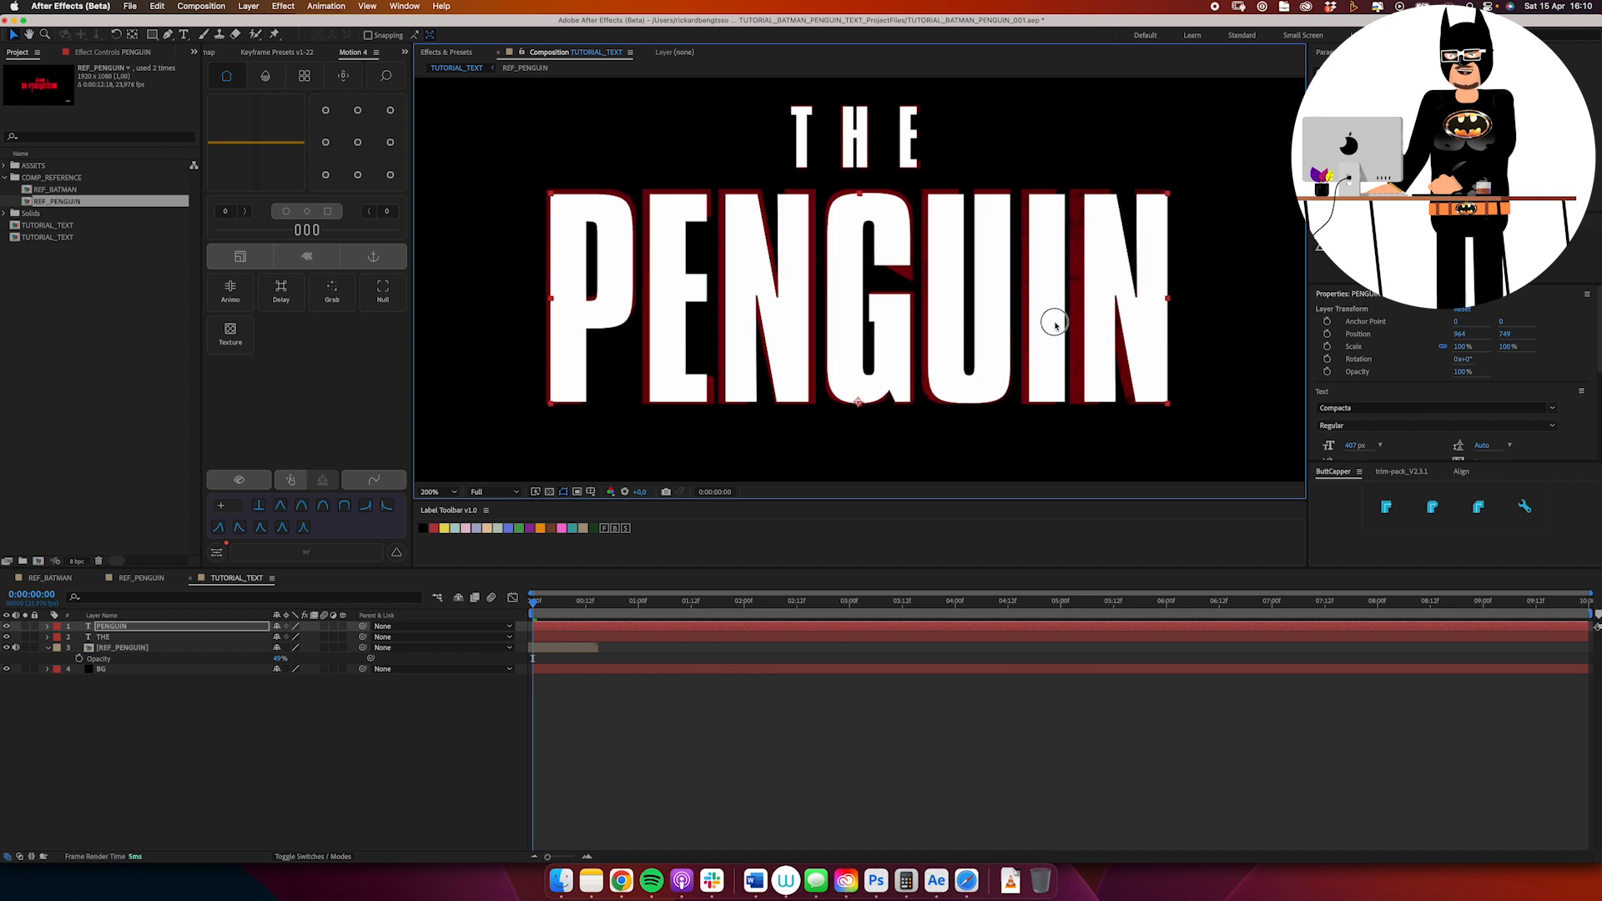
{"action": "key", "text": "Left"}
{"action": "key", "text": "Left"}
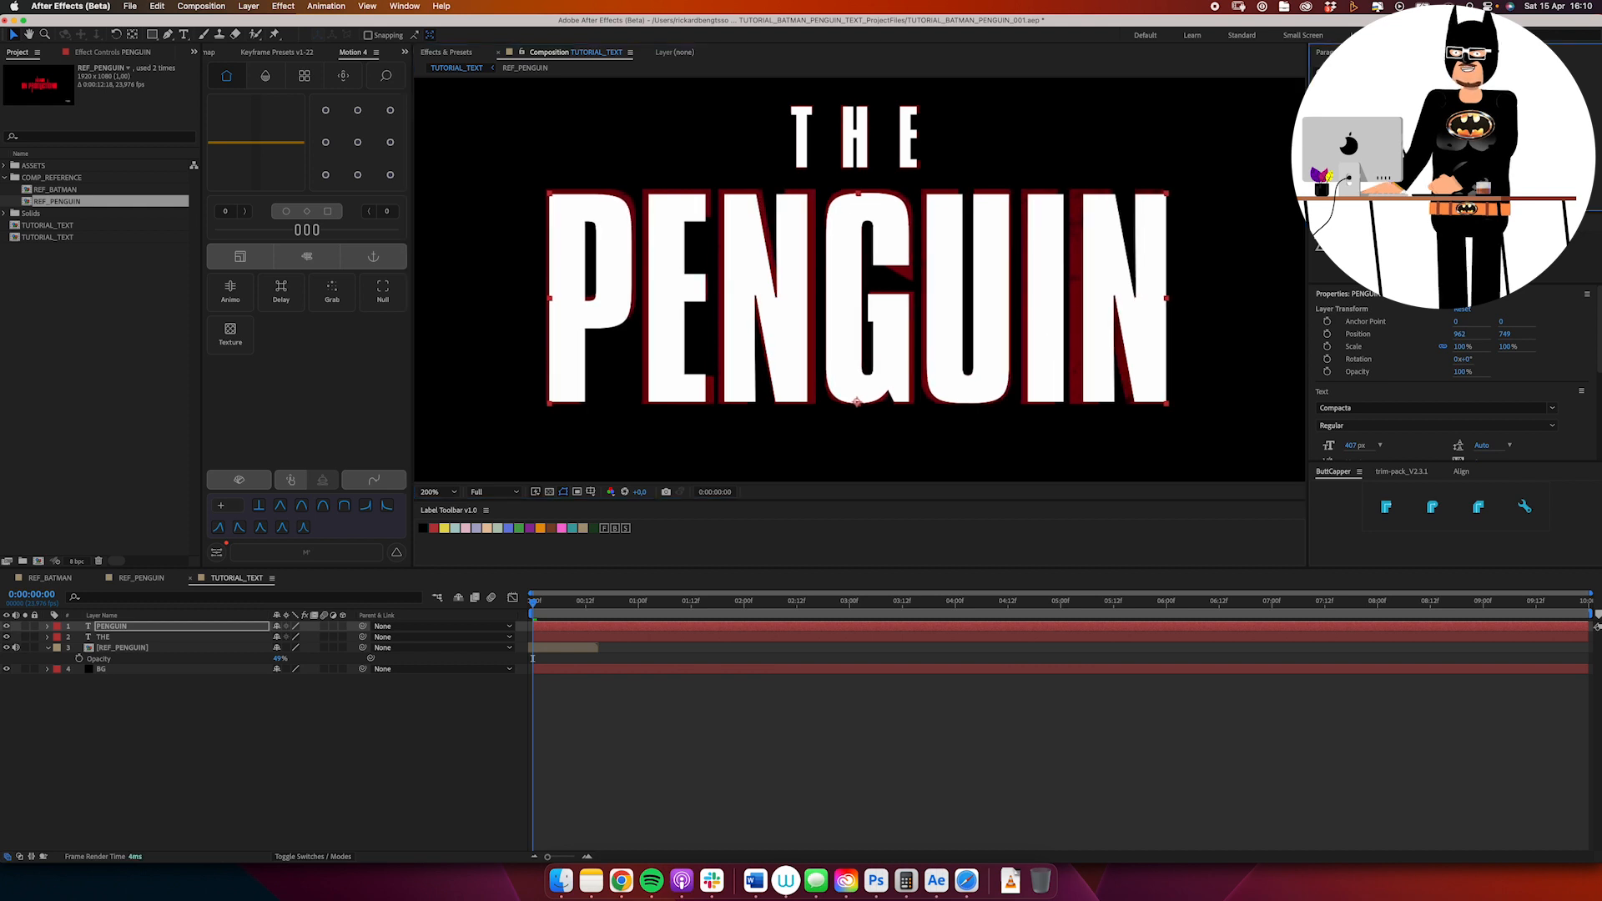
{"action": "key", "text": "alt+Left"}
{"action": "key", "text": "Left"}
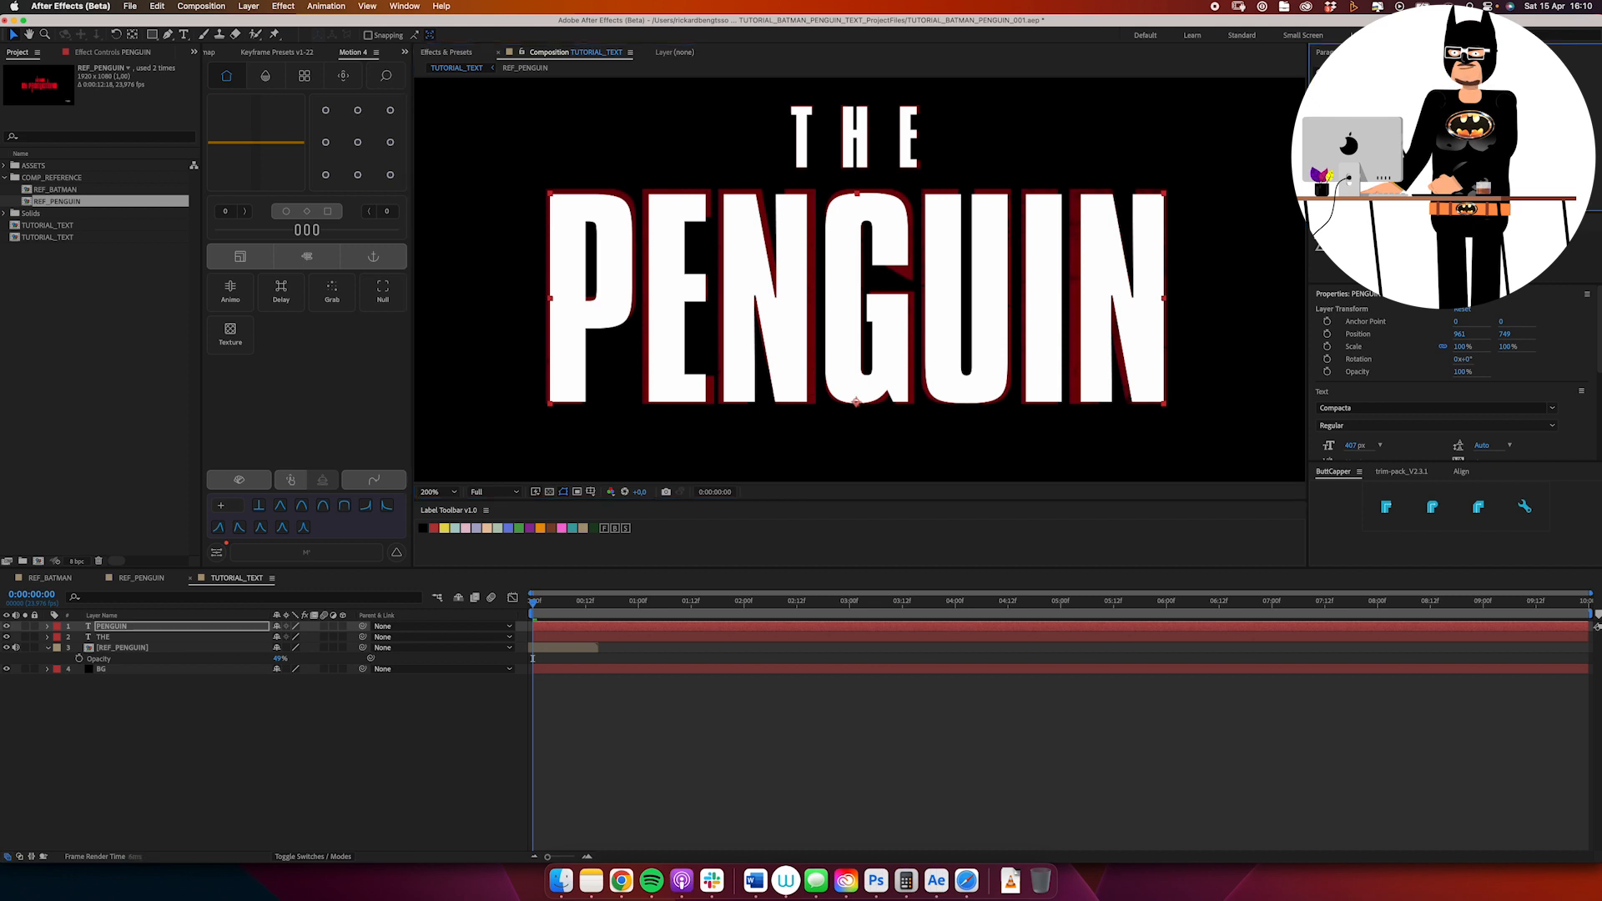
Step: Set the PENGUIN text's font size to 420 px and reposition it at about 969, 751 over the reference
{"action": "key", "text": "BackSpace"}
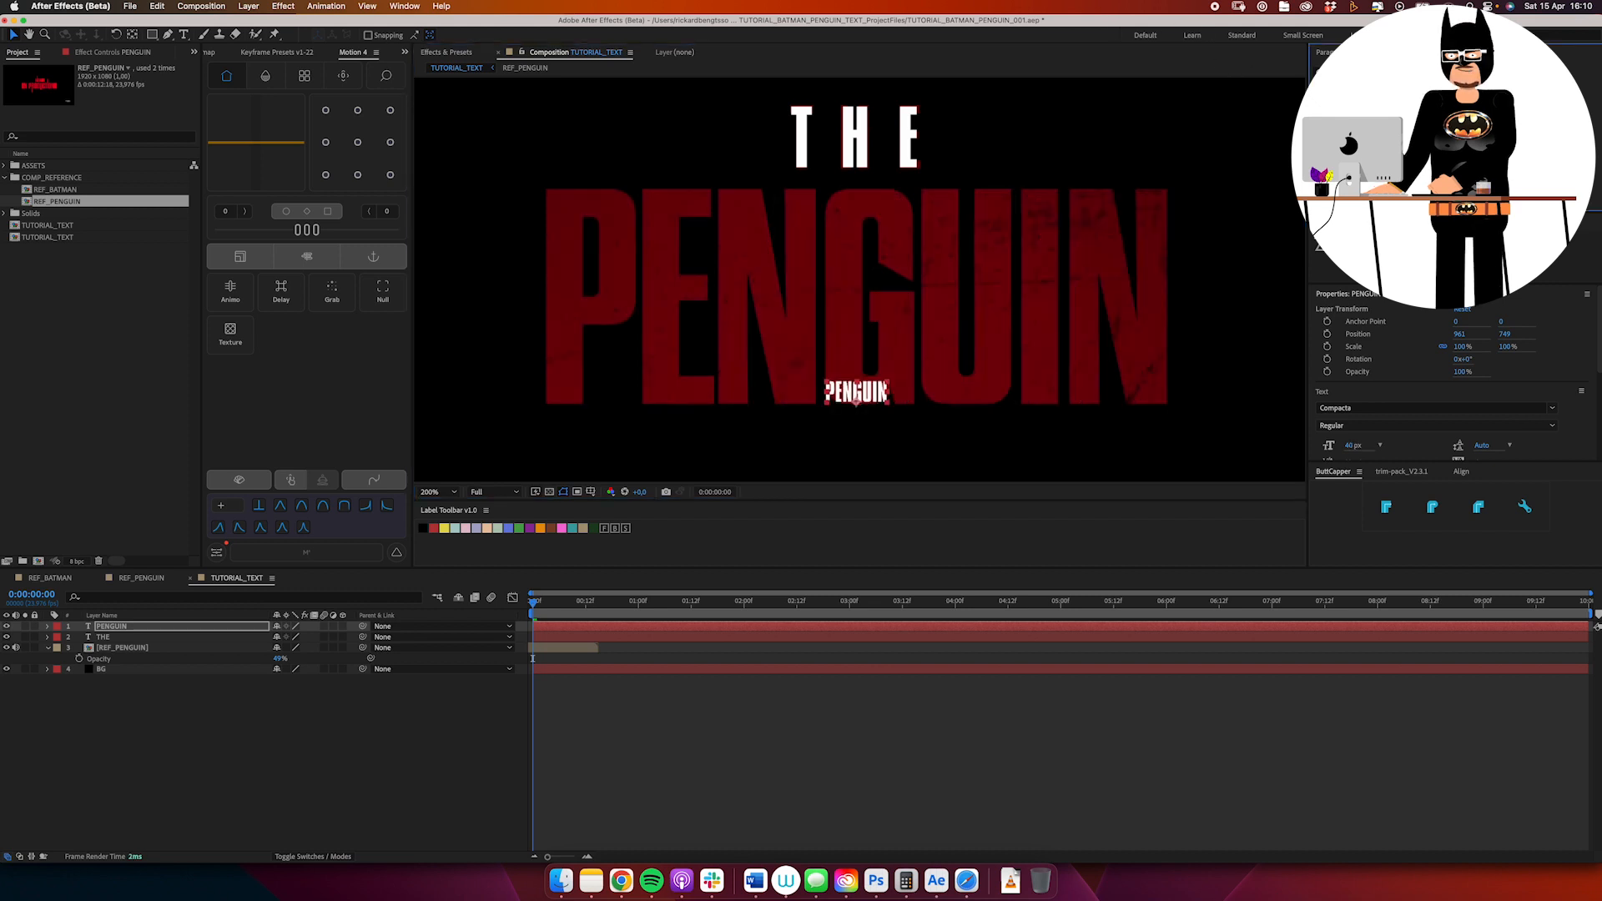
{"action": "key", "text": "BackSpace"}
{"action": "type", "text": "20"}
{"action": "left_click_drag", "start_coordinate": [1063, 226], "coordinate": [1074, 267]}
{"action": "left_click", "coordinate": [906, 246]}
{"action": "left_click", "coordinate": [887, 315]}
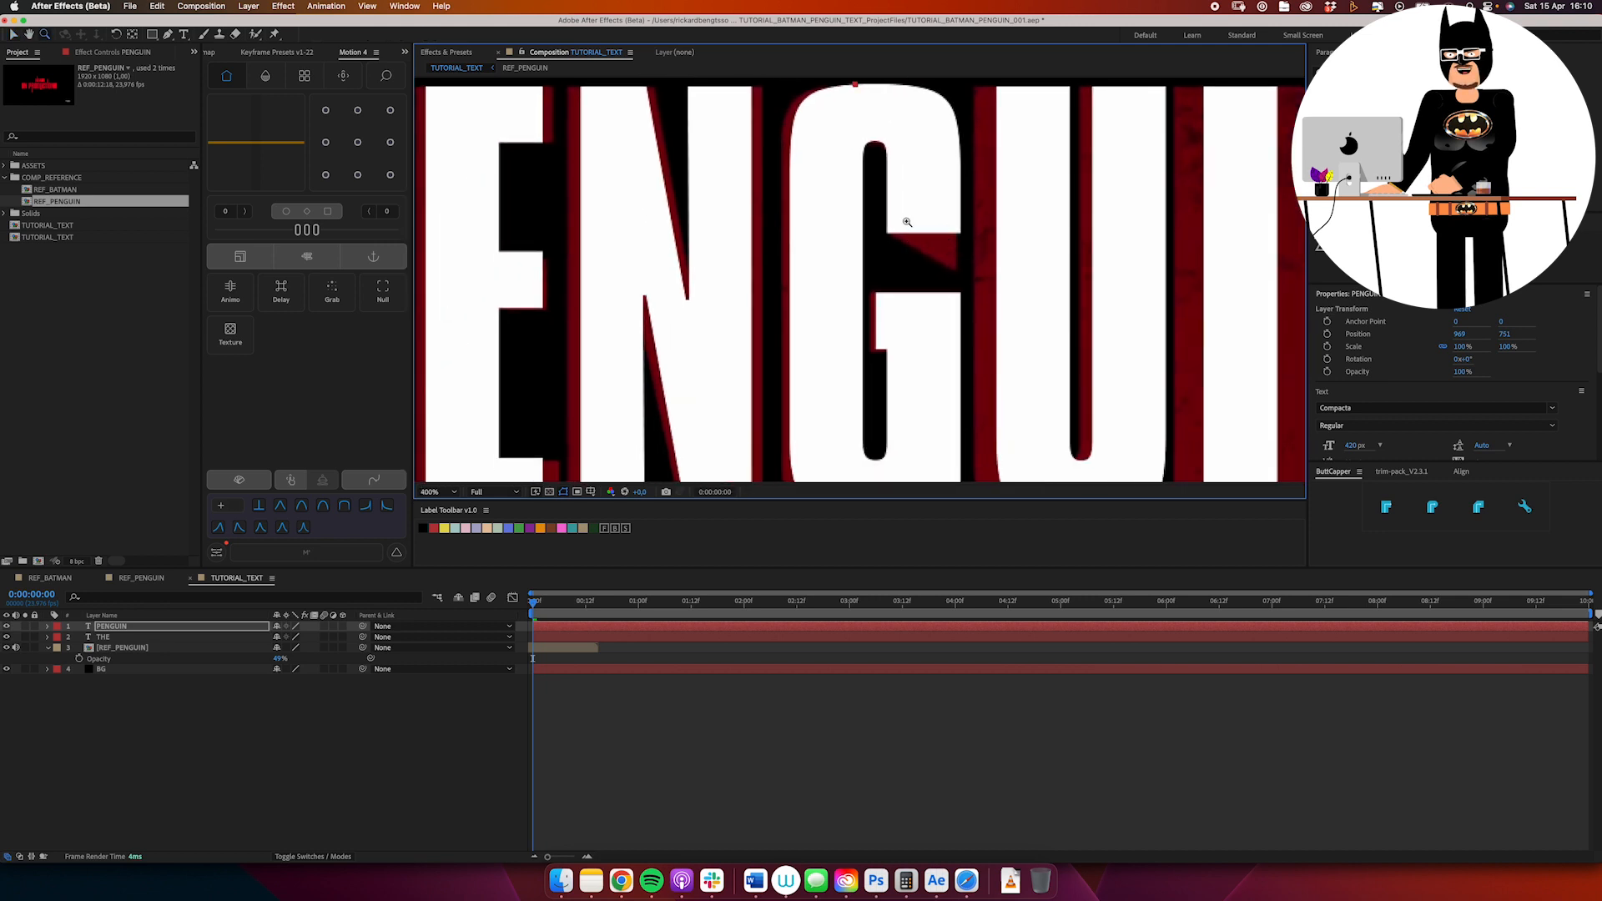
{"action": "left_click", "coordinate": [931, 232], "text": "alt"}
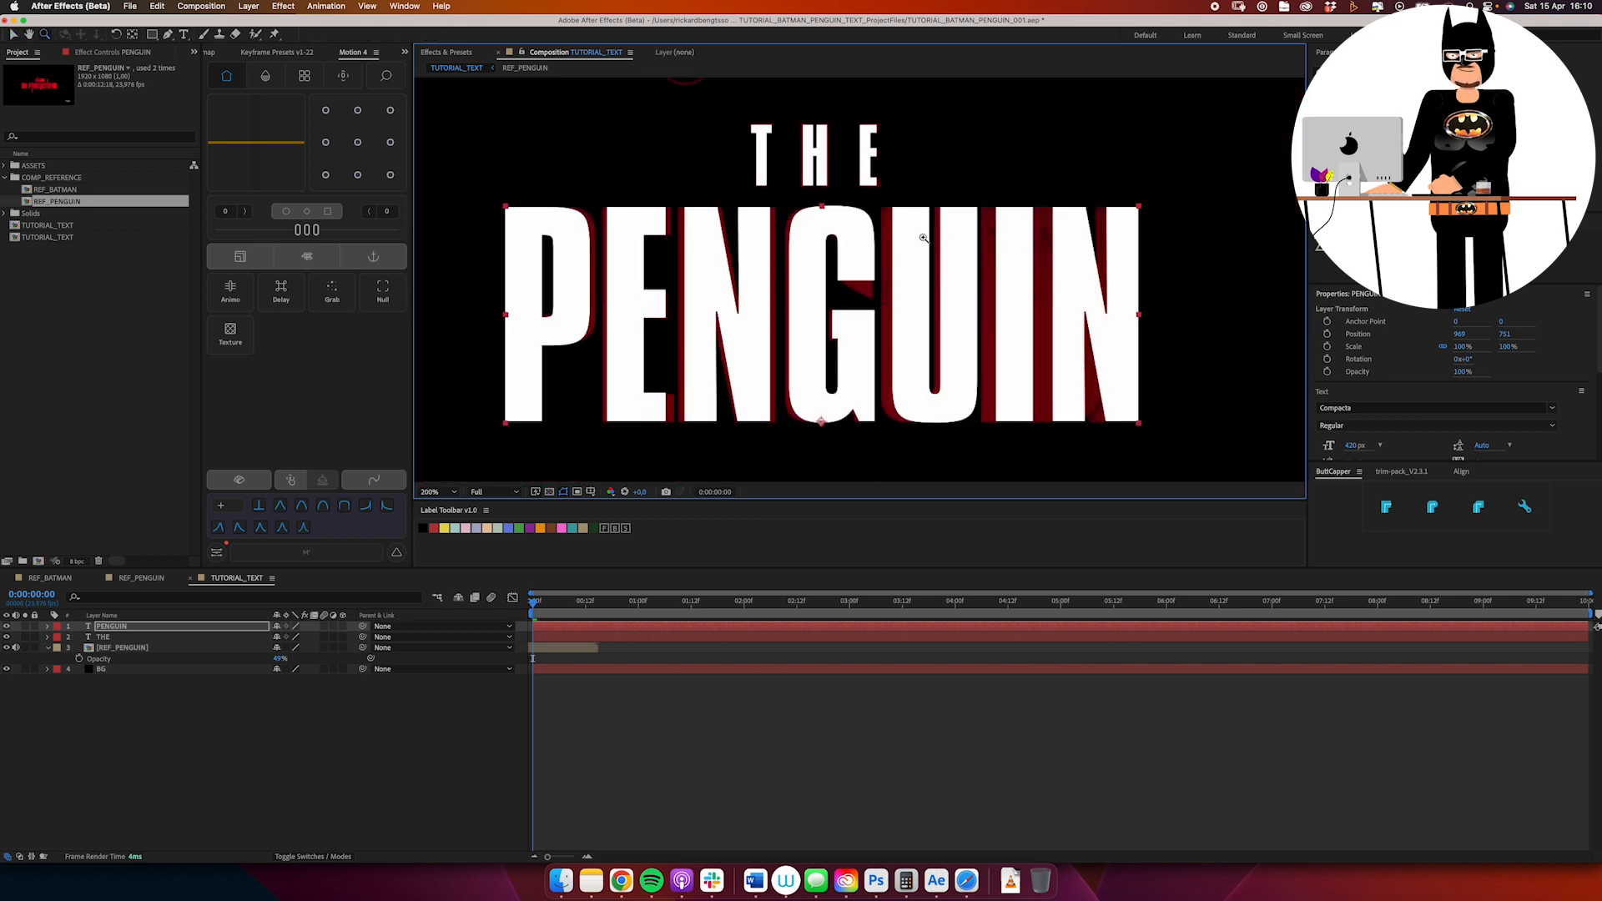
{"action": "left_click", "coordinate": [918, 253], "text": "alt"}
{"action": "left_click_drag", "start_coordinate": [882, 284], "coordinate": [916, 271]}
Step: Raise the REF_PENGUIN layer's opacity to 100% and offset it up and right to about 1254, 224
{"action": "key", "text": "super+a"}
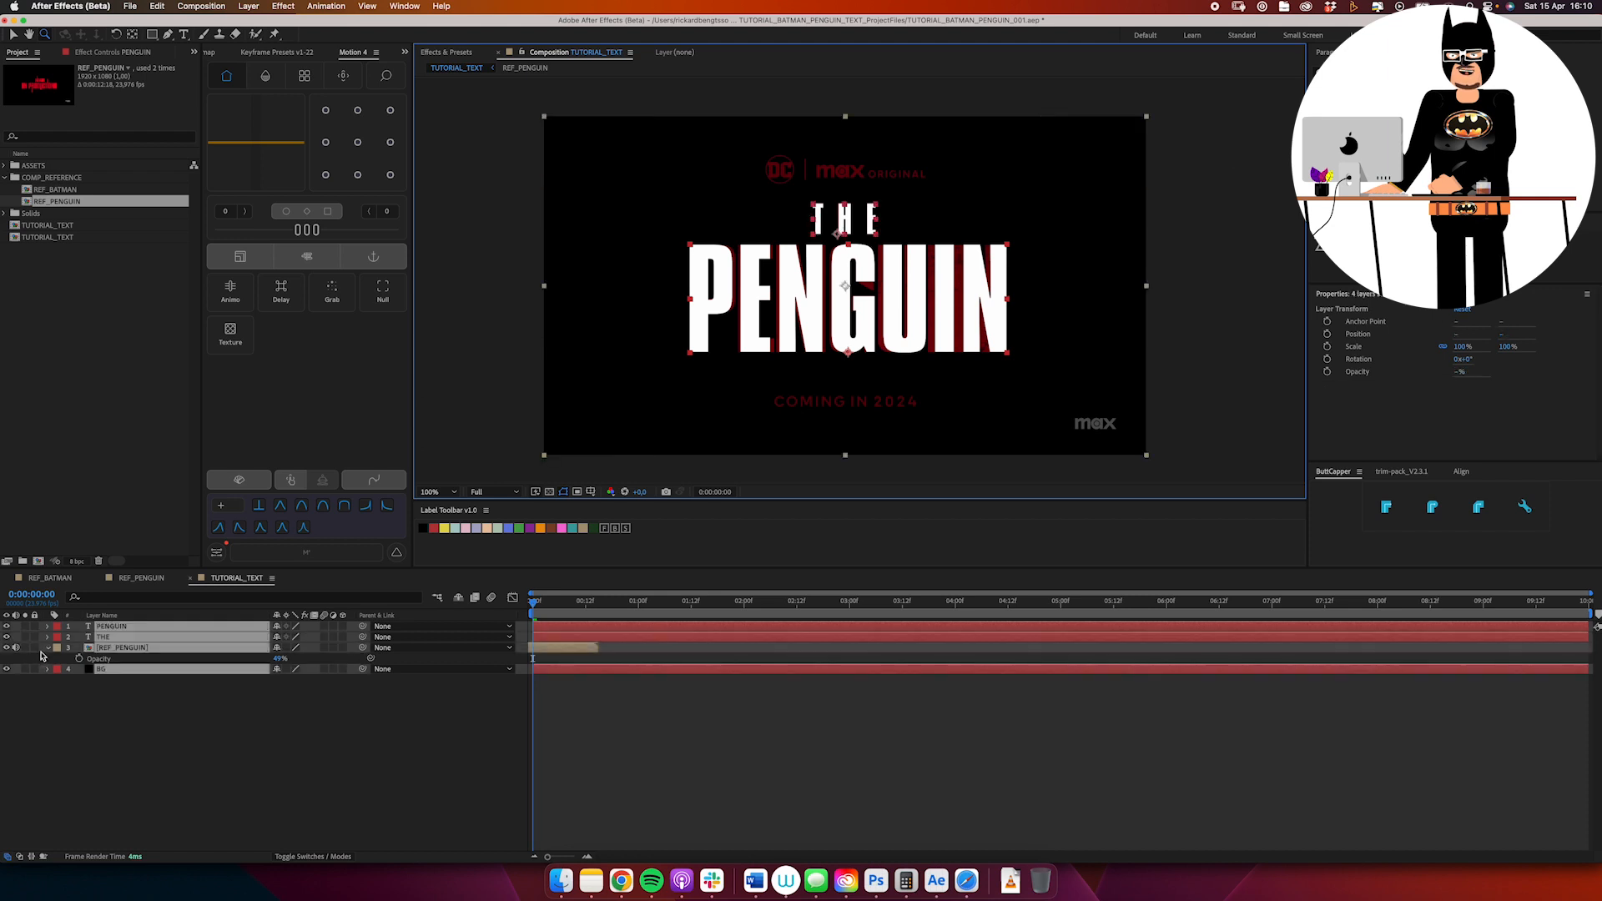
{"action": "key", "text": "u"}
{"action": "left_click", "coordinate": [55, 707]}
{"action": "left_click", "coordinate": [123, 648]}
{"action": "key", "text": "t"}
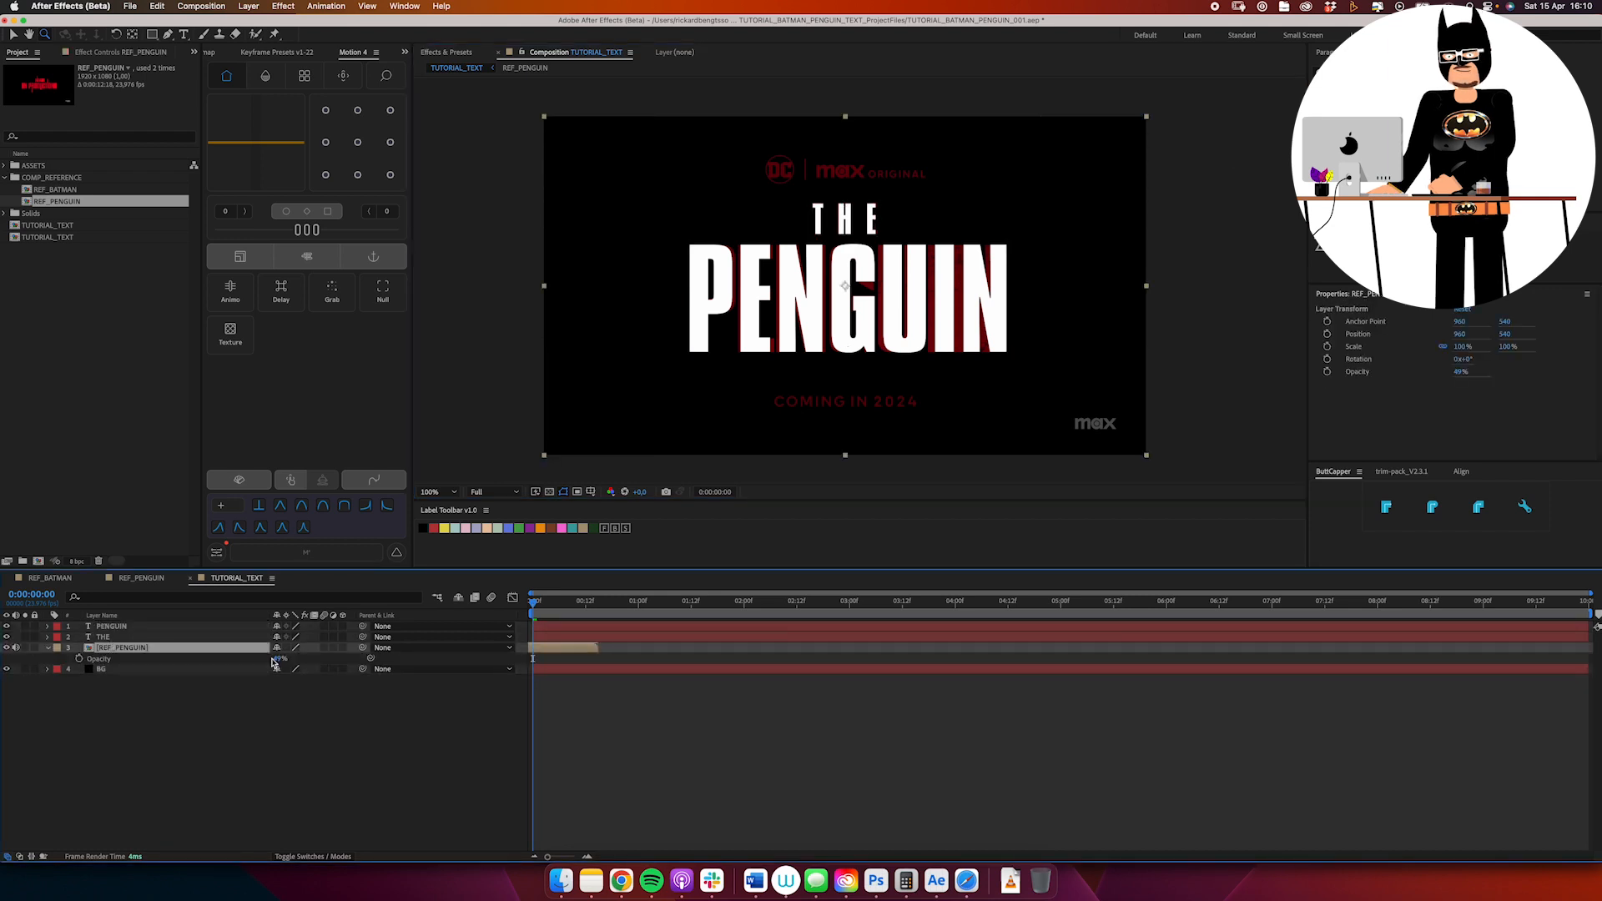
{"action": "left_click_drag", "start_coordinate": [280, 661], "coordinate": [367, 649]}
{"action": "left_click_drag", "start_coordinate": [921, 367], "coordinate": [1014, 268]}
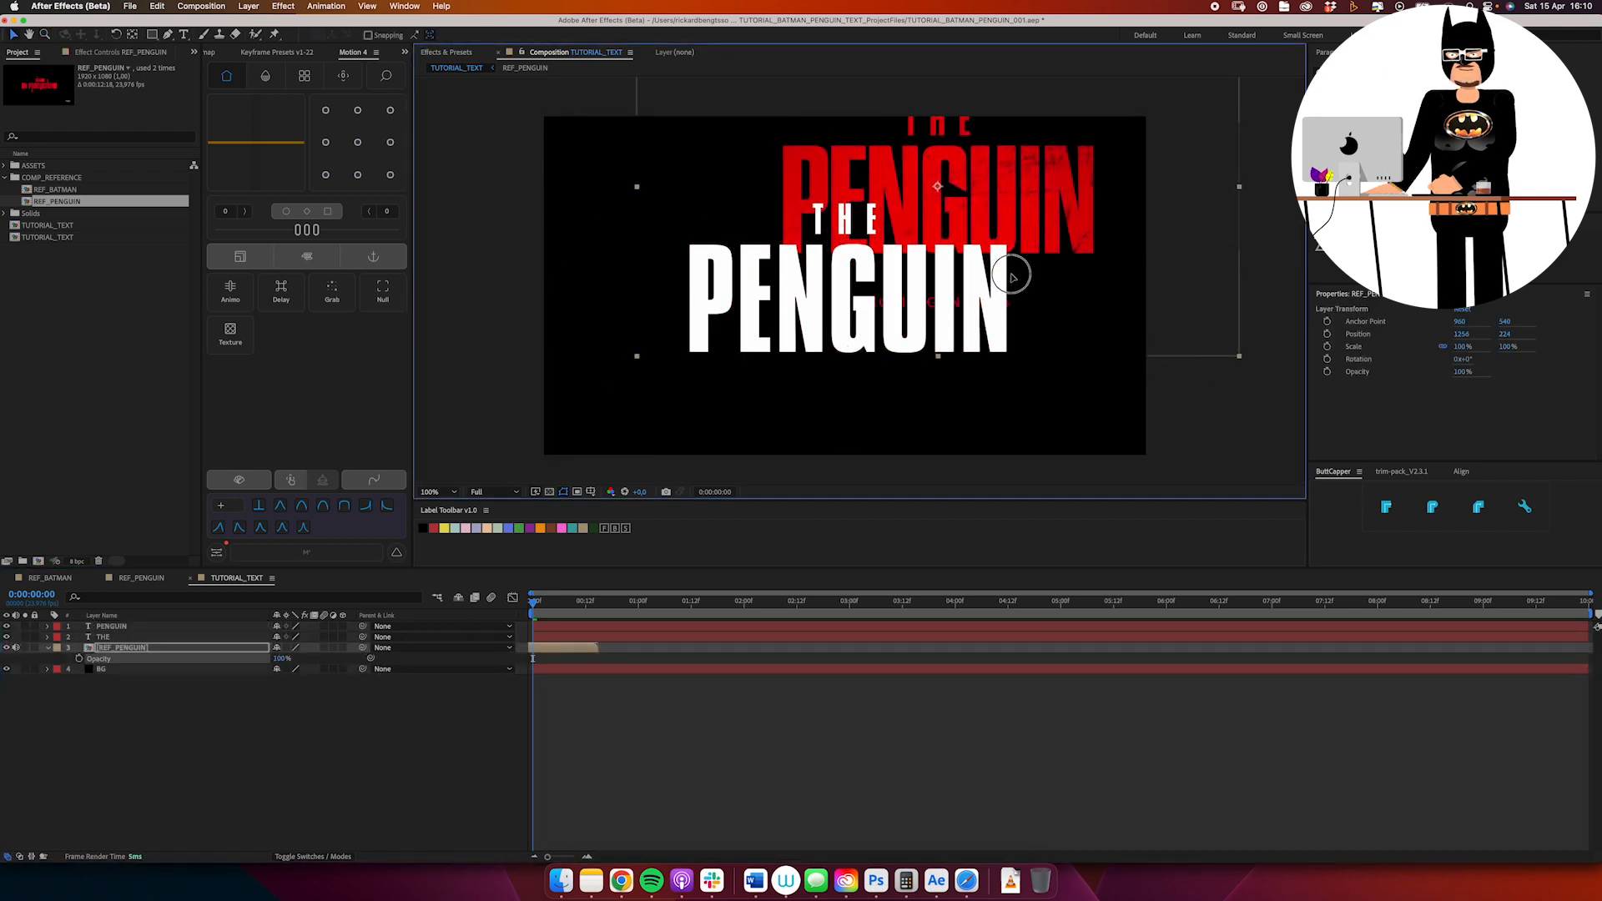
{"action": "left_click", "coordinate": [131, 647]}
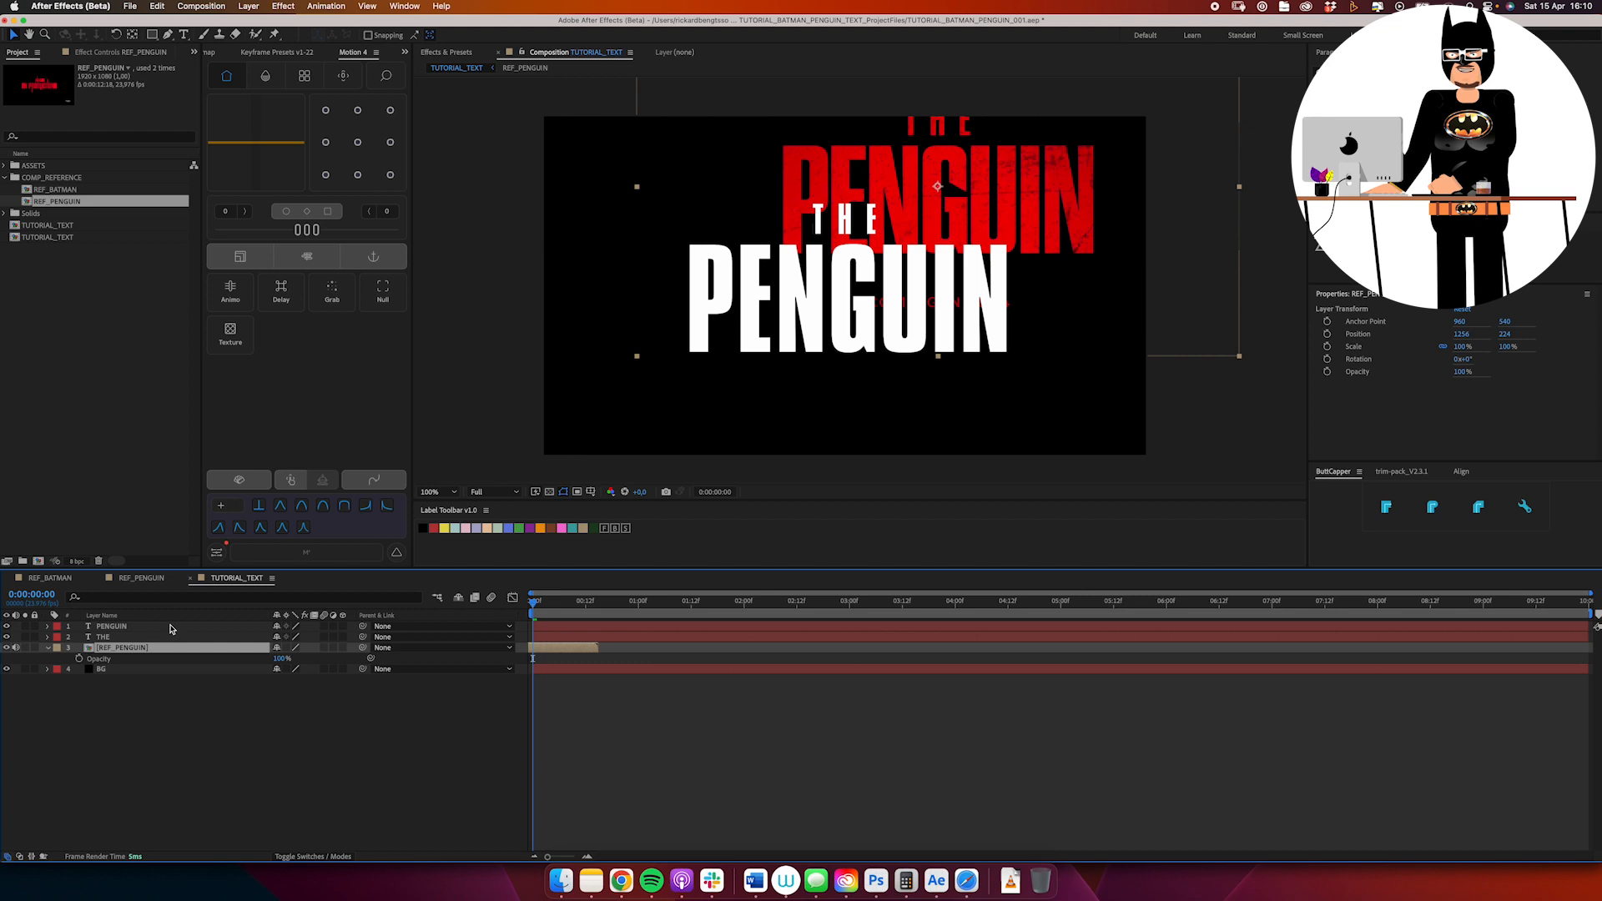
Step: Apply a Fill effect to the THE text layer, using the red of the reference lettering
{"action": "left_click", "coordinate": [125, 637]}
{"action": "key", "text": "super+5"}
{"action": "type", "text": "fi"}
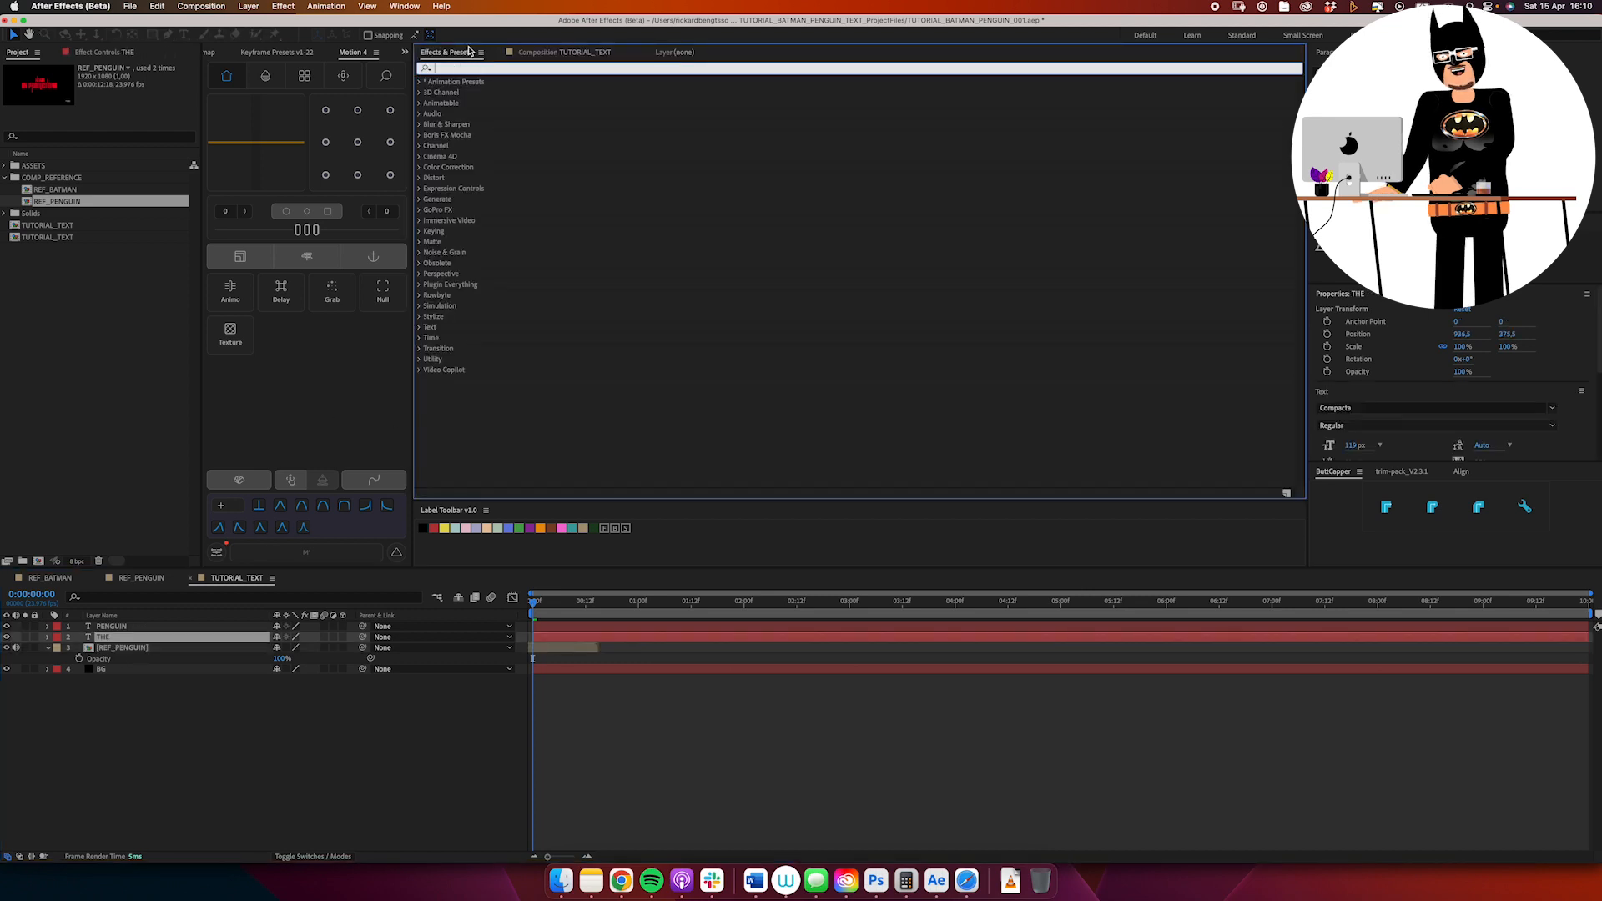
{"action": "type", "text": "ll"}
{"action": "double_click", "coordinate": [465, 147]}
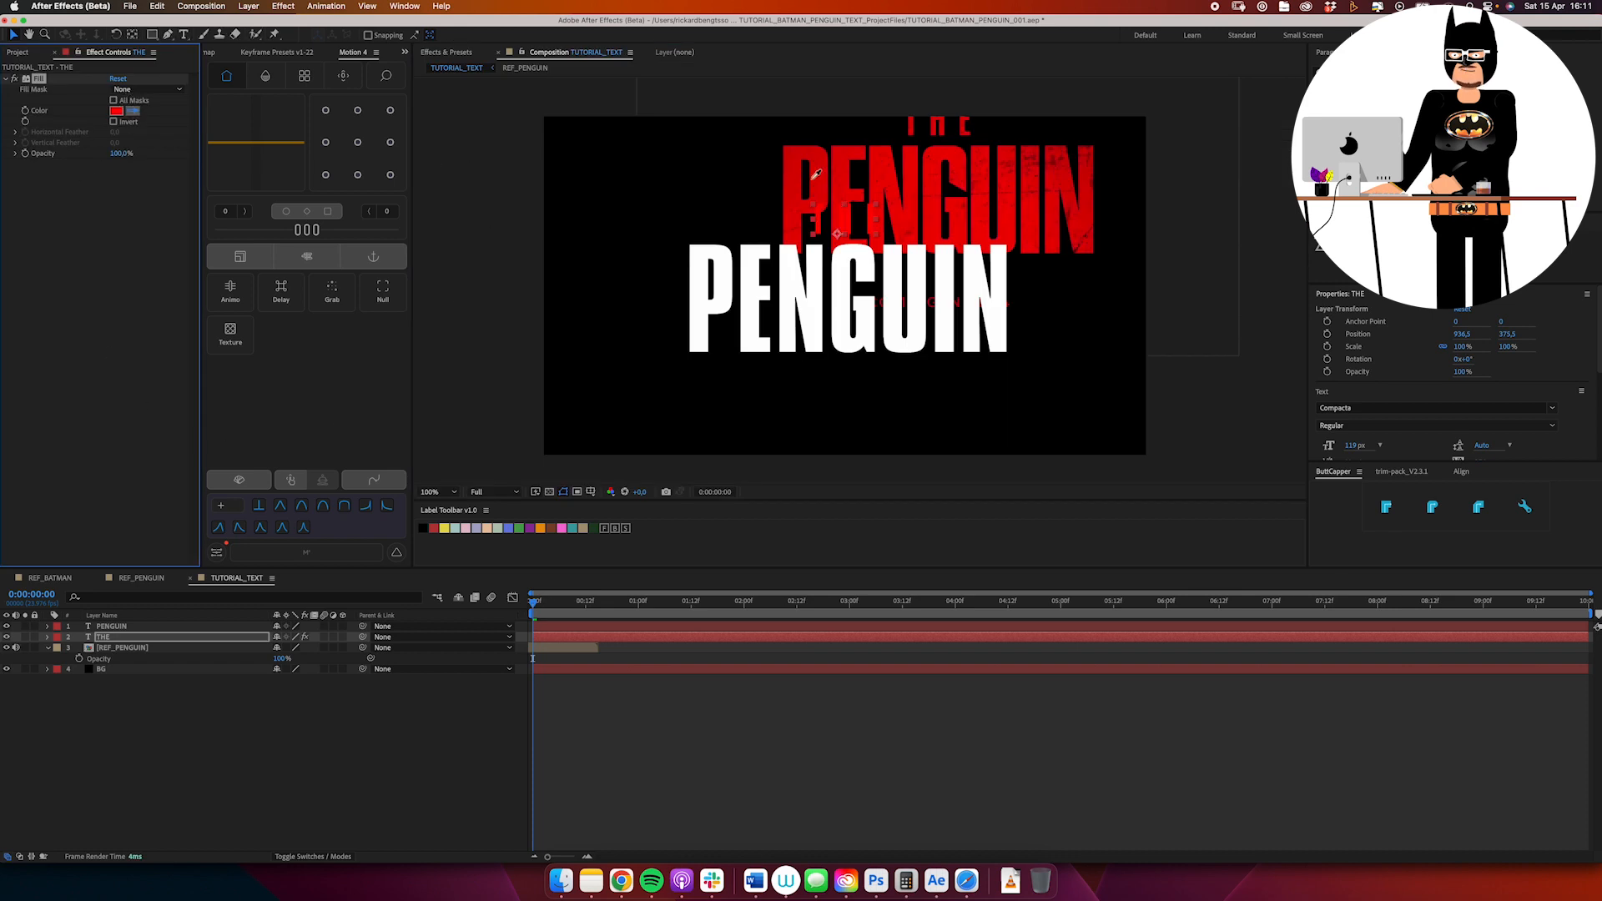
Step: Paste the red Fill effect onto the PENGUIN text layer and return the REF_PENGUIN layer to its dimmed place behind the text
{"action": "left_click", "coordinate": [138, 626]}
{"action": "key", "text": "super+v"}
{"action": "left_click", "coordinate": [151, 757]}
{"action": "left_click", "coordinate": [13, 649]}
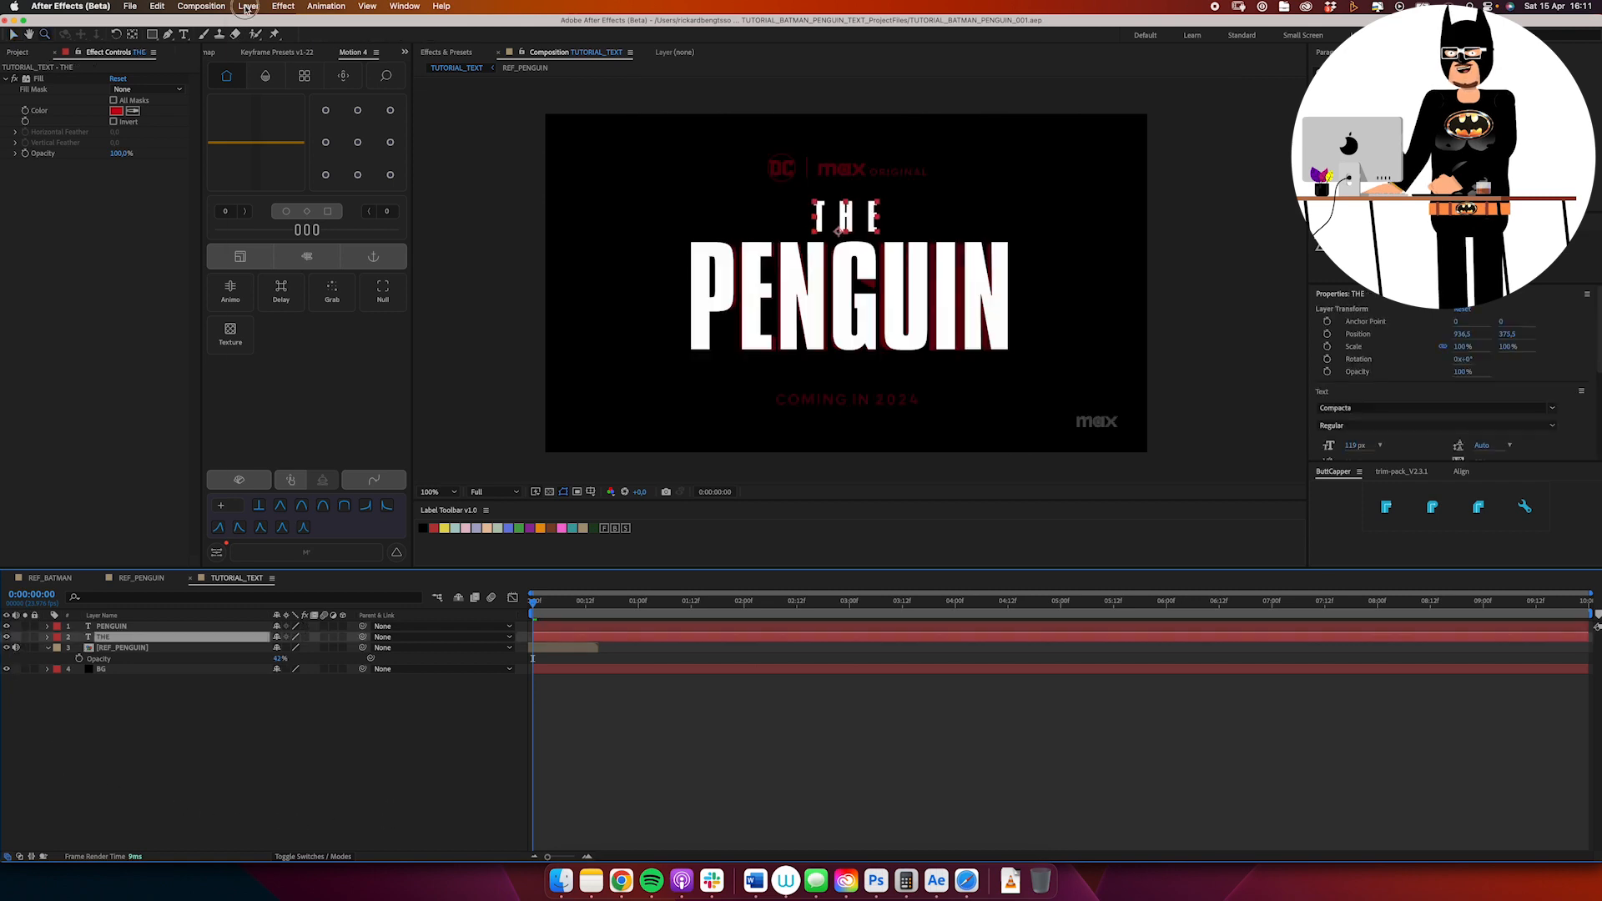
Step: Create shapes from the THE text and open the outline layer's T, H and E letter groups
{"action": "left_click", "coordinate": [248, 7]}
{"action": "mouse_move", "coordinate": [323, 397]}
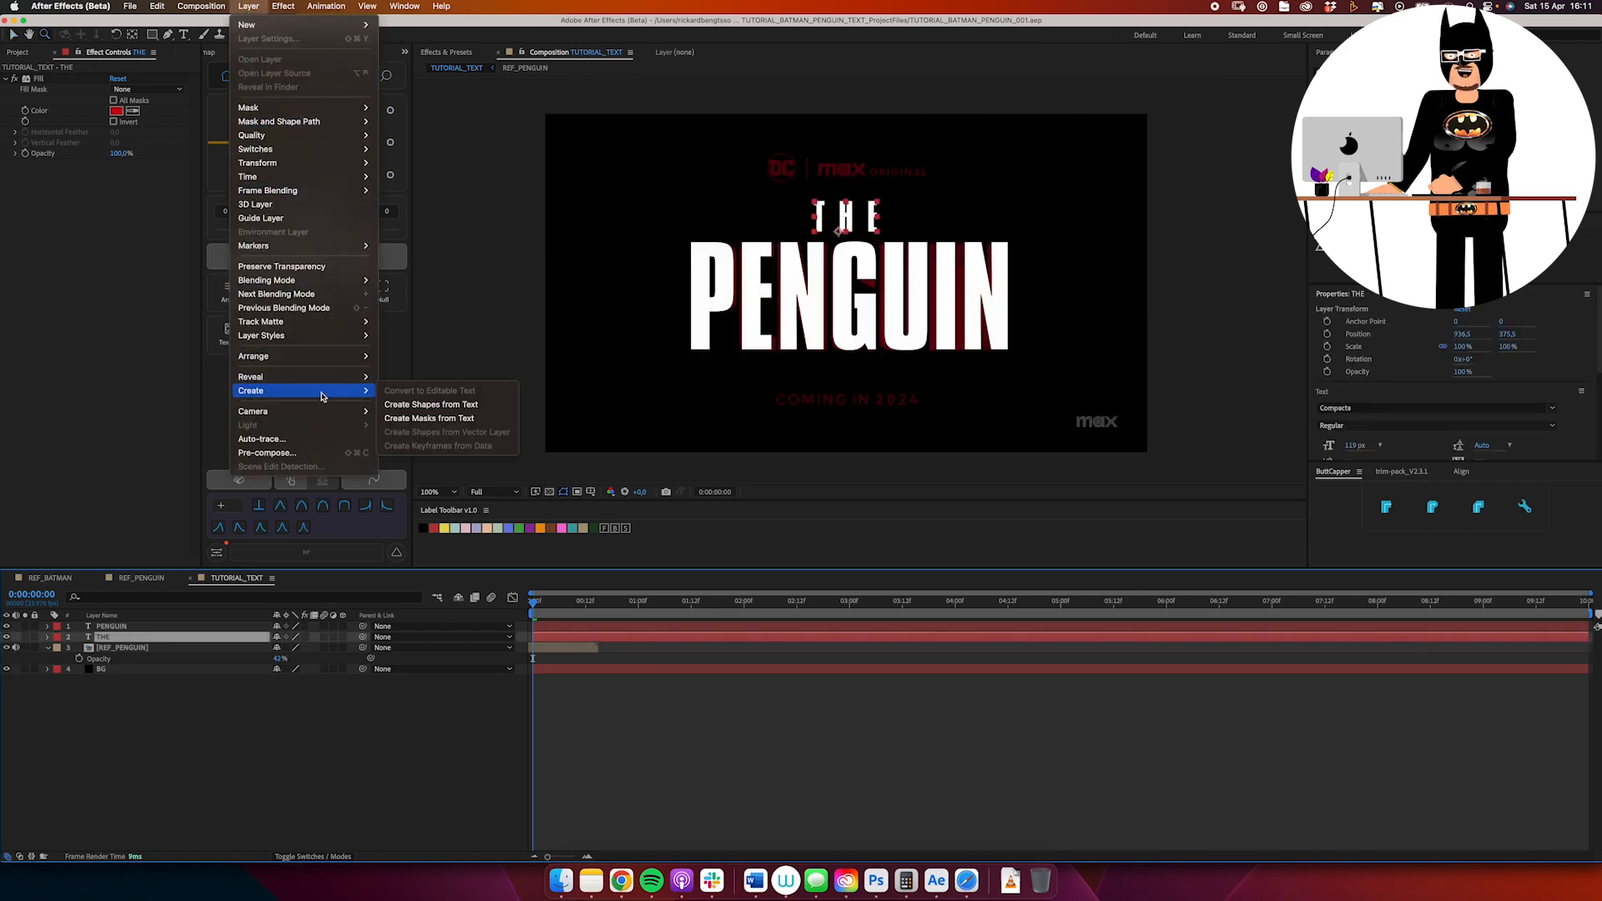
{"action": "left_click", "coordinate": [463, 409]}
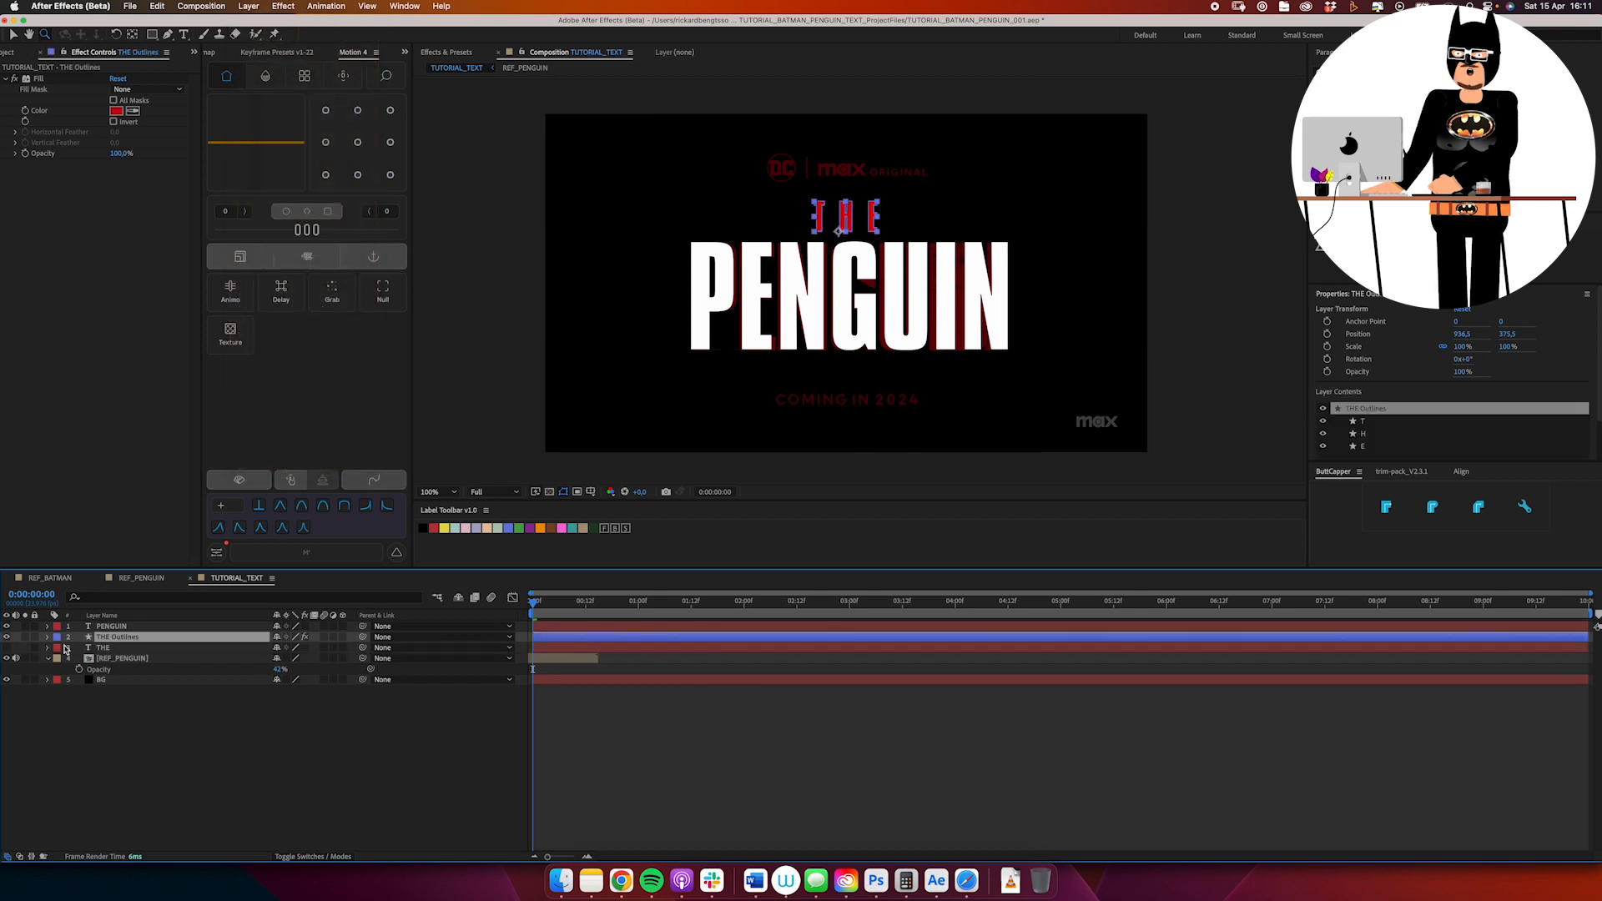
{"action": "left_click", "coordinate": [47, 638]}
{"action": "left_click", "coordinate": [59, 648]}
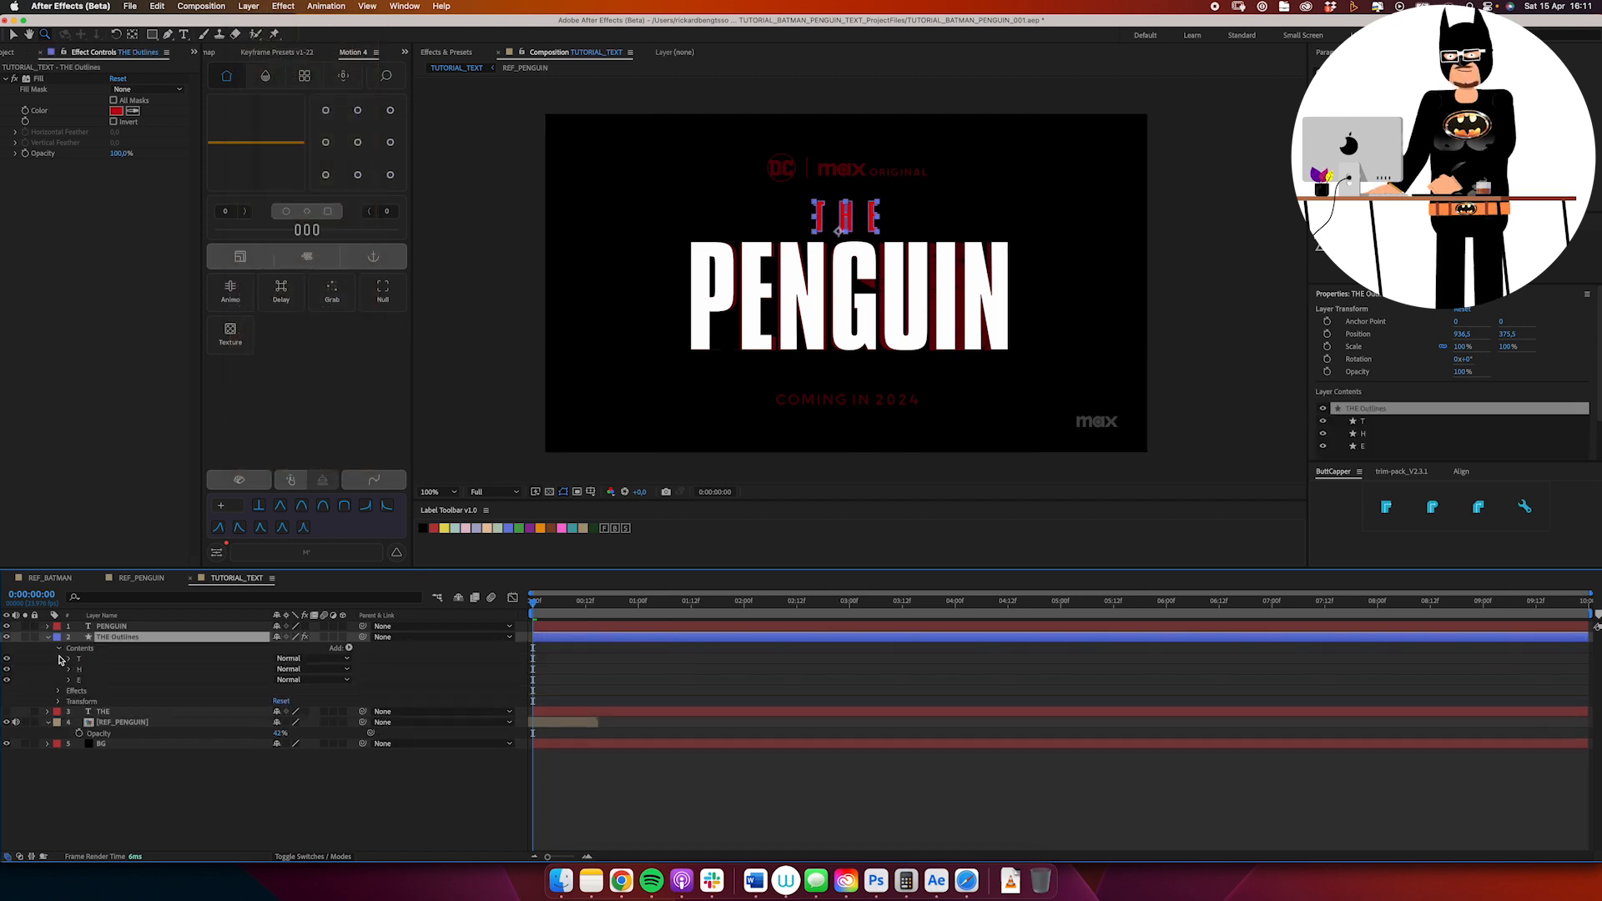
{"action": "left_click", "coordinate": [94, 670]}
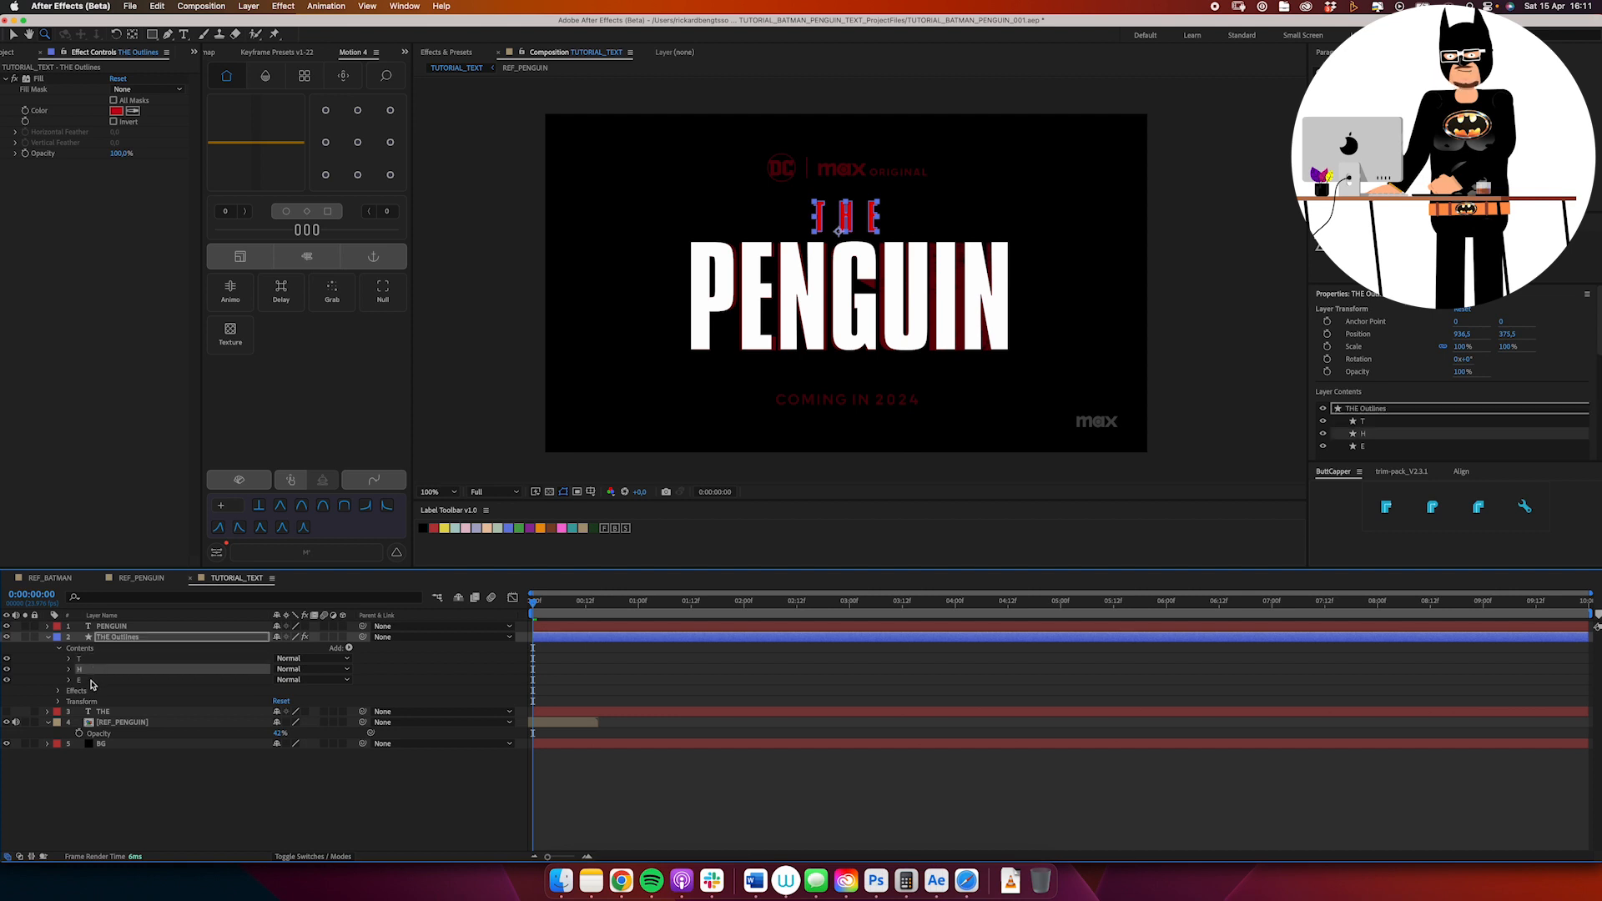
{"action": "left_click", "coordinate": [92, 683]}
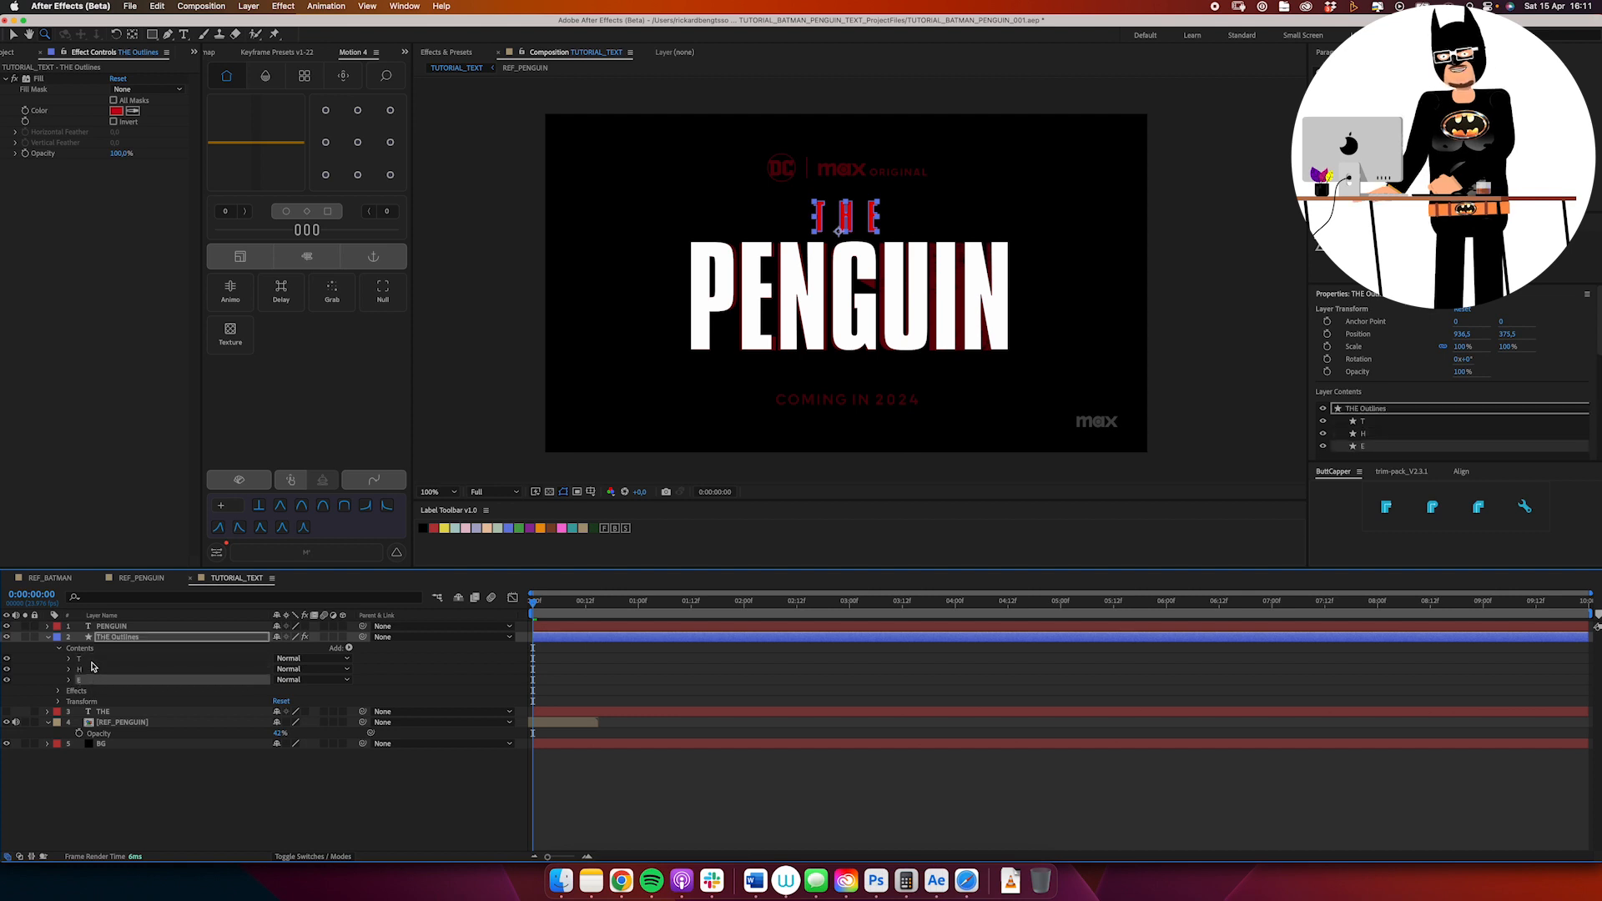
{"action": "left_click", "coordinate": [95, 658]}
Step: Try reshaping the T by pulling its corner points with the Pen tool, and undo the changes
{"action": "left_click", "coordinate": [823, 185]}
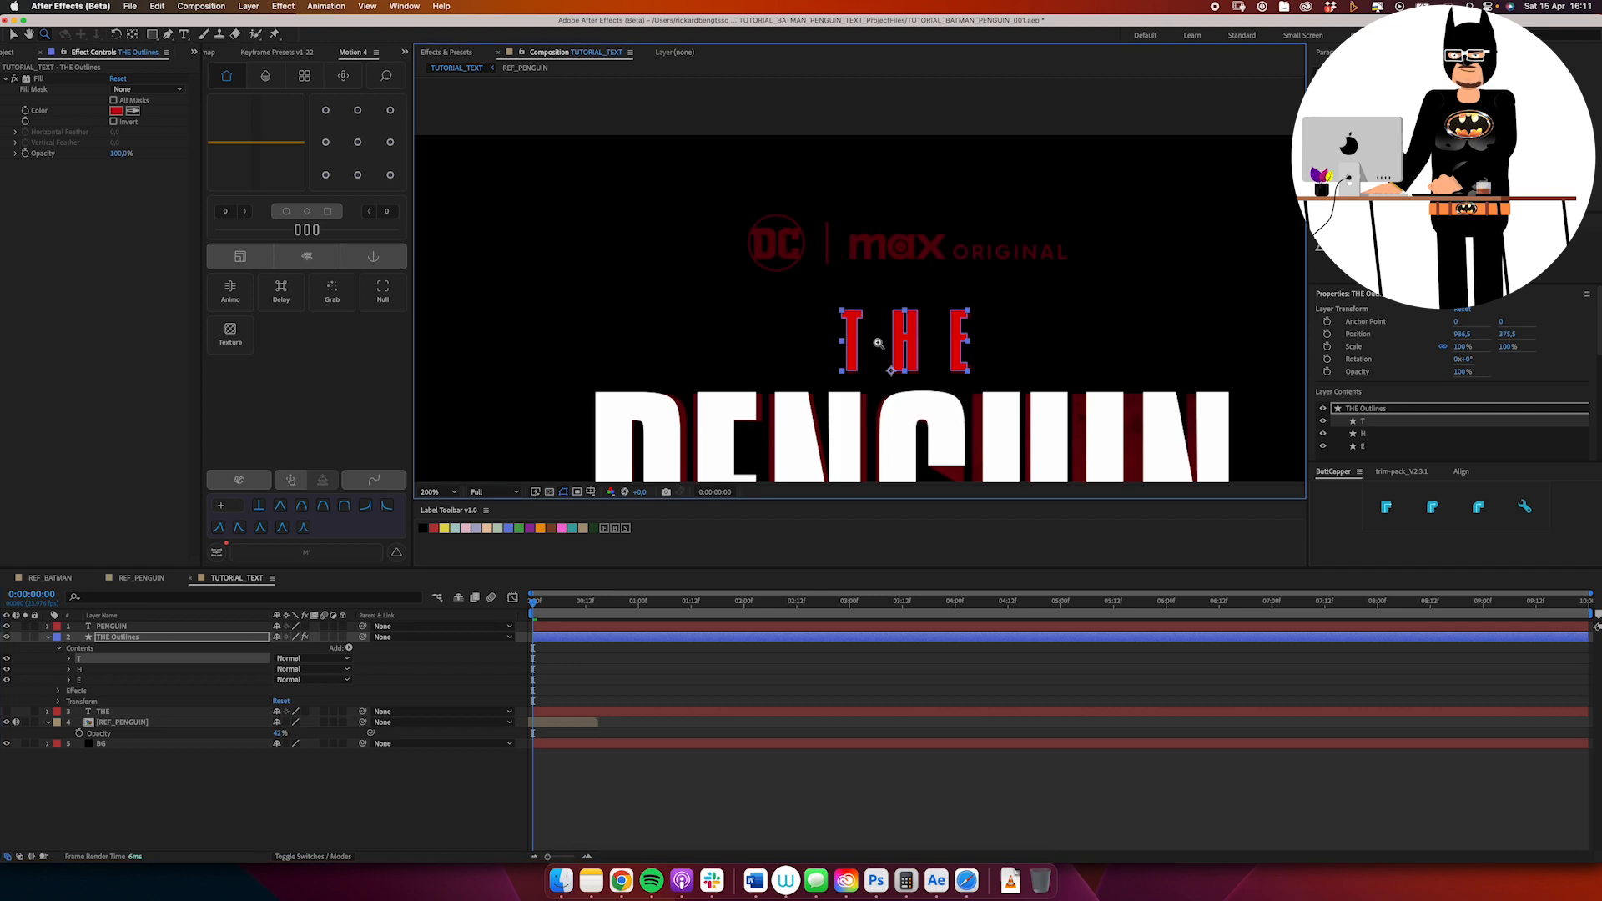
{"action": "key", "text": "v"}
{"action": "left_click_drag", "start_coordinate": [847, 355], "coordinate": [858, 324]}
{"action": "left_click", "coordinate": [858, 324]}
{"action": "left_click", "coordinate": [848, 314]}
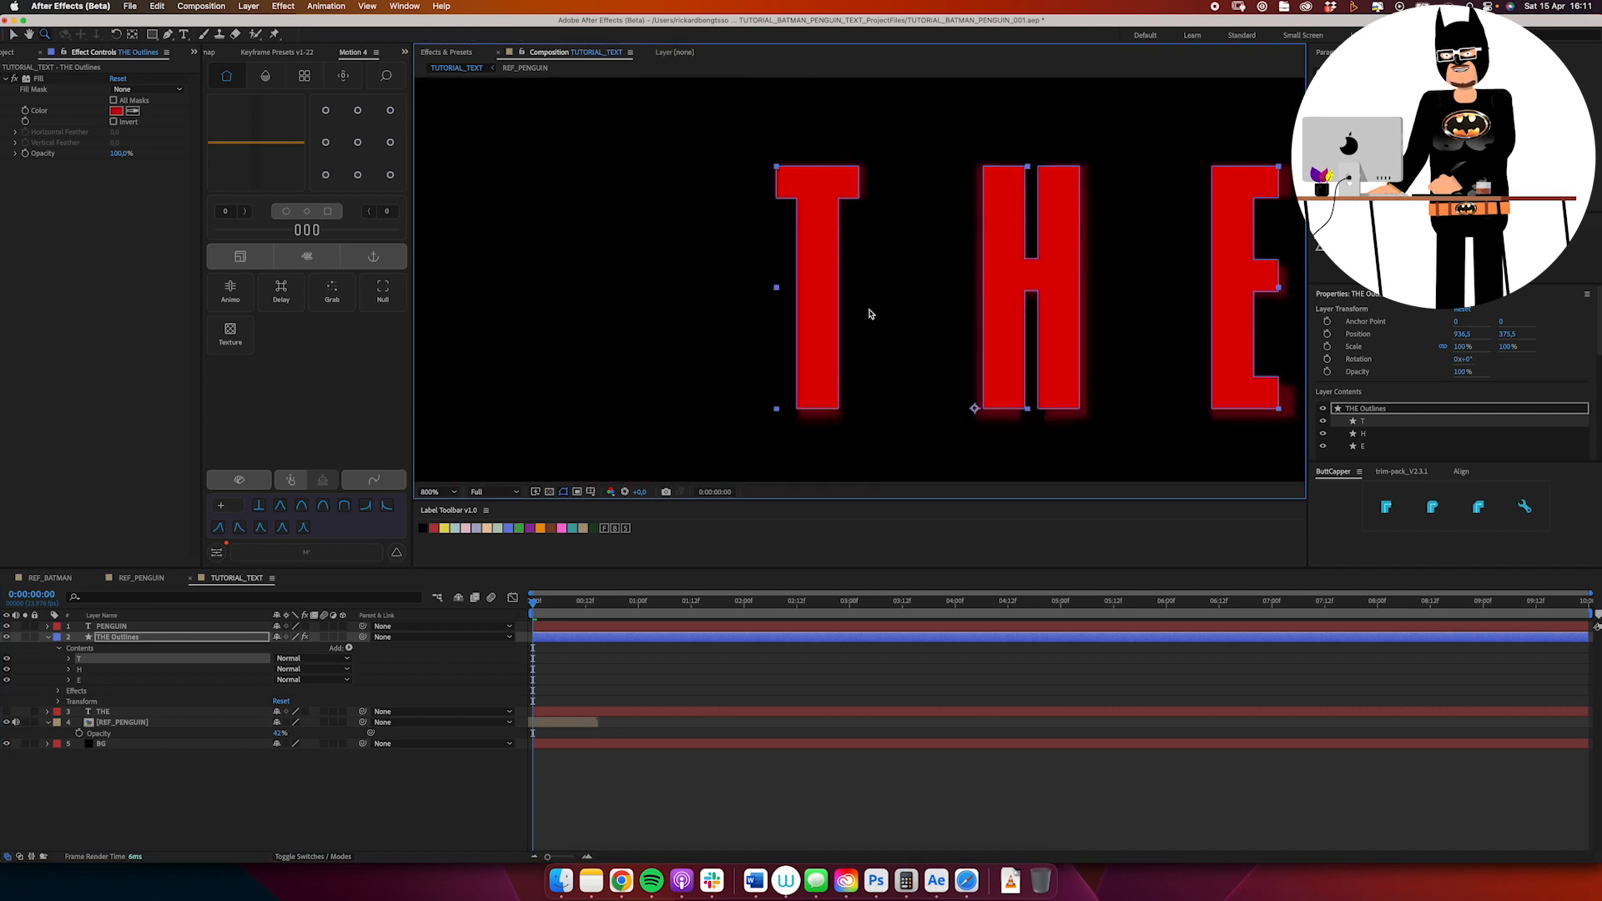
{"action": "left_click", "coordinate": [168, 36]}
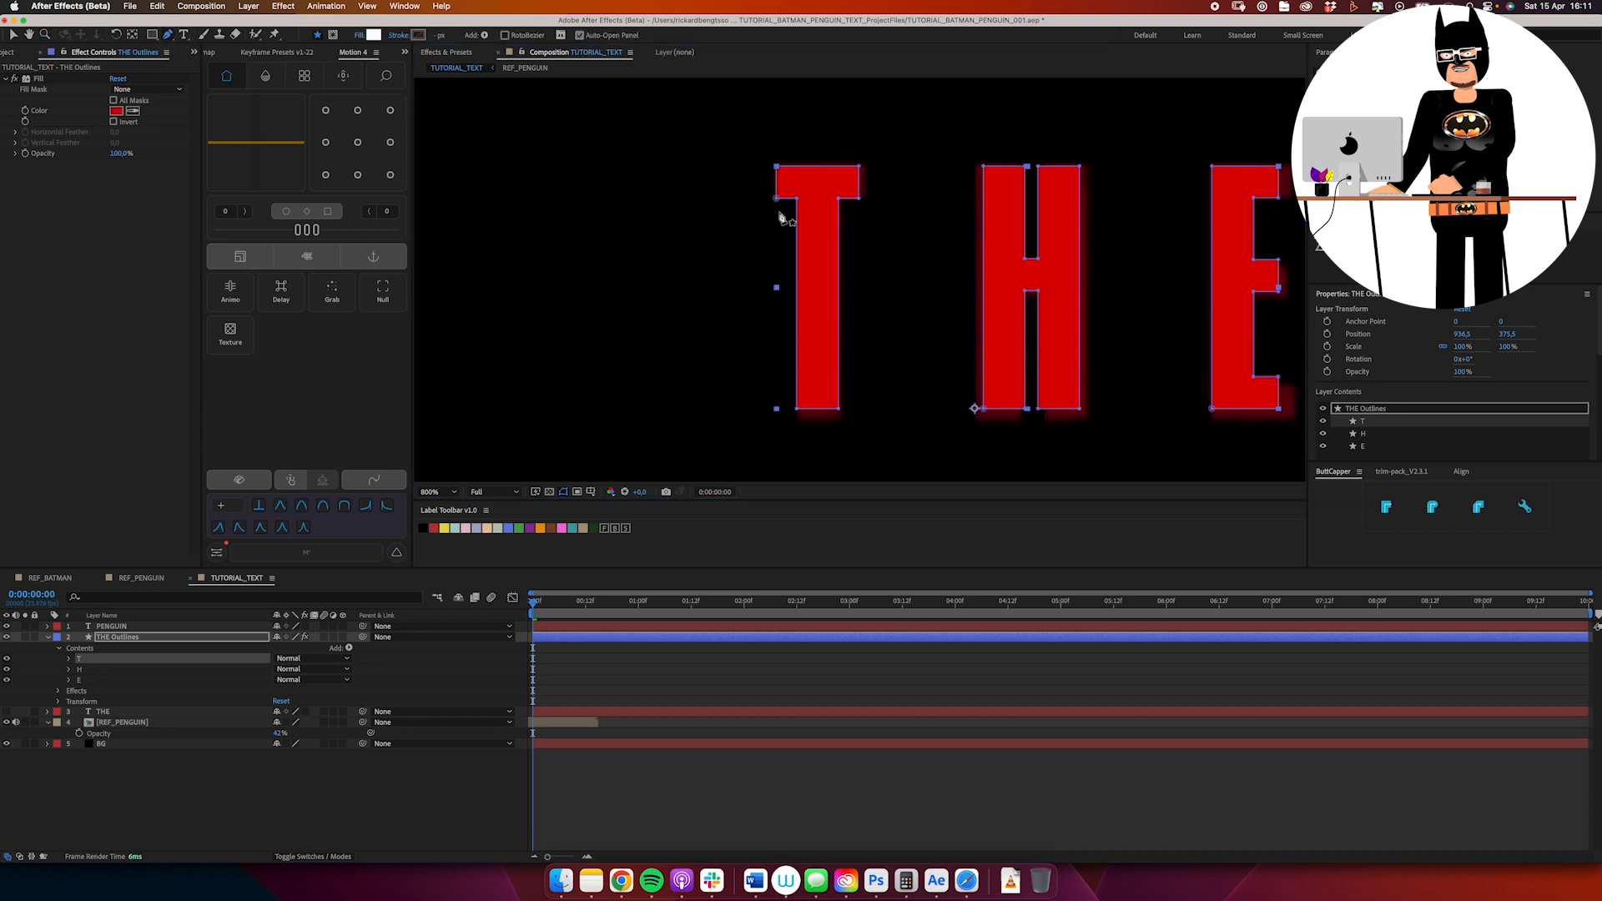
{"action": "left_click", "coordinate": [776, 166]}
{"action": "left_click_drag", "start_coordinate": [777, 167], "coordinate": [773, 120]}
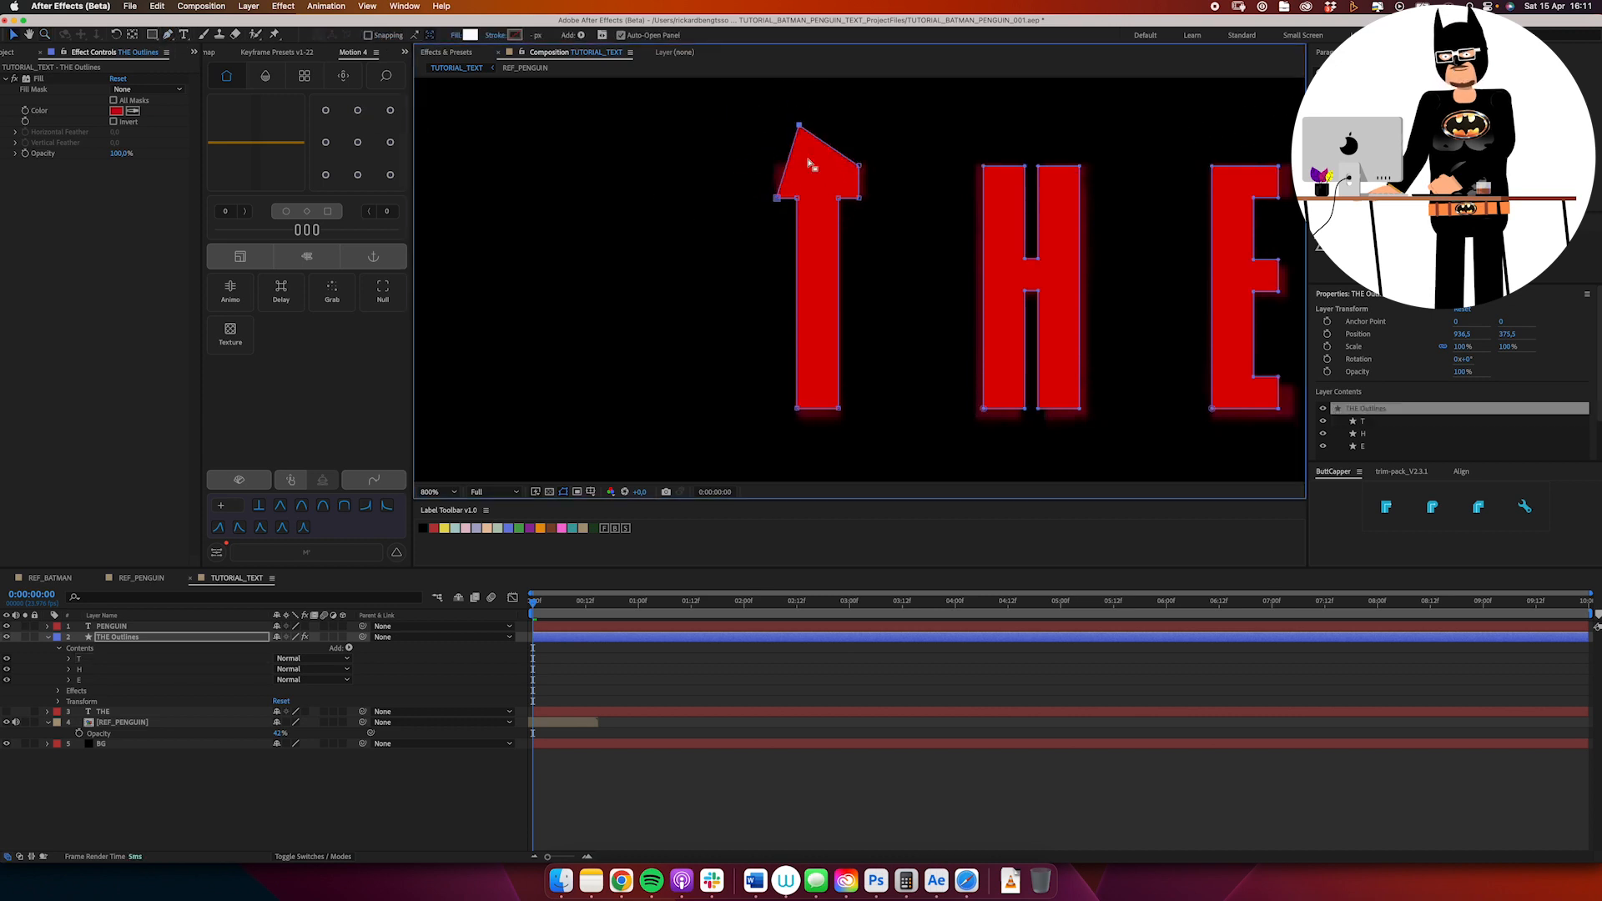
{"action": "left_click_drag", "start_coordinate": [842, 203], "coordinate": [873, 264]}
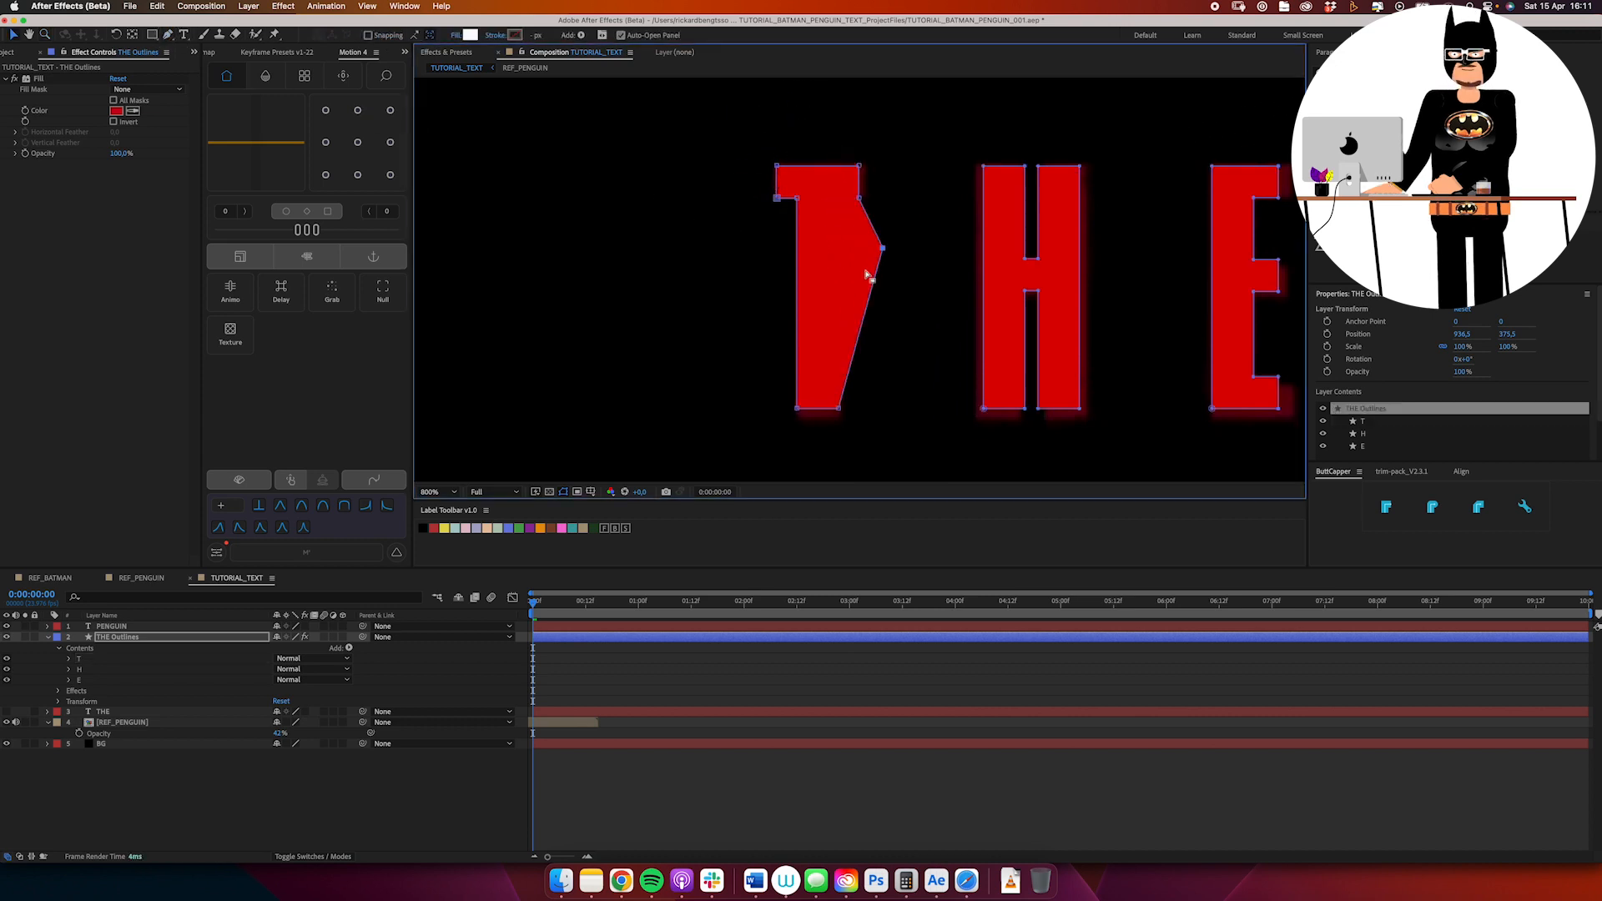
{"action": "key", "text": "super+z"}
{"action": "scroll", "coordinate": [887, 215], "scroll_direction": "down", "scroll_amount": 4}
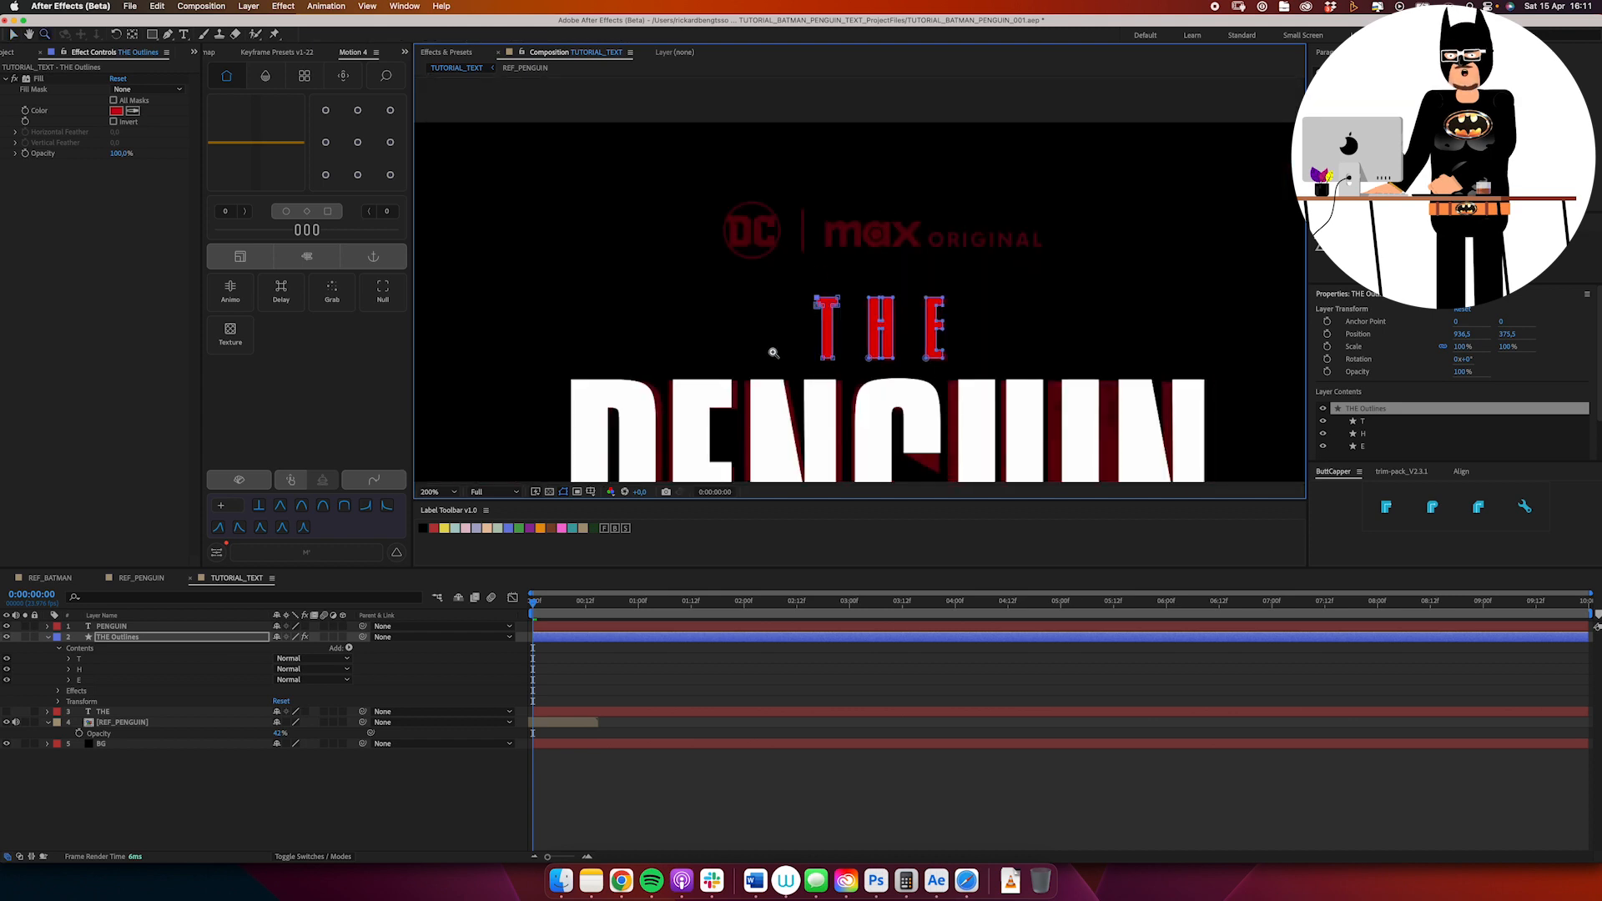
{"action": "left_click", "coordinate": [267, 788]}
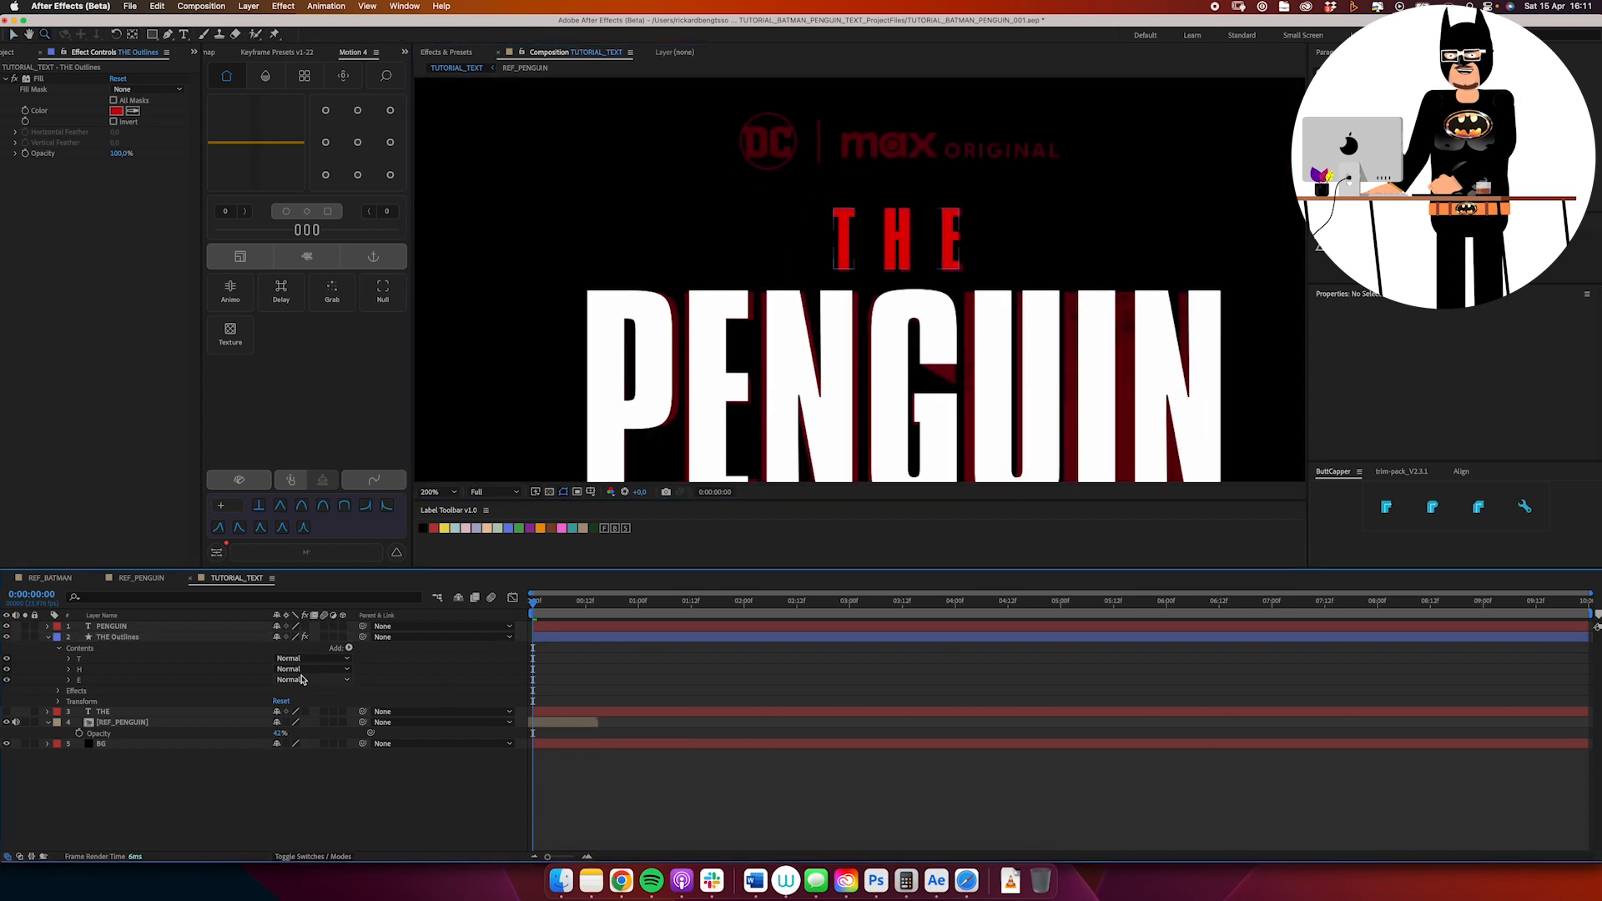
Step: Create shapes from the PENGUIN text layer
{"action": "left_click", "coordinate": [131, 628]}
{"action": "left_click_drag", "start_coordinate": [772, 354], "coordinate": [766, 269]}
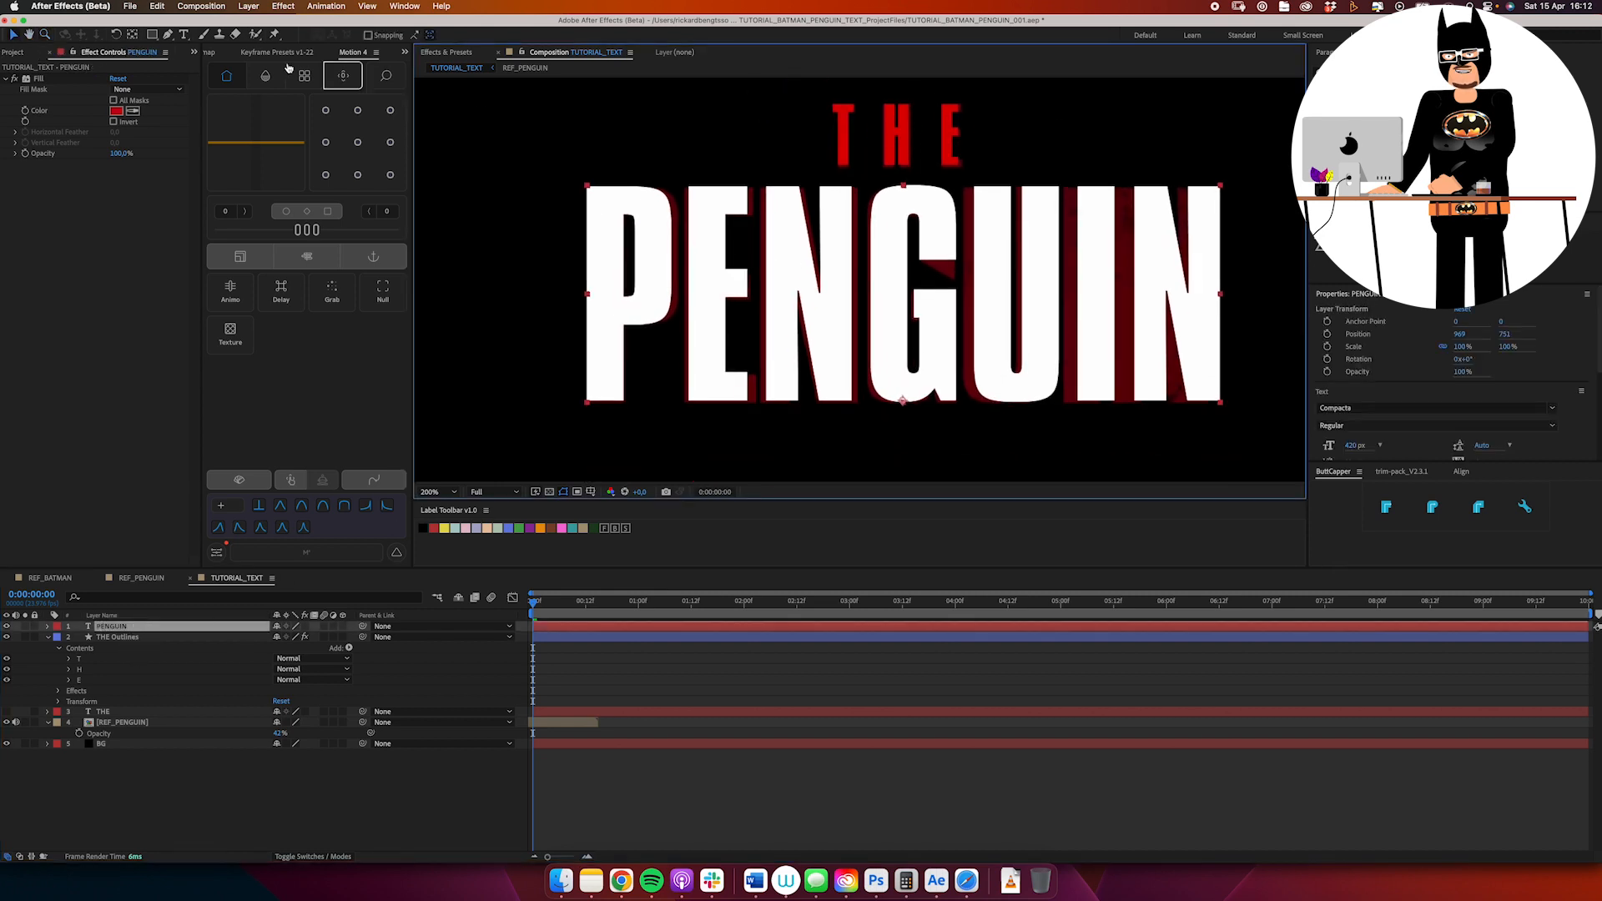
{"action": "left_click", "coordinate": [247, 5]}
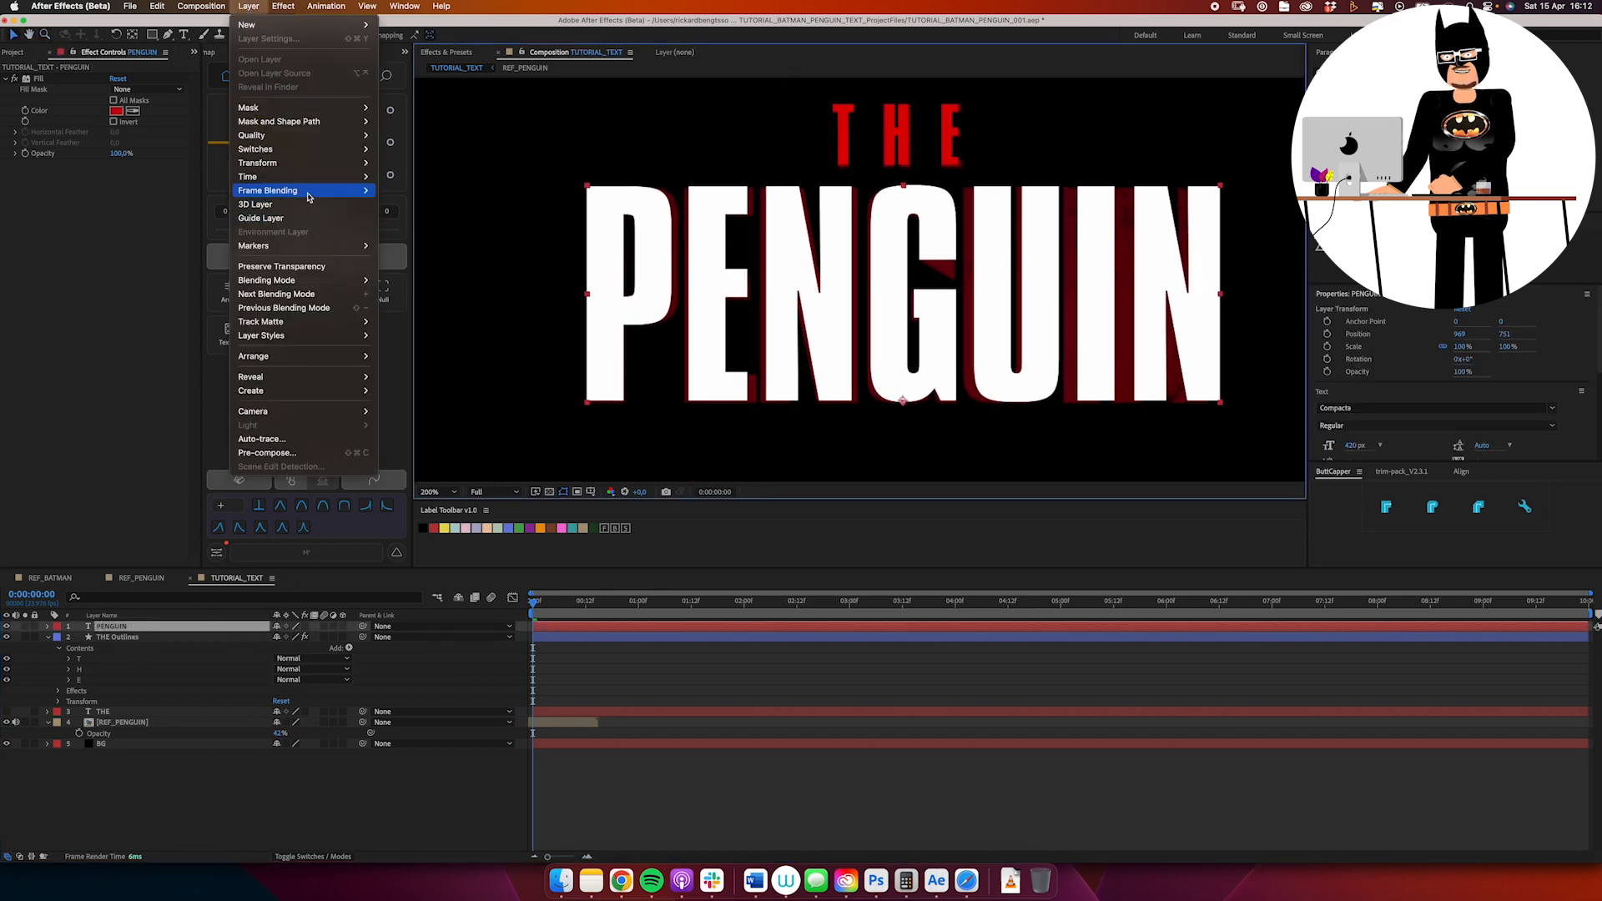
{"action": "mouse_move", "coordinate": [307, 393]}
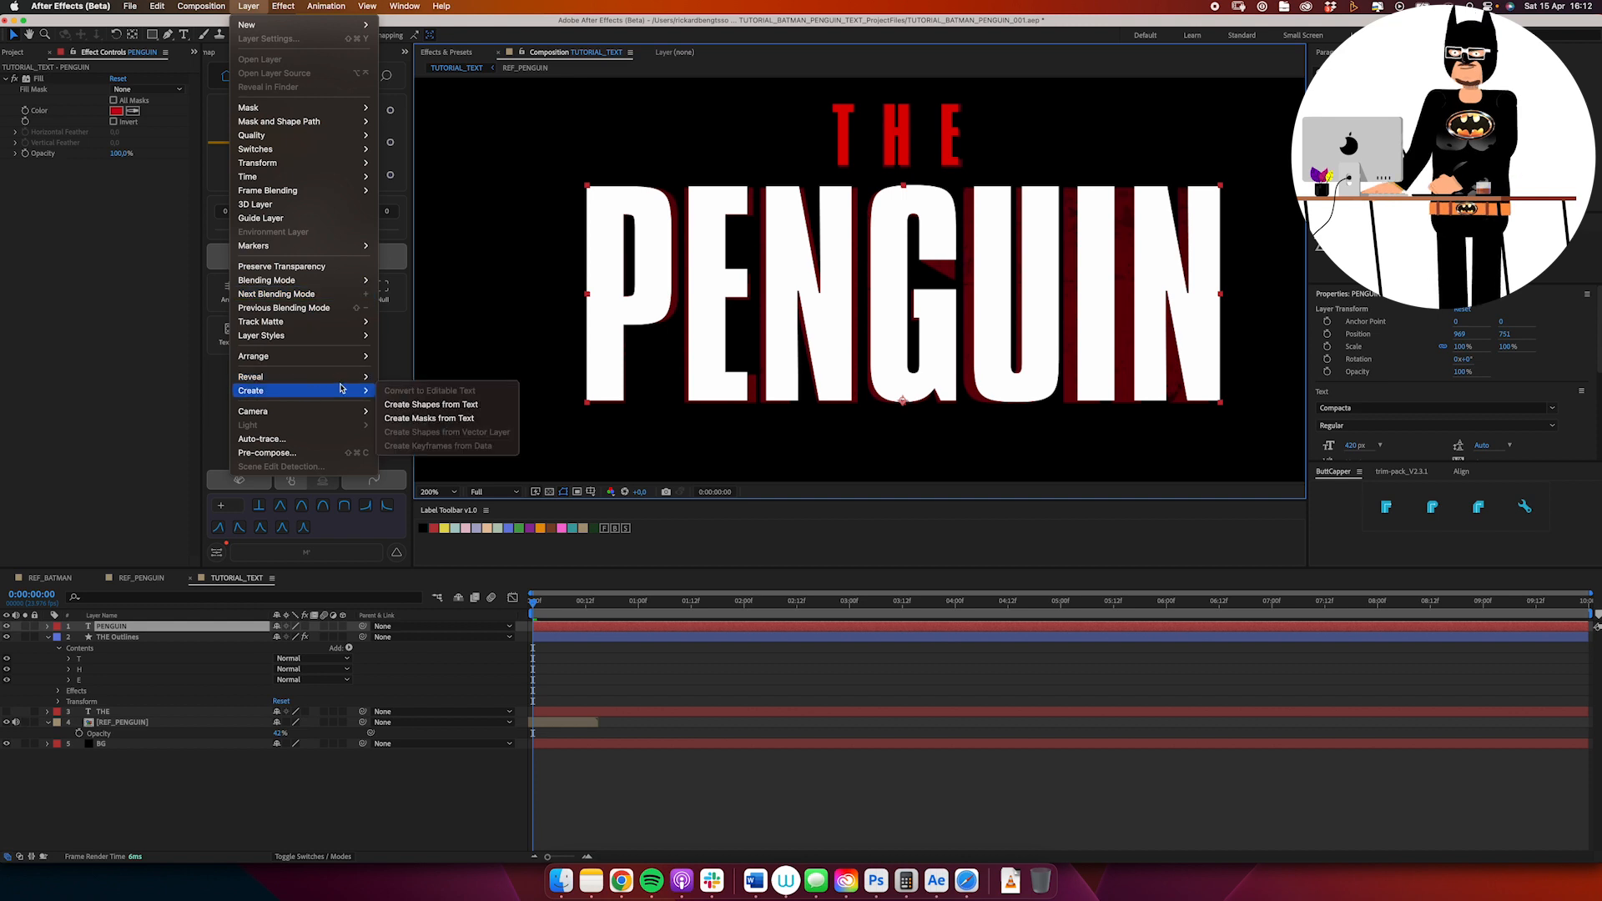
{"action": "left_click", "coordinate": [489, 407]}
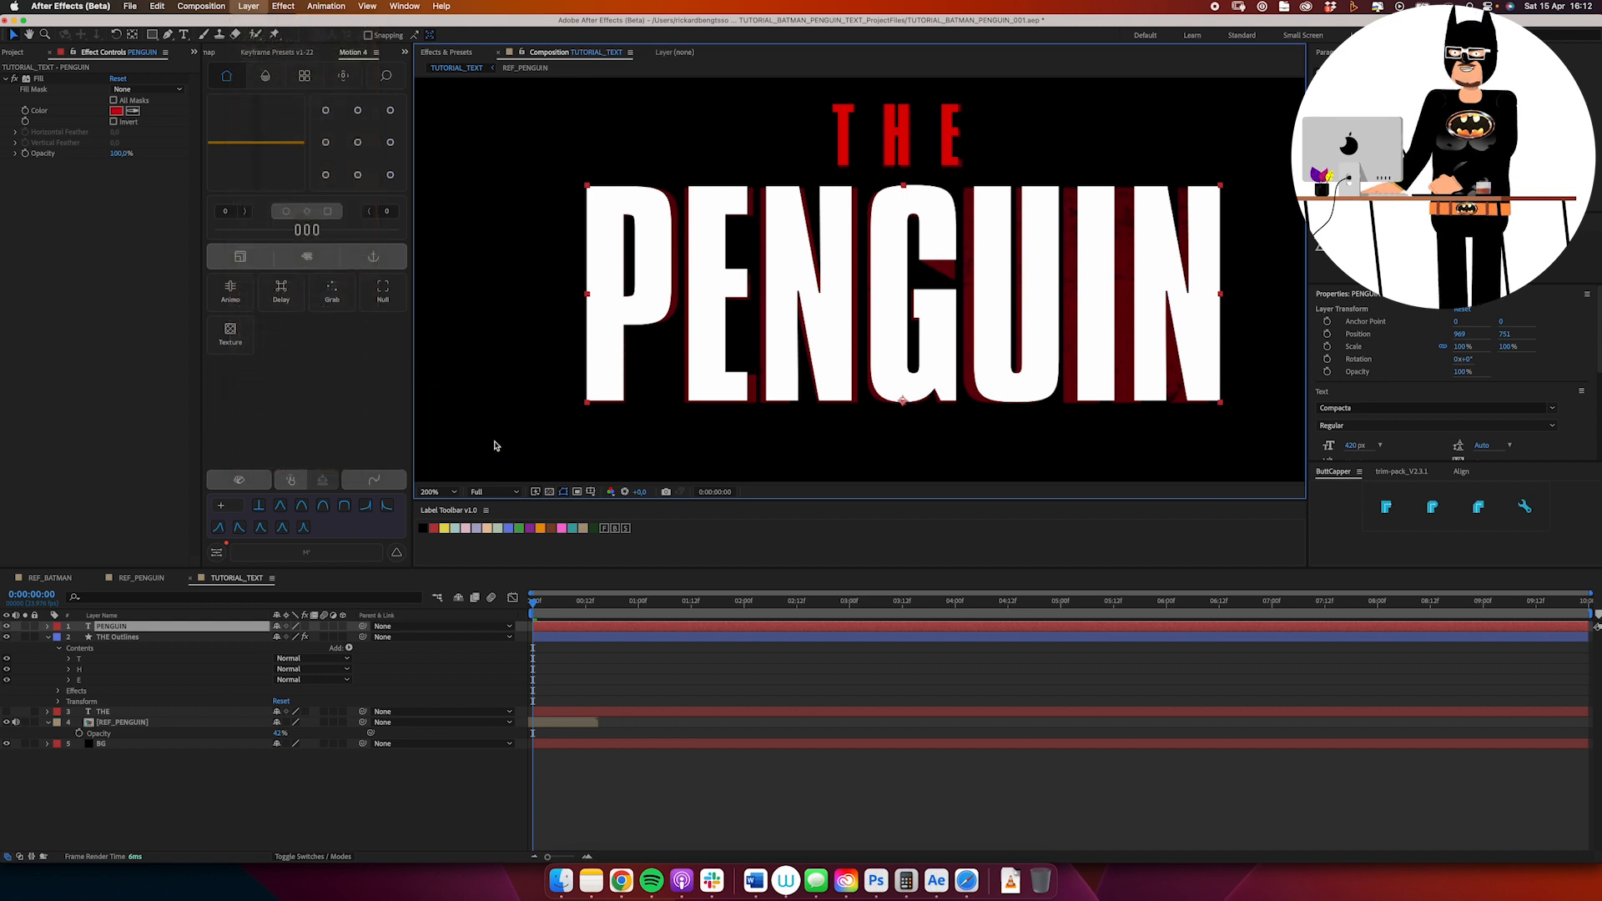
Step: Collapse THE Outlines and move the PENGUIN text layer beneath it
{"action": "left_click", "coordinate": [125, 628]}
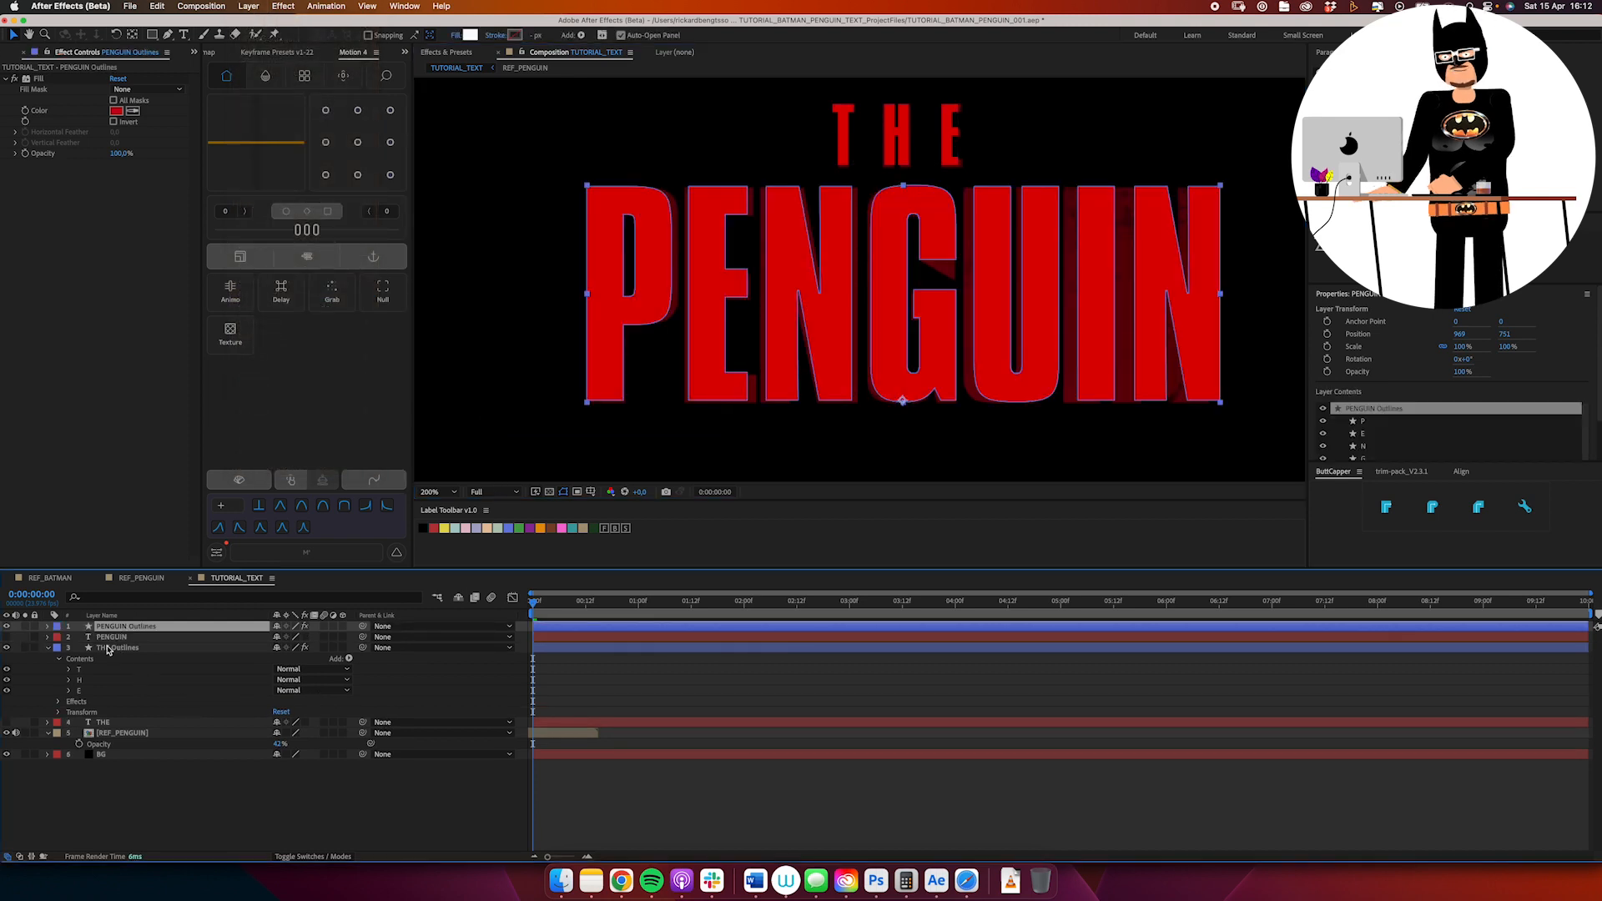
{"action": "left_click", "coordinate": [49, 648]}
{"action": "left_click_drag", "start_coordinate": [112, 638], "coordinate": [116, 654]}
Step: Open the letter groups of PENGUIN Outlines and select the G group
{"action": "left_click", "coordinate": [111, 626]}
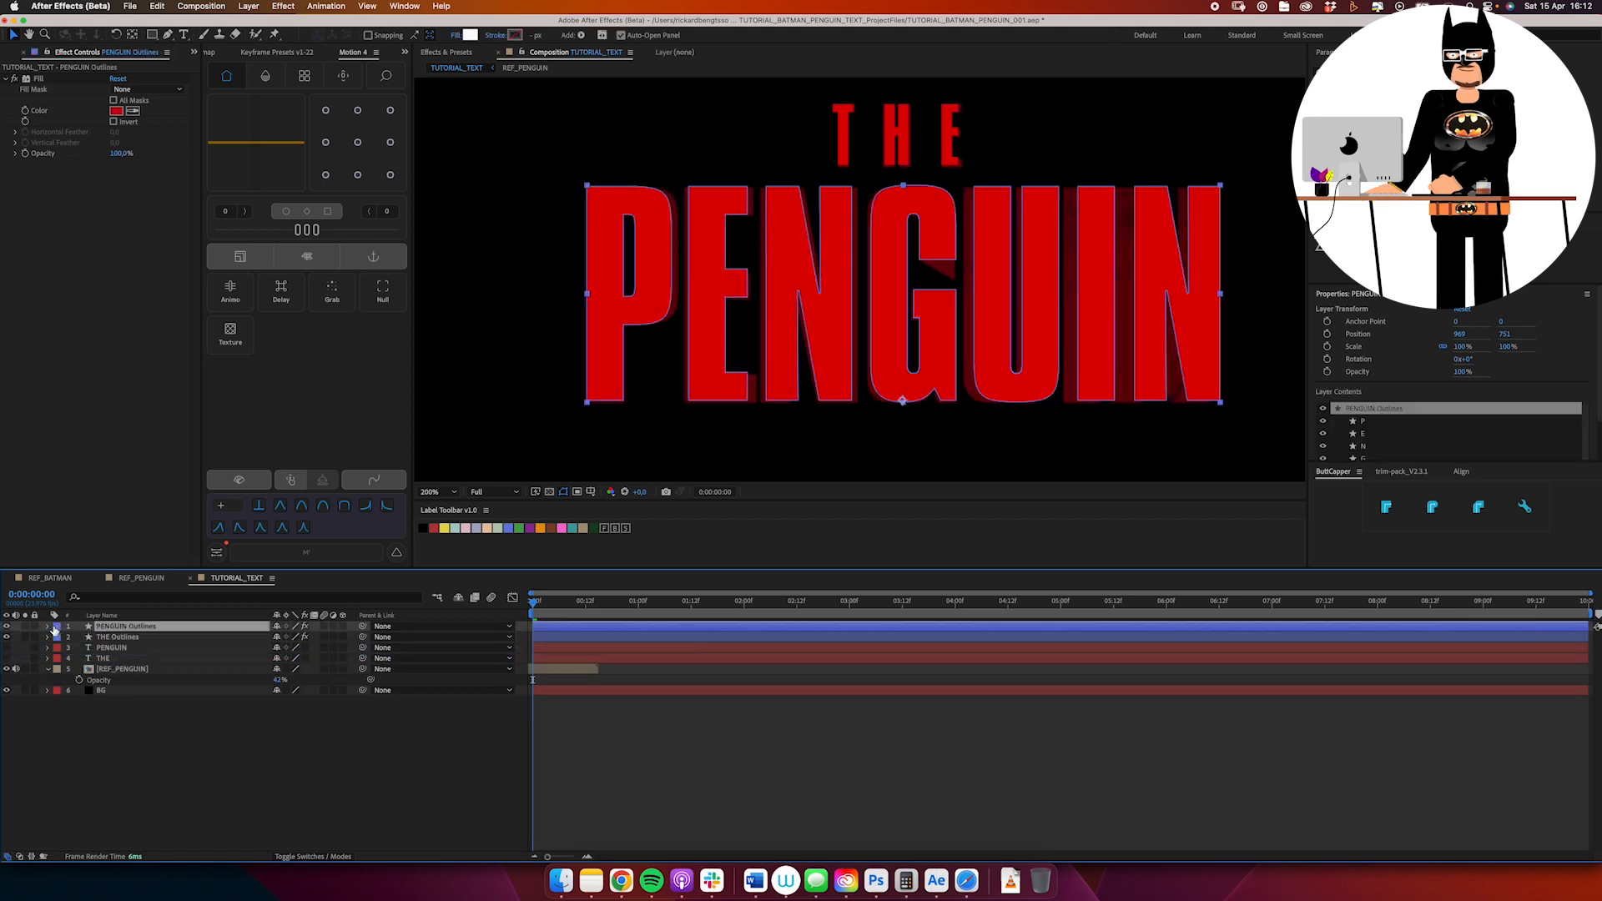
{"action": "left_click", "coordinate": [47, 625]}
{"action": "left_click", "coordinate": [57, 639]}
{"action": "left_click", "coordinate": [98, 649]}
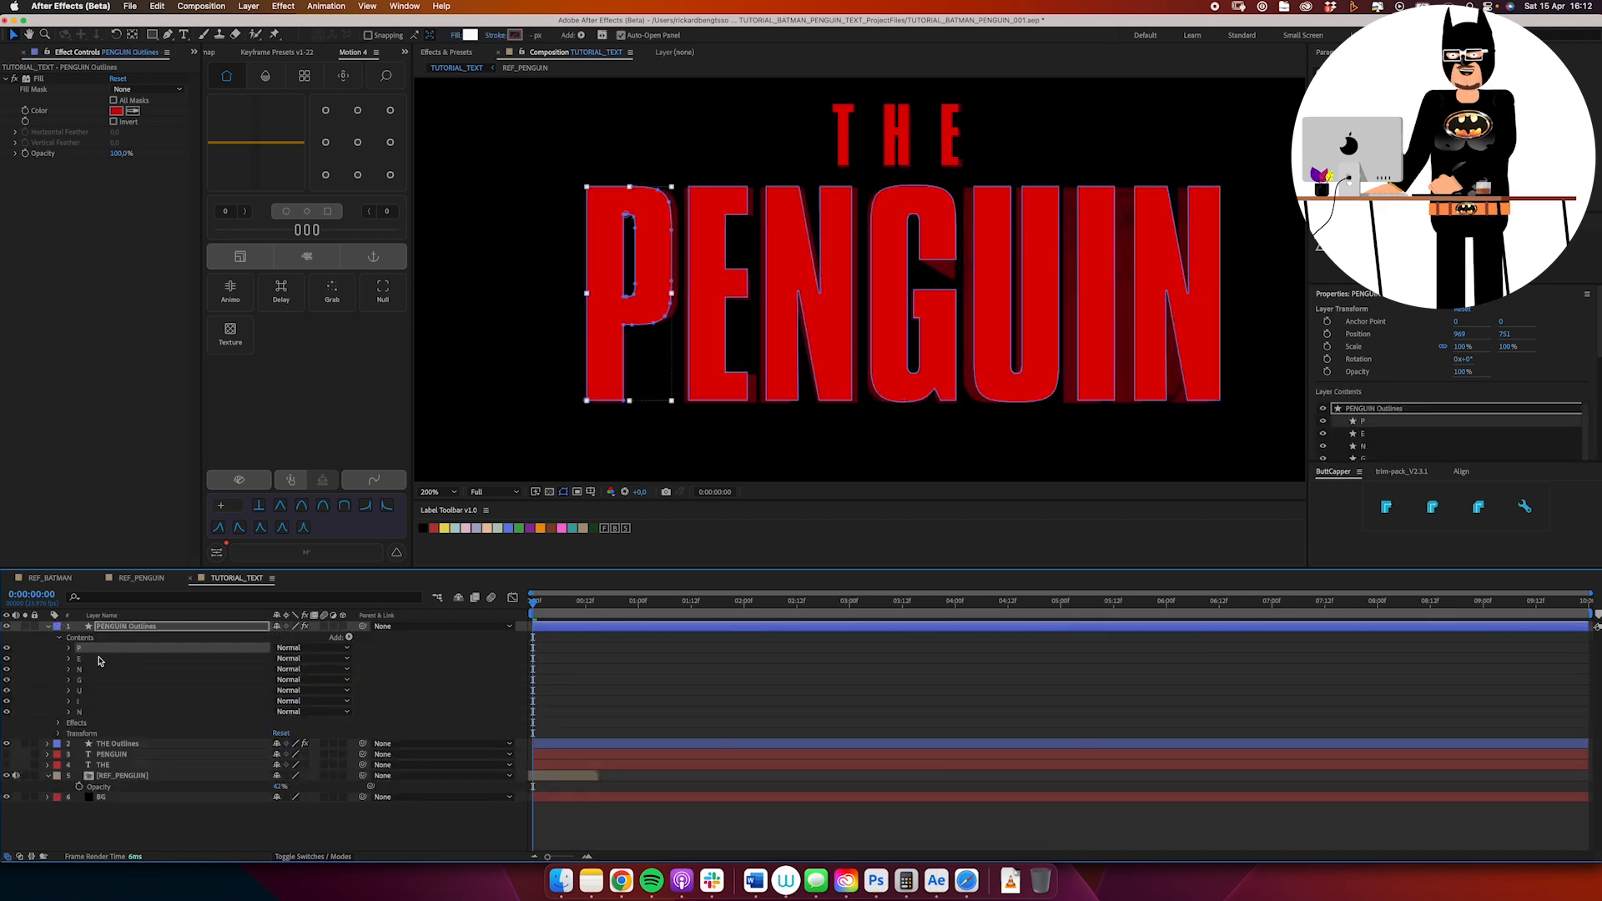
{"action": "left_click", "coordinate": [97, 659]}
{"action": "left_click", "coordinate": [96, 670]}
{"action": "left_click", "coordinate": [95, 681]}
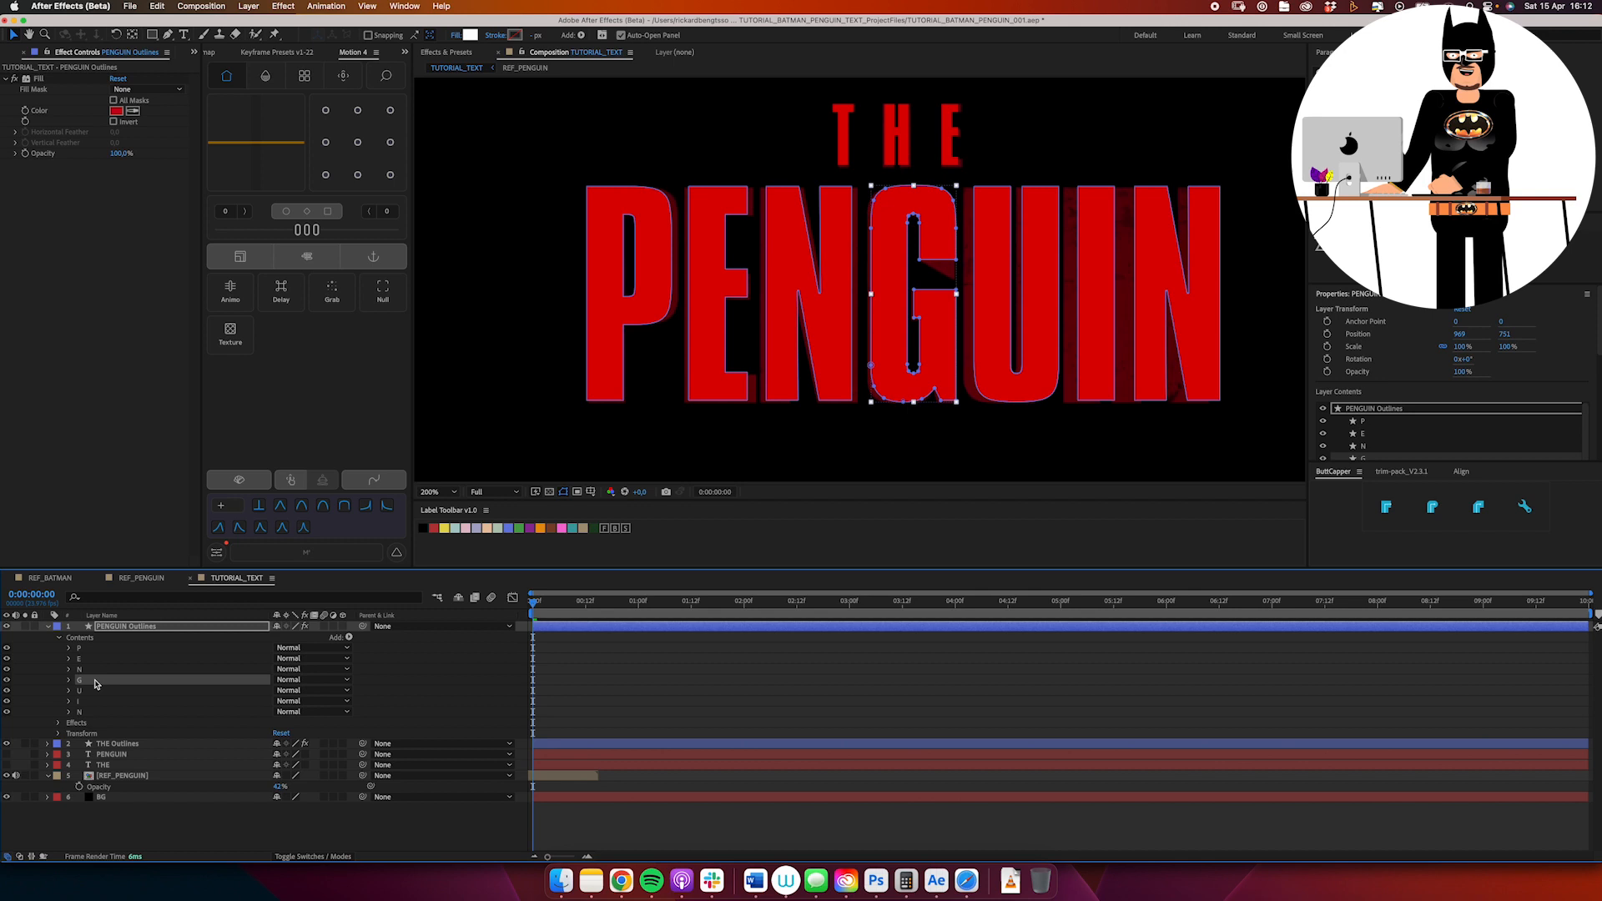
Step: Pull down the outer corner of the G's upper arm to match the slanted cut in the reference
{"action": "left_click", "coordinate": [958, 277]}
{"action": "left_click", "coordinate": [844, 293]}
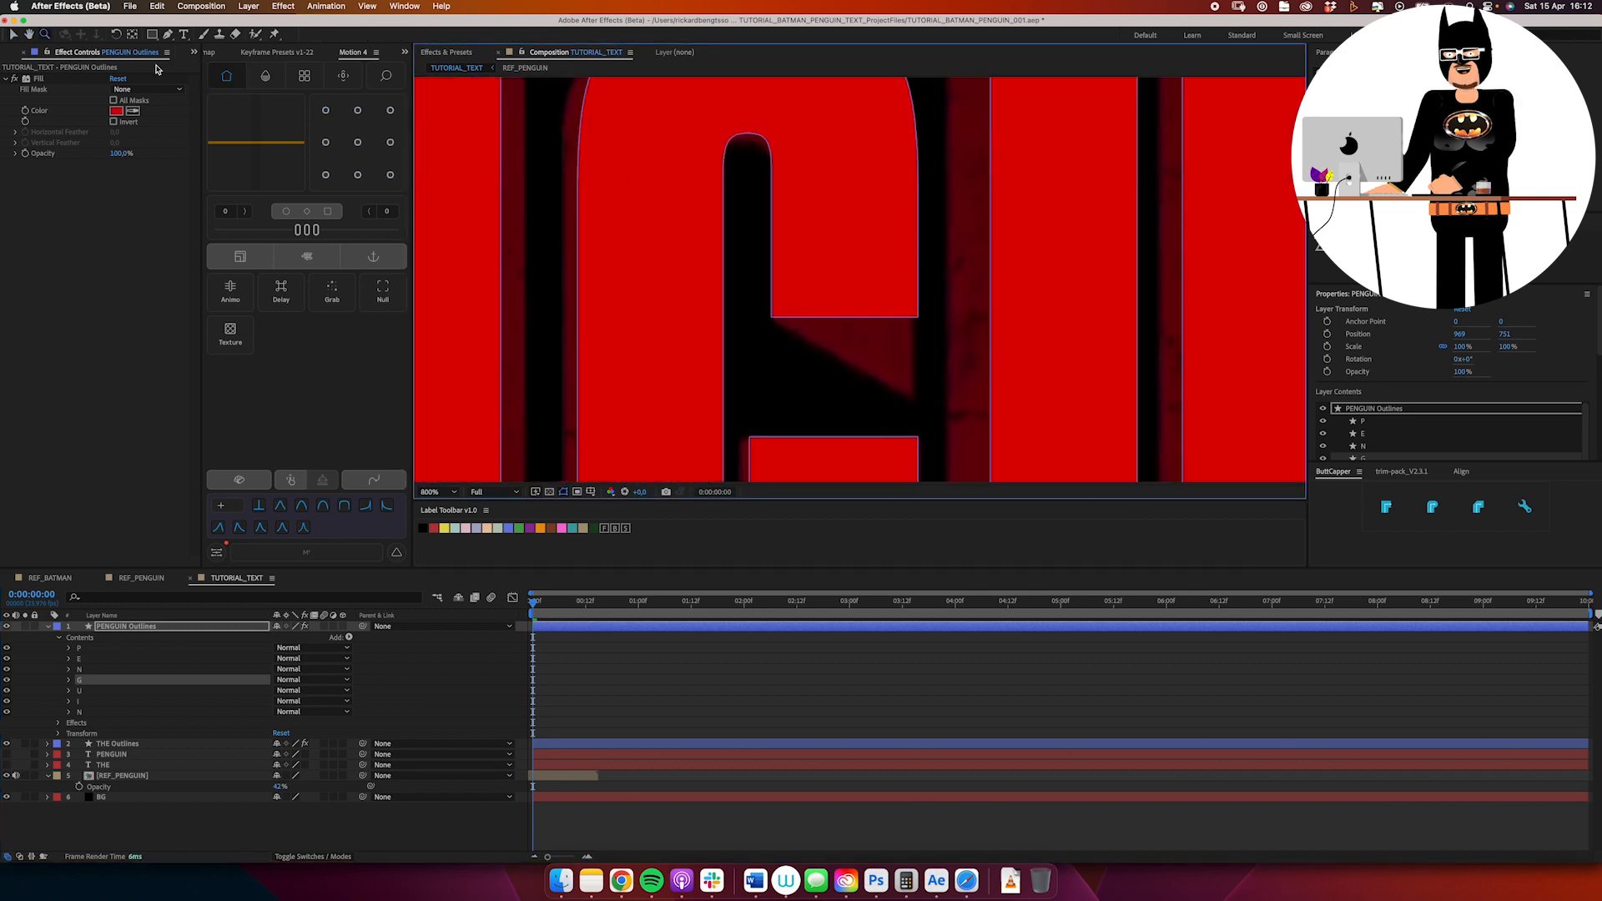
{"action": "left_click", "coordinate": [168, 36]}
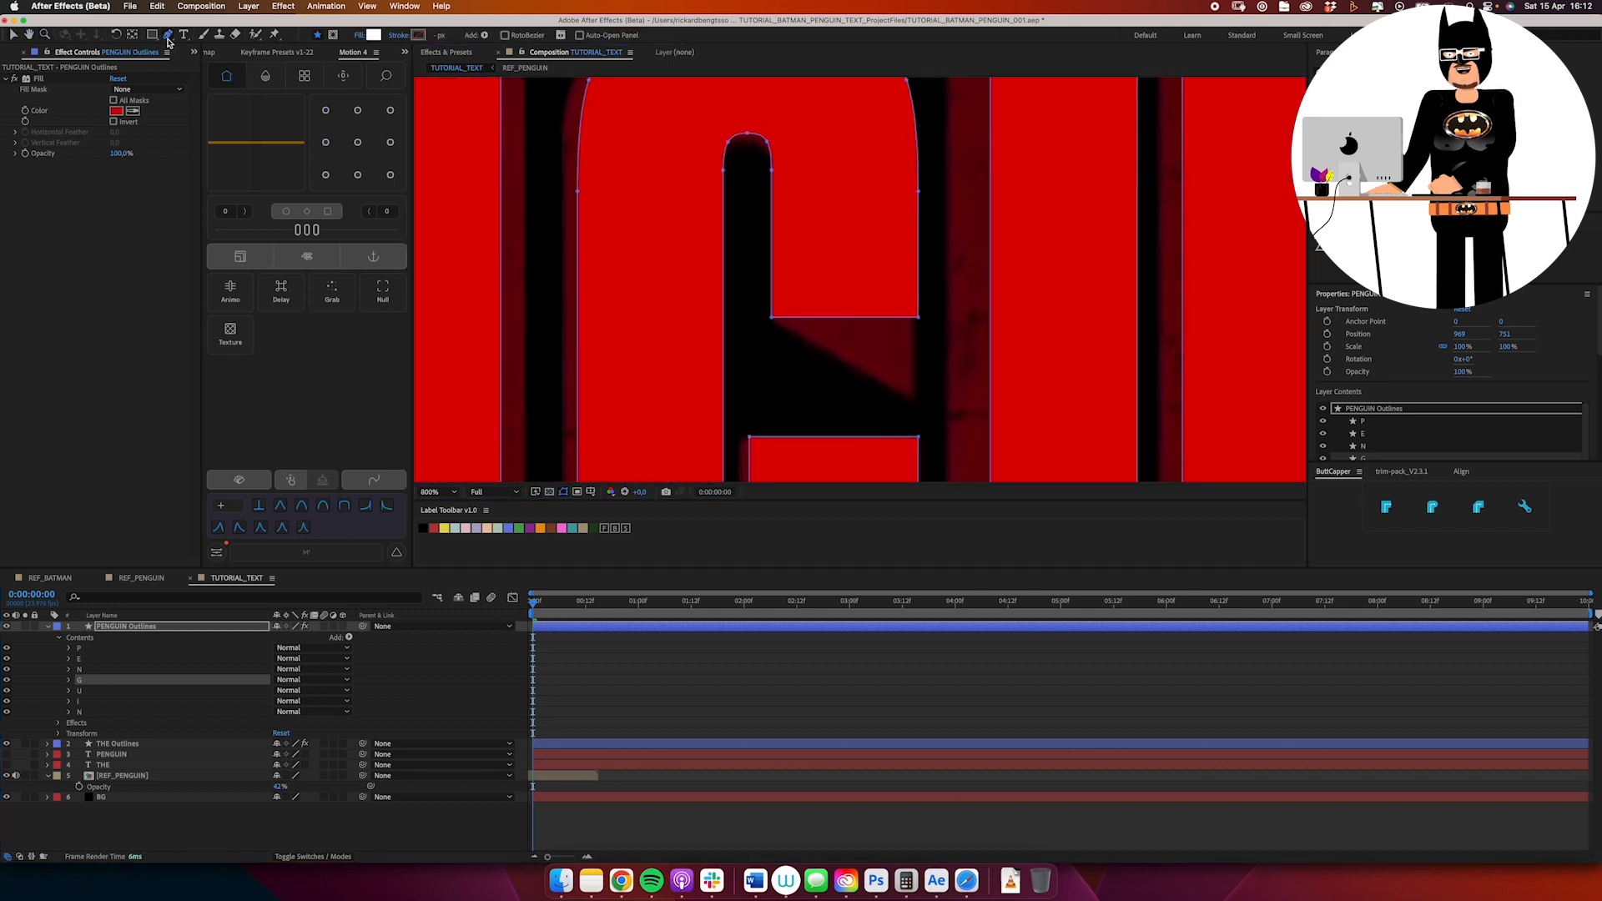
{"action": "left_click", "coordinate": [917, 326]}
{"action": "key", "text": "v"}
{"action": "left_click_drag", "start_coordinate": [918, 331], "coordinate": [917, 390]}
{"action": "left_click", "coordinate": [911, 345], "text": "alt"}
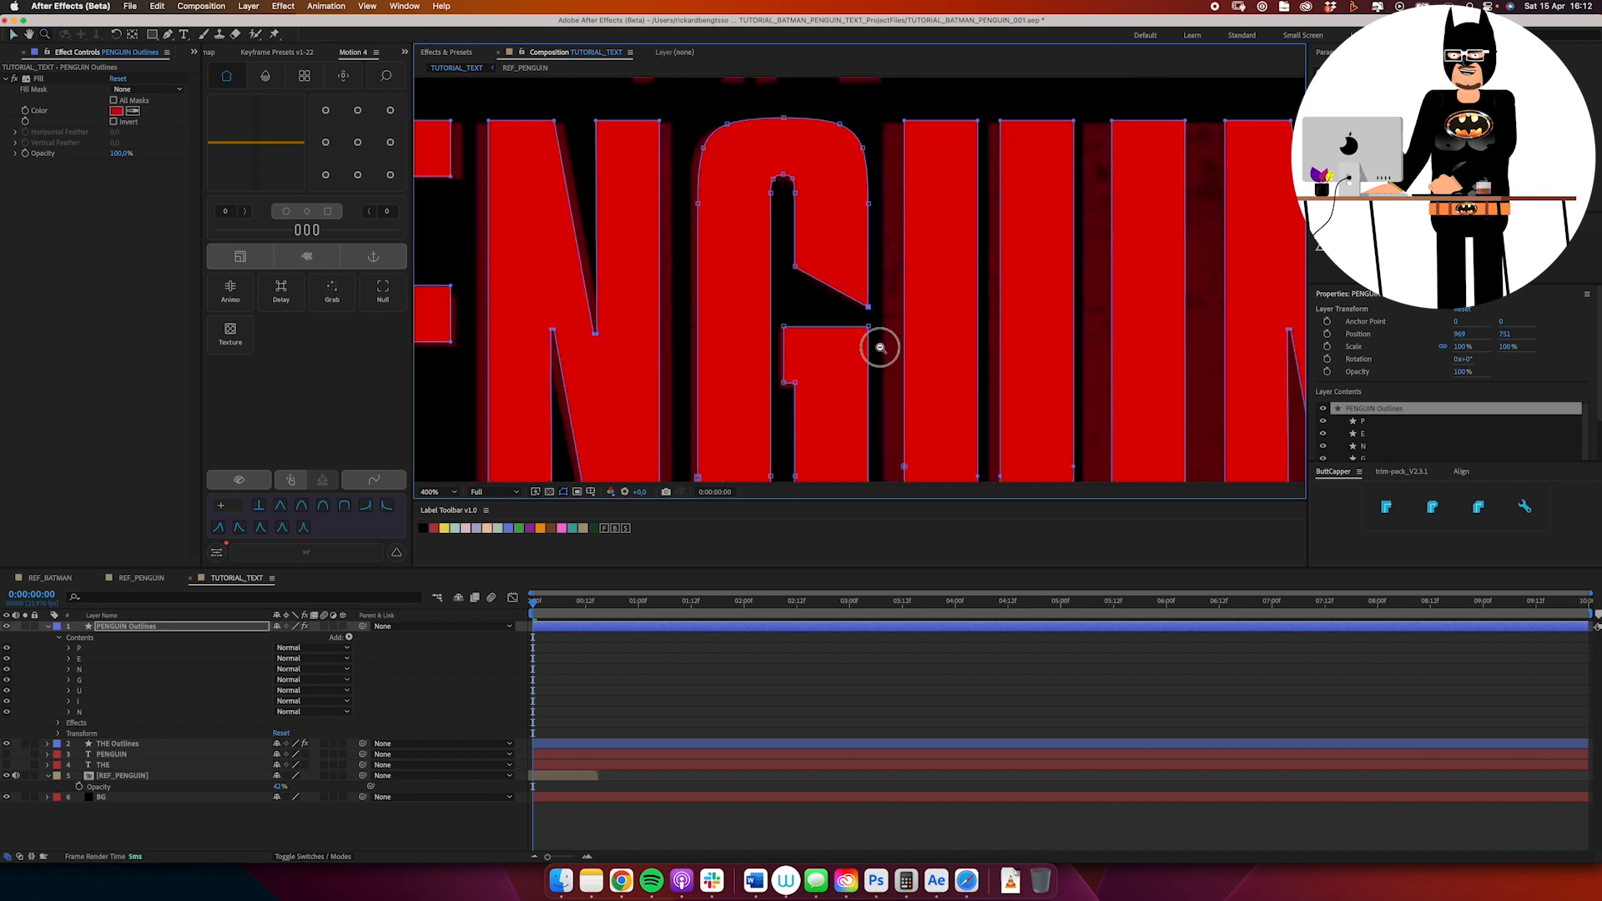
{"action": "left_click", "coordinate": [876, 347], "text": "alt"}
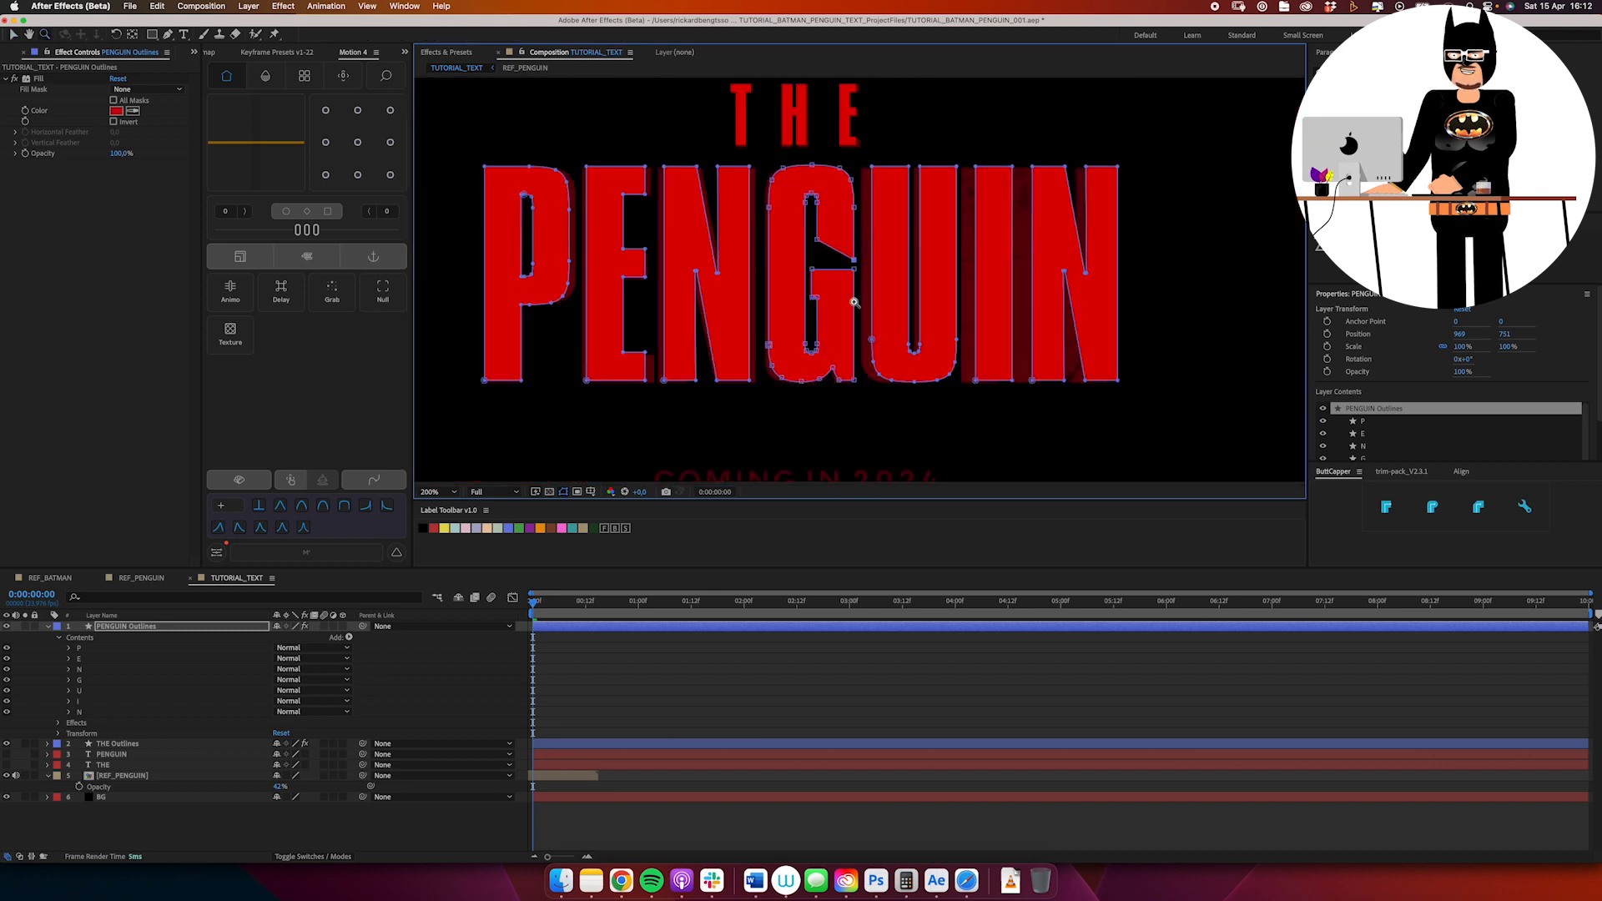
Step: Nudge the last N group of PENGUIN Outlines slightly left toward the reference lettering
{"action": "left_click", "coordinate": [749, 676]}
{"action": "left_click_drag", "start_coordinate": [823, 447], "coordinate": [847, 458]}
{"action": "left_click", "coordinate": [88, 711]}
{"action": "key", "text": "Left"}
{"action": "key", "text": "Left"}
{"action": "key", "text": "Left"}
{"action": "key", "text": "Left"}
Step: Tighten PENGUIN's letter spacing by nudging the U, I and last N groups left in larger steps to match the reference
{"action": "left_click", "coordinate": [91, 680]}
{"action": "left_click", "coordinate": [94, 671]}
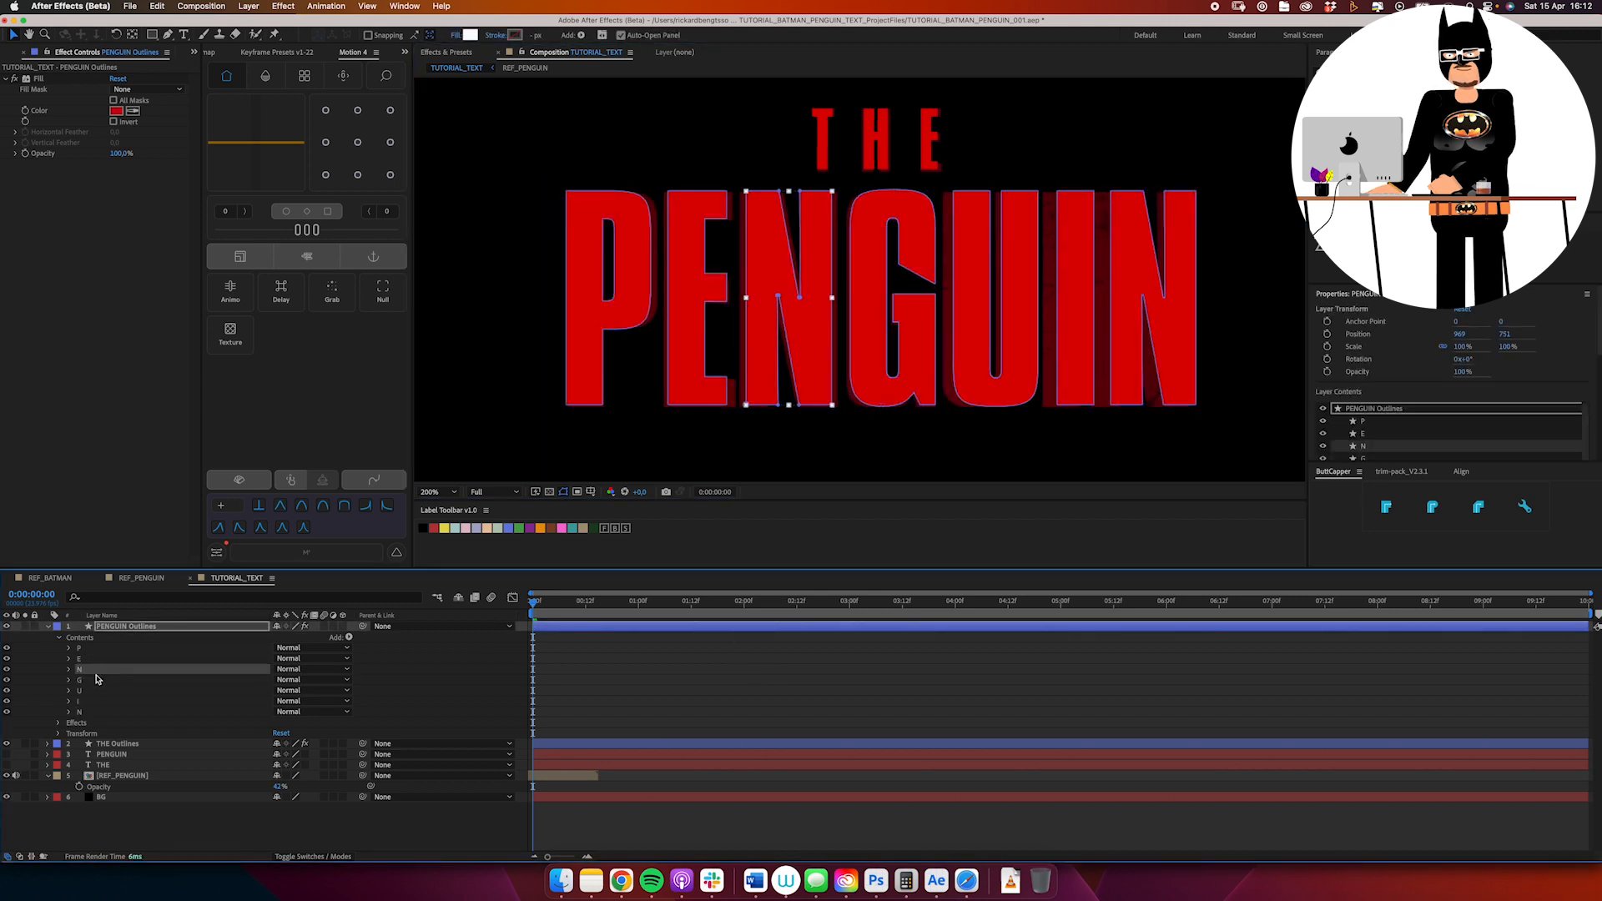
{"action": "left_click", "coordinate": [101, 692]}
{"action": "key", "text": "shift+Left"}
{"action": "key", "text": "shift+Left"}
{"action": "left_click", "coordinate": [106, 701]}
{"action": "key", "text": "shift+Left"}
{"action": "key", "text": "shift+Left"}
{"action": "key", "text": "shift+Left"}
{"action": "key", "text": "shift+Left"}
{"action": "left_click", "coordinate": [107, 711]}
{"action": "key", "text": "shift+Left"}
{"action": "key", "text": "shift+Left"}
{"action": "key", "text": "shift+Left"}
{"action": "key", "text": "shift+Left"}
Step: Collapse all layers and hide the REF_PENGUIN layer, leaving the full title on the black background
{"action": "key", "text": "super+a"}
{"action": "left_click", "coordinate": [54, 774]}
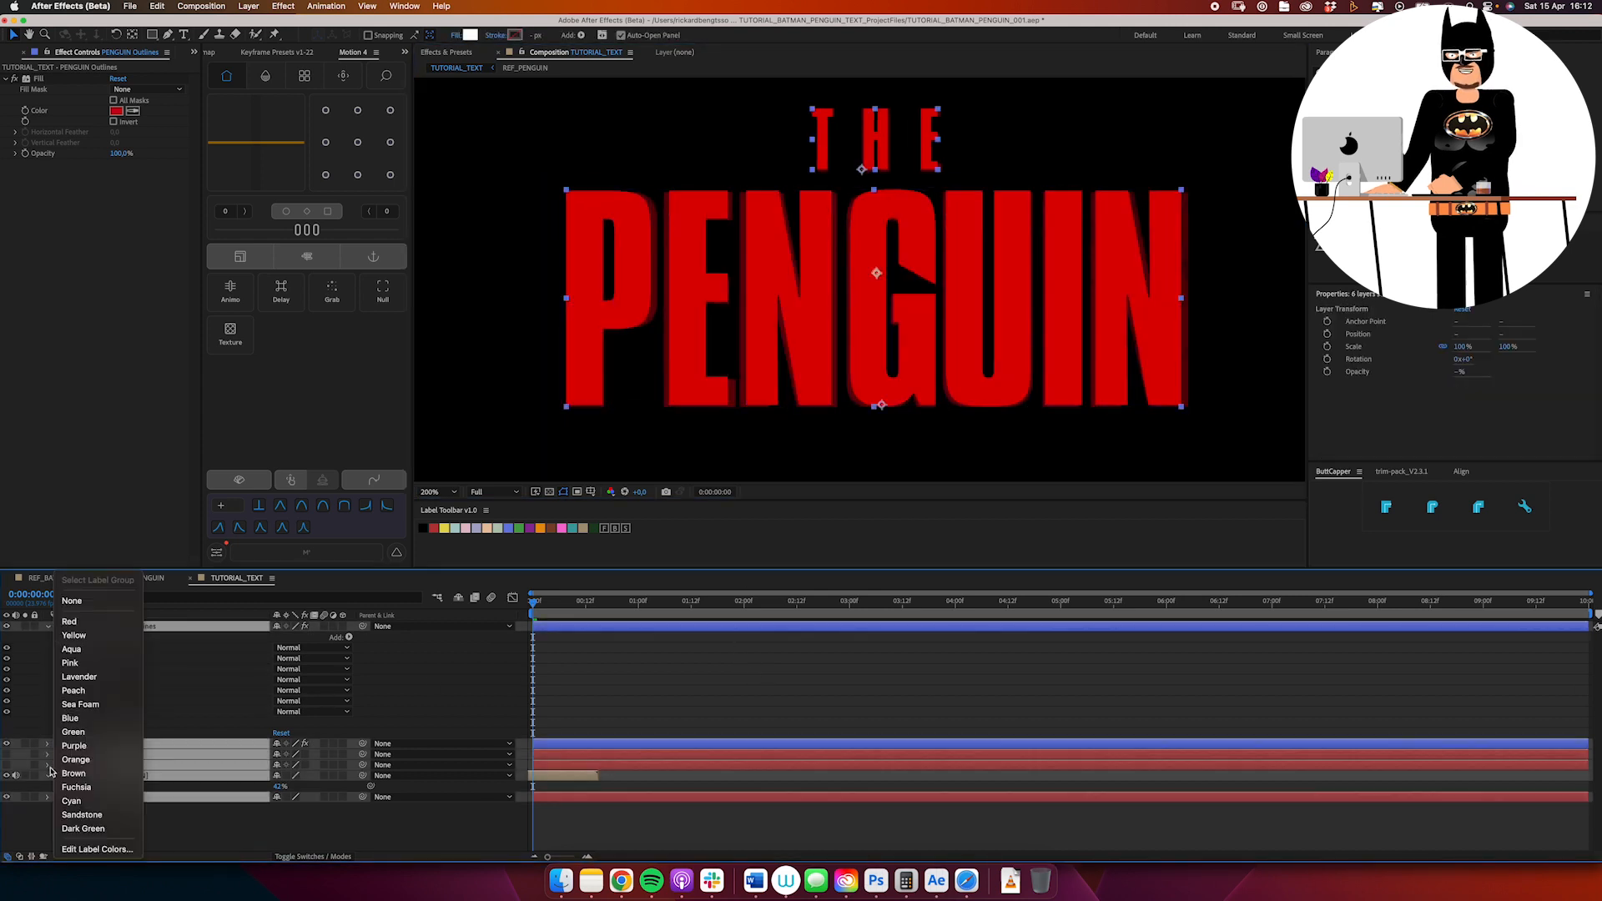
{"action": "left_click", "coordinate": [879, 315], "text": "alt"}
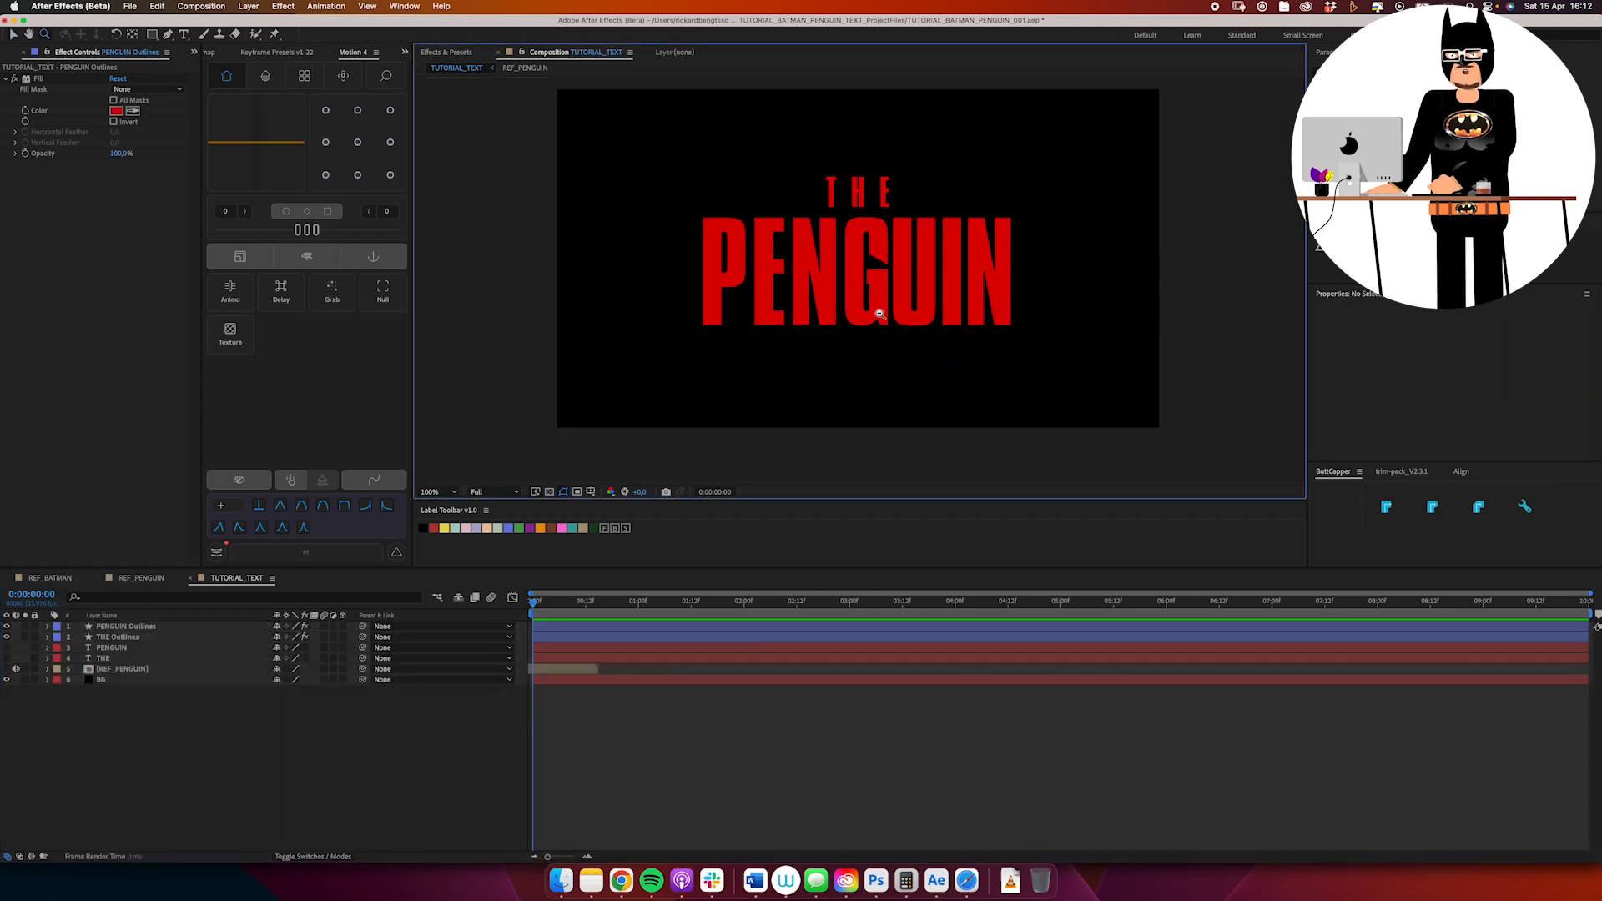
{"action": "left_click_drag", "start_coordinate": [880, 315], "coordinate": [905, 326]}
Step: Duplicate THE Outlines once per letter, naming the copies T, H and E
{"action": "left_click", "coordinate": [145, 639]}
{"action": "key", "text": "super+d"}
{"action": "key", "text": "Return"}
{"action": "type", "text": "T 2"}
{"action": "key", "text": "Return"}
{"action": "key", "text": "super+d"}
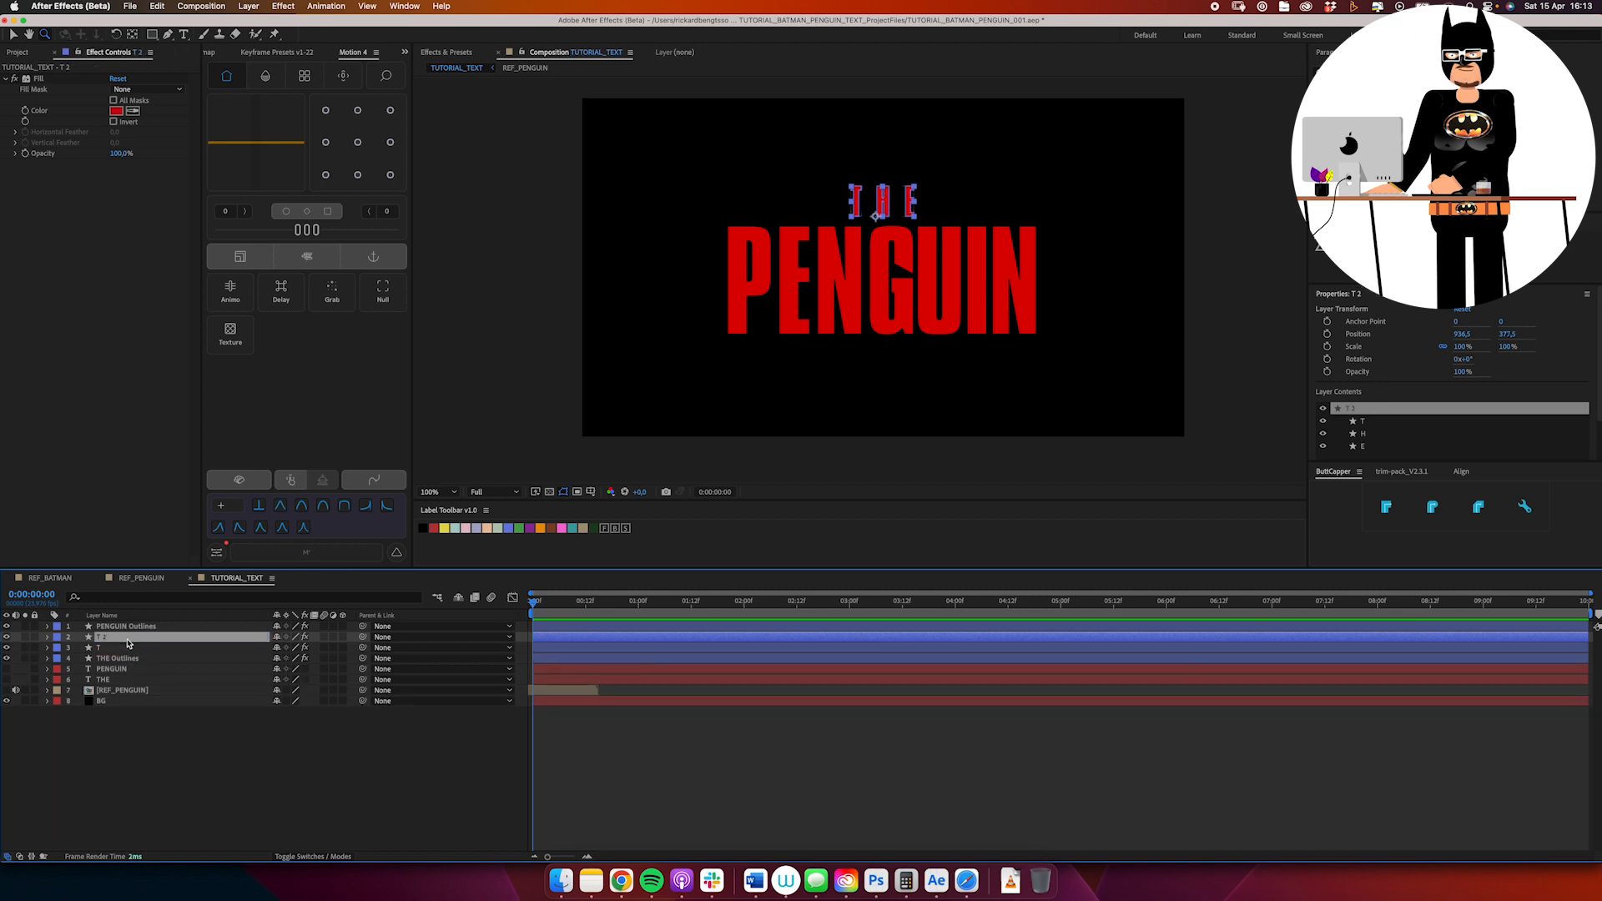
{"action": "key", "text": "Return"}
{"action": "type", "text": "H"}
{"action": "key", "text": "Return"}
Step: Duplicate PENGUIN Outlines once per letter, naming the copies P, E, N, G, U, I and N
{"action": "type", "text": "G"}
{"action": "key", "text": "Return"}
{"action": "key", "text": "super+d"}
{"action": "key", "text": "Return"}
{"action": "type", "text": "U"}
{"action": "key", "text": "Return"}
{"action": "key", "text": "super+d"}
{"action": "key", "text": "Return"}
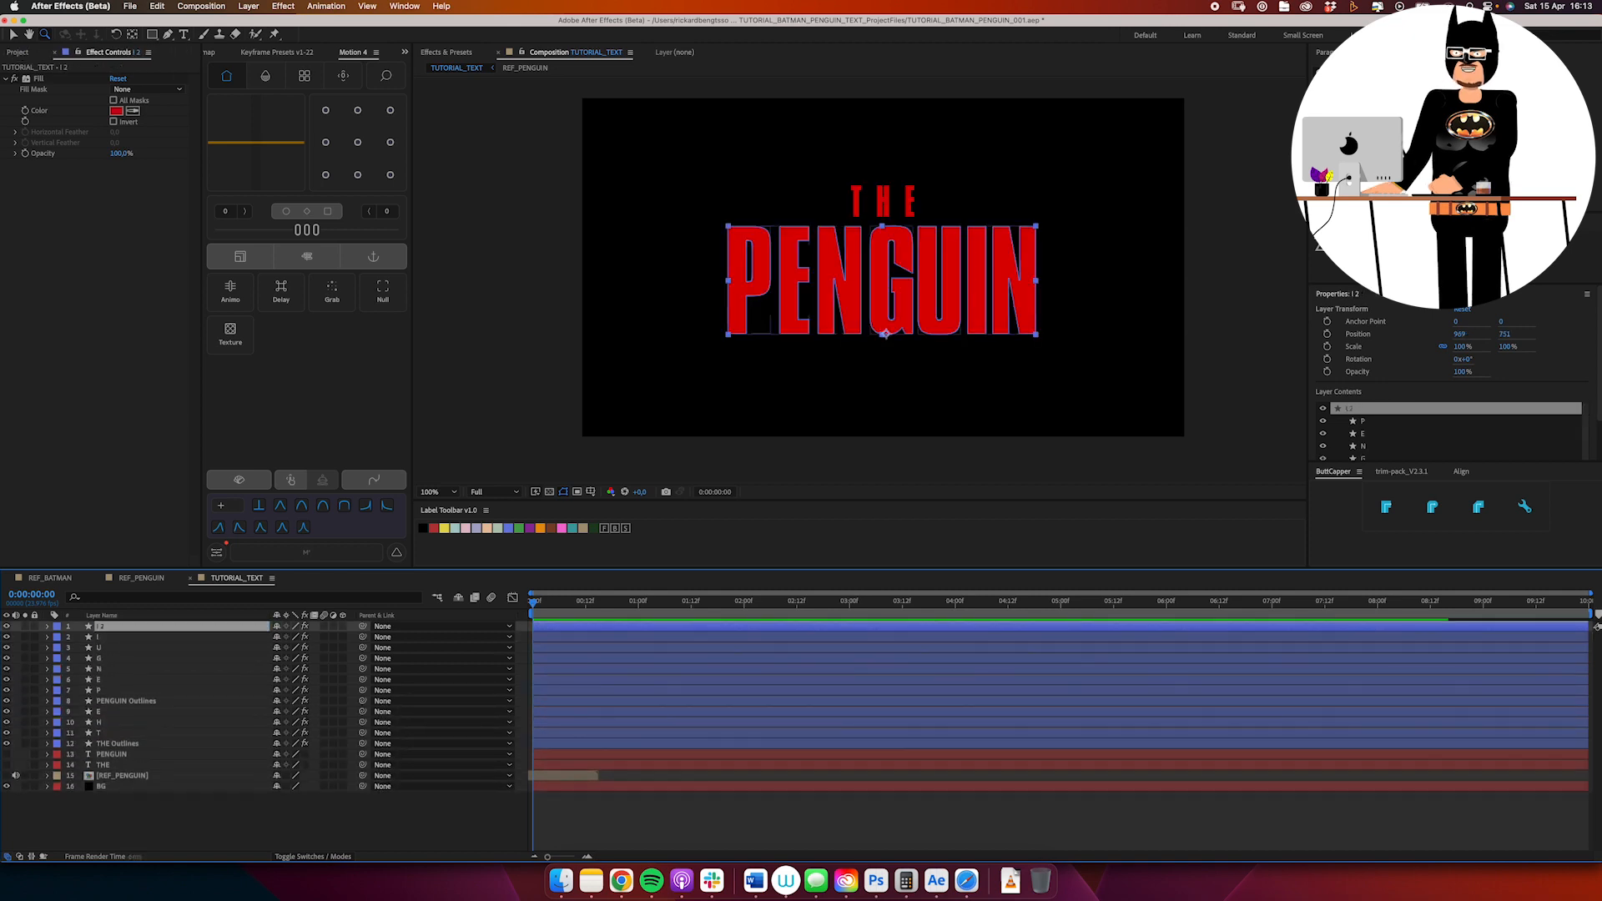
Step: Hide the original outline and text layers as shy, and give the T, H and E layers a fuchsia label
{"action": "left_click", "coordinate": [458, 597]}
{"action": "left_click", "coordinate": [134, 712]}
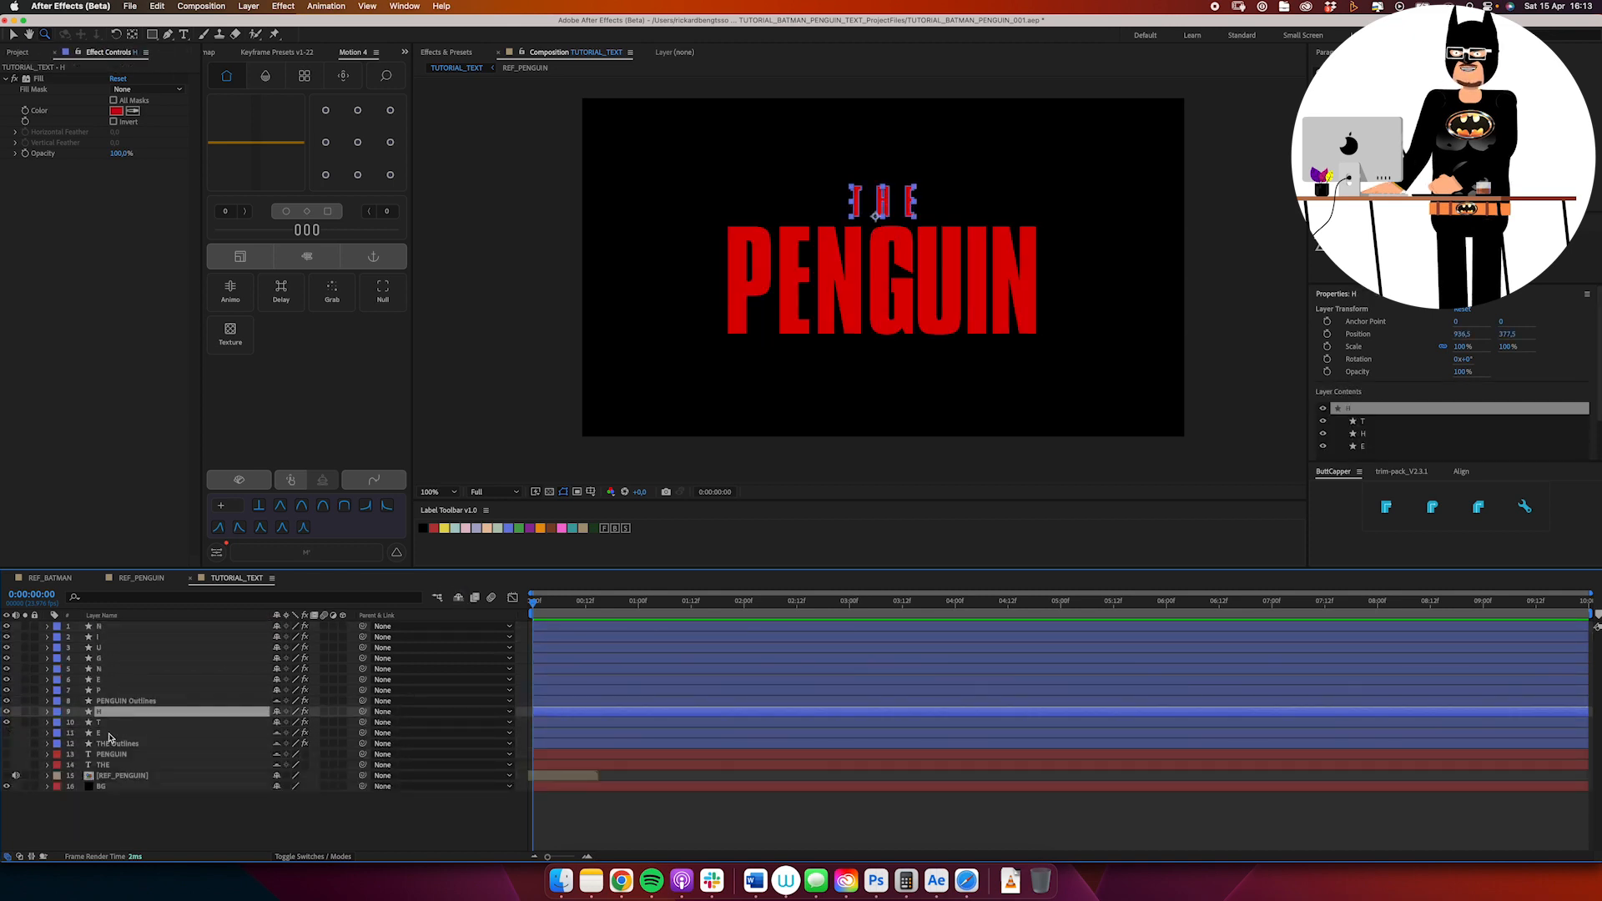
{"action": "left_click", "coordinate": [277, 733]}
{"action": "left_click", "coordinate": [458, 598]}
{"action": "left_click", "coordinate": [134, 723], "text": "shift"}
{"action": "left_click", "coordinate": [561, 528]}
Step: Solo the T layer and delete its H and E letter groups
{"action": "left_click", "coordinate": [133, 723]}
{"action": "left_click", "coordinate": [25, 723]}
{"action": "left_click", "coordinate": [47, 701]}
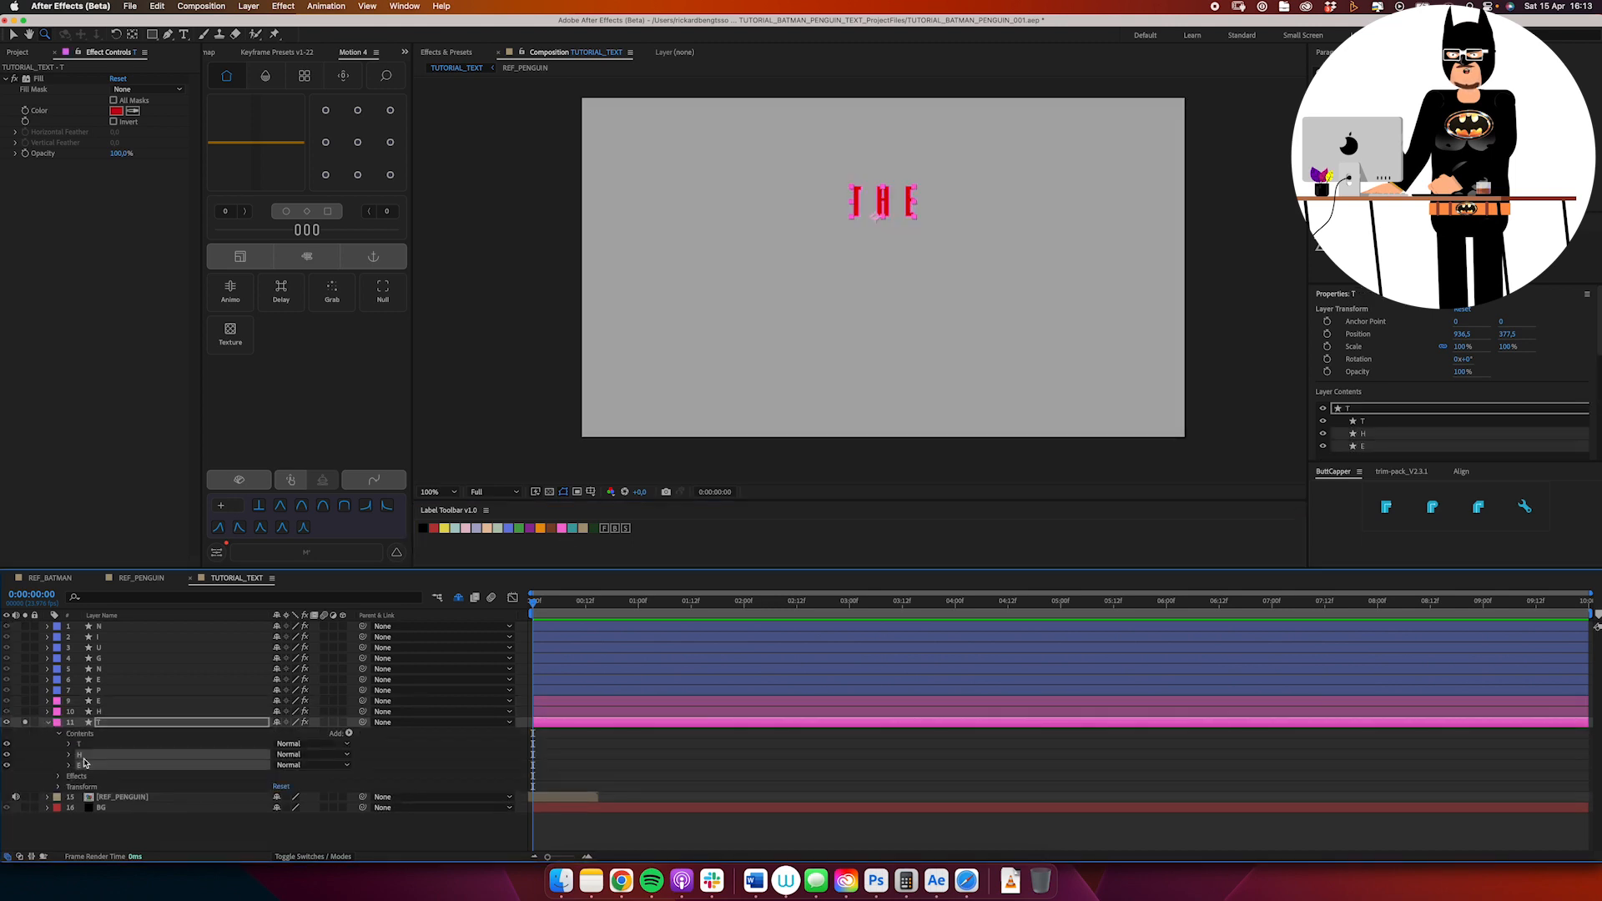
{"action": "left_click", "coordinate": [25, 786]}
Step: In THE's H and E layers, delete every letter group except each layer's own letter
{"action": "left_click", "coordinate": [133, 701]}
{"action": "left_click", "coordinate": [59, 712]}
{"action": "left_click", "coordinate": [46, 701]}
{"action": "left_click", "coordinate": [46, 679]}
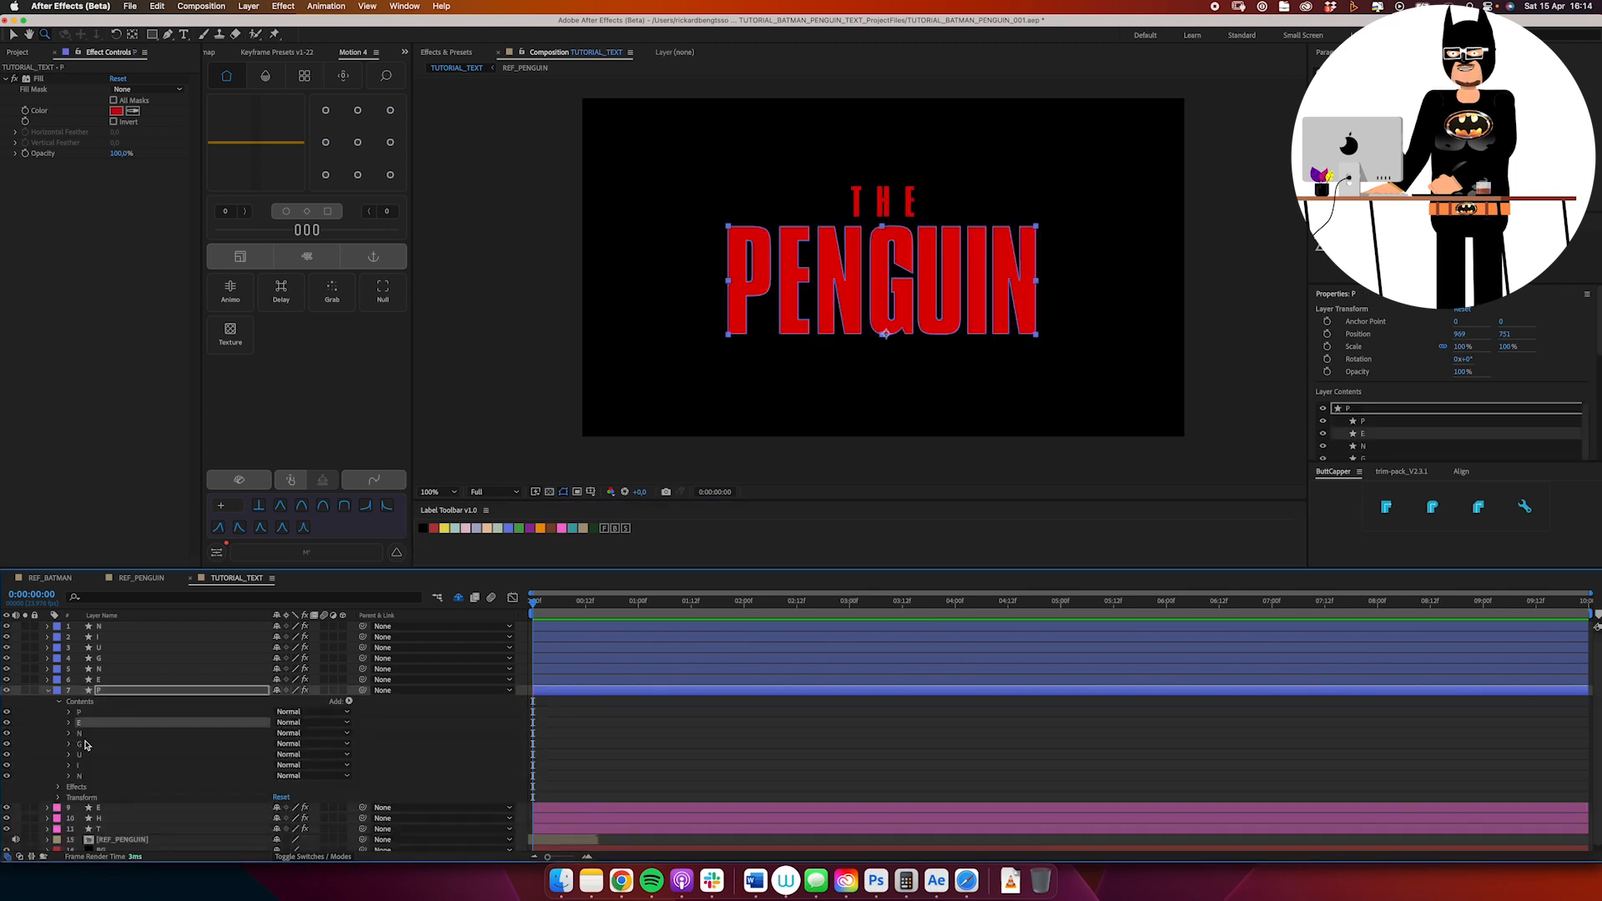
Step: In PENGUIN's P layer and first E layer, delete all letter groups except the one matching the layer name
{"action": "left_click", "coordinate": [58, 690]}
{"action": "left_click", "coordinate": [47, 744]}
{"action": "left_click", "coordinate": [59, 754]}
{"action": "left_click", "coordinate": [47, 743]}
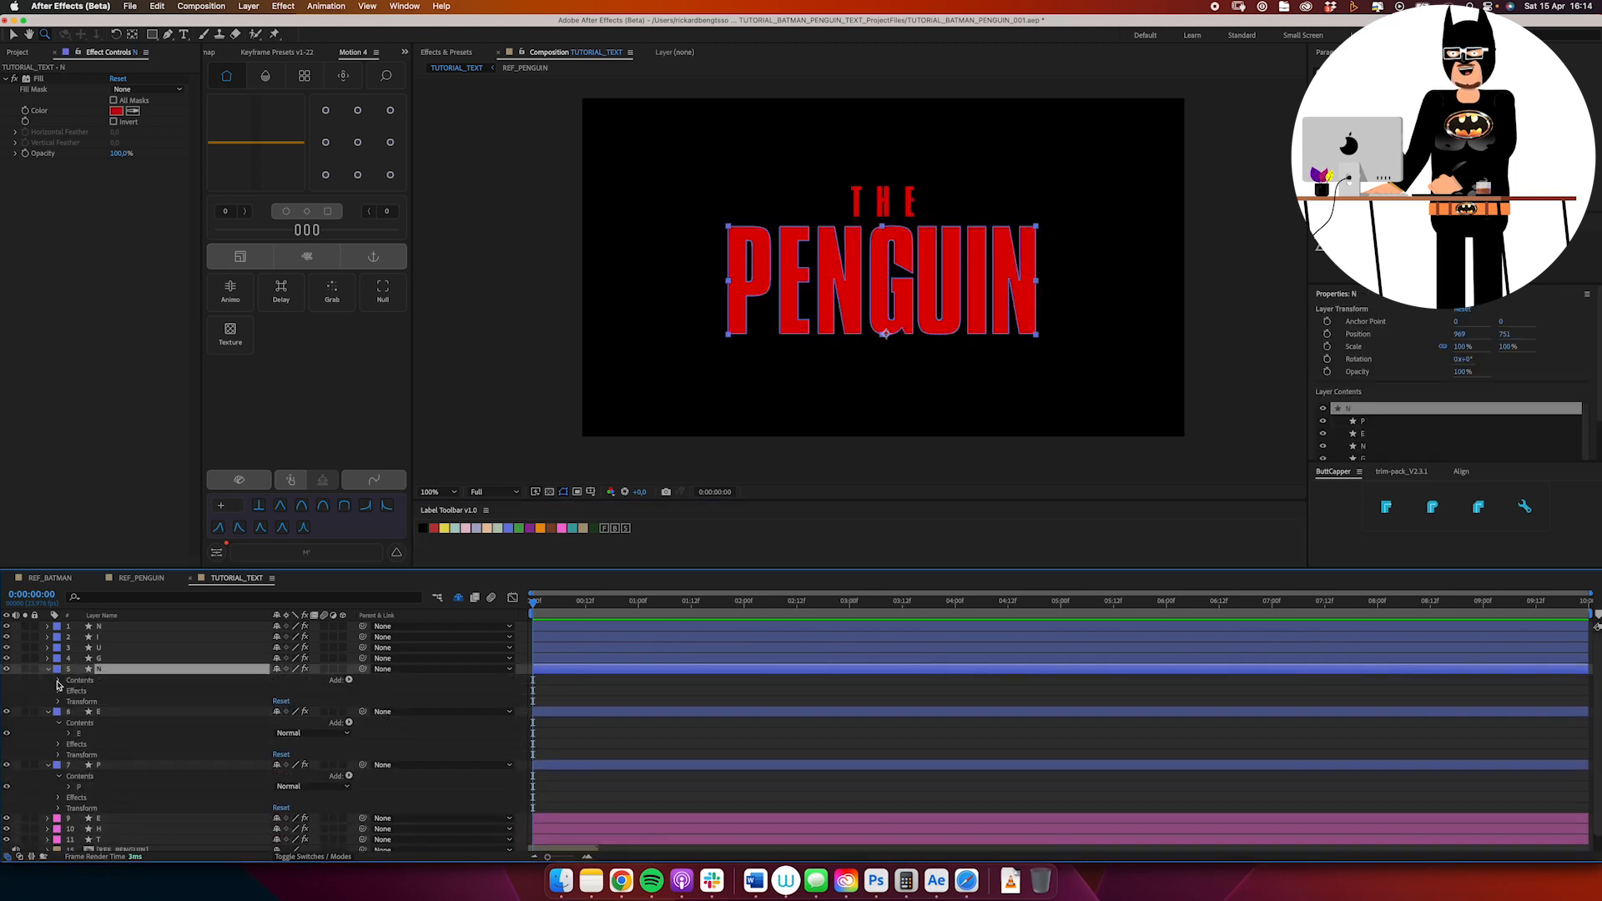
Step: Reduce PENGUIN's first N layer and its G layer to their own letter groups by deleting the others
{"action": "left_click", "coordinate": [47, 669]}
{"action": "left_click", "coordinate": [134, 658]}
{"action": "left_click", "coordinate": [47, 659]}
{"action": "left_click", "coordinate": [58, 669]}
{"action": "left_click", "coordinate": [91, 712], "text": "shift"}
{"action": "key", "text": "Delete"}
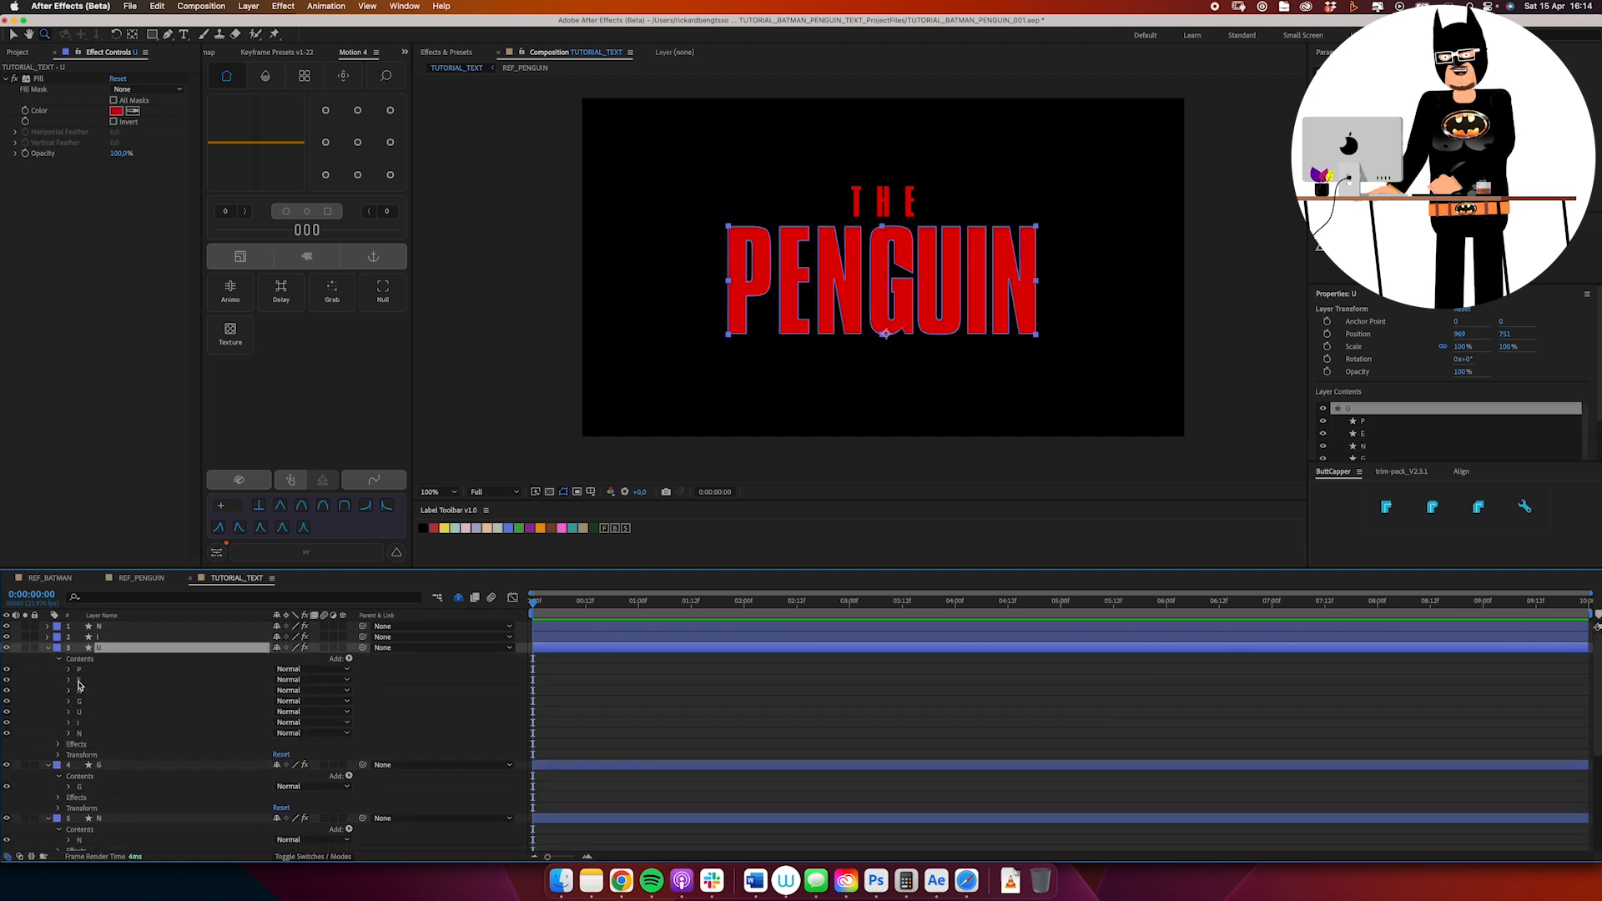
Step: Delete the surplus letter groups from PENGUIN's U, I and final N layers so each holds one letter
{"action": "left_click", "coordinate": [134, 637]}
{"action": "left_click", "coordinate": [47, 637]}
{"action": "left_click", "coordinate": [58, 648]}
{"action": "left_click", "coordinate": [79, 669]}
{"action": "key", "text": "Delete"}
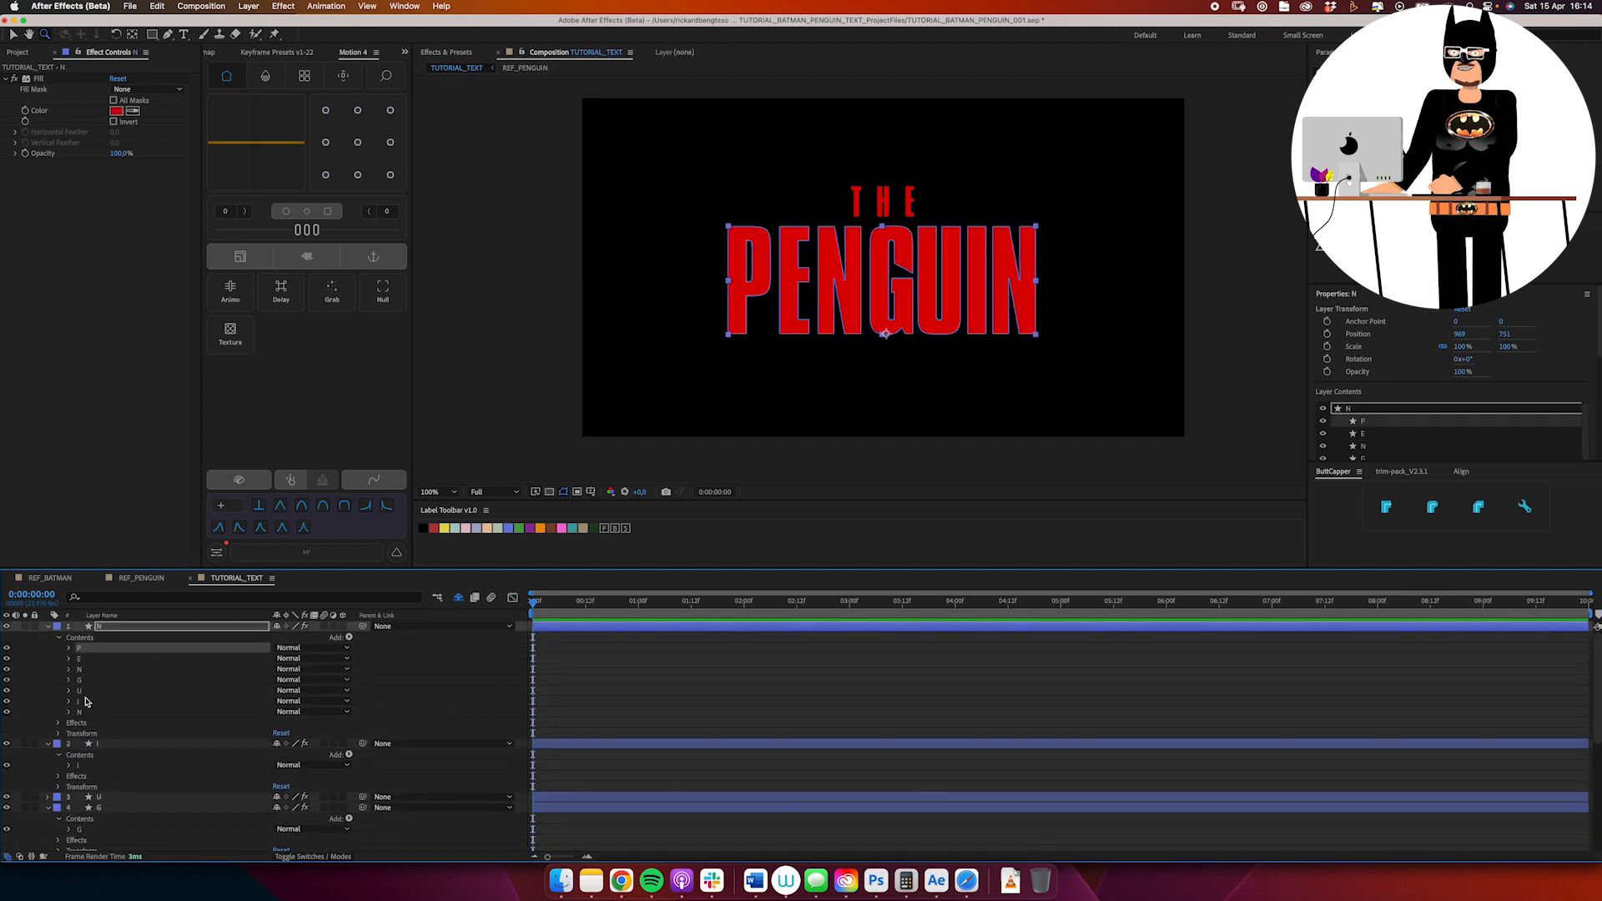
Step: Move the anchor point of THE's E layer by hand to the middle of the letter
{"action": "left_click", "coordinate": [905, 202]}
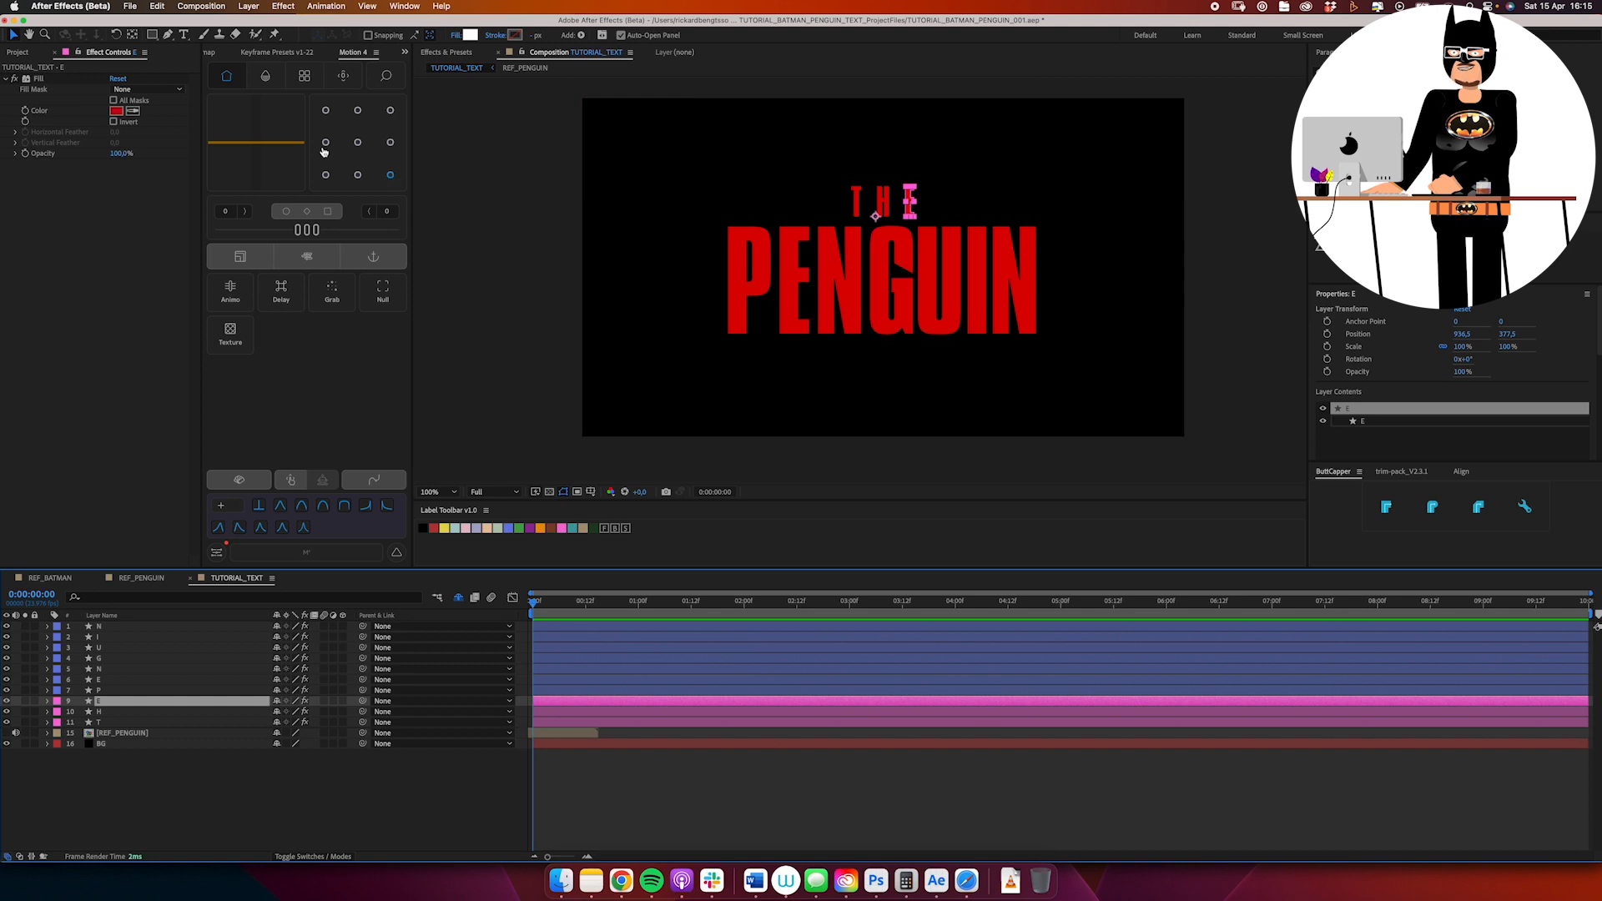
{"action": "left_click", "coordinate": [132, 37]}
{"action": "left_click_drag", "start_coordinate": [878, 219], "coordinate": [881, 218]}
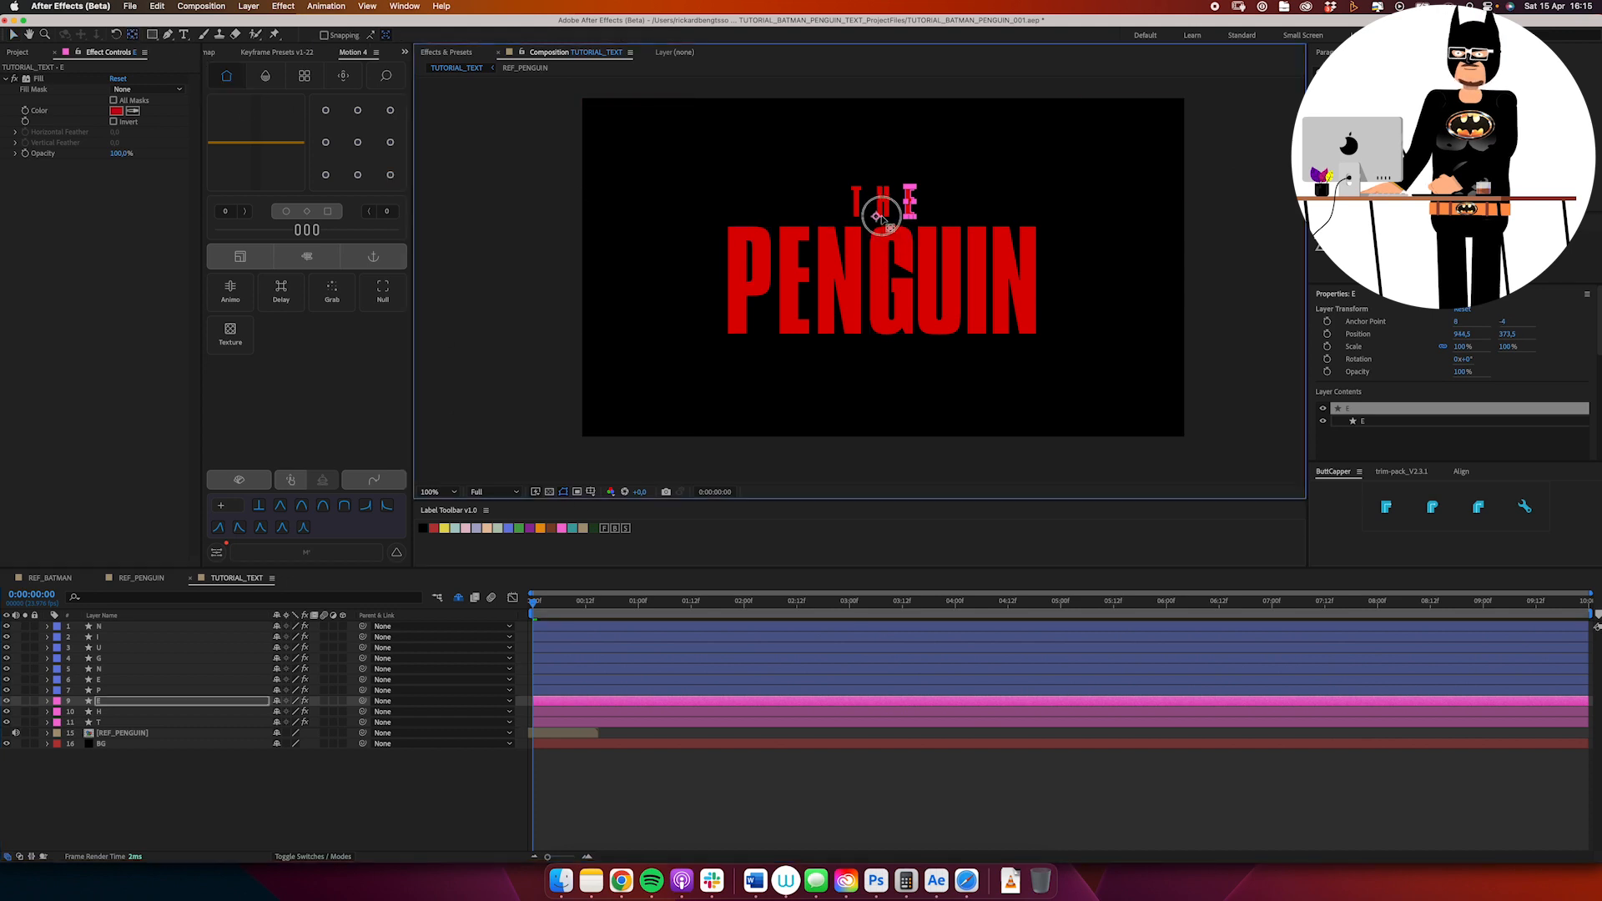
{"action": "scroll", "coordinate": [912, 207], "scroll_direction": "up", "scroll_amount": 2}
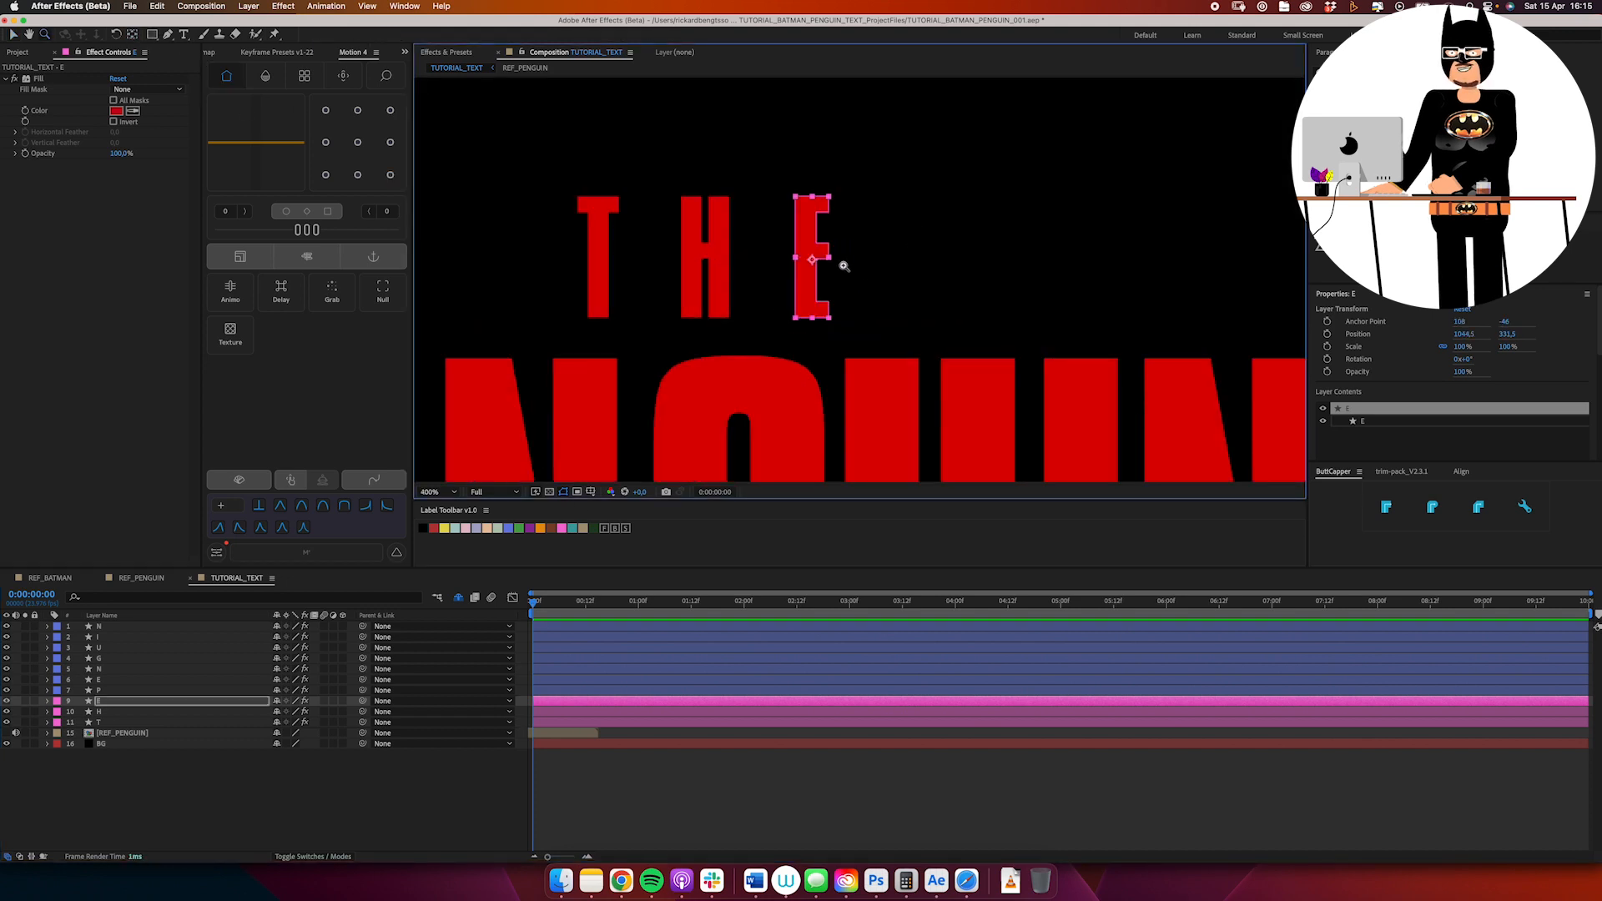
{"action": "left_click", "coordinate": [135, 36]}
{"action": "left_click_drag", "start_coordinate": [812, 259], "coordinate": [808, 254]}
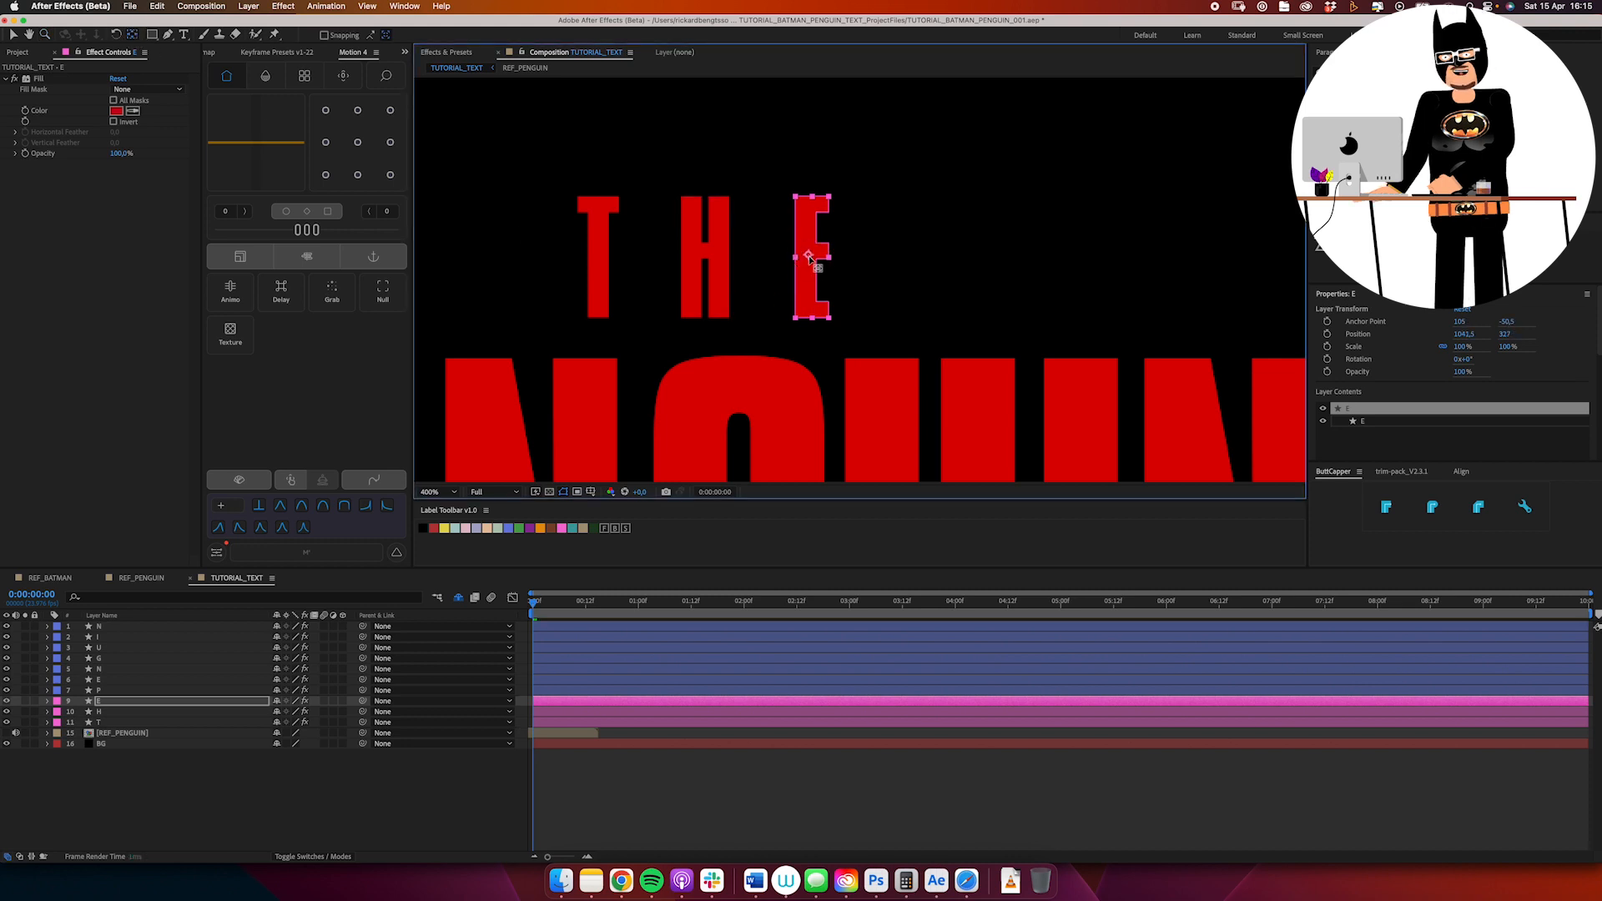
Step: Center the anchor points of THE's H and T layers with the Motion 4 anchor grid
{"action": "left_click", "coordinate": [116, 712]}
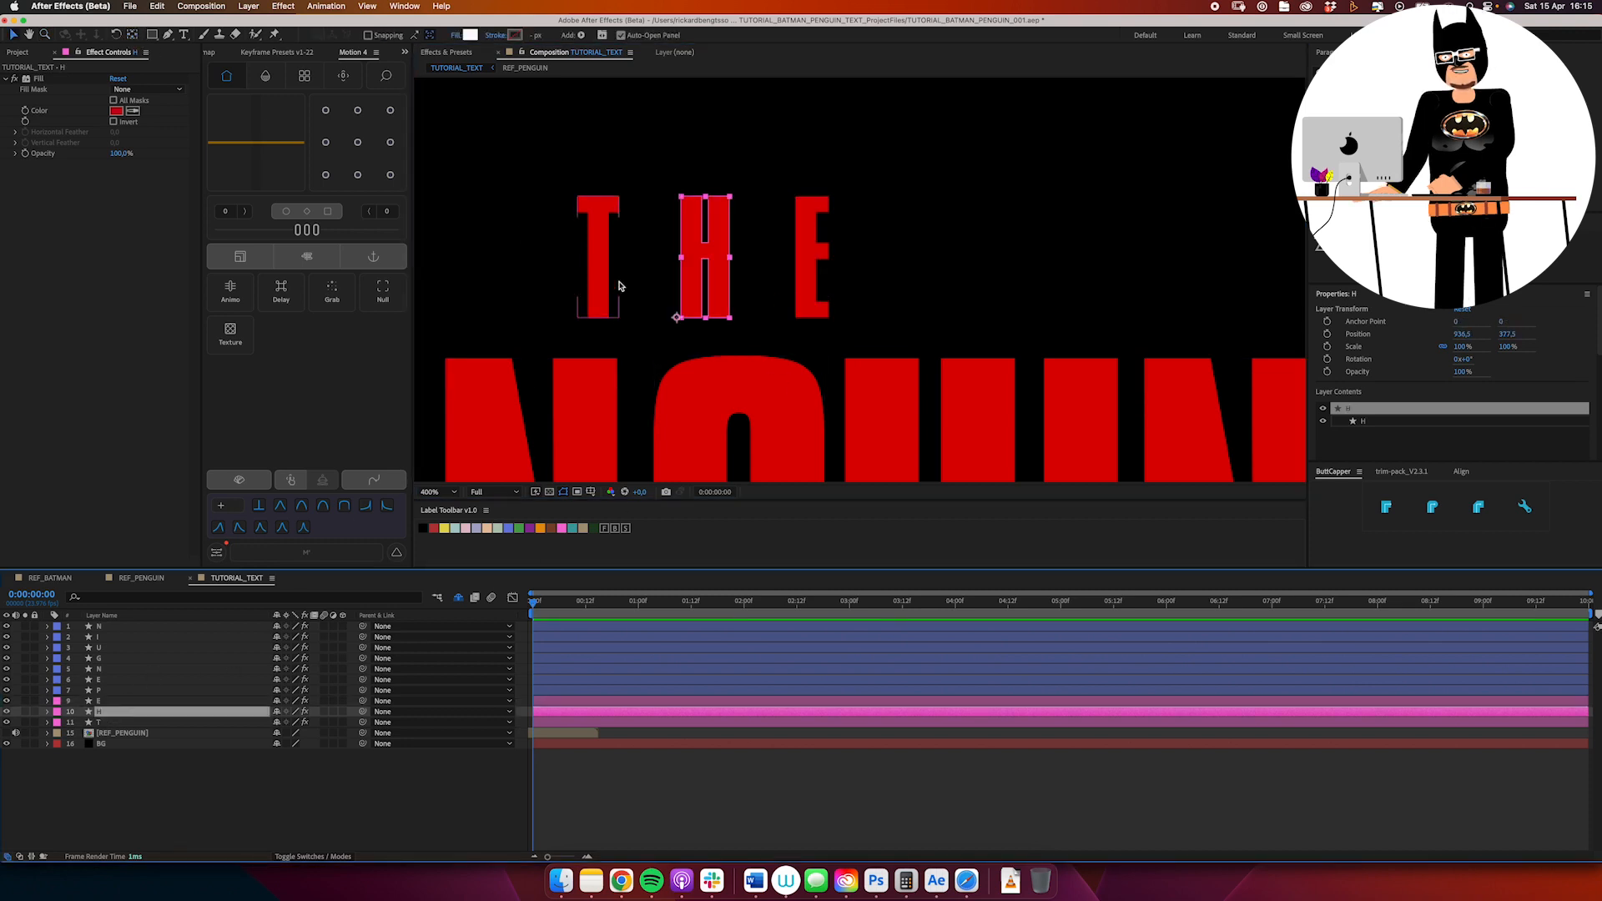
{"action": "left_click", "coordinate": [358, 143]}
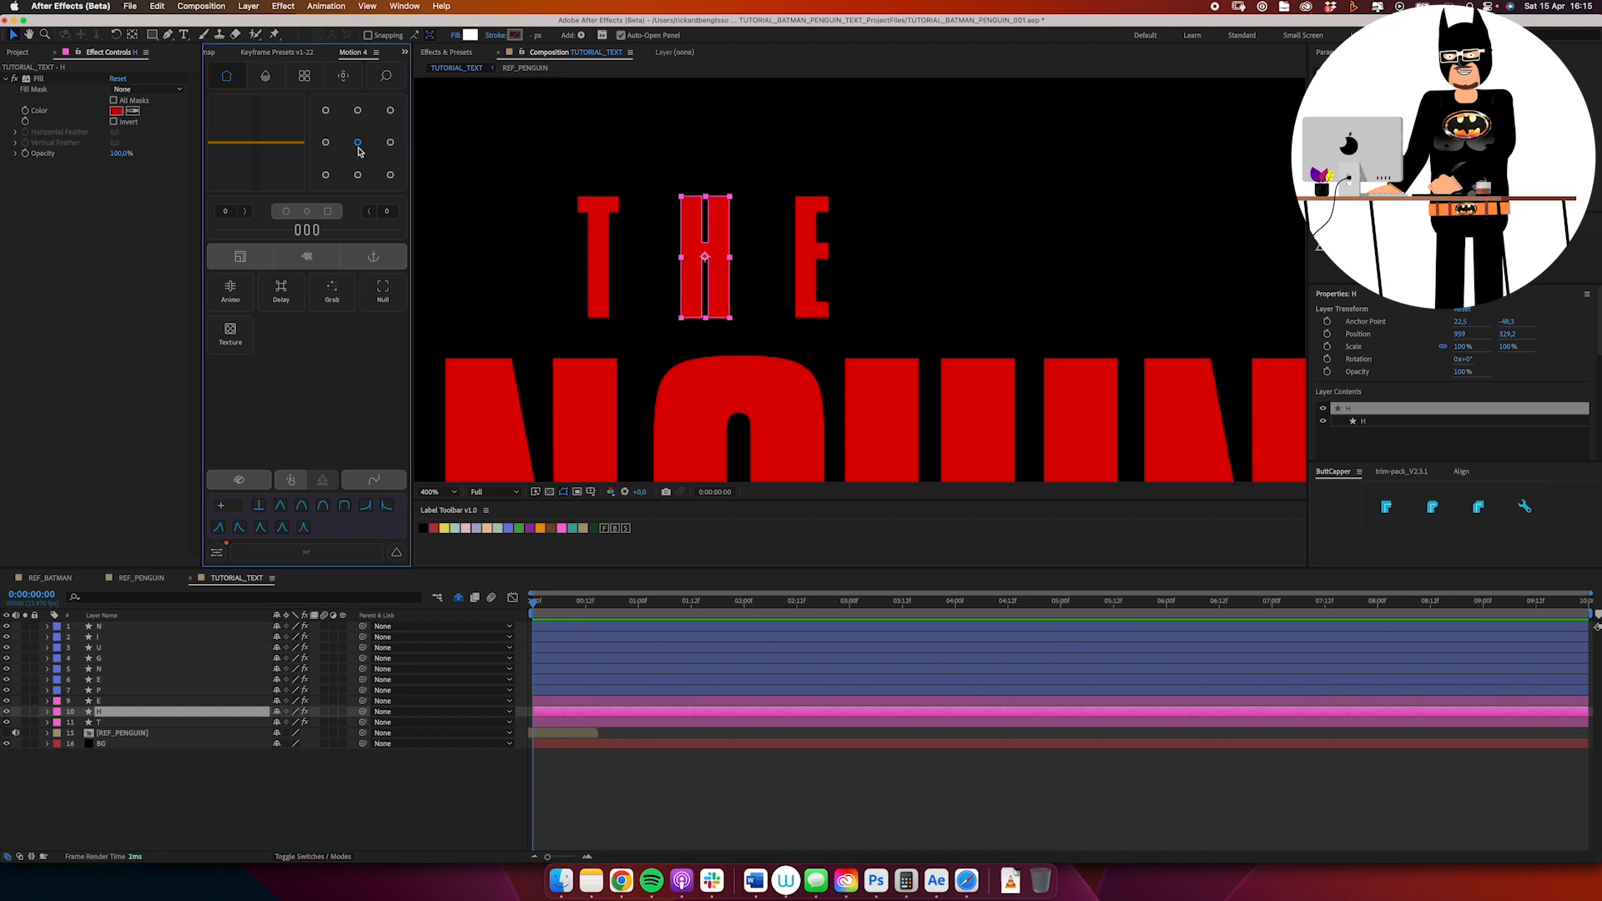
{"action": "left_click", "coordinate": [121, 722]}
{"action": "left_click", "coordinate": [357, 144]}
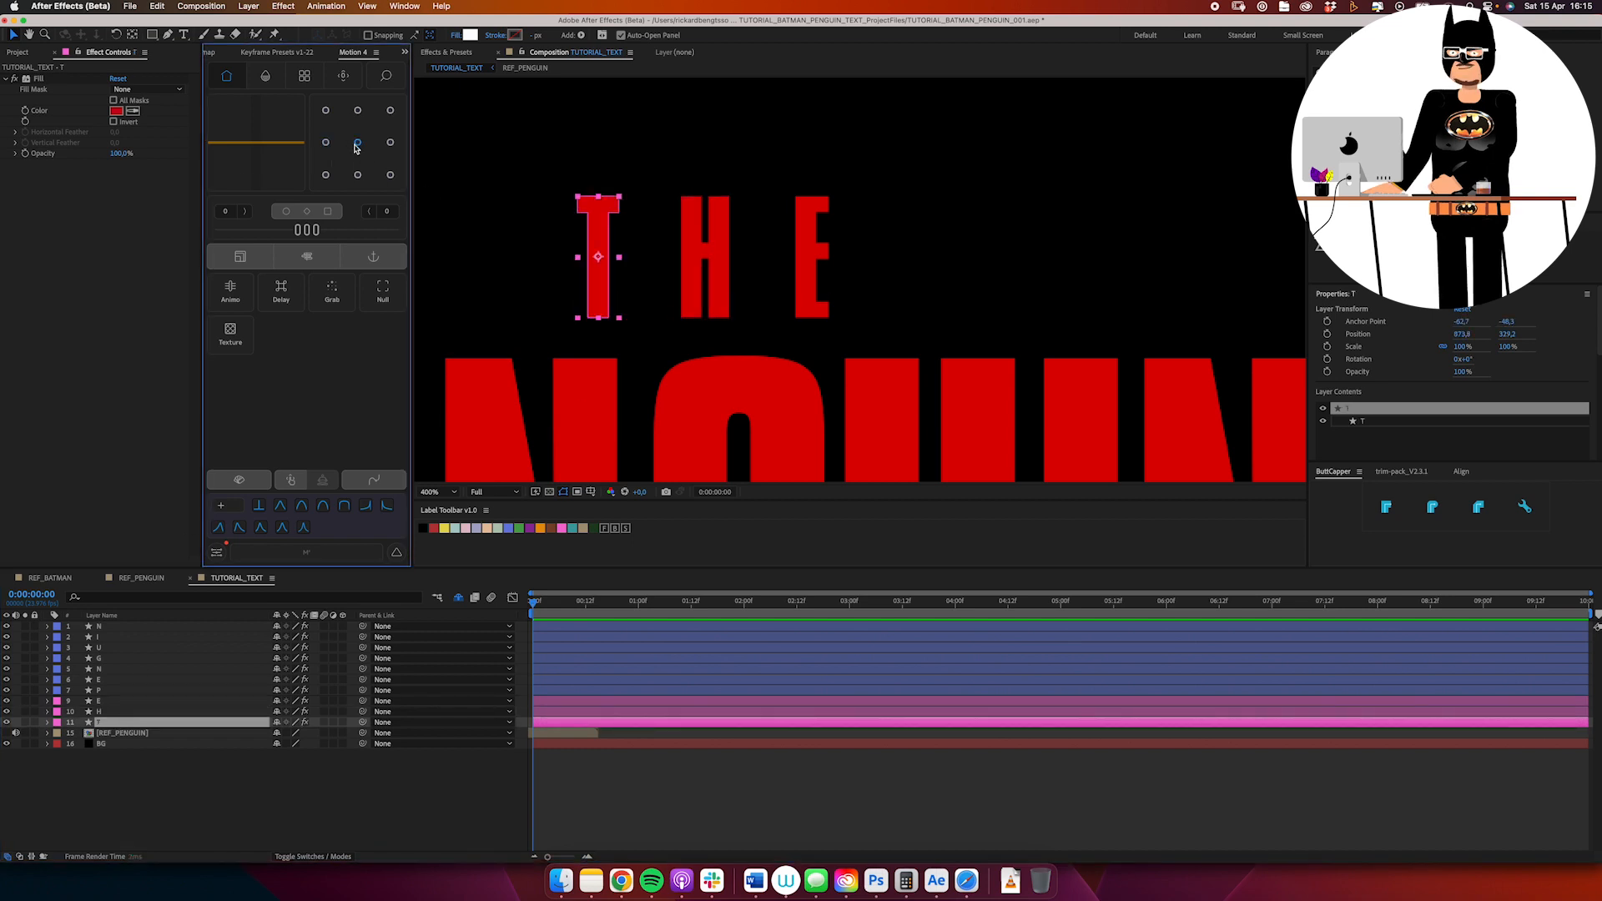
Step: Center the anchor points of all ten letter layers at once, deselect them and save the project
{"action": "left_click", "coordinate": [766, 280]}
{"action": "left_click", "coordinate": [805, 268], "text": "alt"}
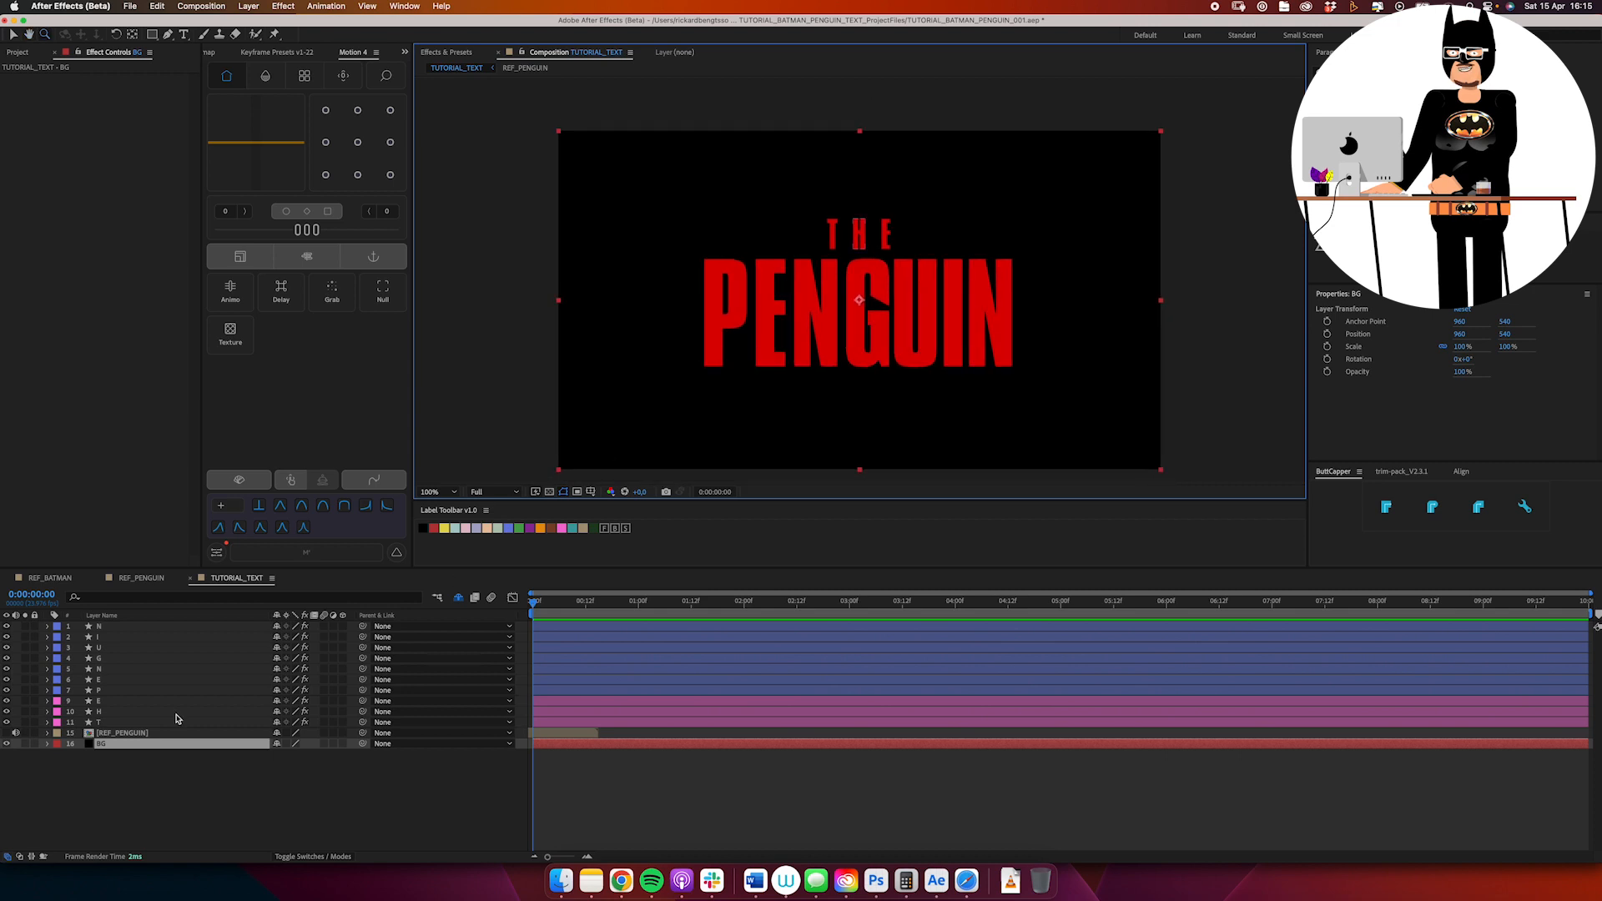
{"action": "key", "text": "KP_1"}
{"action": "left_click", "coordinate": [105, 722], "text": "shift"}
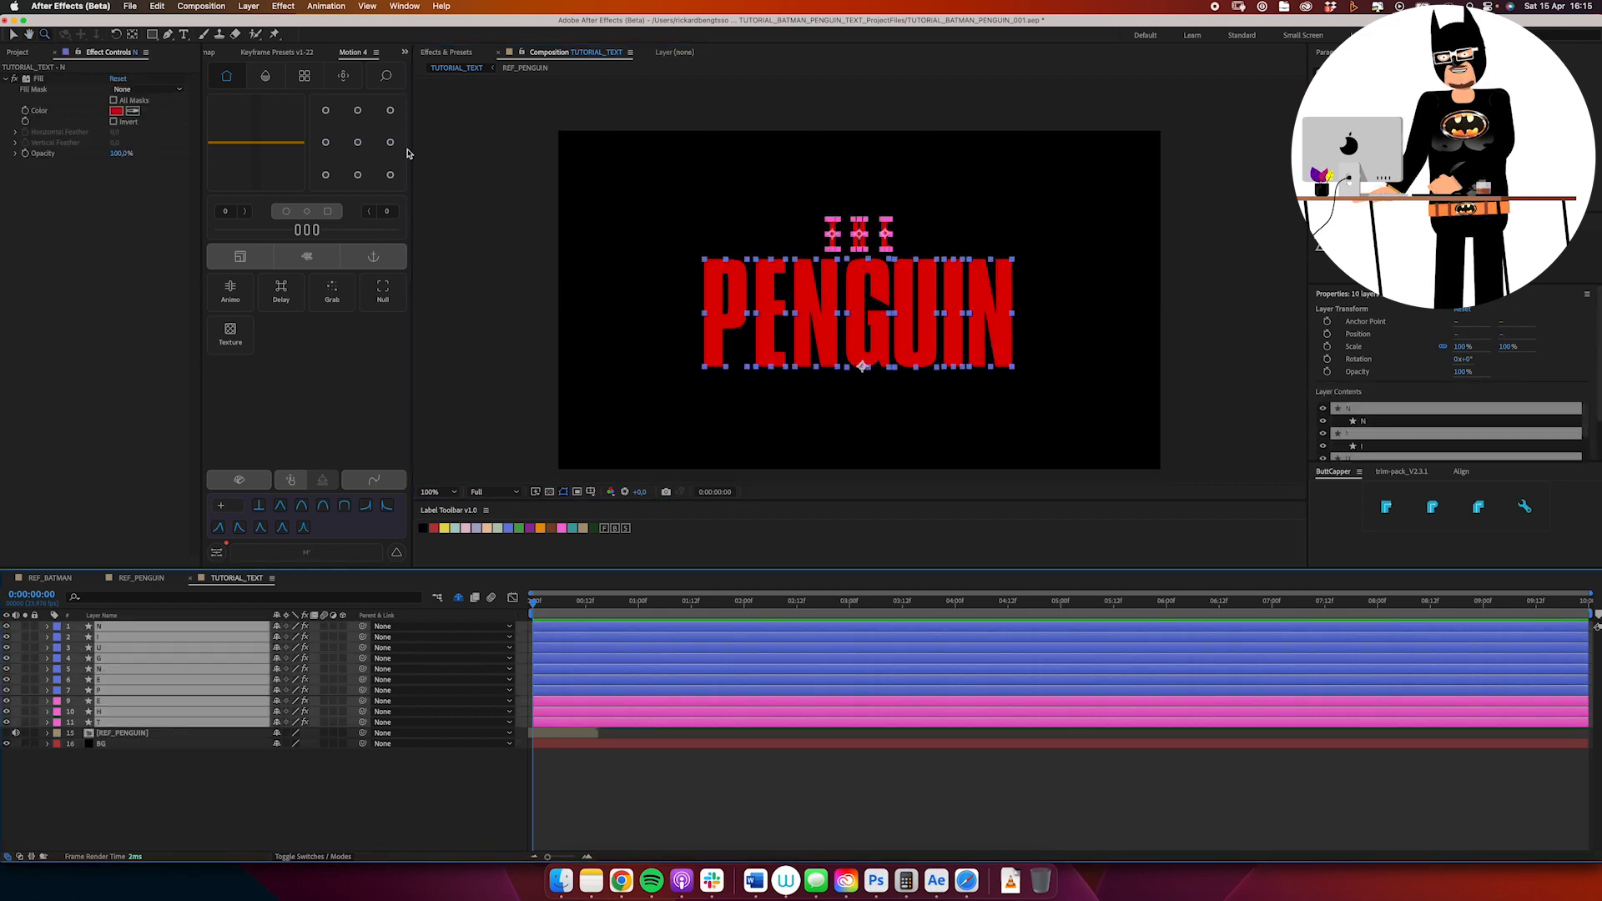
{"action": "left_click", "coordinate": [360, 142]}
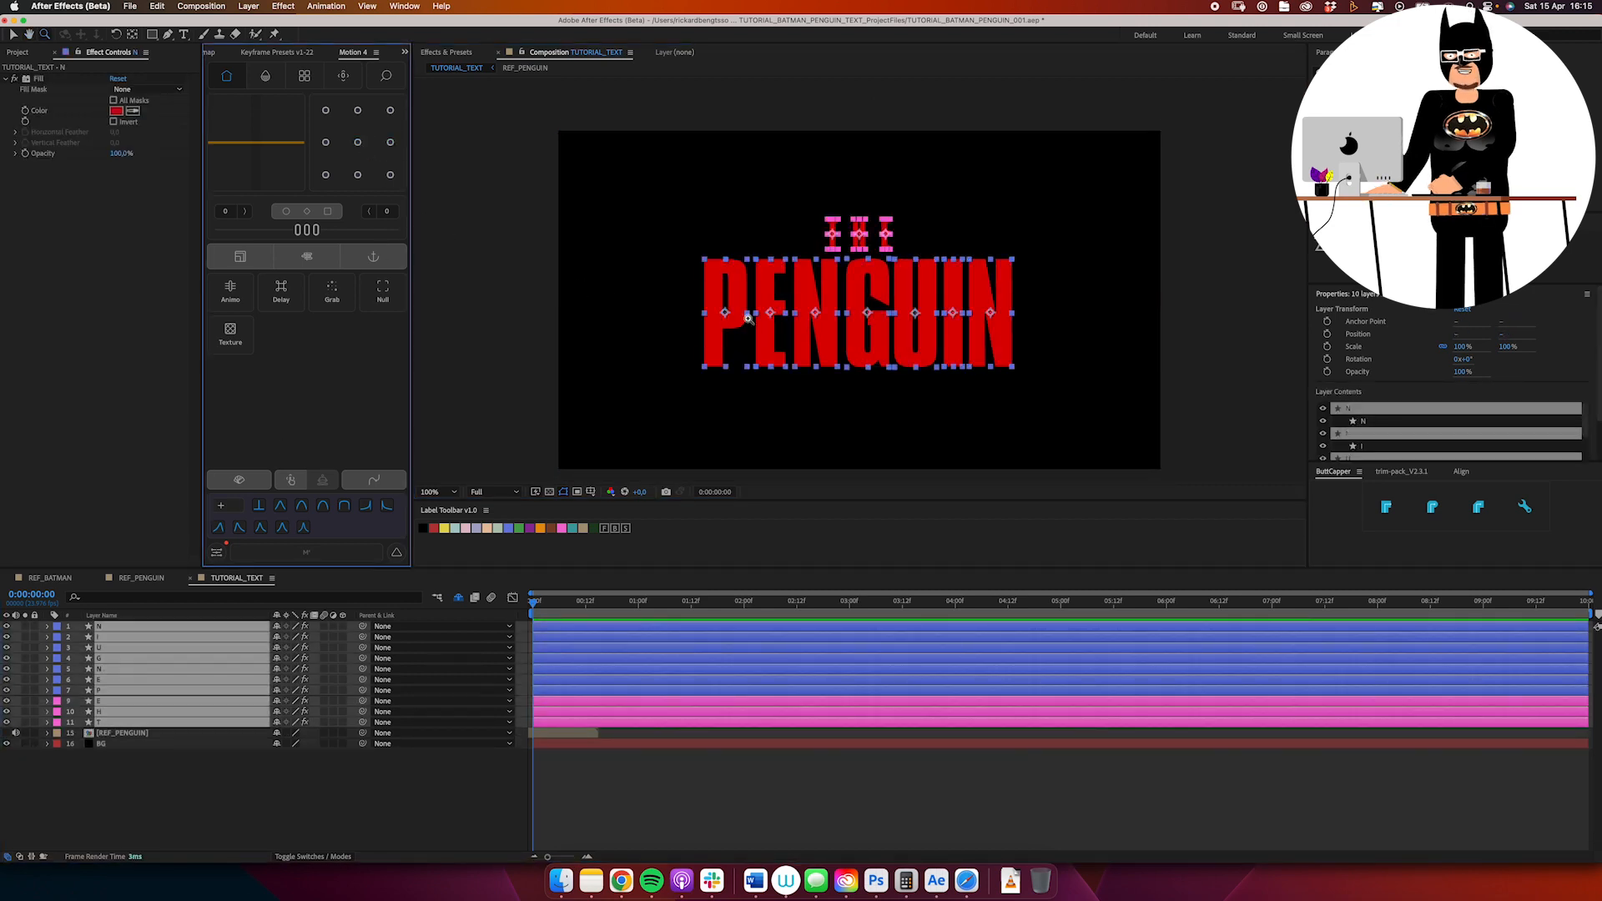
{"action": "key", "text": "v"}
{"action": "left_click", "coordinate": [808, 465]}
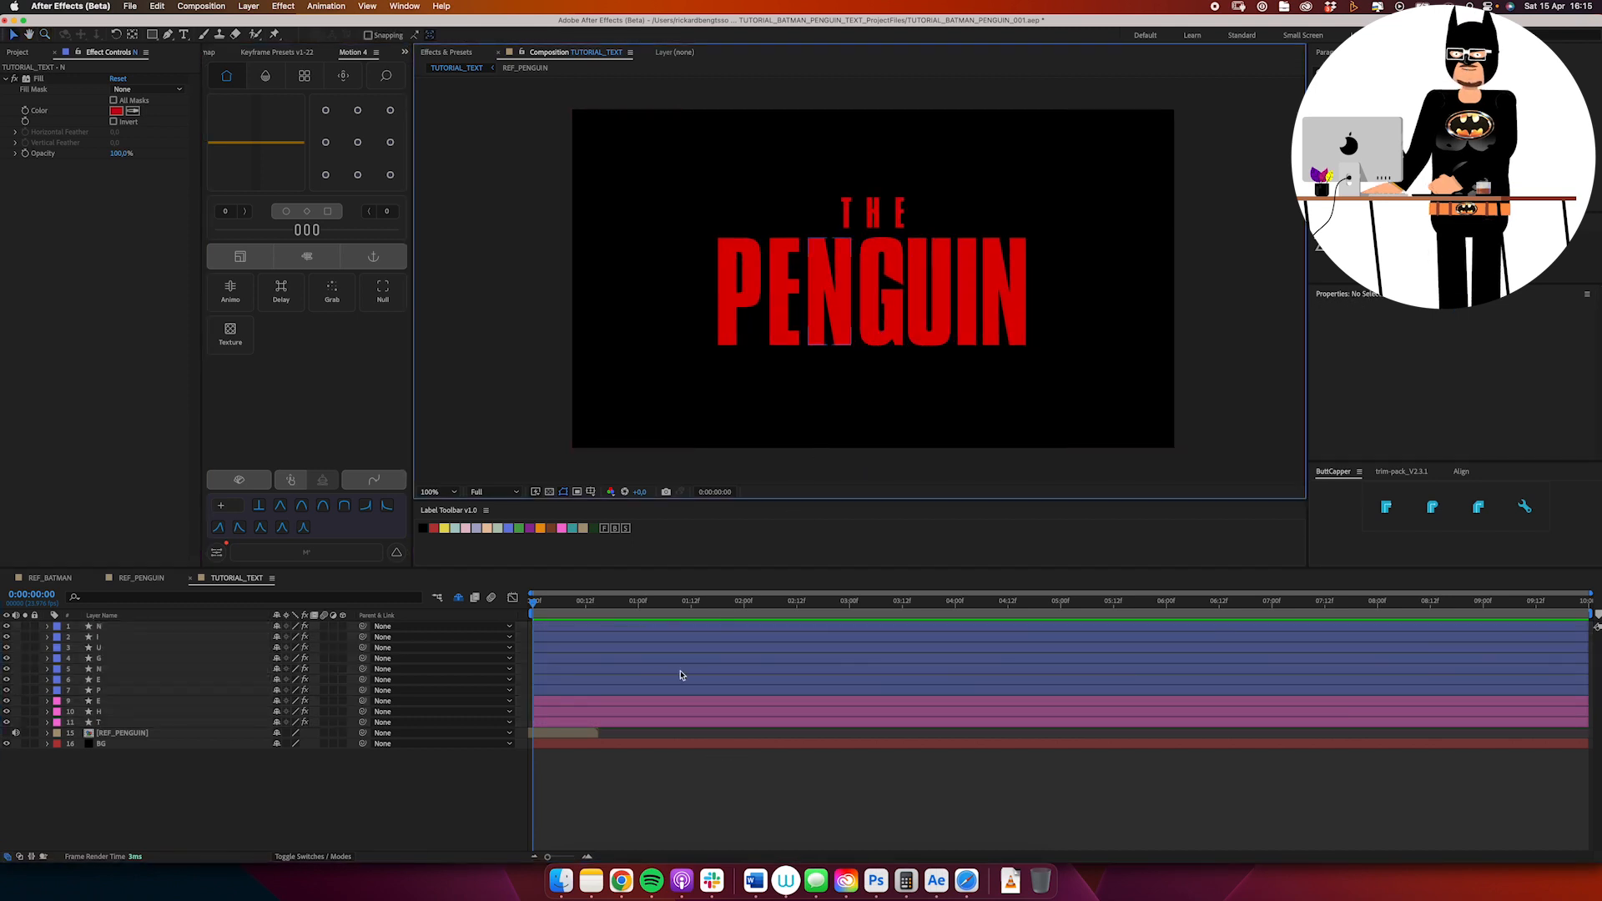
{"action": "key", "text": "super+s"}
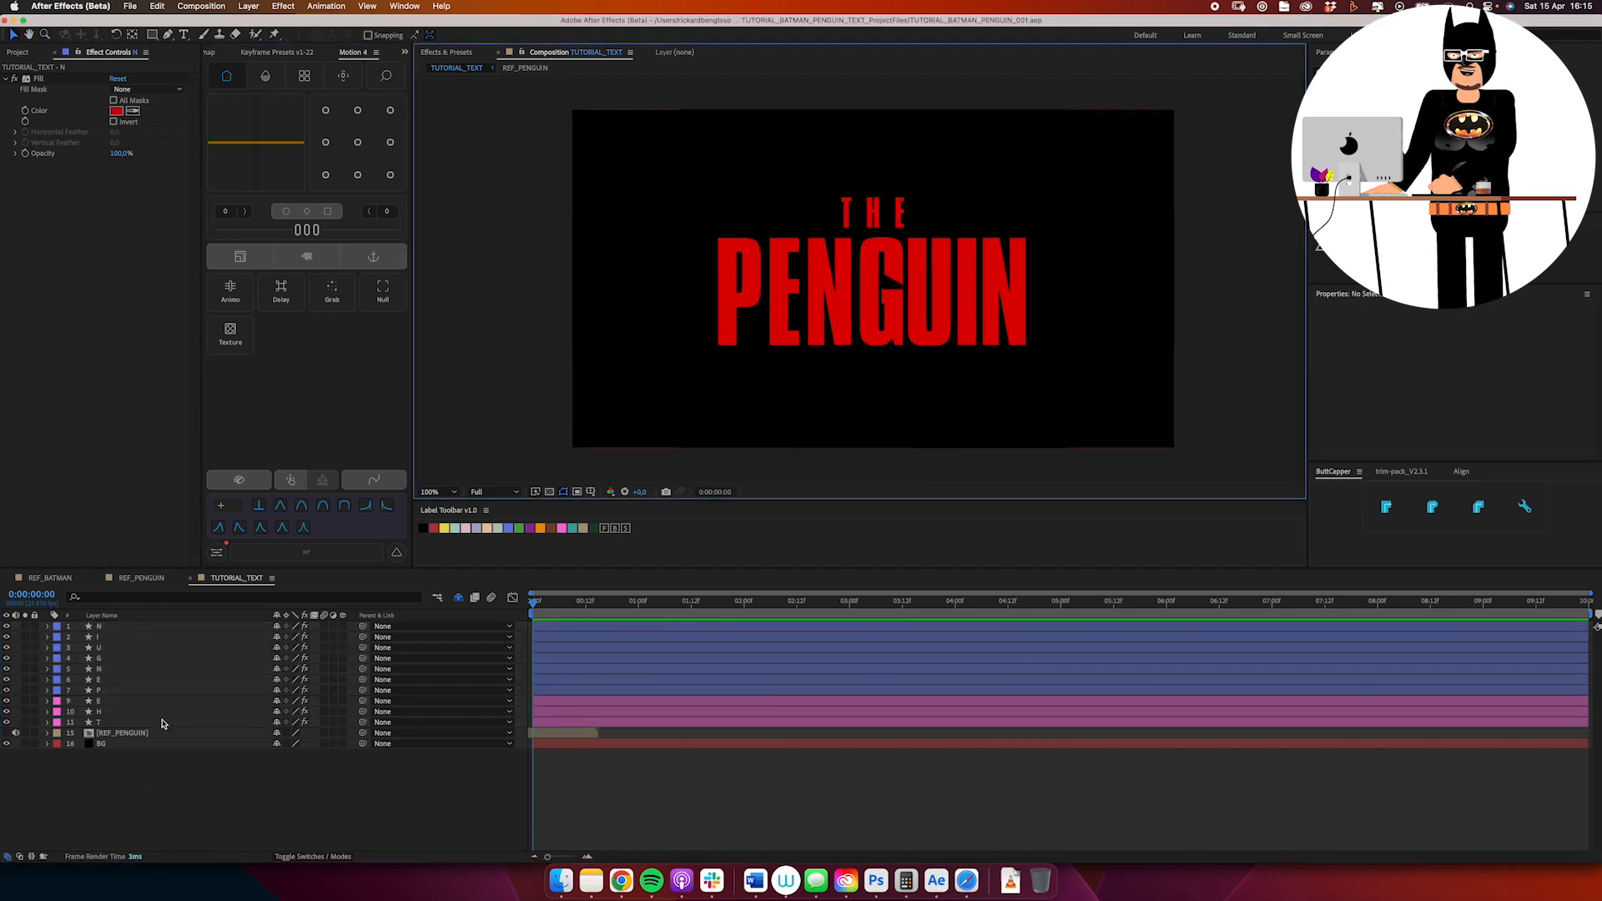
Step: Add a null object to TUTORIAL_TEXT and return to the composition view
{"action": "left_click", "coordinate": [248, 6]}
{"action": "mouse_move", "coordinate": [250, 25]}
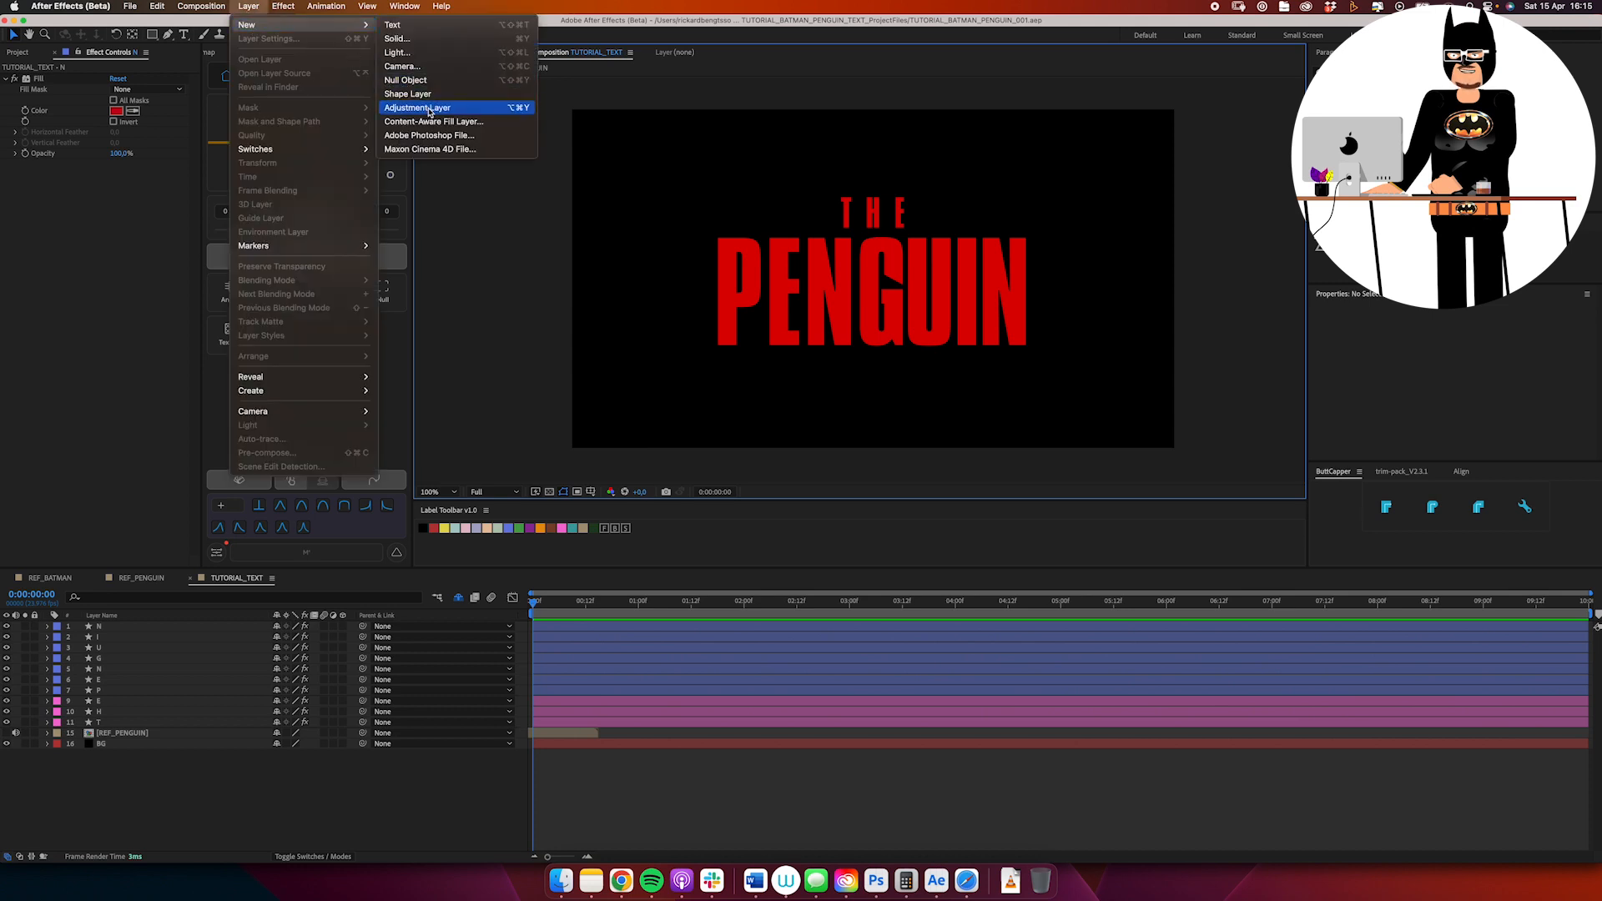
{"action": "left_click", "coordinate": [438, 80]}
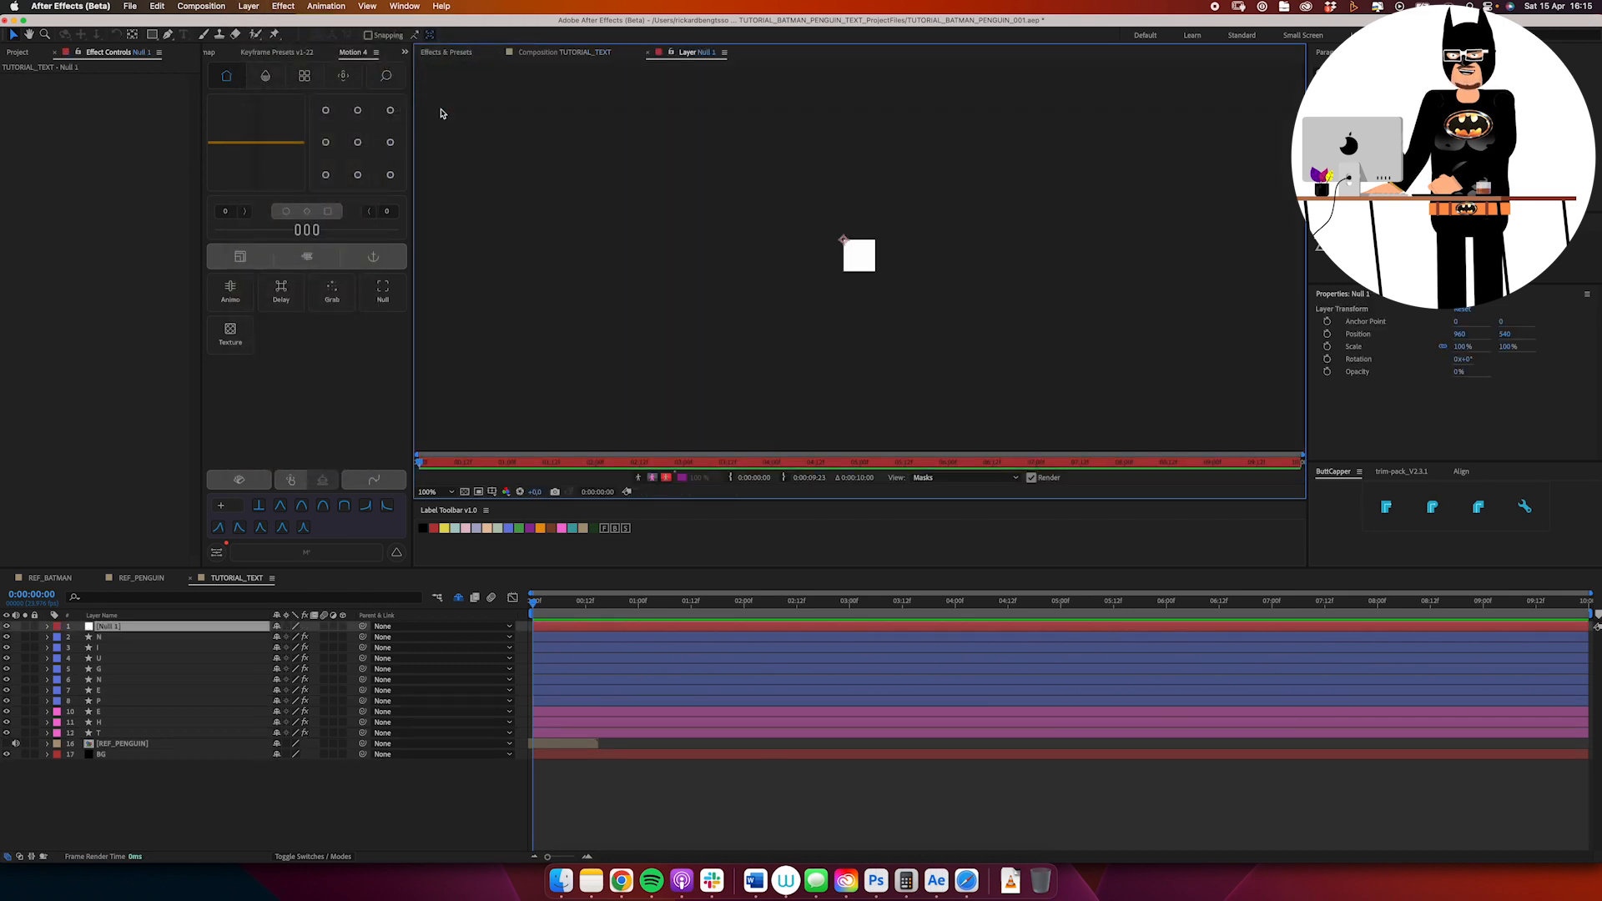
{"action": "left_click", "coordinate": [648, 52]}
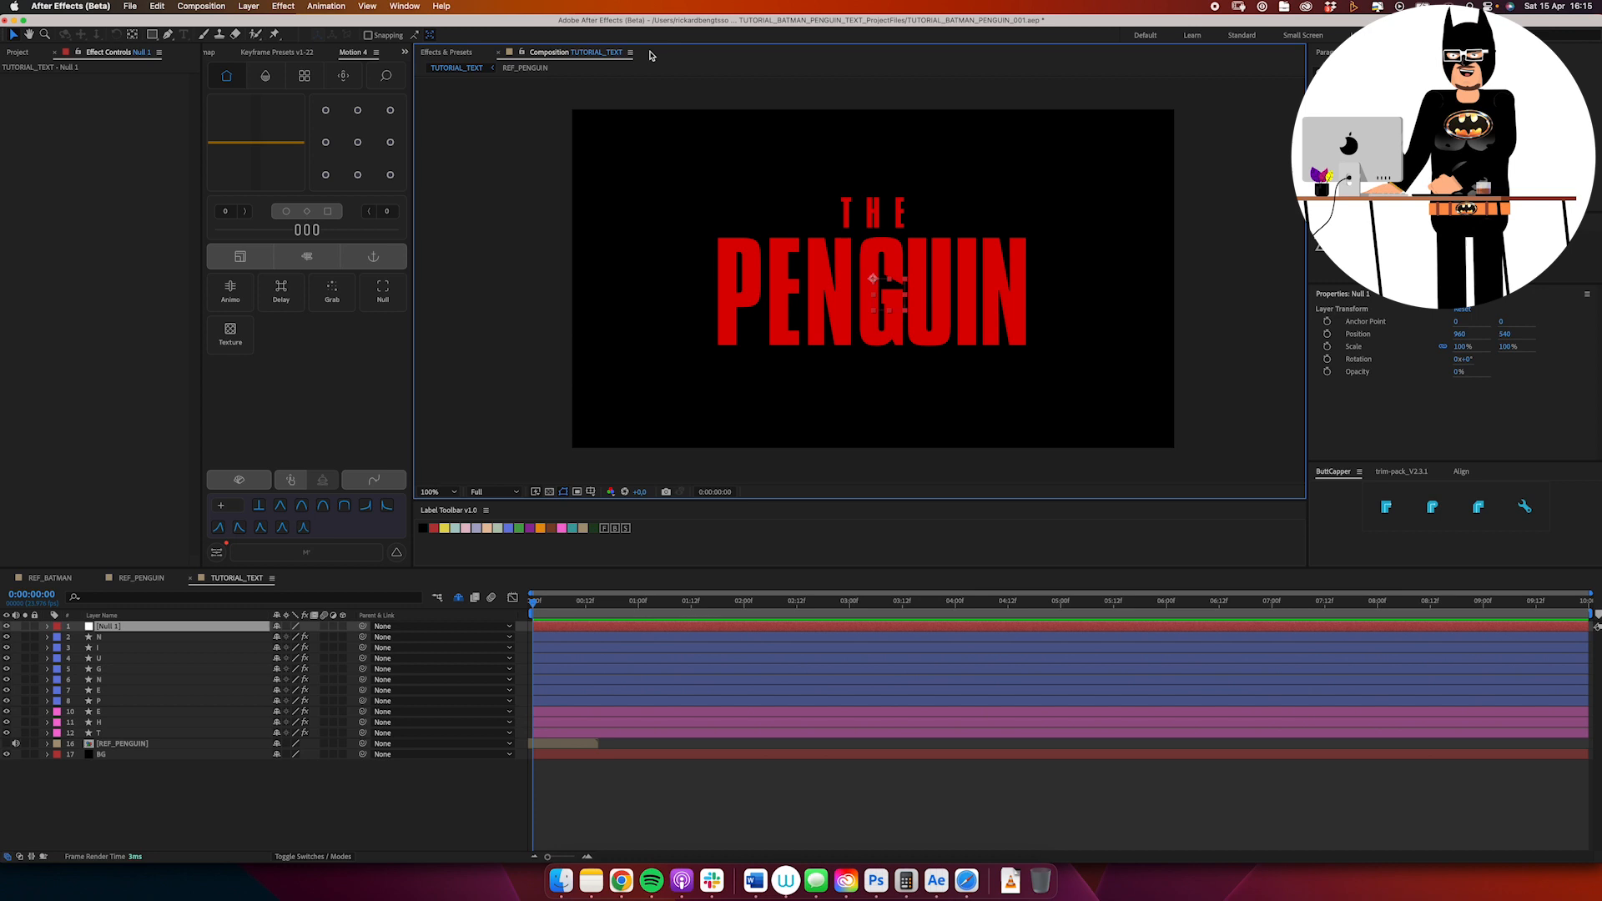
Step: Add a new camera layer with the default settings
{"action": "left_click", "coordinate": [247, 7]}
{"action": "mouse_move", "coordinate": [250, 25]}
{"action": "left_click", "coordinate": [403, 66]}
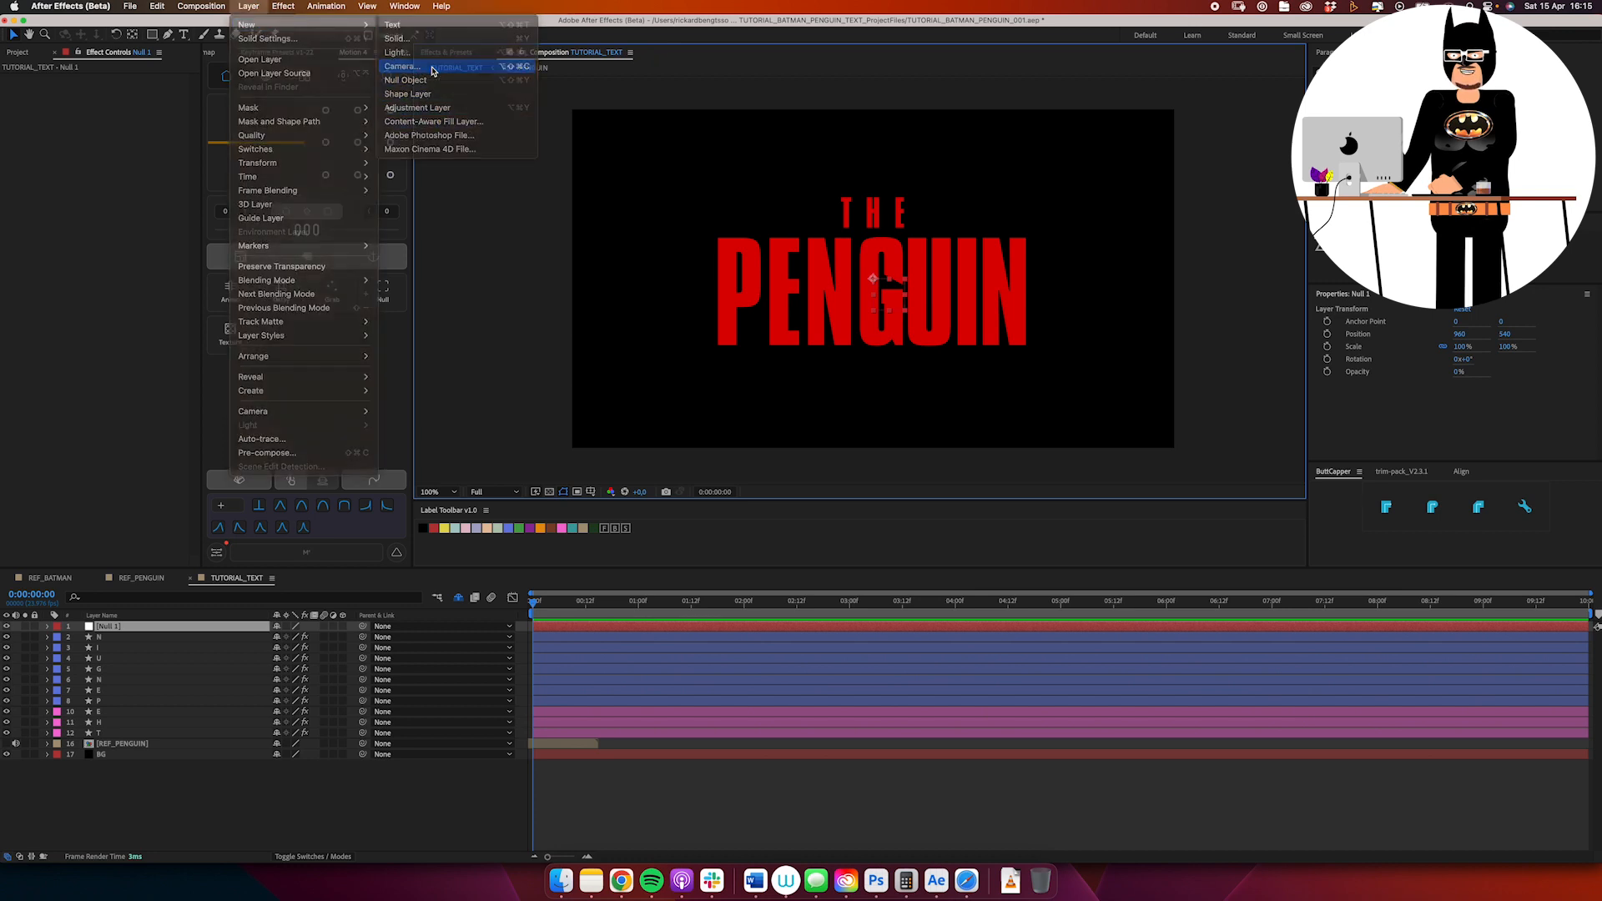
{"action": "key", "text": "Return"}
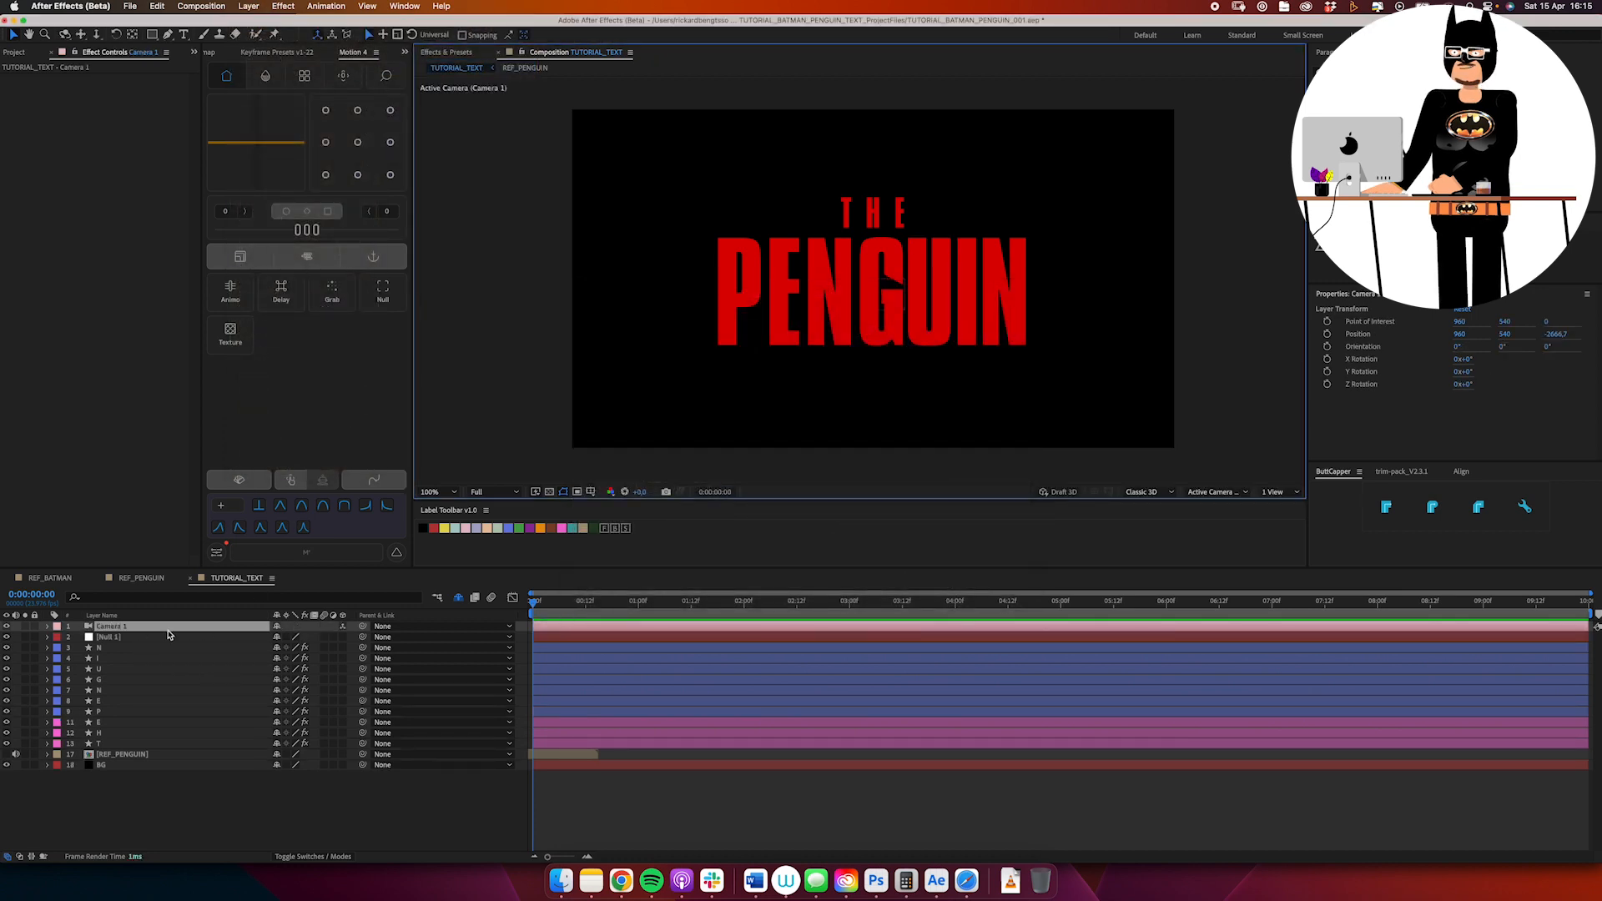
Step: Rename the null object as CAMERA_CTRL
{"action": "key", "text": "Return"}
{"action": "type", "text": "CAM"}
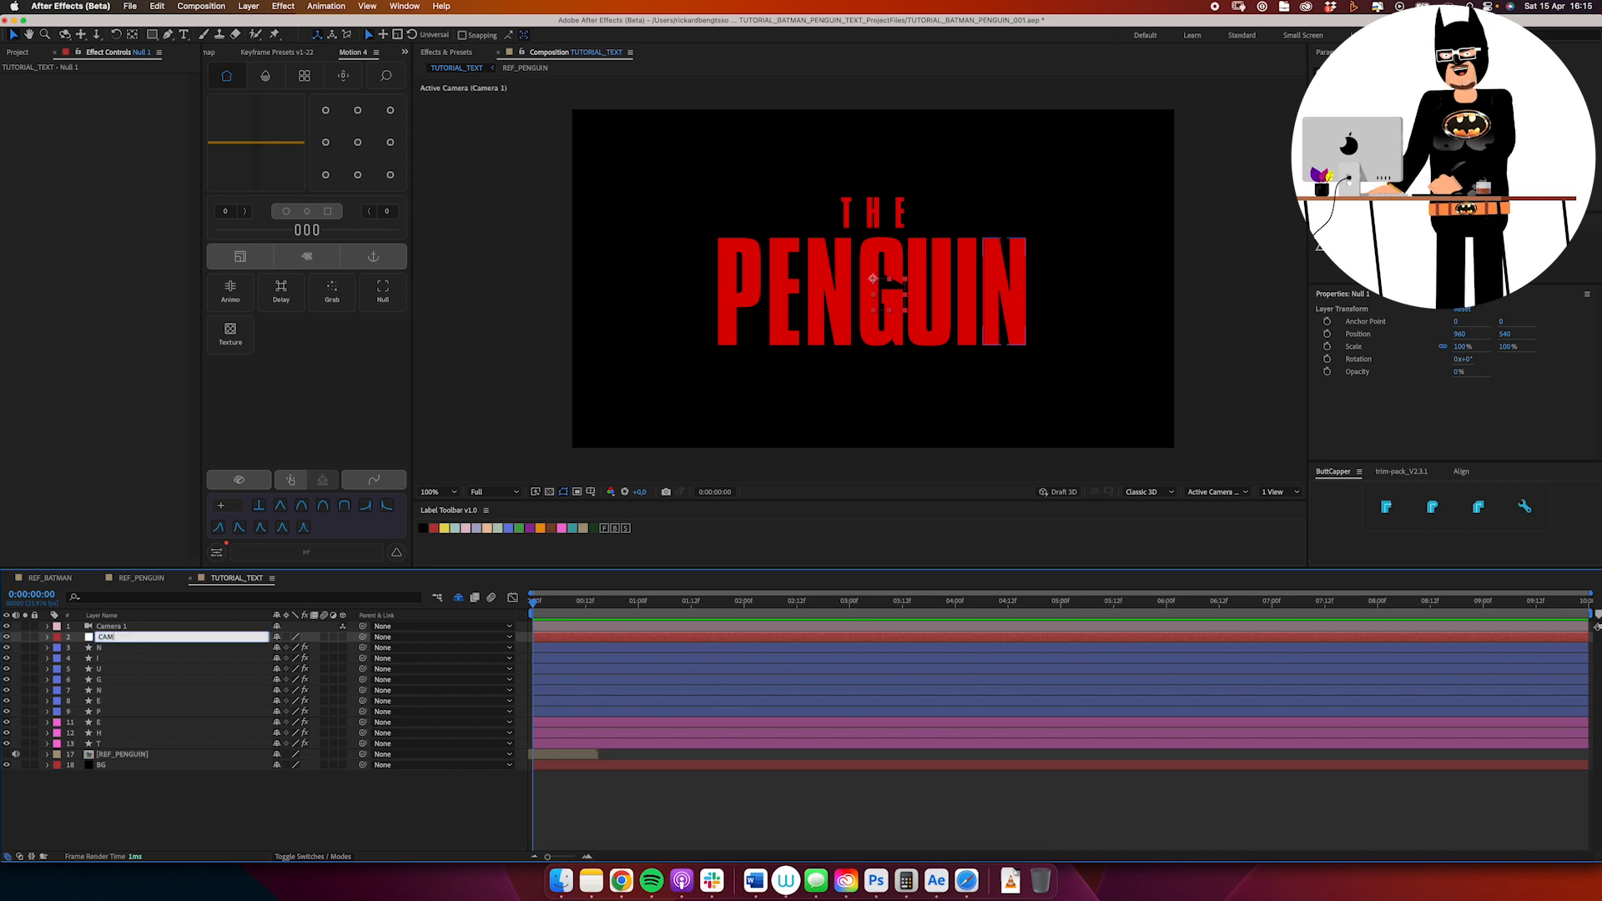
{"action": "type", "text": "ERA_CTRL"}
{"action": "key", "text": "Return"}
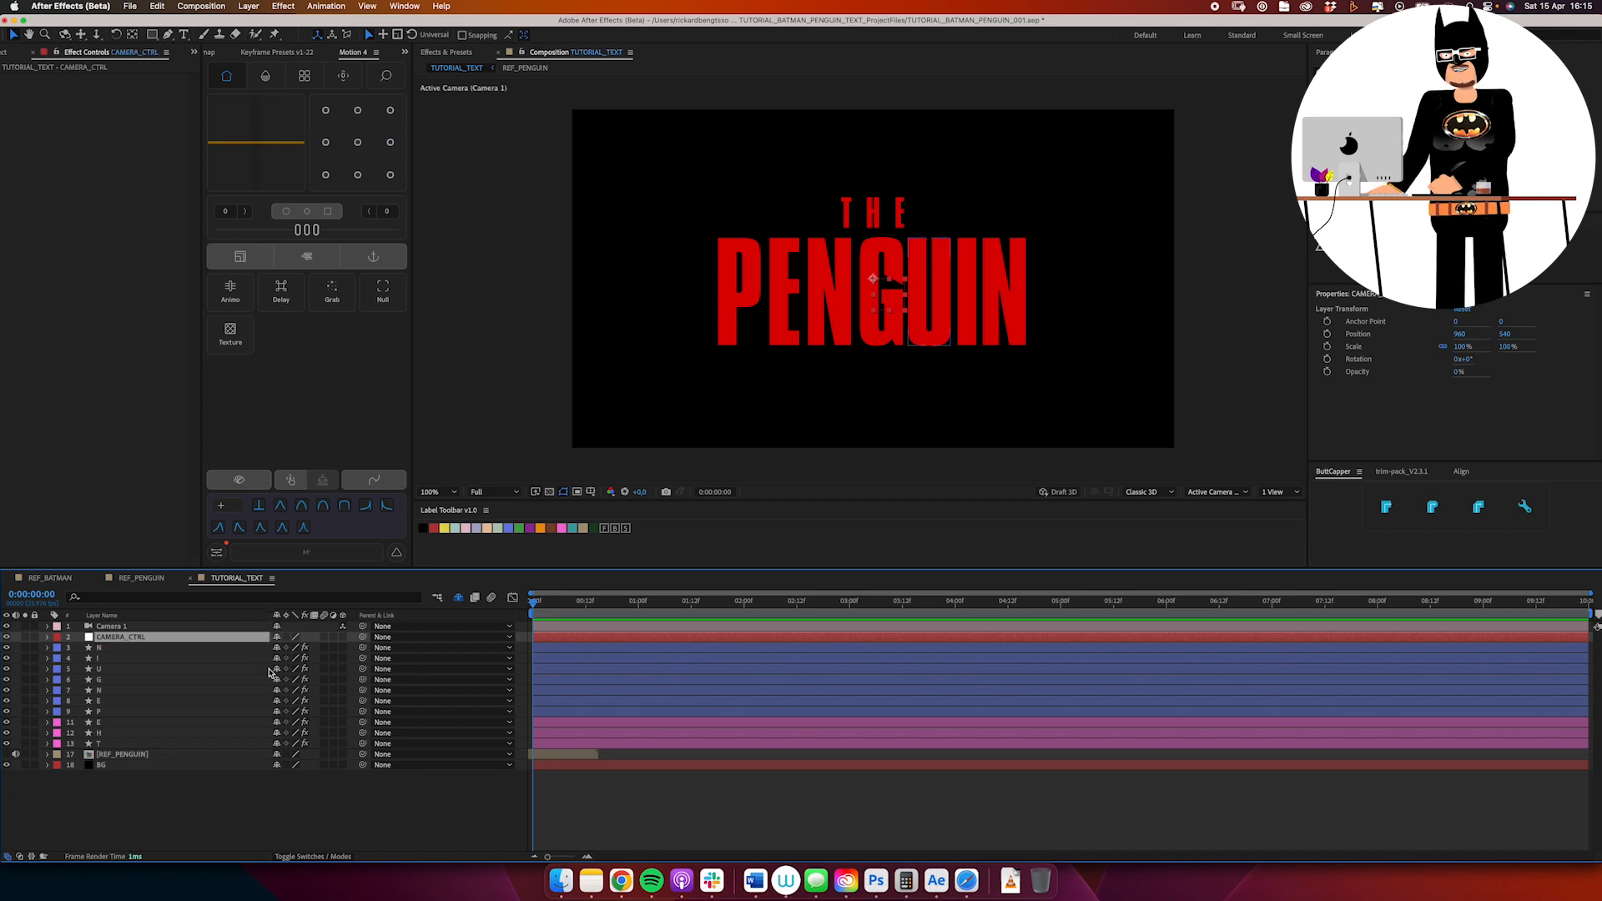
Step: Make CAMERA_CTRL and all the letter layers 3D, and parent Camera 1 to CAMERA_CTRL
{"action": "left_click", "coordinate": [341, 638]}
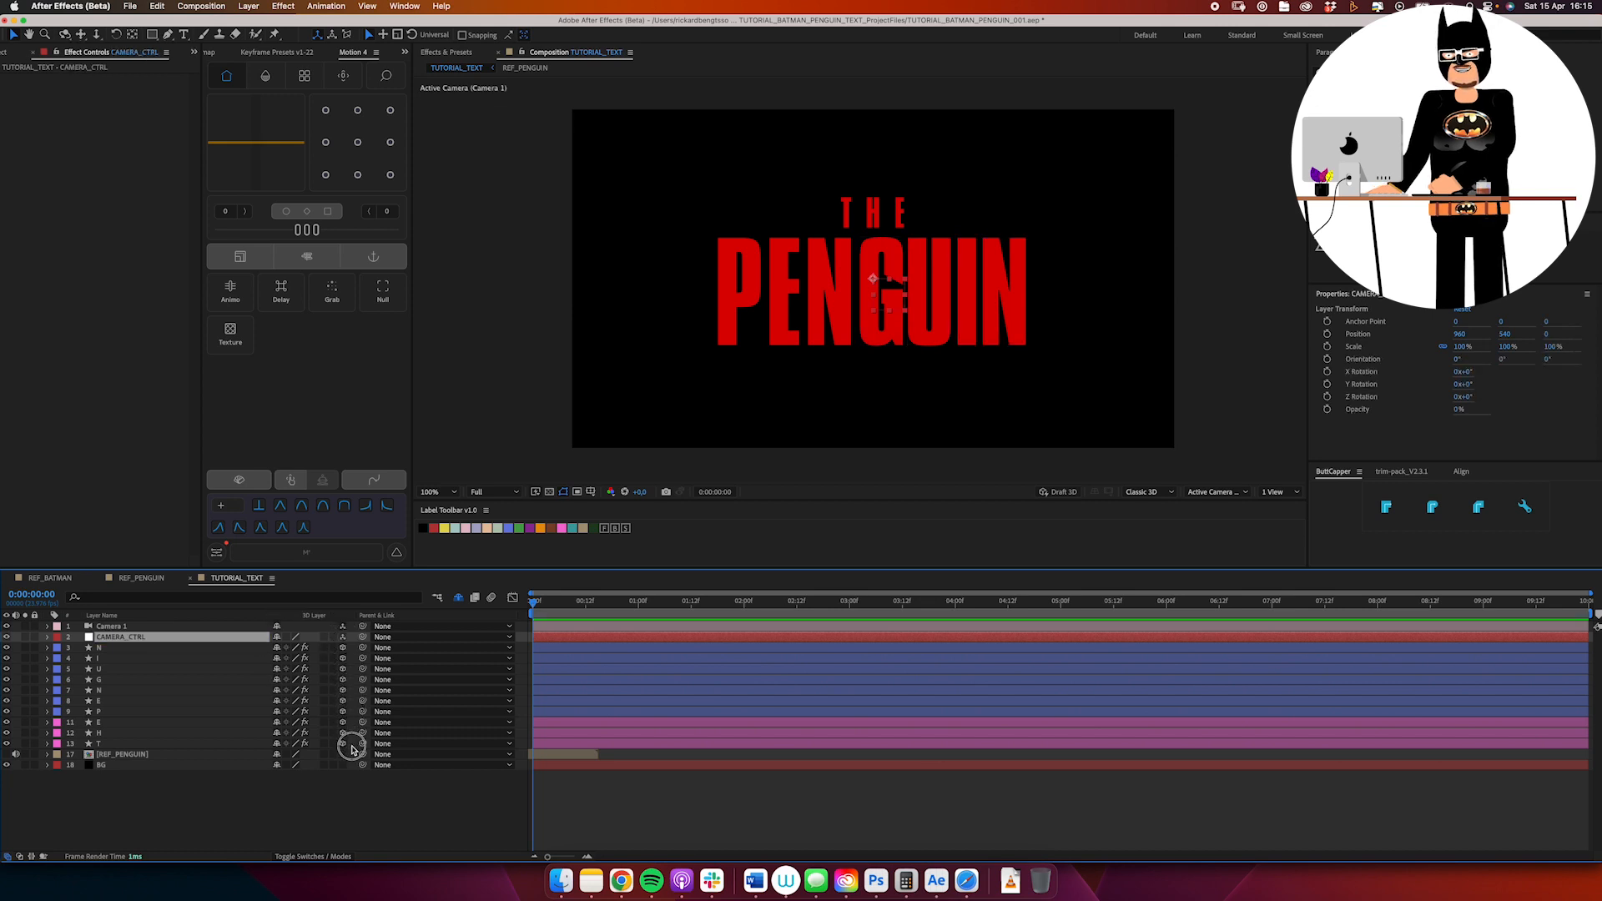
{"action": "left_click_drag", "start_coordinate": [362, 626], "coordinate": [224, 644]}
Step: Give the Camera 1 and CAMERA_CTRL layers a yellow label
{"action": "left_click", "coordinate": [224, 644], "text": "shift"}
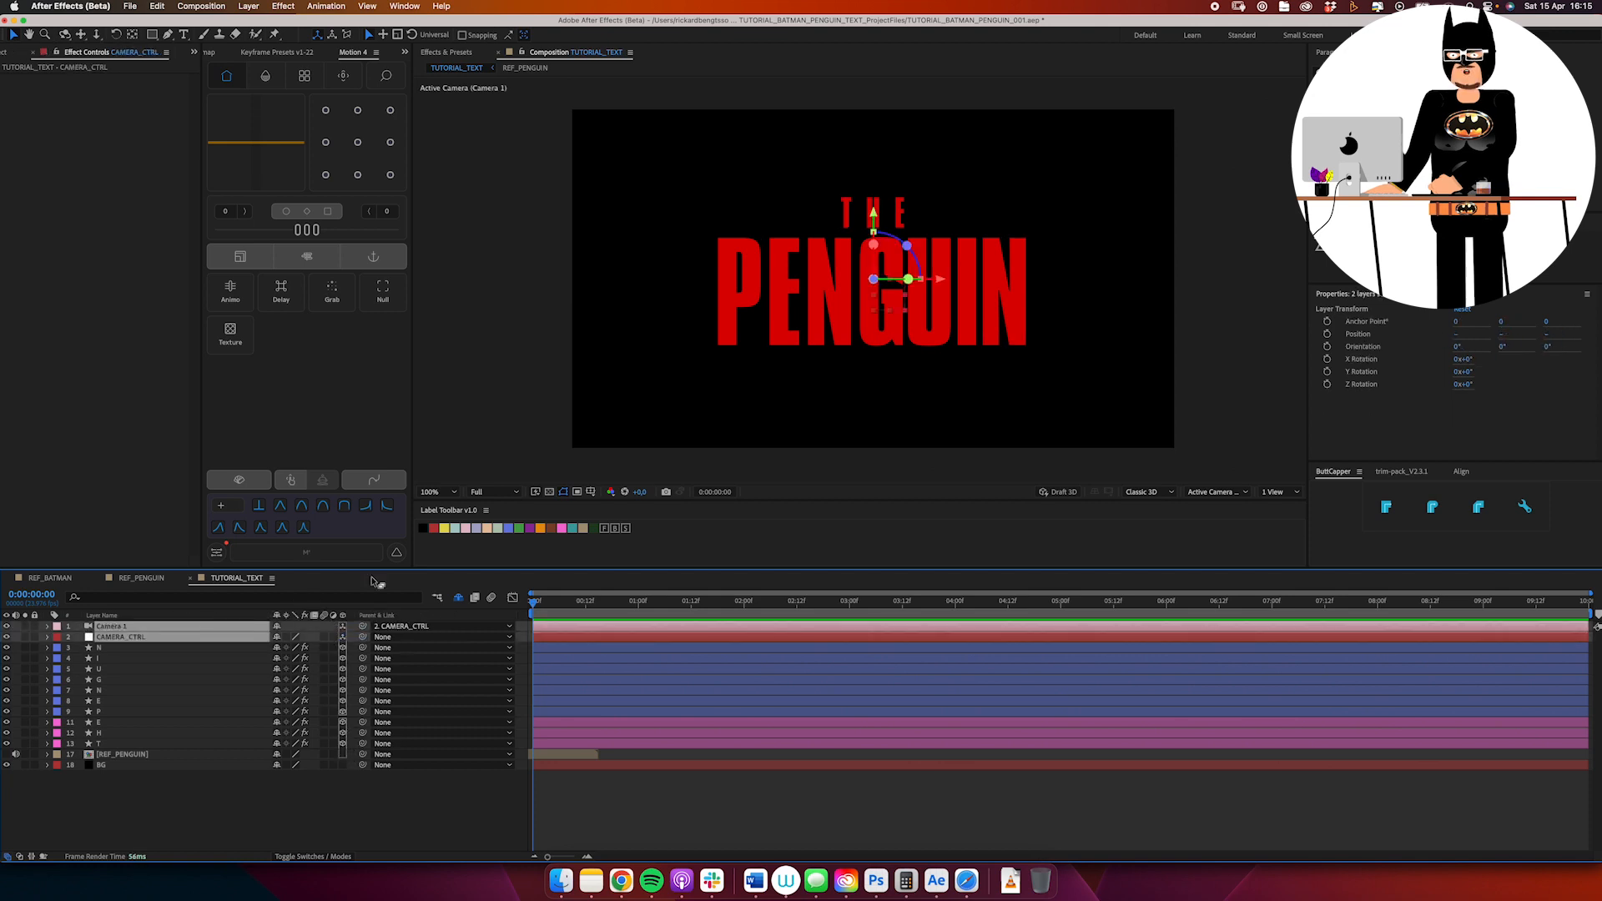
{"action": "left_click", "coordinate": [444, 531]}
{"action": "left_click", "coordinate": [196, 799]}
Step: Reveal CAMERA_CTRL's position, try shifting it to test the camera rig, and undo the shift
{"action": "left_click", "coordinate": [158, 640]}
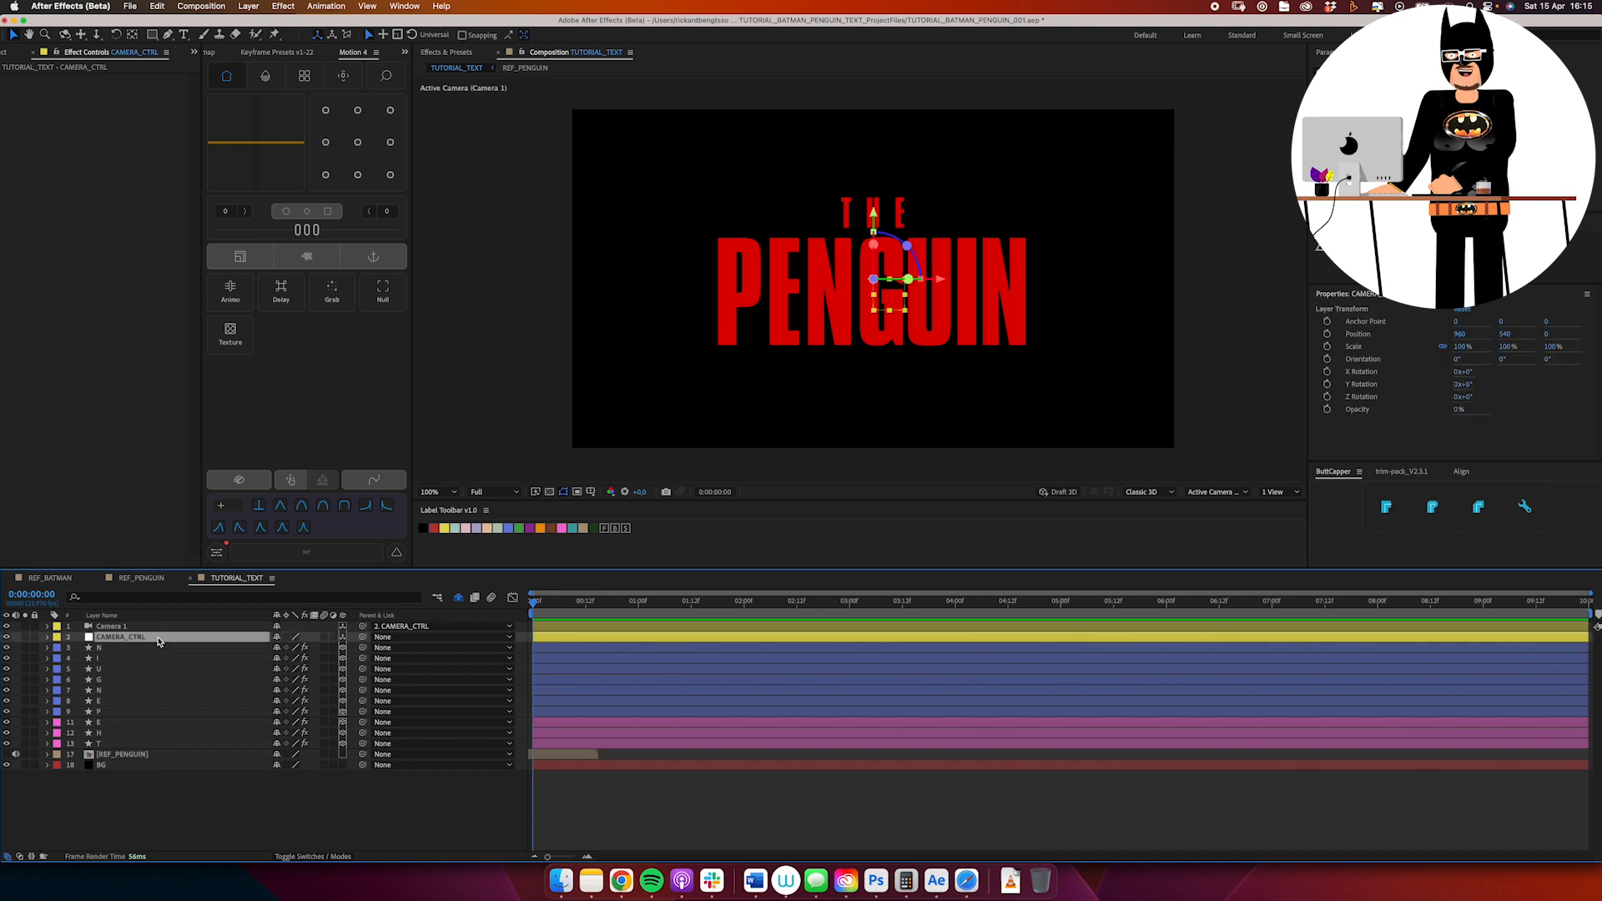
{"action": "key", "text": "p"}
{"action": "left_click_drag", "start_coordinate": [280, 647], "coordinate": [197, 700]}
{"action": "key", "text": "super+z"}
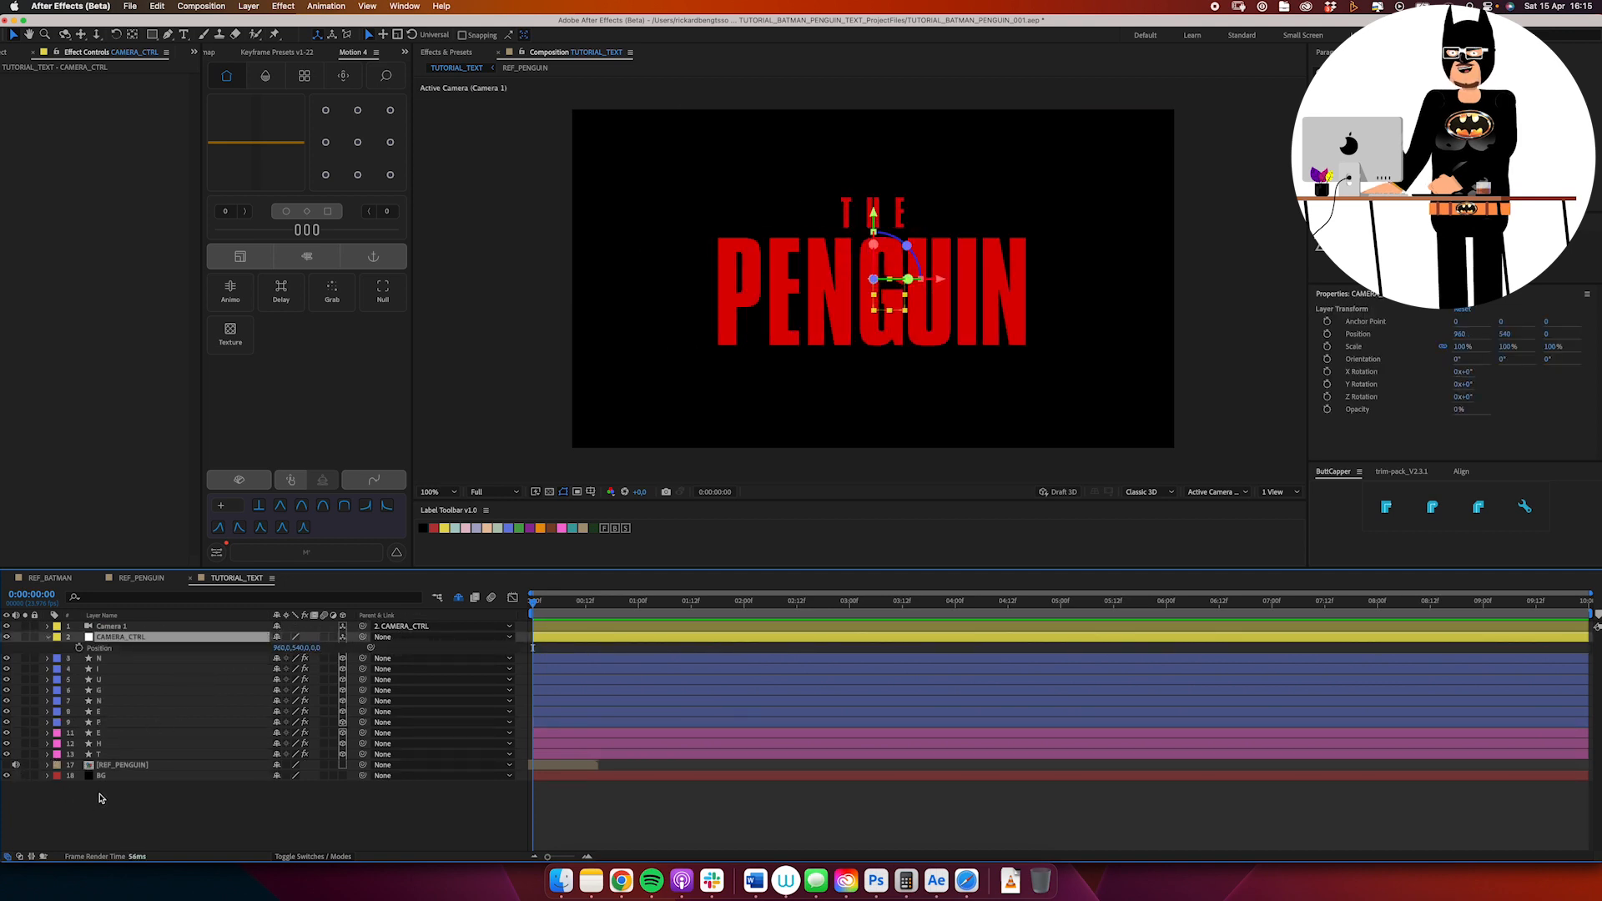
Step: Show the shy layers, move PENGUIN Outlines below the letters to just above THE Outlines, and hide them again
{"action": "left_click", "coordinate": [104, 794]}
{"action": "left_click", "coordinate": [458, 598]}
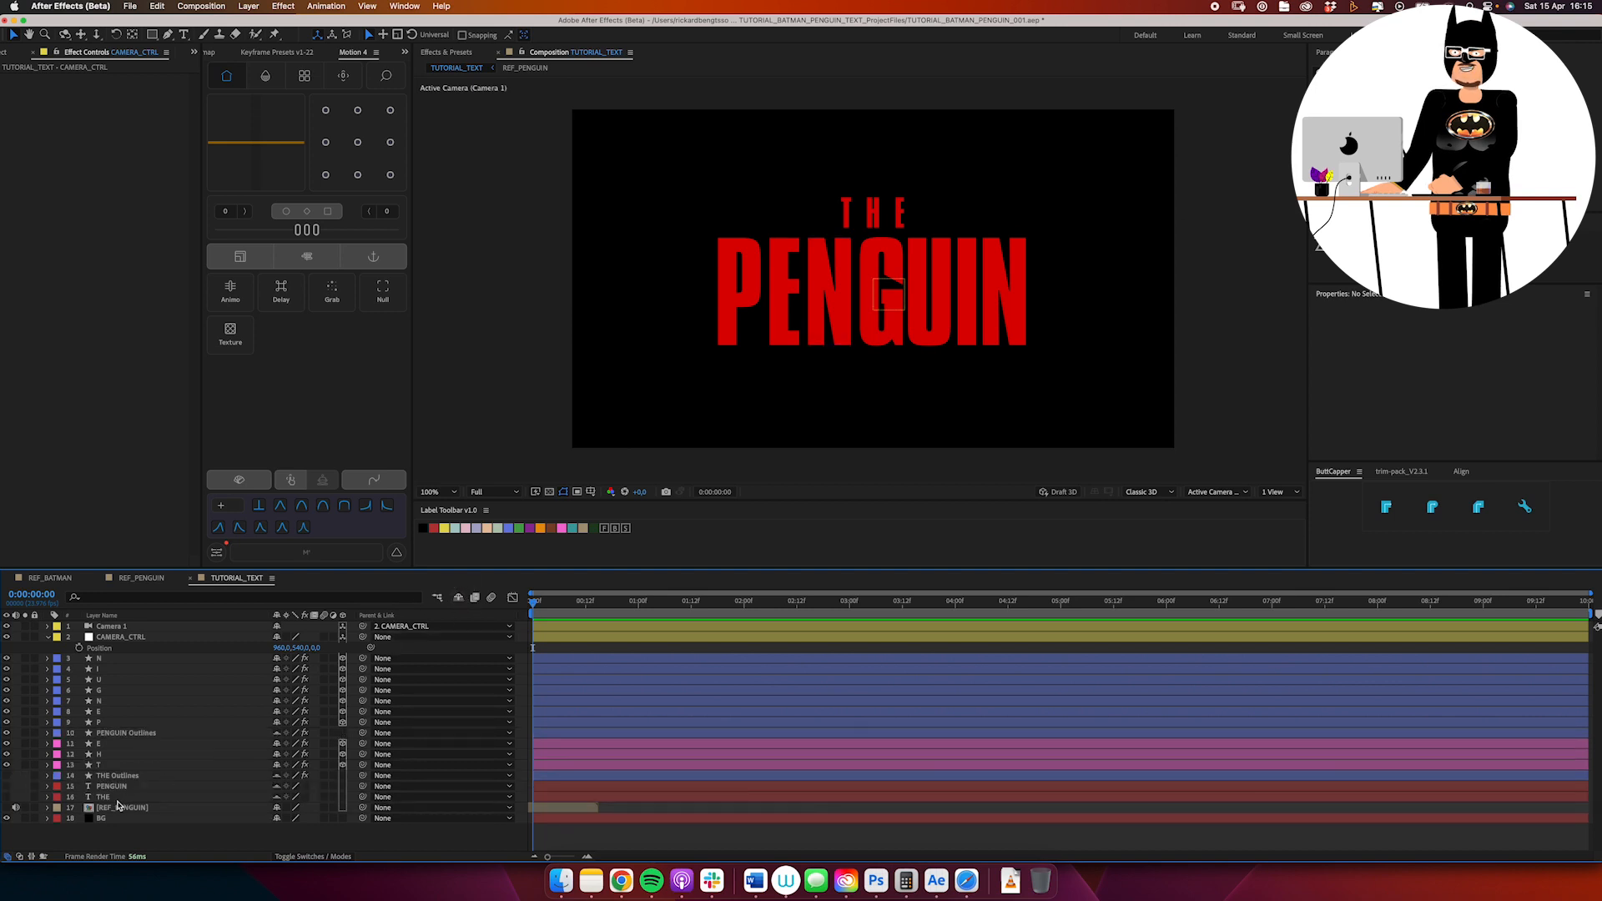
{"action": "left_click_drag", "start_coordinate": [117, 732], "coordinate": [124, 777]}
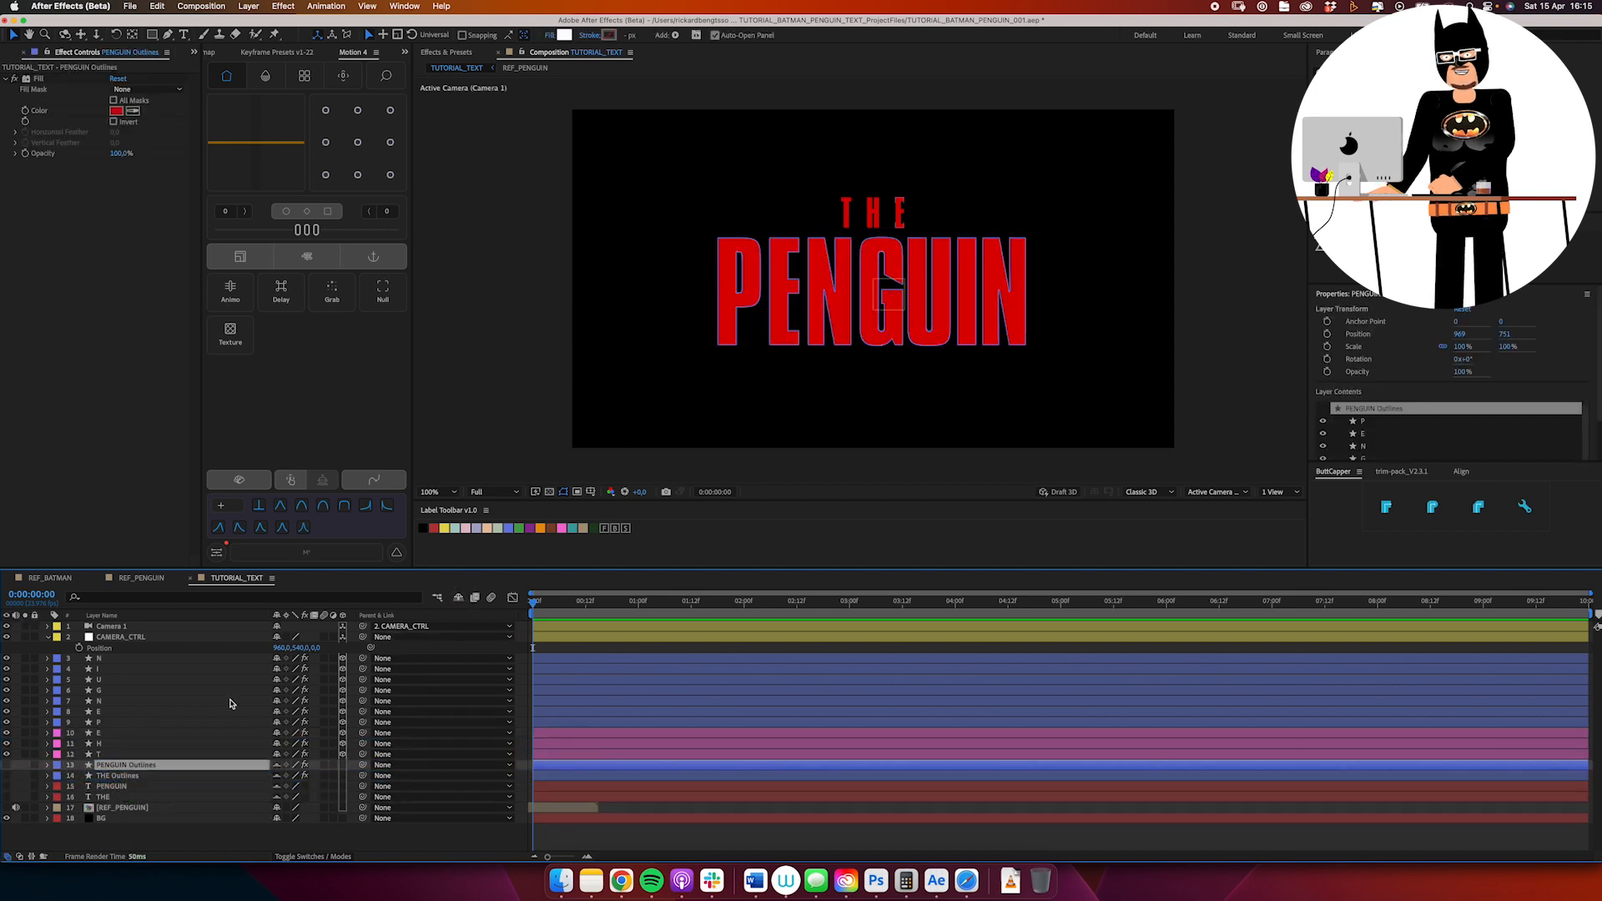
{"action": "left_click", "coordinate": [458, 598]}
{"action": "left_click", "coordinate": [143, 834]}
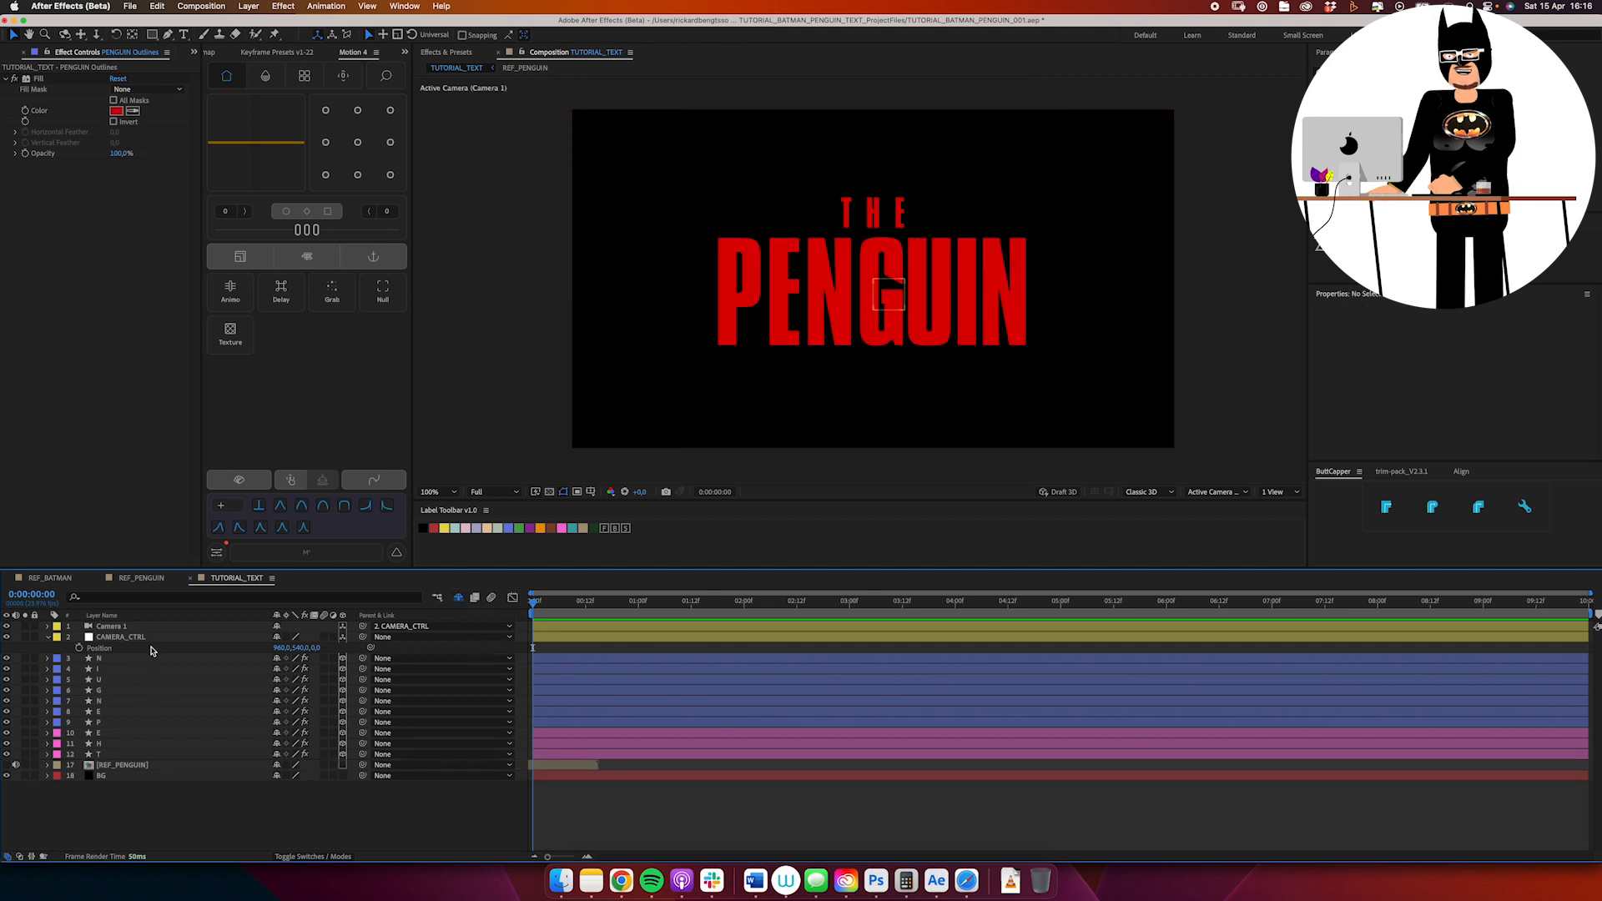
Step: Test the camera rig again by changing CAMERA_CTRL's X position, undo it, and reveal its rotation properties
{"action": "left_click", "coordinate": [150, 637]}
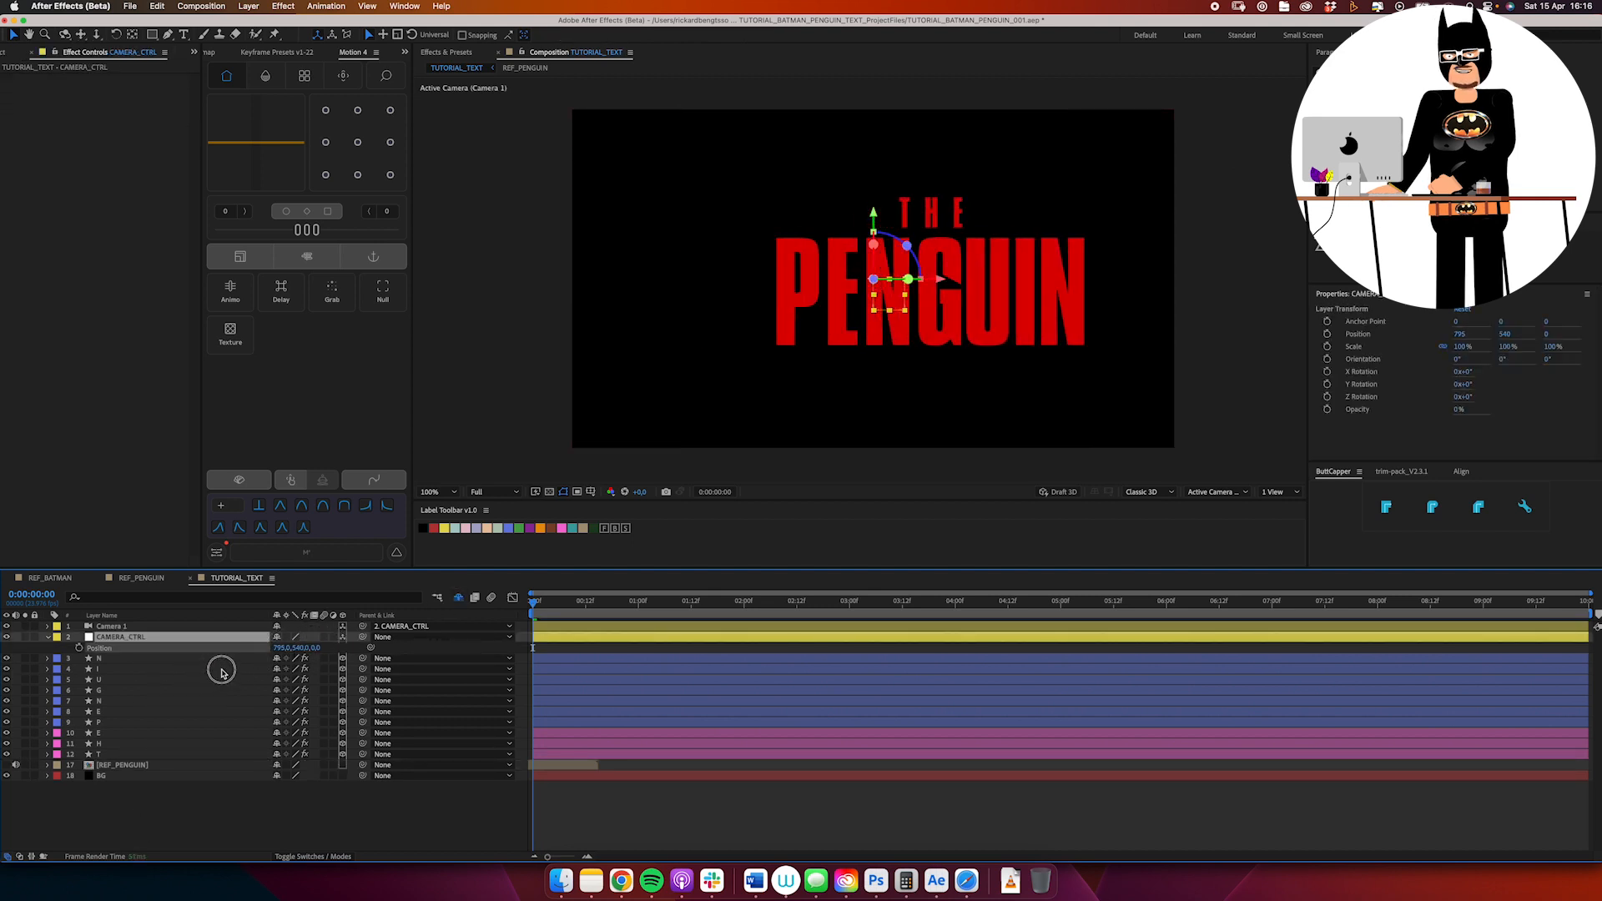
{"action": "left_click_drag", "start_coordinate": [314, 648], "coordinate": [289, 697]}
{"action": "key", "text": "super+z"}
{"action": "key", "text": "r"}
{"action": "key", "text": "super+a"}
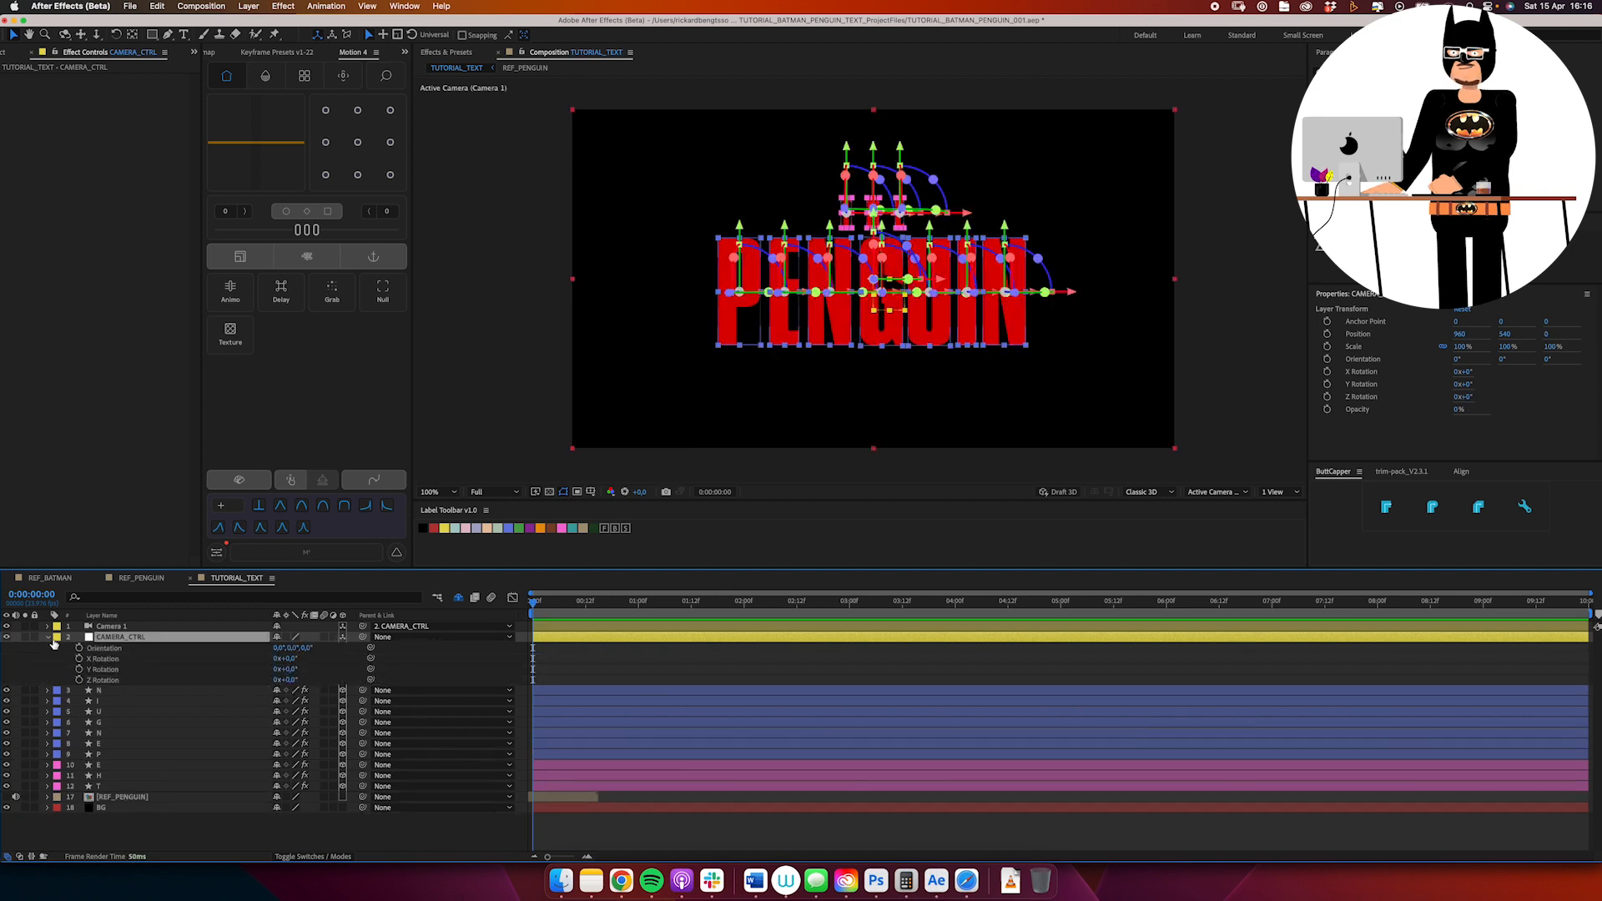
Step: Collapse CAMERA_CTRL's properties, deselect all layers and save the project
{"action": "left_click", "coordinate": [48, 638]}
{"action": "left_click", "coordinate": [115, 801]}
{"action": "key", "text": "super+s"}
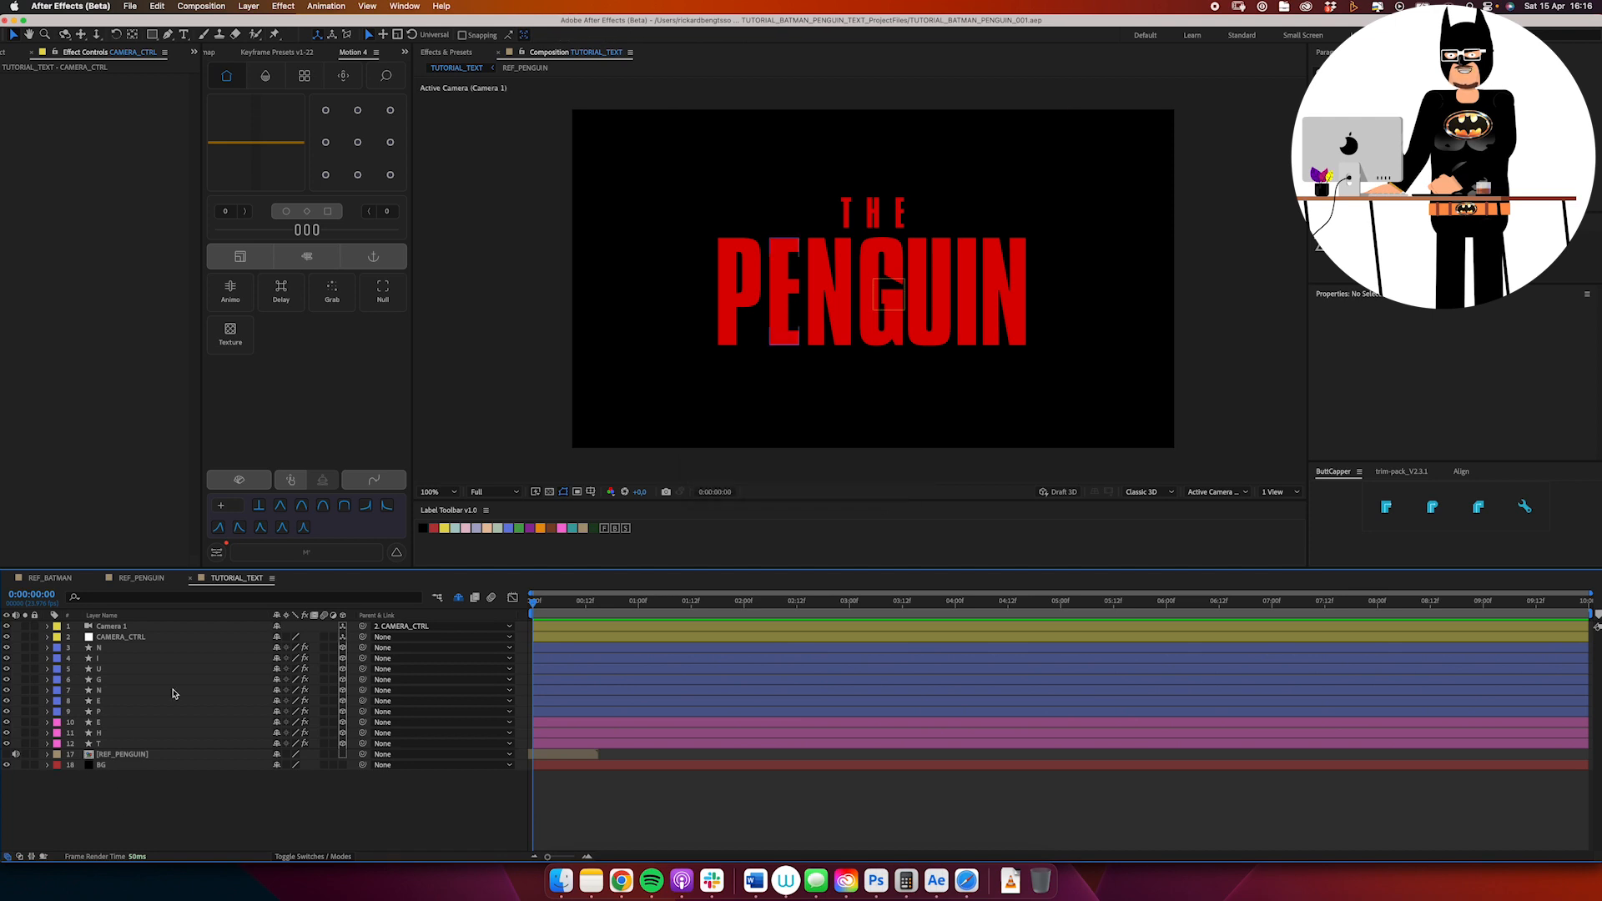
Step: Scrub through the REF_PENGUIN reference to study the title's camera movement, and return to the start of TUTORIAL_TEXT
{"action": "left_click", "coordinate": [141, 579]}
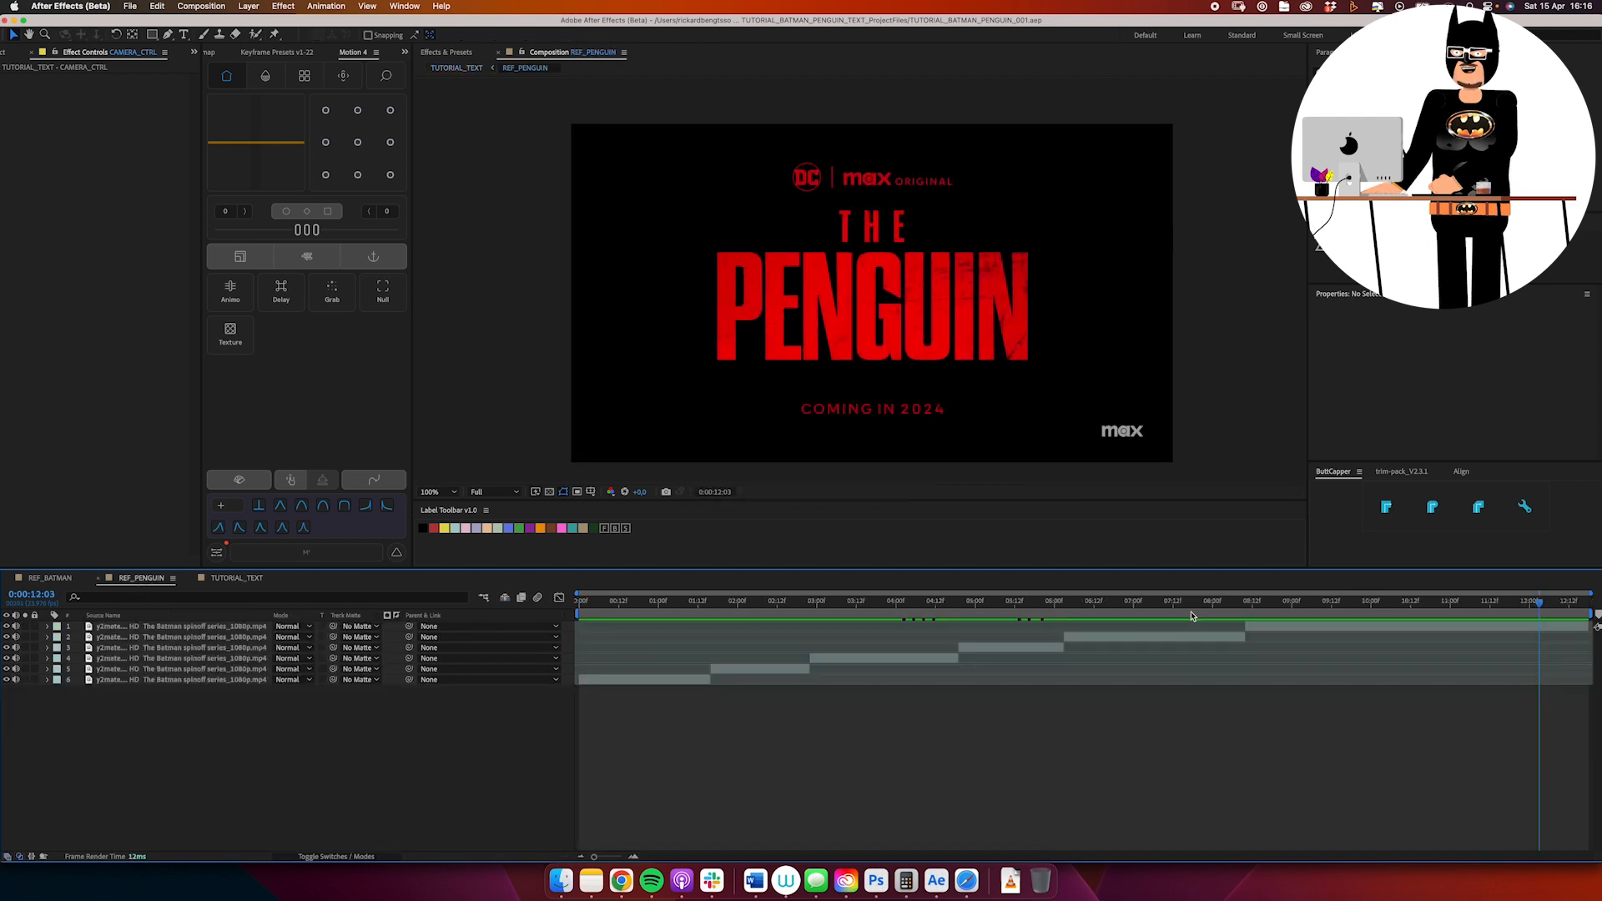
{"action": "left_click", "coordinate": [609, 612]}
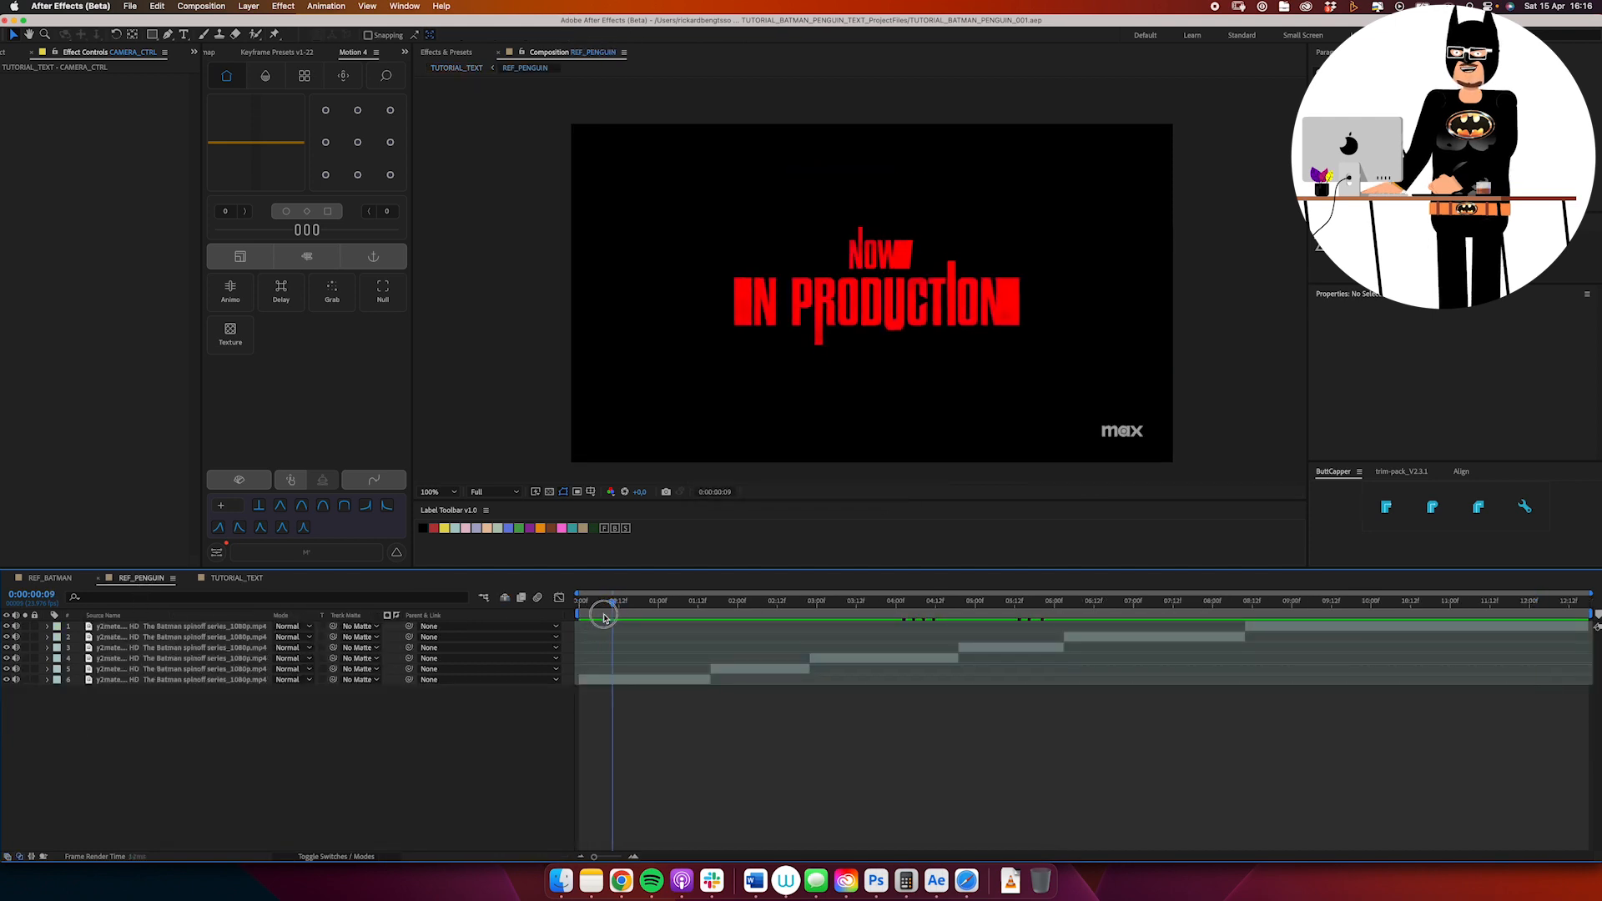
{"action": "left_click_drag", "start_coordinate": [605, 616], "coordinate": [1176, 648]}
{"action": "left_click", "coordinate": [278, 581]}
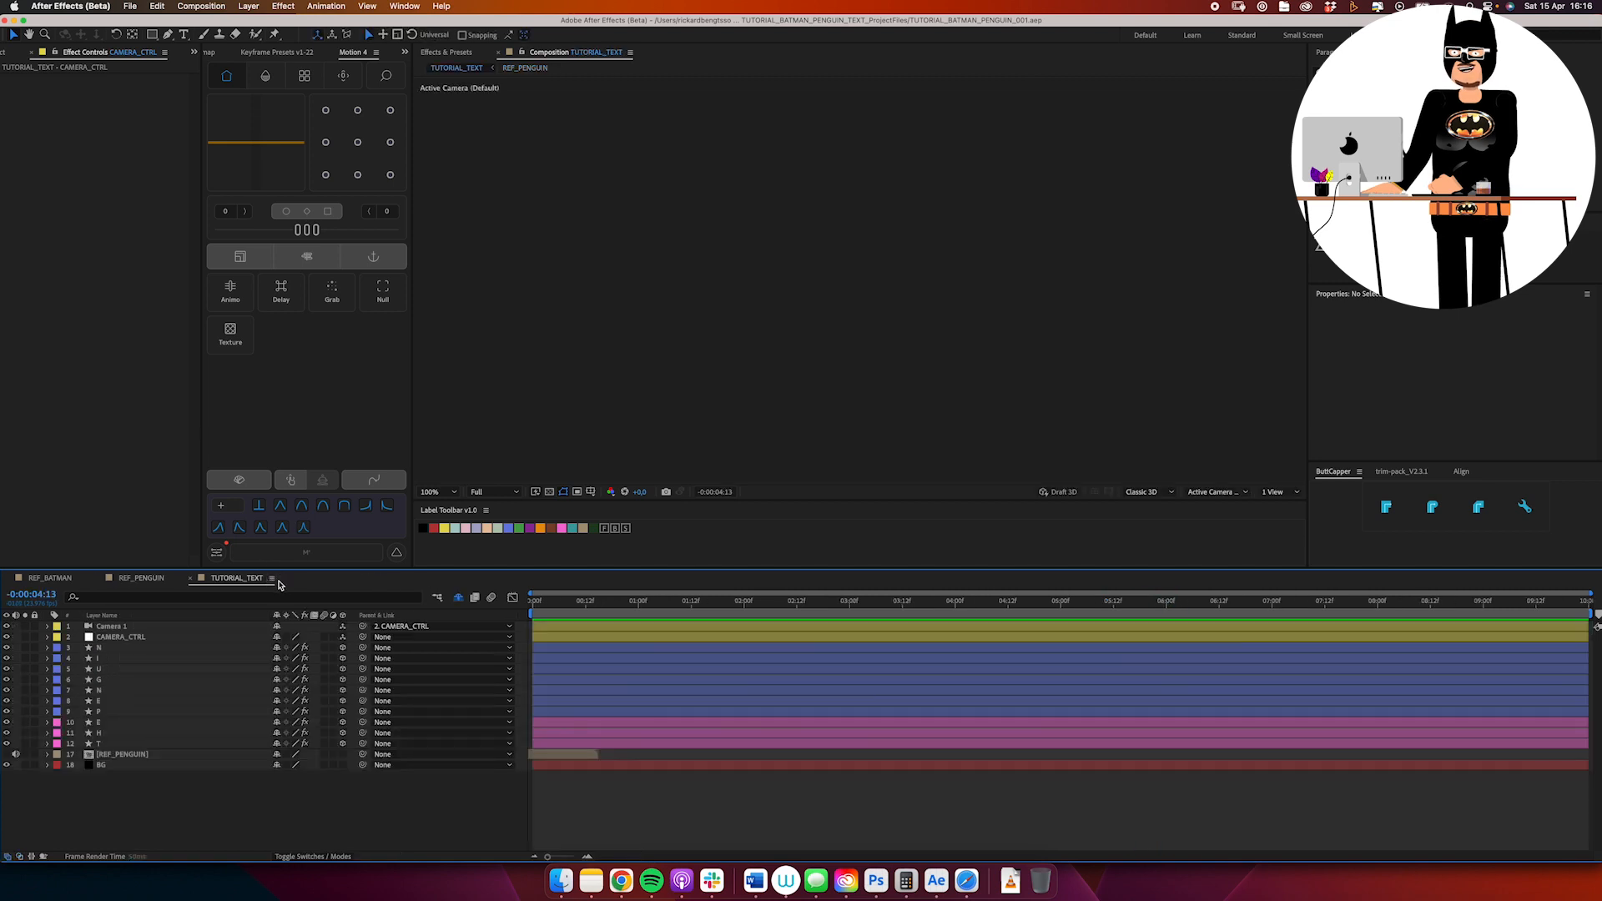
{"action": "left_click", "coordinate": [549, 614]}
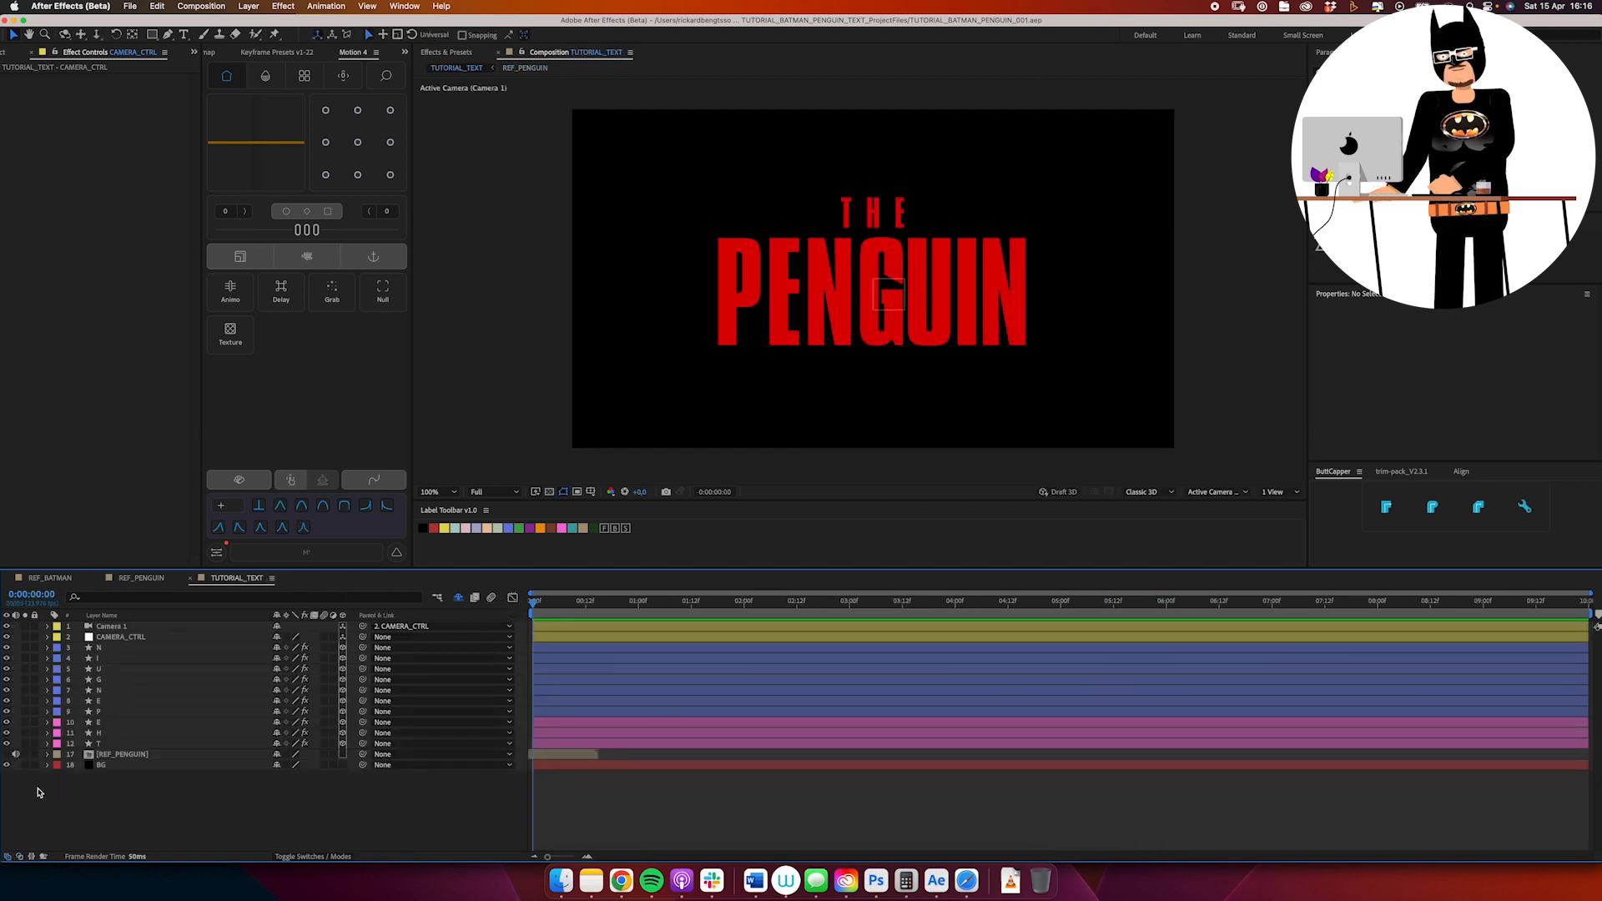
Step: Move the REF_PENGUIN layer below BG, mark it shy to hide it, and lock the BG layer
{"action": "left_click", "coordinate": [25, 765]}
{"action": "left_click", "coordinate": [26, 765]}
{"action": "left_click_drag", "start_coordinate": [113, 744], "coordinate": [127, 772]}
{"action": "key", "text": "super+z"}
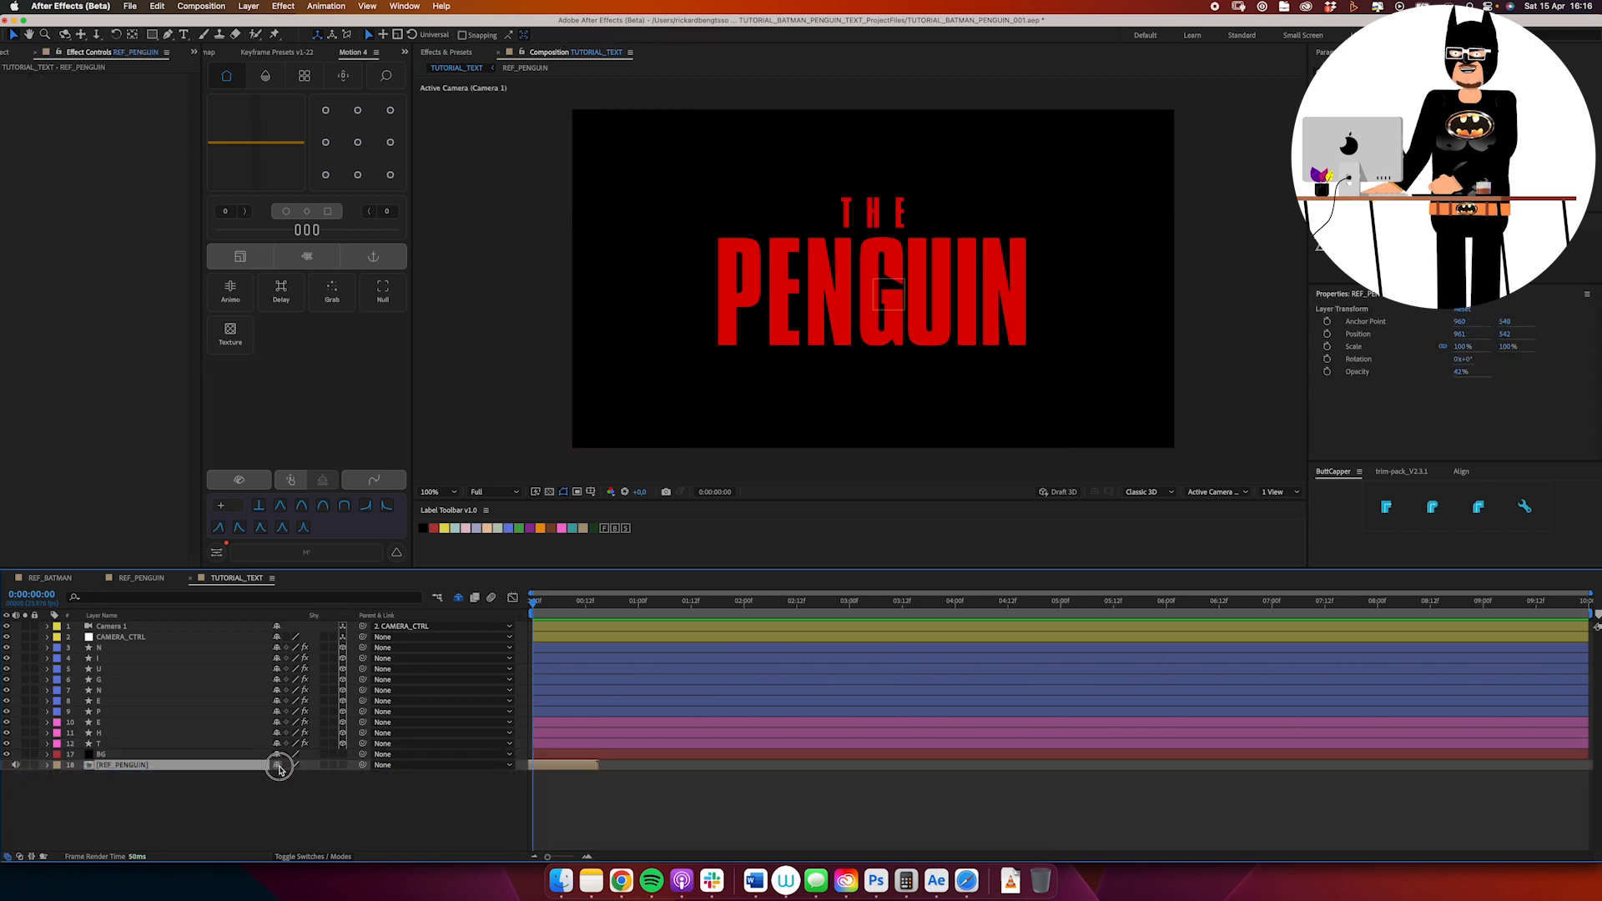
{"action": "left_click", "coordinate": [277, 765]}
{"action": "left_click", "coordinate": [104, 755]}
{"action": "left_click", "coordinate": [34, 755]}
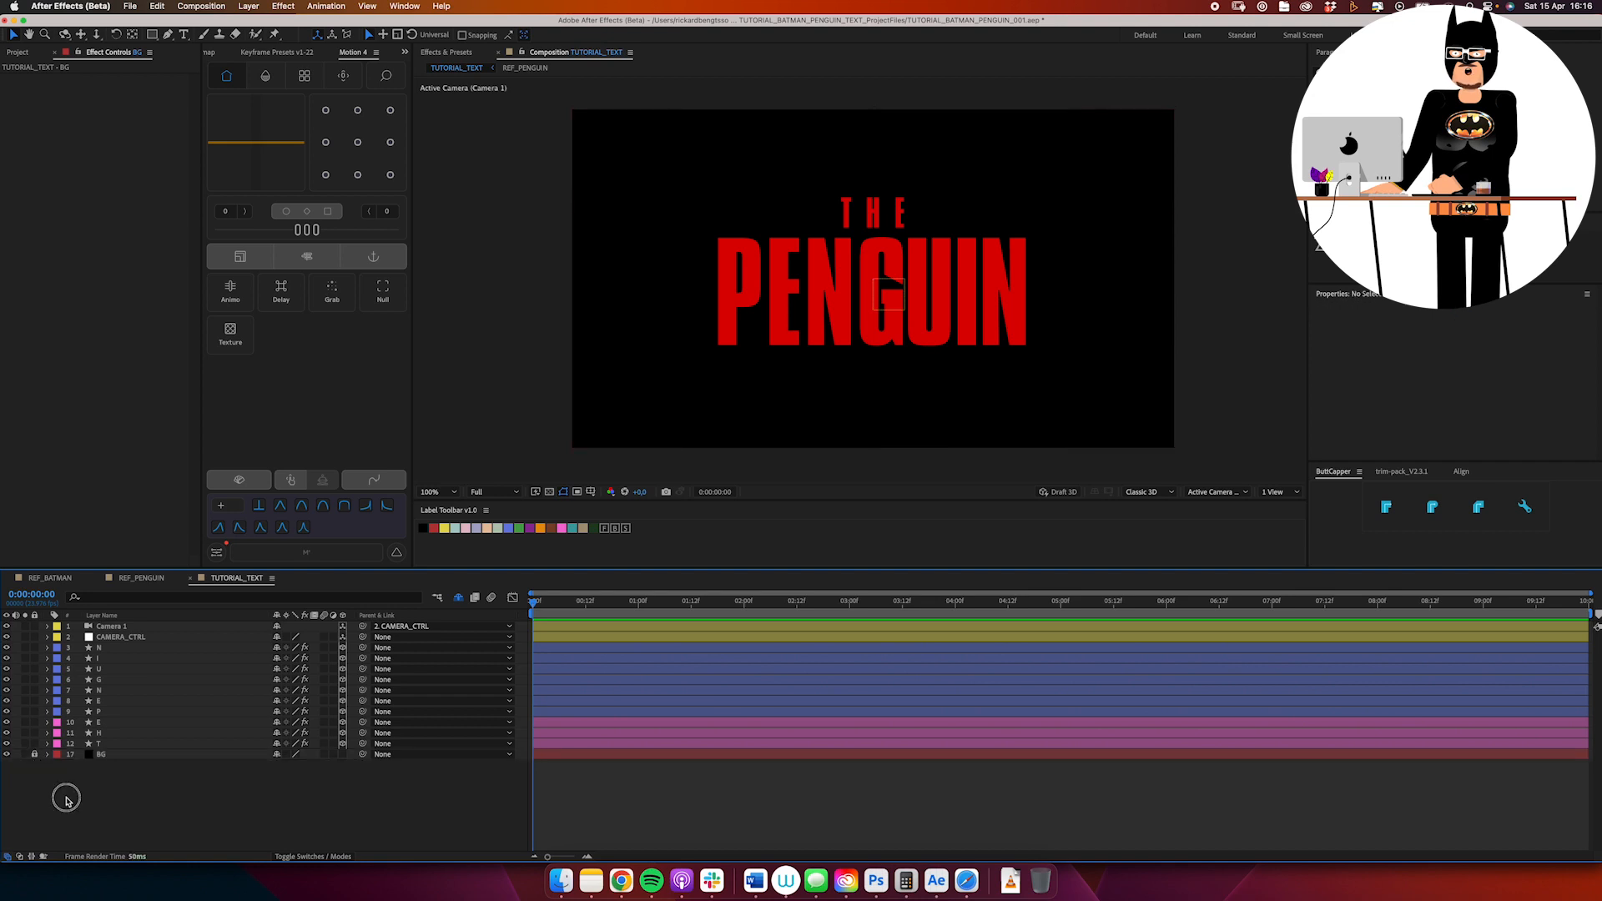
Step: Keyframe CAMERA_CTRL's Anchor Point at the start, and set its Z value to 300 at 0:00:09:23
{"action": "left_click", "coordinate": [139, 638]}
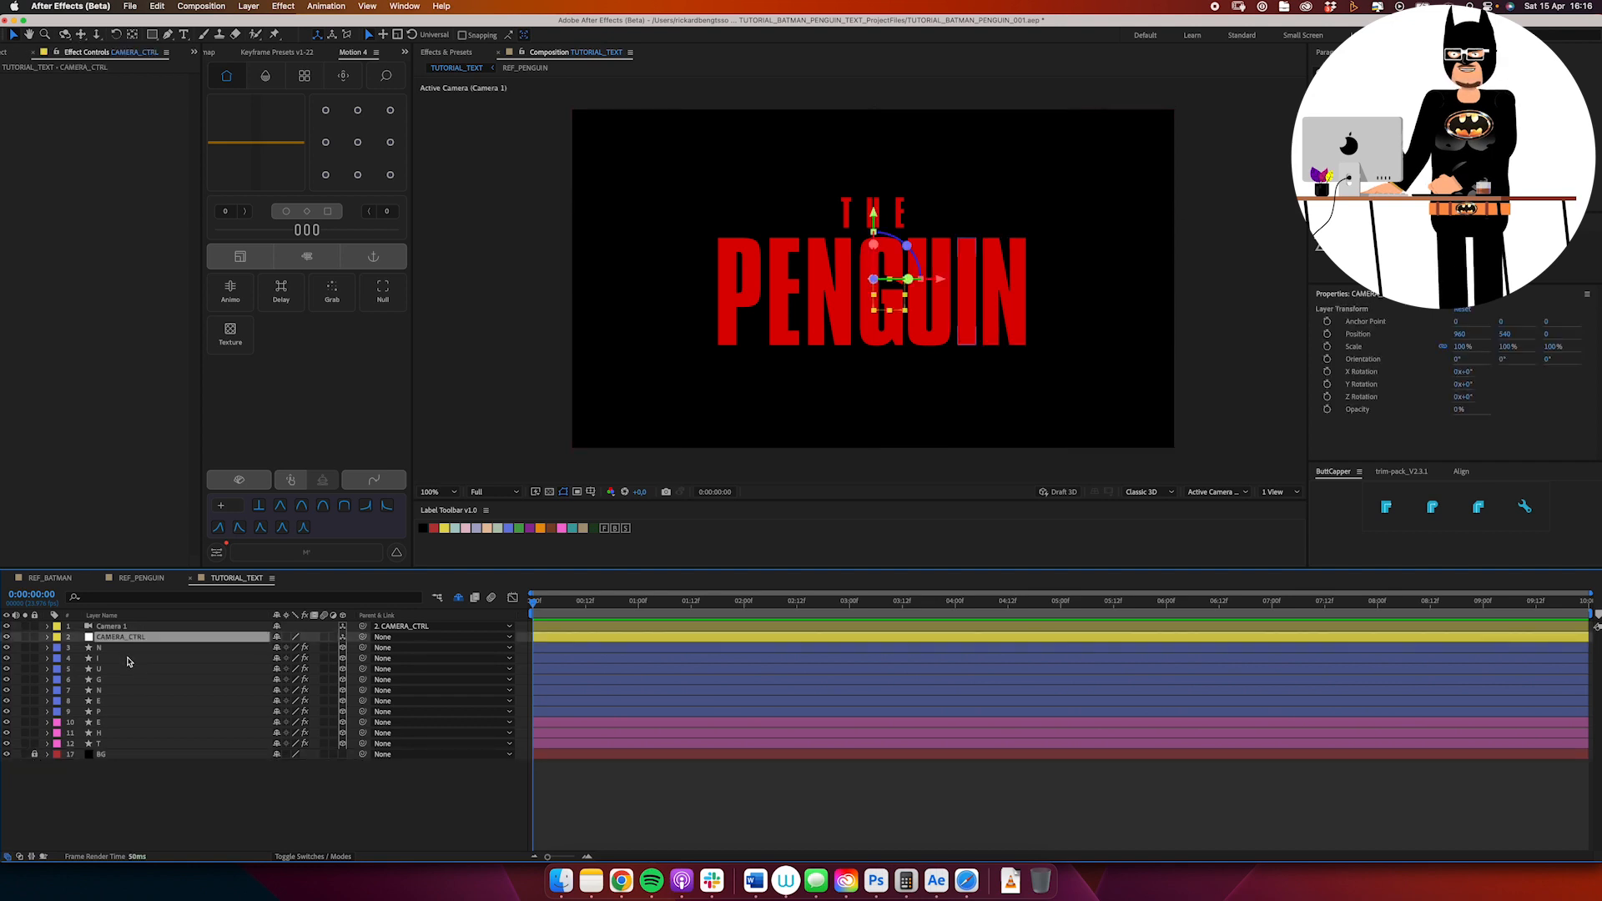
{"action": "key", "text": "alt+shift+a"}
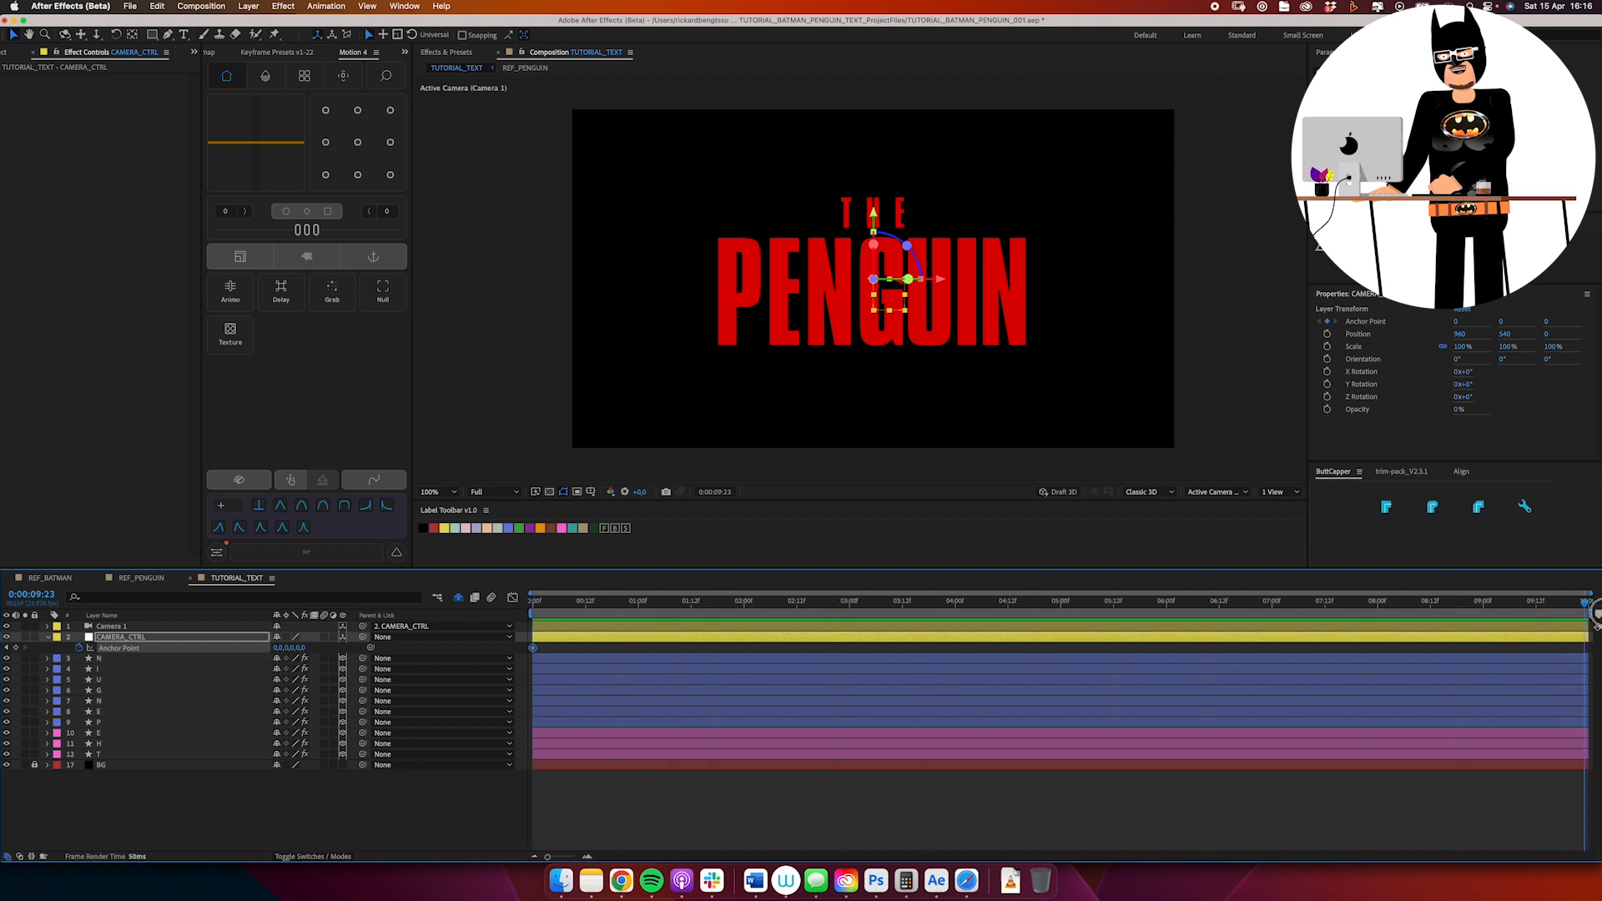
{"action": "mouse_move", "coordinate": [299, 648]}
{"action": "left_mouse_down"}
{"action": "mouse_move", "coordinate": [283, 656]}
{"action": "mouse_move", "coordinate": [409, 655]}
{"action": "mouse_move", "coordinate": [307, 650]}
{"action": "left_mouse_up"}
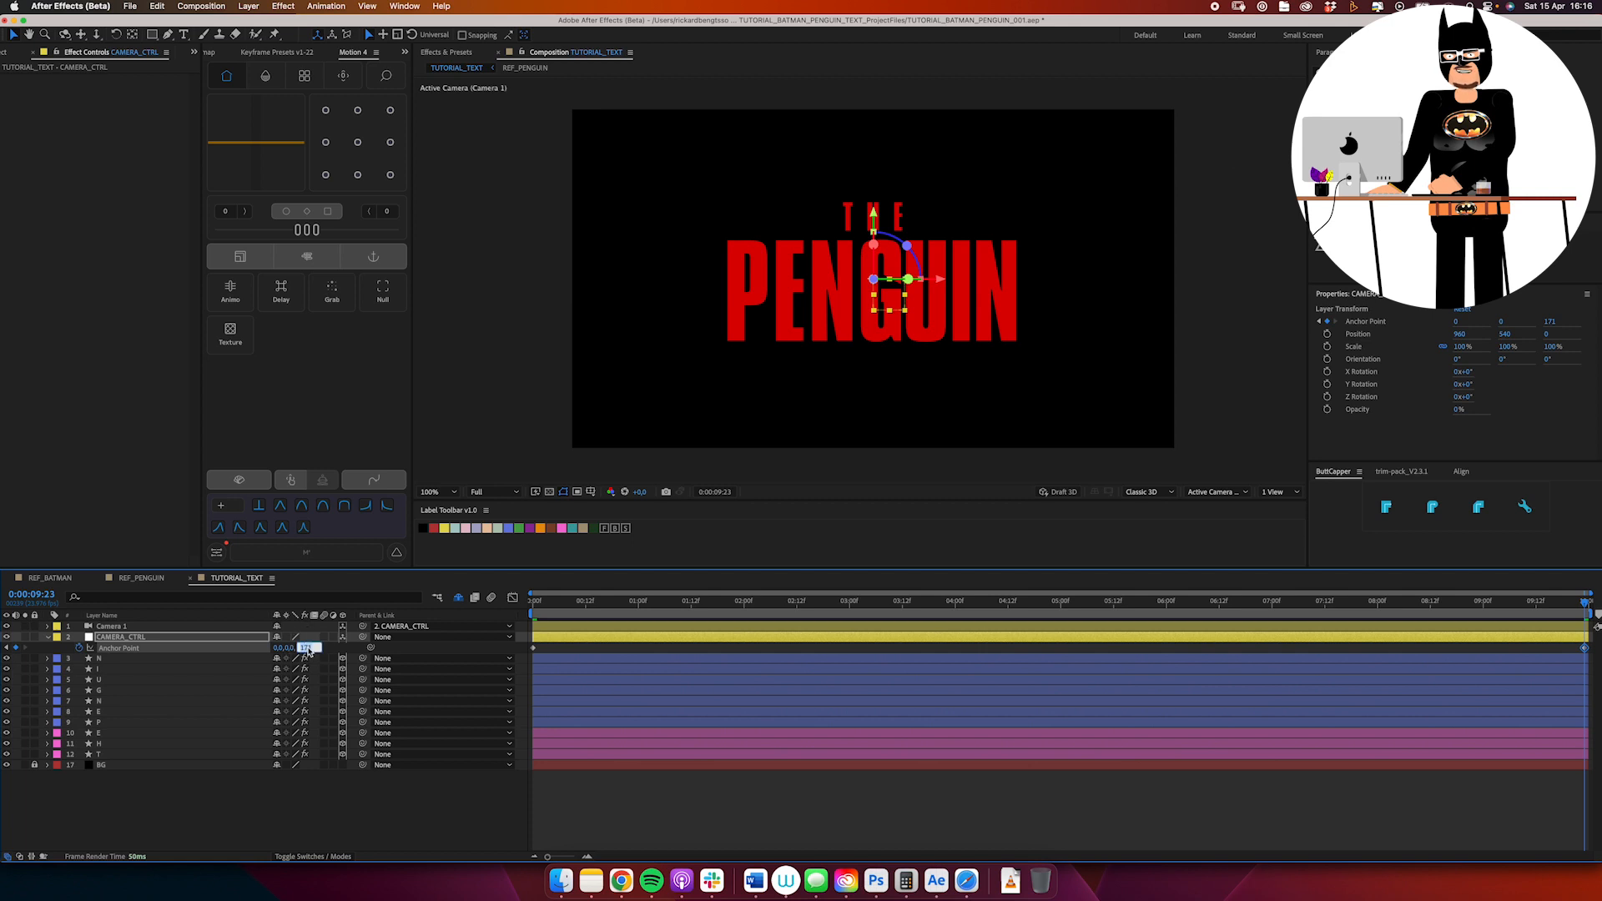
{"action": "type", "text": "300"}
{"action": "key", "text": "Return"}
{"action": "left_click", "coordinate": [580, 801]}
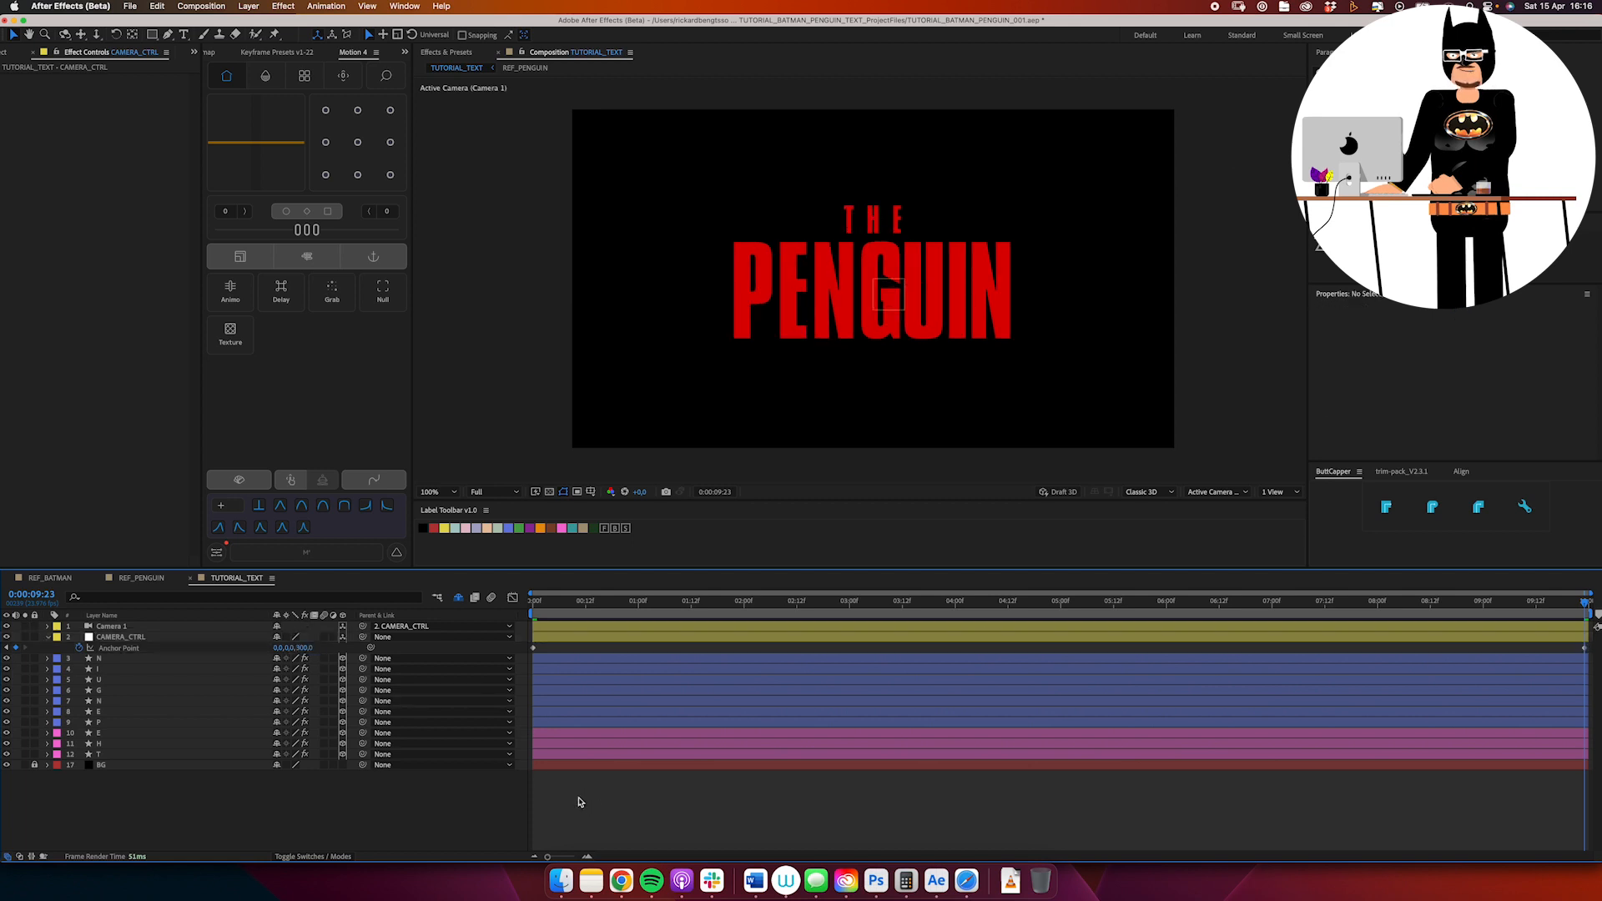
Step: Preview and scrub the slow camera move, and compare it with the final title shot in REF_PENGUIN
{"action": "key", "text": "space"}
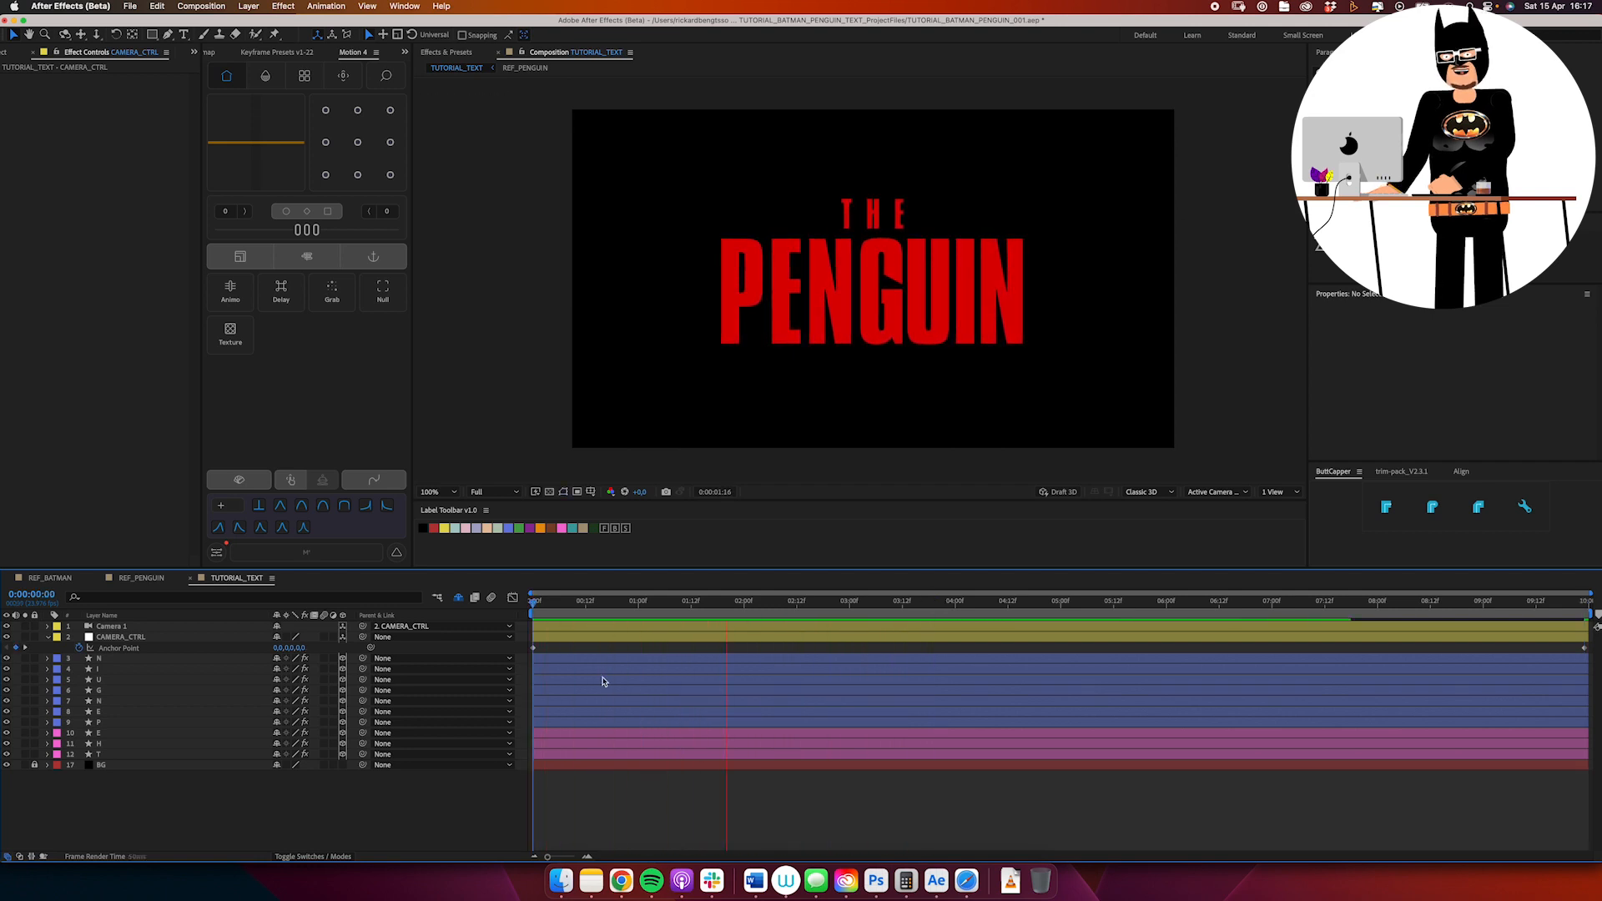
{"action": "left_click", "coordinate": [573, 607]}
{"action": "left_click_drag", "start_coordinate": [520, 619], "coordinate": [1470, 582]}
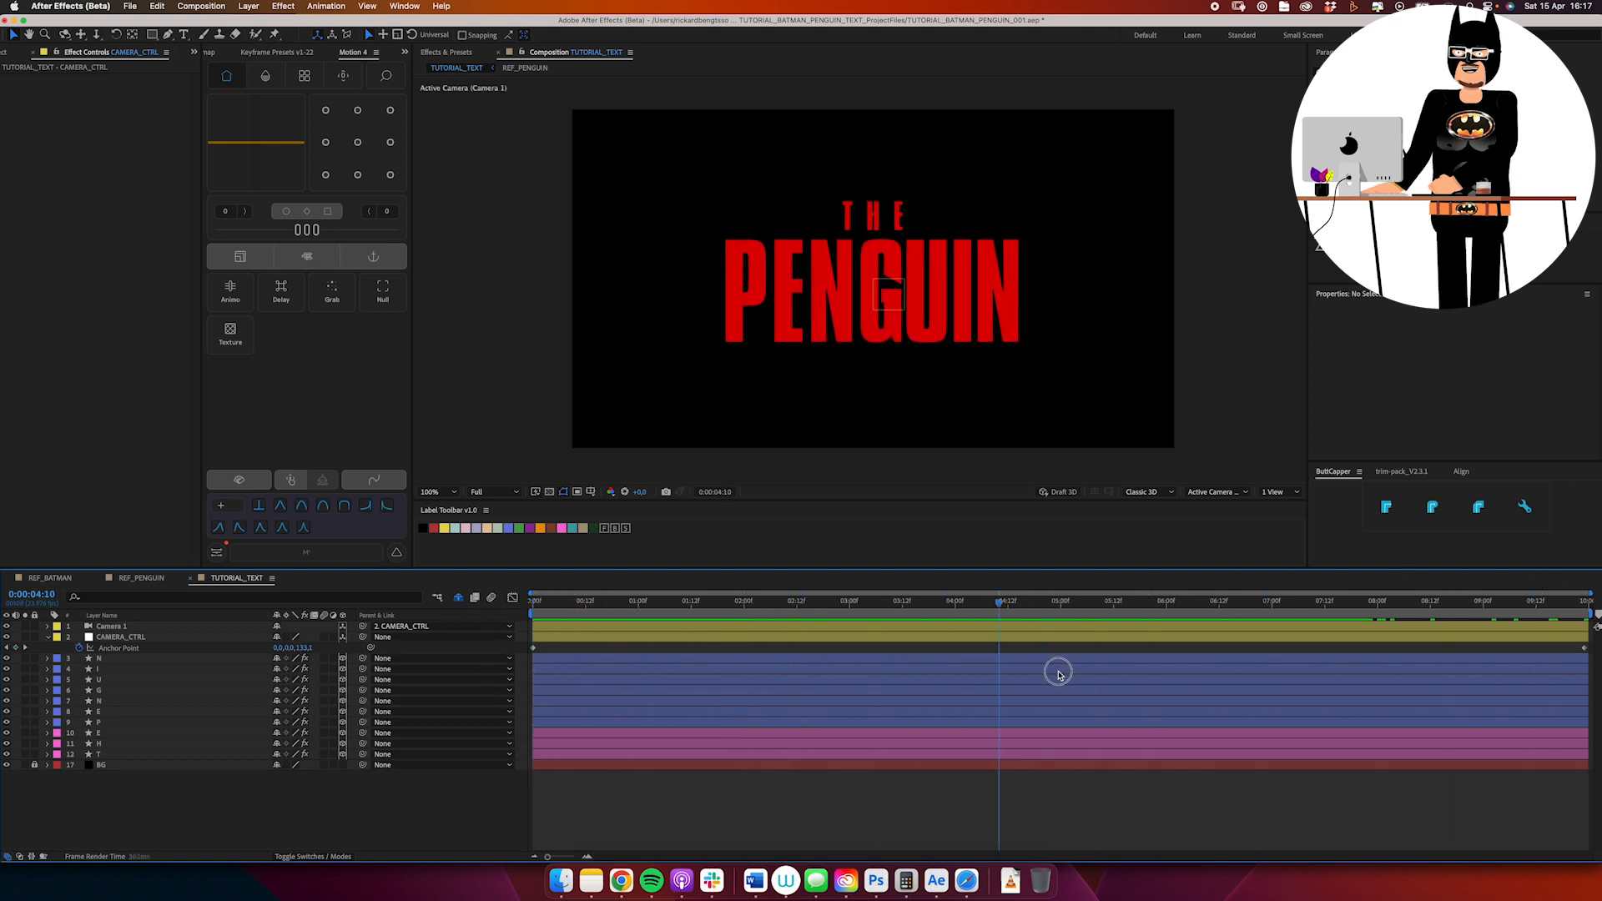
{"action": "left_click_drag", "start_coordinate": [1465, 661], "coordinate": [467, 703]}
{"action": "left_click", "coordinate": [167, 580]}
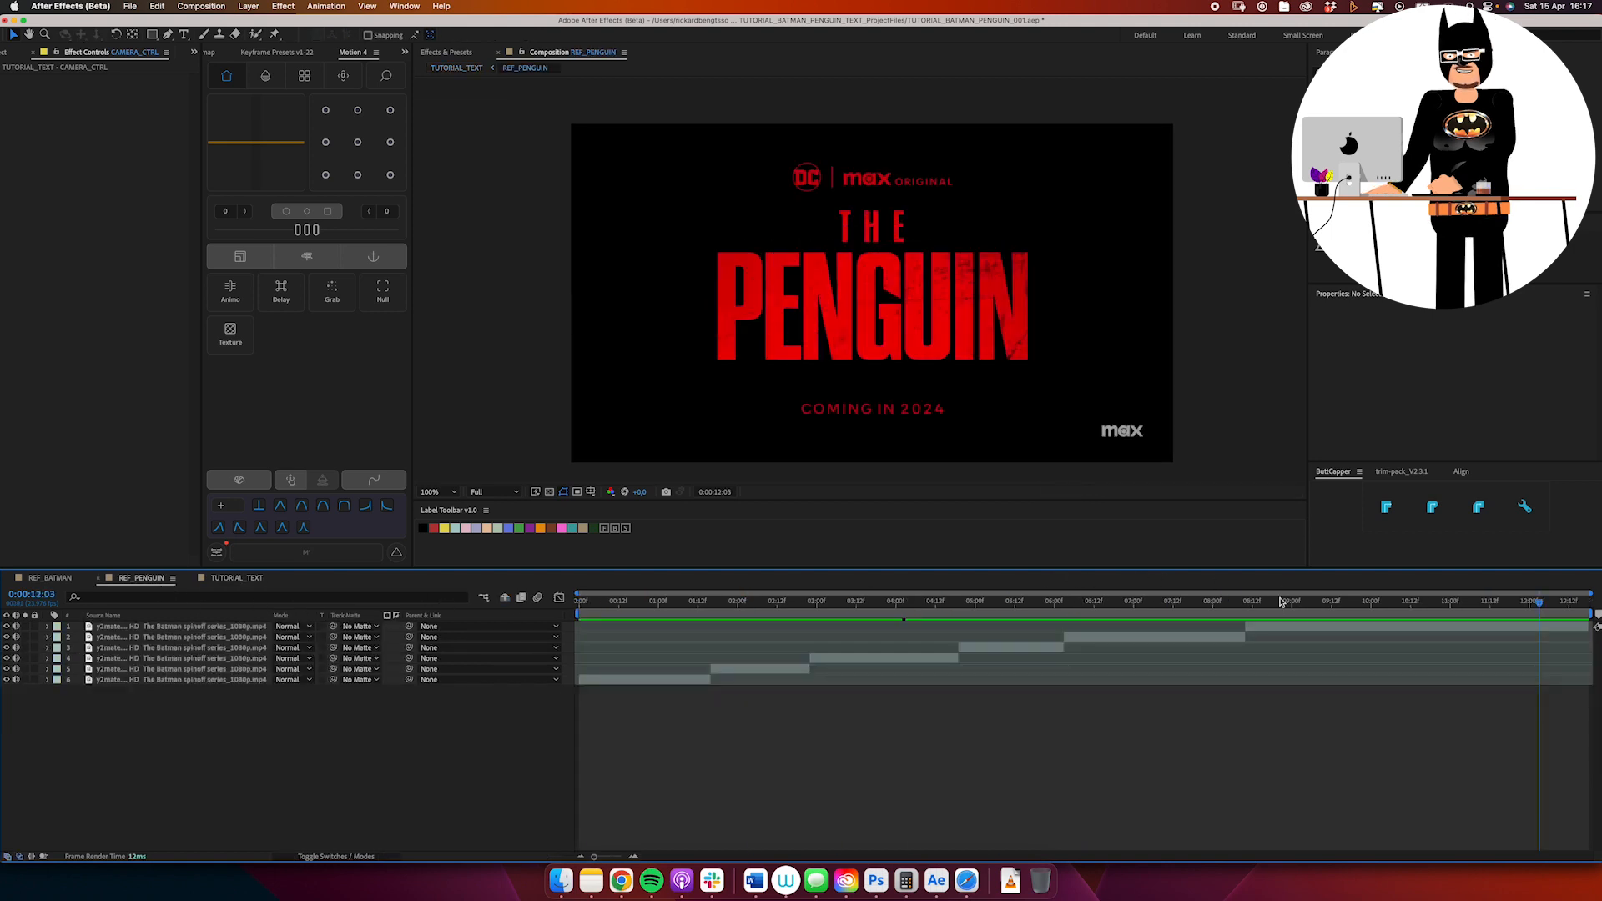
{"action": "left_click_drag", "start_coordinate": [1281, 603], "coordinate": [1374, 628]}
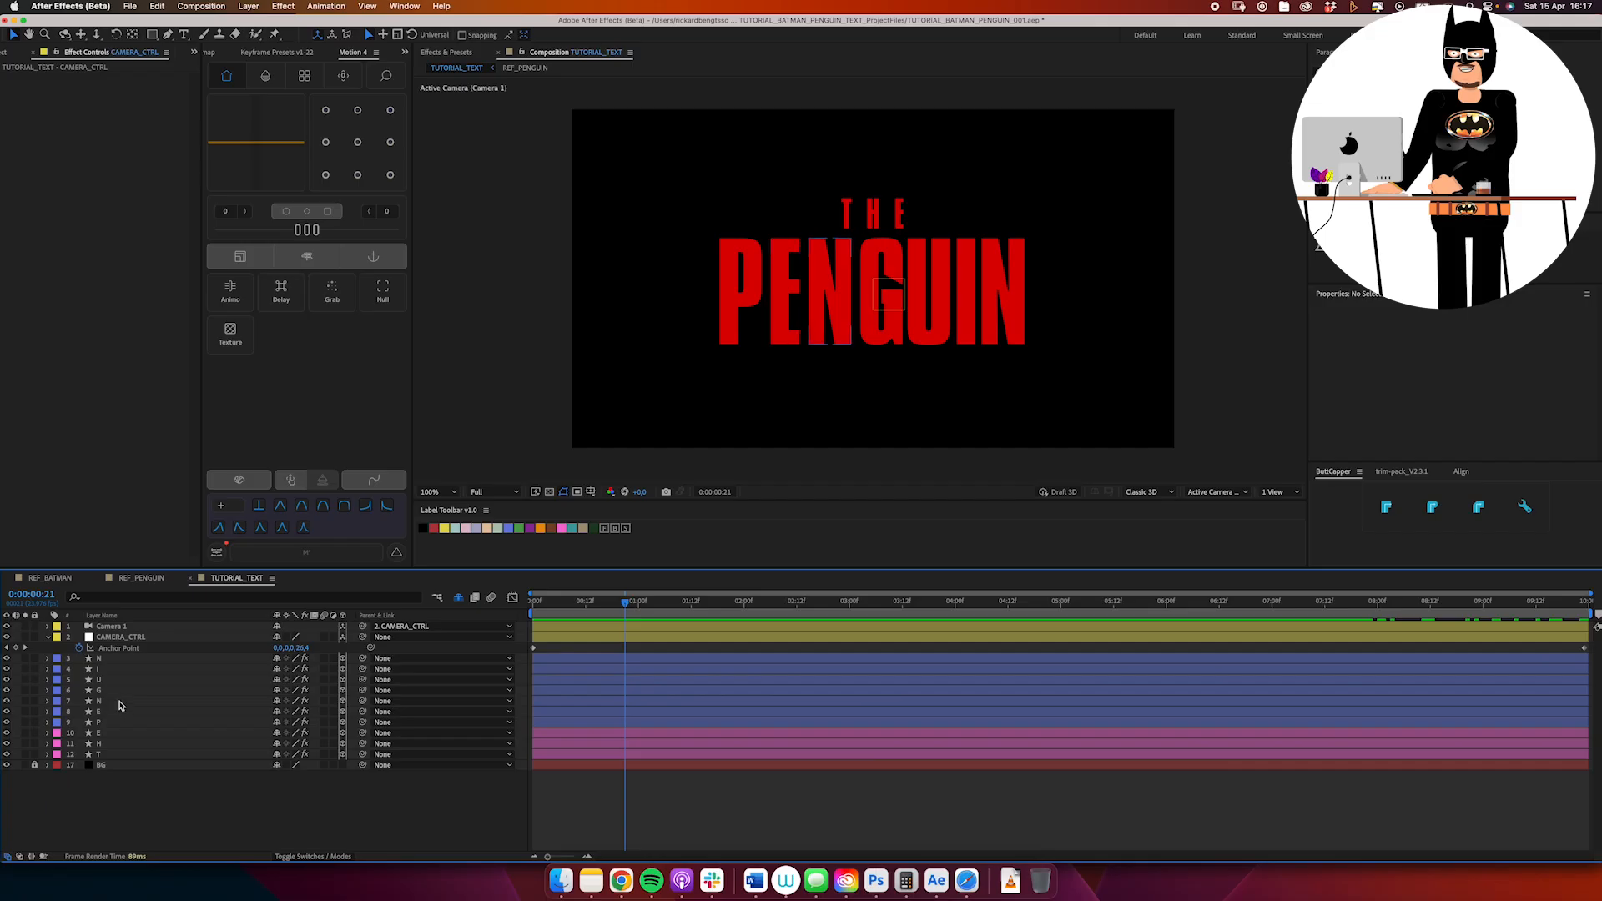
Step: Keyframe the G layer's Position at 0:00:01:00, and bring its Z position to about -462 at the start
{"action": "left_click", "coordinate": [126, 703]}
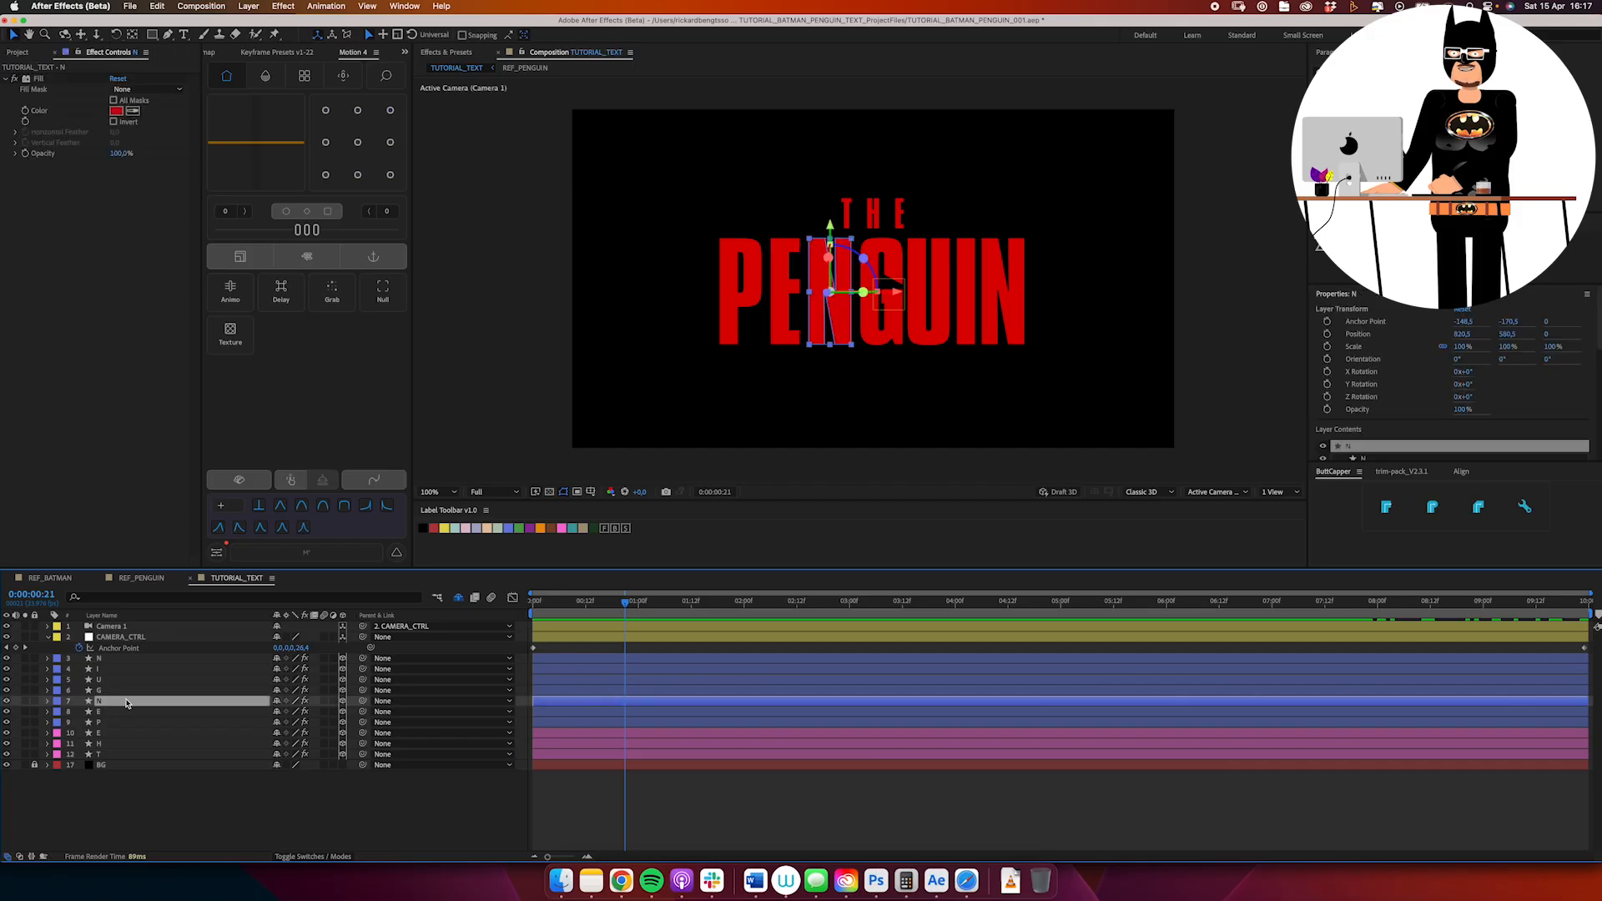
{"action": "left_click", "coordinate": [867, 334]}
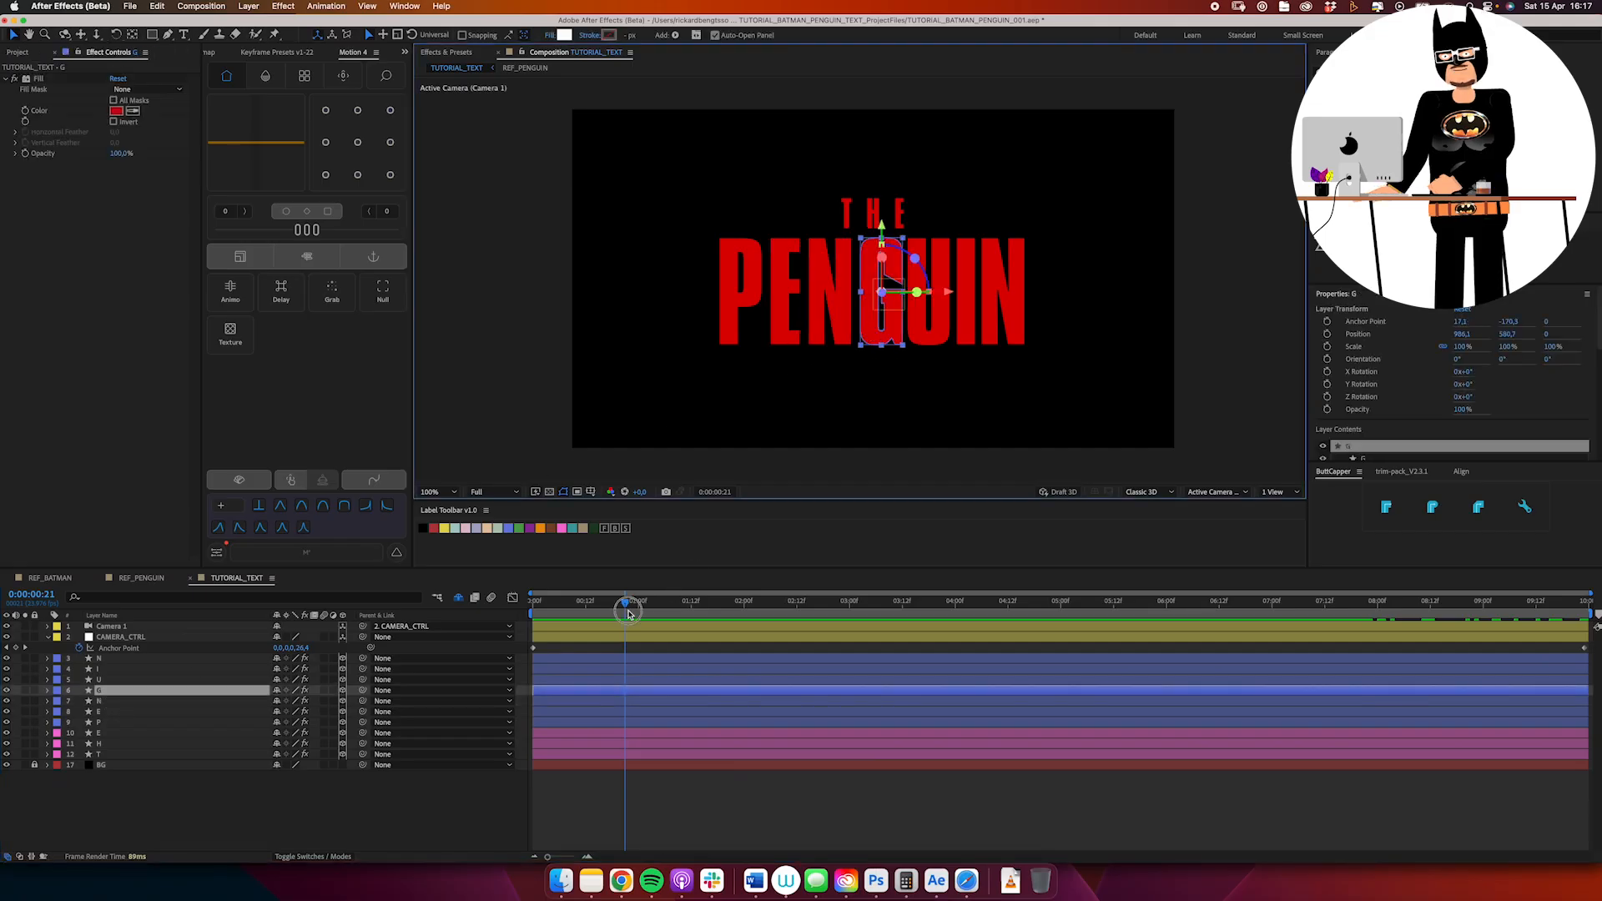
{"action": "left_click_drag", "start_coordinate": [629, 615], "coordinate": [641, 617]}
{"action": "key", "text": "p"}
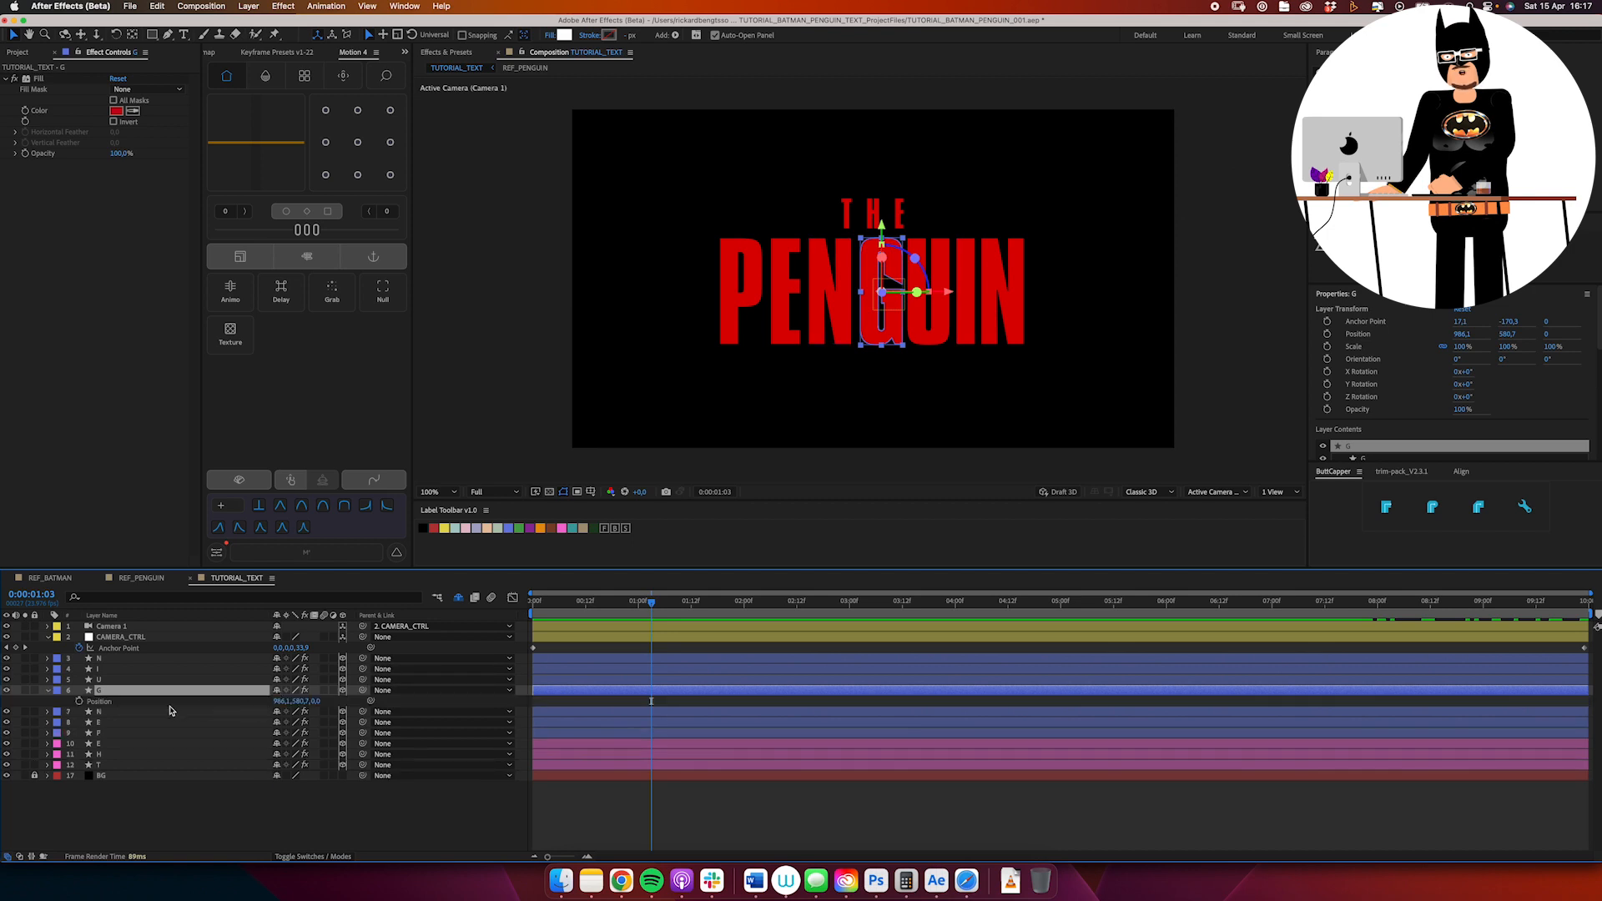
{"action": "left_click", "coordinate": [79, 702]}
{"action": "left_click", "coordinate": [31, 594]}
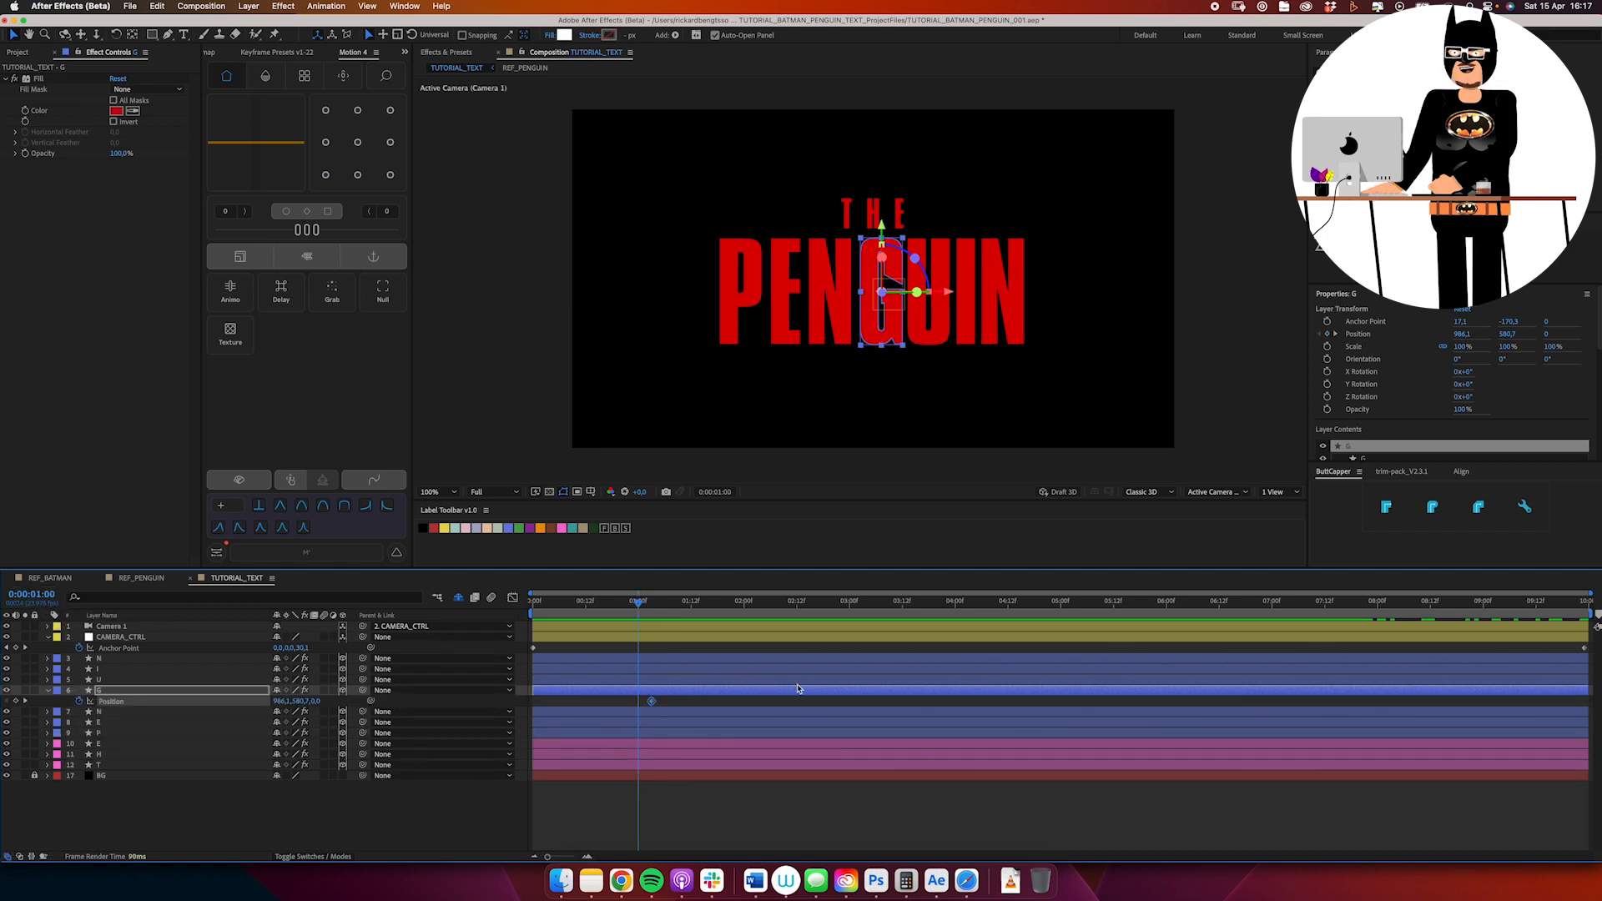
{"action": "left_click_drag", "start_coordinate": [650, 703], "coordinate": [639, 702]}
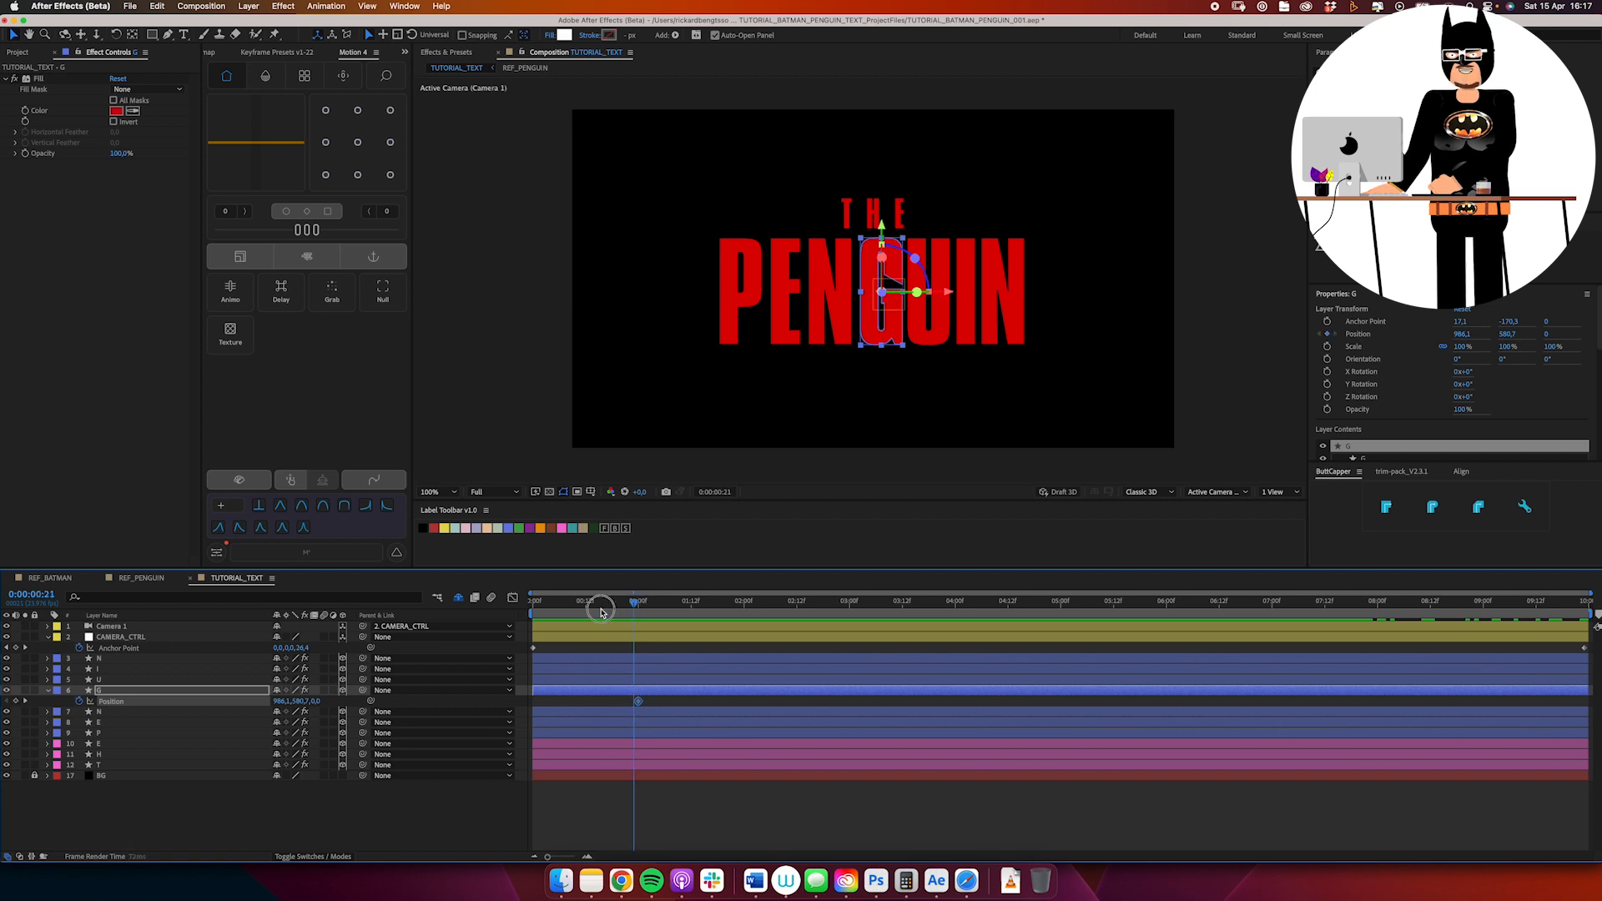
{"action": "left_click_drag", "start_coordinate": [601, 611], "coordinate": [154, 759]}
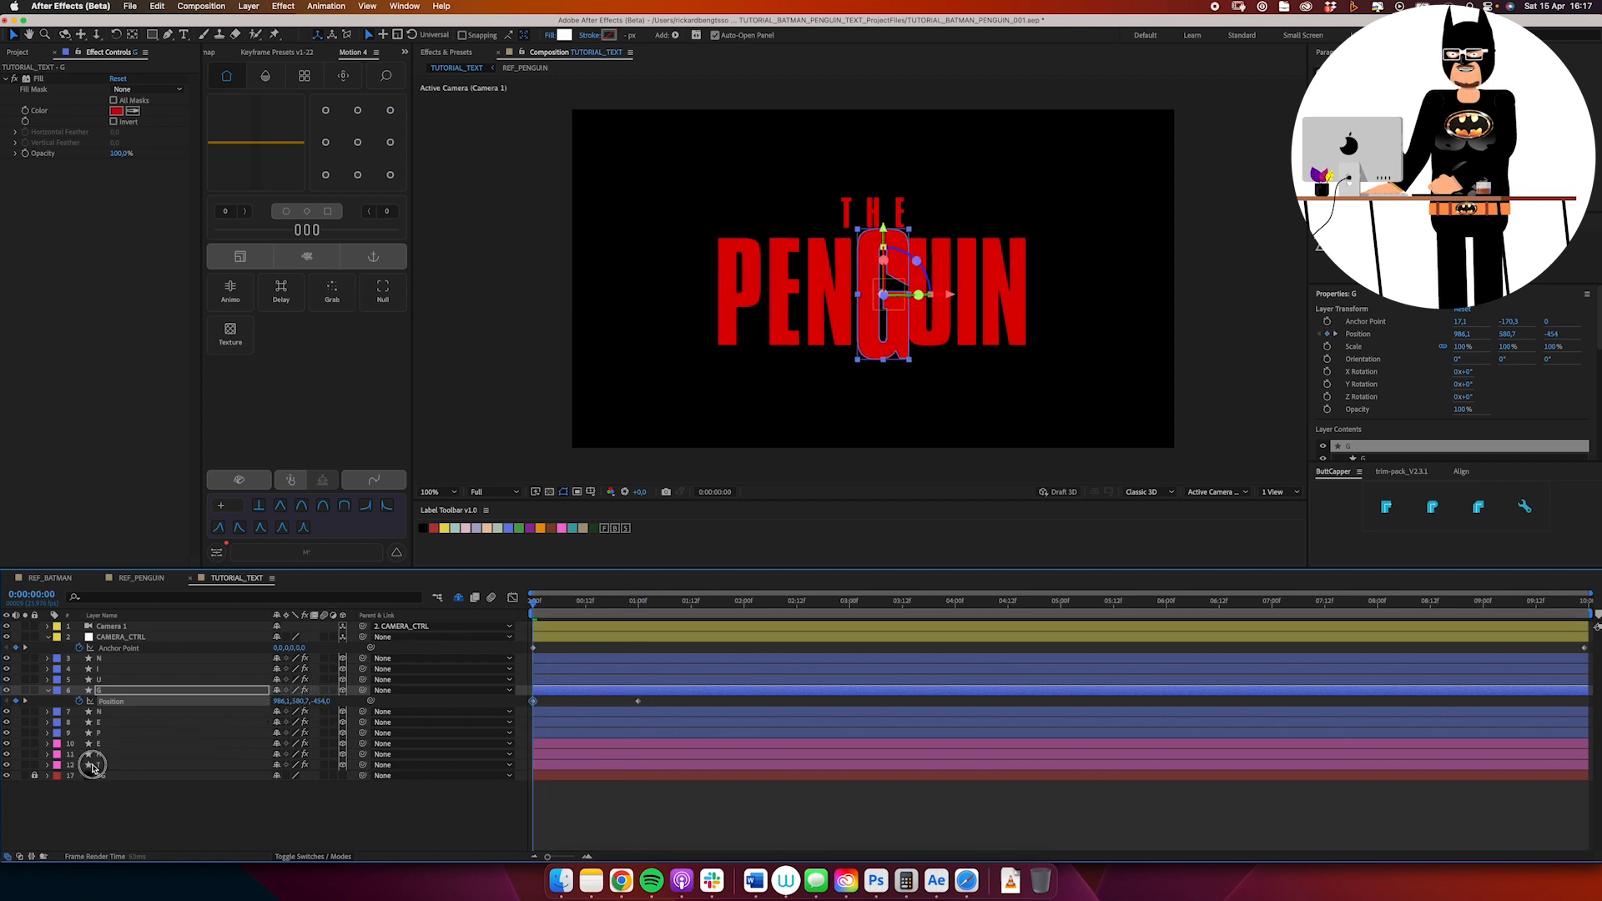
Step: Apply Easy Ease to the G layer's Position keyframe at 0:00:01:00, smooth its speed curve, and preview the letter's movement
{"action": "left_click_drag", "start_coordinate": [611, 697], "coordinate": [652, 710]}
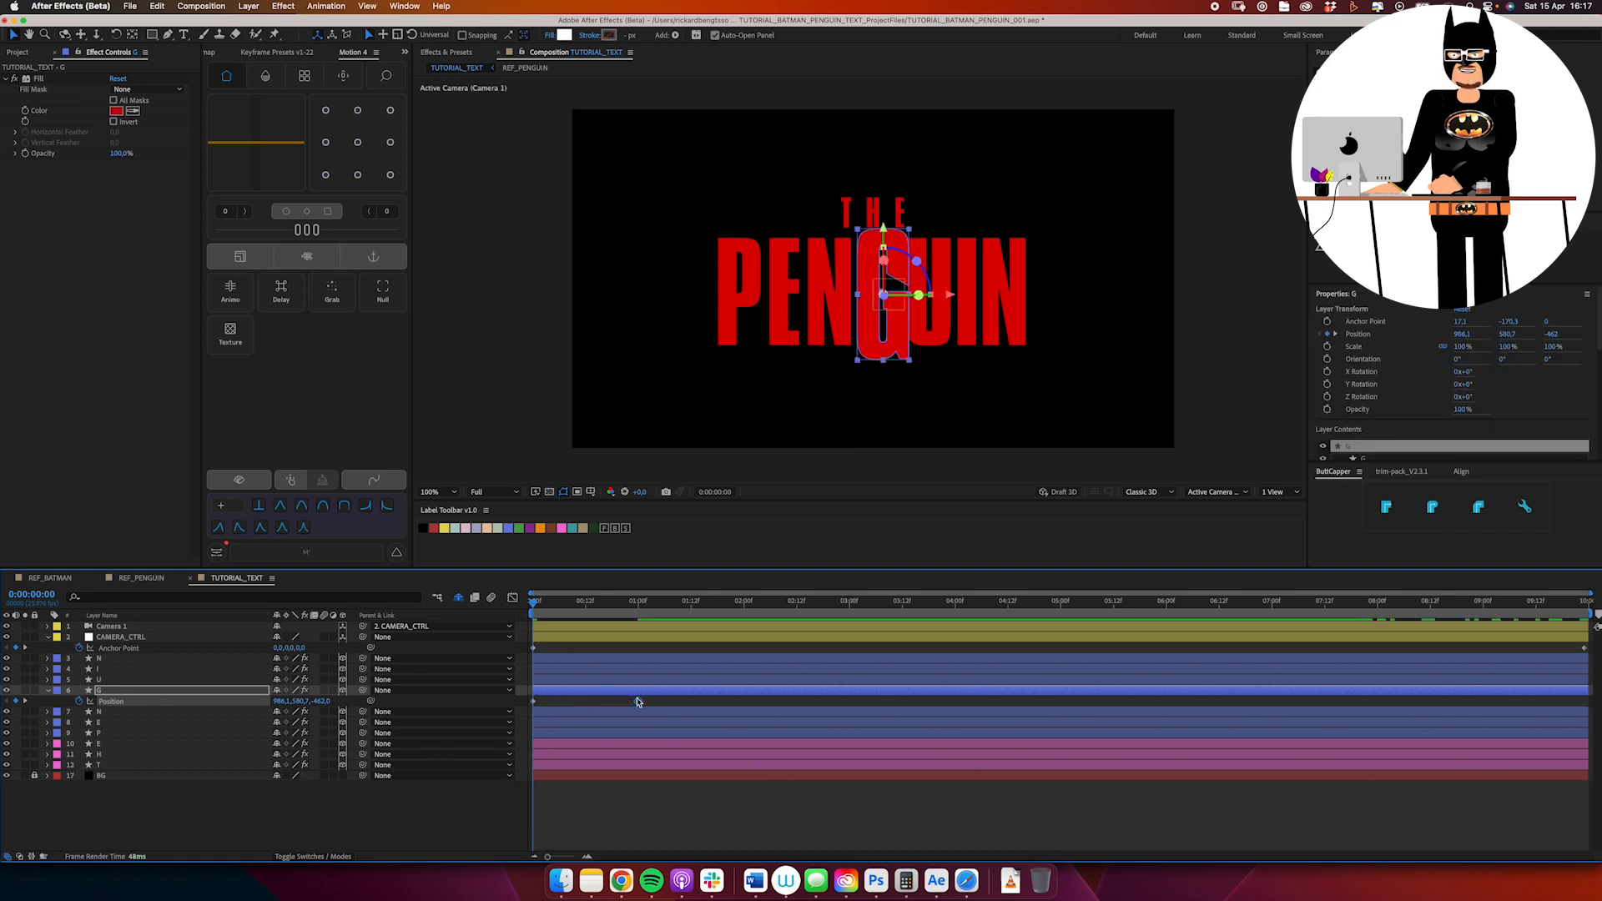
{"action": "right_click", "coordinate": [638, 704]}
{"action": "mouse_move", "coordinate": [684, 848]}
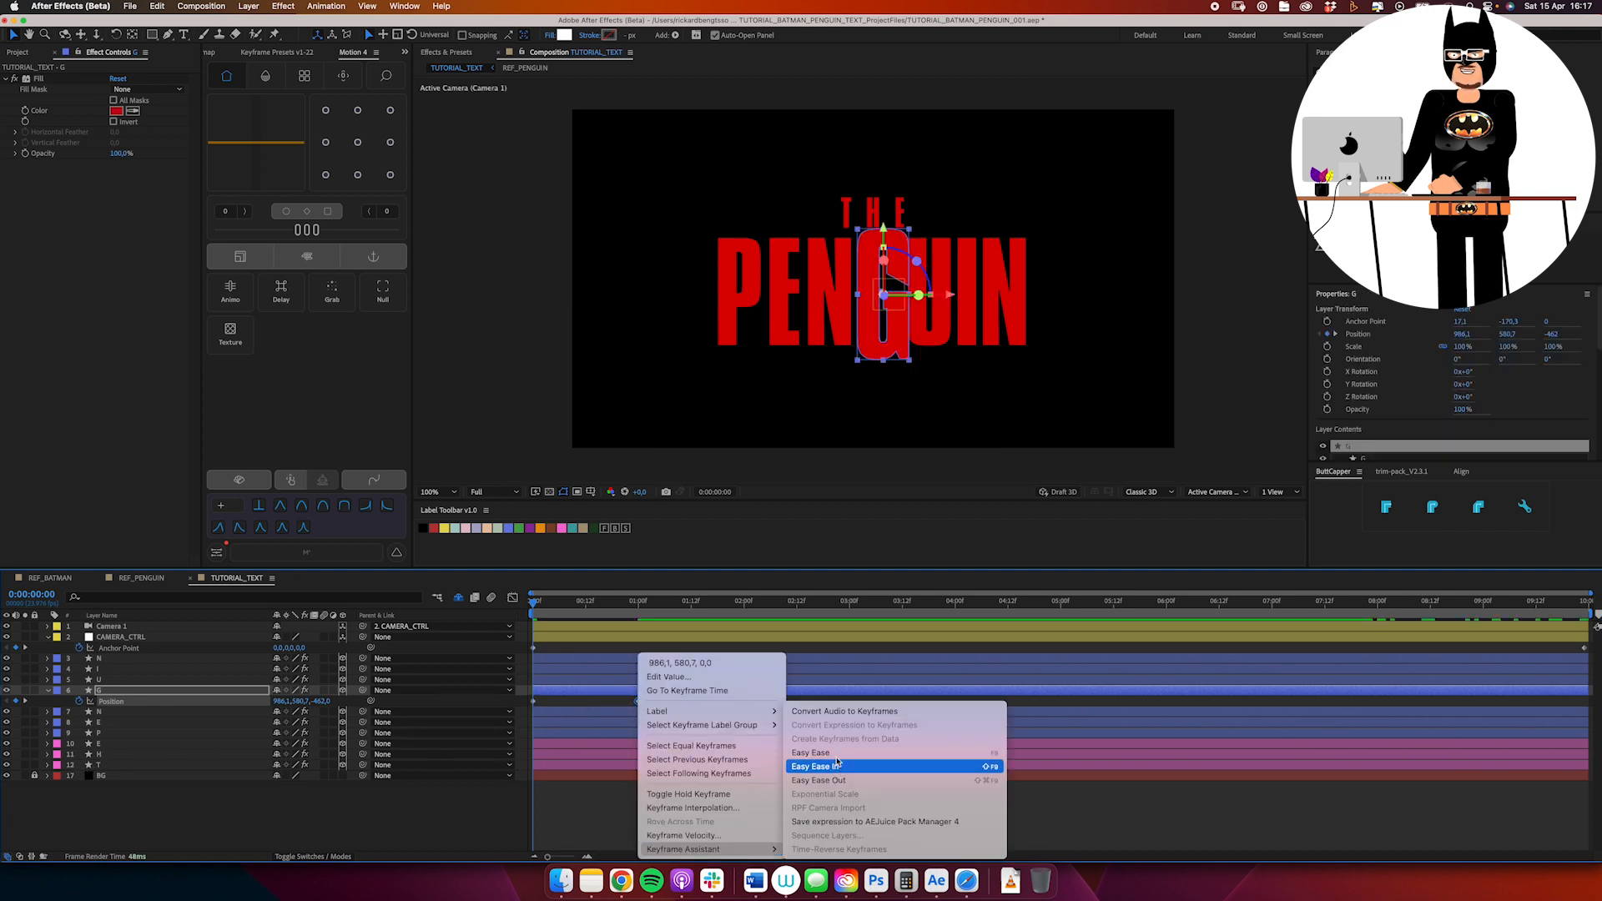
{"action": "left_click", "coordinate": [836, 755]}
{"action": "left_click", "coordinate": [513, 599]}
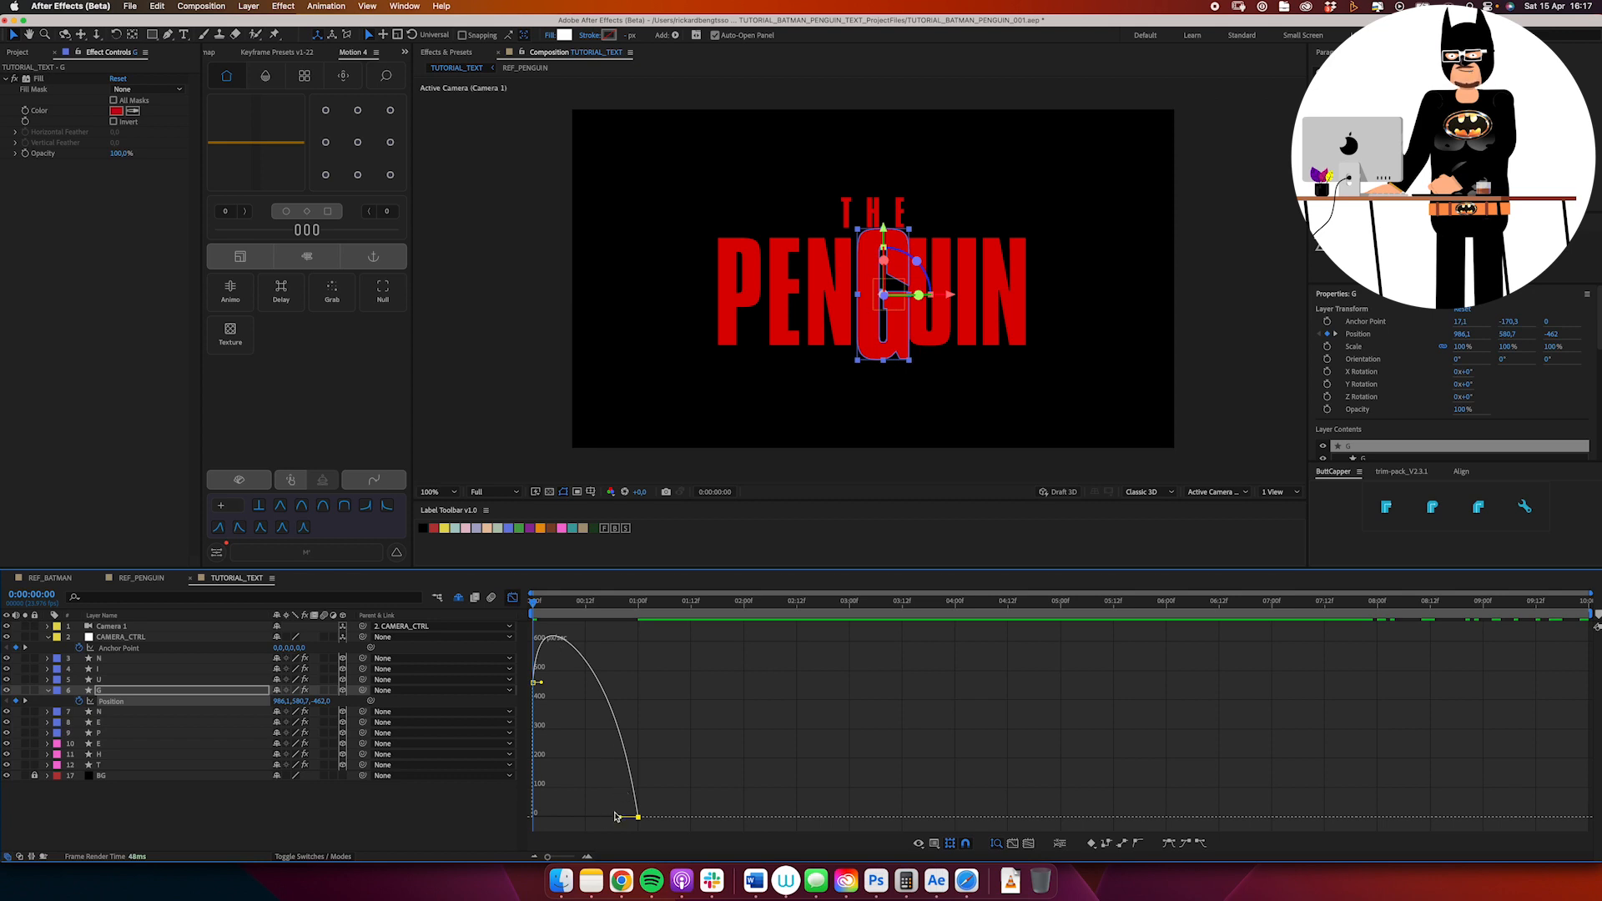
{"action": "left_click", "coordinate": [618, 817]}
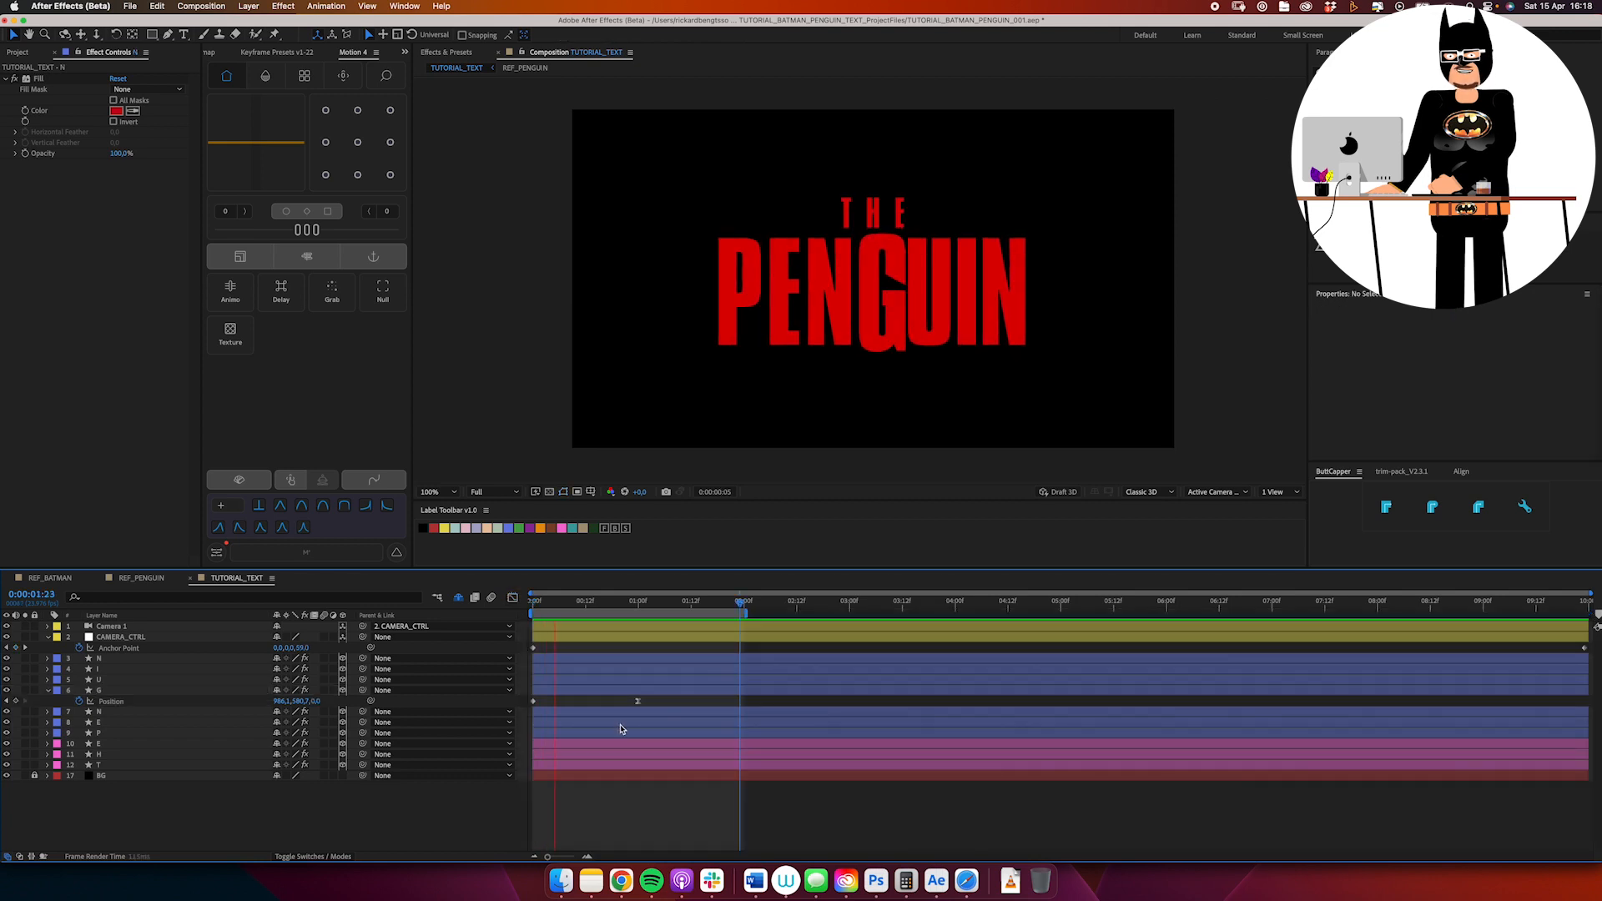
{"action": "key", "text": "space"}
Step: Check the letter depths in REF_PENGUIN, and set the G layer's Z position to -500 at the start of TUTORIAL_TEXT
{"action": "left_click", "coordinate": [146, 581]}
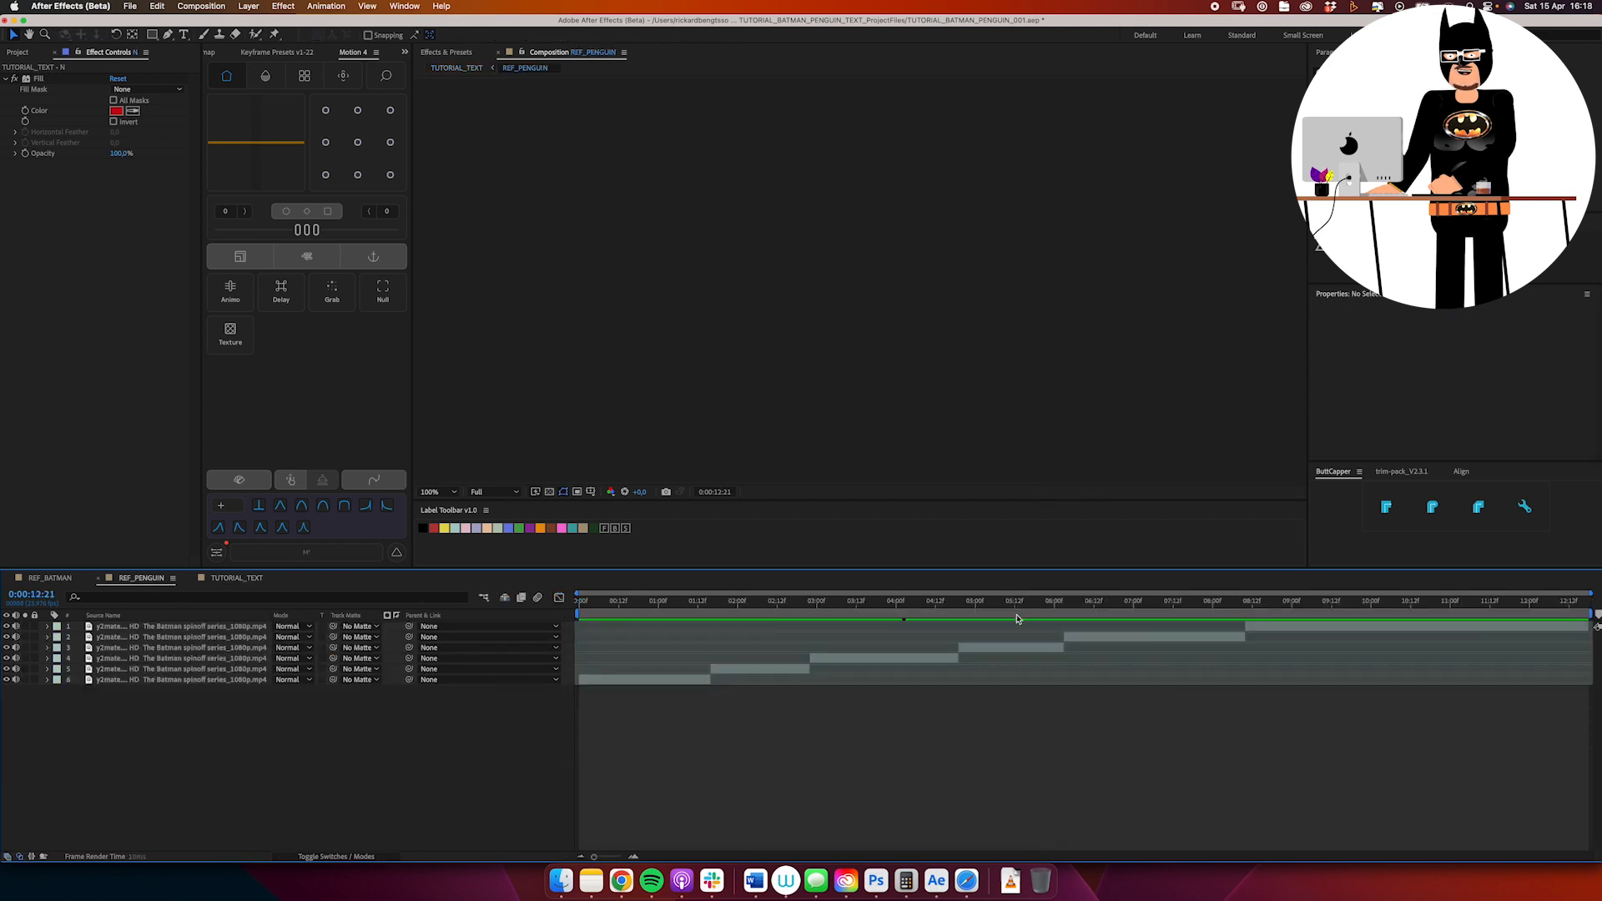
{"action": "left_click_drag", "start_coordinate": [1252, 608], "coordinate": [1341, 631]}
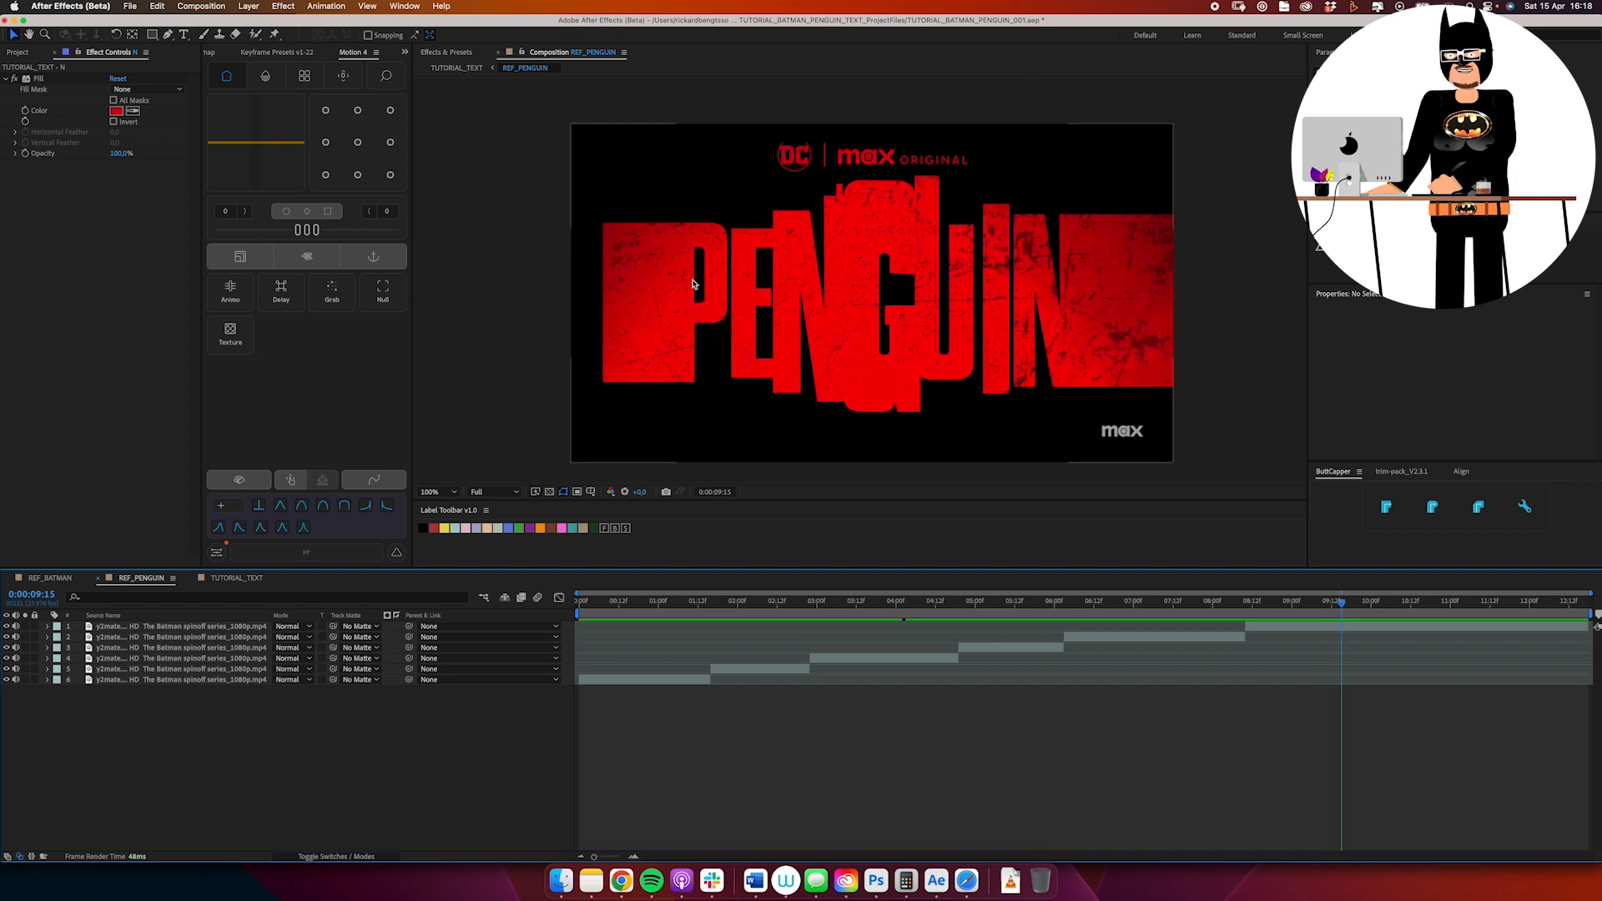
{"action": "left_click", "coordinate": [249, 578]}
{"action": "left_click_drag", "start_coordinate": [568, 604], "coordinate": [470, 631]}
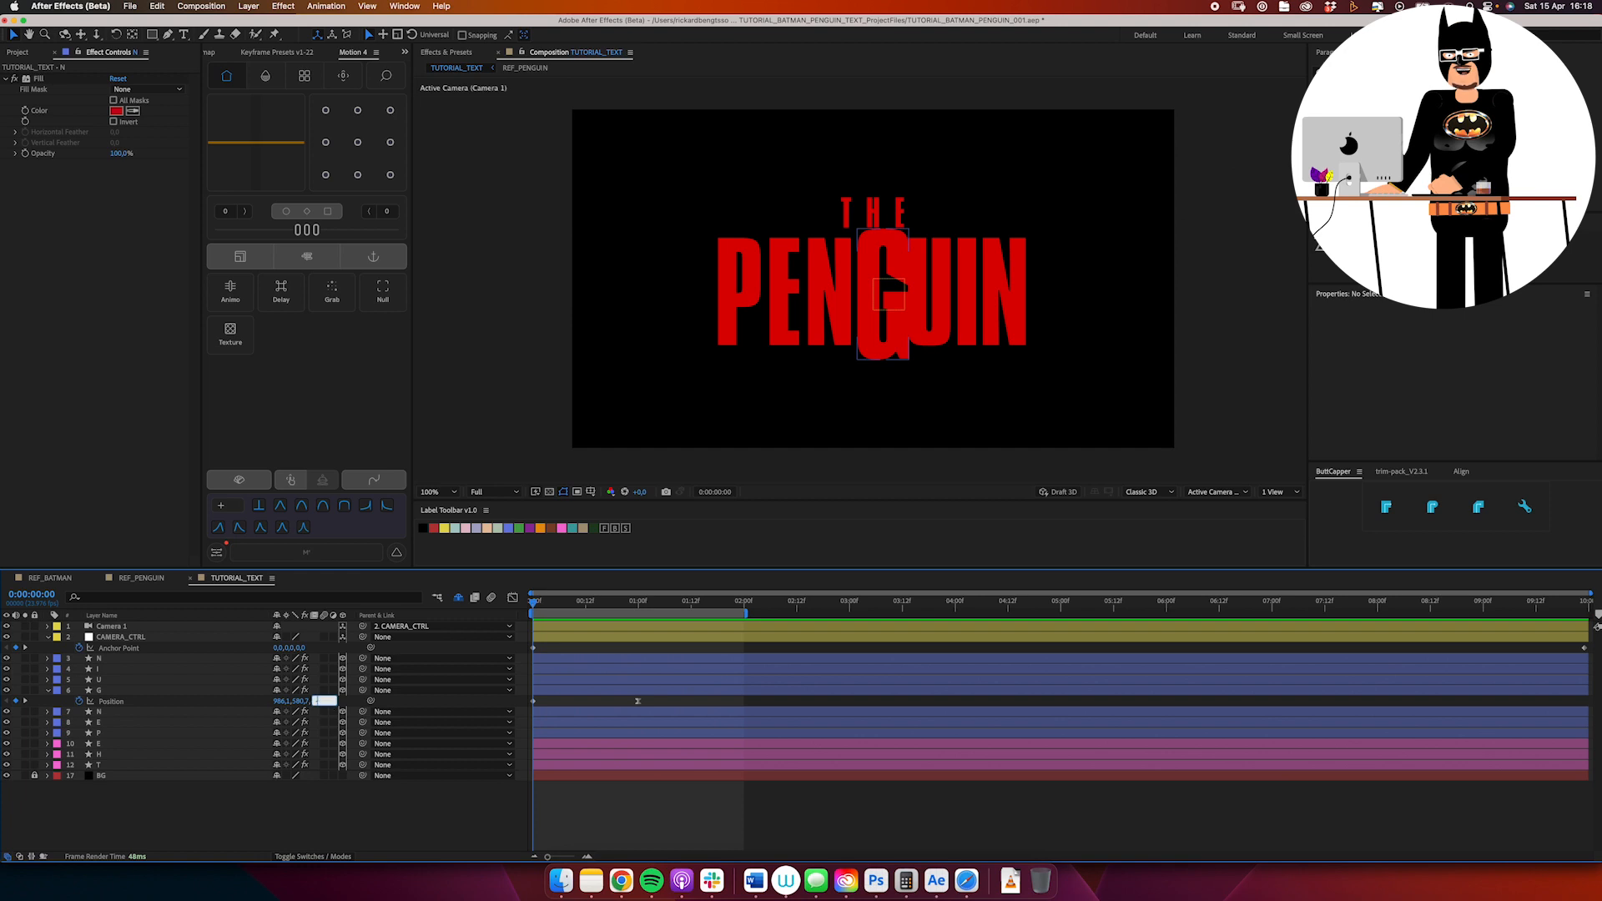
{"action": "key", "text": "Return"}
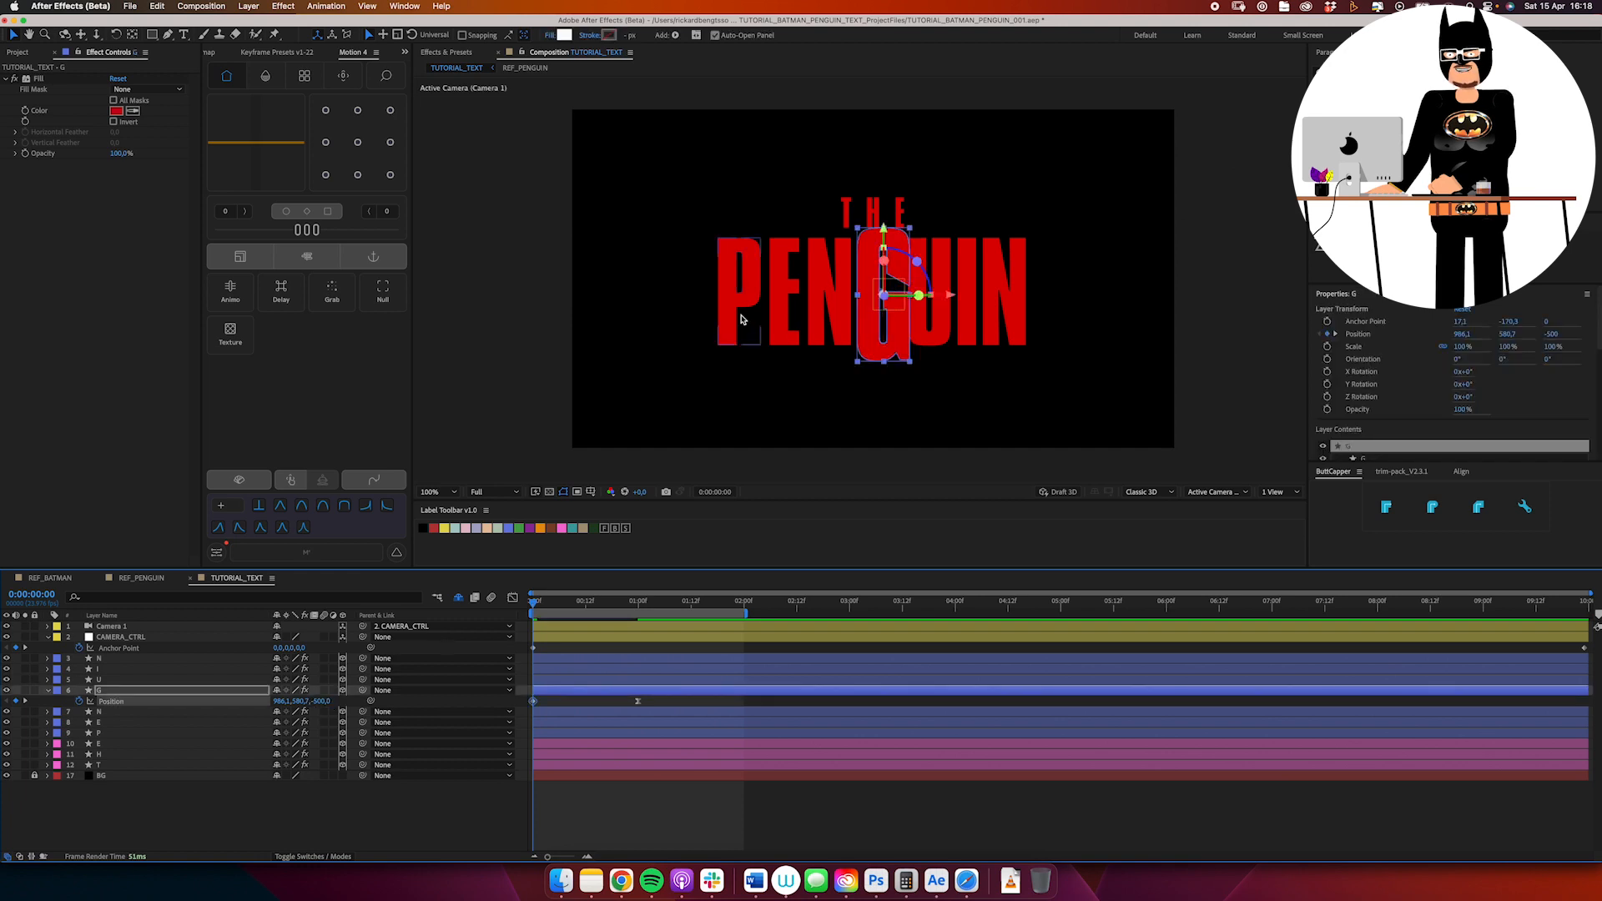
Step: Keyframe the P layer's Position at the start and 0:00:01:00, and the last N and I layers' Position at 0:00:01:00
{"action": "left_click", "coordinate": [741, 318]}
{"action": "key", "text": "alt+shift+p"}
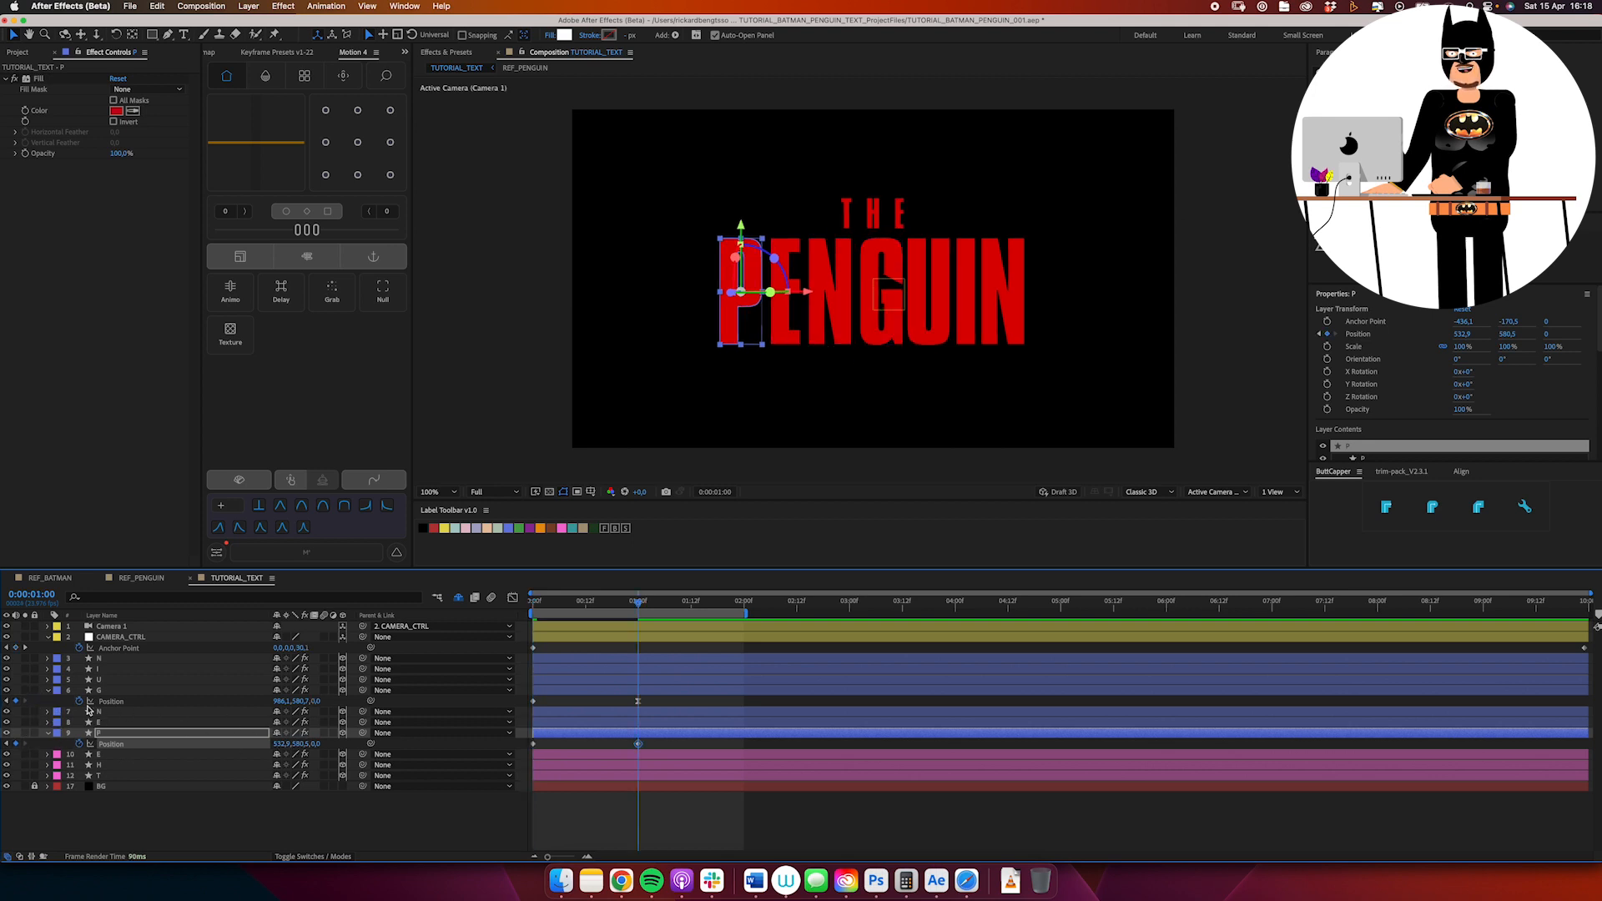
{"action": "left_click", "coordinate": [998, 296]}
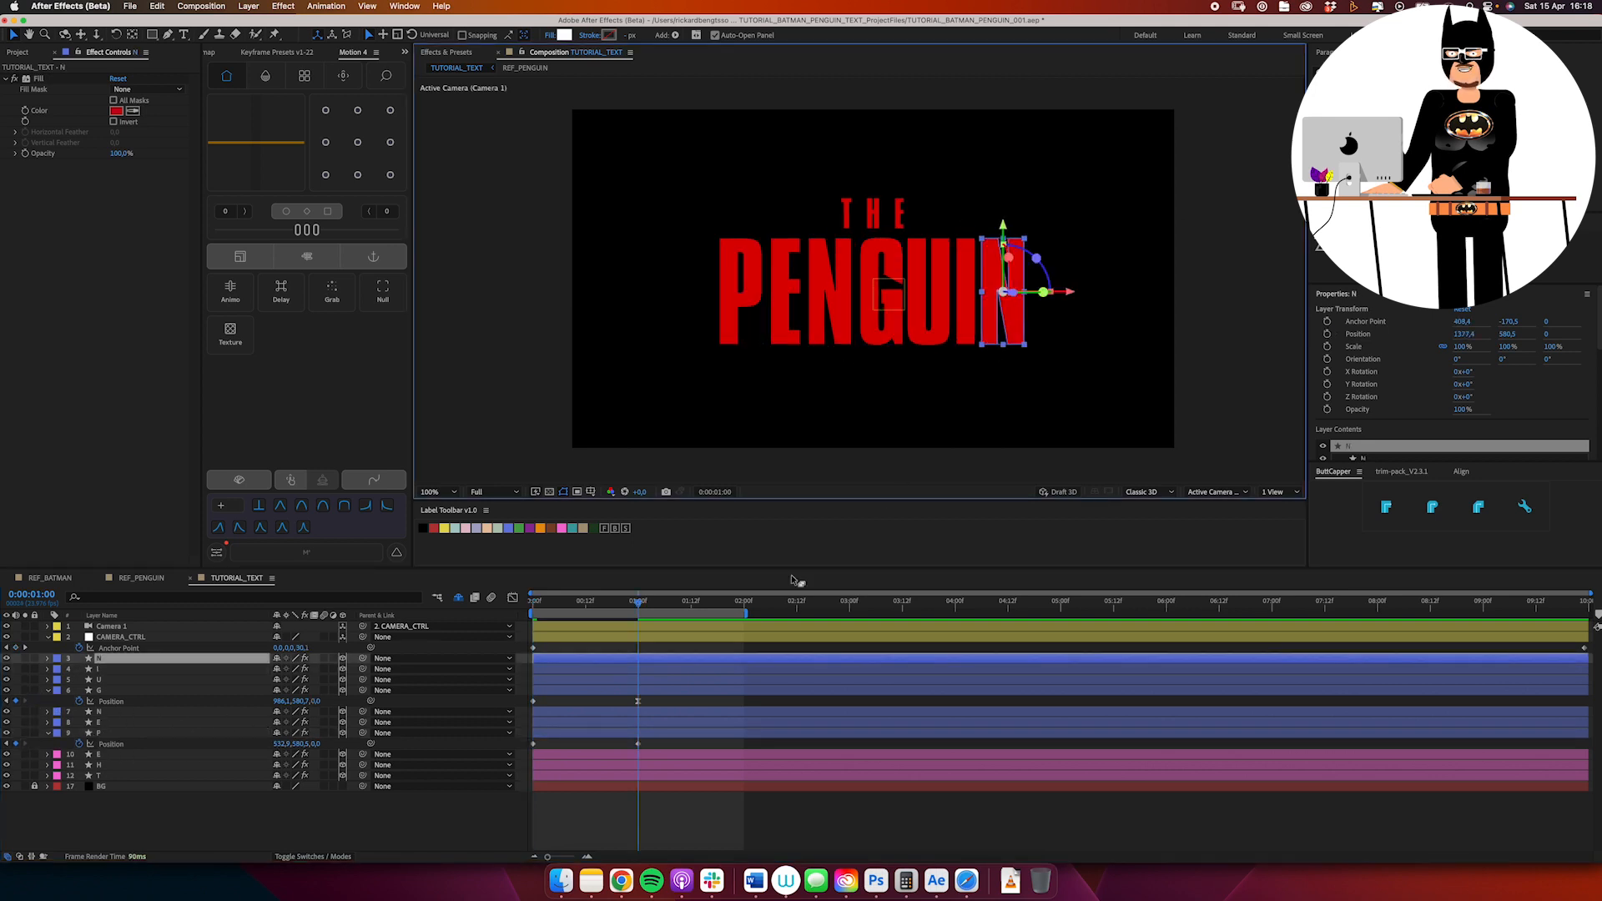
{"action": "left_click", "coordinate": [168, 670], "text": "shift"}
{"action": "key", "text": "p"}
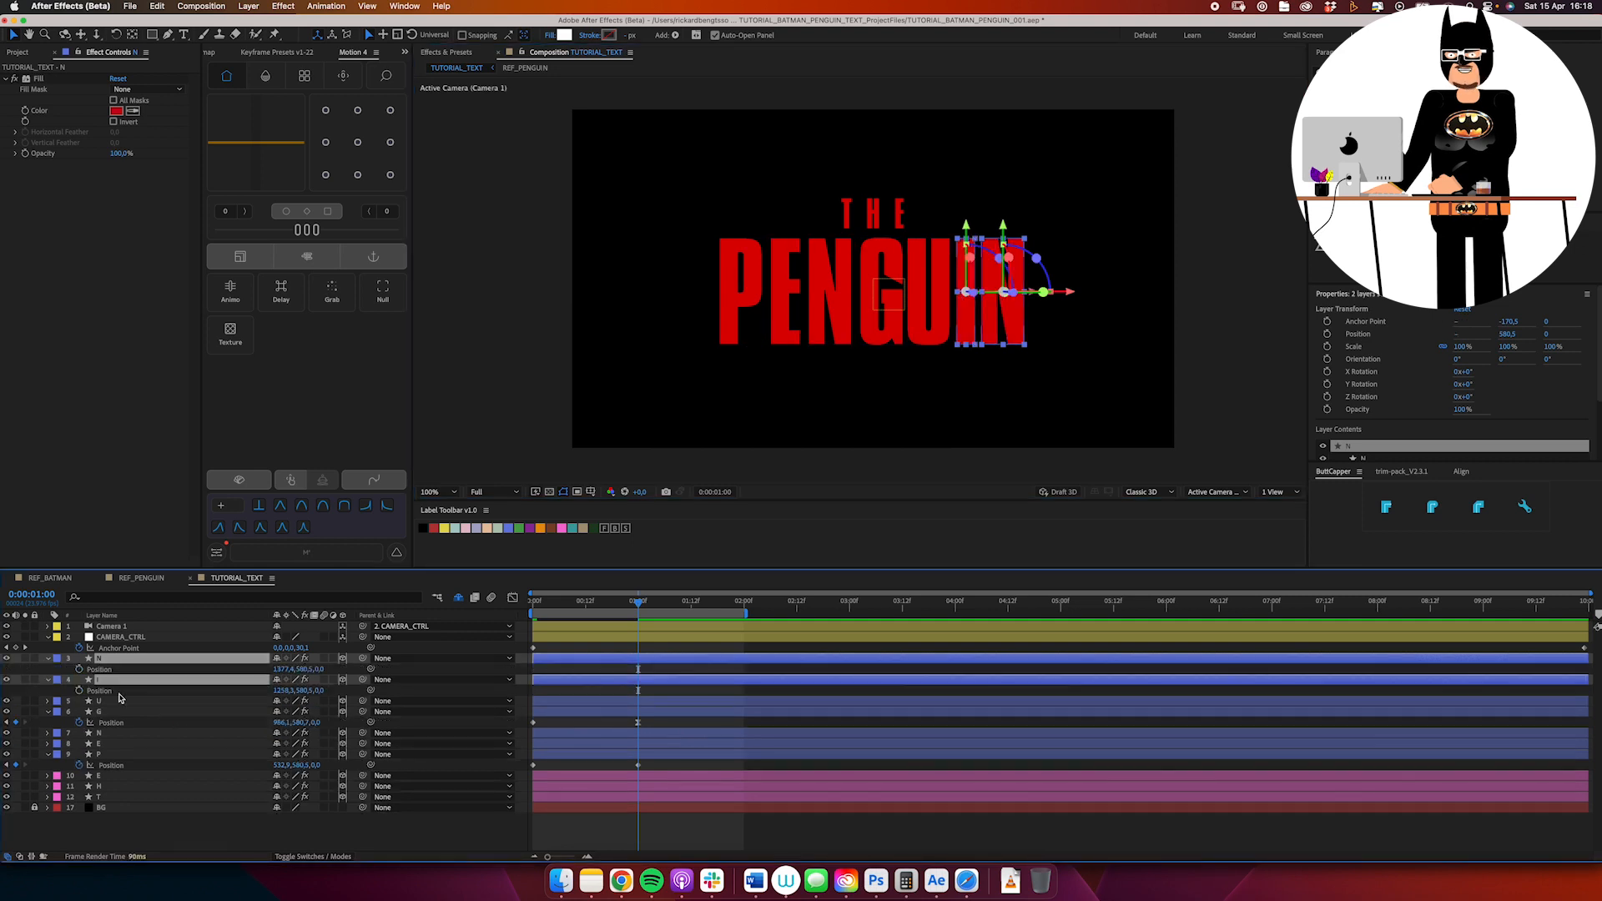
{"action": "left_click", "coordinate": [79, 670]}
{"action": "left_click", "coordinate": [79, 691]}
Step: Try a Z position of -300 for the P layer at the start, and settle on -200
{"action": "key", "text": "Home"}
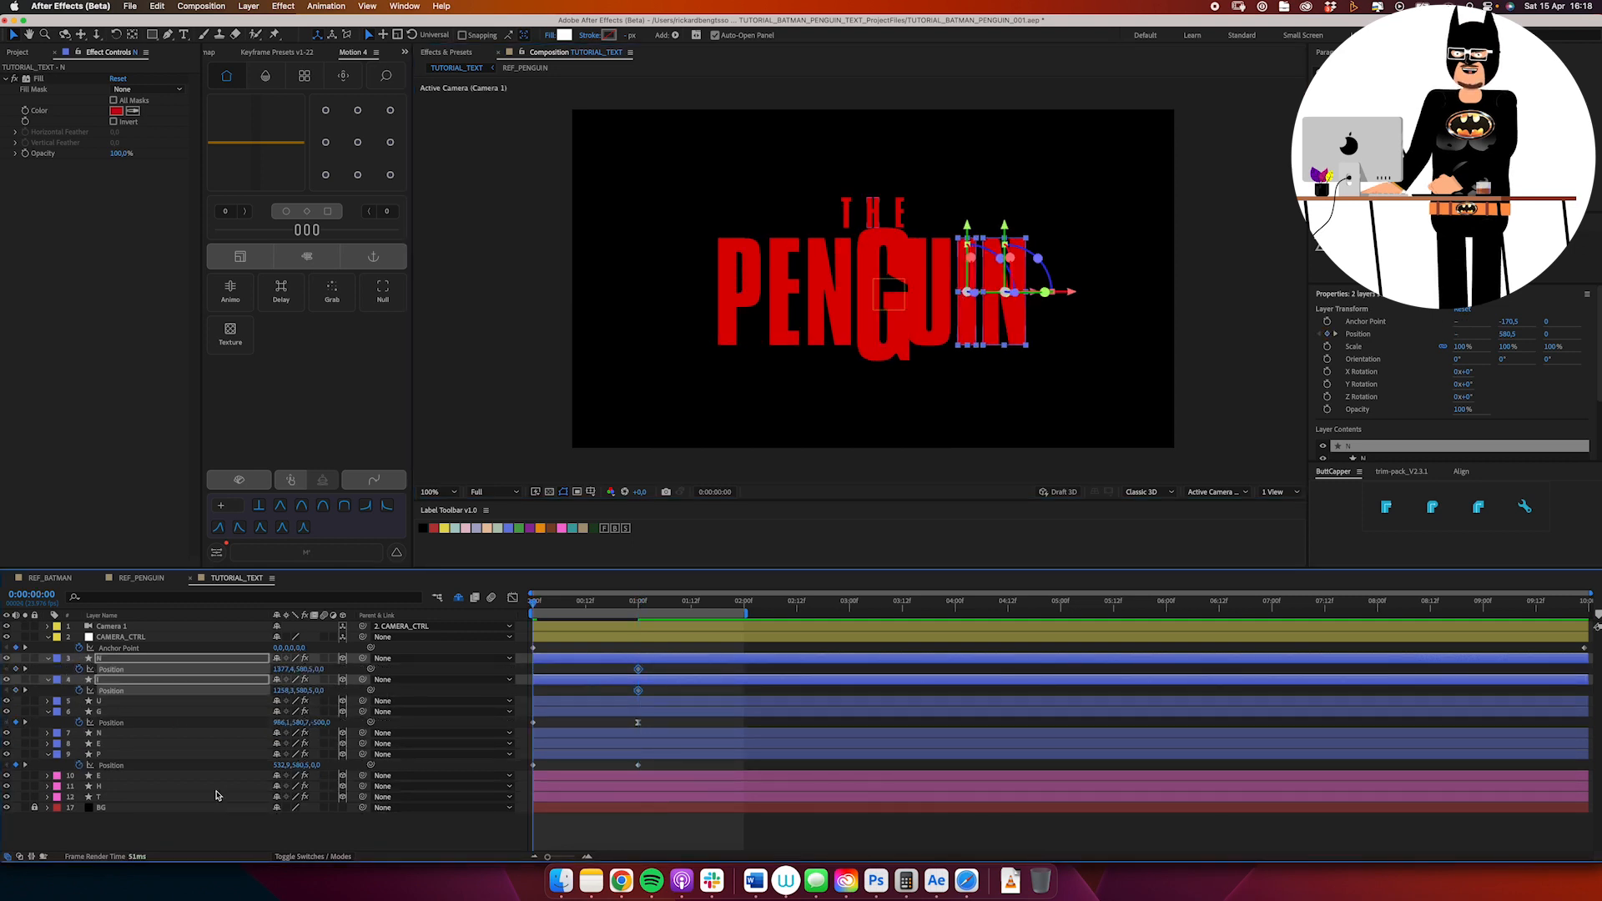
{"action": "left_click", "coordinate": [131, 756]}
{"action": "type", "text": "-3"}
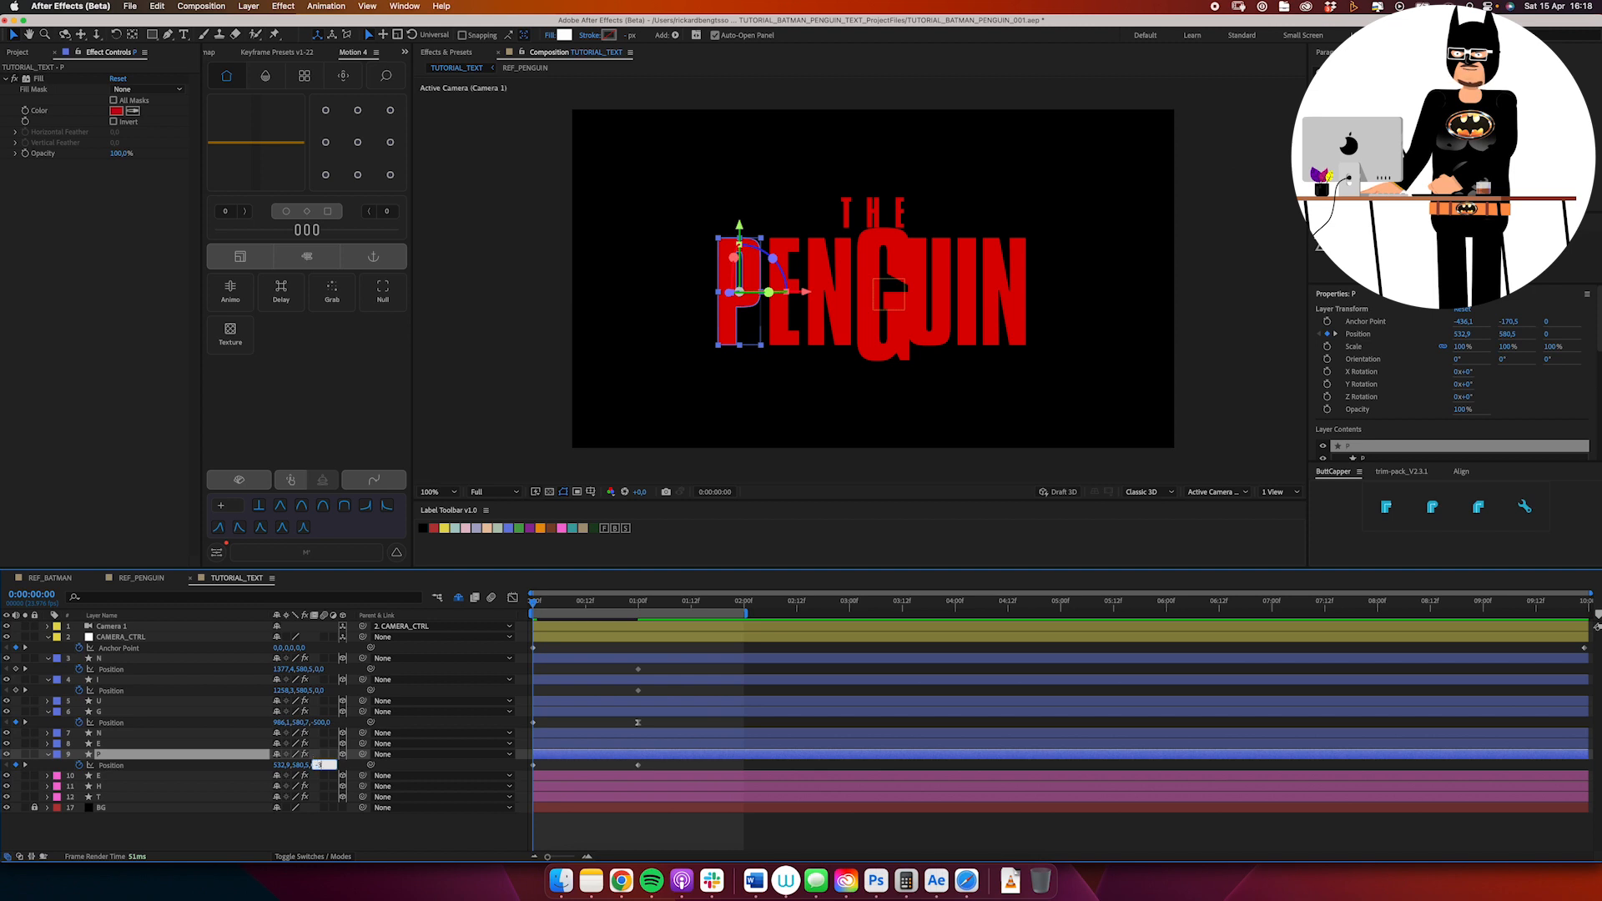
{"action": "type", "text": "00"}
{"action": "key", "text": "Return"}
{"action": "left_click", "coordinate": [465, 695]}
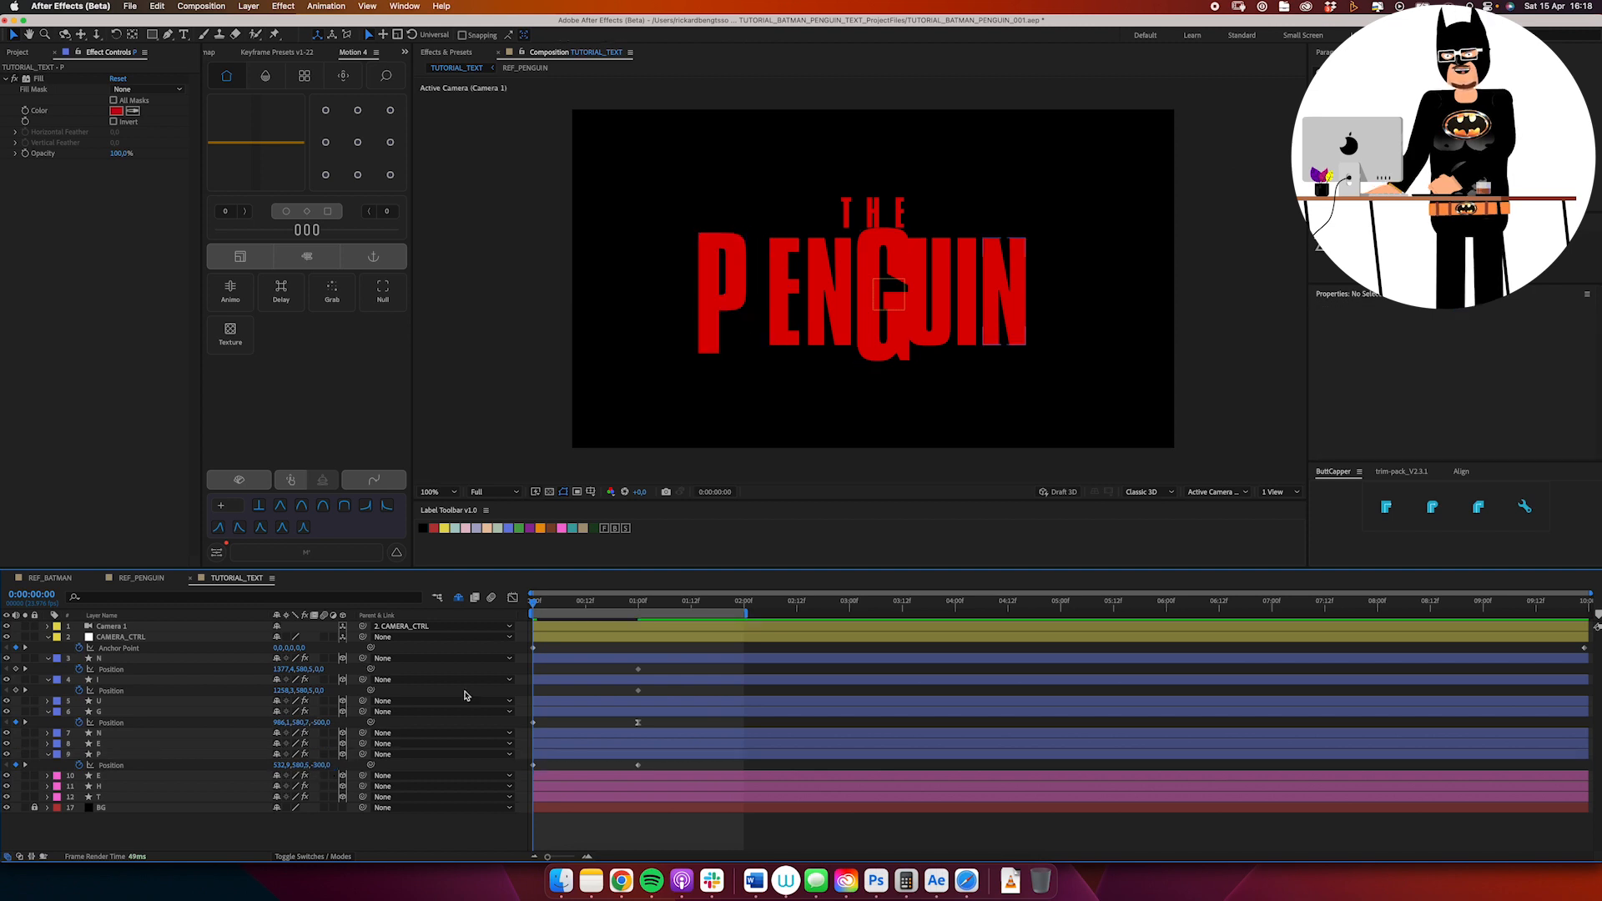
{"action": "type", "text": "-200"}
{"action": "key", "text": "Return"}
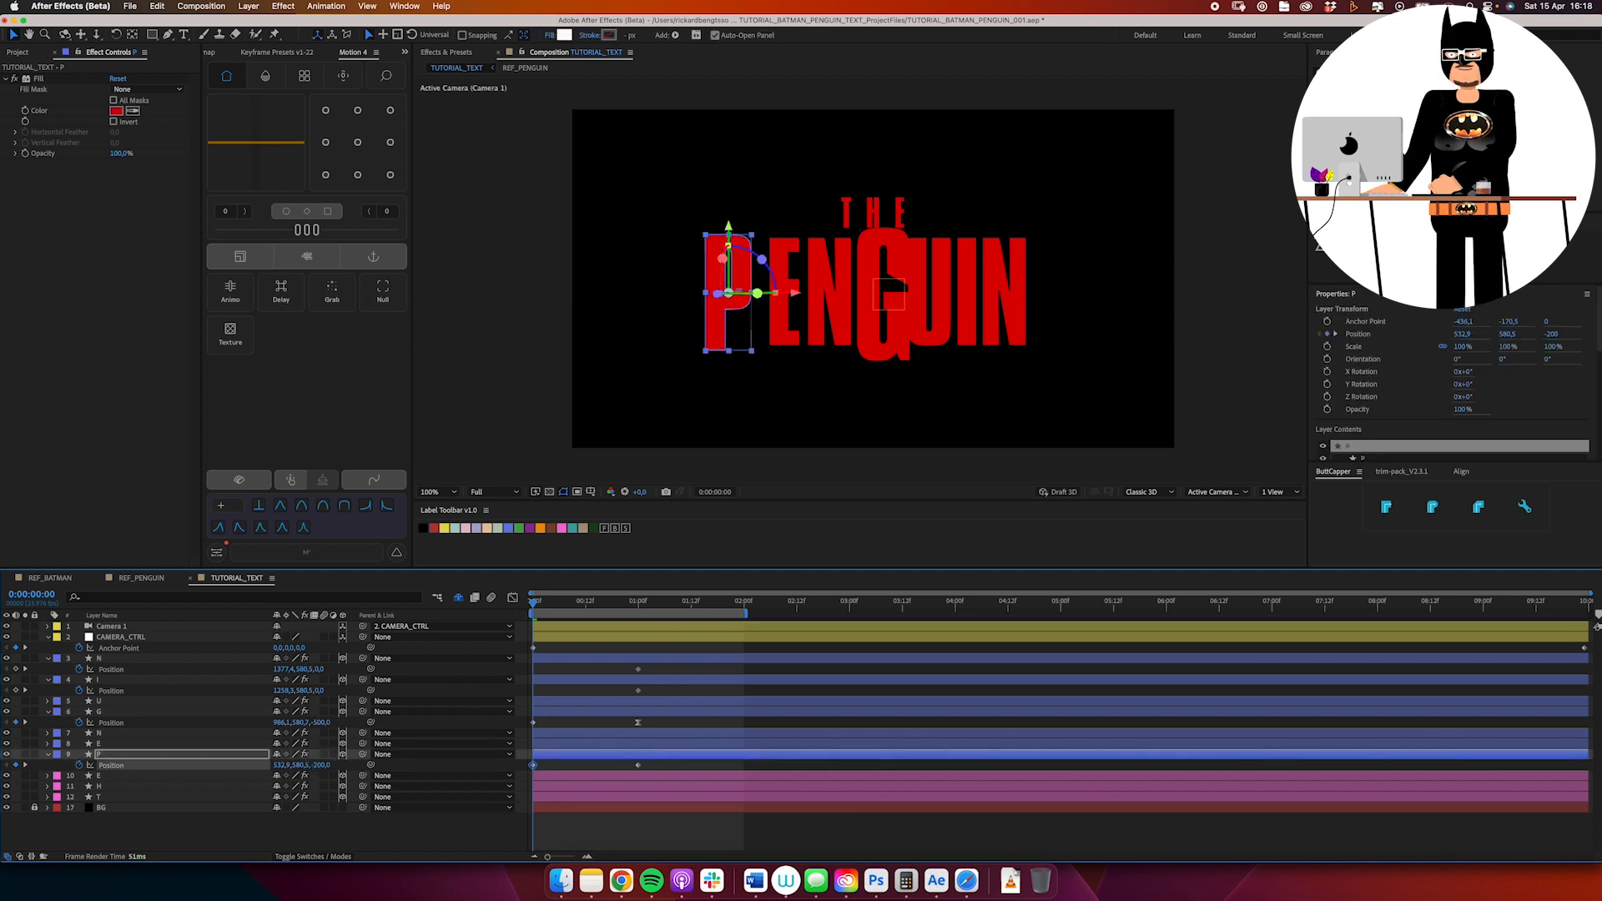
Step: At the start, set the last N layer's Z position to -200, and try -200 for the I layer before settling on -100
{"action": "left_click", "coordinate": [185, 681]}
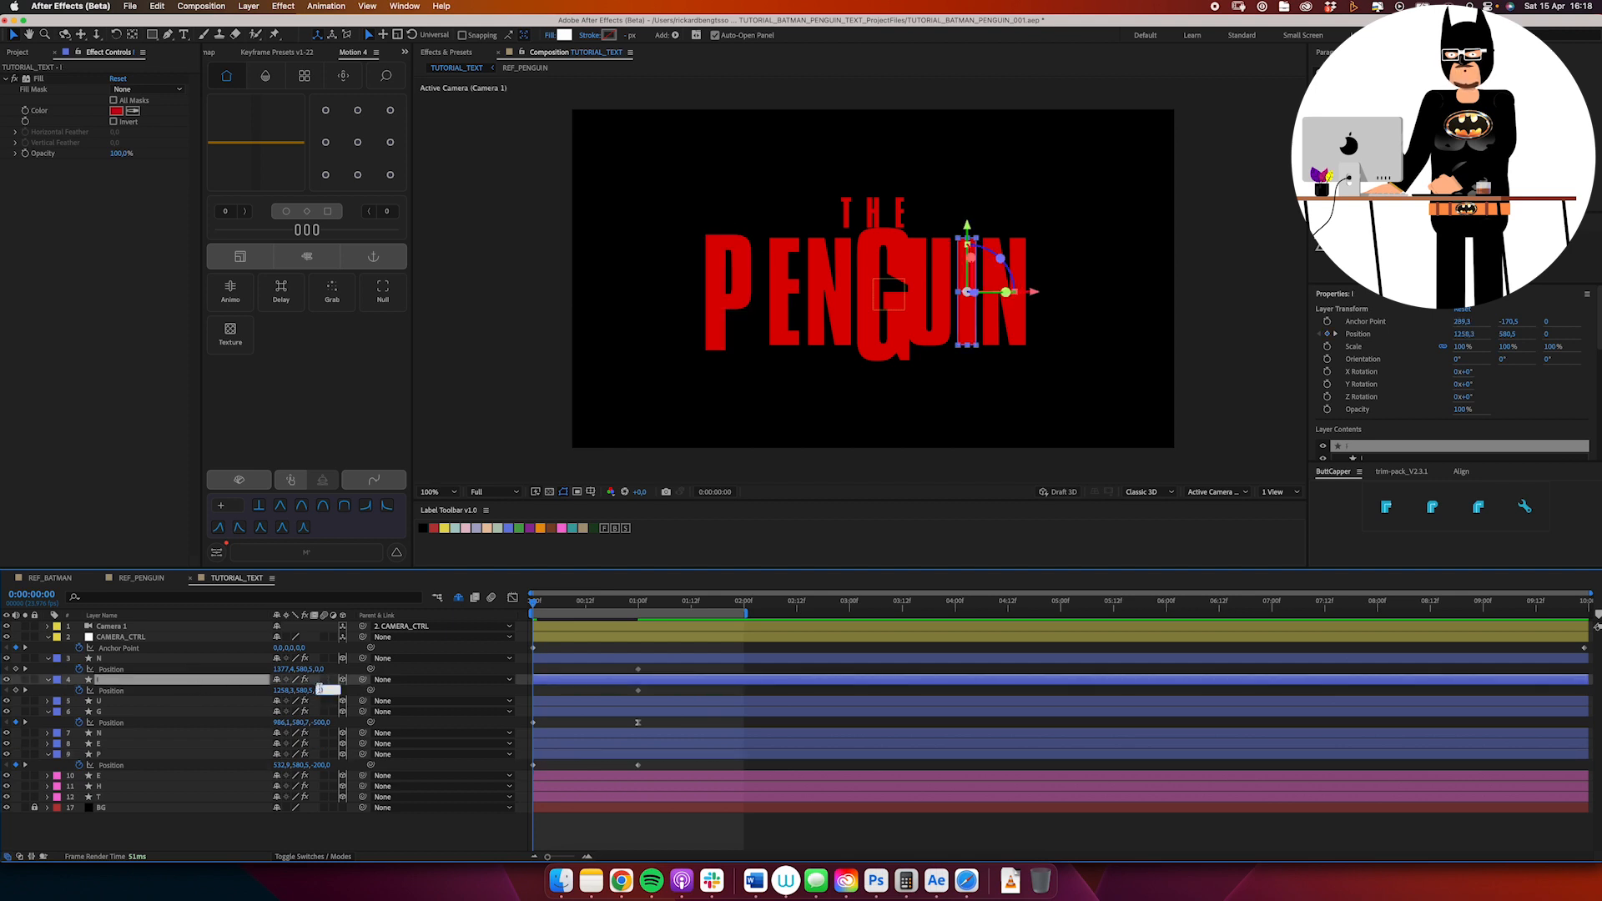
{"action": "type", "text": "-200"}
{"action": "key", "text": "Return"}
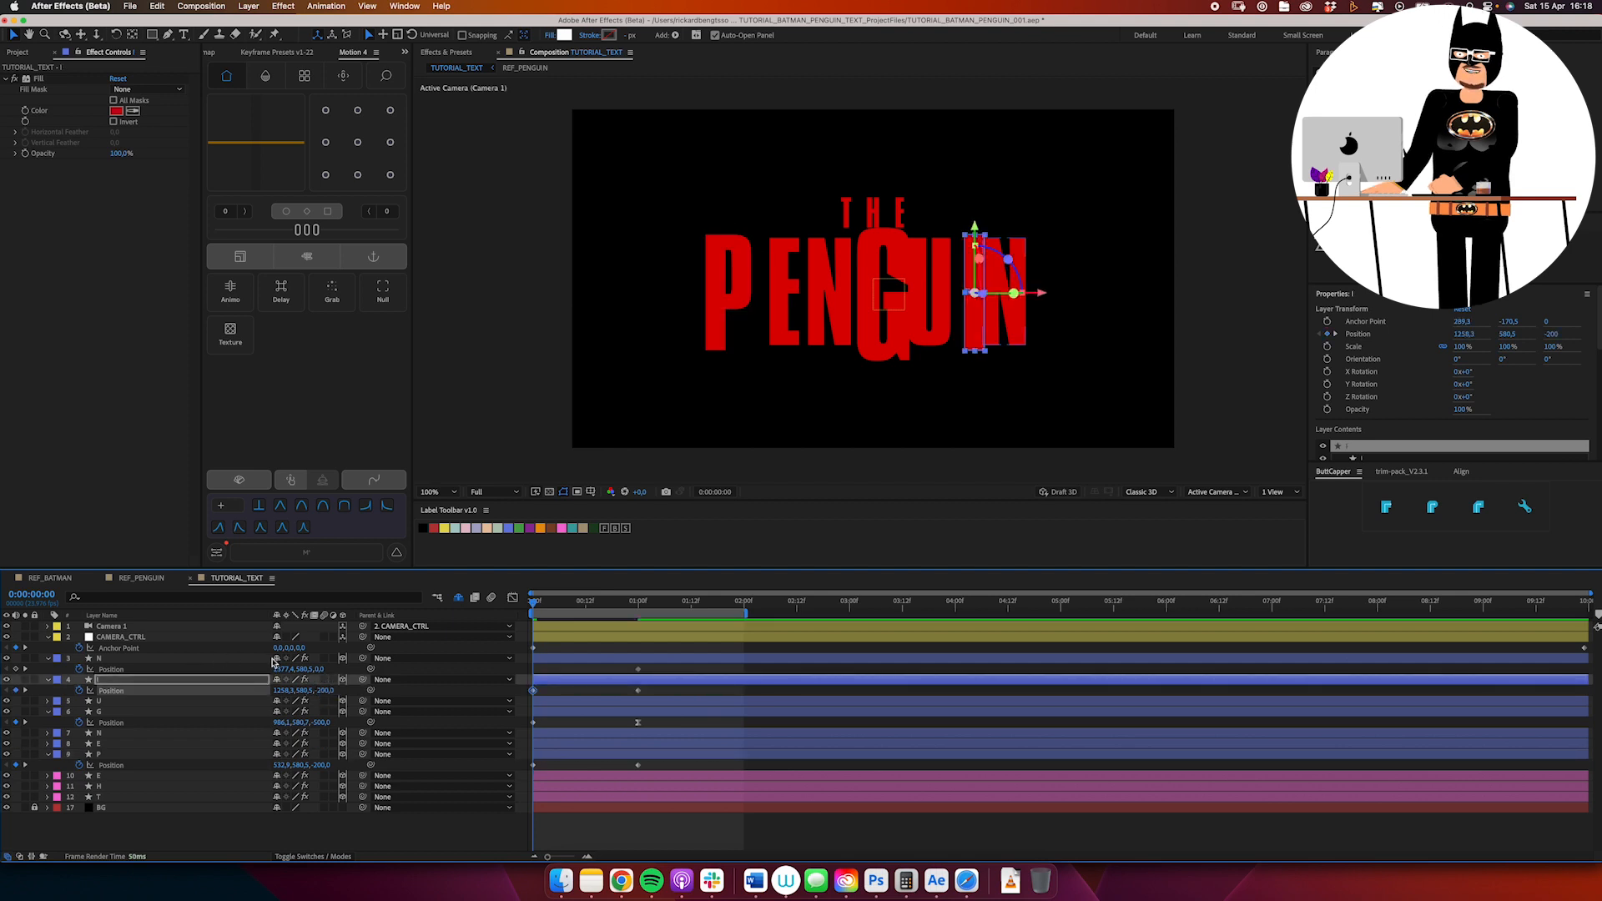
{"action": "left_click", "coordinate": [225, 660]}
{"action": "type", "text": "-2"}
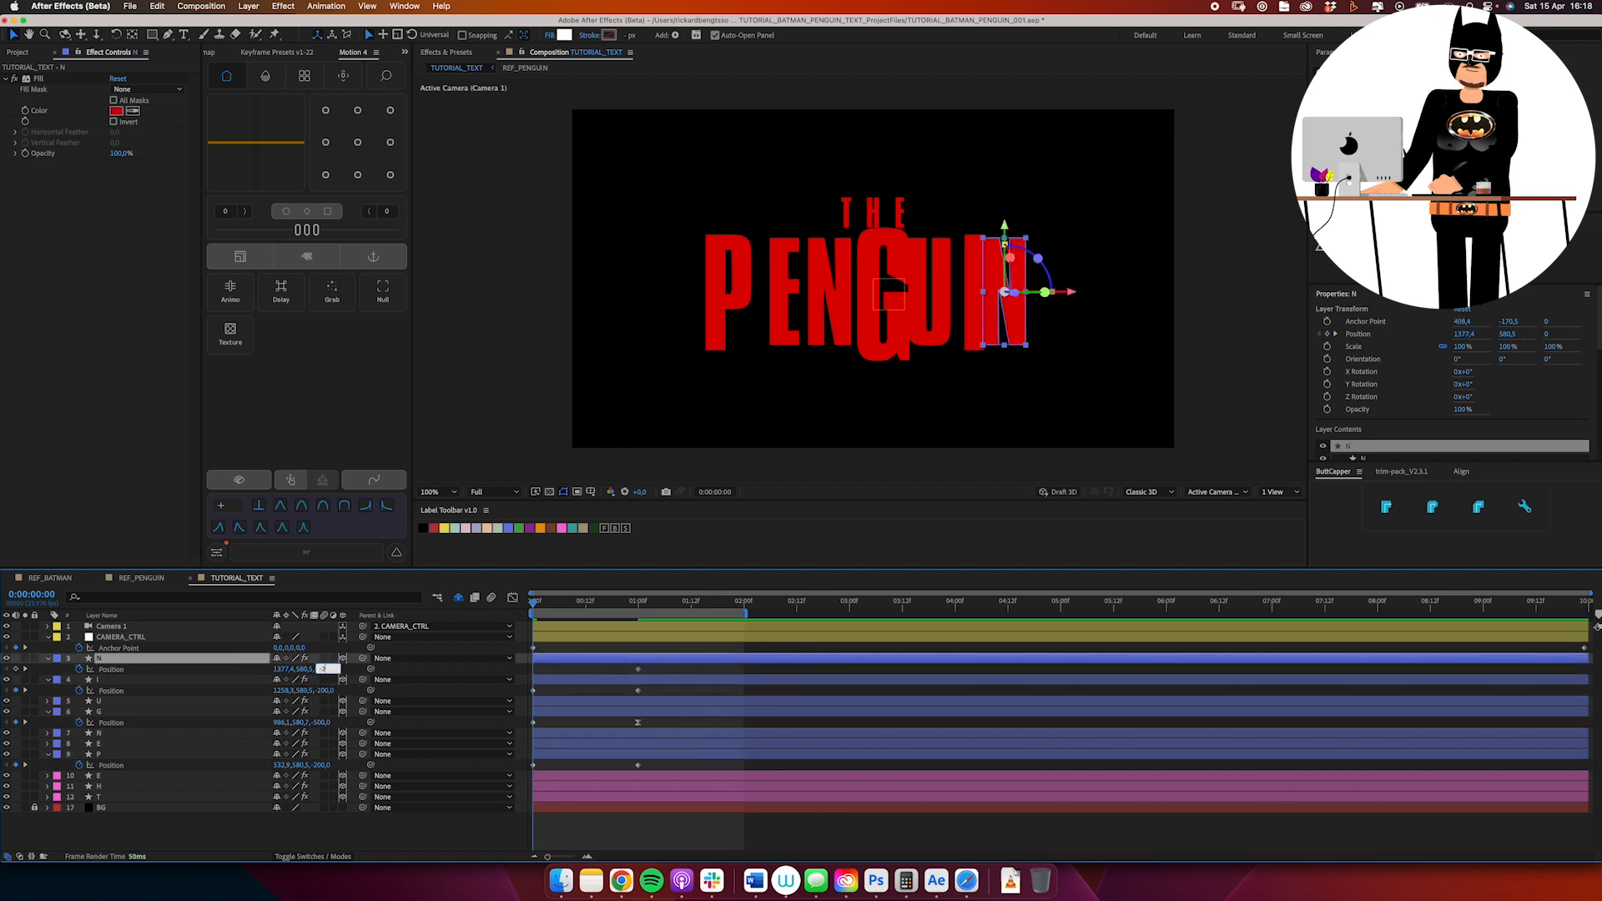
{"action": "type", "text": "00"}
{"action": "key", "text": "Return"}
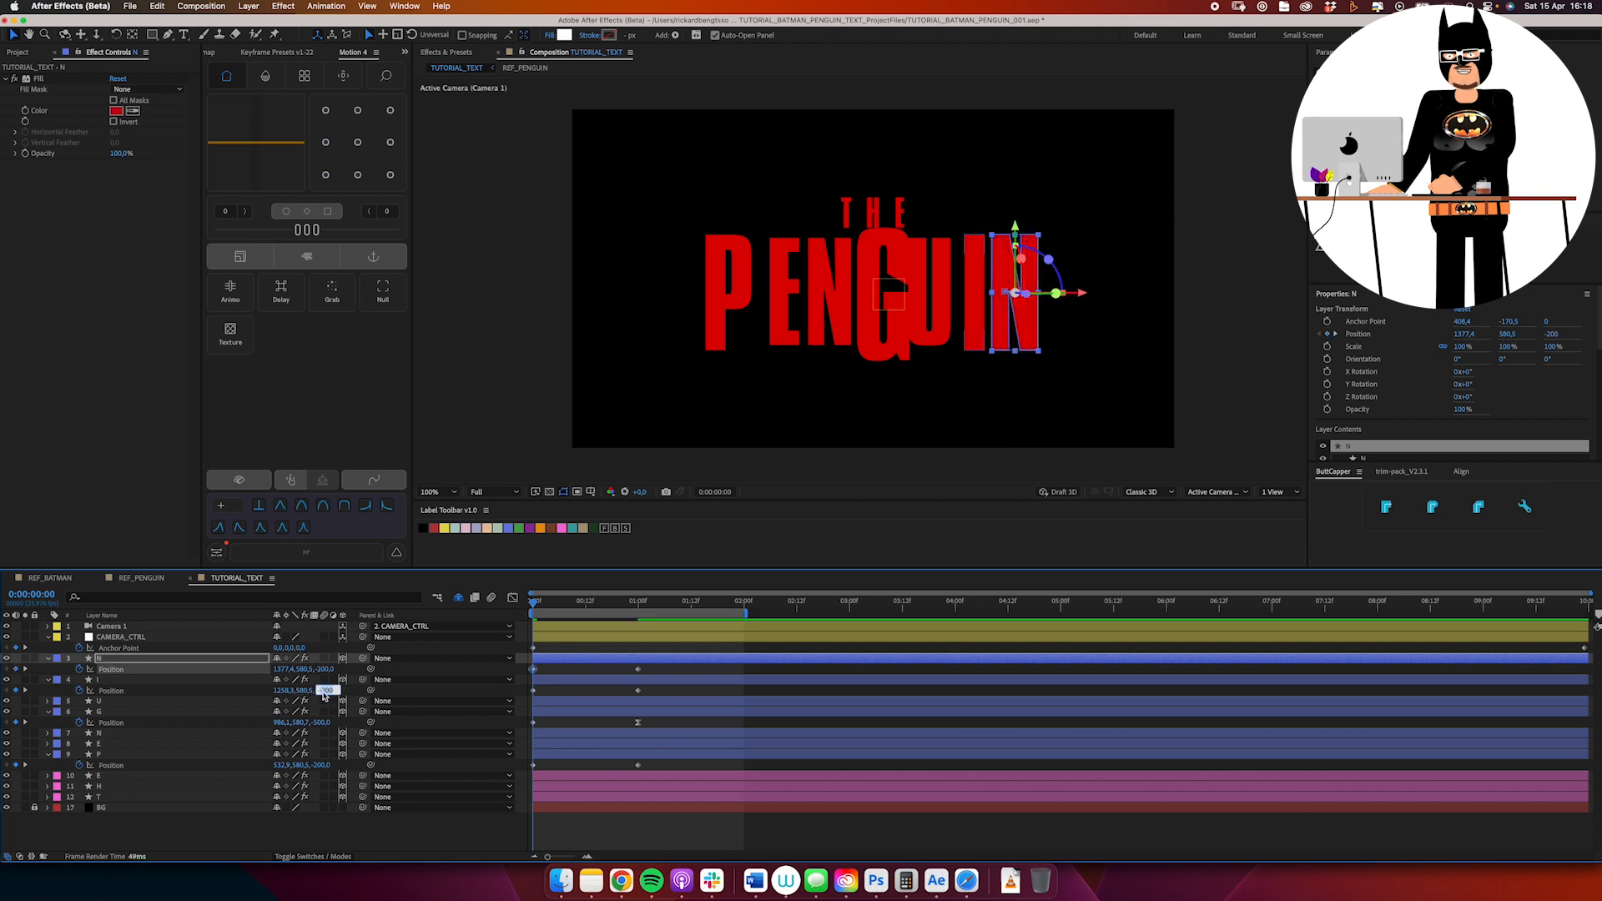
{"action": "type", "text": "-100"}
{"action": "key", "text": "Return"}
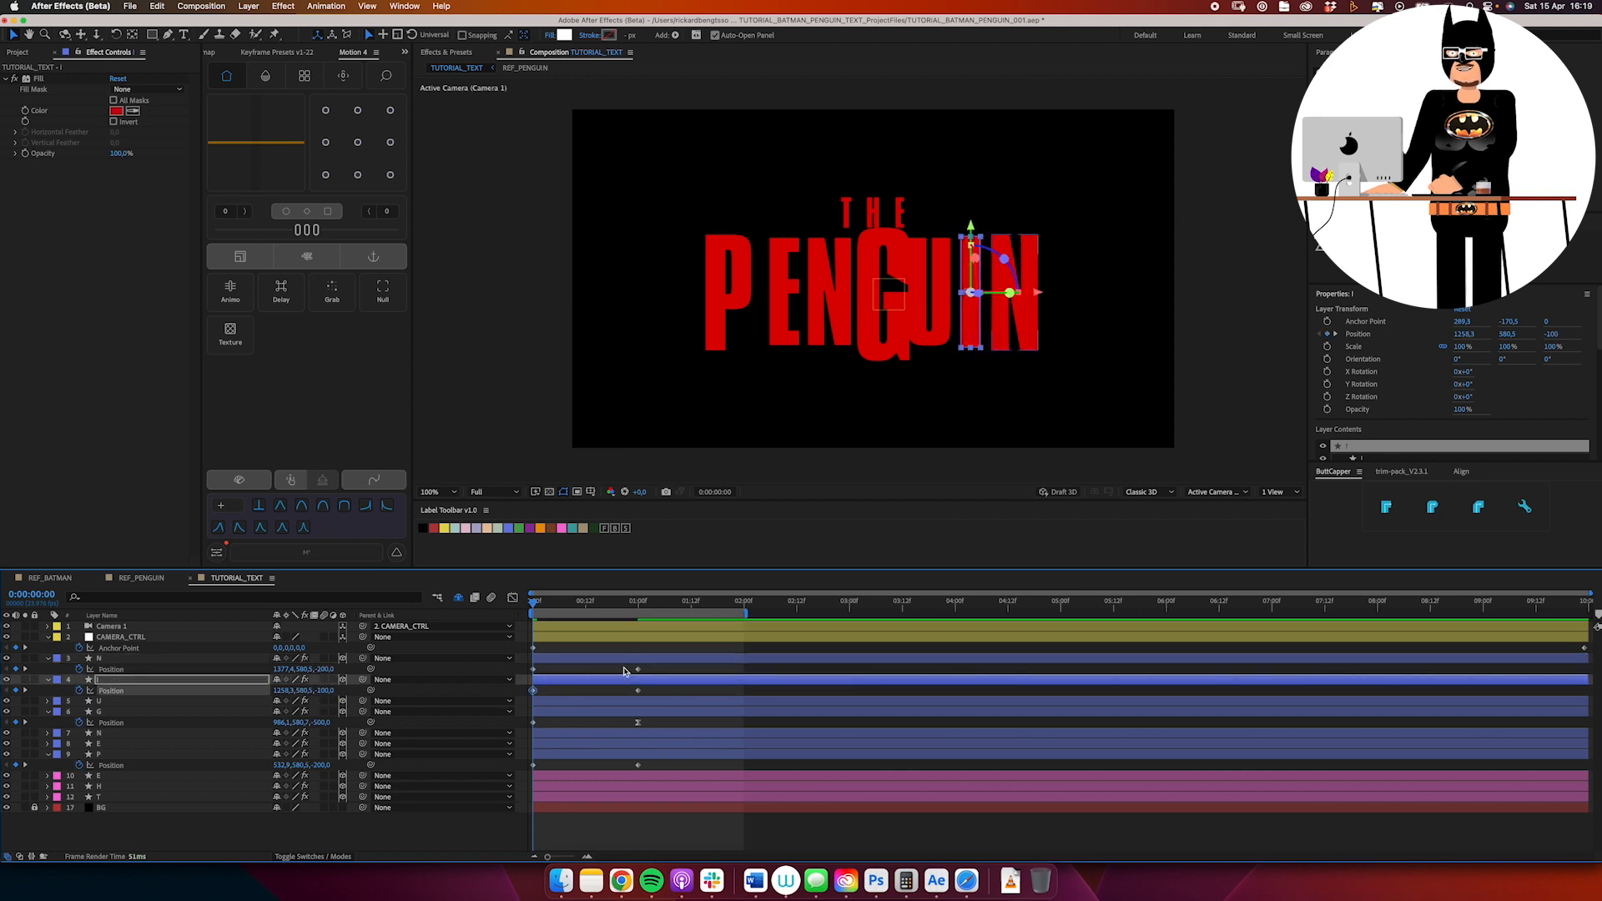
Step: Apply Easy Ease to the Position keyframes at 0:00:01:00 of the last N, I, G and P layers, and smooth their speed curves with an ease of 54
{"action": "left_click_drag", "start_coordinate": [624, 671], "coordinate": [652, 765]}
{"action": "right_click", "coordinate": [637, 678]}
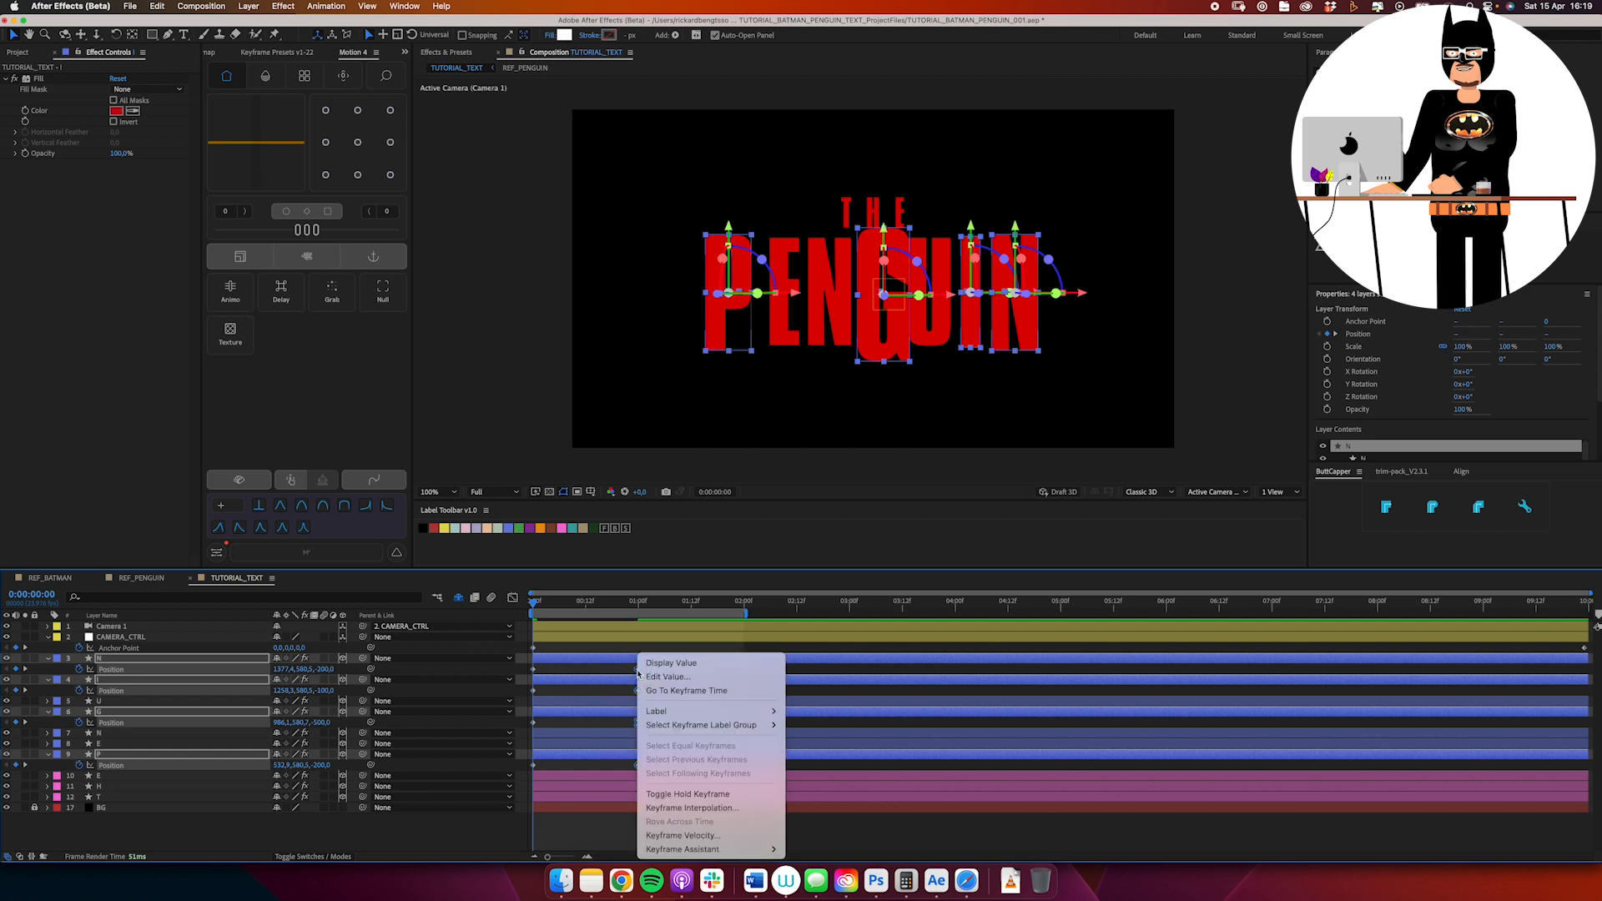
{"action": "mouse_move", "coordinate": [682, 849]}
{"action": "left_click", "coordinate": [832, 756]}
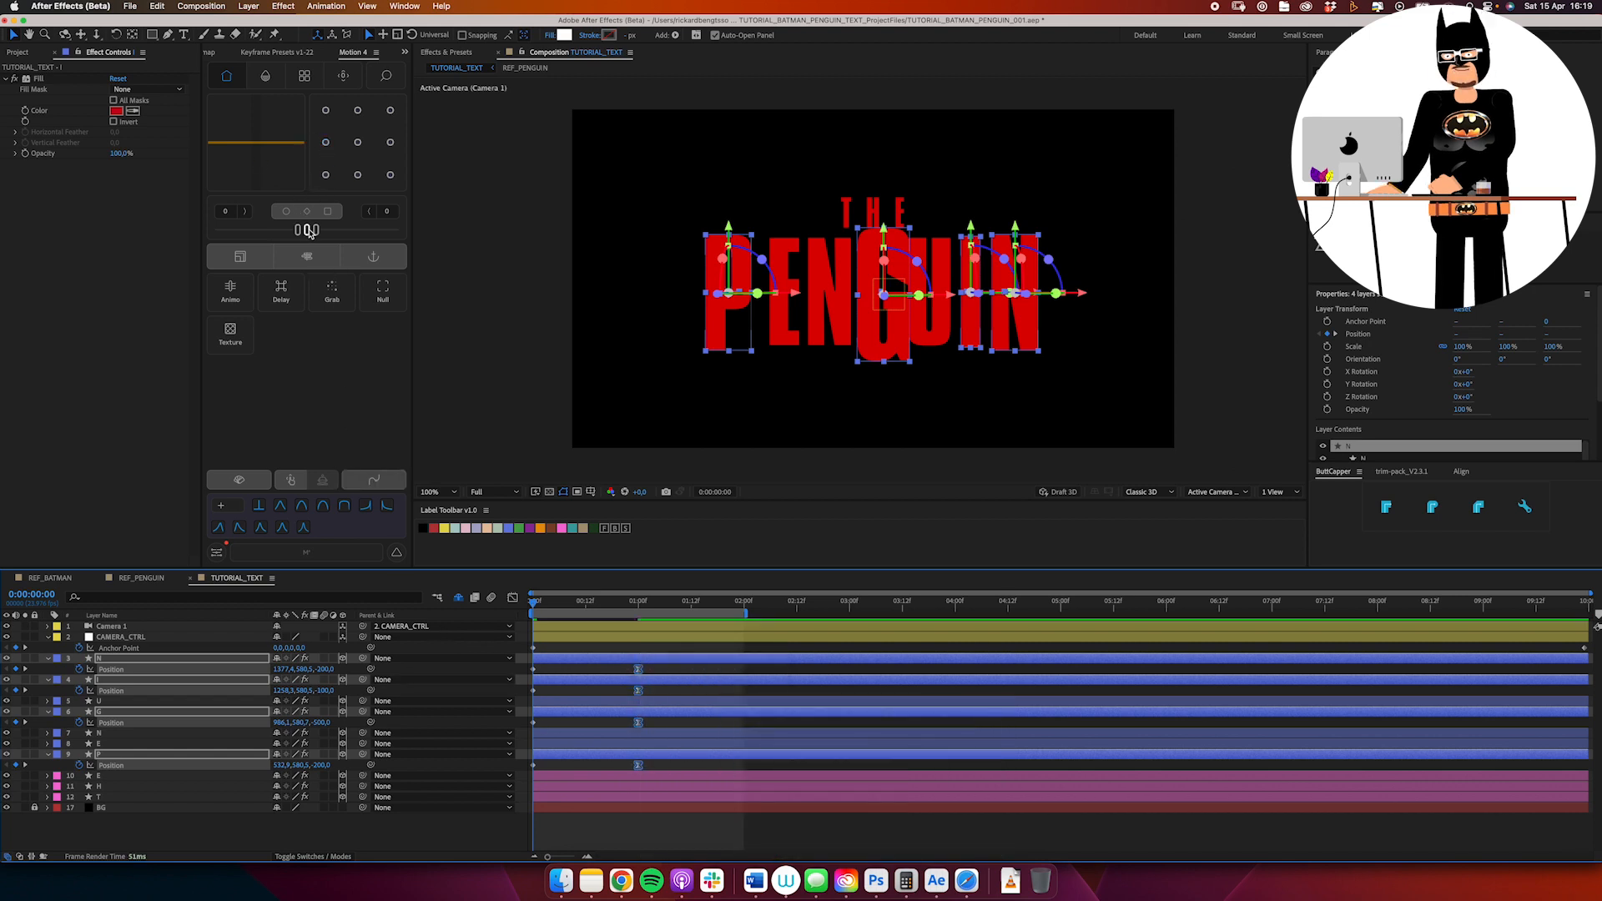
{"action": "left_click_drag", "start_coordinate": [307, 230], "coordinate": [366, 235]}
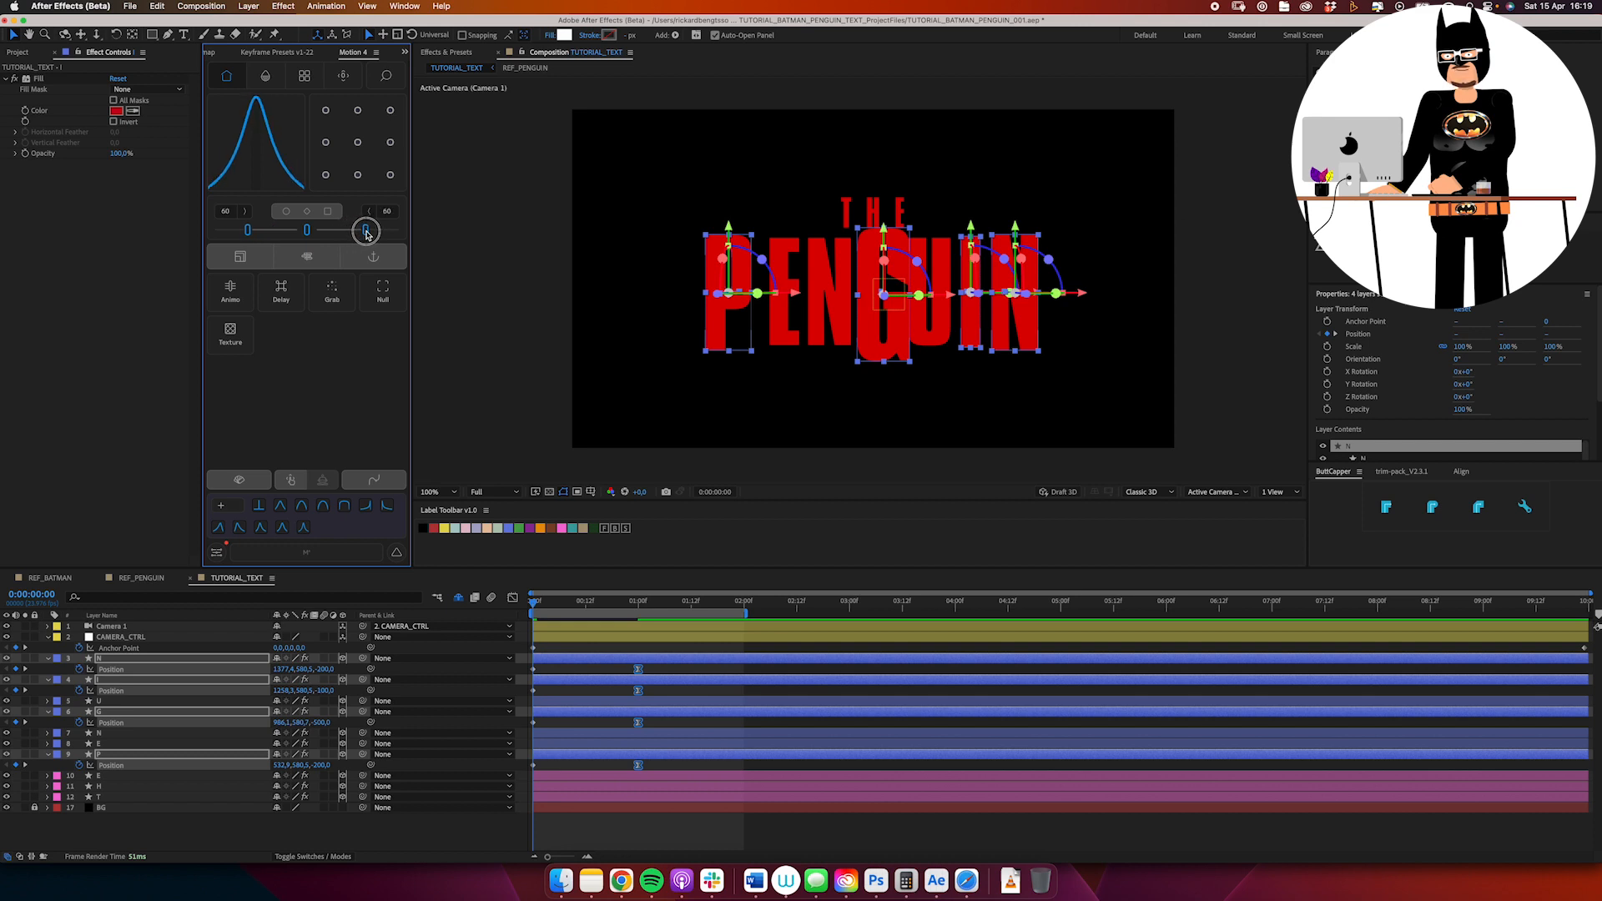
{"action": "left_click", "coordinate": [512, 597]}
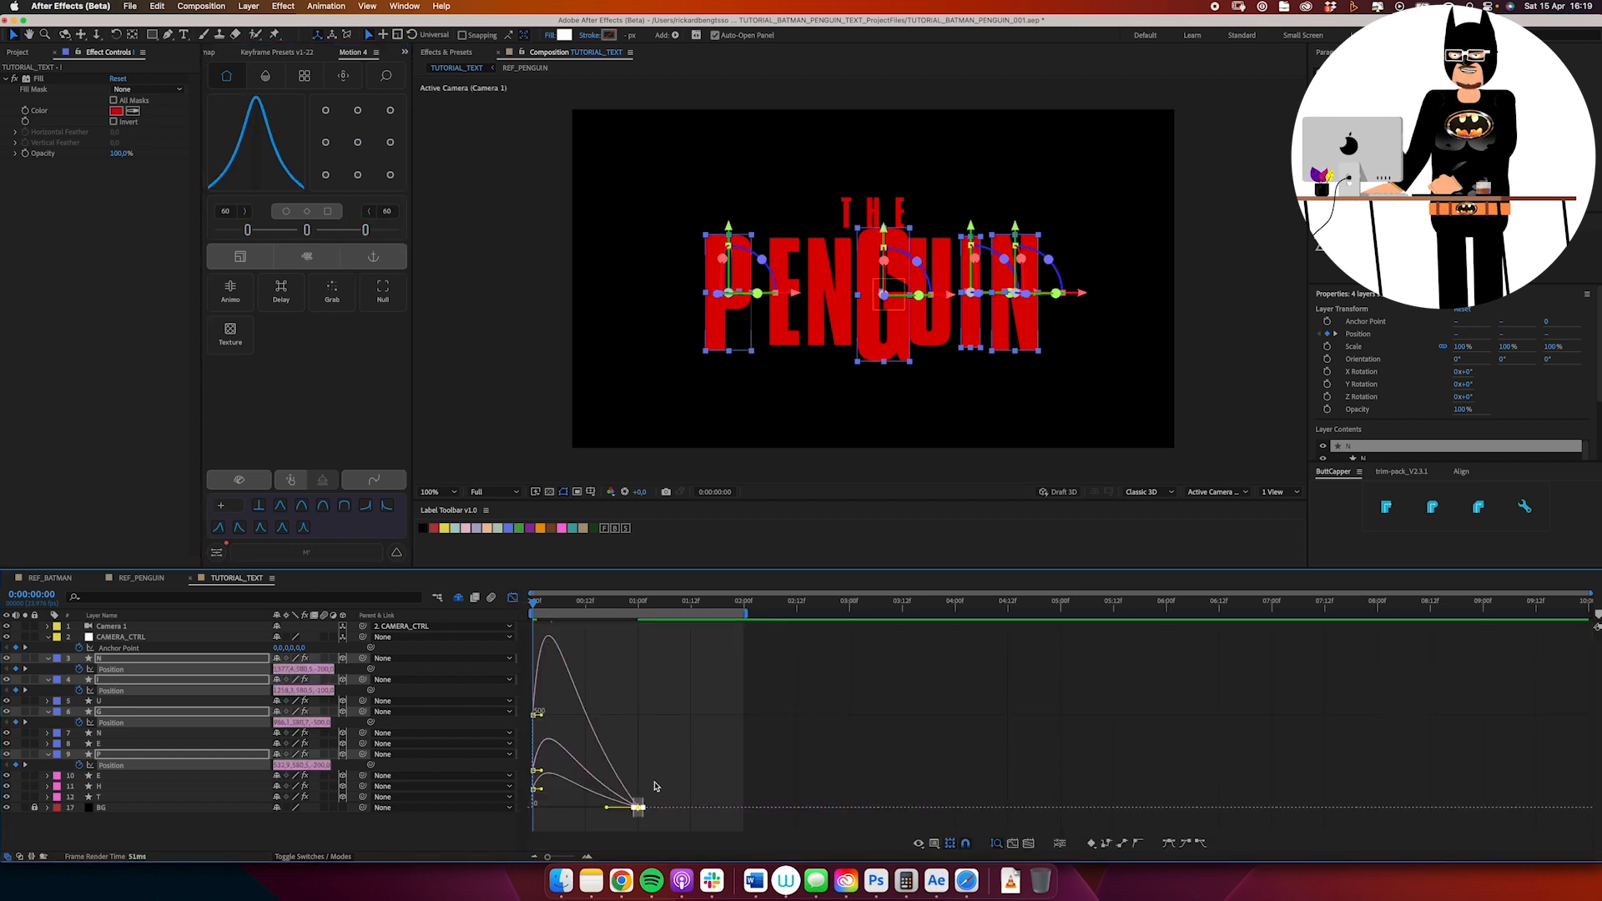
{"action": "left_click_drag", "start_coordinate": [655, 786], "coordinate": [619, 837]}
{"action": "left_click_drag", "start_coordinate": [307, 232], "coordinate": [361, 231]}
{"action": "left_click_drag", "start_coordinate": [610, 814], "coordinate": [606, 820]}
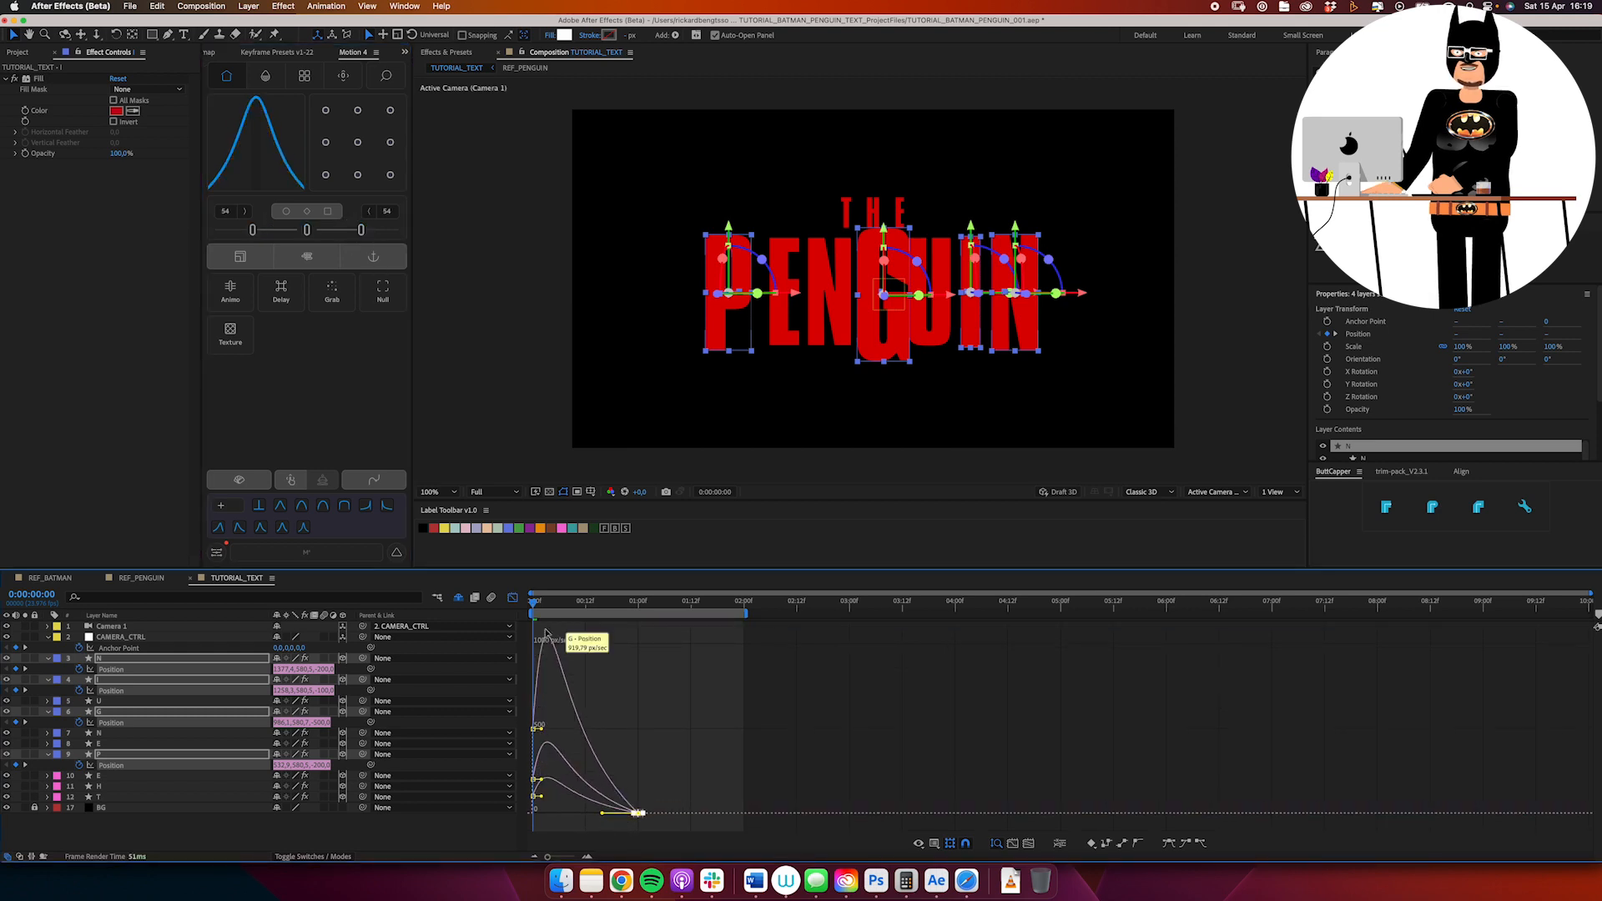
{"action": "left_click", "coordinate": [513, 598]}
Step: Set the G layer's Z position to -400 at the start and preview the letter animation
{"action": "left_click_drag", "start_coordinate": [543, 605], "coordinate": [462, 646]}
{"action": "left_click", "coordinate": [331, 840]}
{"action": "left_click", "coordinate": [322, 765]}
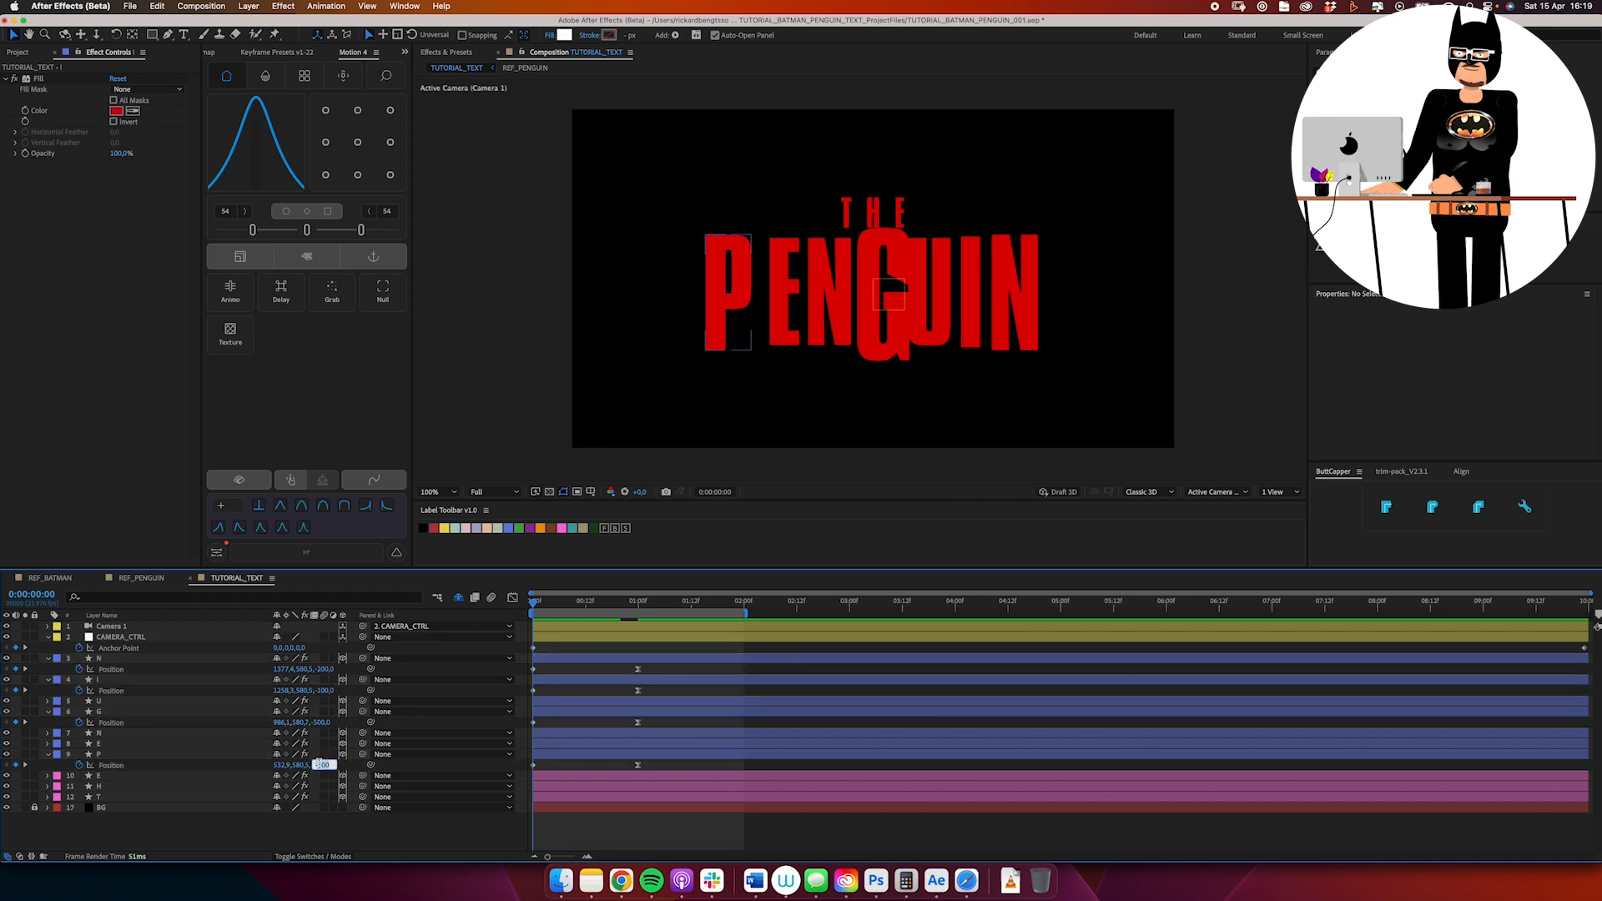
{"action": "type", "text": "-400"}
{"action": "key", "text": "Return"}
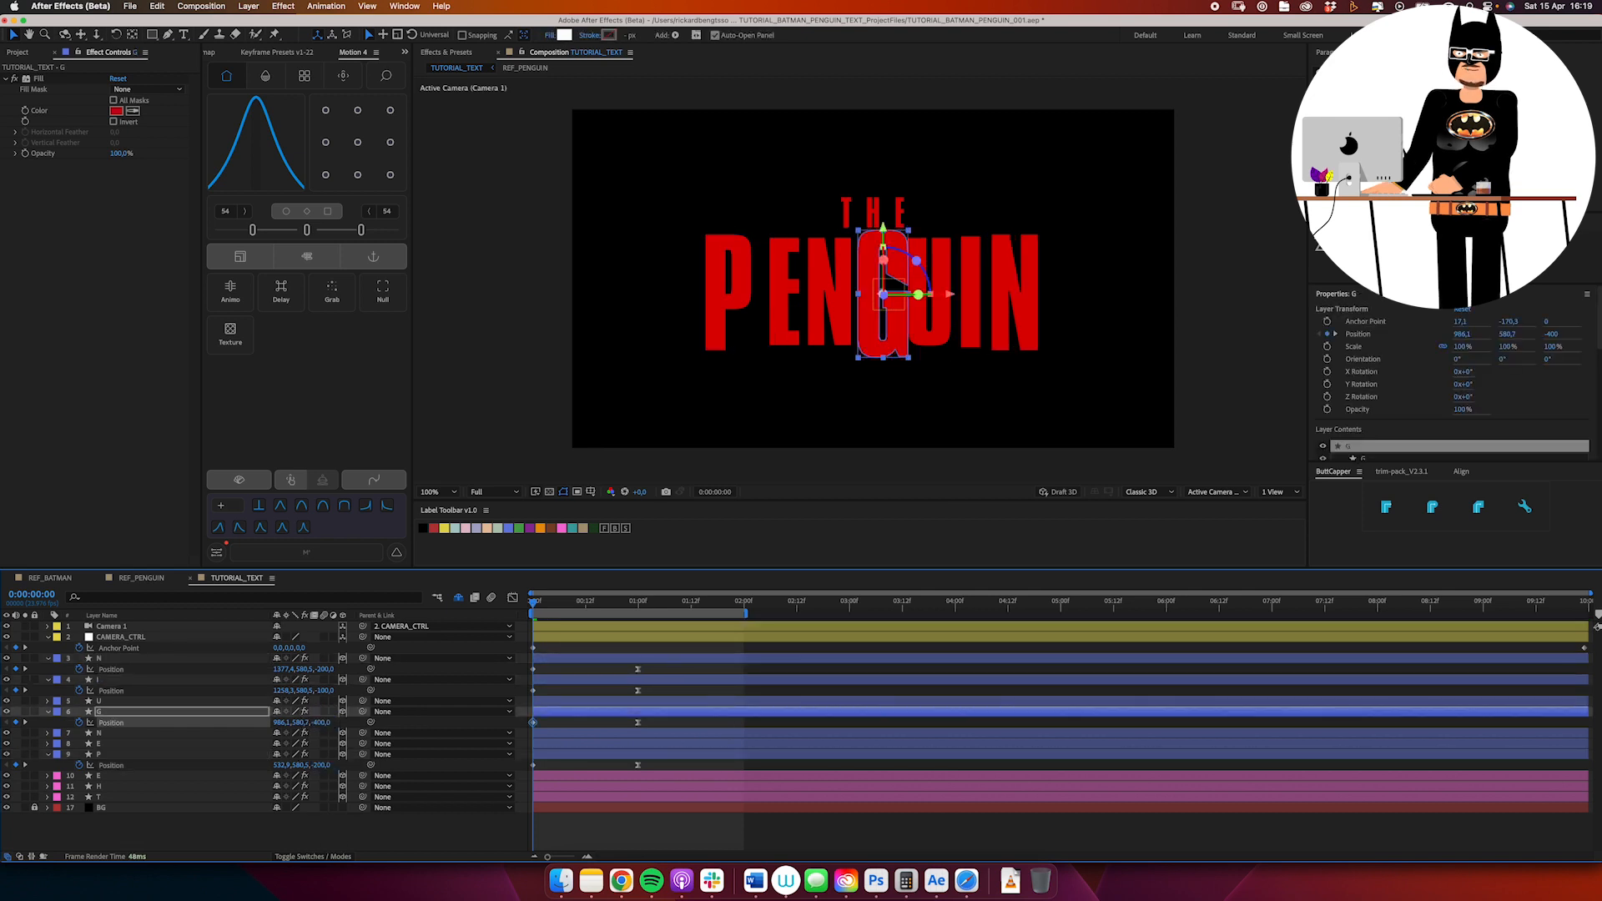
{"action": "left_click", "coordinate": [595, 666]}
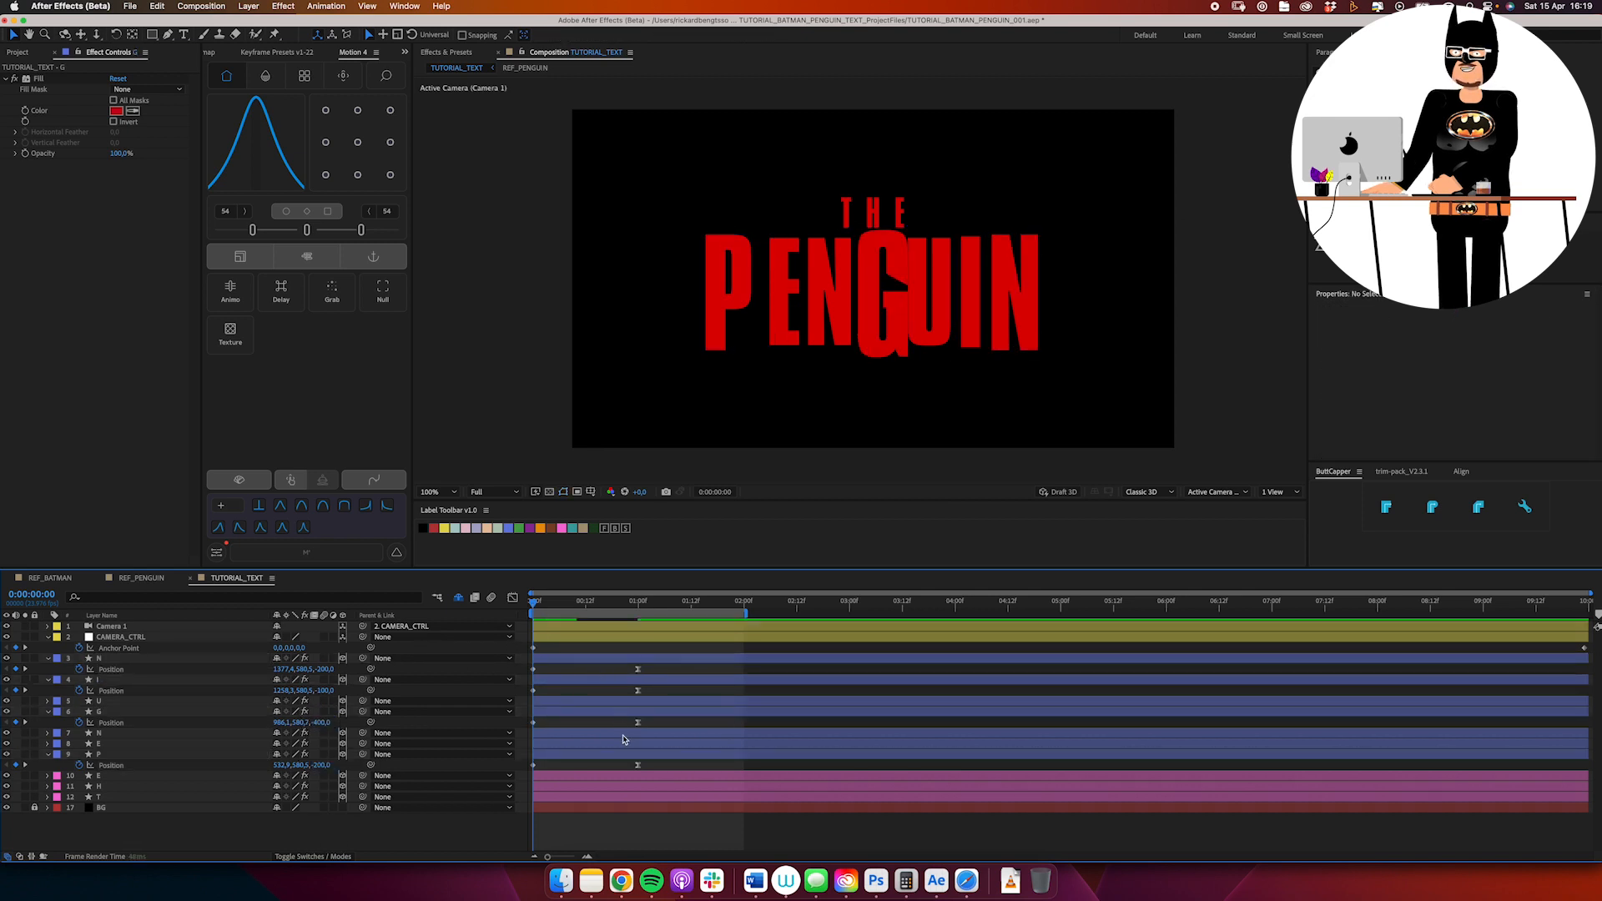
{"action": "key", "text": "space"}
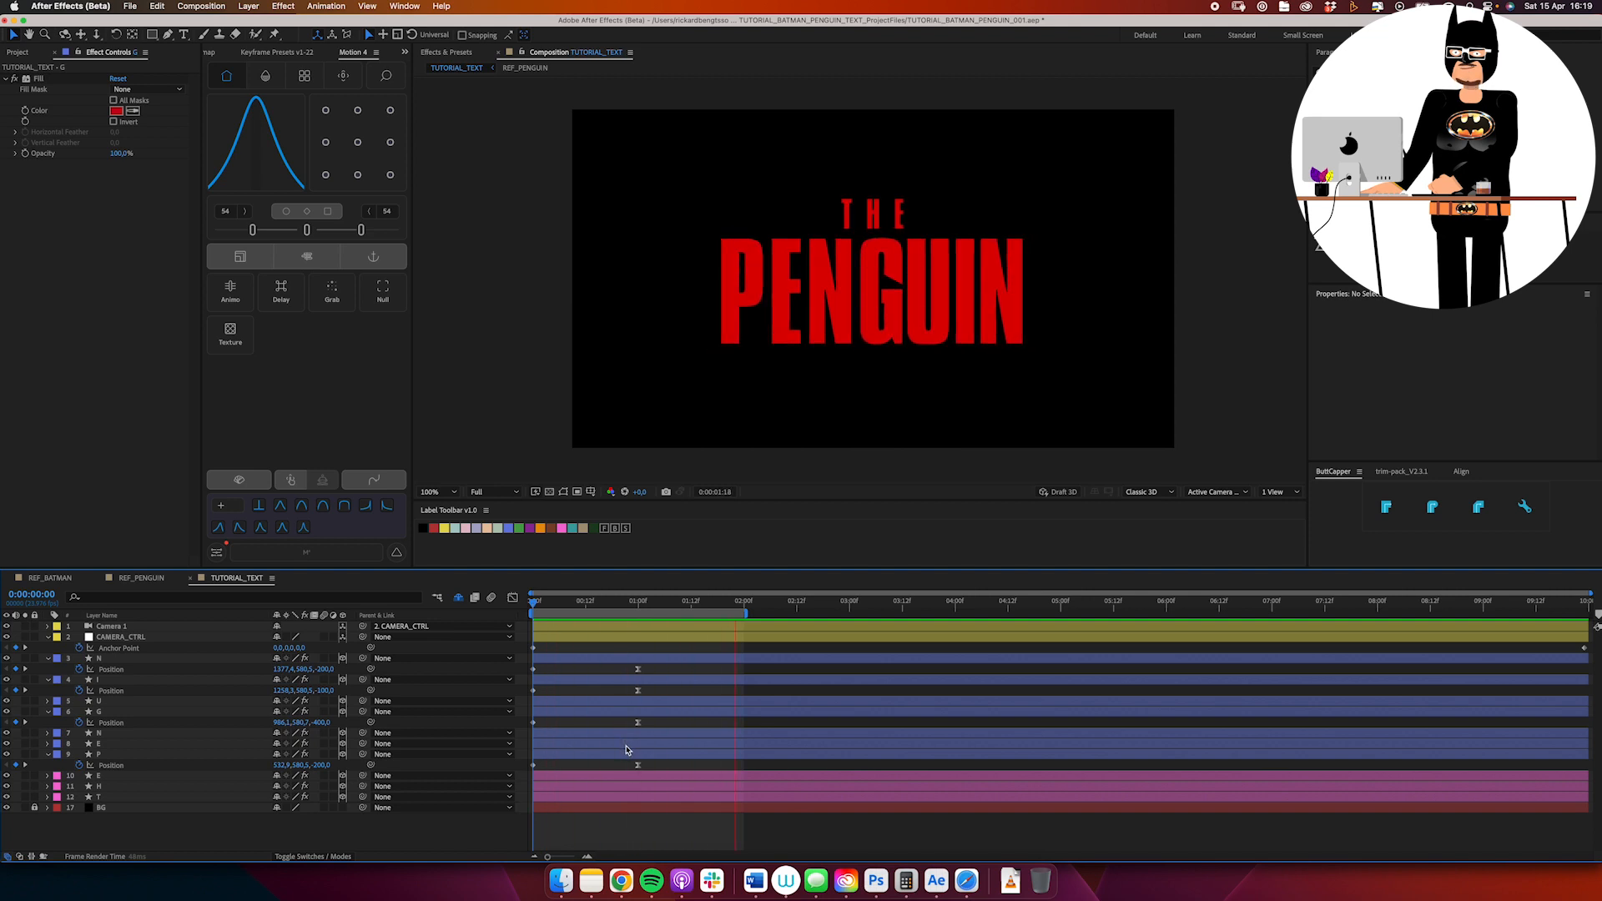
Step: Expand the P layer's shape contents and check which path forms the outer outline and which the inner hole
{"action": "left_click", "coordinate": [99, 754]}
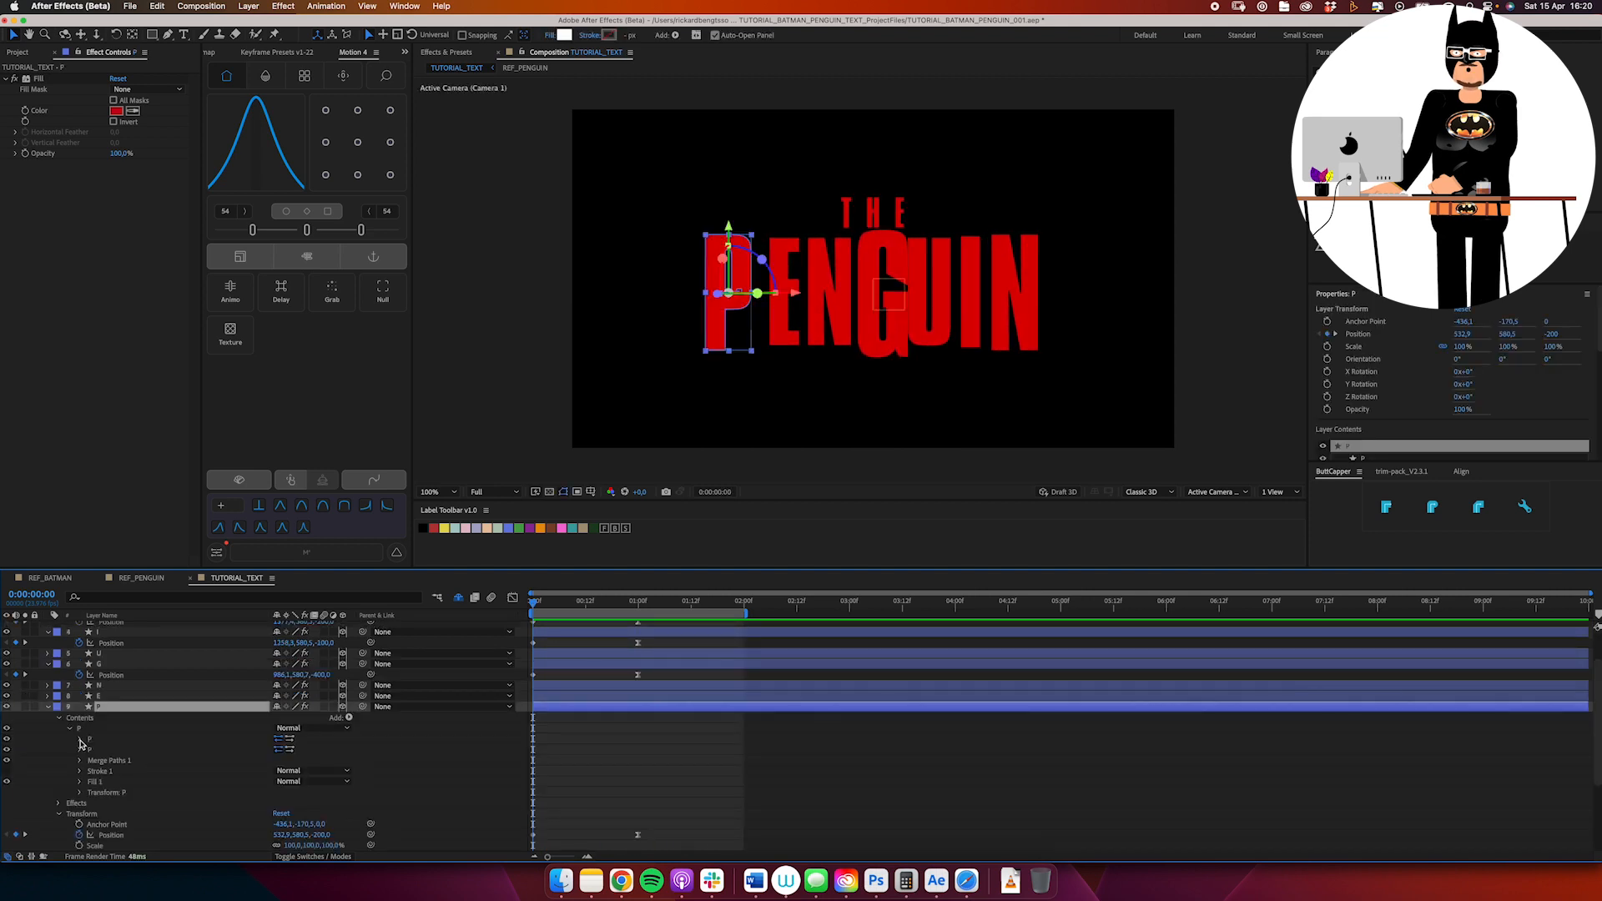
{"action": "left_click", "coordinate": [80, 739]}
{"action": "left_click", "coordinate": [117, 750]}
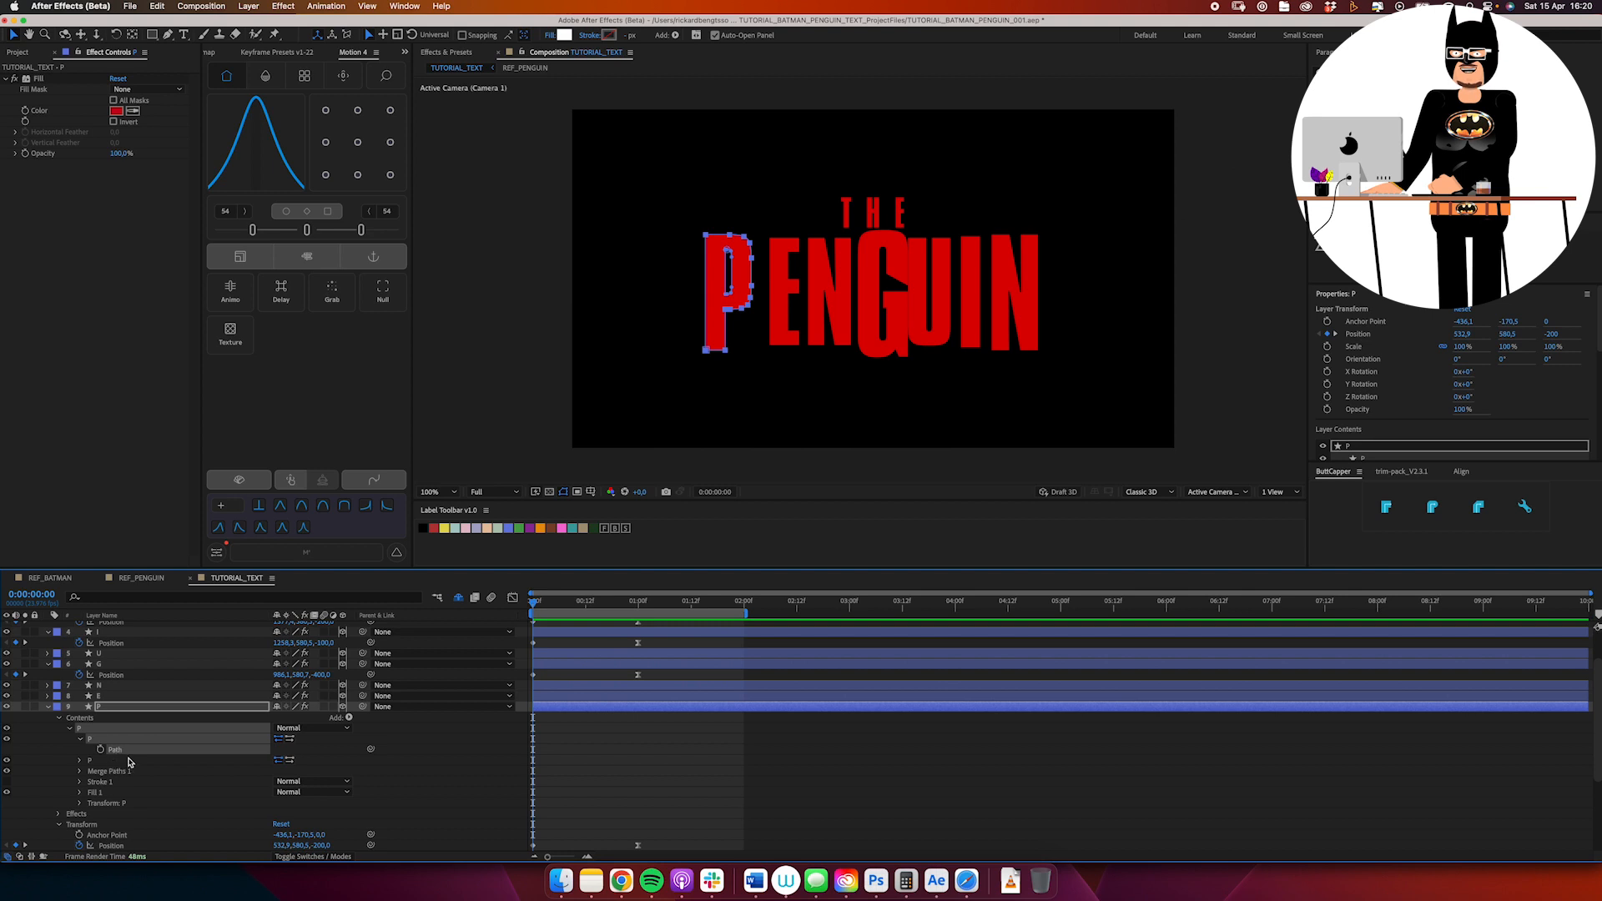
{"action": "left_click", "coordinate": [689, 291]}
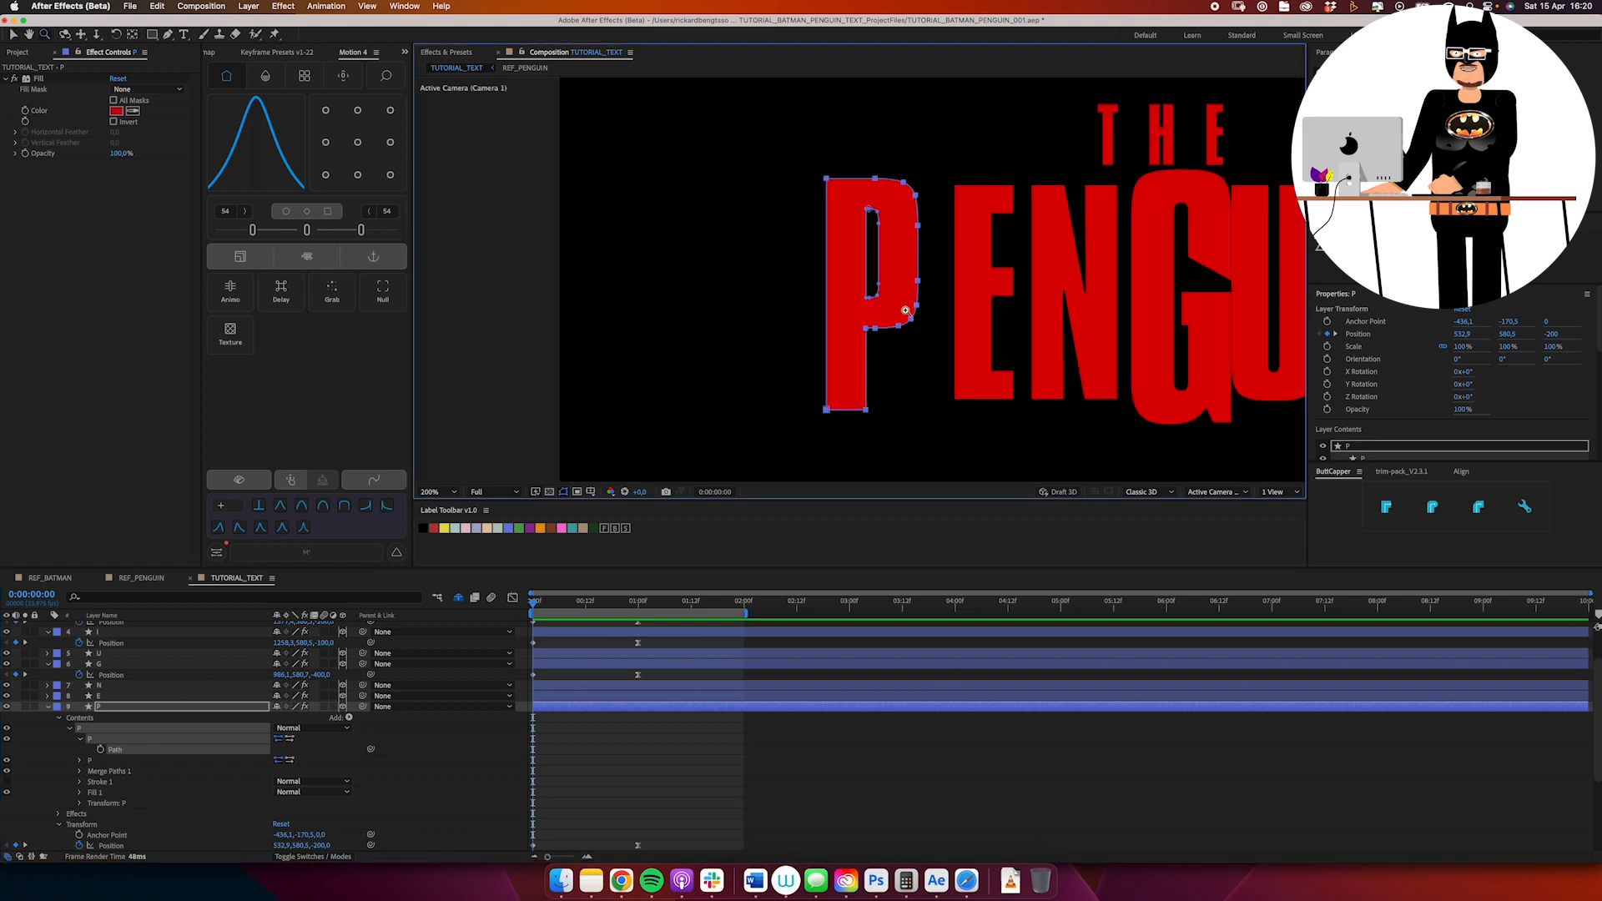
{"action": "key", "text": "ctrl+z"}
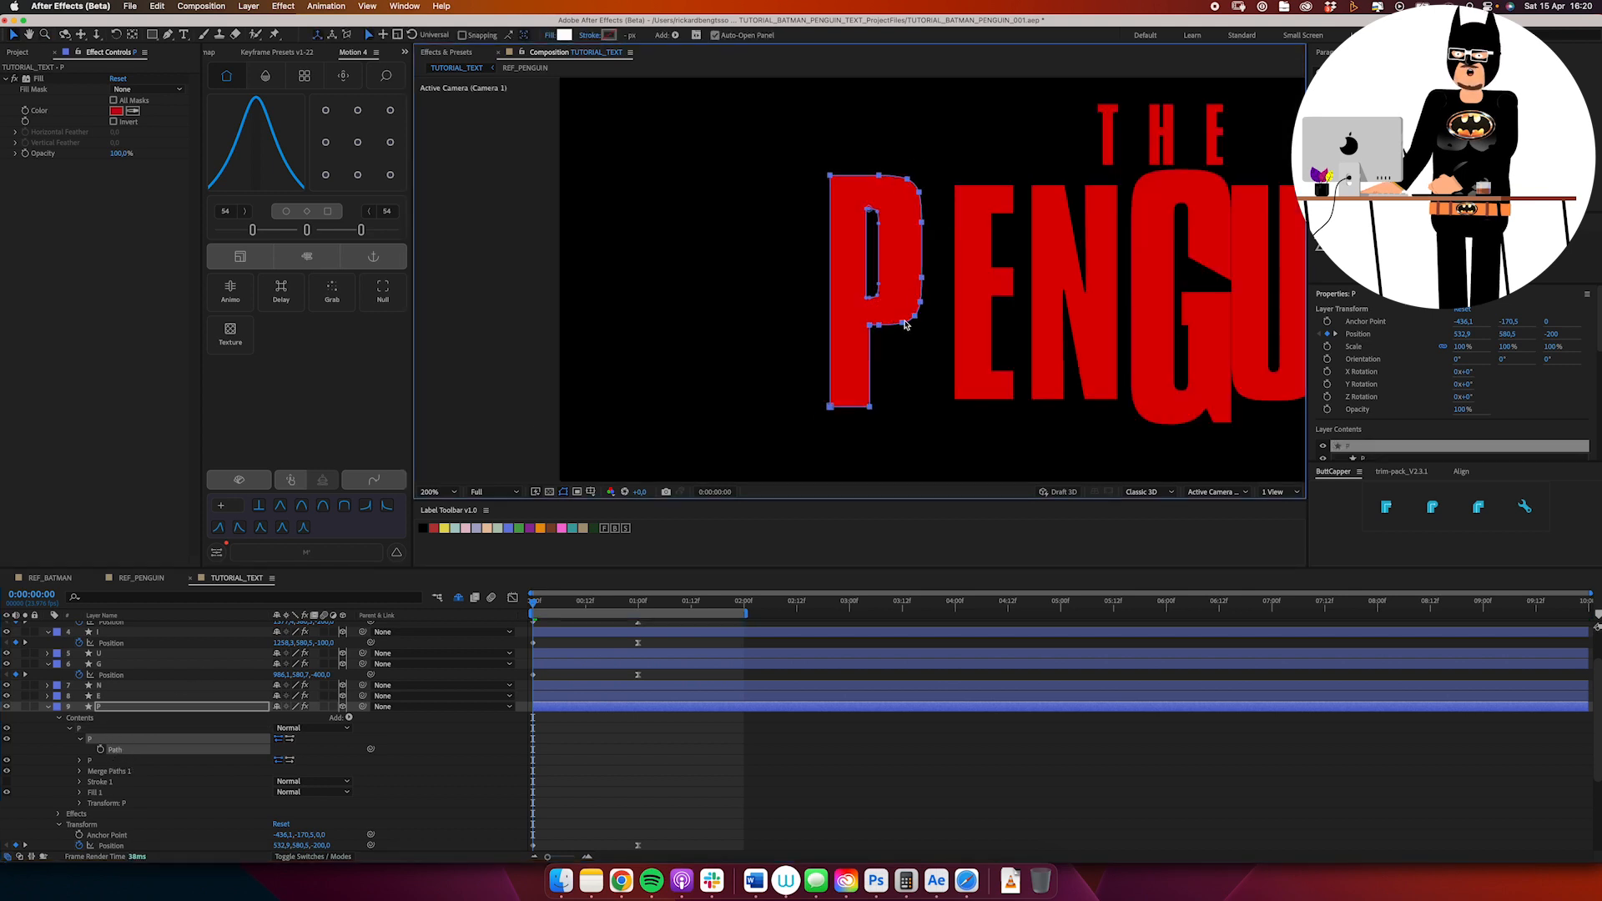
{"action": "left_click", "coordinate": [208, 743]}
{"action": "left_click", "coordinate": [114, 761]}
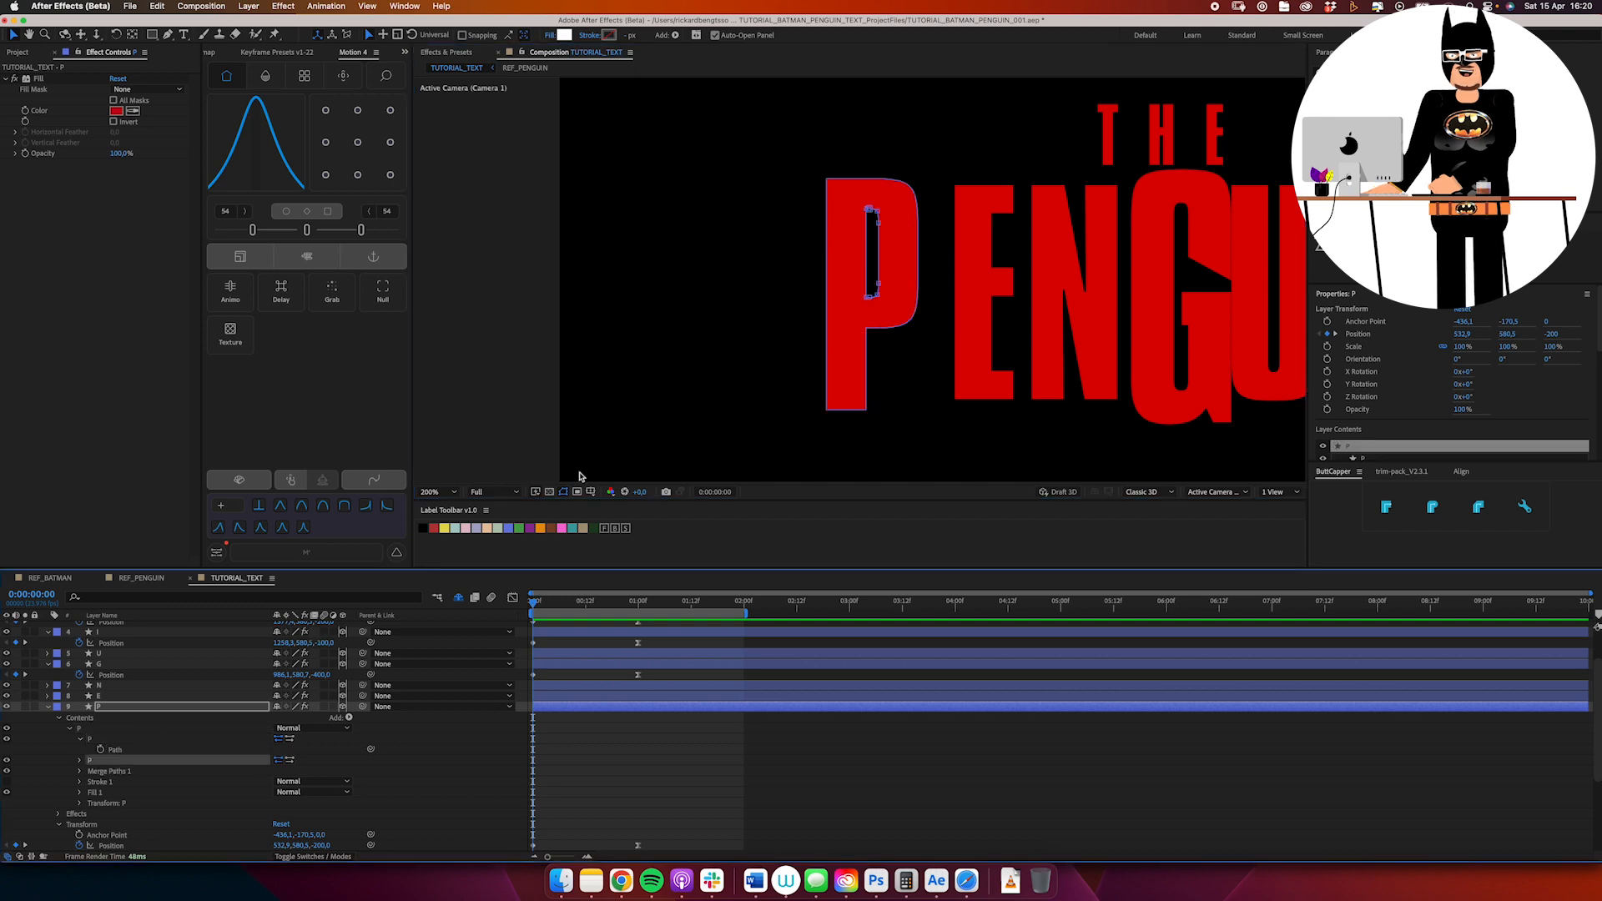
{"action": "left_click", "coordinate": [869, 295]}
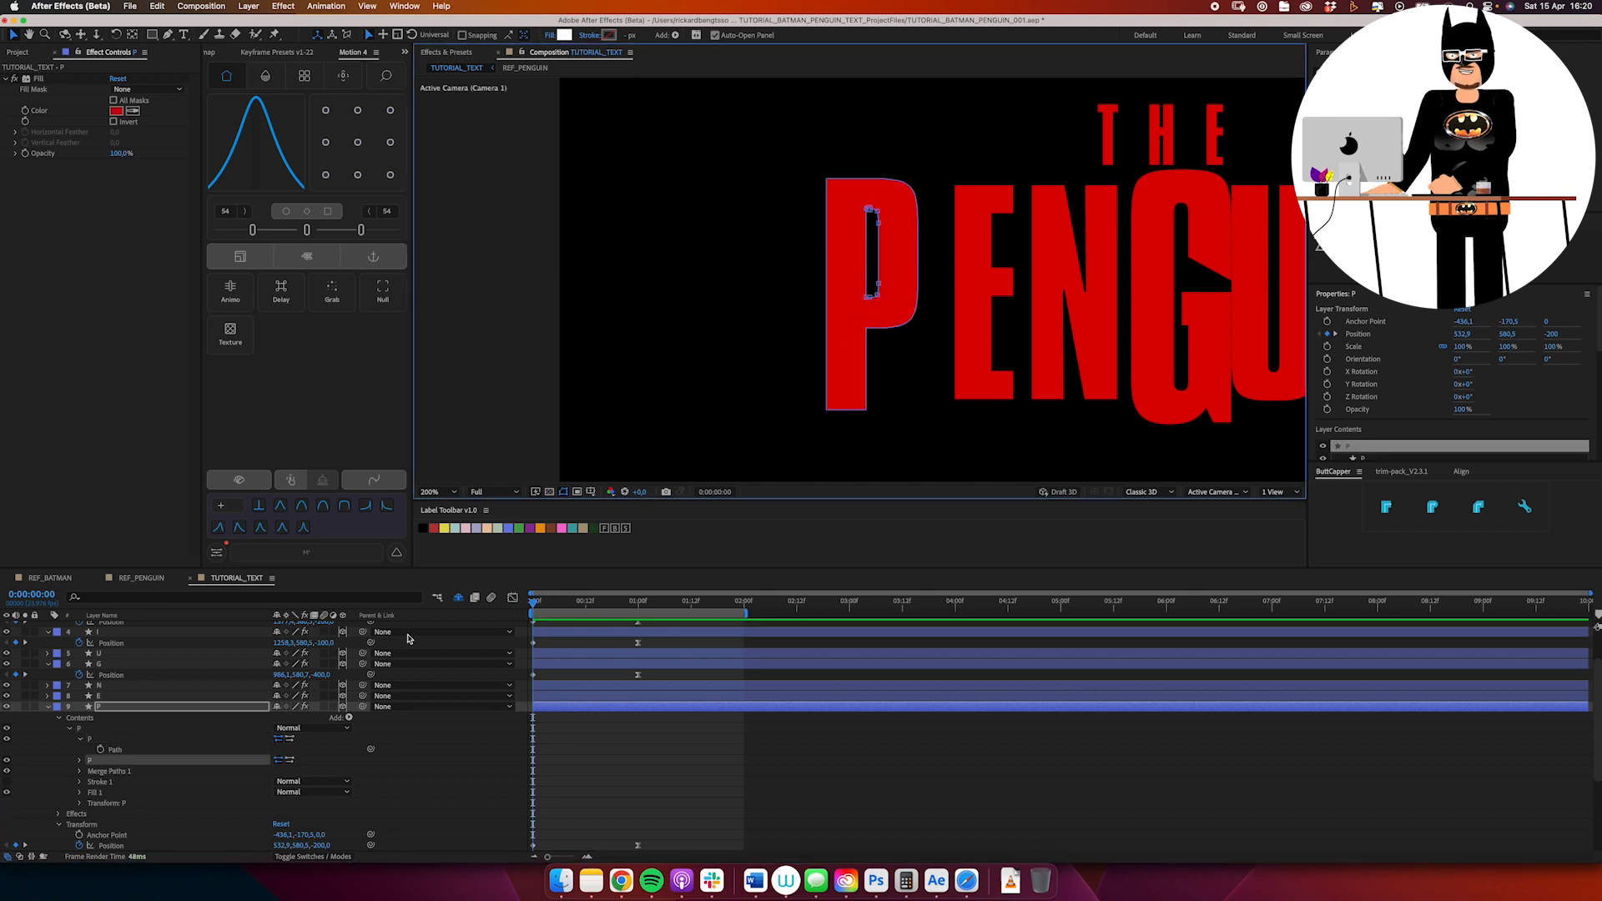
Step: Keyframe the P's outer Path at the start and 0:00:02:00, stretch its left edge far outward in the first keyframe, and scrub through the change
{"action": "left_click", "coordinate": [129, 753]}
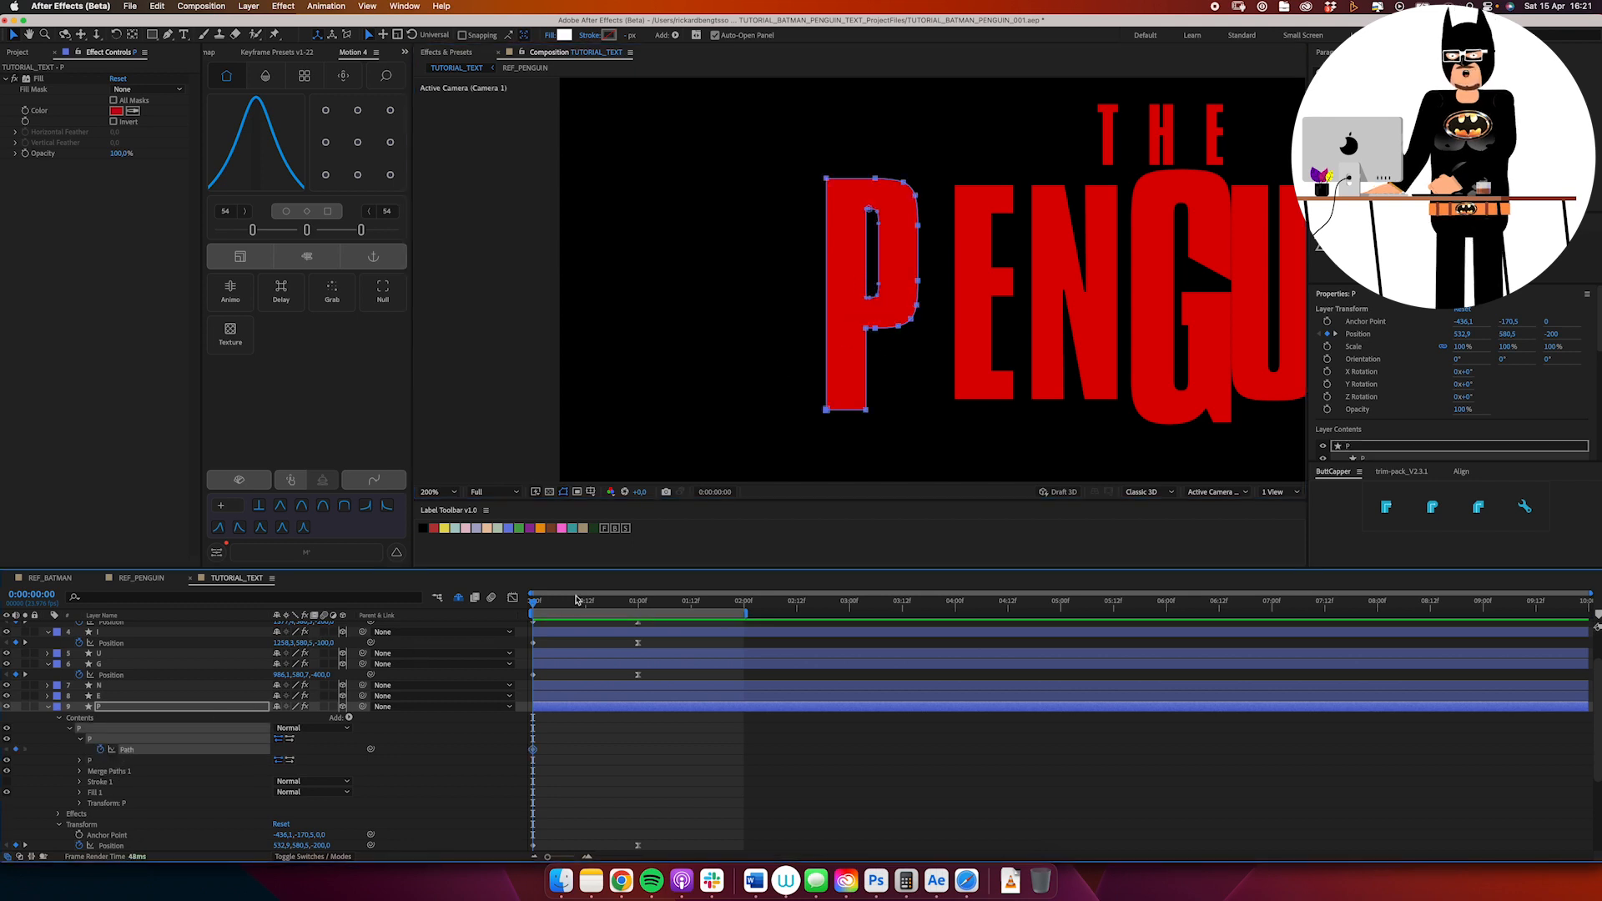
{"action": "left_click_drag", "start_coordinate": [565, 606], "coordinate": [496, 634]}
{"action": "left_click", "coordinate": [15, 749]}
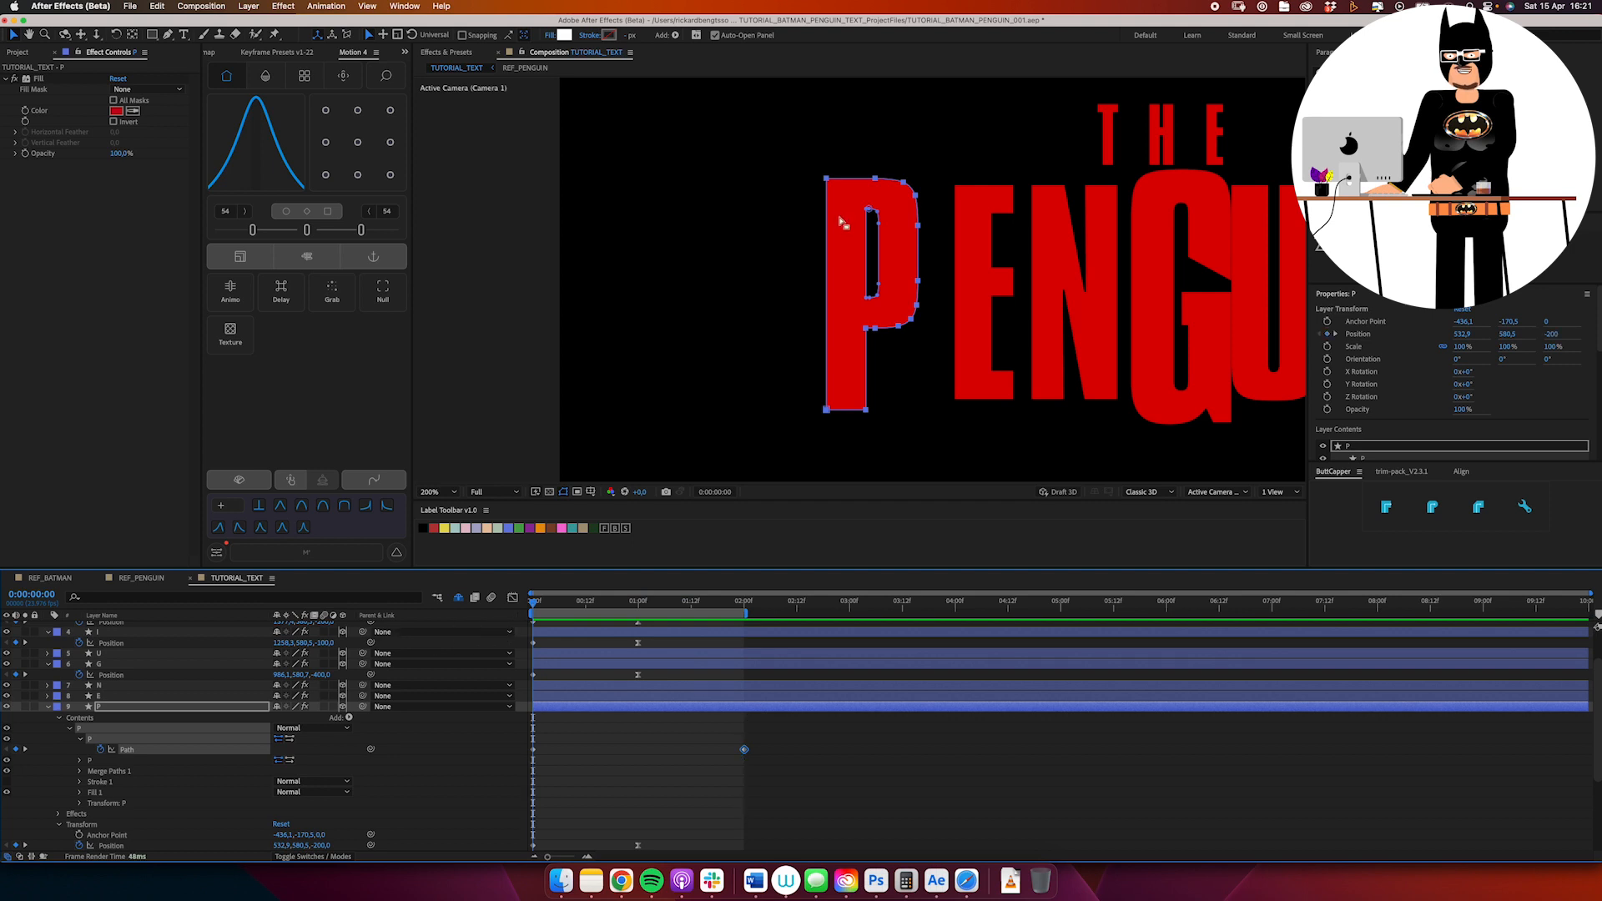
{"action": "left_click_drag", "start_coordinate": [765, 150], "coordinate": [698, 424]}
{"action": "left_click", "coordinate": [810, 417]}
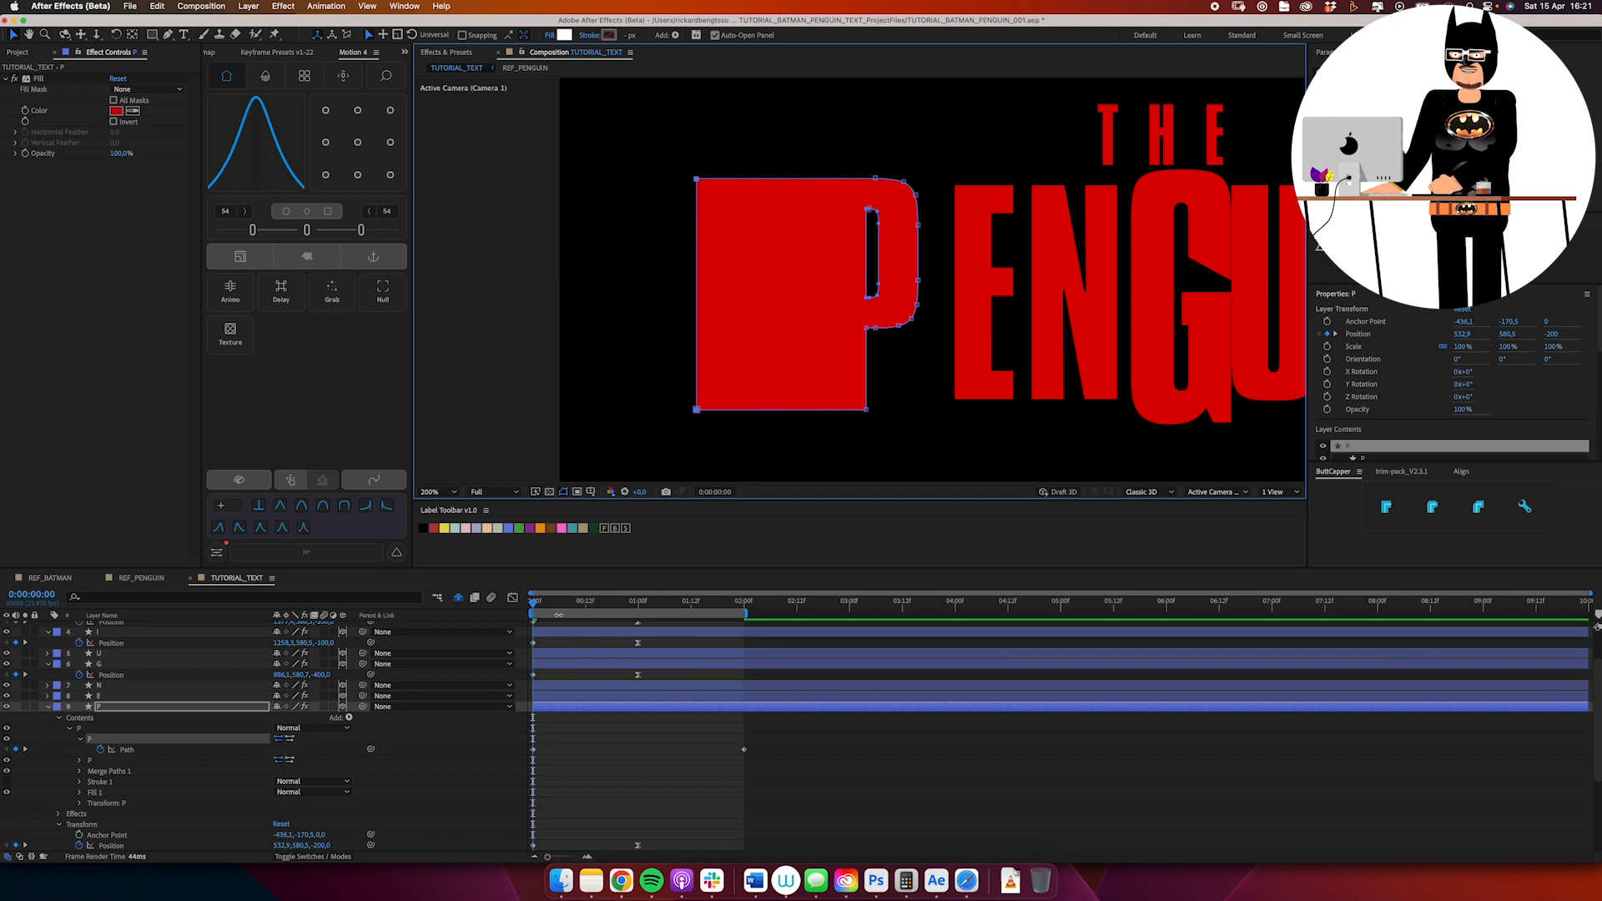
{"action": "left_click_drag", "start_coordinate": [535, 601], "coordinate": [727, 604]}
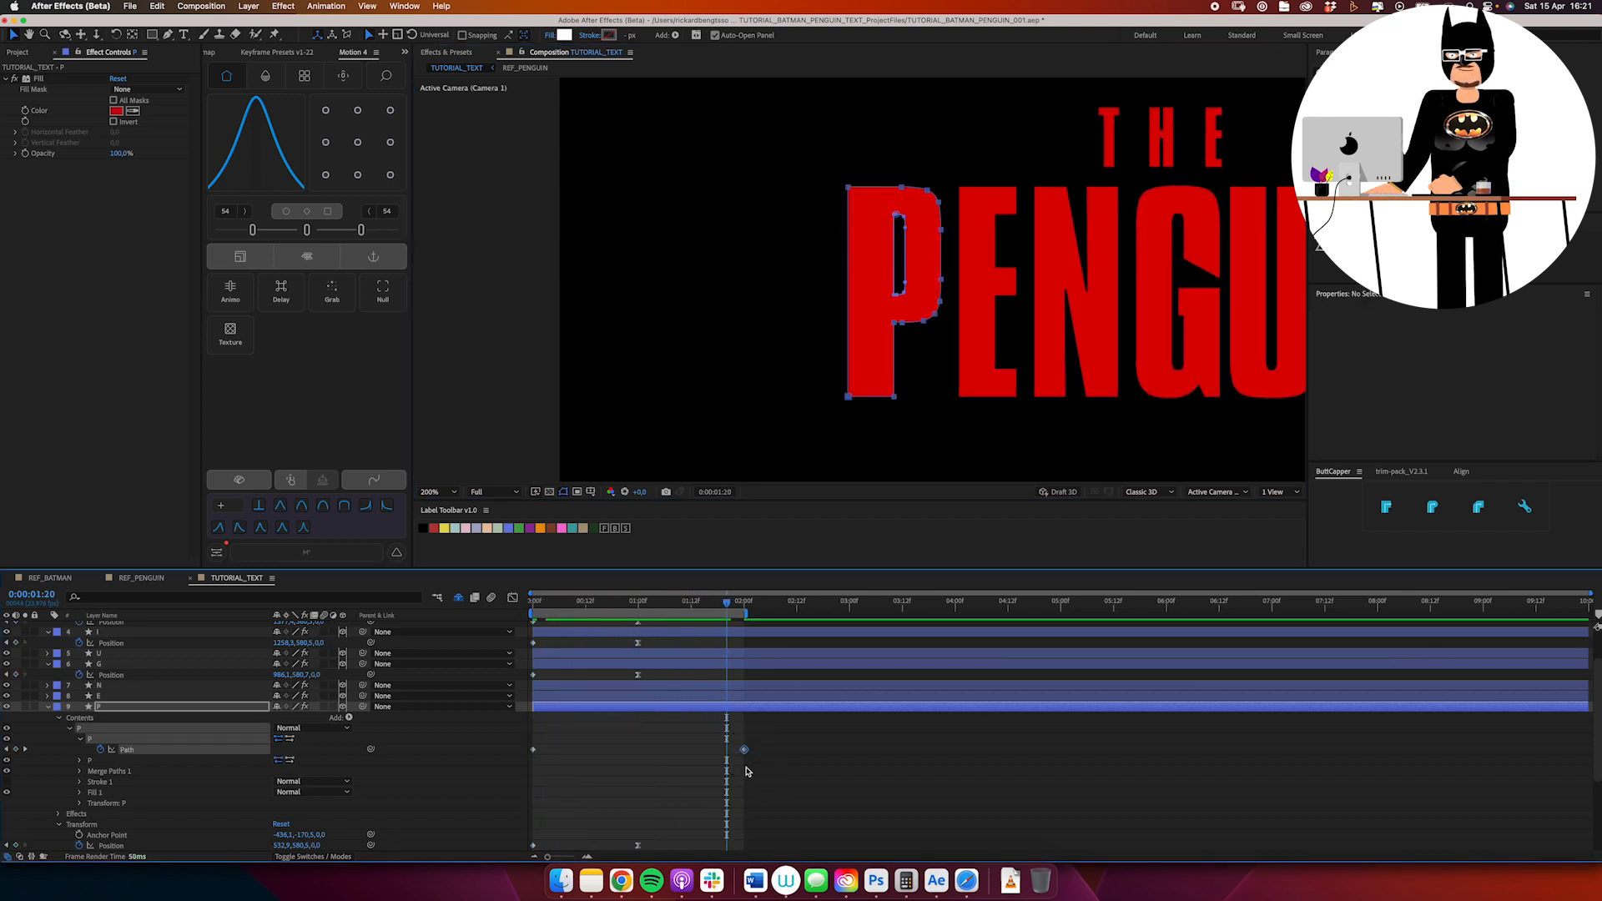
Step: Apply Easy Ease to the P's Path keyframe at 0:00:02:00 and smooth its speed curve with an ease of 55
{"action": "right_click", "coordinate": [735, 734]}
{"action": "left_click", "coordinate": [745, 753]}
{"action": "right_click", "coordinate": [746, 753]}
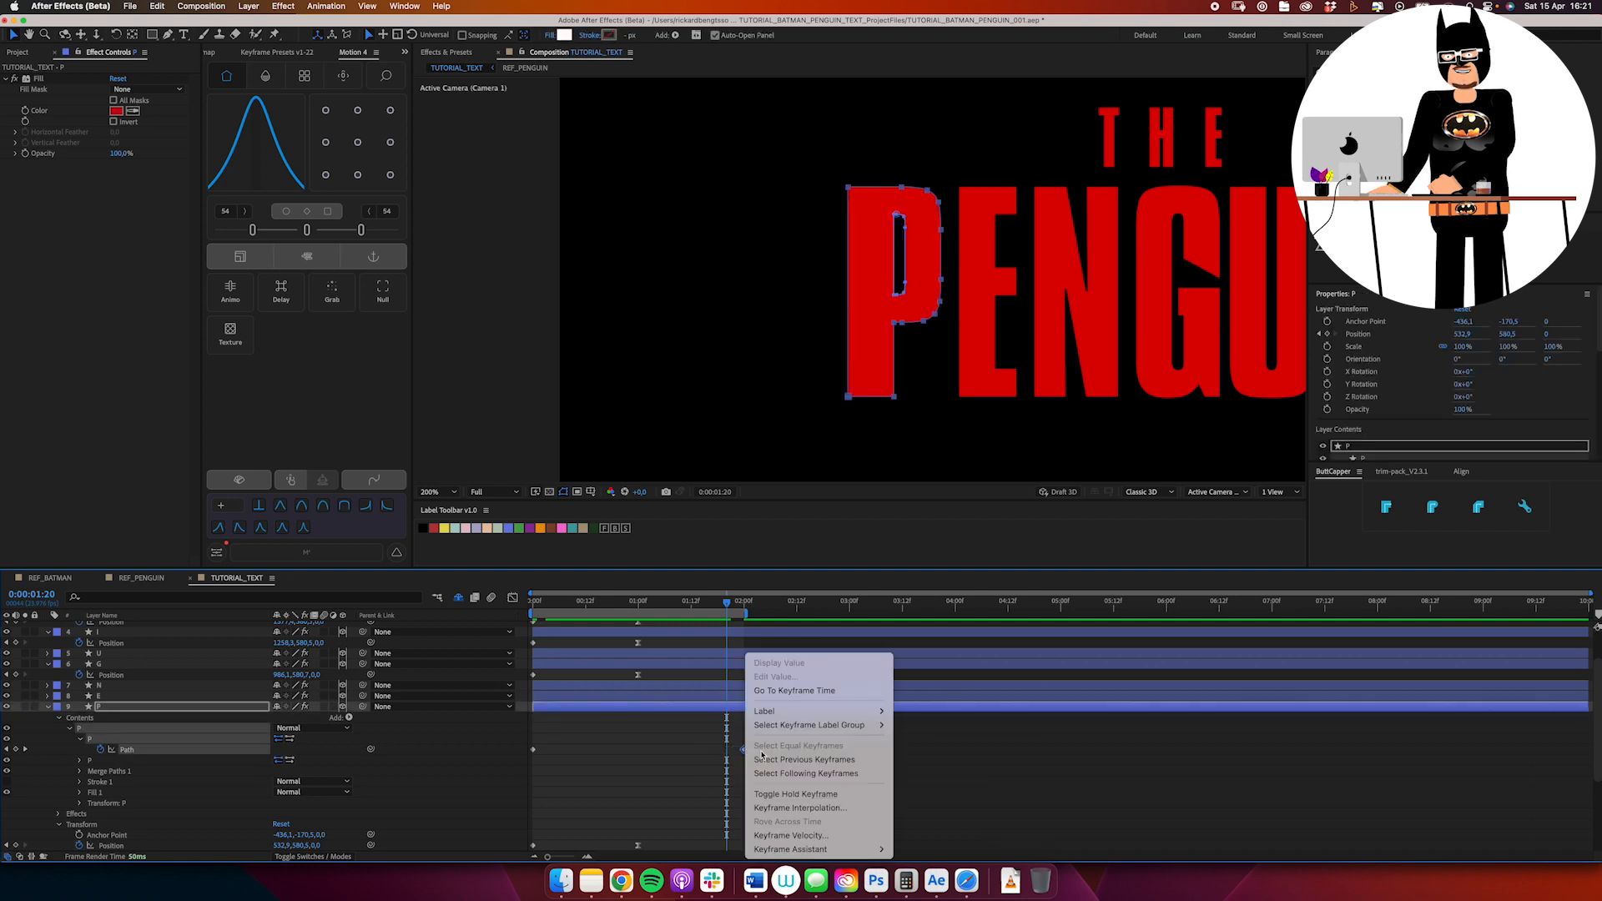
{"action": "mouse_move", "coordinate": [835, 849]}
{"action": "left_click", "coordinate": [939, 753]}
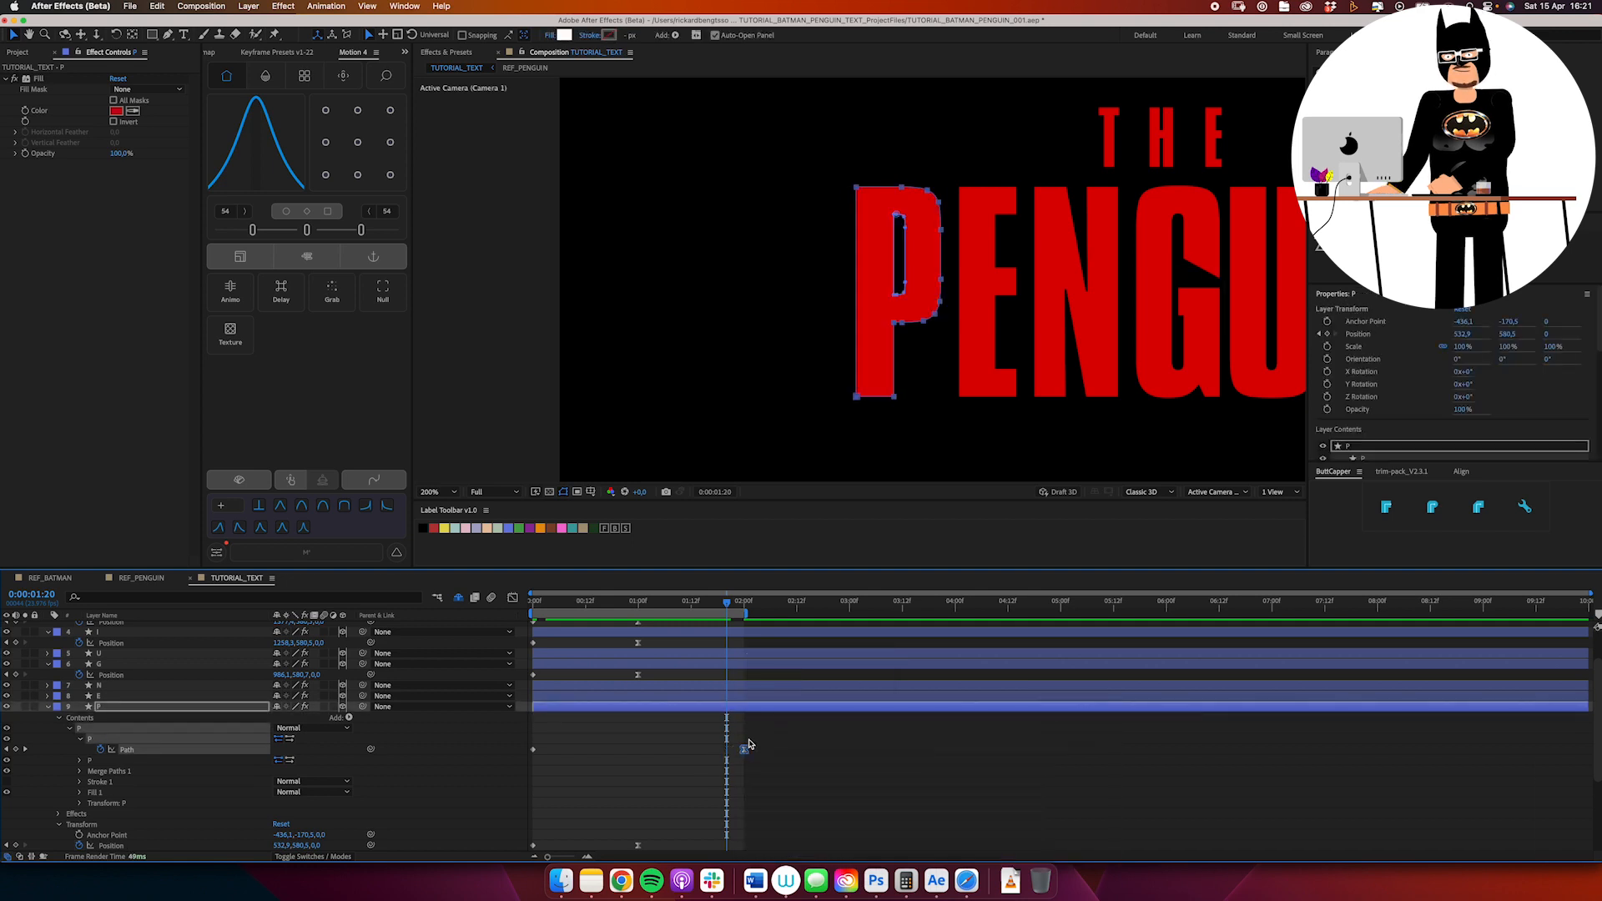
{"action": "left_click", "coordinate": [305, 235]}
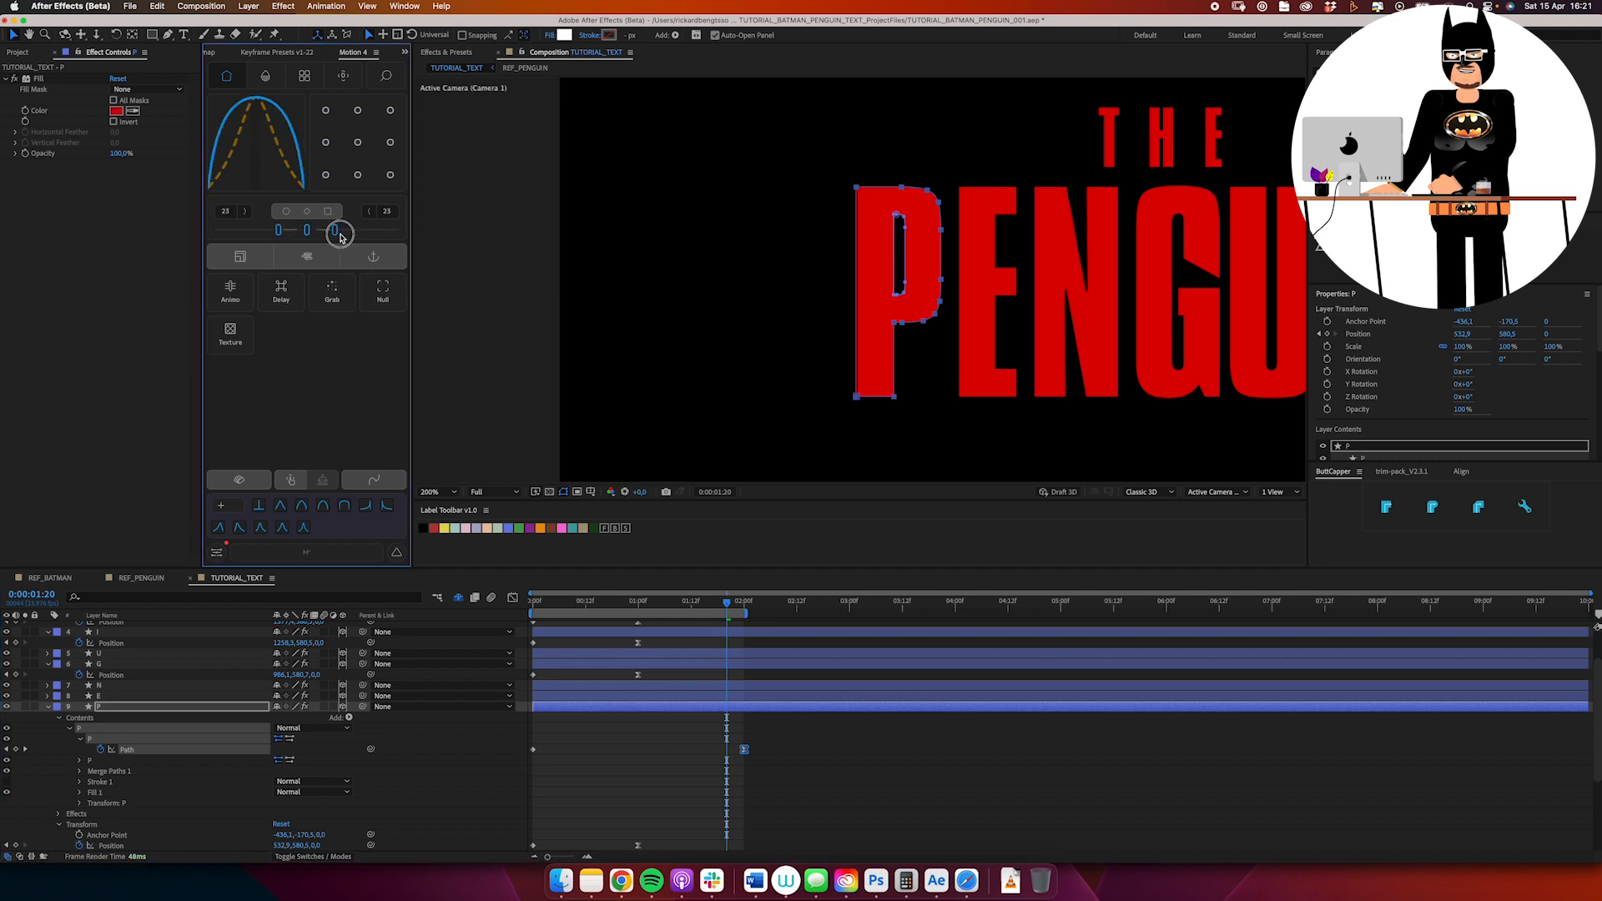
Step: Show the whole title in the viewer and collapse the properties of all layers in TUTORIAL_TEXT
{"action": "key", "text": "/"}
{"action": "left_click_drag", "start_coordinate": [1036, 278], "coordinate": [1028, 243]}
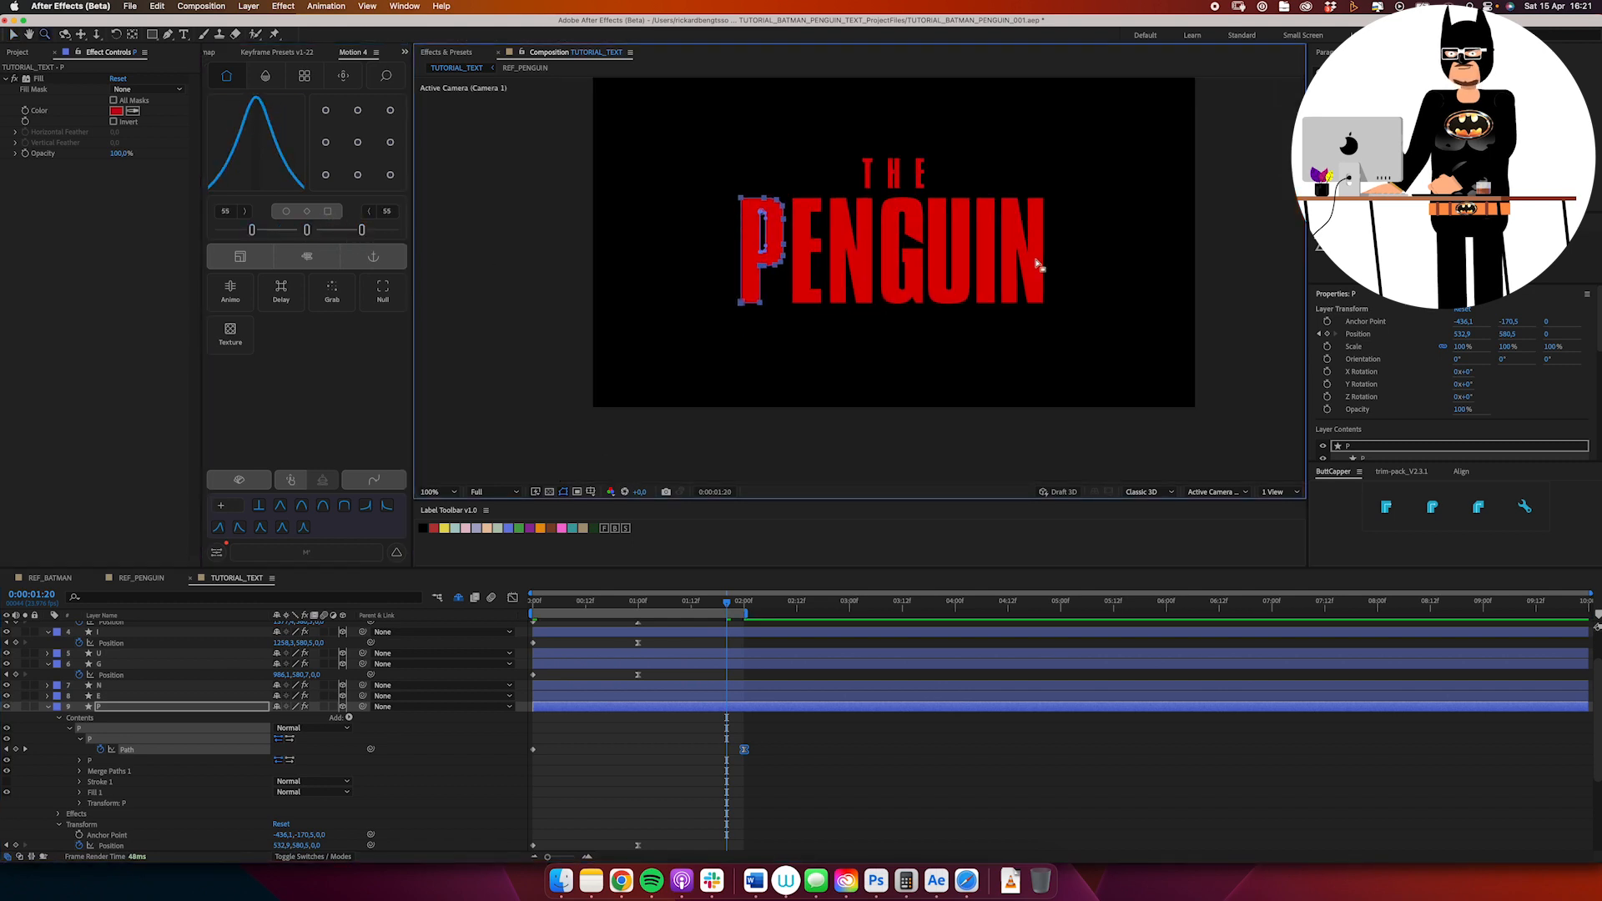
{"action": "key", "text": "v"}
{"action": "key", "text": "super+a"}
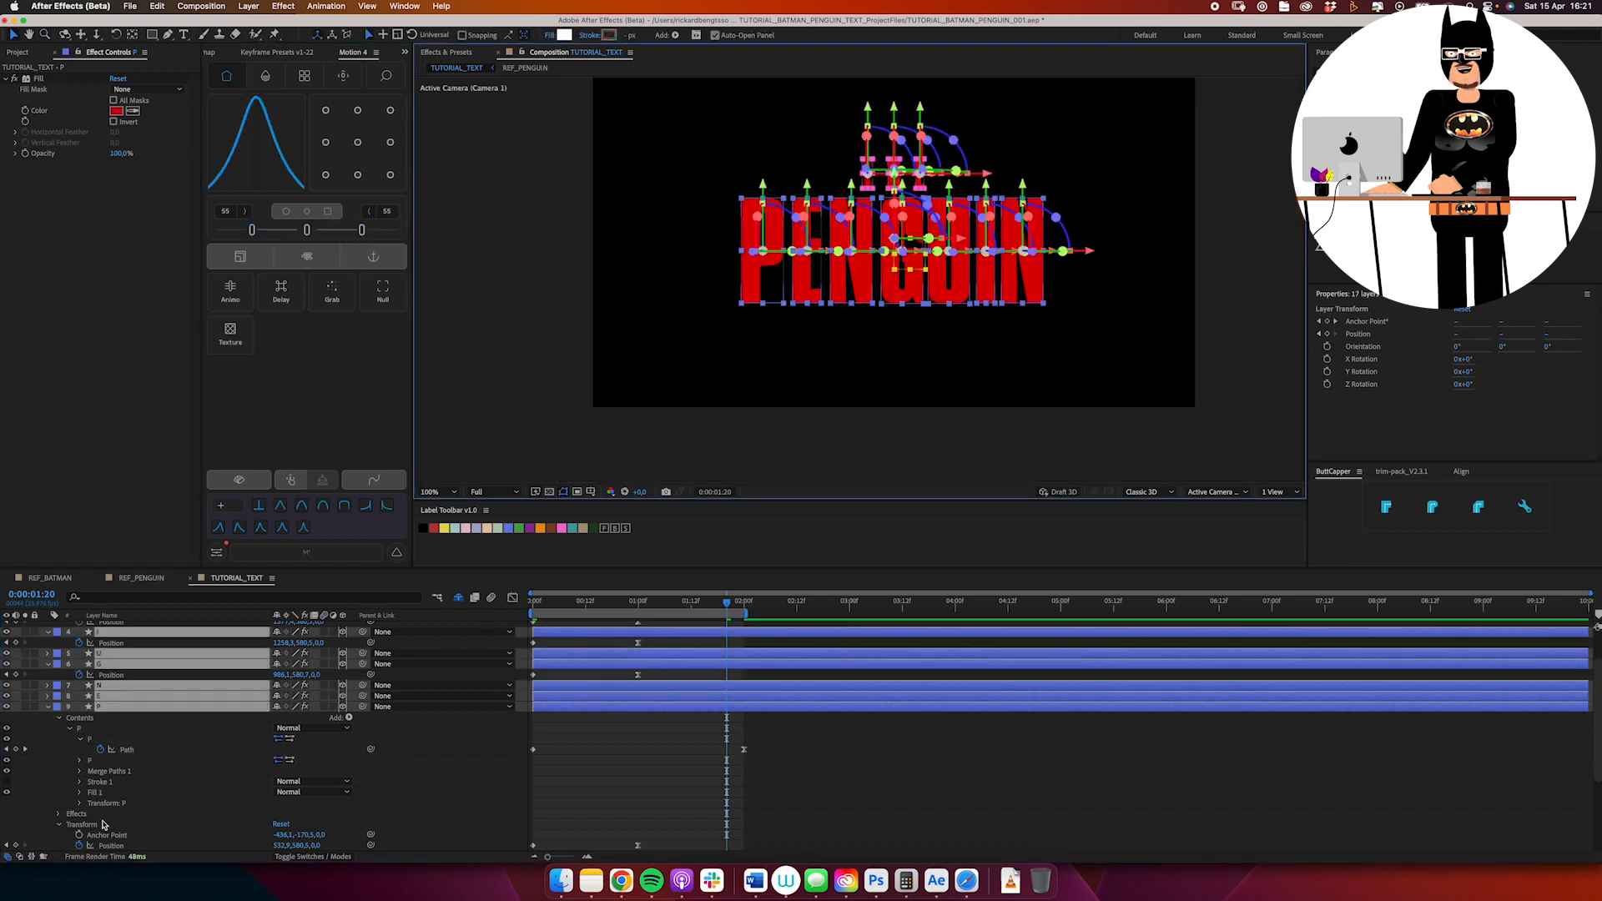
{"action": "left_click", "coordinate": [48, 707]}
{"action": "left_click", "coordinate": [93, 793]}
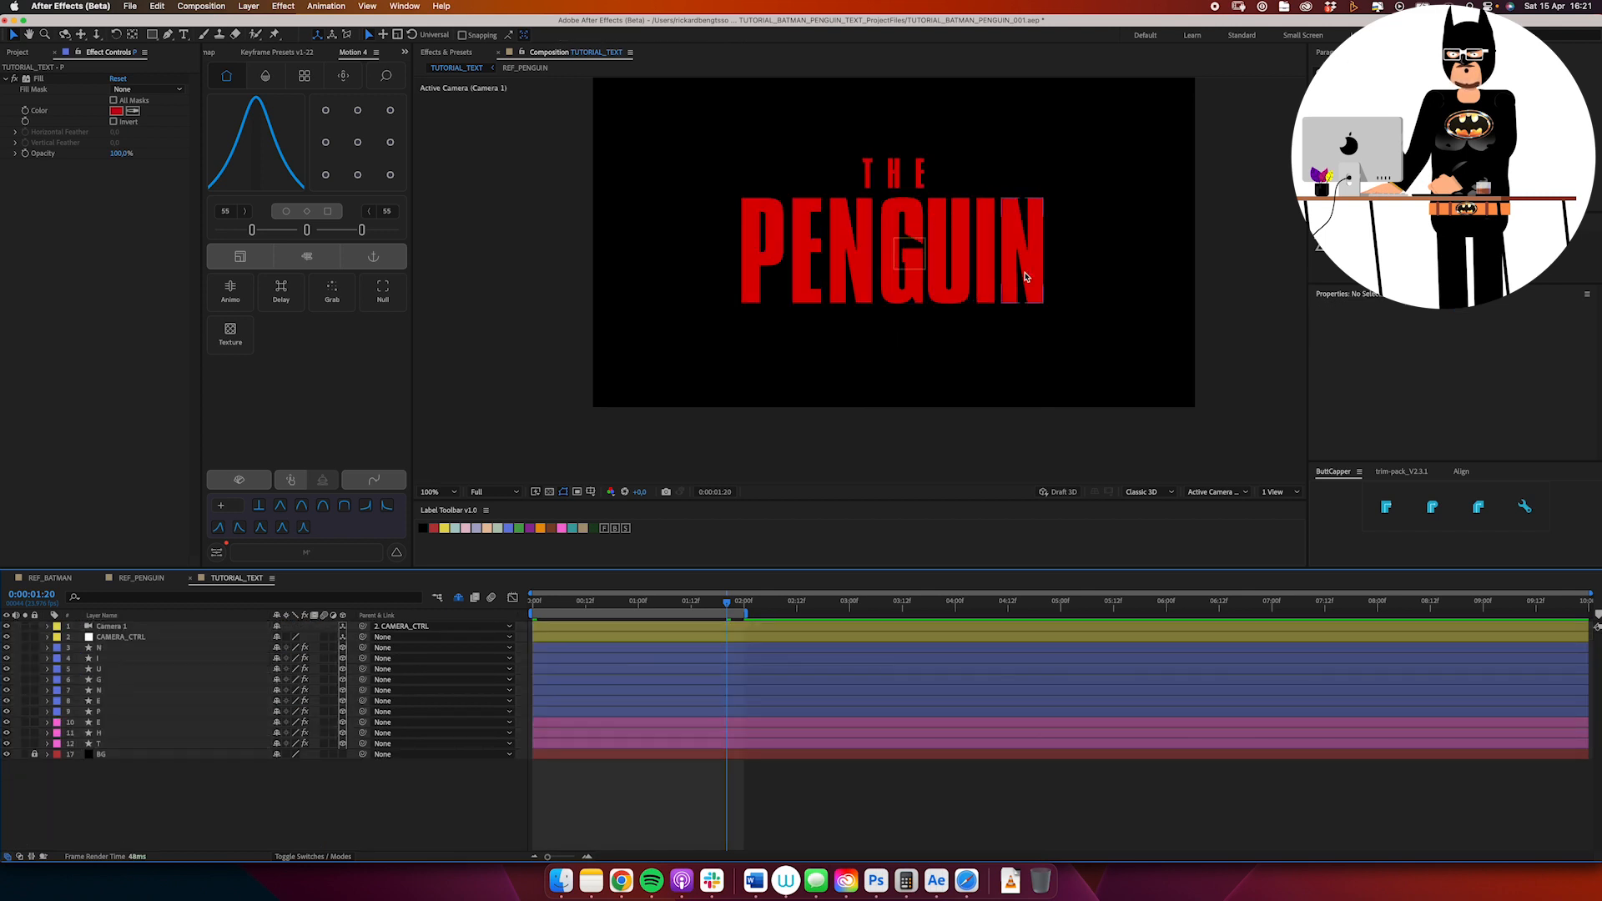
Step: Expand the final N's shape contents and keyframe its Path at 0:00:01:17
{"action": "left_click", "coordinate": [1026, 277]}
{"action": "left_click", "coordinate": [47, 648]}
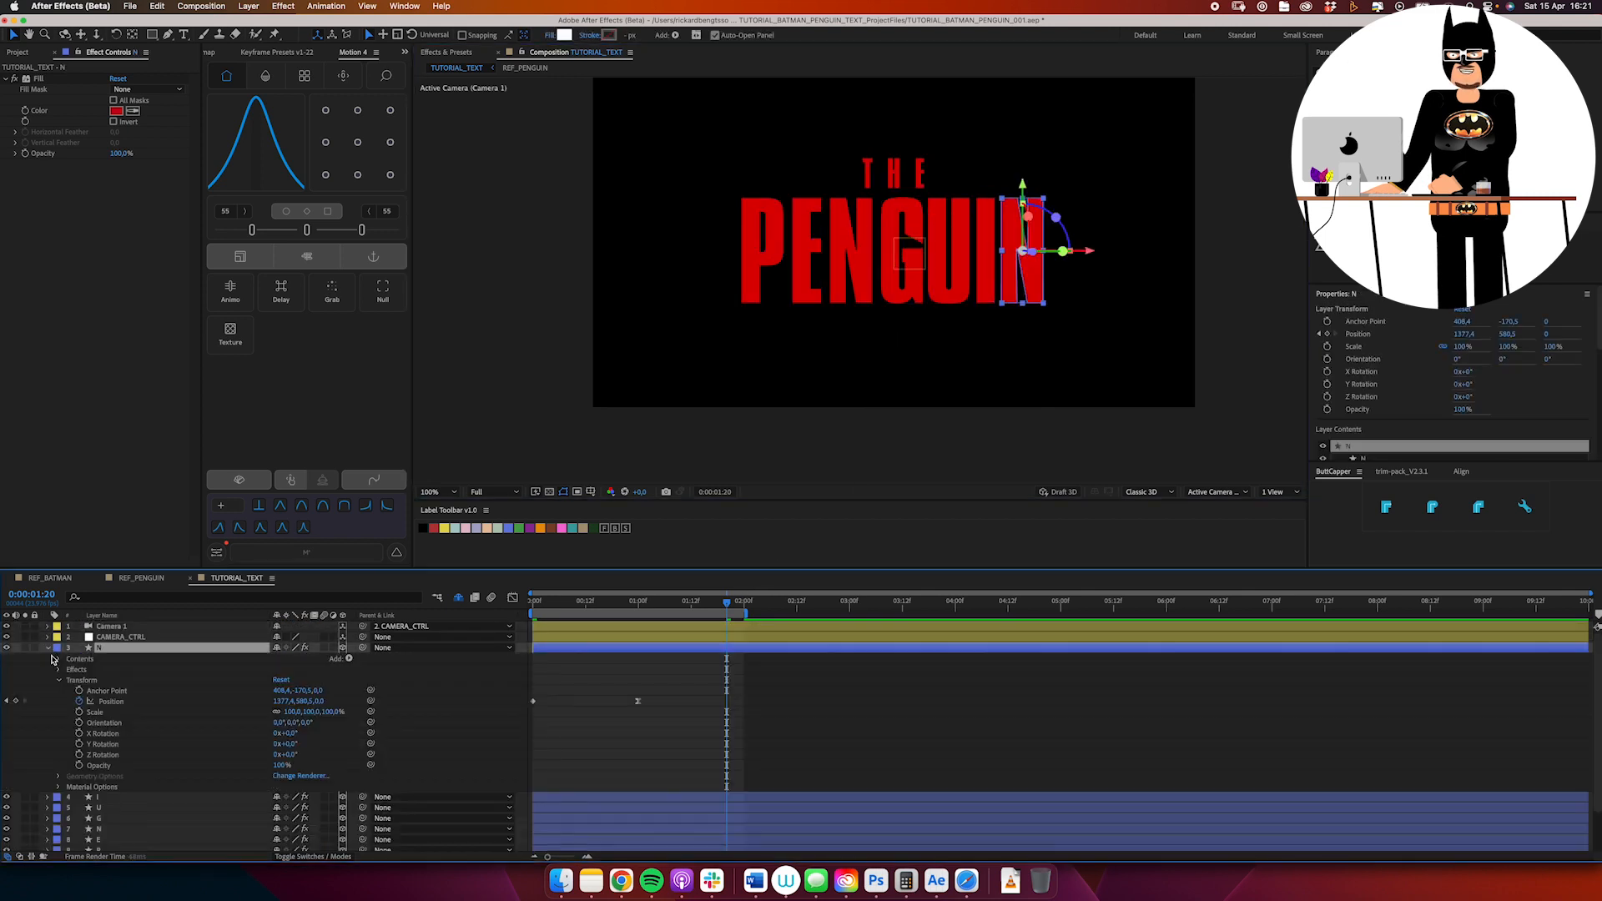
{"action": "left_click", "coordinate": [59, 659]}
{"action": "left_click", "coordinate": [70, 669]}
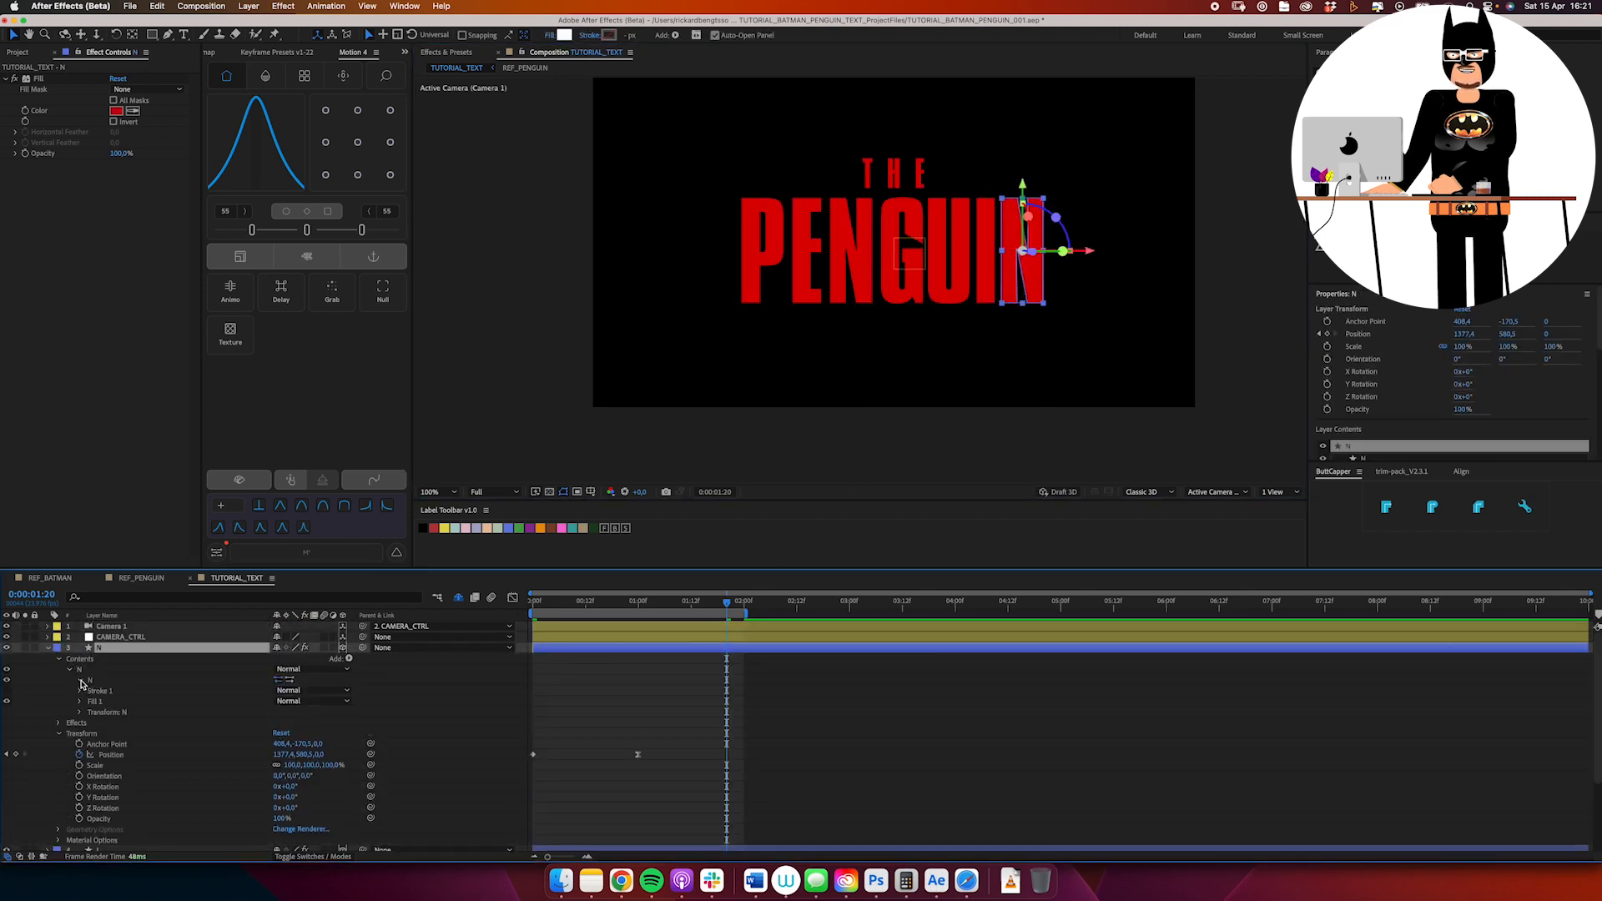
{"action": "left_click", "coordinate": [81, 681]}
{"action": "left_click", "coordinate": [100, 690]}
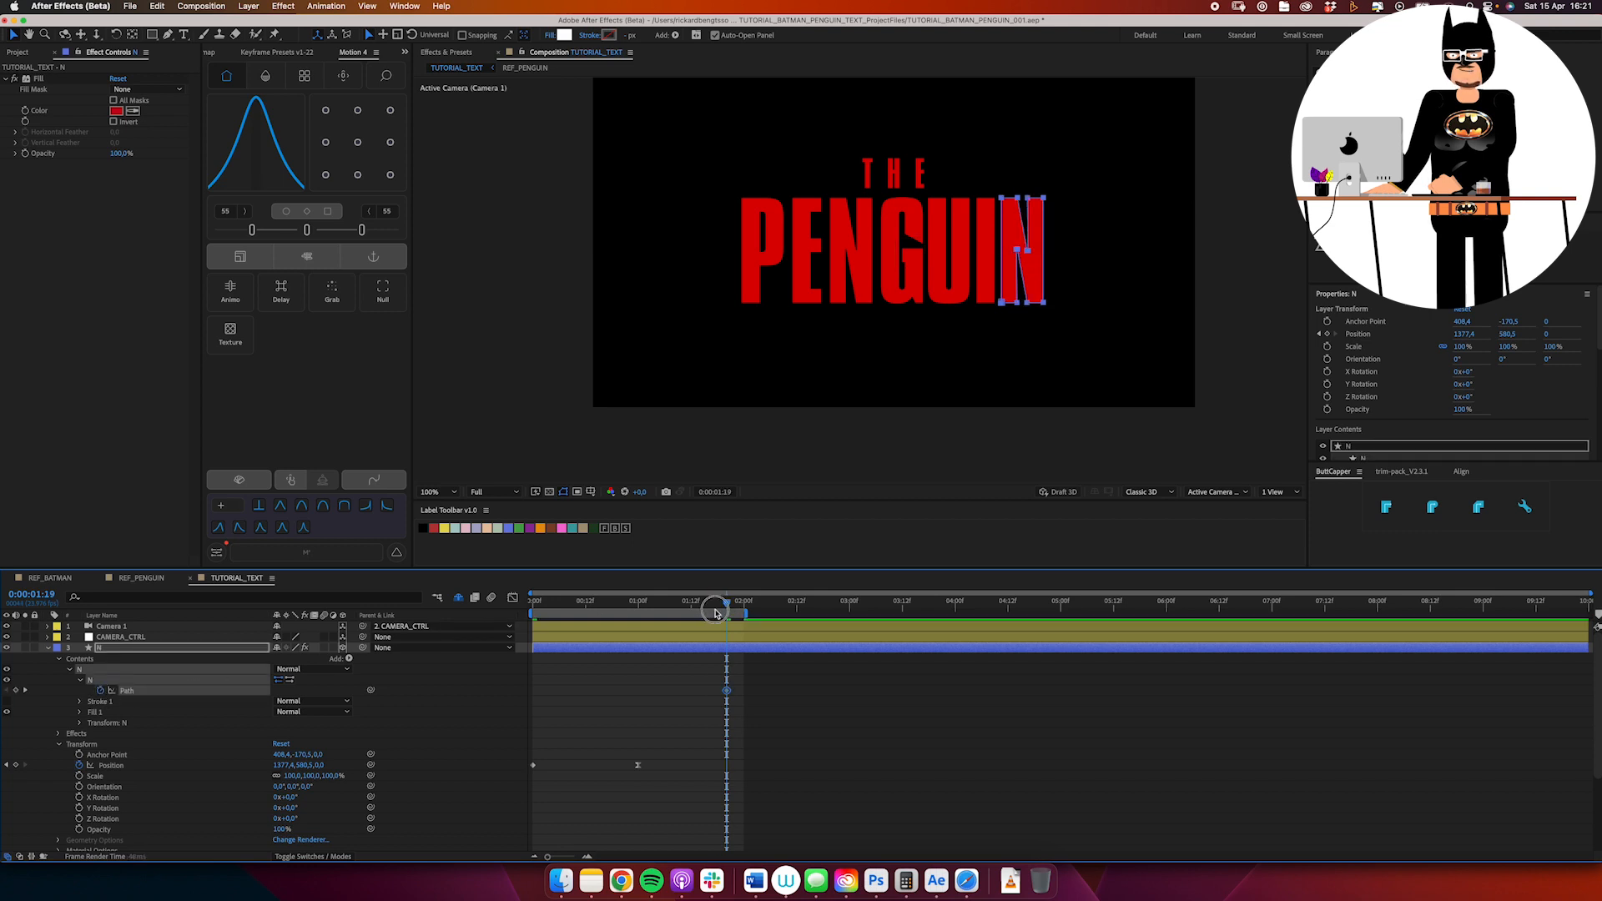
{"action": "left_click_drag", "start_coordinate": [715, 614], "coordinate": [711, 619]}
{"action": "left_click_drag", "start_coordinate": [736, 694], "coordinate": [716, 690]}
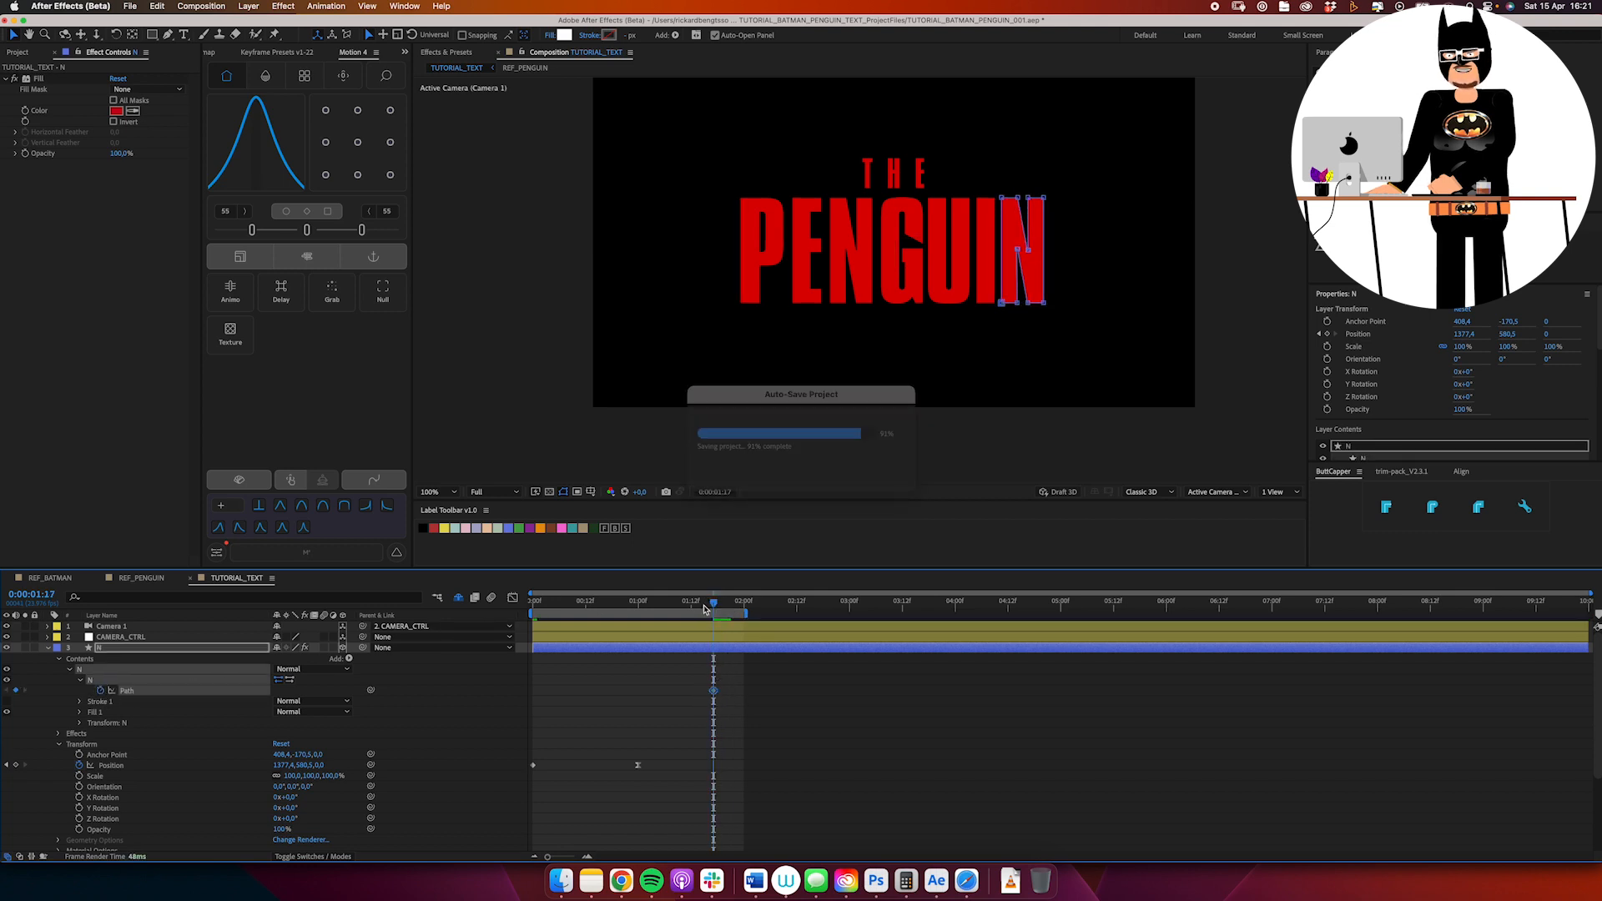
Step: Stretch the final N's right edge outward in a Path keyframe placed at the start, and ease its last Path keyframe with a value of 66
{"action": "left_click", "coordinate": [608, 602]}
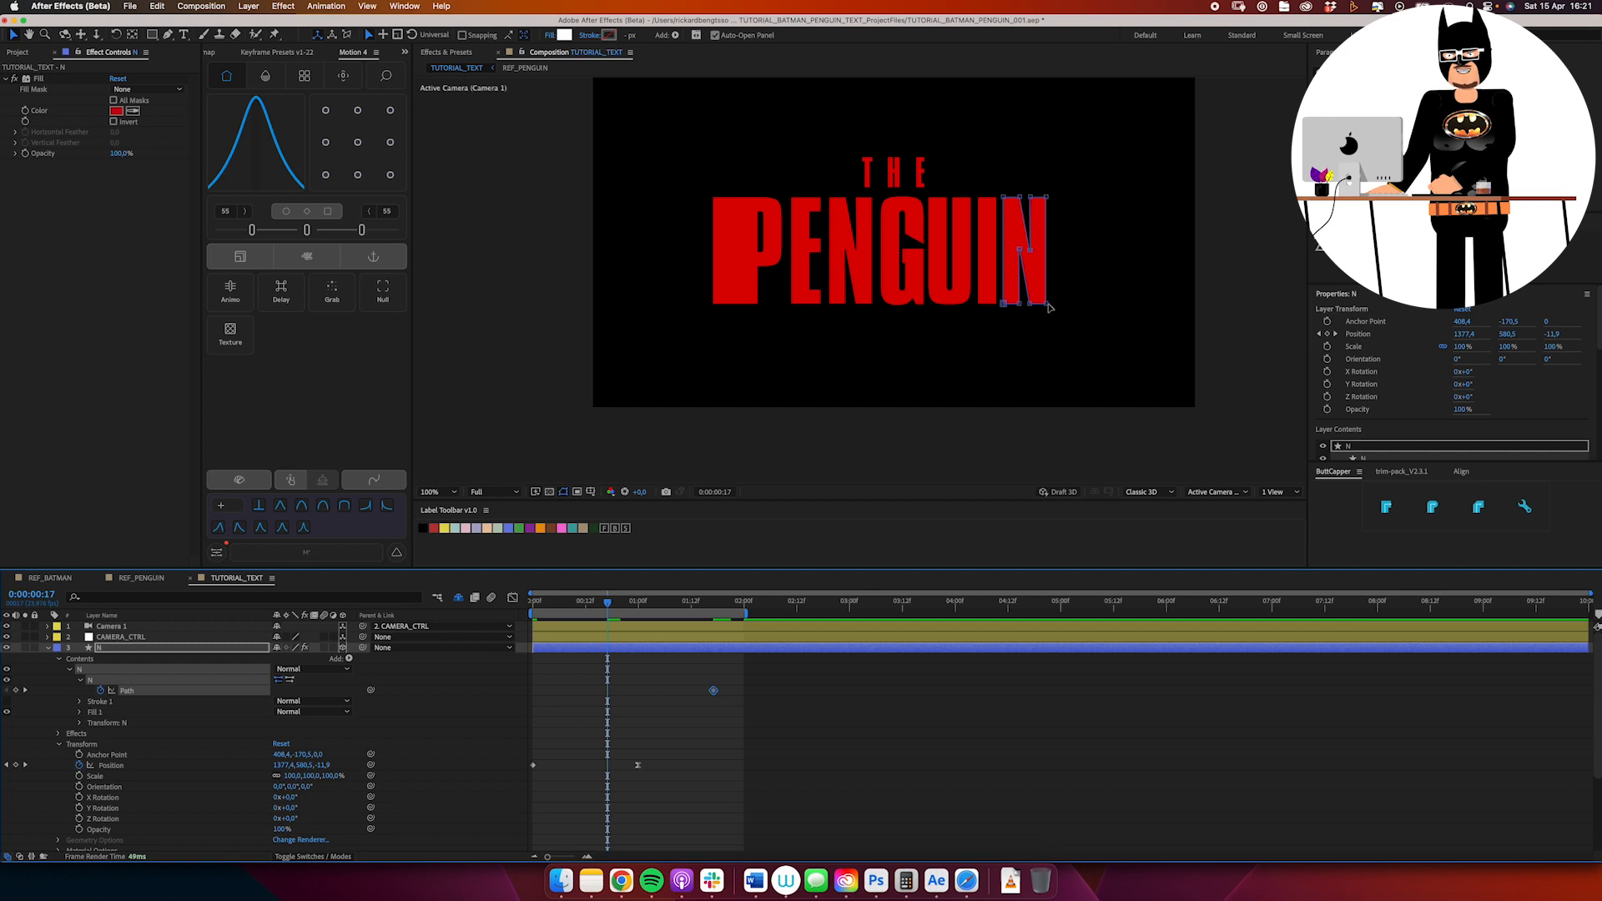
{"action": "left_click", "coordinate": [1047, 301]}
{"action": "left_click_drag", "start_coordinate": [1069, 178], "coordinate": [1090, 298]}
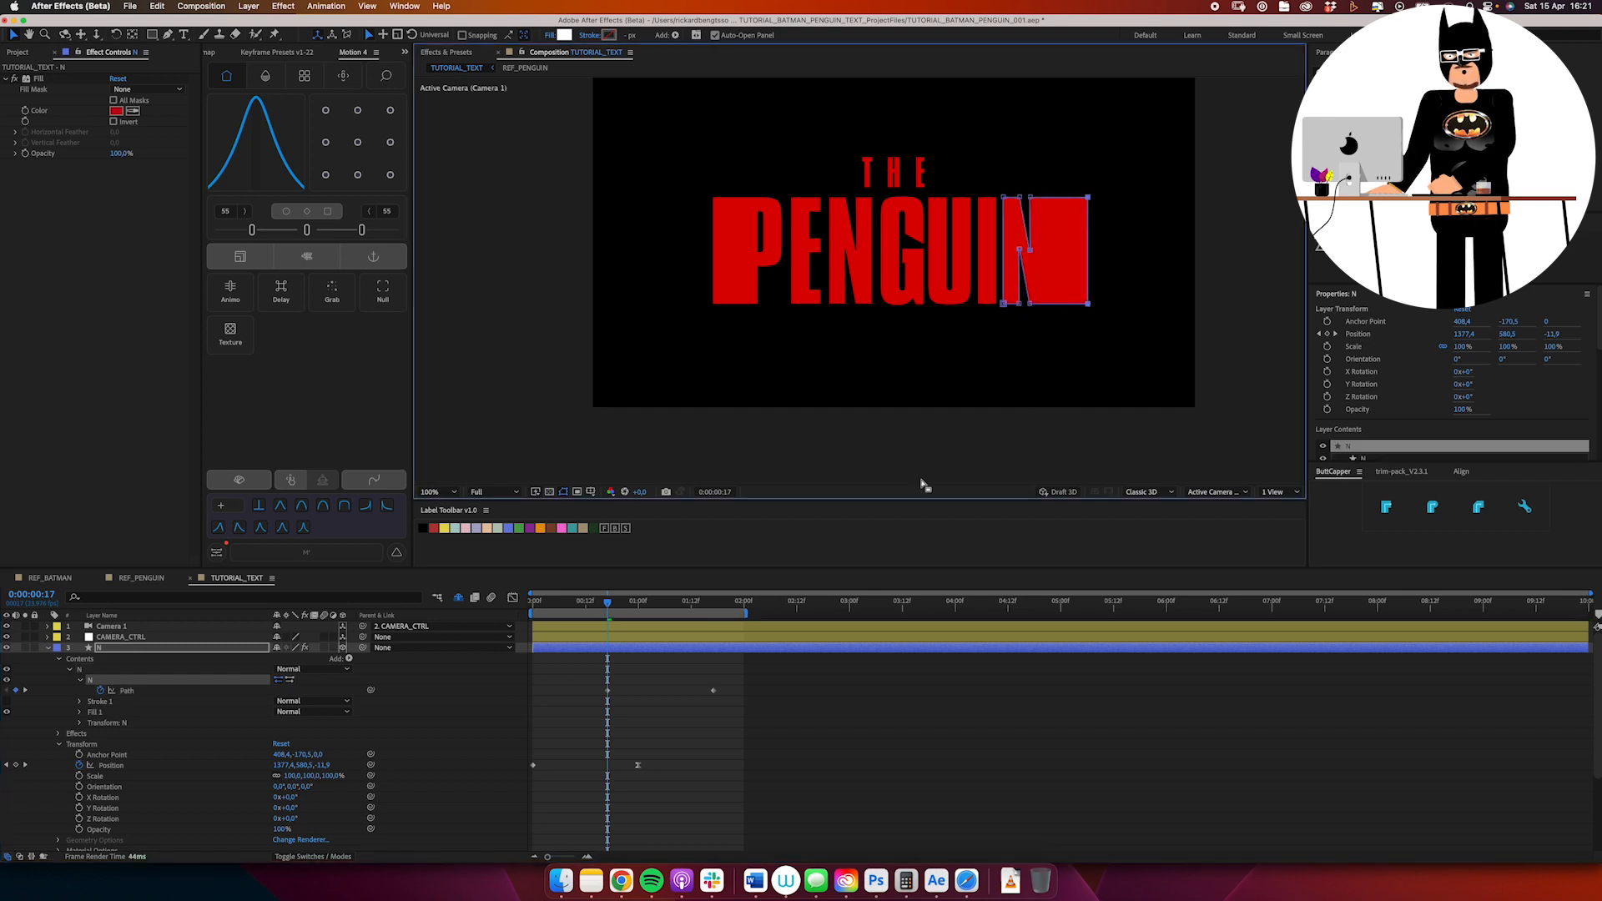
{"action": "left_click_drag", "start_coordinate": [608, 691], "coordinate": [534, 703]}
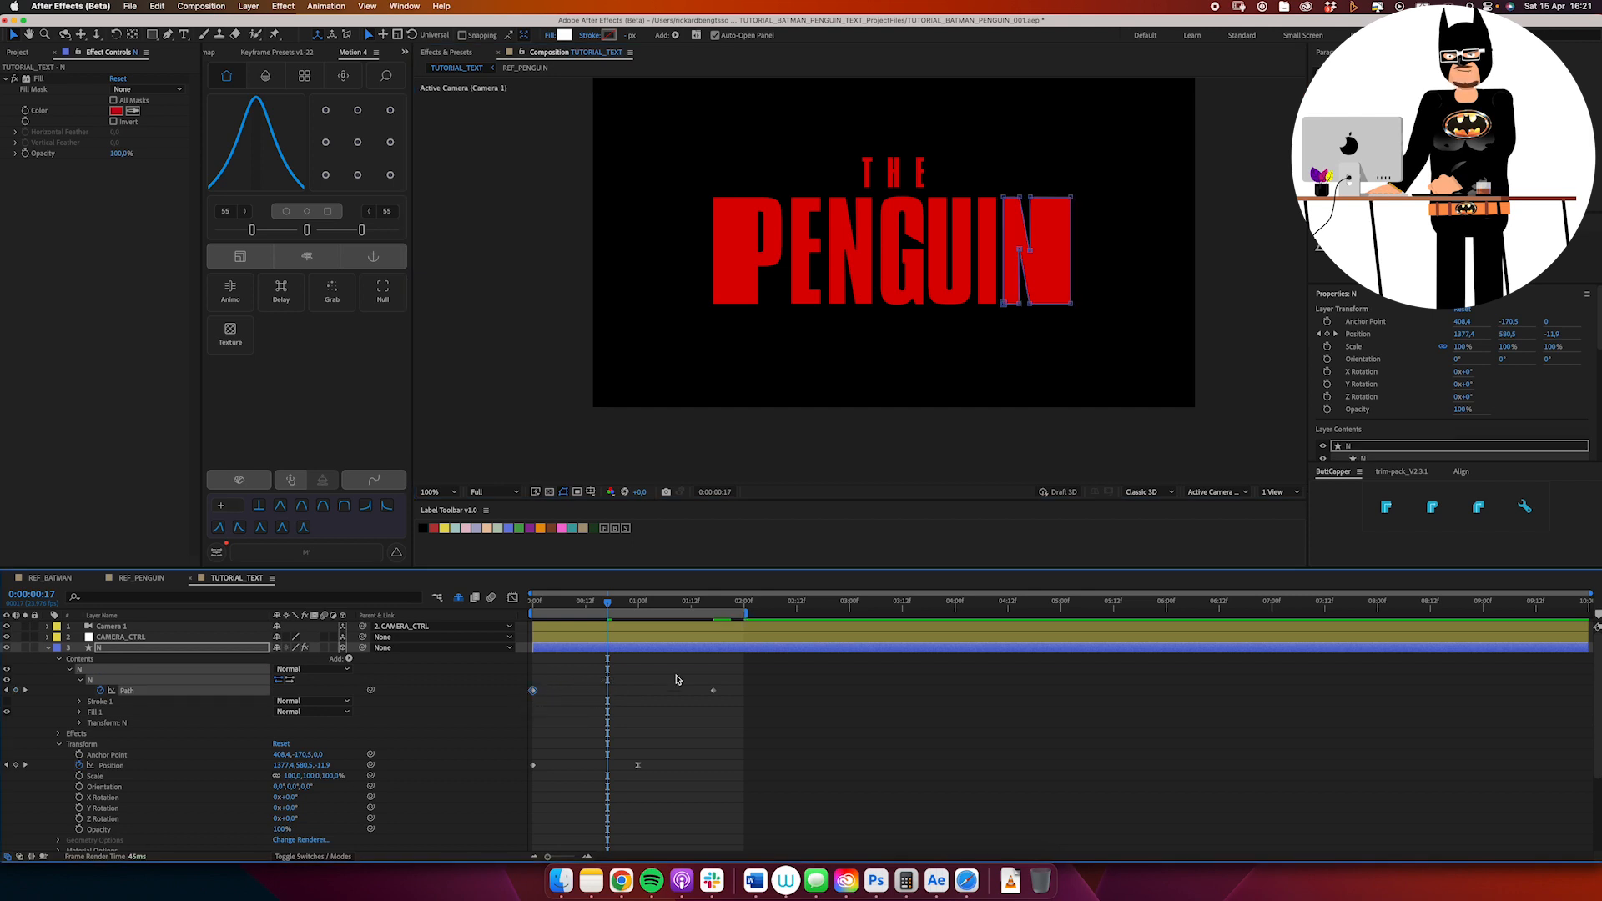
{"action": "left_click_drag", "start_coordinate": [675, 676], "coordinate": [753, 725]}
{"action": "left_click_drag", "start_coordinate": [308, 230], "coordinate": [317, 230]}
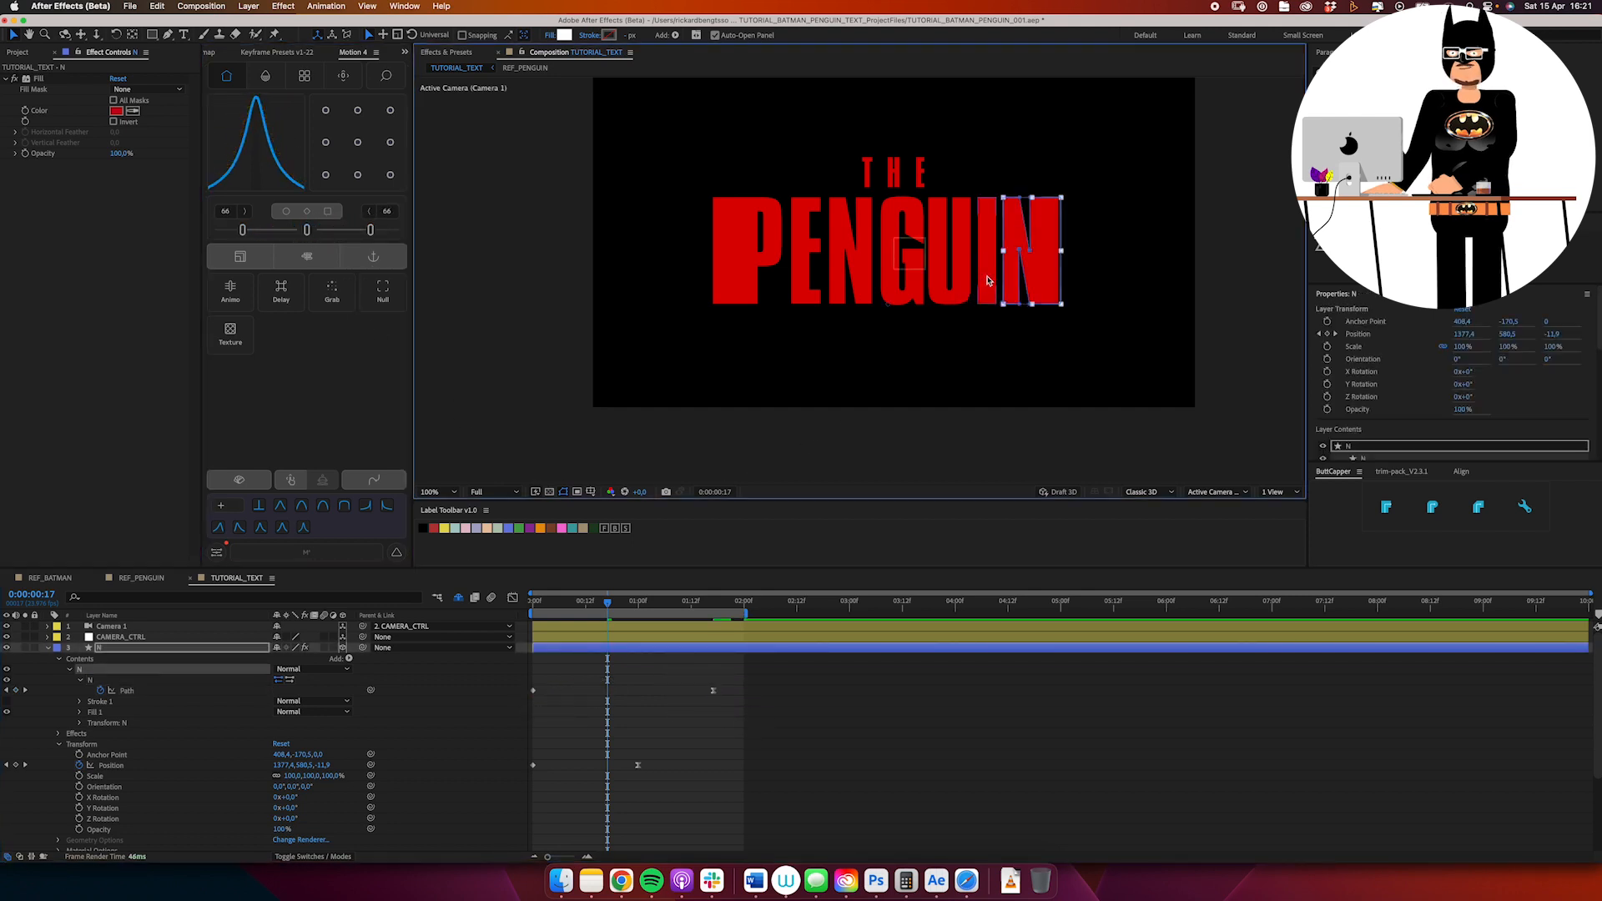
Step: Expand the I layer's shape contents and keyframe its Path at 0:00:01:12
{"action": "left_click", "coordinate": [986, 267]}
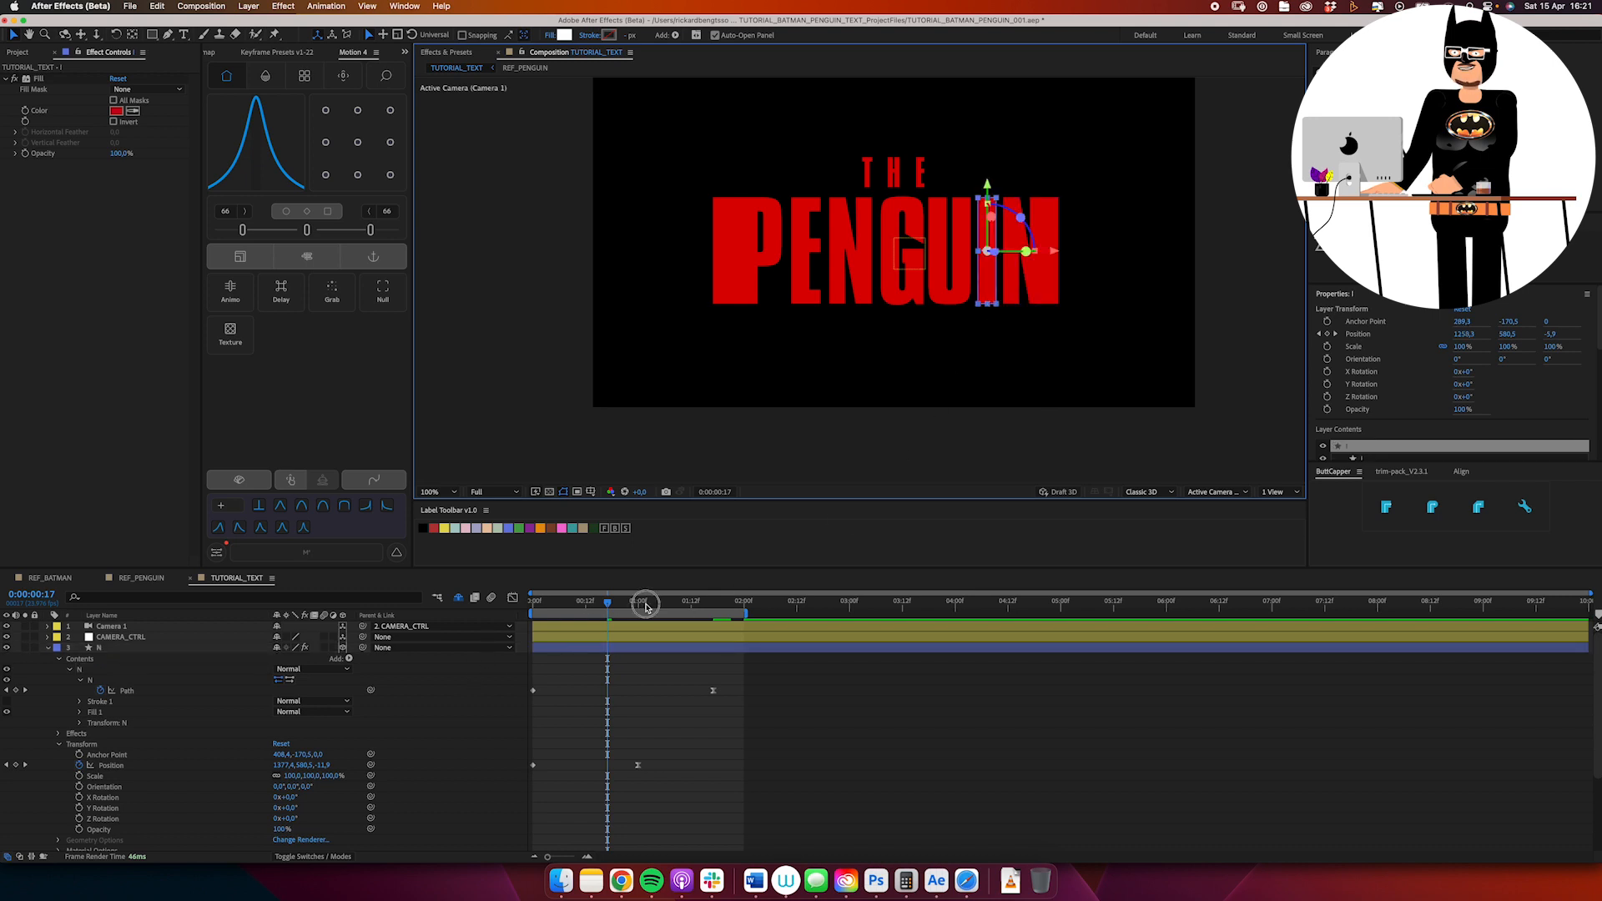
{"action": "left_click", "coordinate": [691, 601]}
{"action": "left_click", "coordinate": [50, 648]}
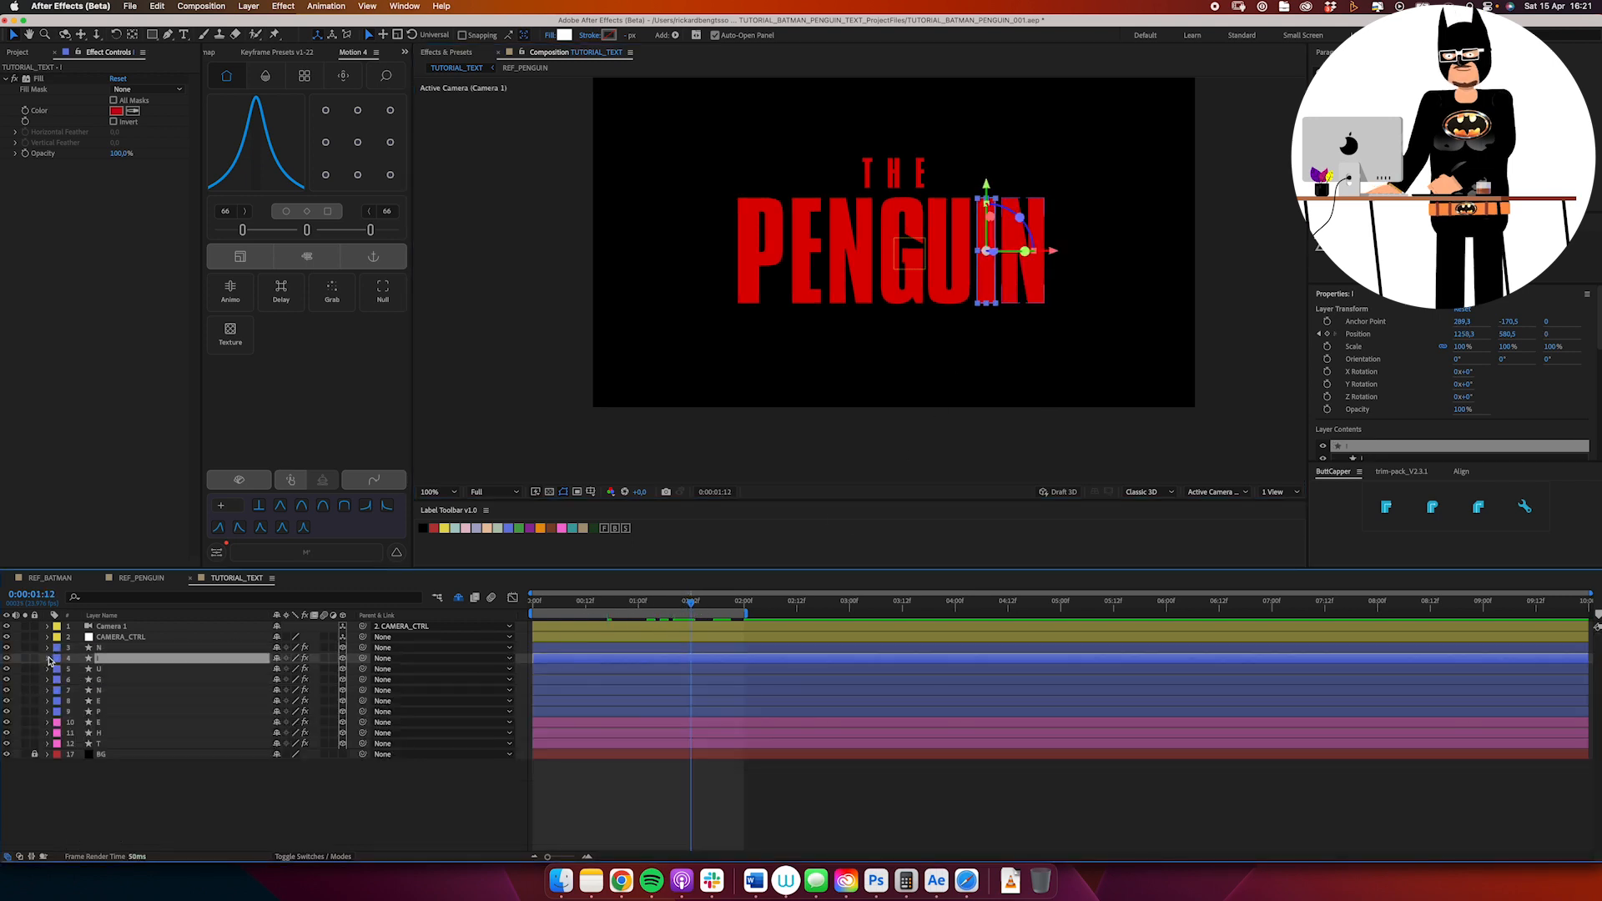
{"action": "left_click", "coordinate": [48, 659]}
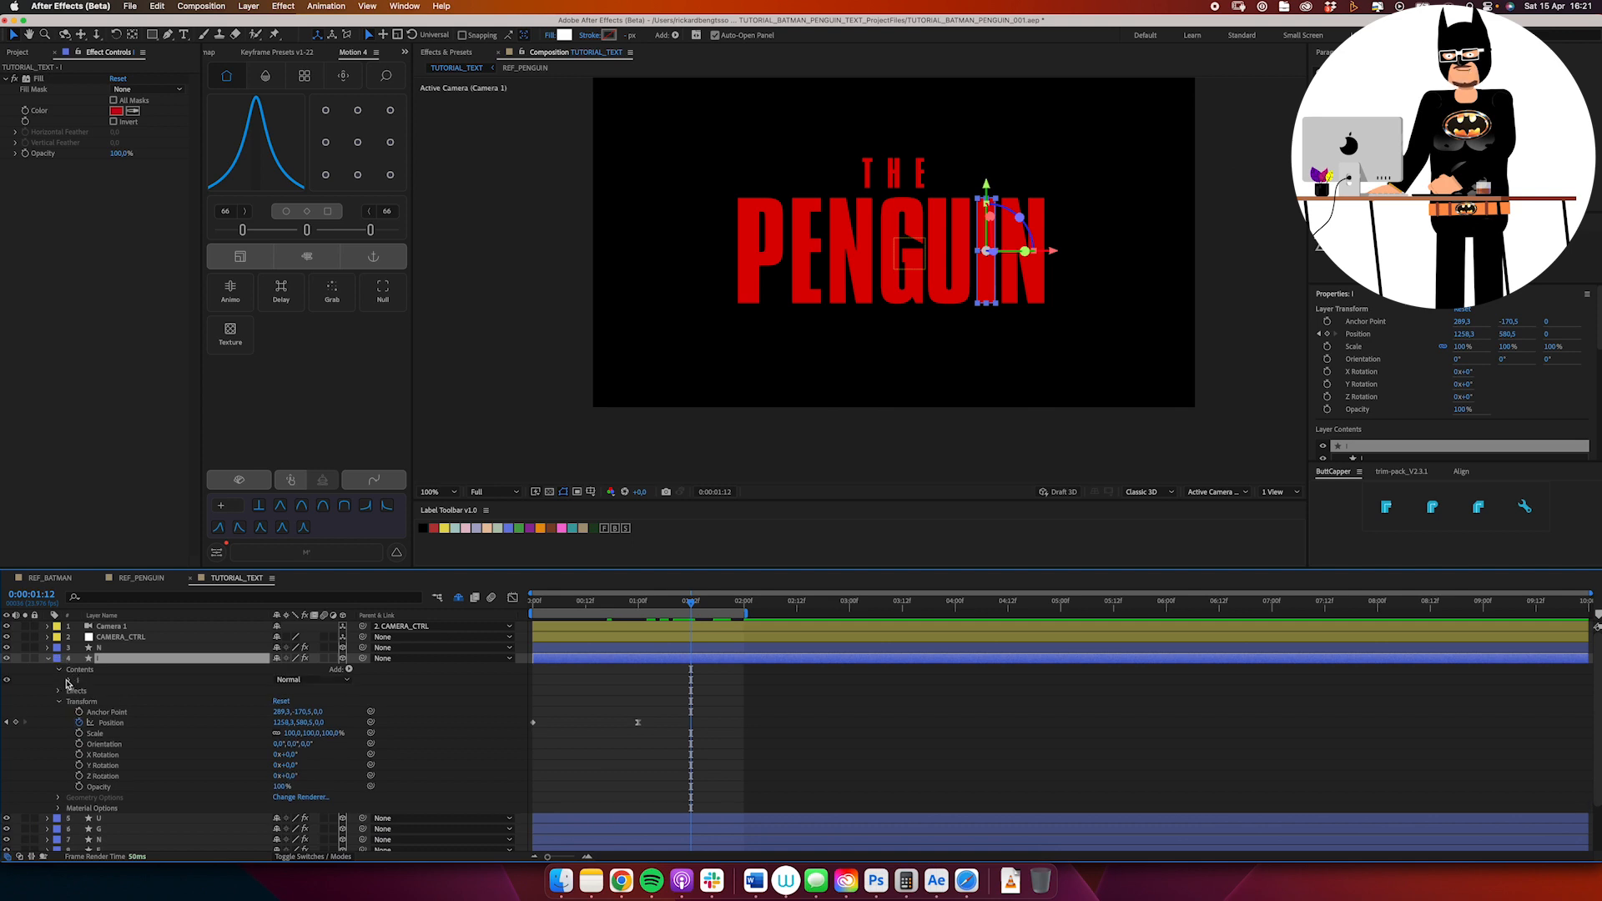
{"action": "left_click", "coordinate": [58, 670]}
{"action": "left_click", "coordinate": [79, 691]}
{"action": "left_click", "coordinate": [100, 702]}
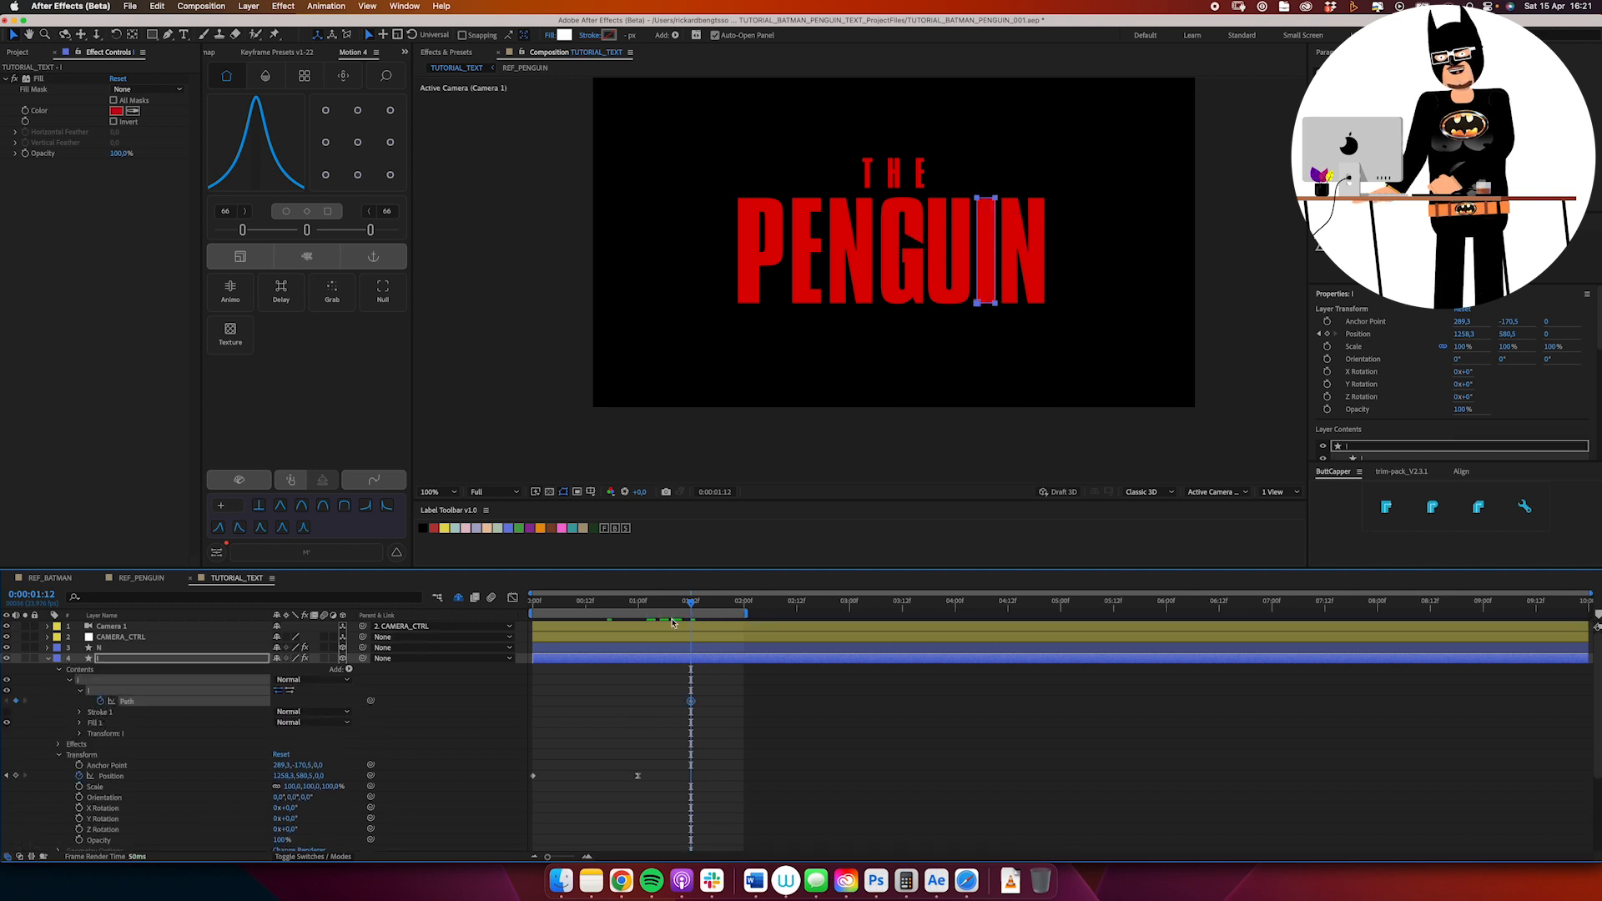
Step: Stretch the I's path far upward and downward at 0:00:00:00, and collapse the layer's properties
{"action": "left_click_drag", "start_coordinate": [673, 606], "coordinate": [533, 631]}
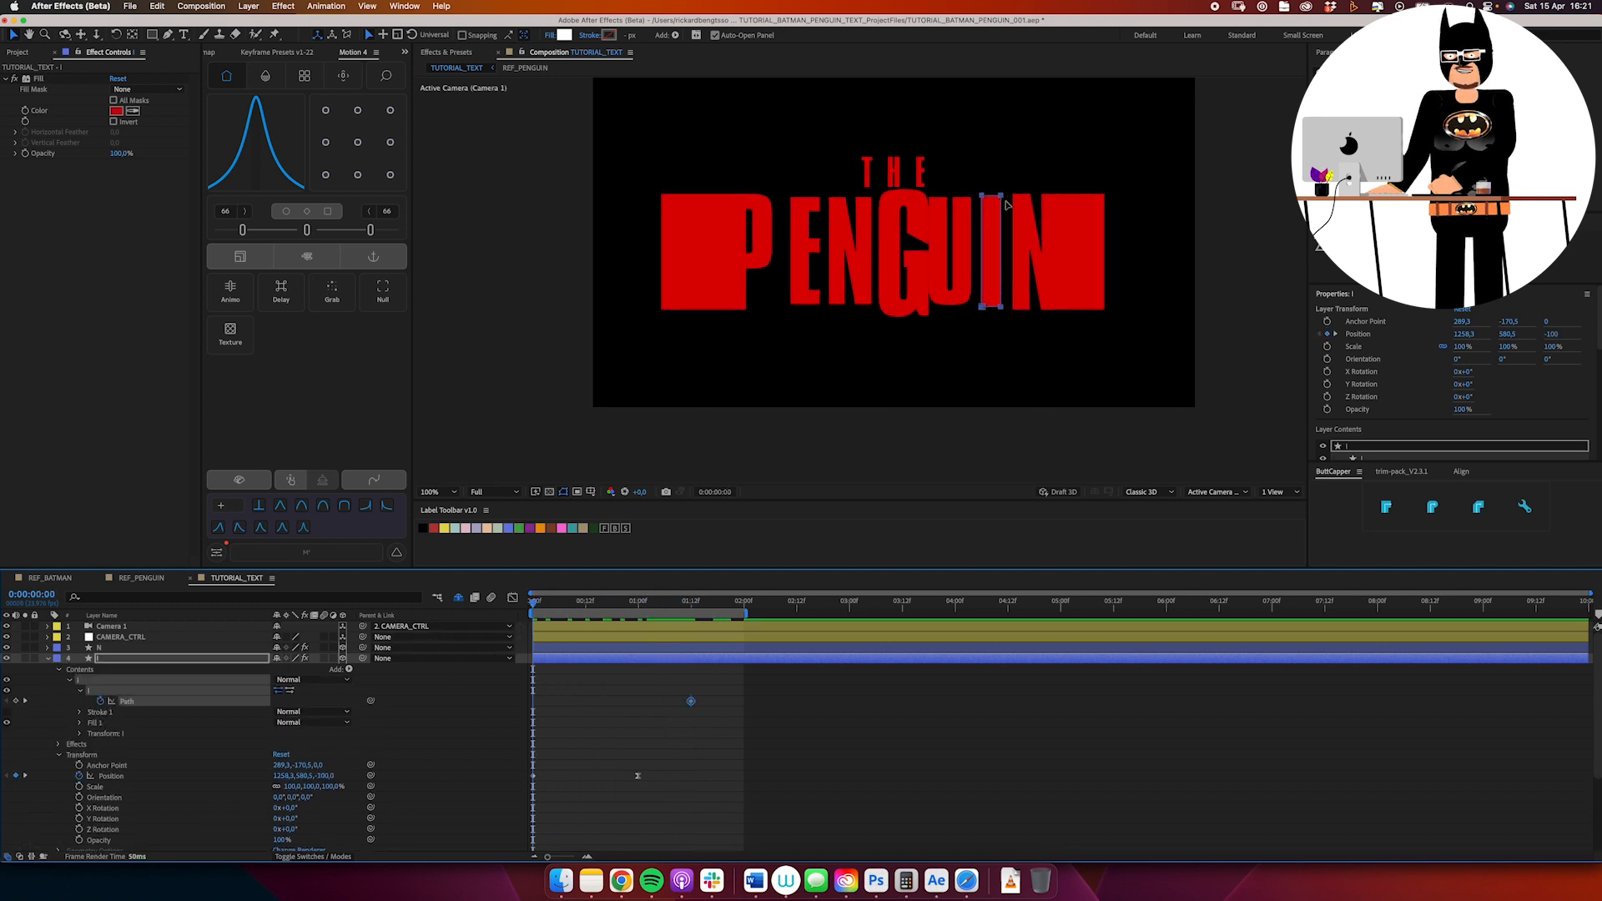
{"action": "left_click_drag", "start_coordinate": [1008, 180], "coordinate": [987, 147]}
{"action": "left_click", "coordinate": [985, 170]}
{"action": "left_click", "coordinate": [985, 327]}
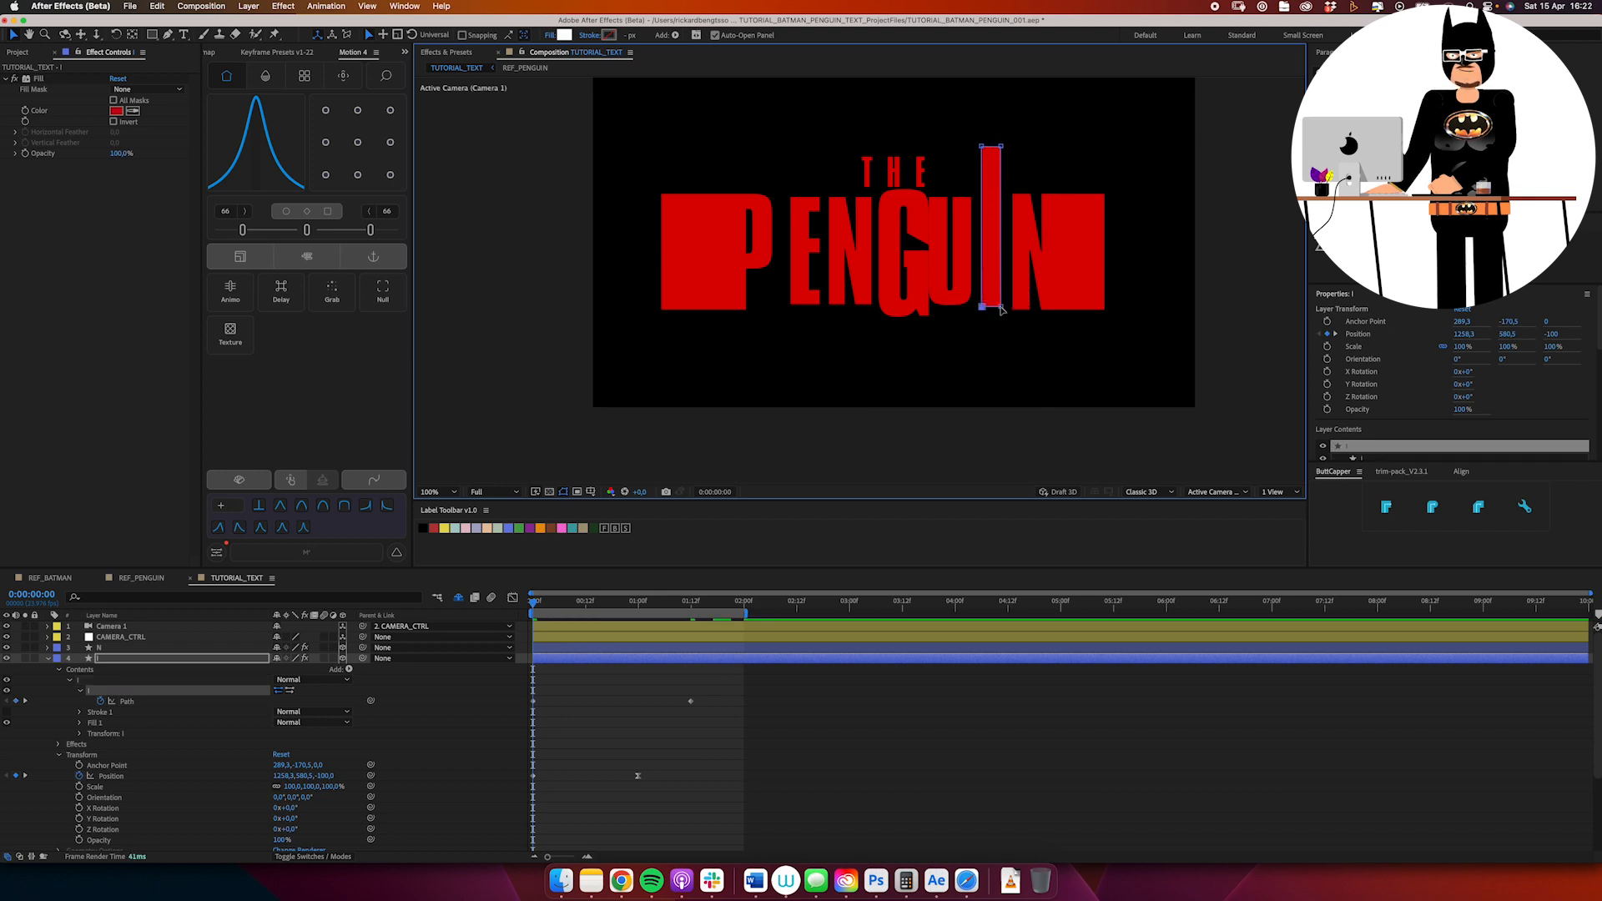
{"action": "left_click_drag", "start_coordinate": [1001, 309], "coordinate": [1004, 362]}
{"action": "left_click", "coordinate": [1002, 353]}
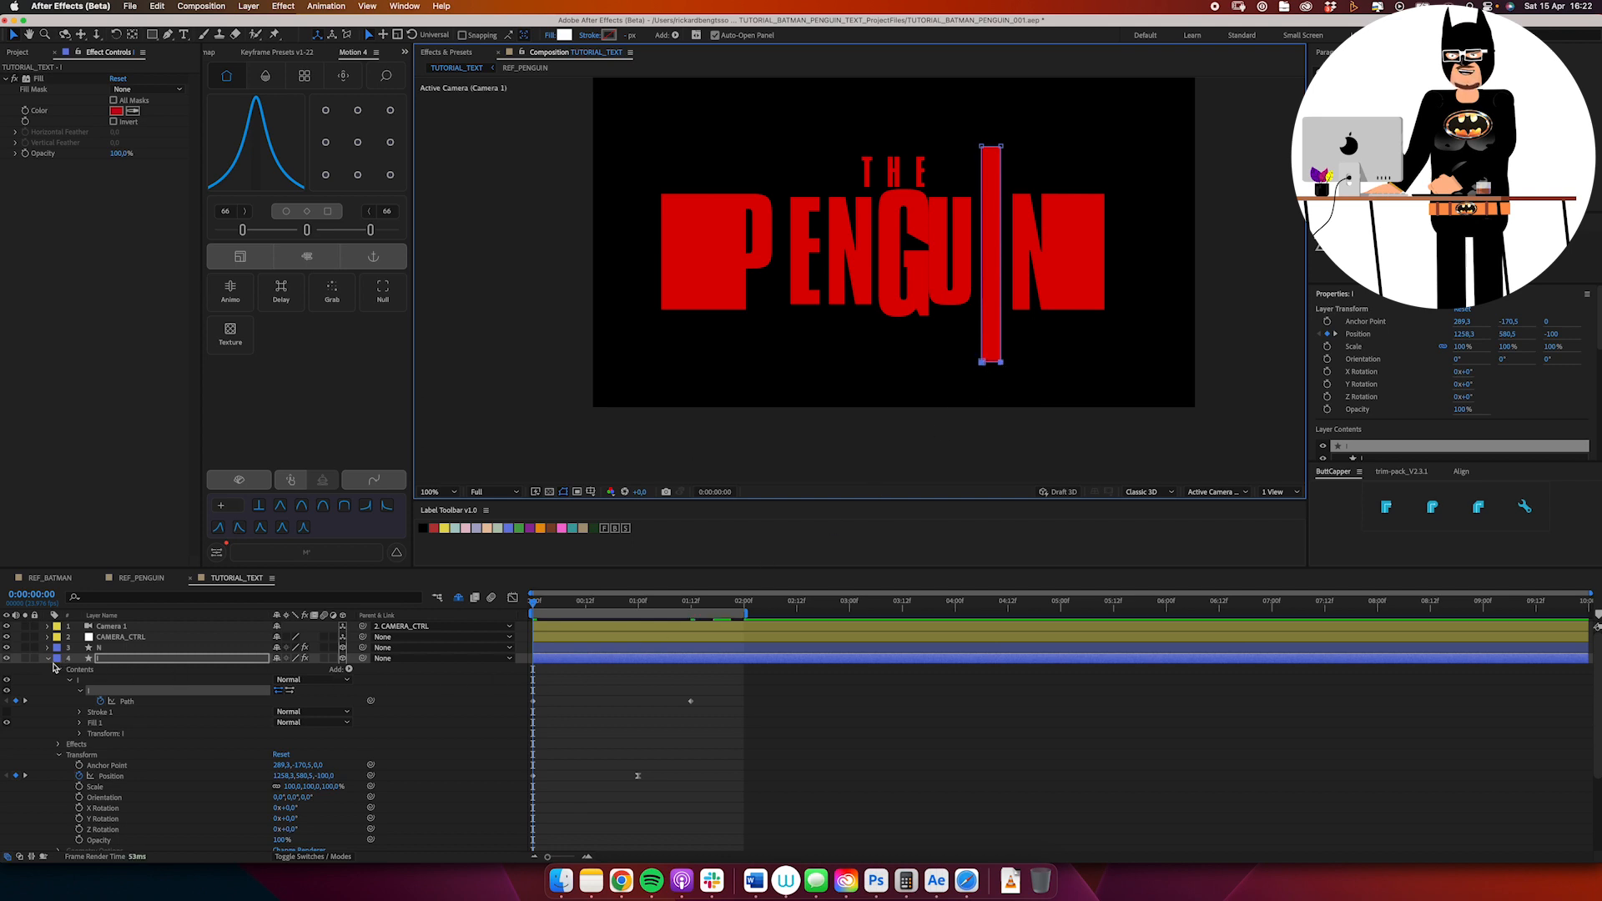
{"action": "left_click", "coordinate": [48, 659]}
{"action": "left_click", "coordinate": [114, 776]}
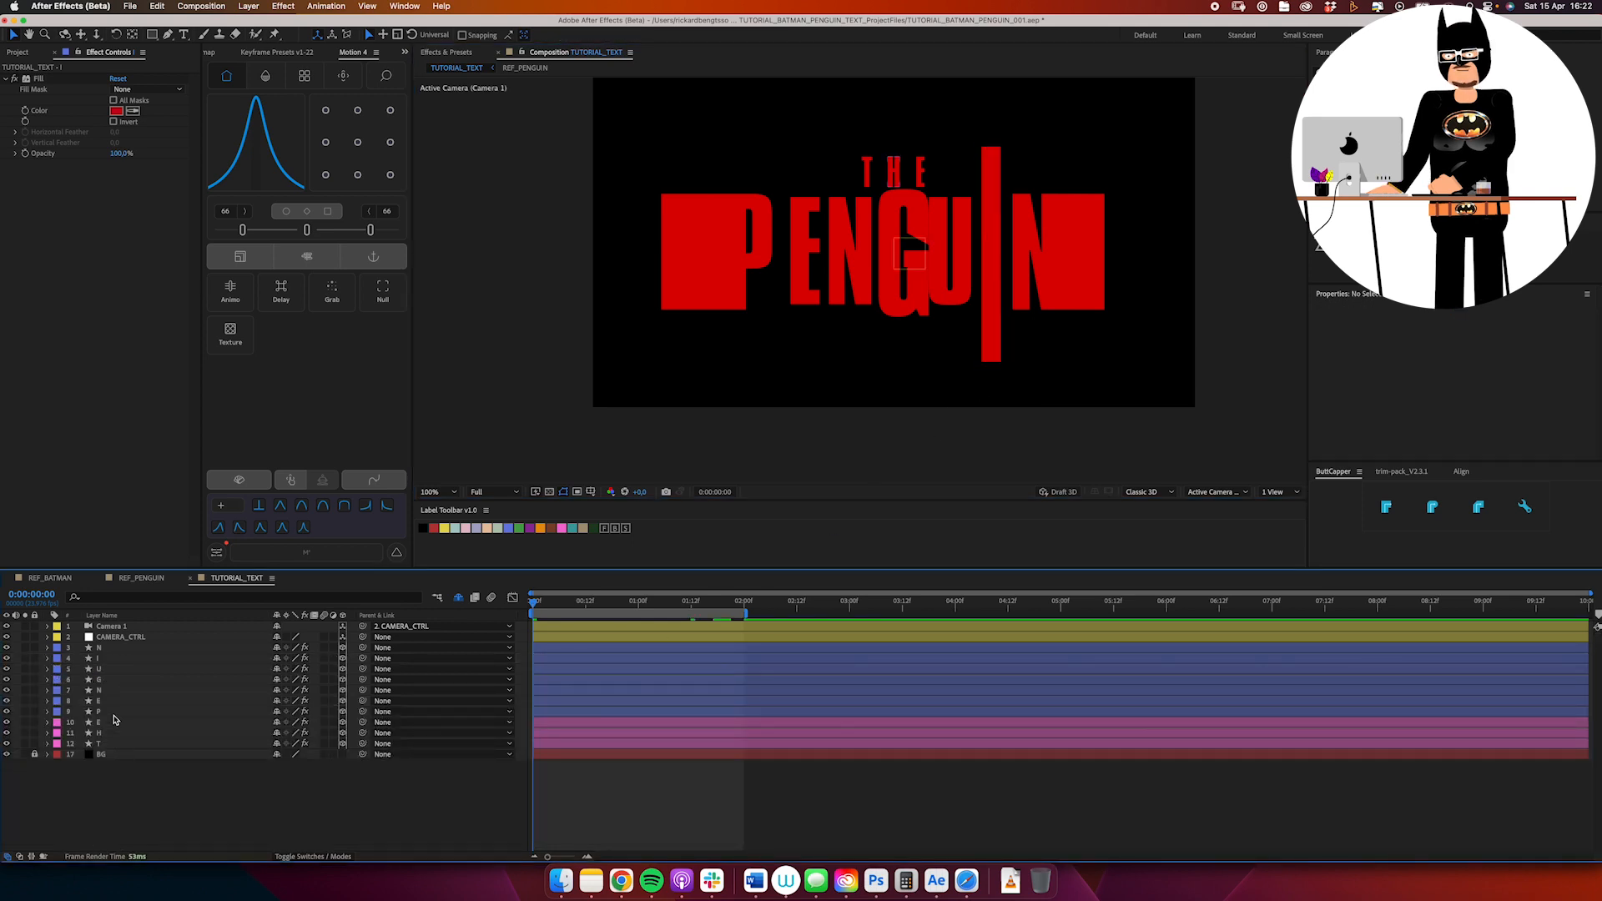
Step: Keyframe the G layer's Scale from 110% at the start to 100% at 0:00:01:11
{"action": "left_click", "coordinate": [102, 683]}
{"action": "scroll", "coordinate": [918, 234], "scroll_direction": "up", "scroll_amount": 2}
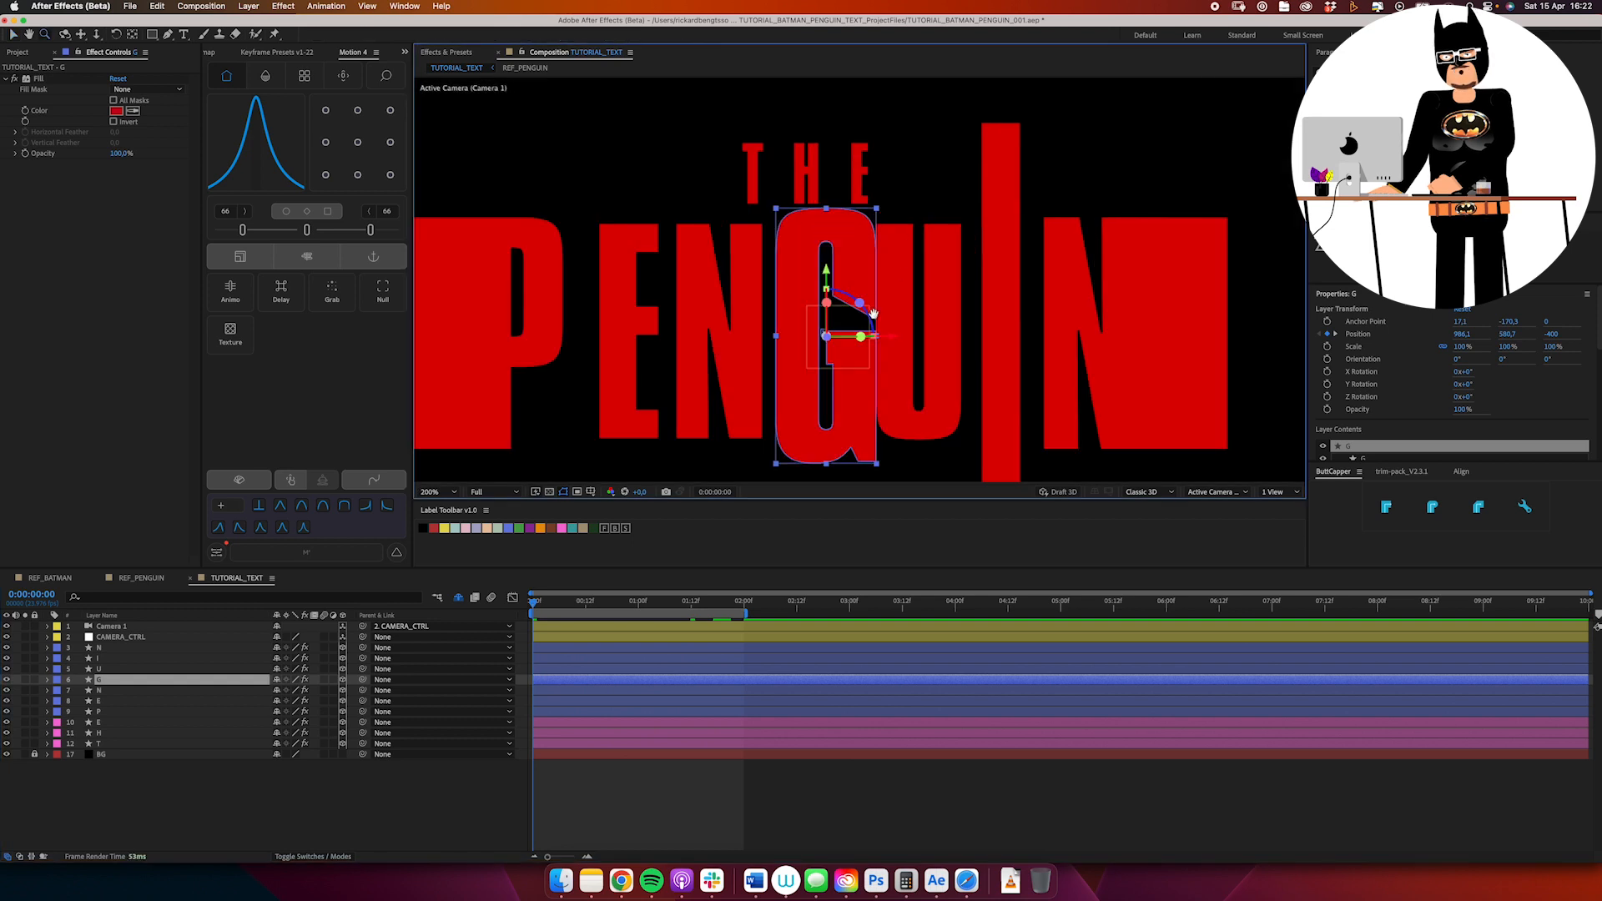
{"action": "left_click_drag", "start_coordinate": [886, 247], "coordinate": [886, 267]}
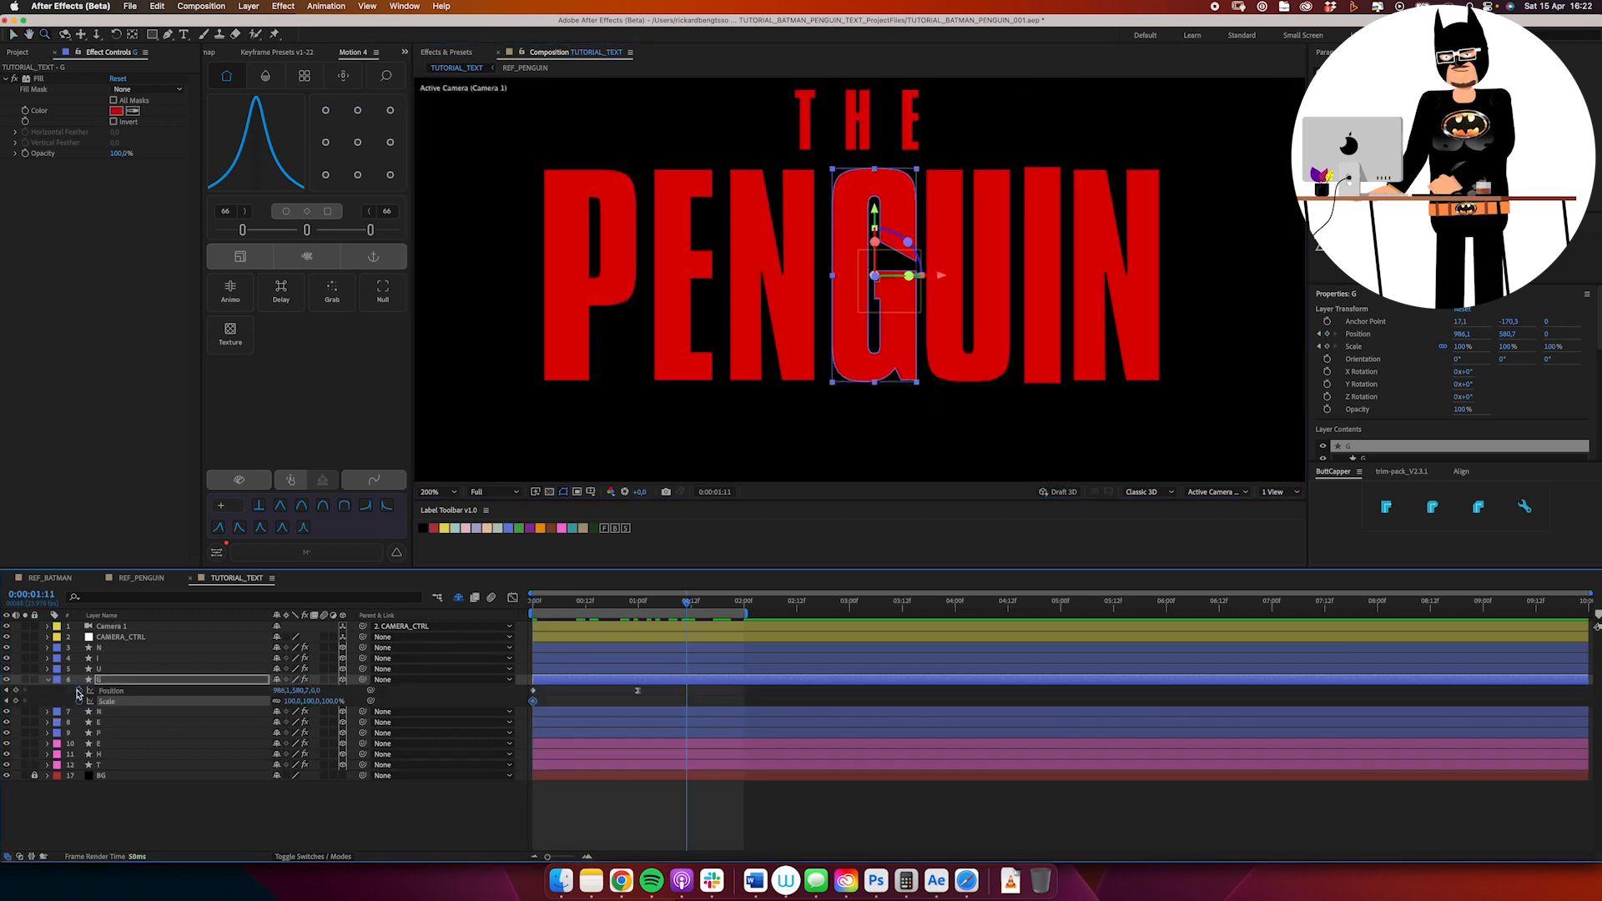
{"action": "left_click", "coordinate": [17, 702]}
{"action": "key", "text": "Home"}
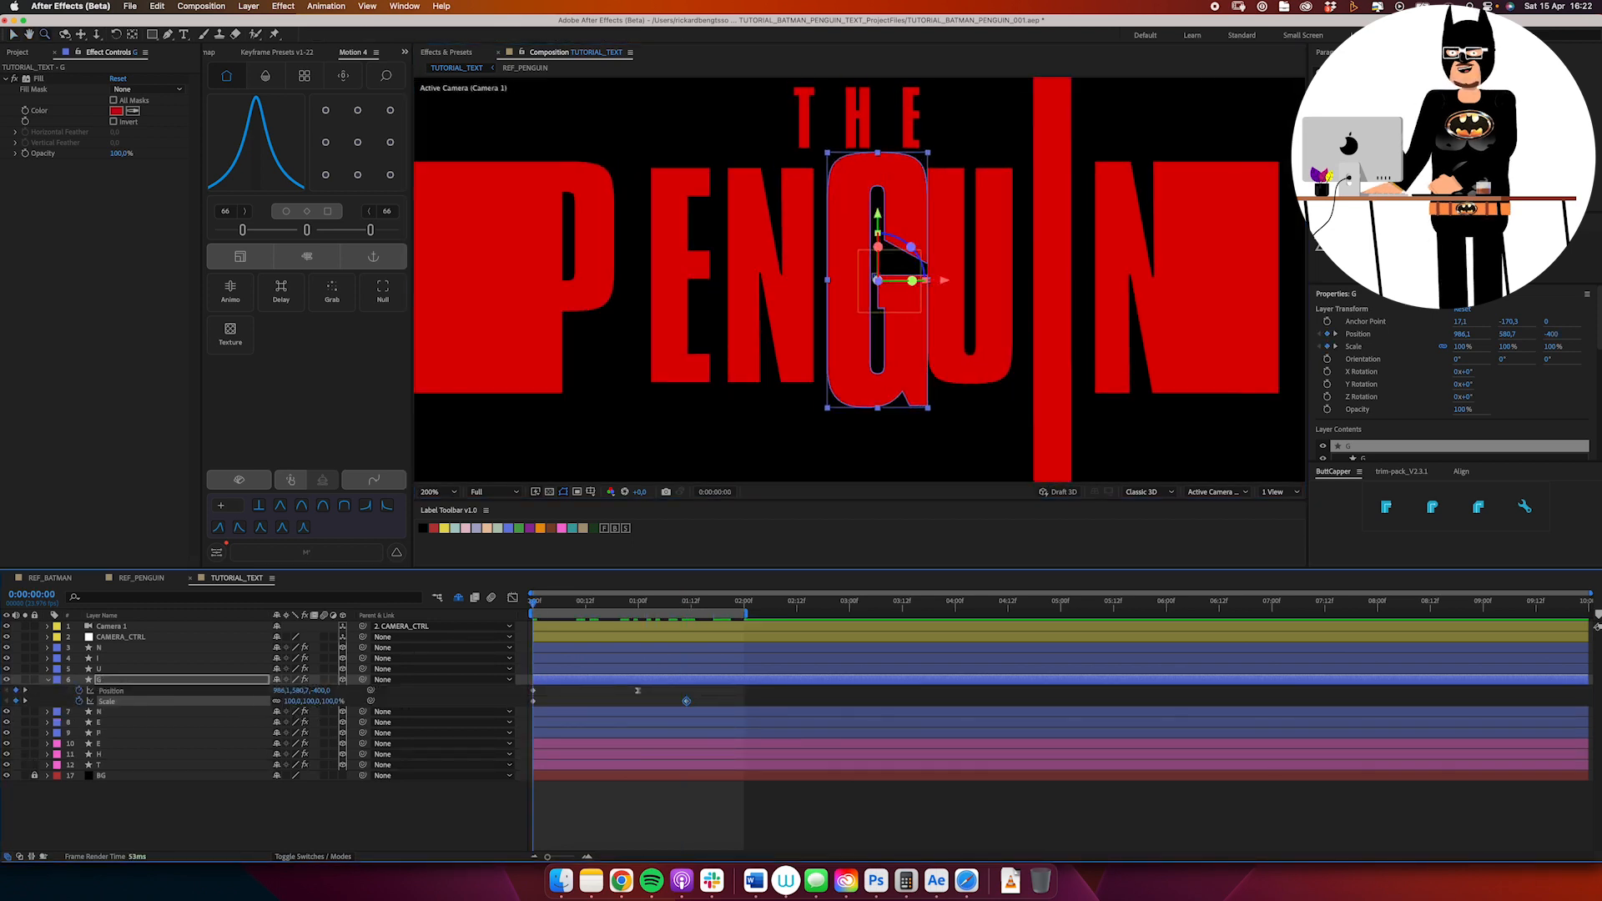
{"action": "type", "text": "105"}
{"action": "key", "text": "Return"}
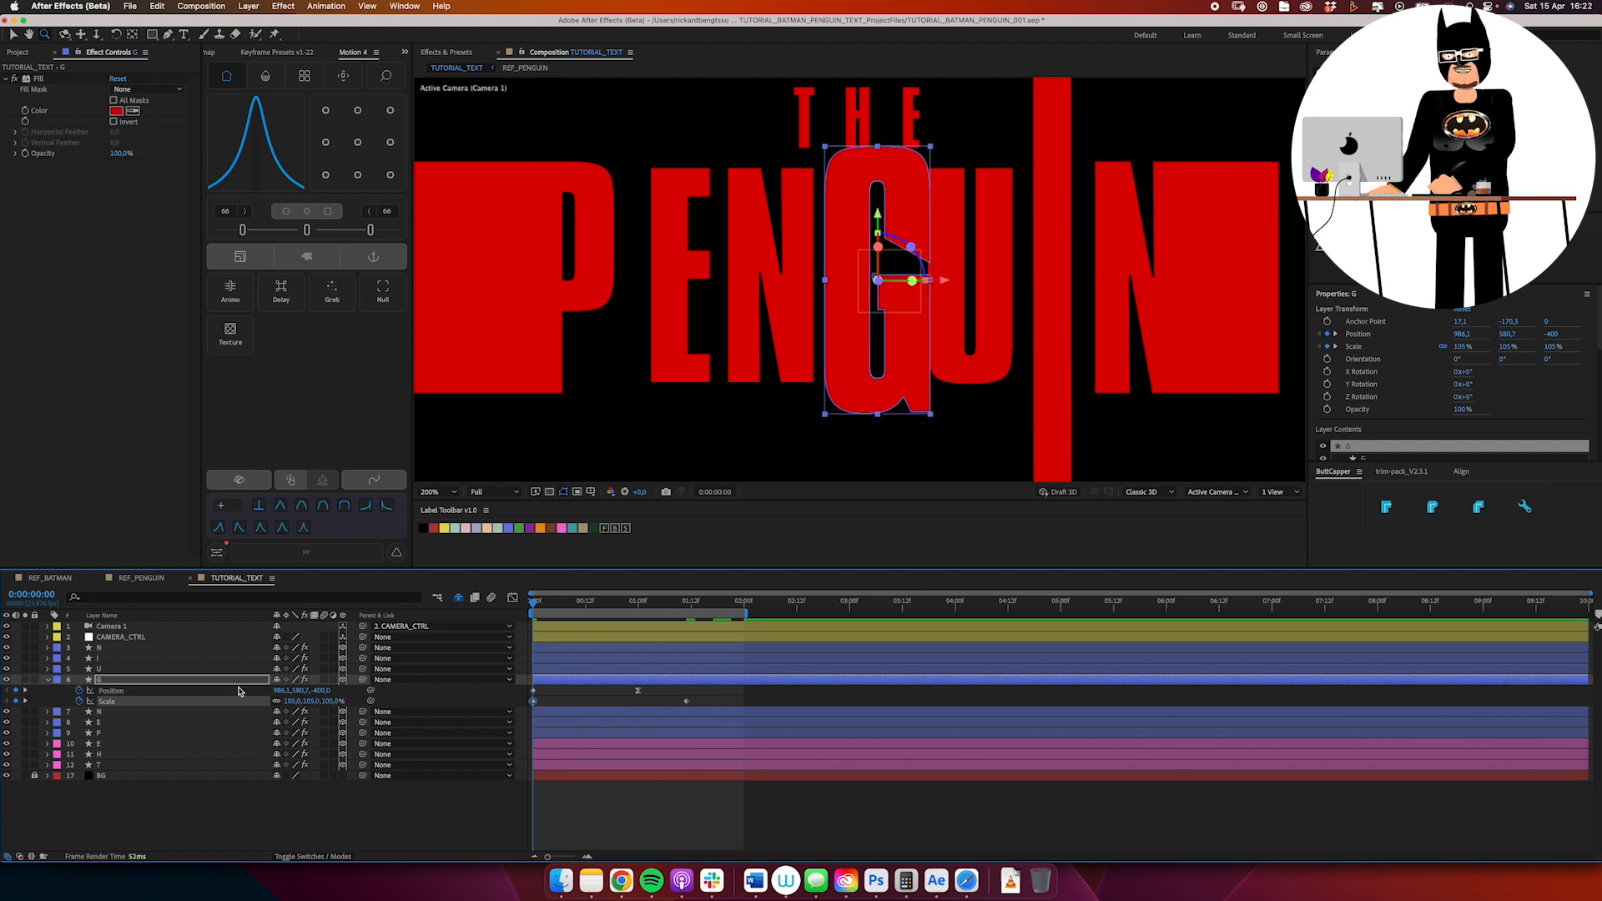
{"action": "type", "text": "110"}
{"action": "key", "text": "Return"}
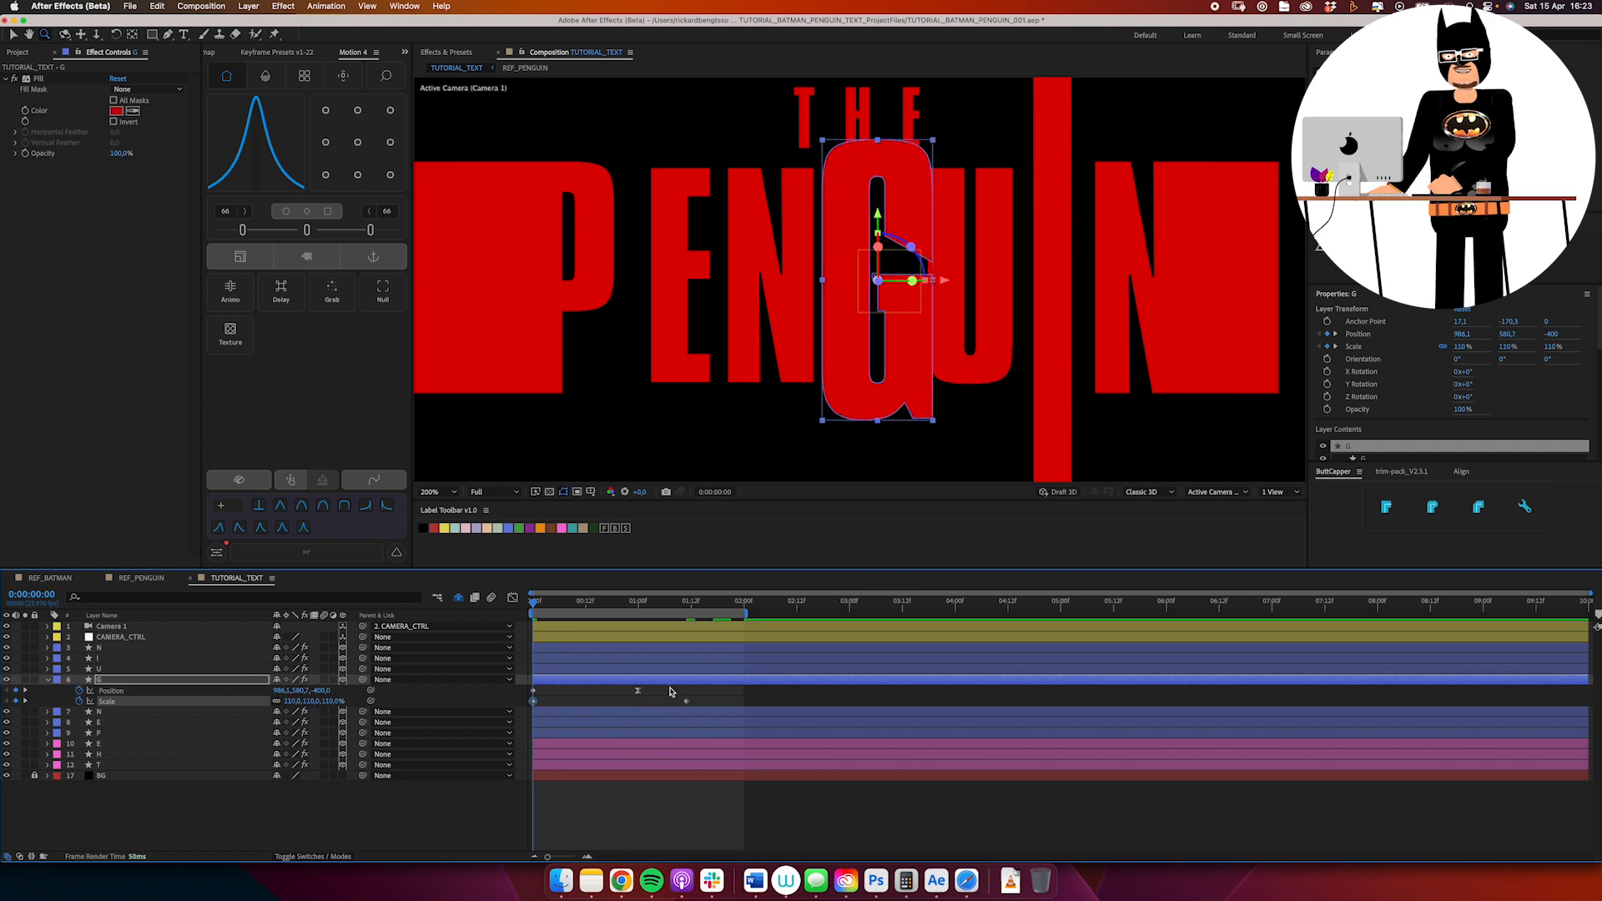
Step: Ease the G's last Scale keyframe with a value of 69 and scrub through the whole title
{"action": "left_click_drag", "start_coordinate": [670, 691], "coordinate": [690, 705]}
{"action": "mouse_move", "coordinate": [369, 230]}
{"action": "left_mouse_down"}
{"action": "mouse_move", "coordinate": [356, 232]}
{"action": "mouse_move", "coordinate": [376, 230]}
{"action": "left_mouse_up"}
{"action": "left_click", "coordinate": [802, 323], "text": "alt"}
{"action": "left_click", "coordinate": [631, 812]}
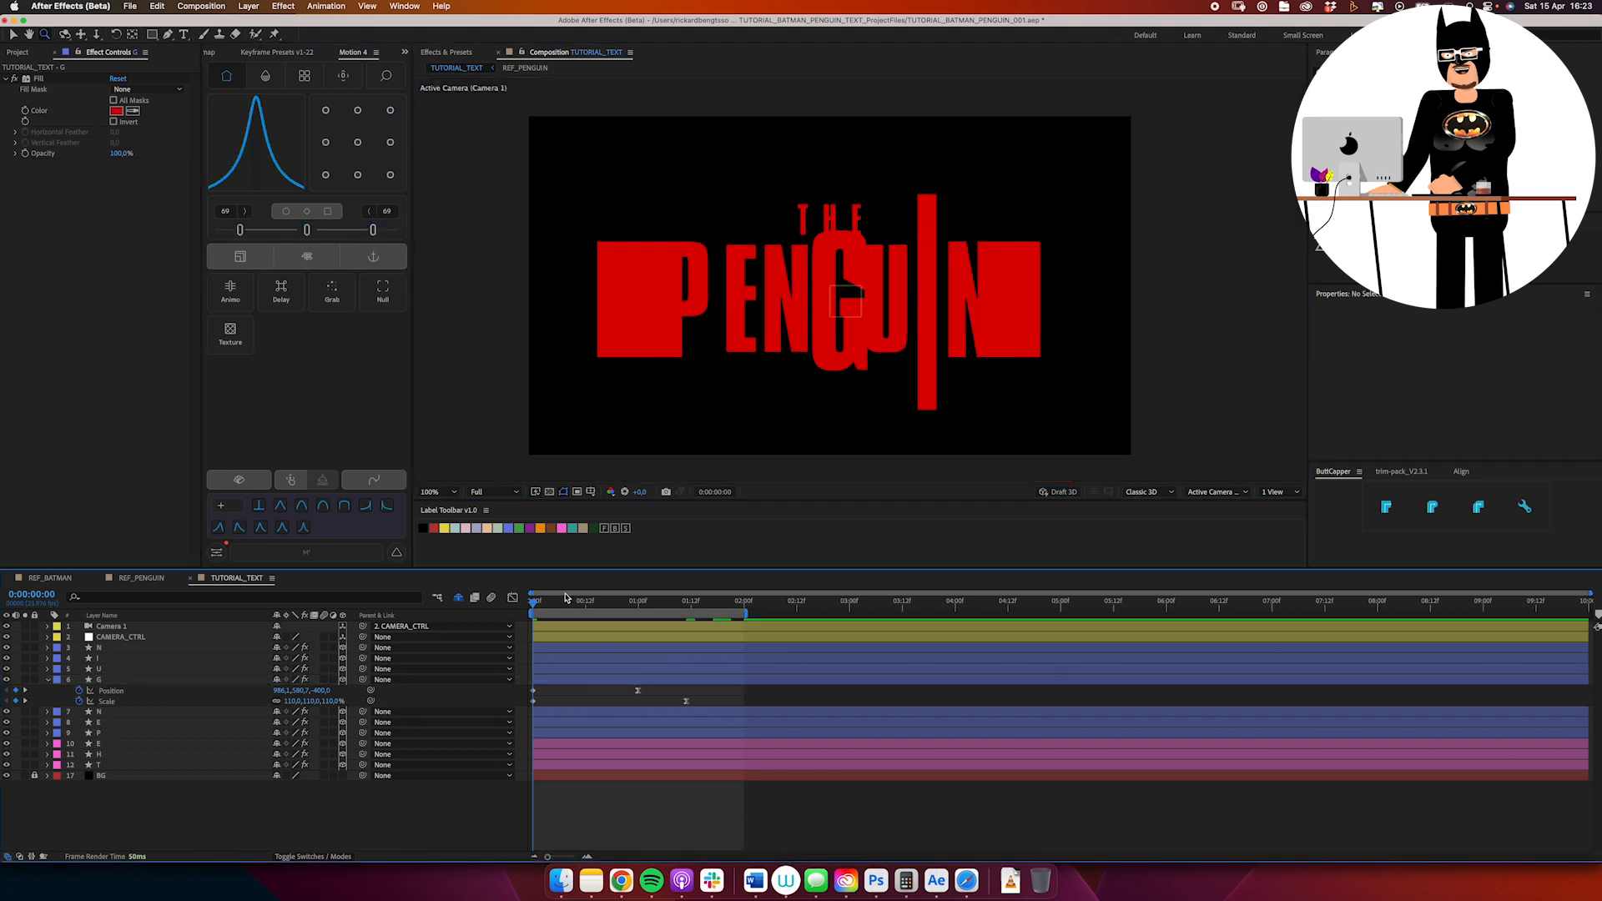
{"action": "left_click_drag", "start_coordinate": [547, 601], "coordinate": [466, 687]}
Step: Move CAMERA_CTRL's last Anchor Point keyframe to just past three seconds and end the work area shortly after it
{"action": "left_click", "coordinate": [140, 640]}
{"action": "key", "text": "a"}
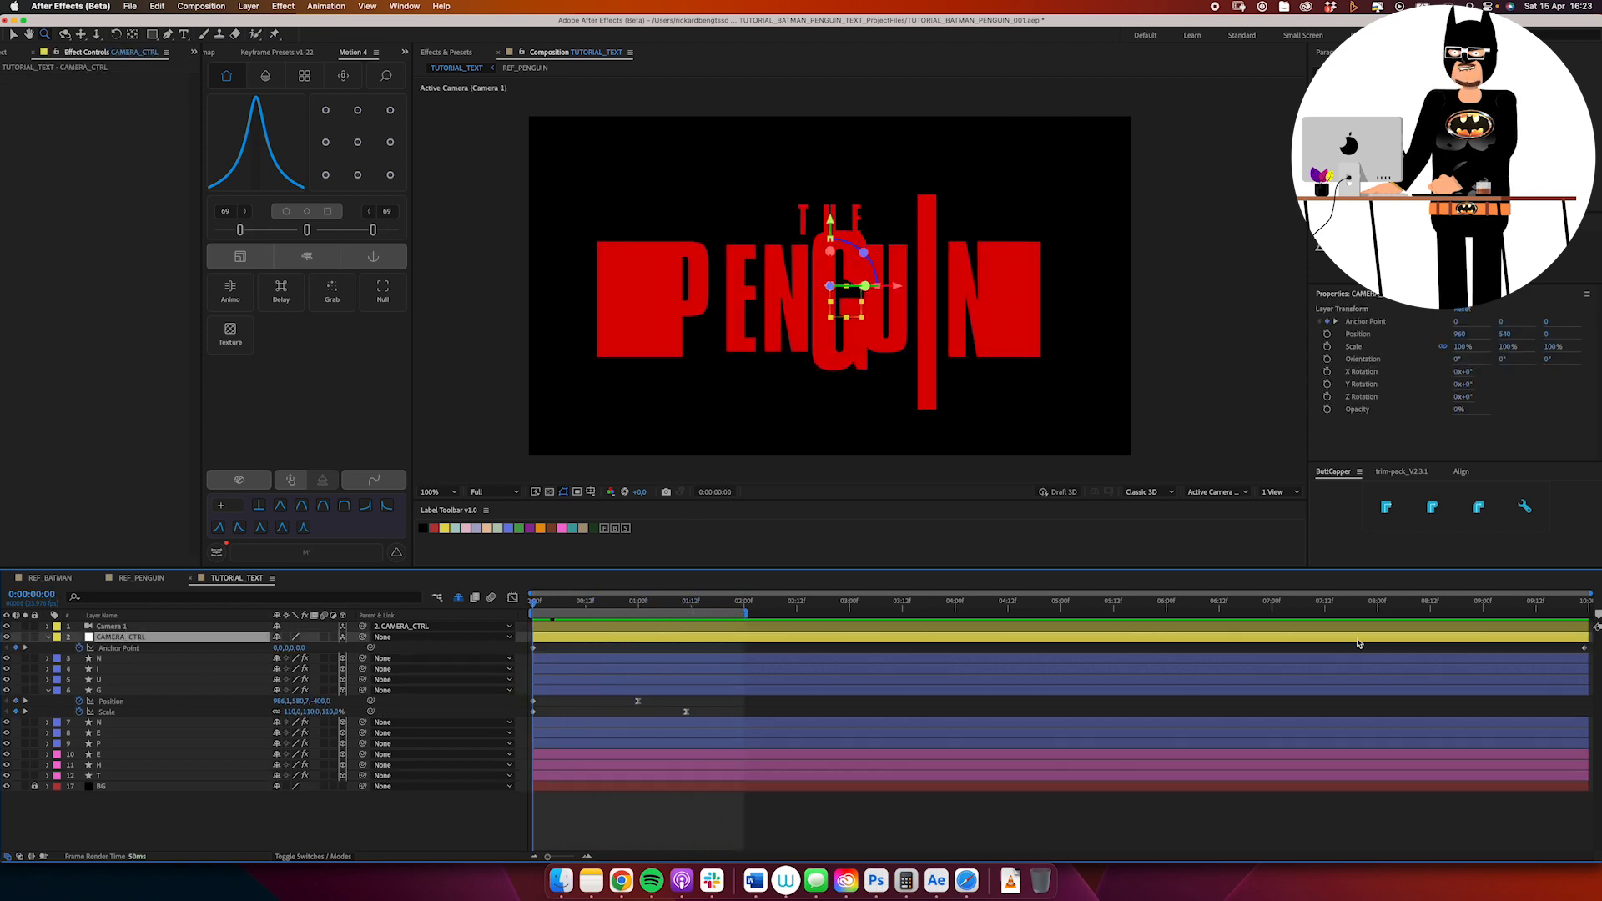
{"action": "left_click_drag", "start_coordinate": [1585, 648], "coordinate": [867, 670]}
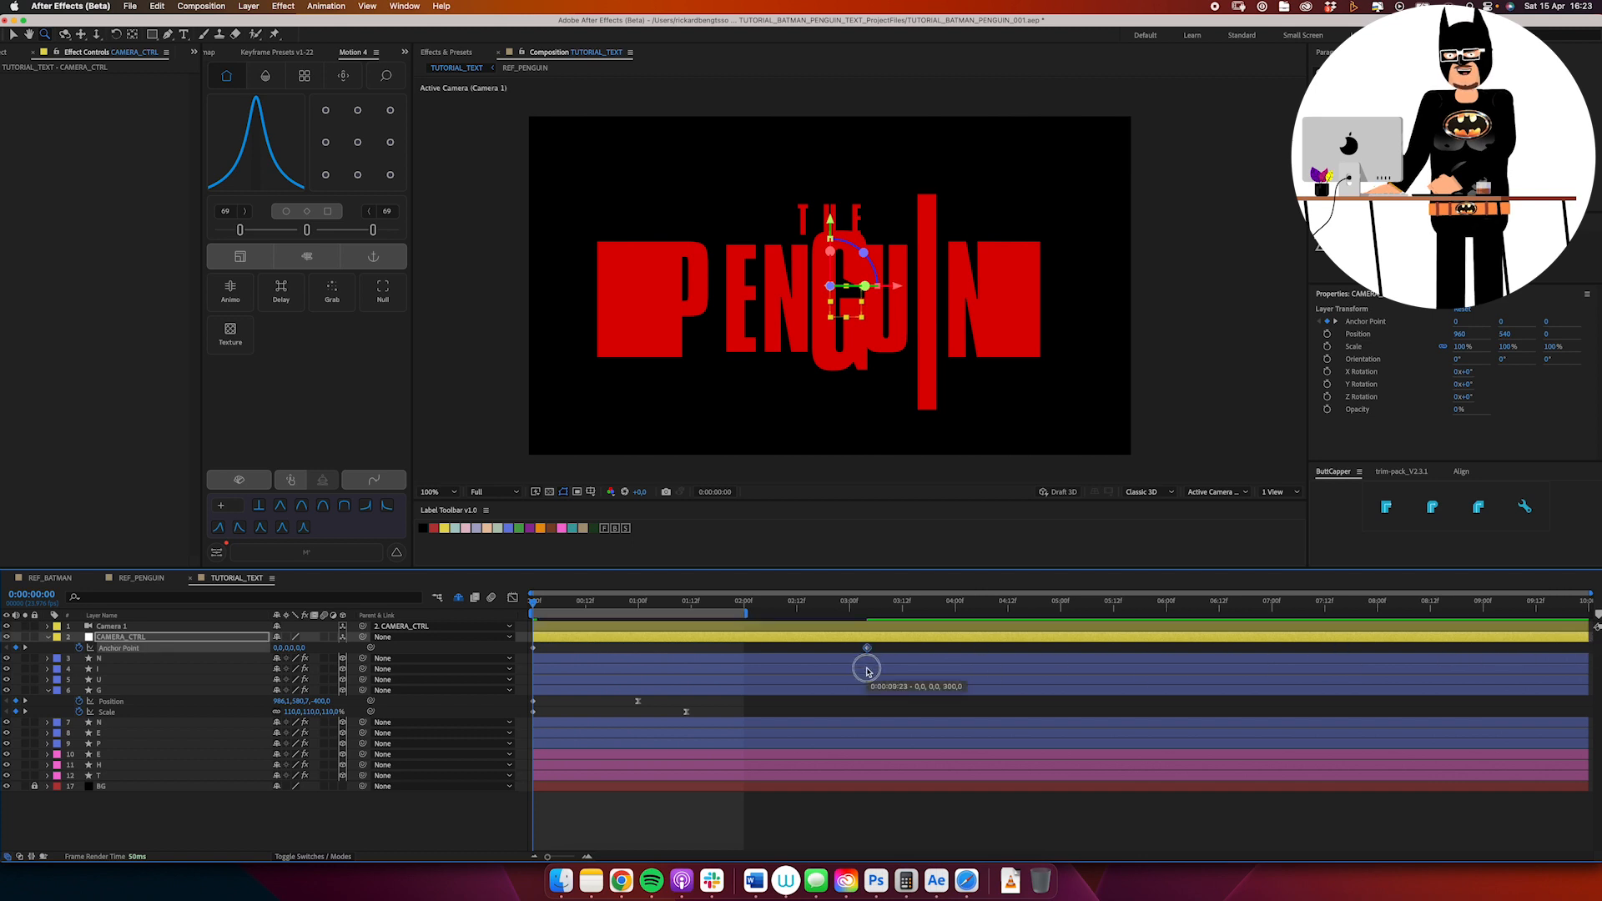
{"action": "left_click_drag", "start_coordinate": [538, 609], "coordinate": [472, 675]}
{"action": "key", "text": "n"}
Step: Examine how the letters of THE stretch in the REF_PENGUIN composition, and scrub the opening of TUTORIAL_TEXT for comparison
{"action": "left_click", "coordinate": [142, 579]}
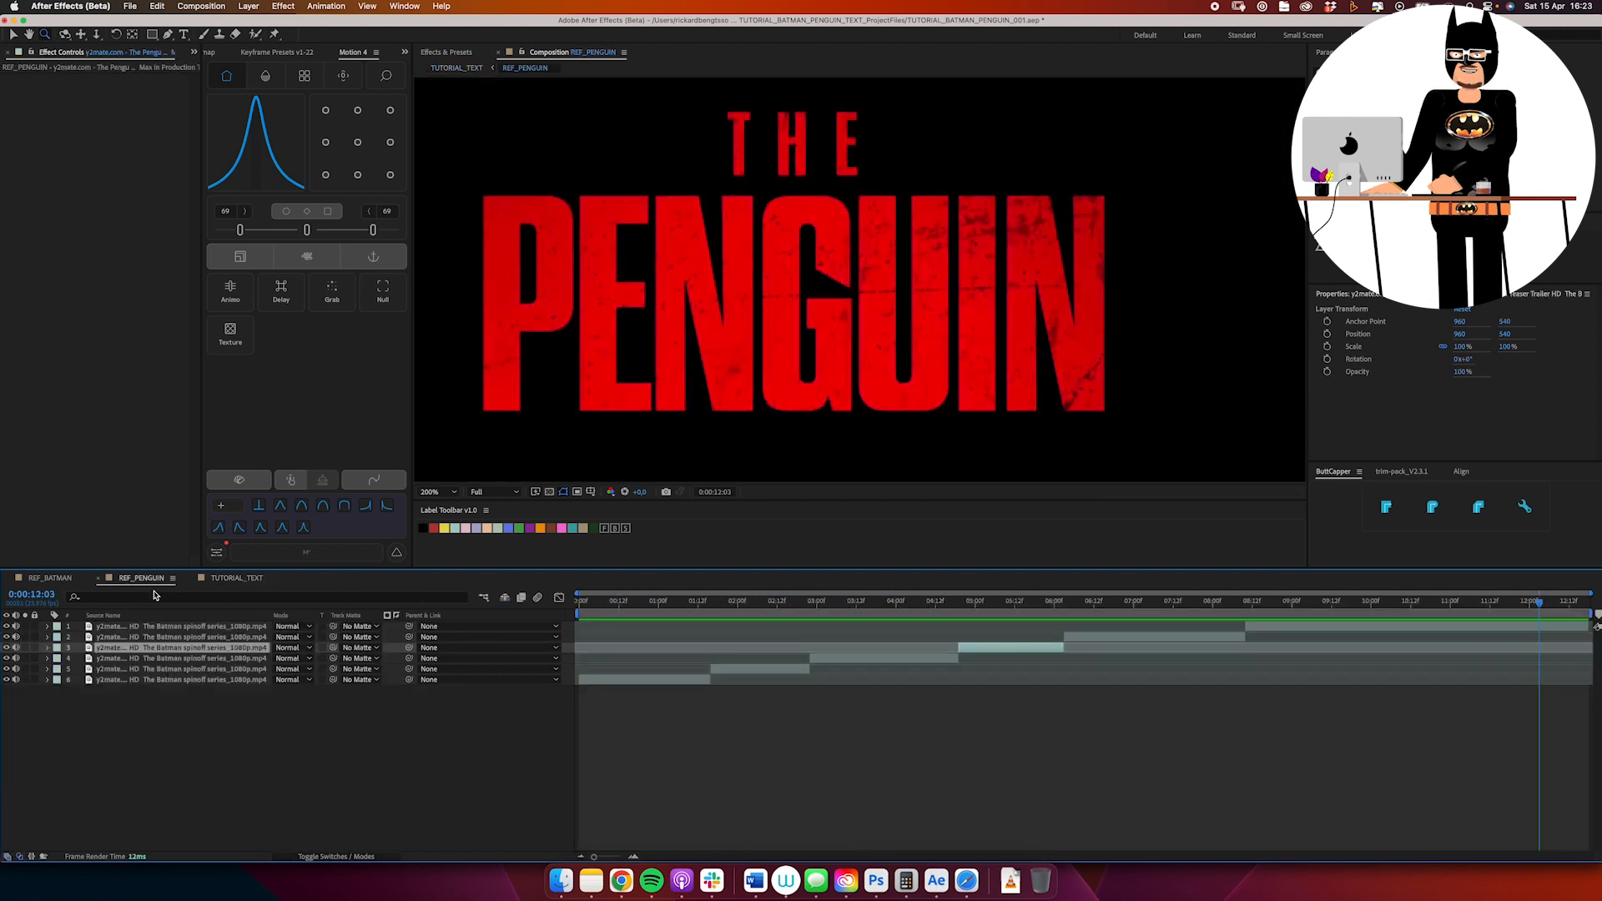
{"action": "left_click", "coordinate": [1391, 601]}
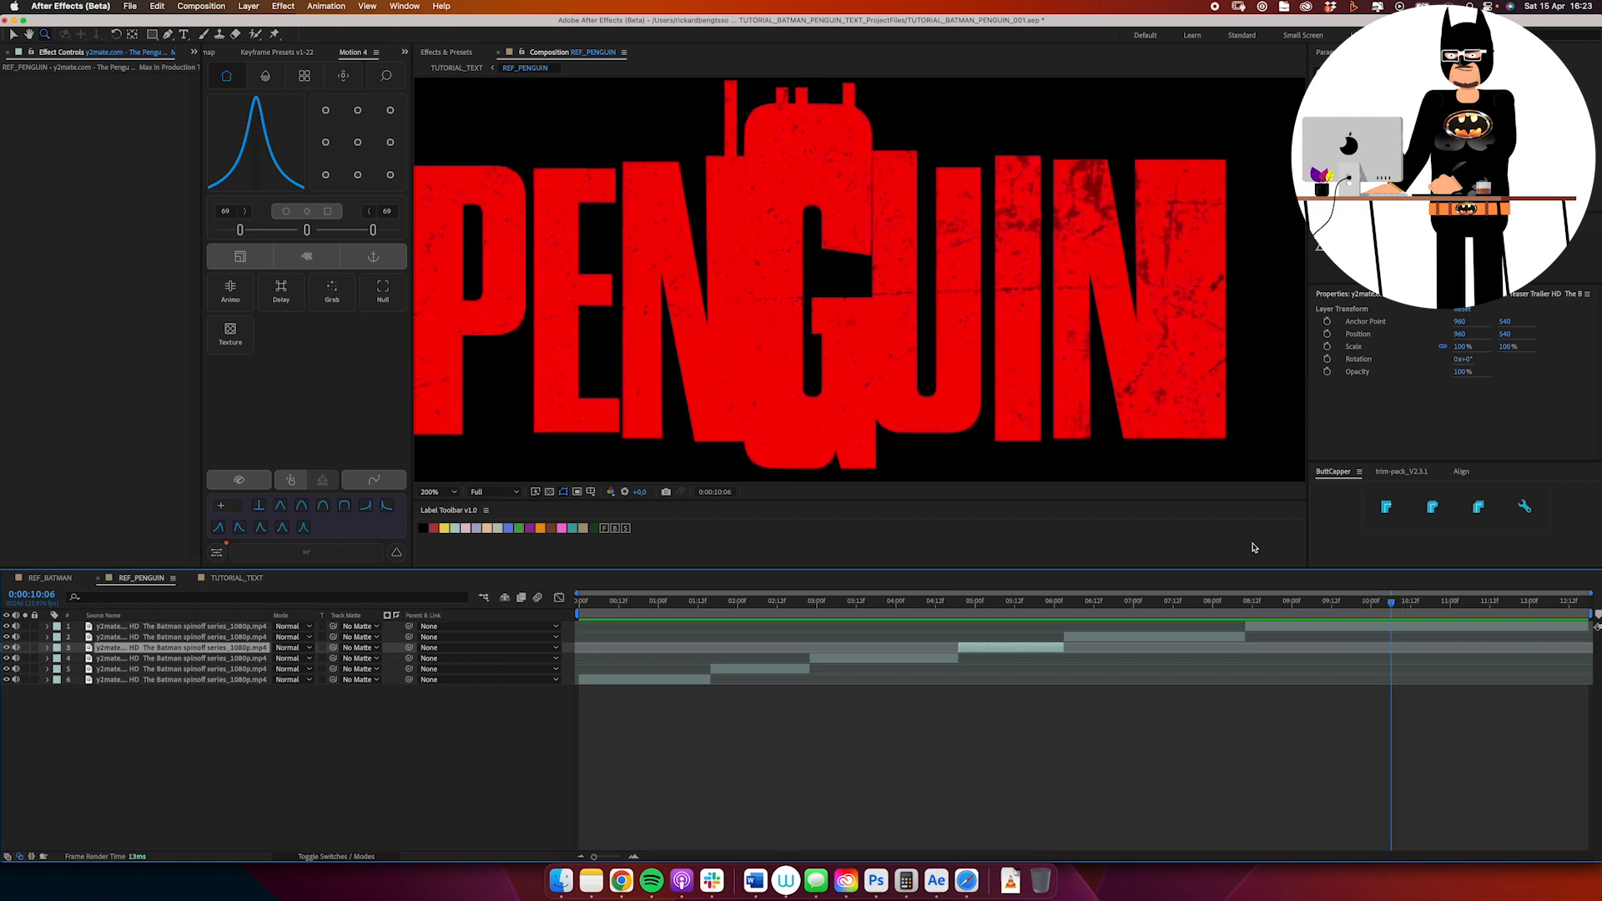
{"action": "left_click_drag", "start_coordinate": [856, 308], "coordinate": [850, 378]}
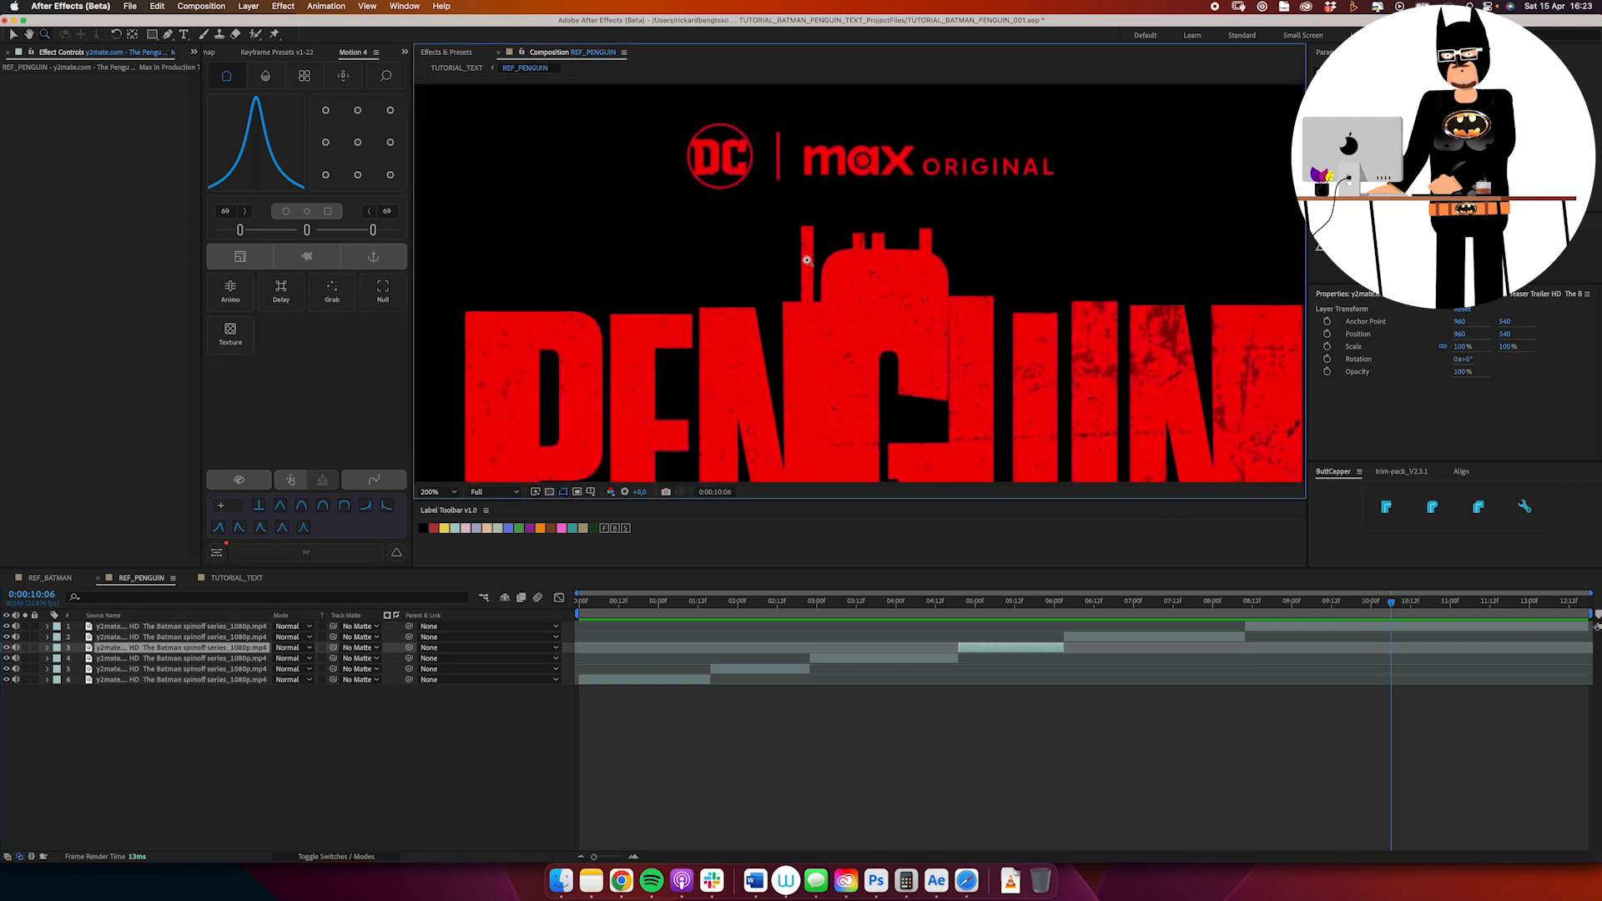
{"action": "left_click_drag", "start_coordinate": [1387, 601], "coordinate": [1479, 631]}
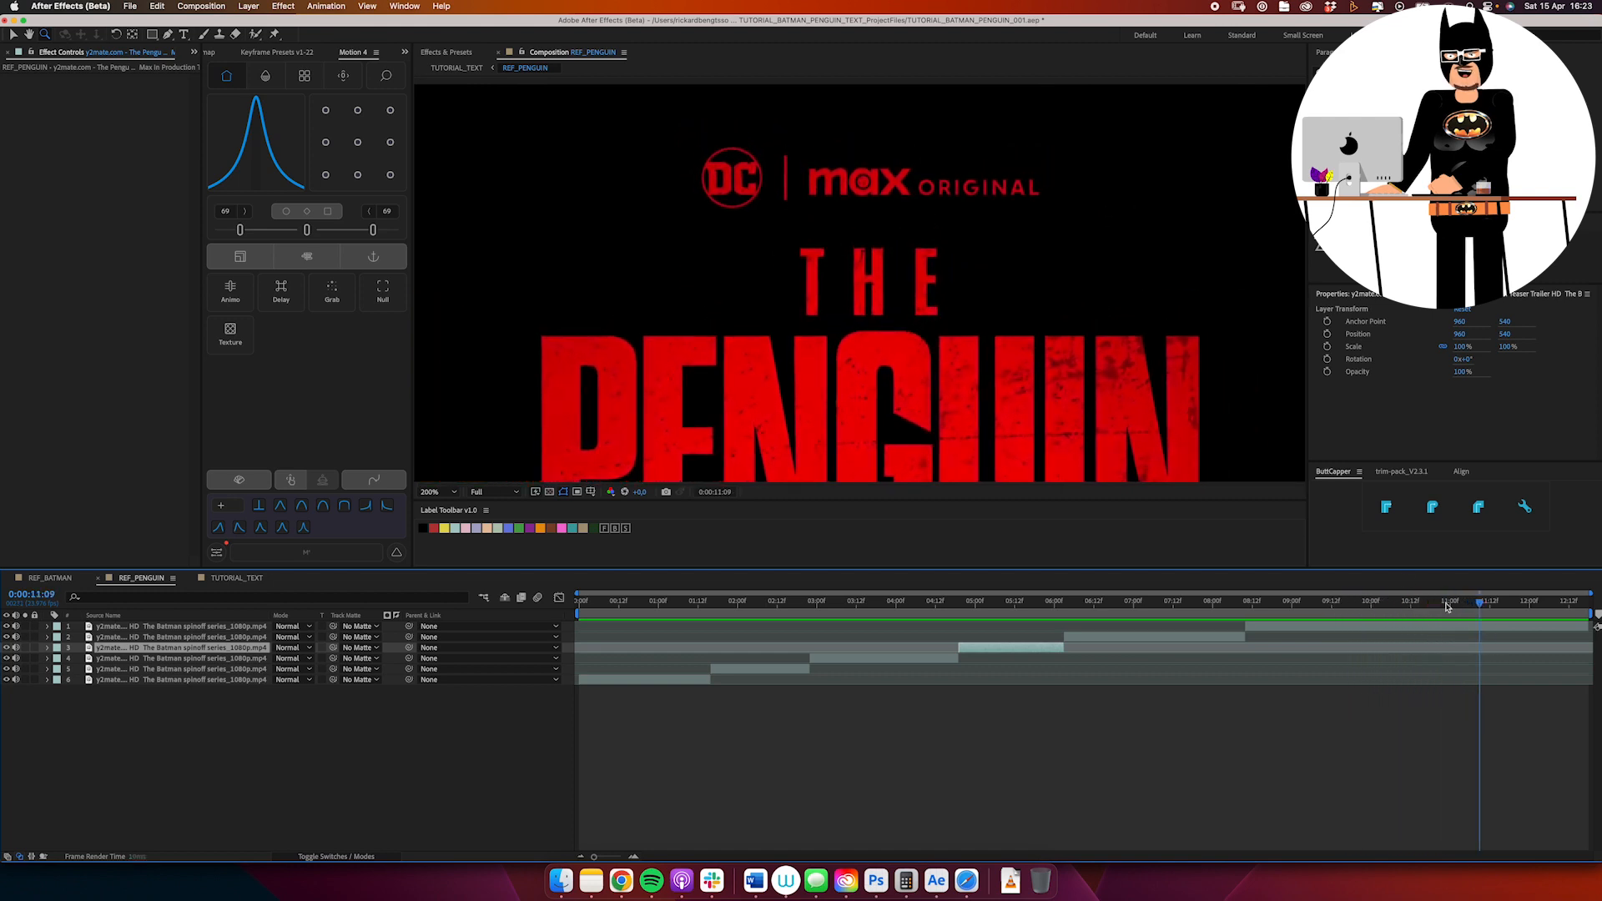
{"action": "left_click", "coordinate": [227, 578]}
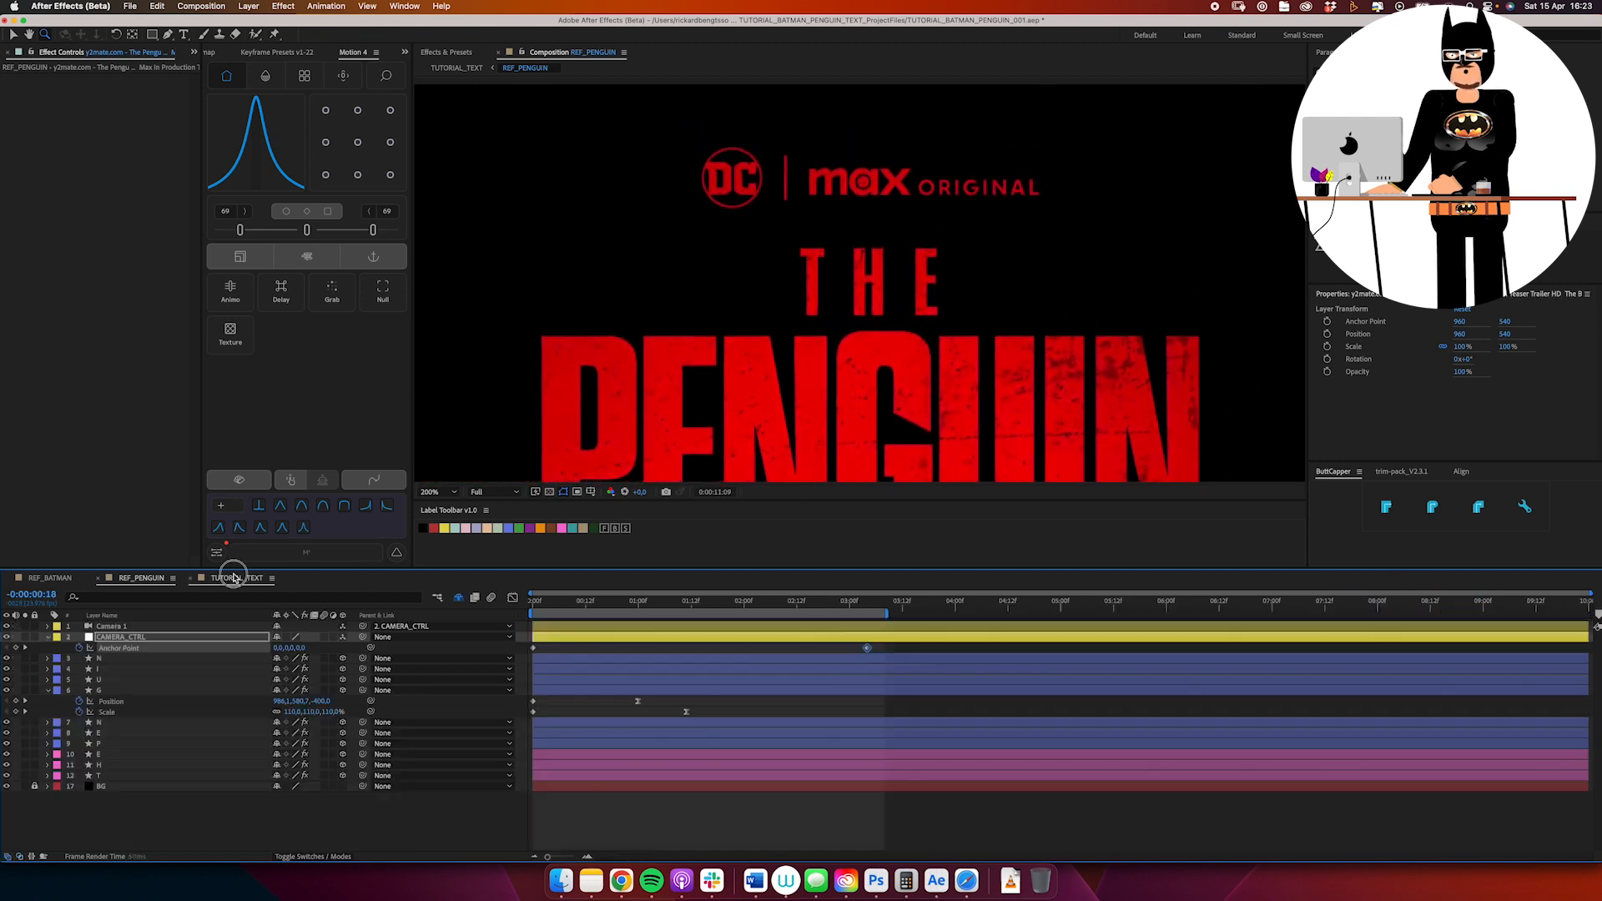
{"action": "left_click_drag", "start_coordinate": [605, 612], "coordinate": [526, 647]}
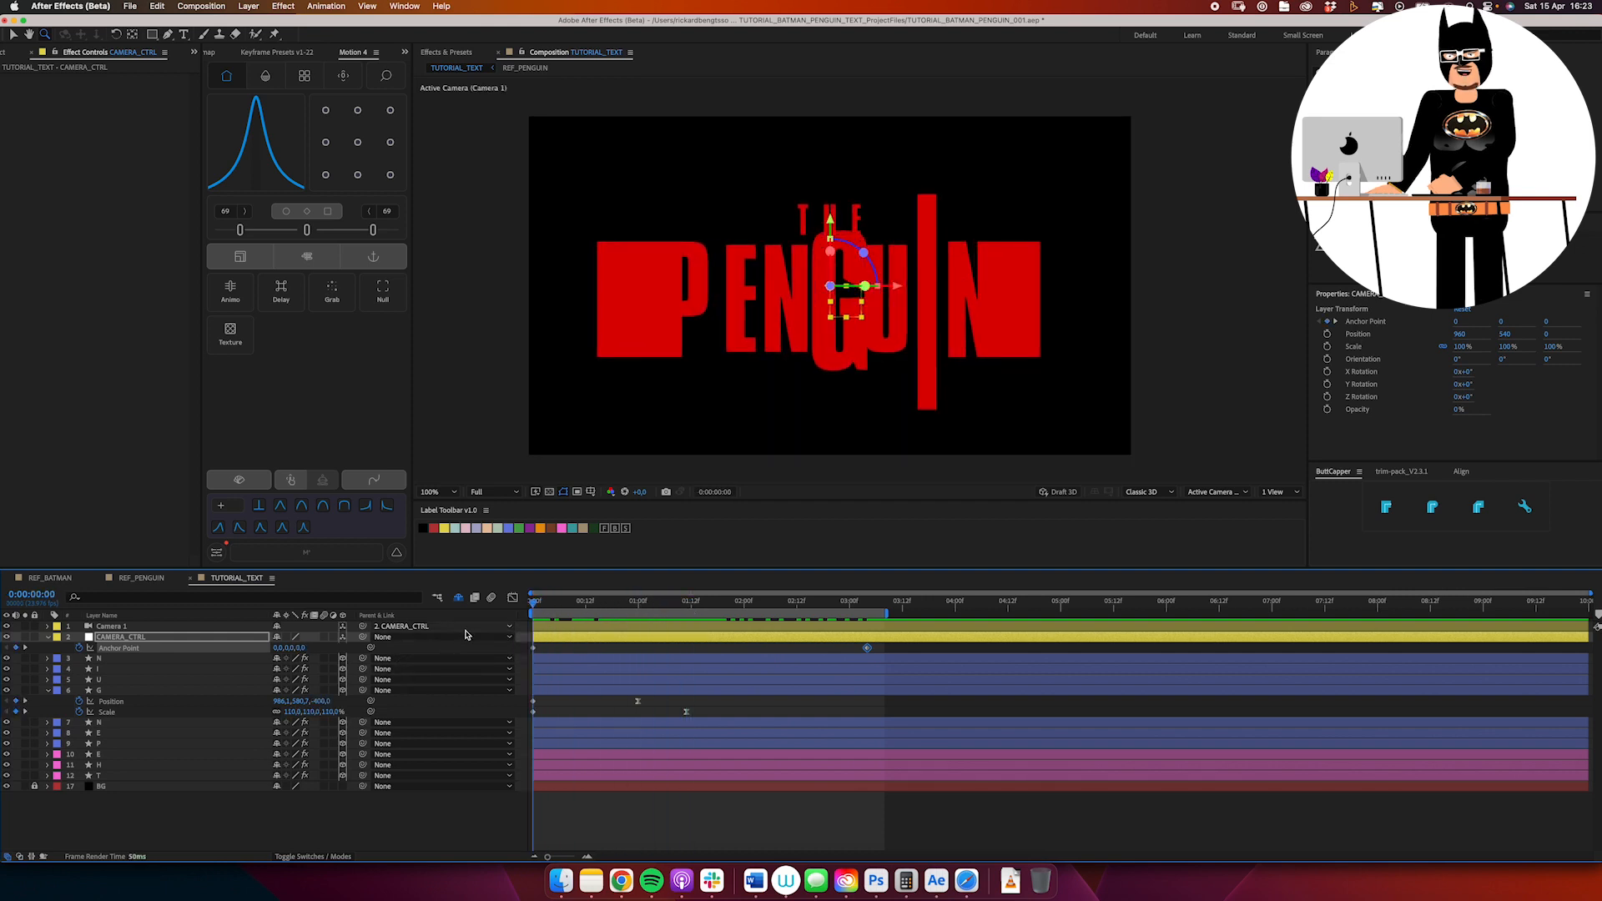
Step: Keyframe the Path of the E, H and T layers in THE at 0:00:01:11 and show only their keyframed properties
{"action": "key", "text": "super+a"}
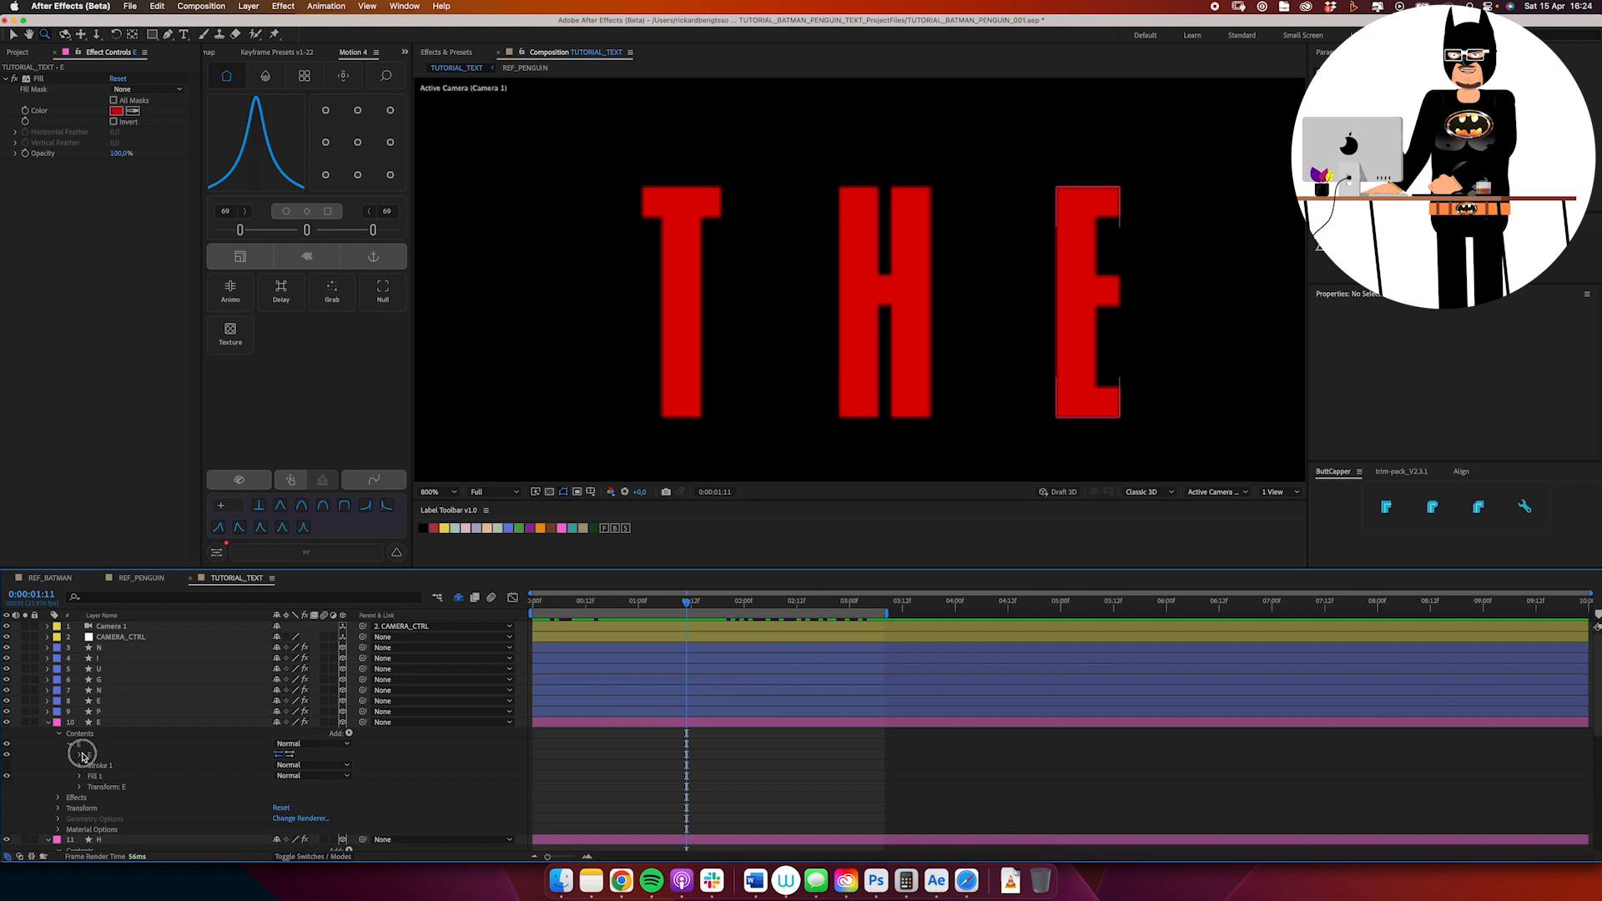
{"action": "left_click", "coordinate": [81, 755]}
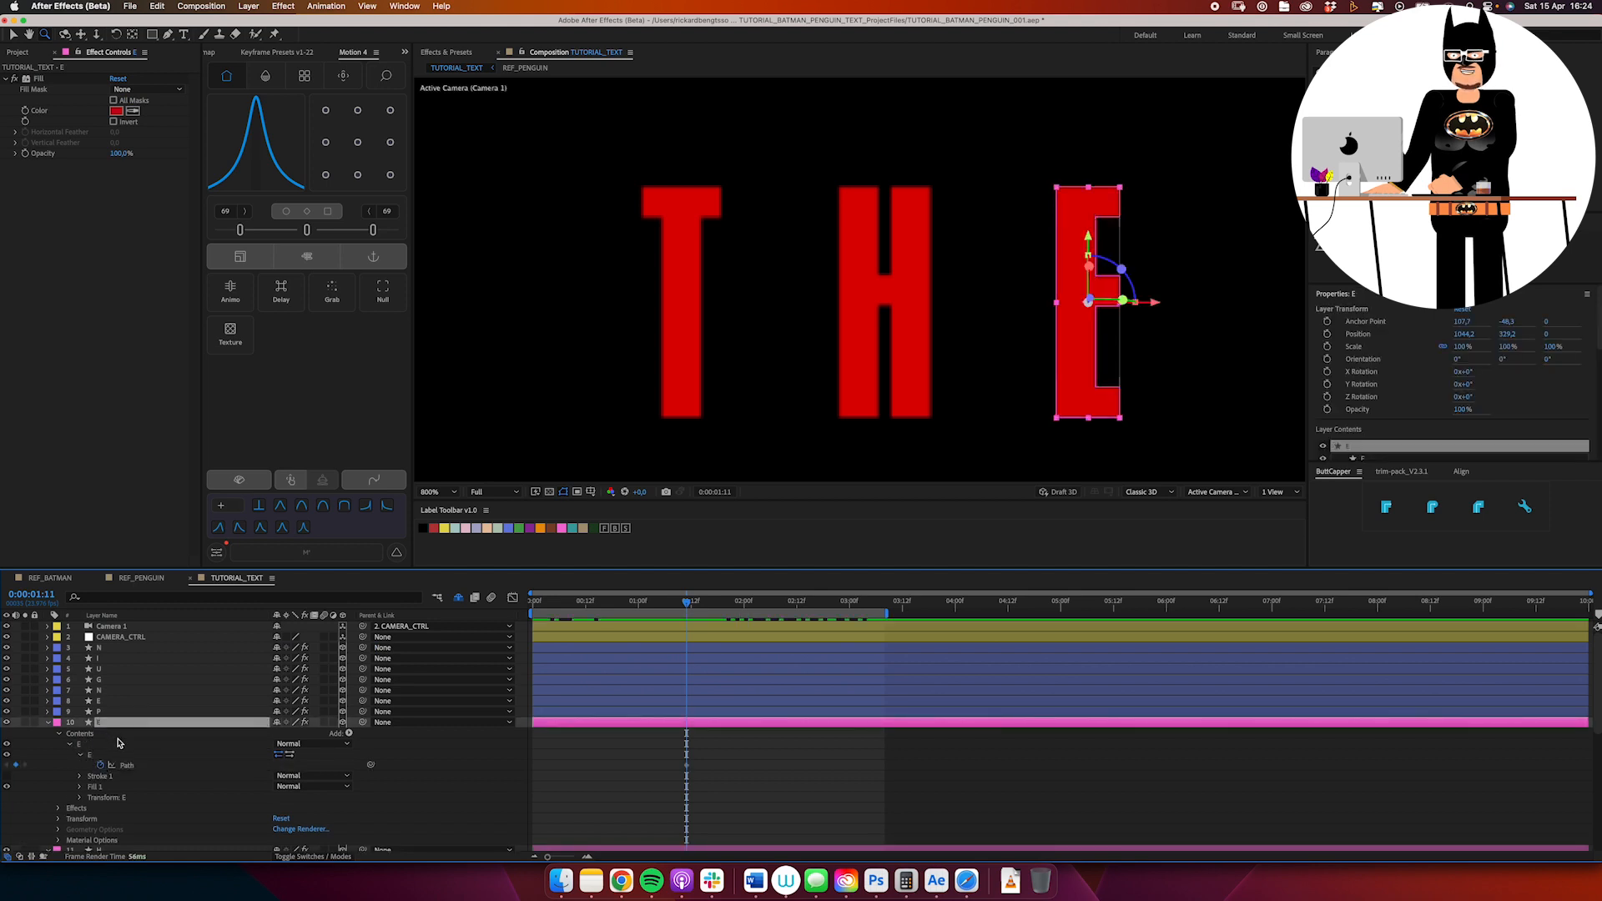
{"action": "key", "text": "u"}
{"action": "left_click", "coordinate": [121, 743]}
{"action": "left_click", "coordinate": [127, 766]}
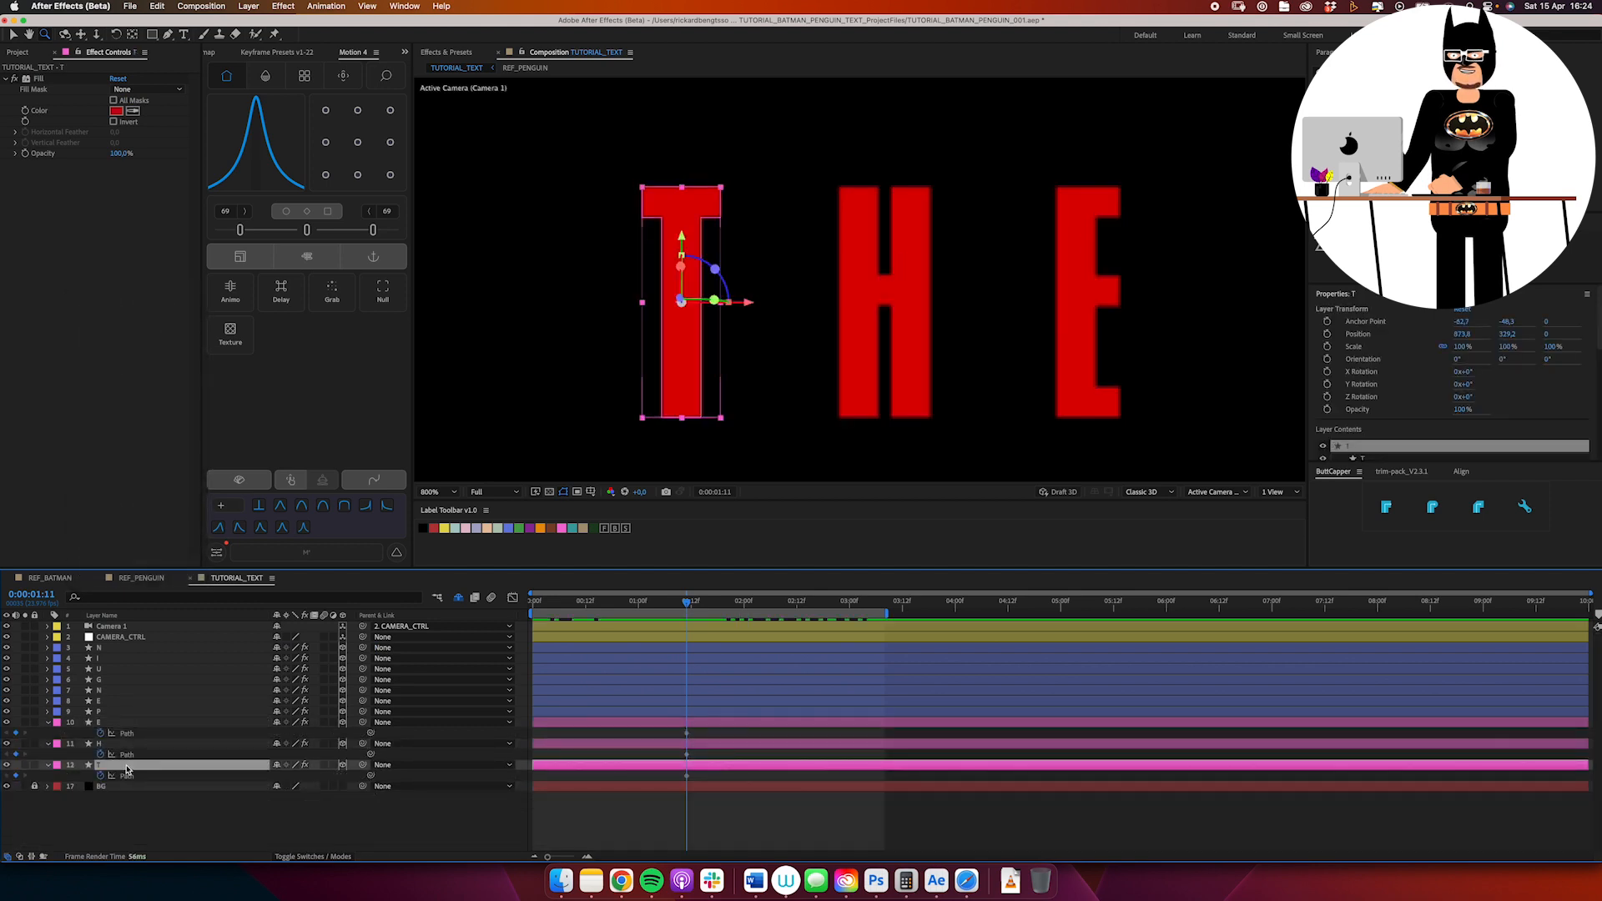
Step: At the first frame, move both ends of the T's crossbar inward to the stem so its path becomes a plain vertical bar
{"action": "left_click_drag", "start_coordinate": [674, 603], "coordinate": [501, 629]}
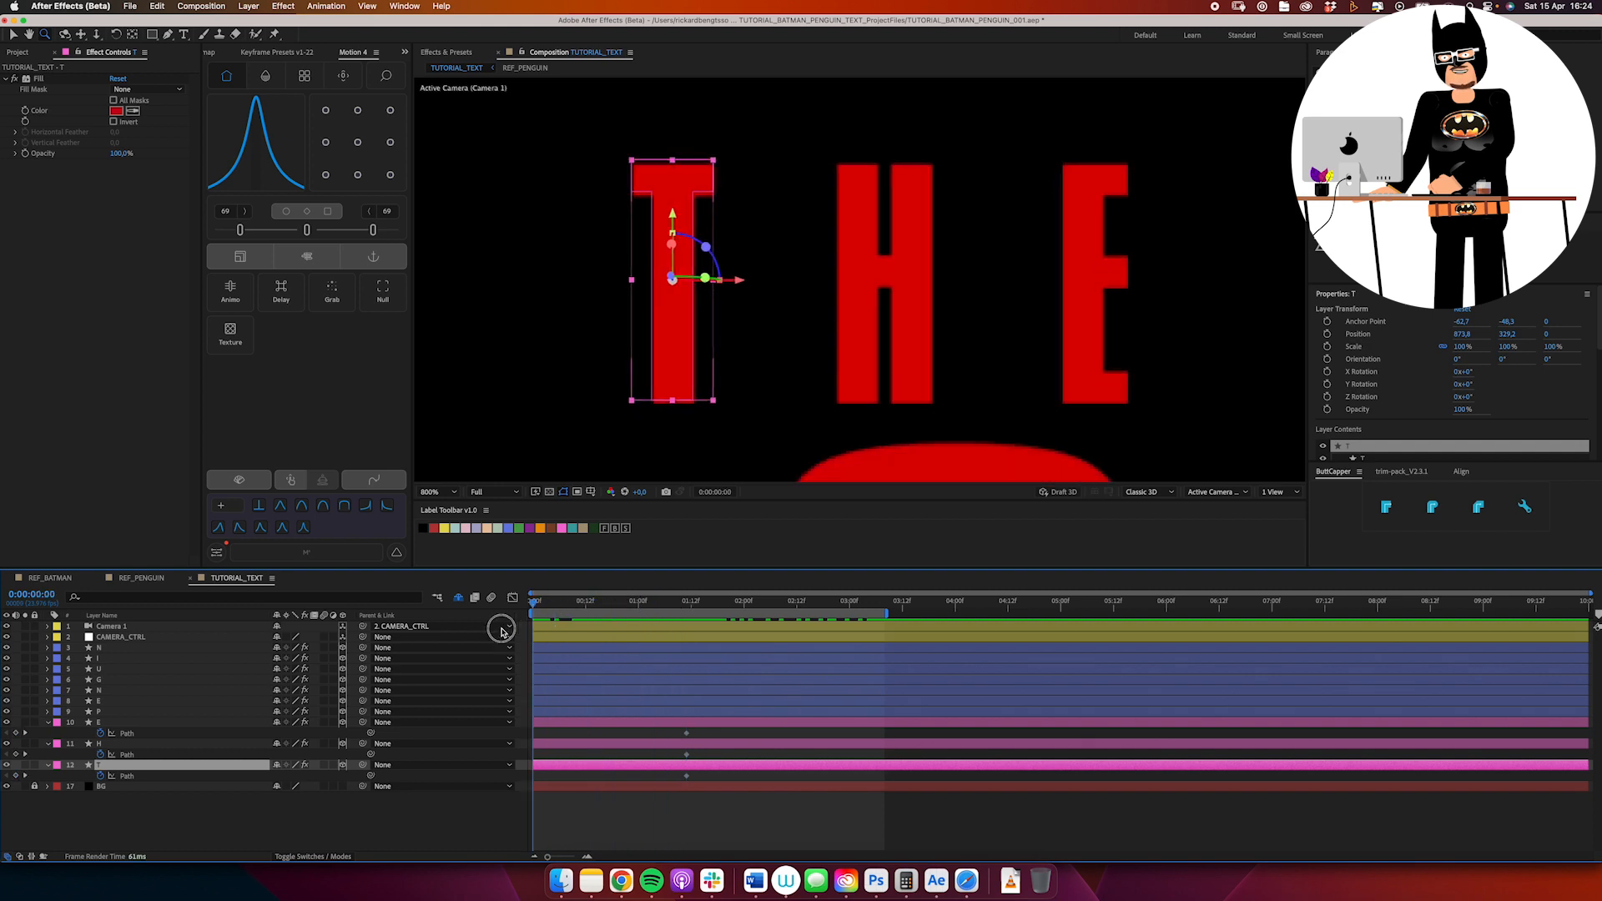
{"action": "left_click", "coordinate": [601, 252]}
{"action": "key", "text": "v"}
{"action": "left_click", "coordinate": [709, 225]}
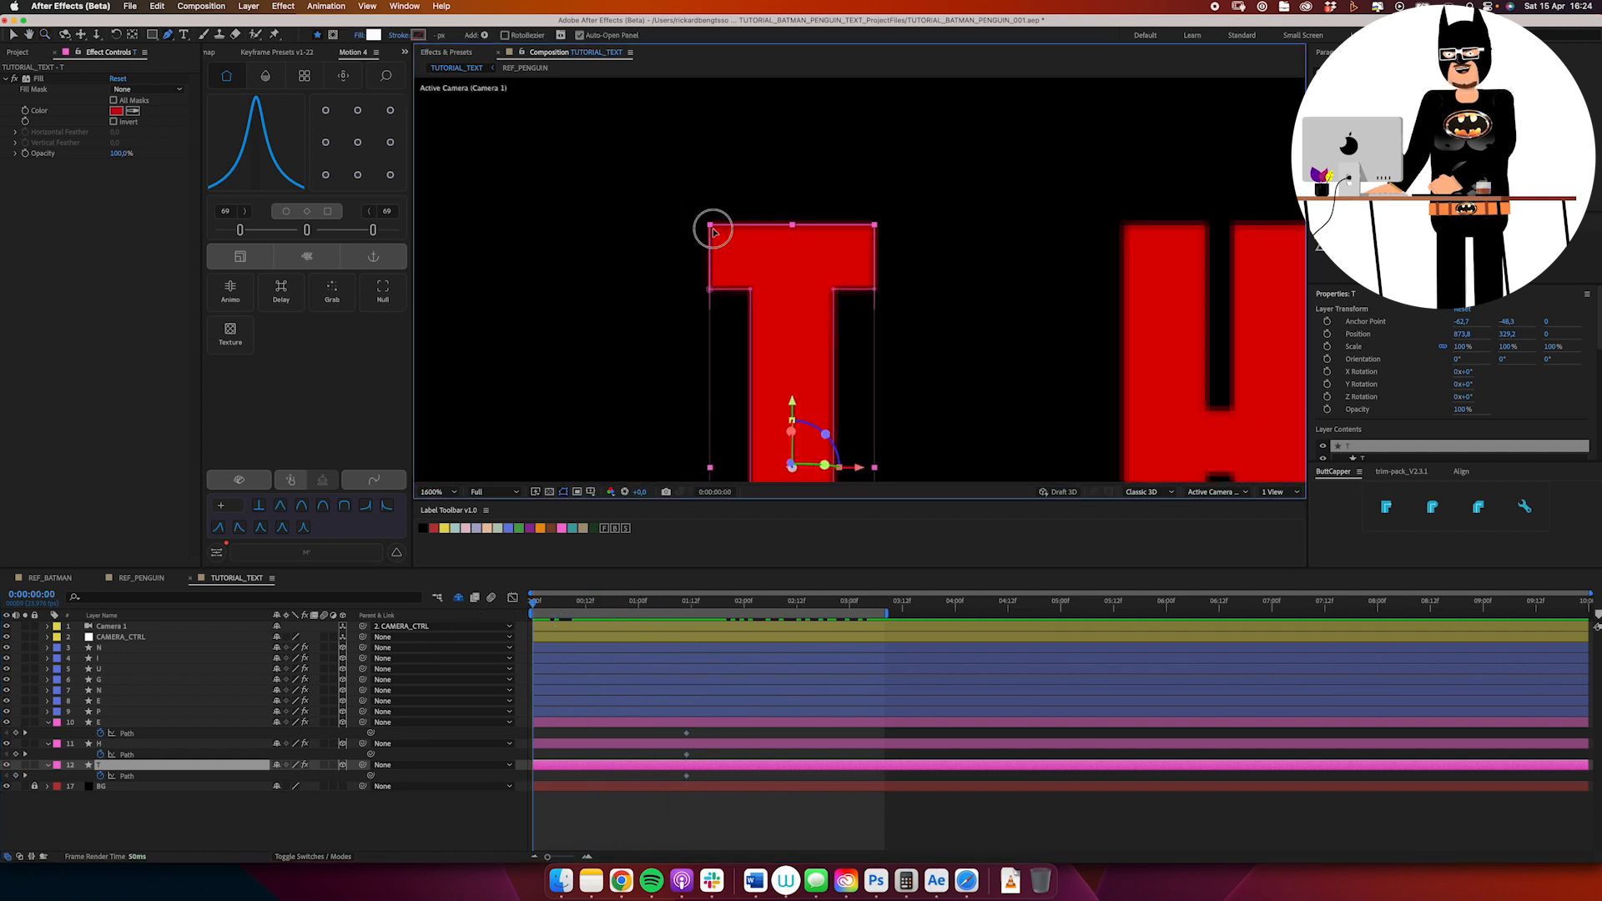
{"action": "left_click_drag", "start_coordinate": [680, 200], "coordinate": [748, 298]}
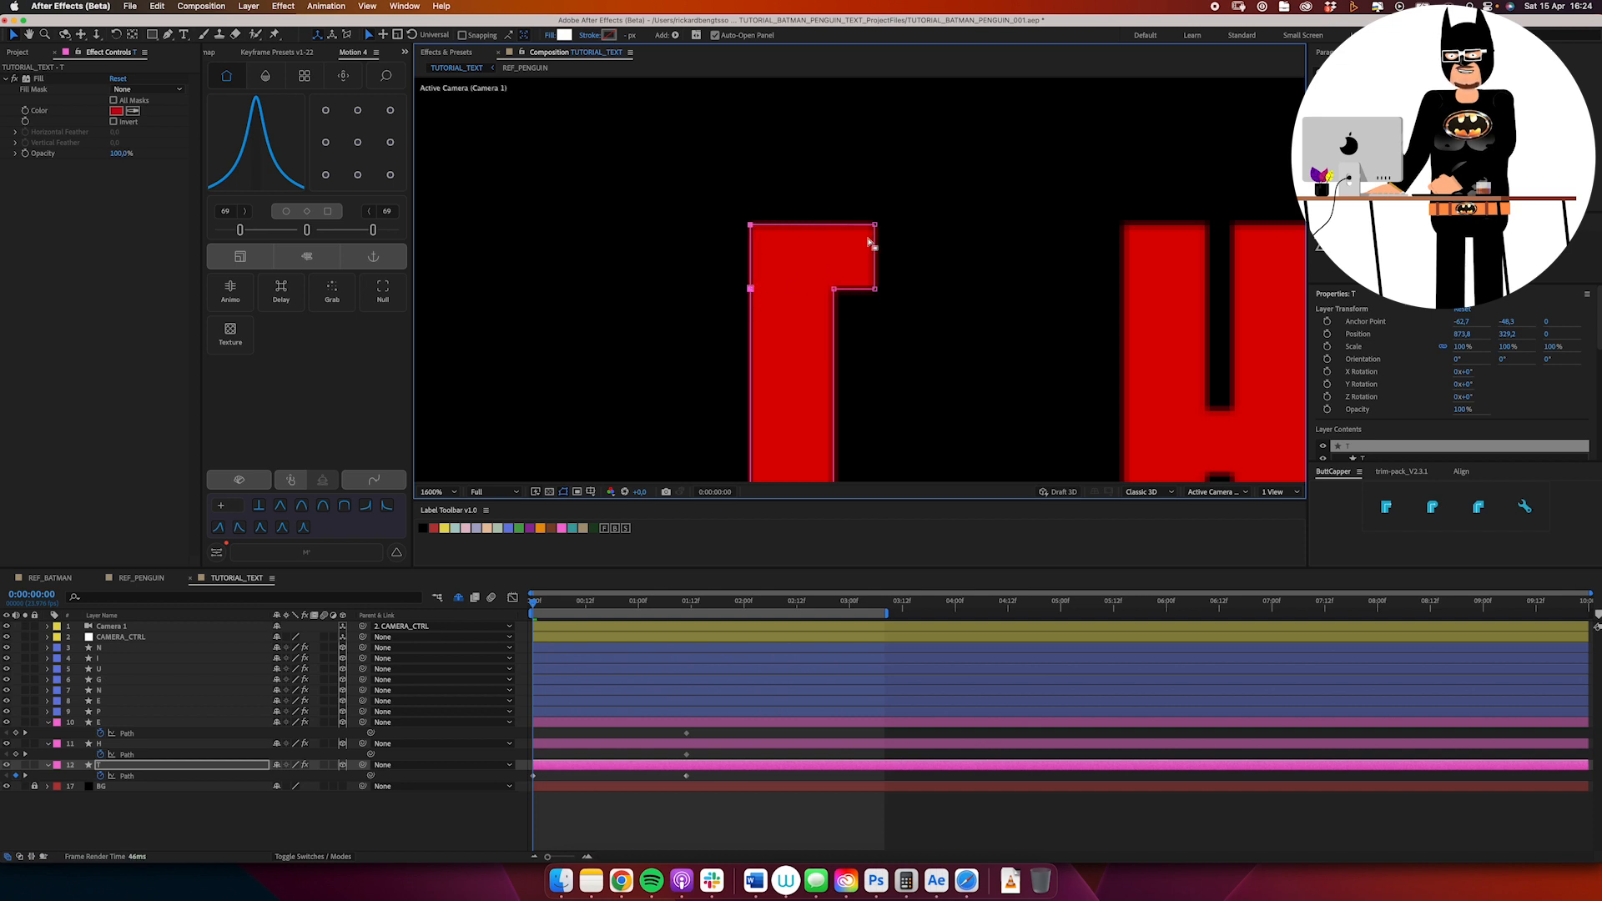
{"action": "left_click_drag", "start_coordinate": [927, 191], "coordinate": [691, 248]}
Step: At the first frame, collapse the H of THE into its left stem by moving all its right-hand path points inward
{"action": "key", "text": "z"}
{"action": "left_click", "coordinate": [857, 308], "text": "alt"}
{"action": "key", "text": "v"}
{"action": "left_click", "coordinate": [900, 270]}
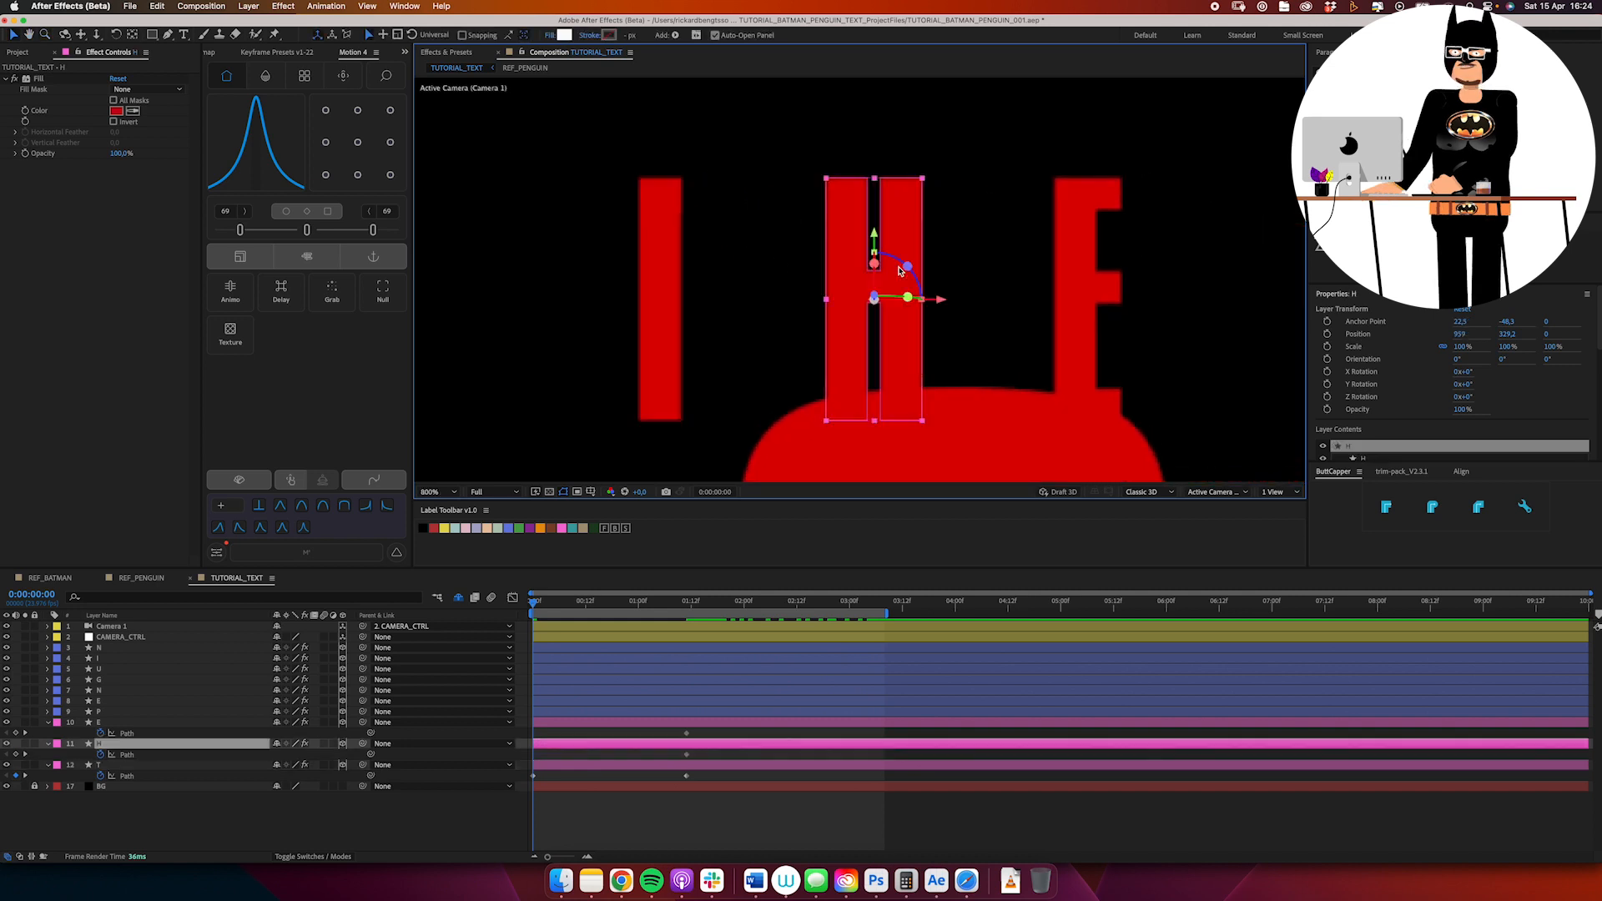
{"action": "double_click", "coordinate": [885, 219]}
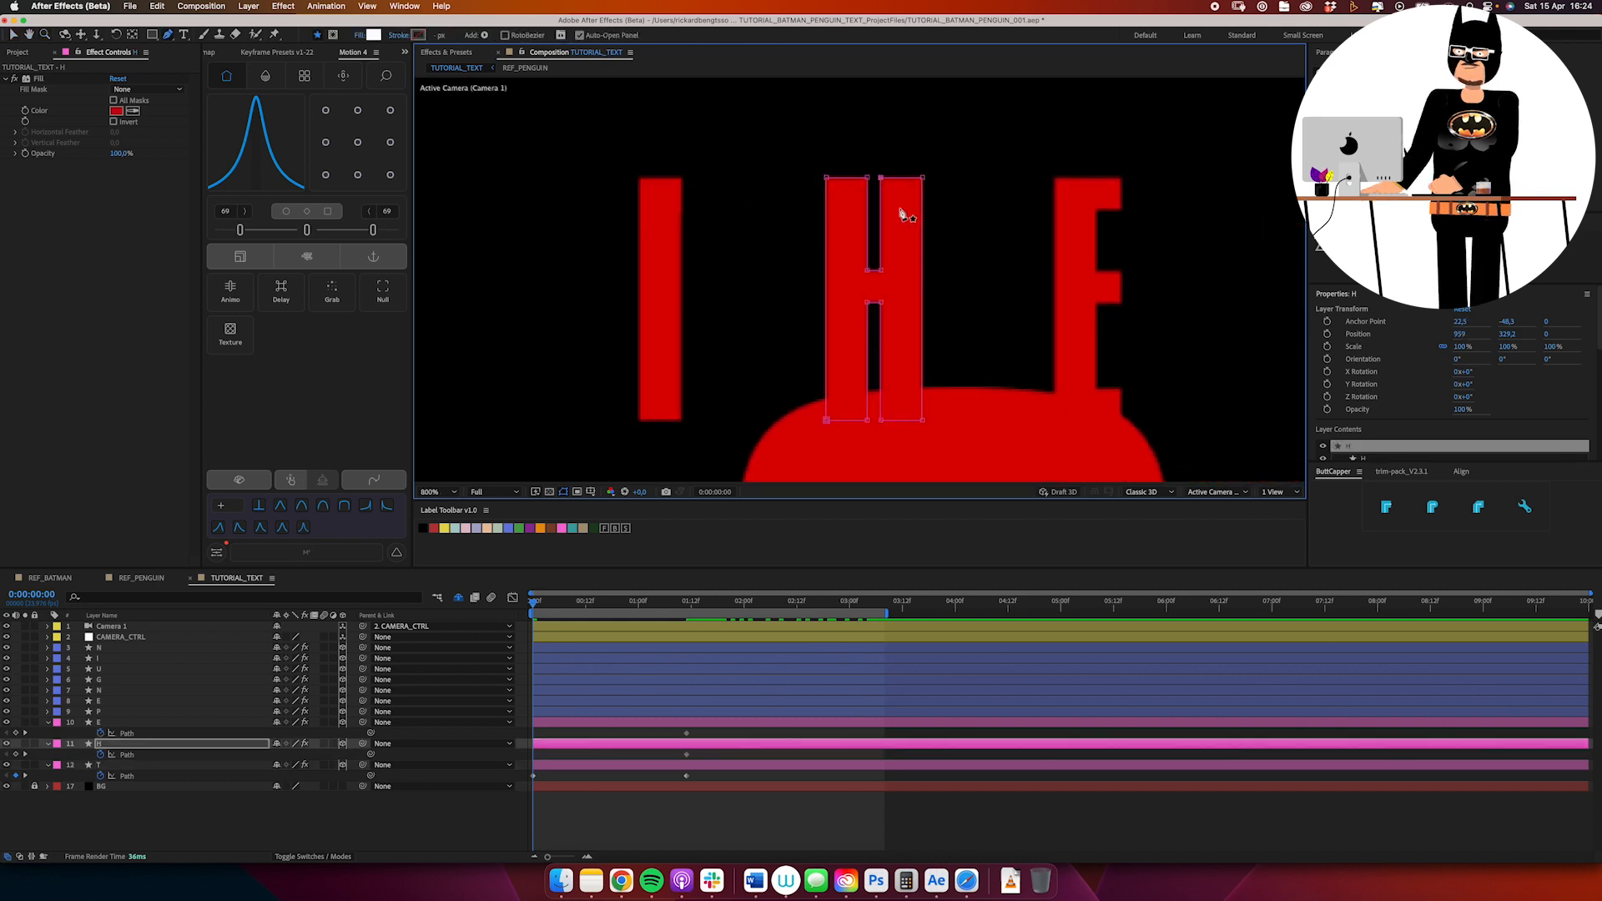
{"action": "left_click_drag", "start_coordinate": [945, 155], "coordinate": [869, 426]}
{"action": "left_click_drag", "start_coordinate": [926, 167], "coordinate": [870, 424]}
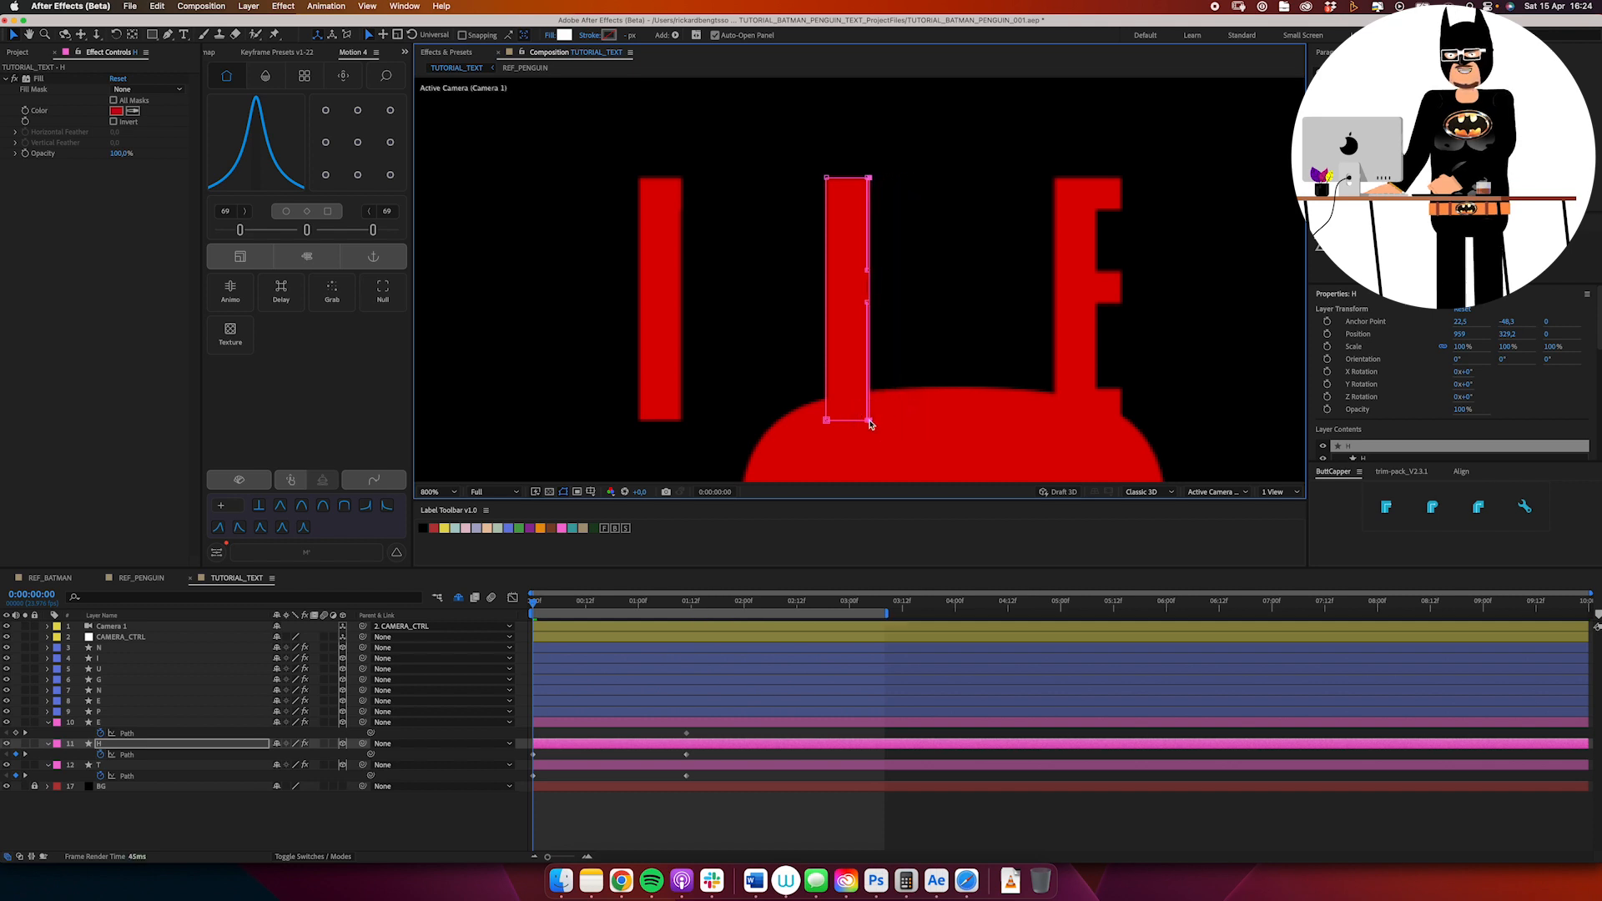
Step: At the first frame, pull the arm ends of THE's E back to its stem so only a vertical bar remains
{"action": "left_click", "coordinate": [572, 726]}
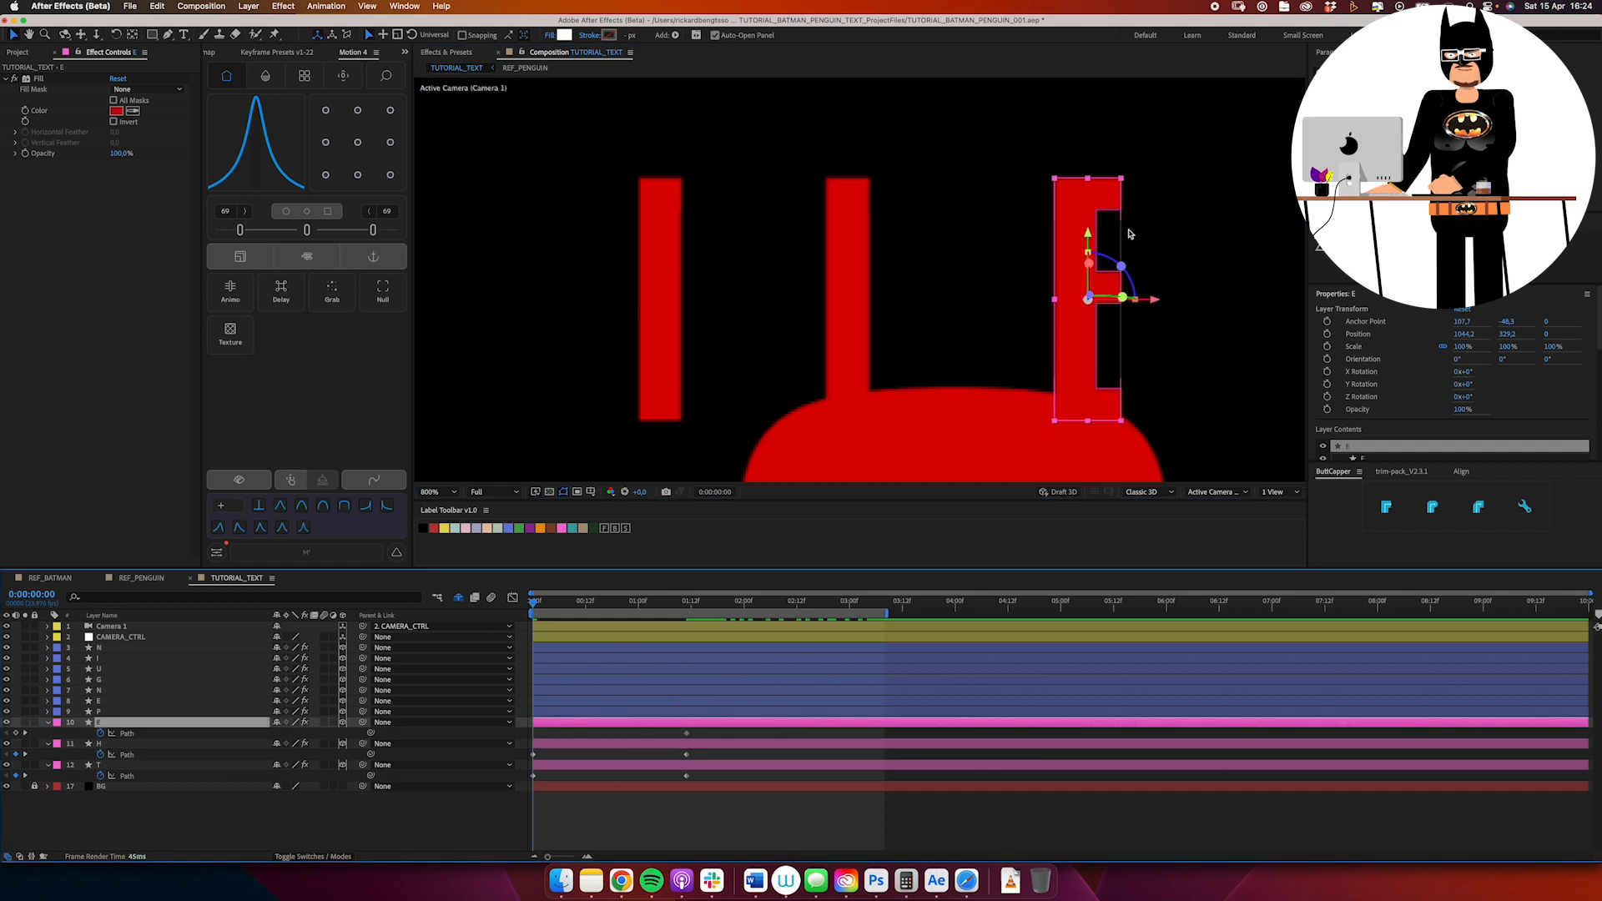
{"action": "left_click_drag", "start_coordinate": [1148, 154], "coordinate": [1100, 423]}
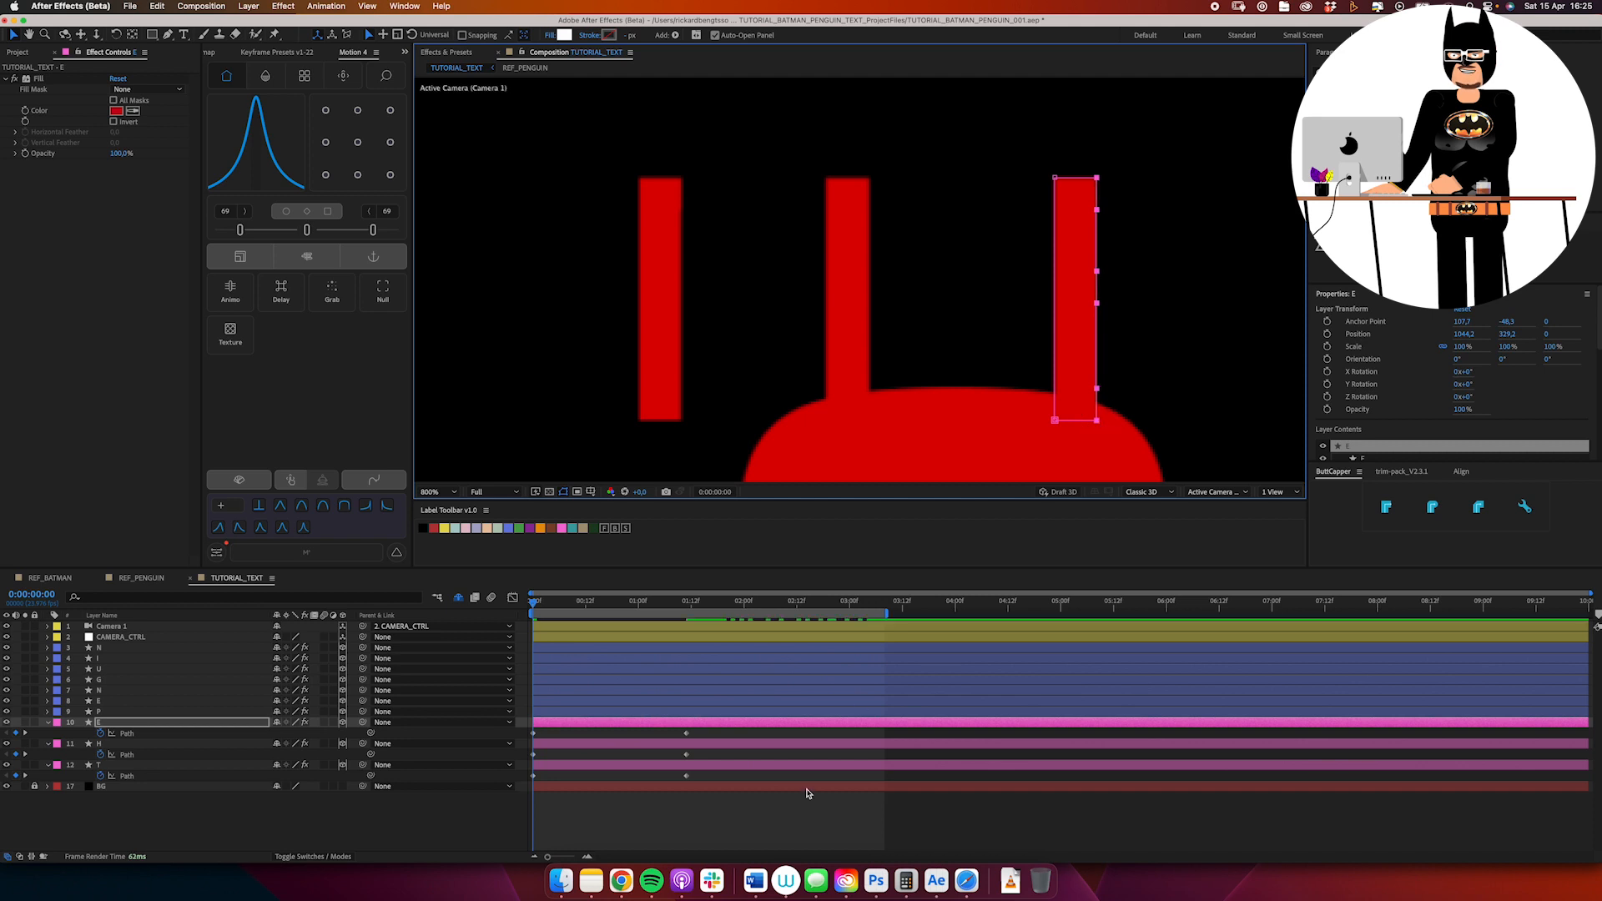
{"action": "left_click", "coordinate": [808, 796]}
Step: Ease the last Path keyframes of the E, H and T layers in THE with a value of about 72
{"action": "key", "text": "z"}
{"action": "left_click", "coordinate": [979, 297], "text": "alt"}
{"action": "left_click_drag", "start_coordinate": [894, 354], "coordinate": [1012, 295]}
{"action": "left_click", "coordinate": [1001, 273], "text": "alt"}
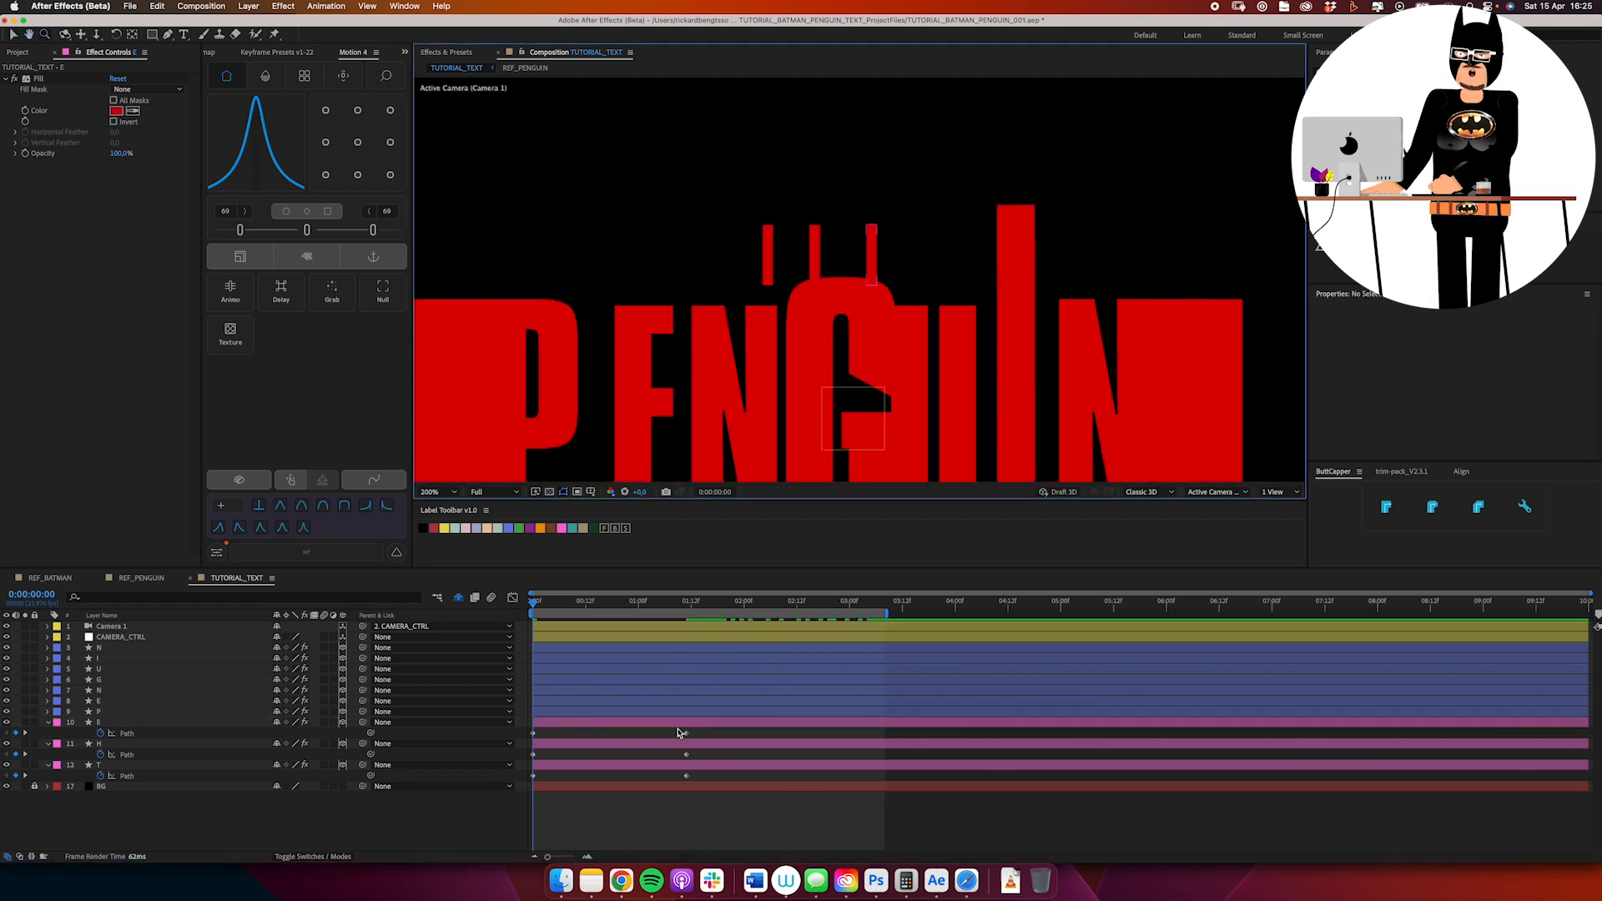
{"action": "left_click_drag", "start_coordinate": [678, 729], "coordinate": [701, 781]}
{"action": "left_click", "coordinate": [365, 231]}
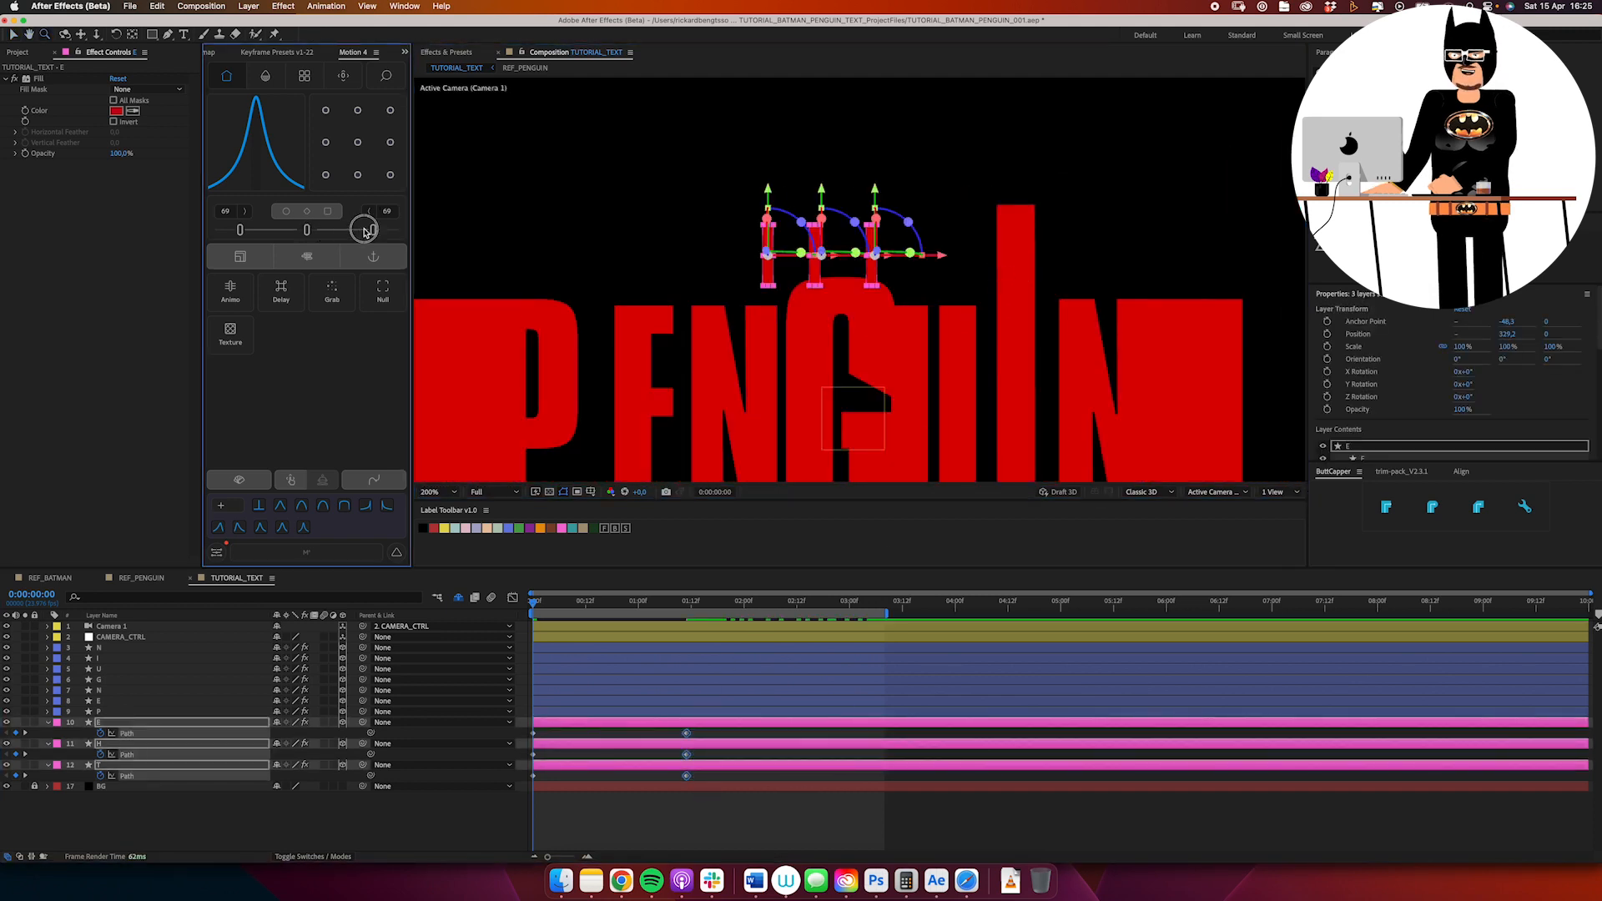
{"action": "left_click_drag", "start_coordinate": [321, 232], "coordinate": [375, 229]}
Step: Solo THE's letters and stagger their Path keyframes, offsetting the H by about 4 frames and the E by about 10, then unsolo them
{"action": "left_click", "coordinate": [25, 723]}
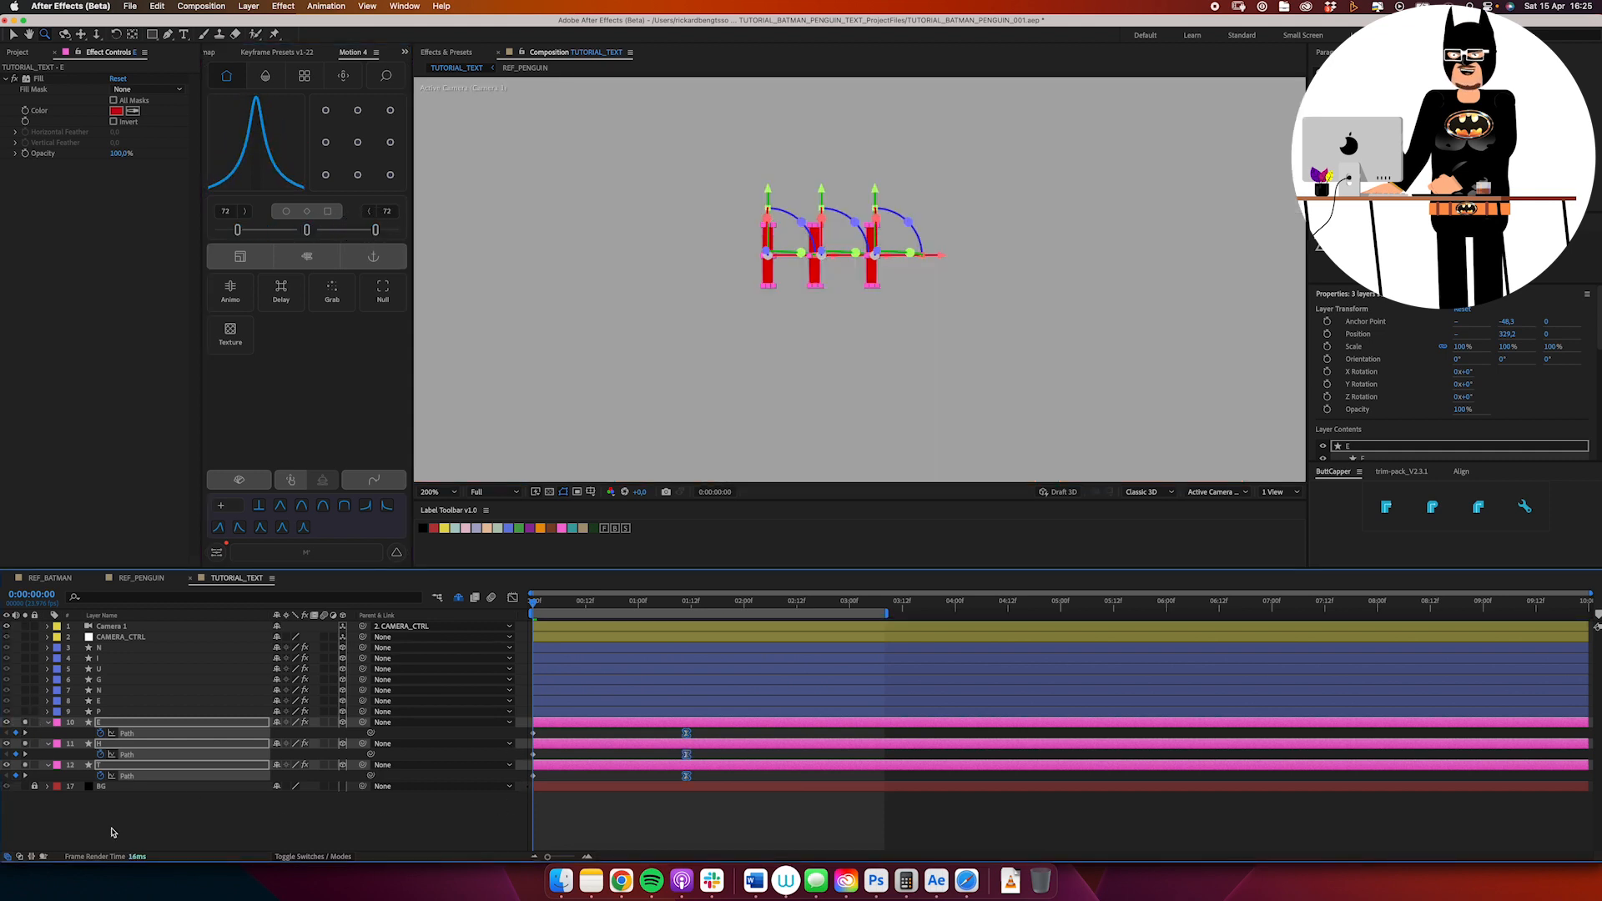
{"action": "key", "text": "F2"}
{"action": "left_click_drag", "start_coordinate": [539, 604], "coordinate": [607, 604]}
{"action": "left_click", "coordinate": [534, 755]}
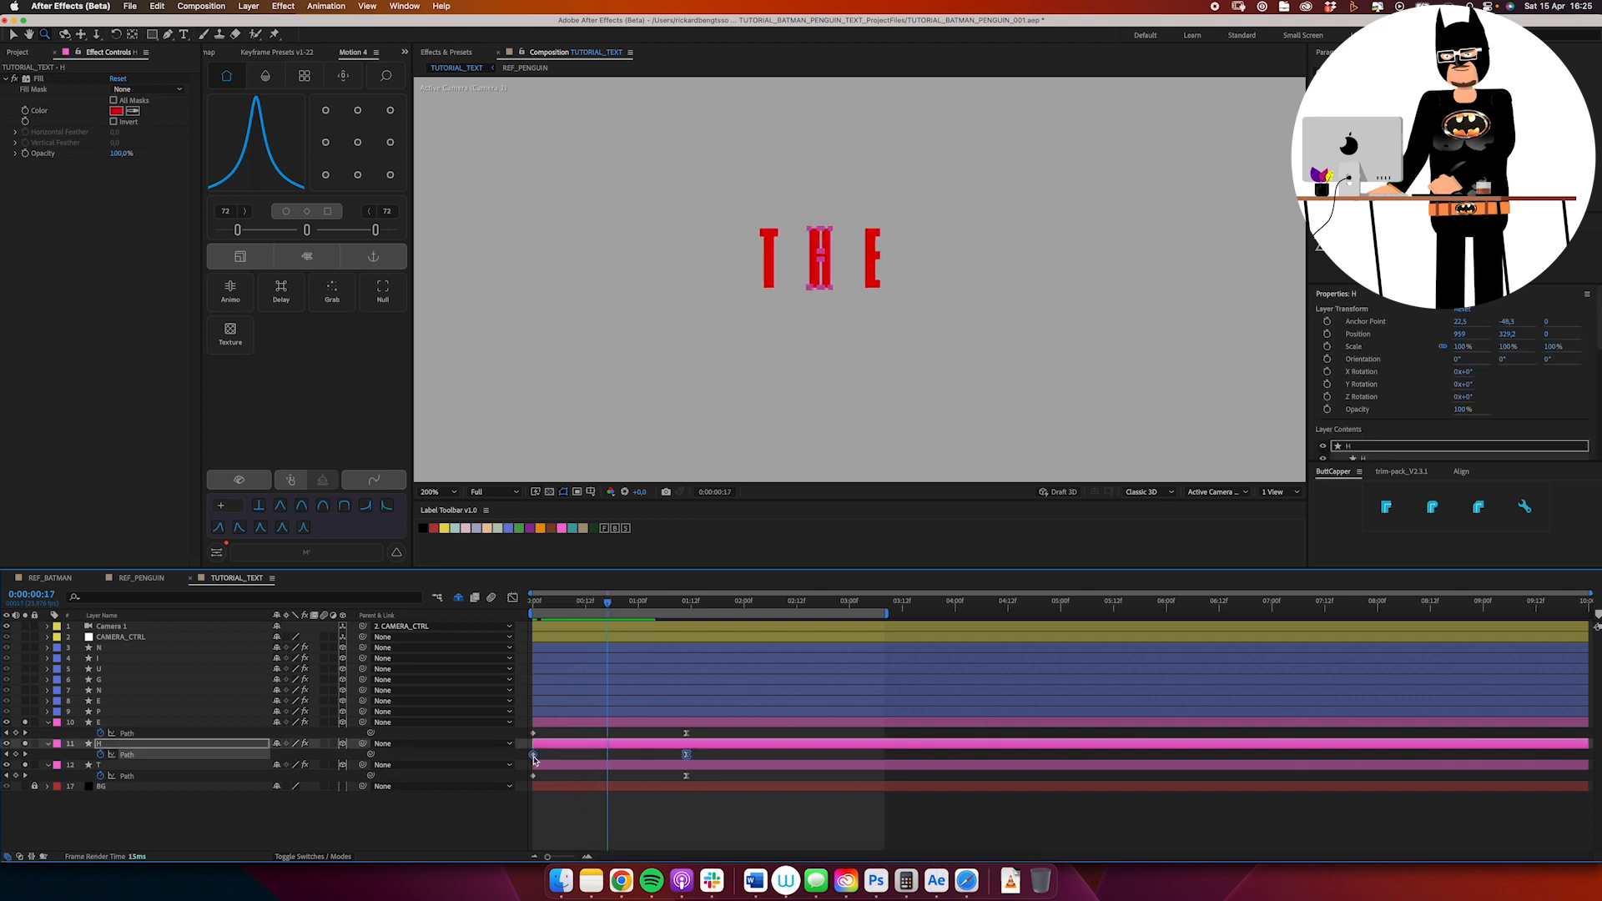
{"action": "left_click", "coordinate": [686, 734]}
{"action": "left_click", "coordinate": [533, 733], "text": "shift"}
{"action": "left_click_drag", "start_coordinate": [533, 734], "coordinate": [552, 735]}
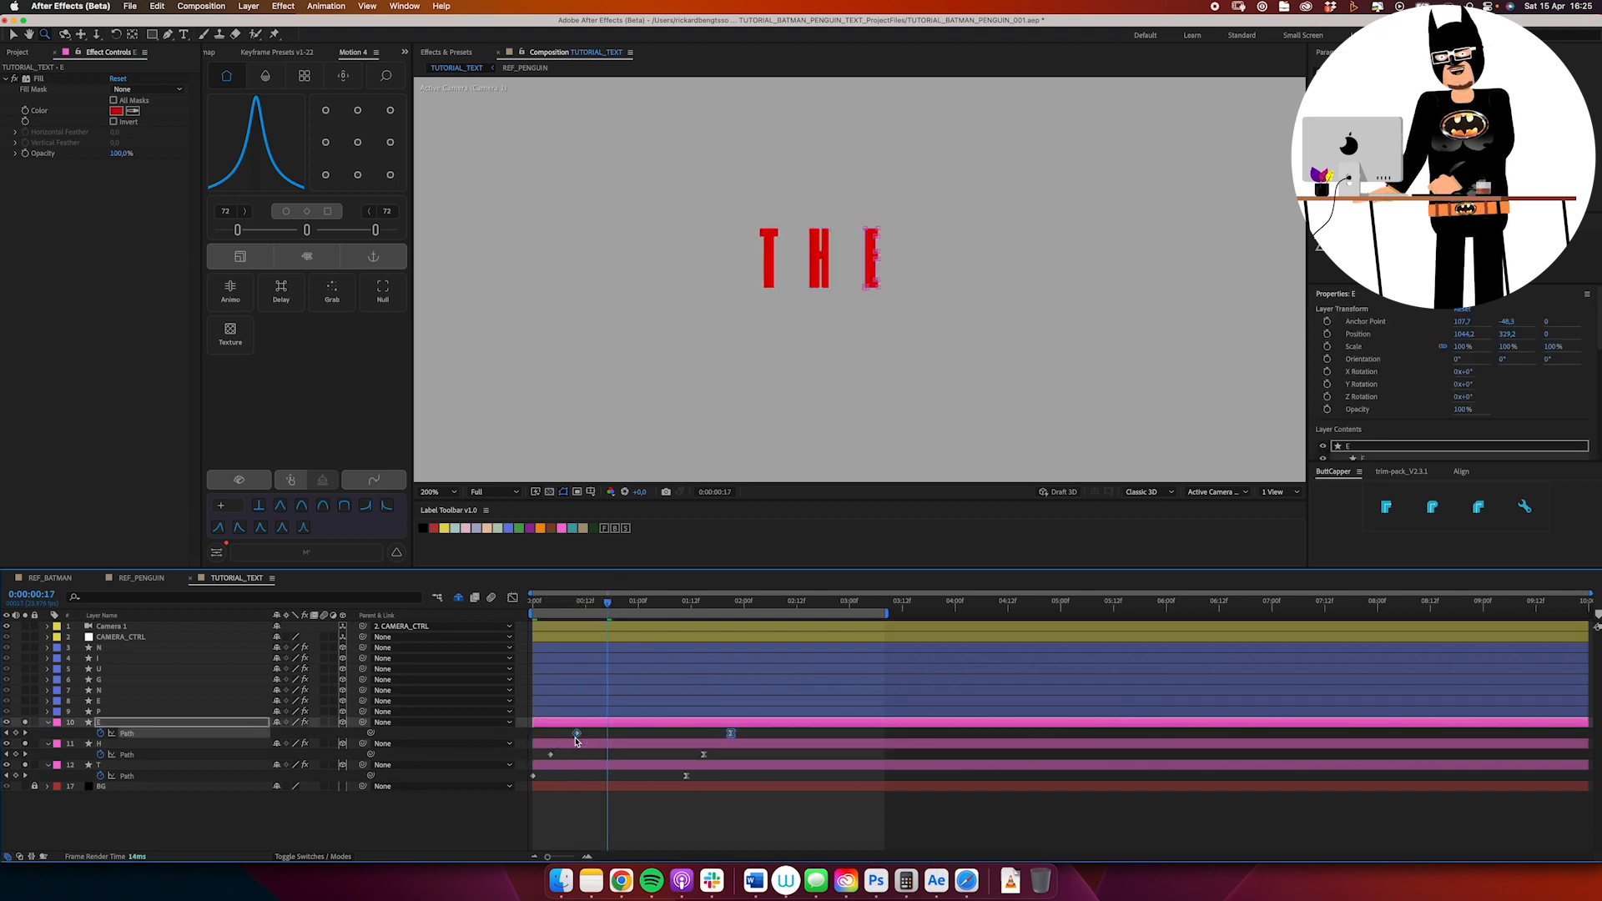
{"action": "left_click", "coordinate": [45, 808]}
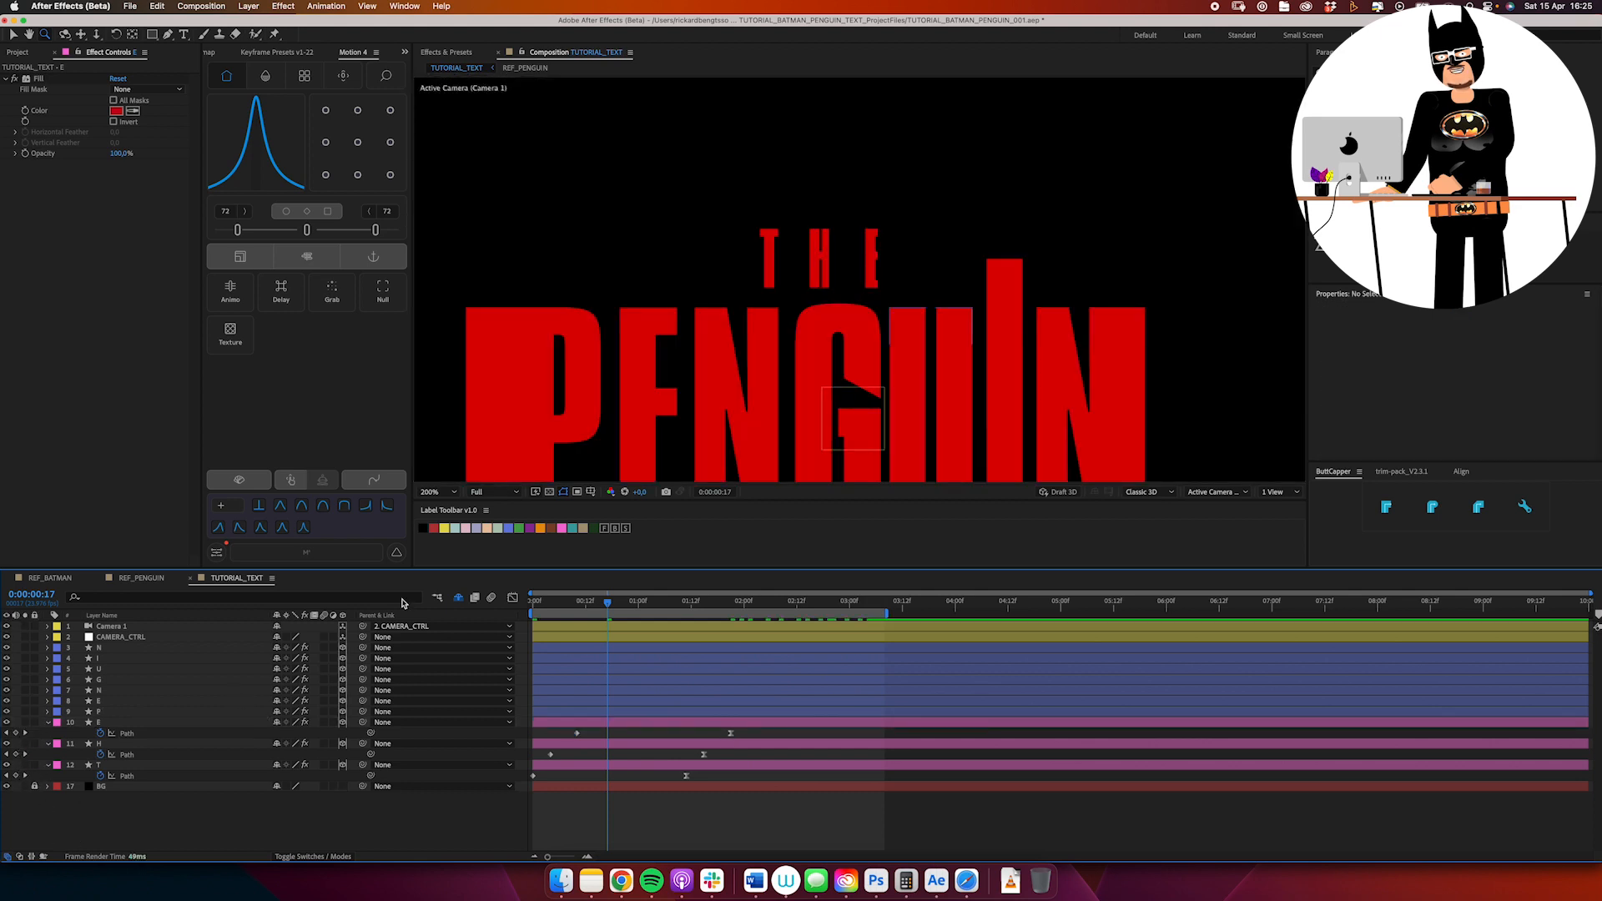
Step: Scrub the opening of the title, collapse the properties of all layers and save the project
{"action": "left_click", "coordinate": [852, 322], "text": "alt"}
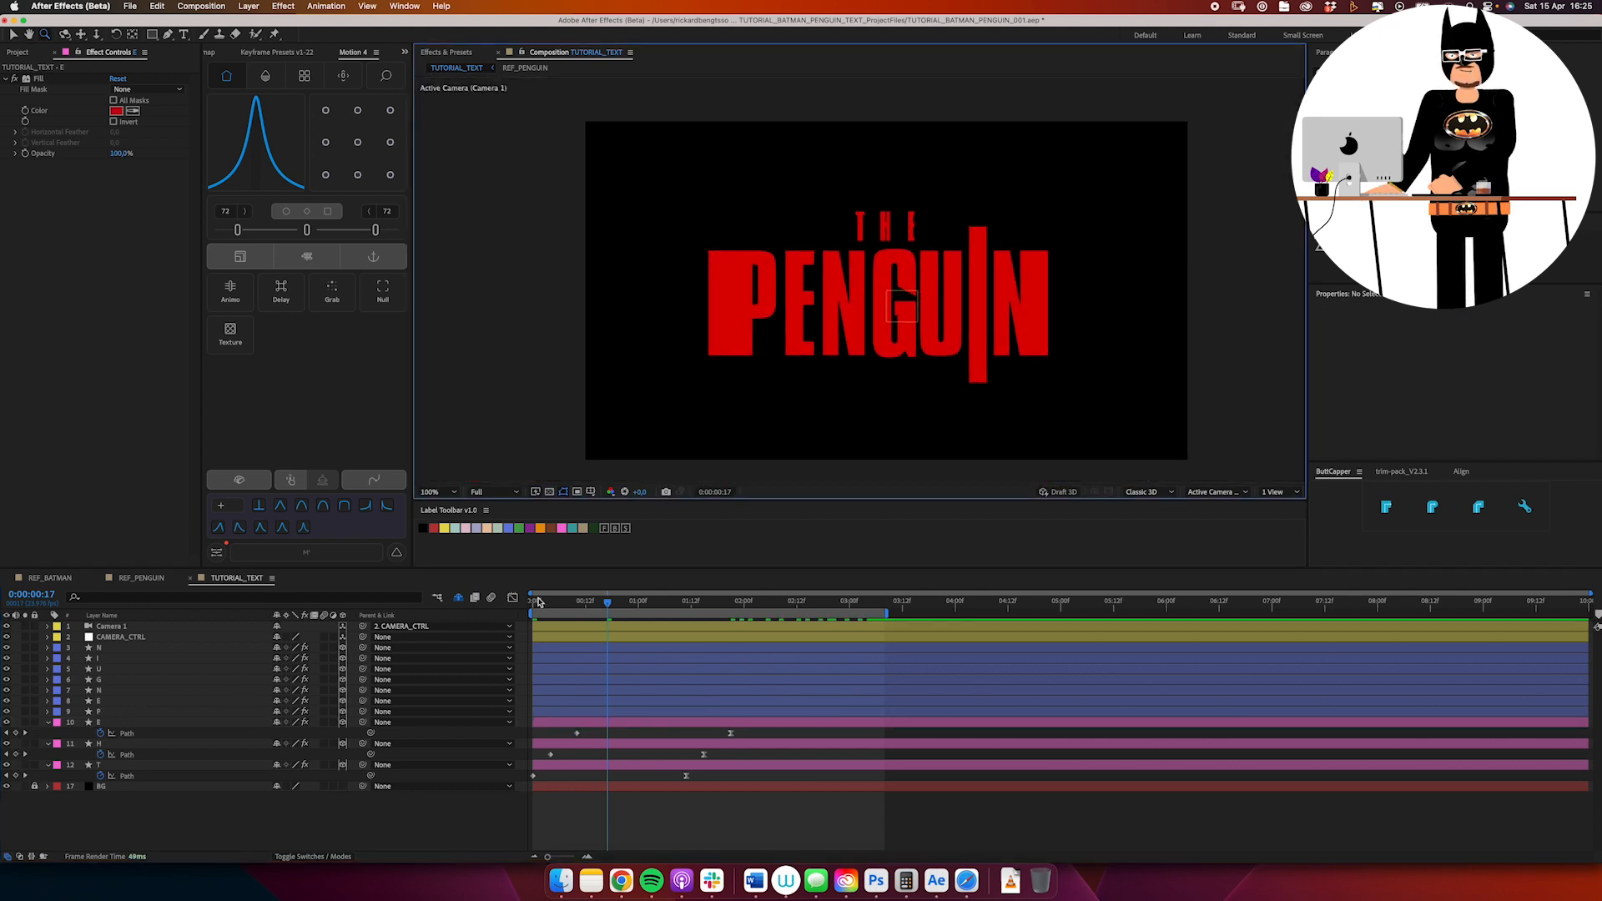
{"action": "left_click_drag", "start_coordinate": [608, 603], "coordinate": [488, 665]}
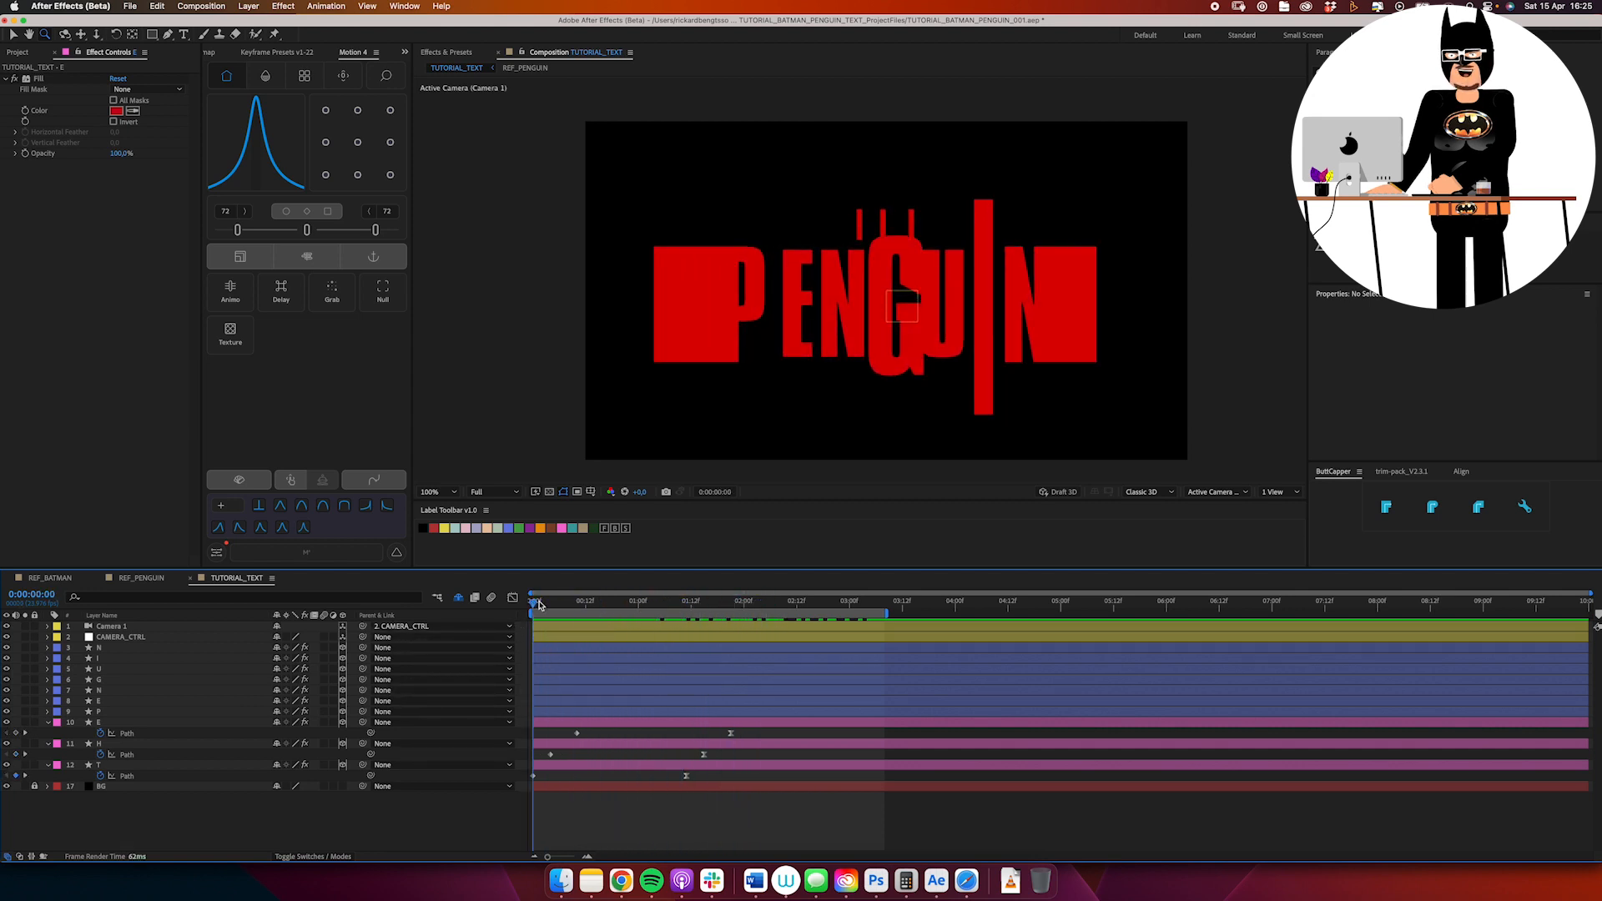
{"action": "left_click_drag", "start_coordinate": [538, 605], "coordinate": [475, 691]}
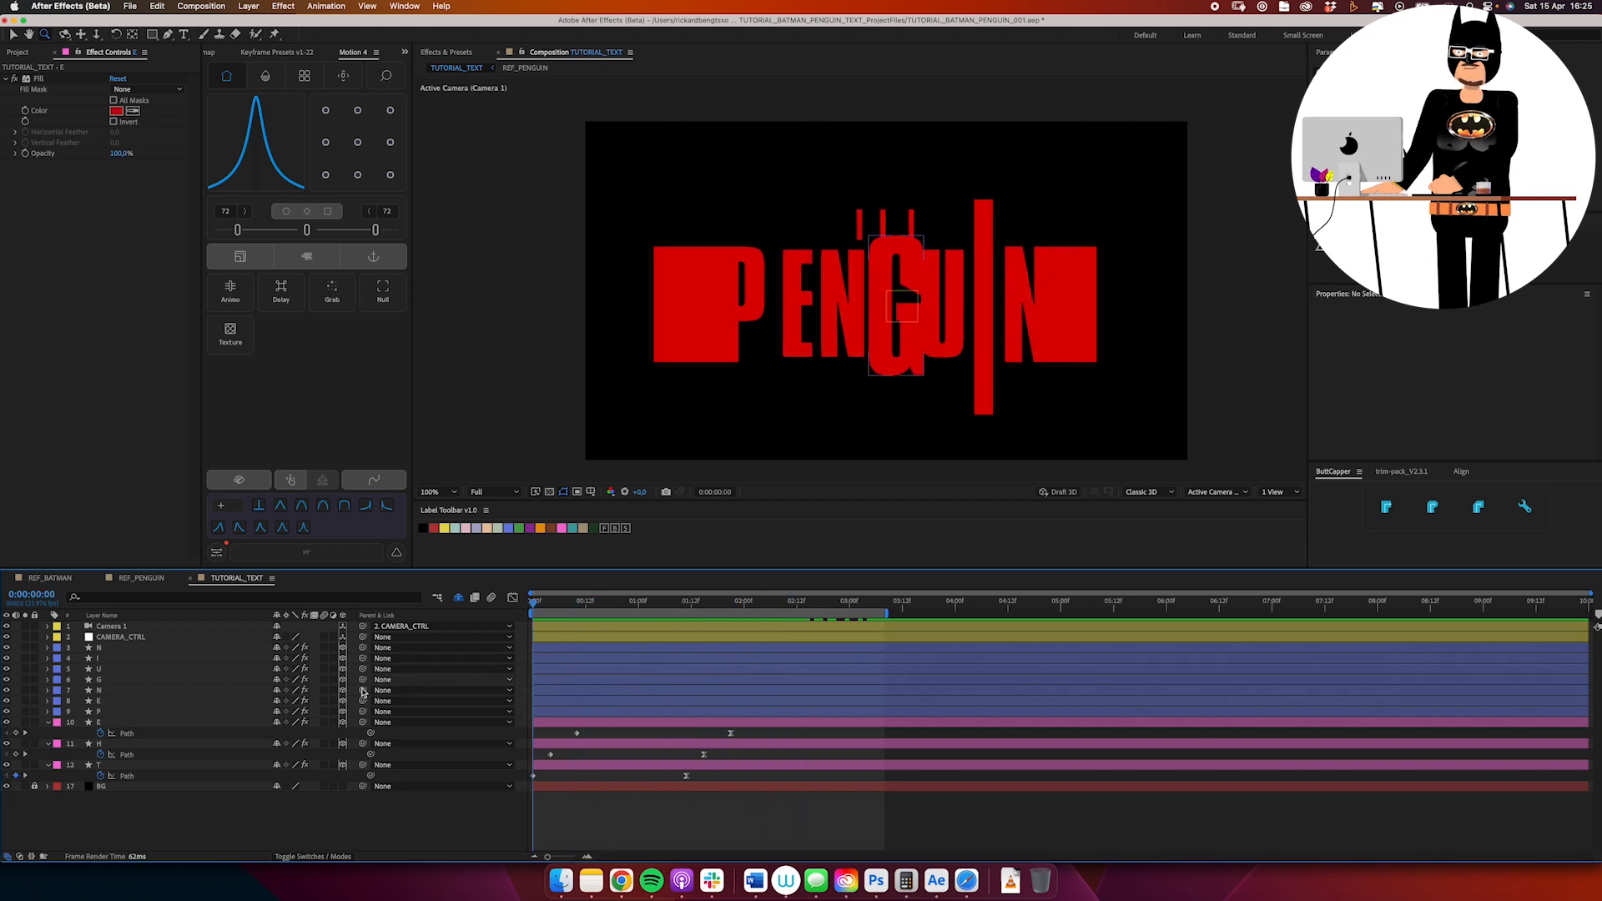
{"action": "key", "text": "super+a"}
{"action": "key", "text": "u"}
{"action": "key", "text": "super+shift+a"}
{"action": "key", "text": "super+s"}
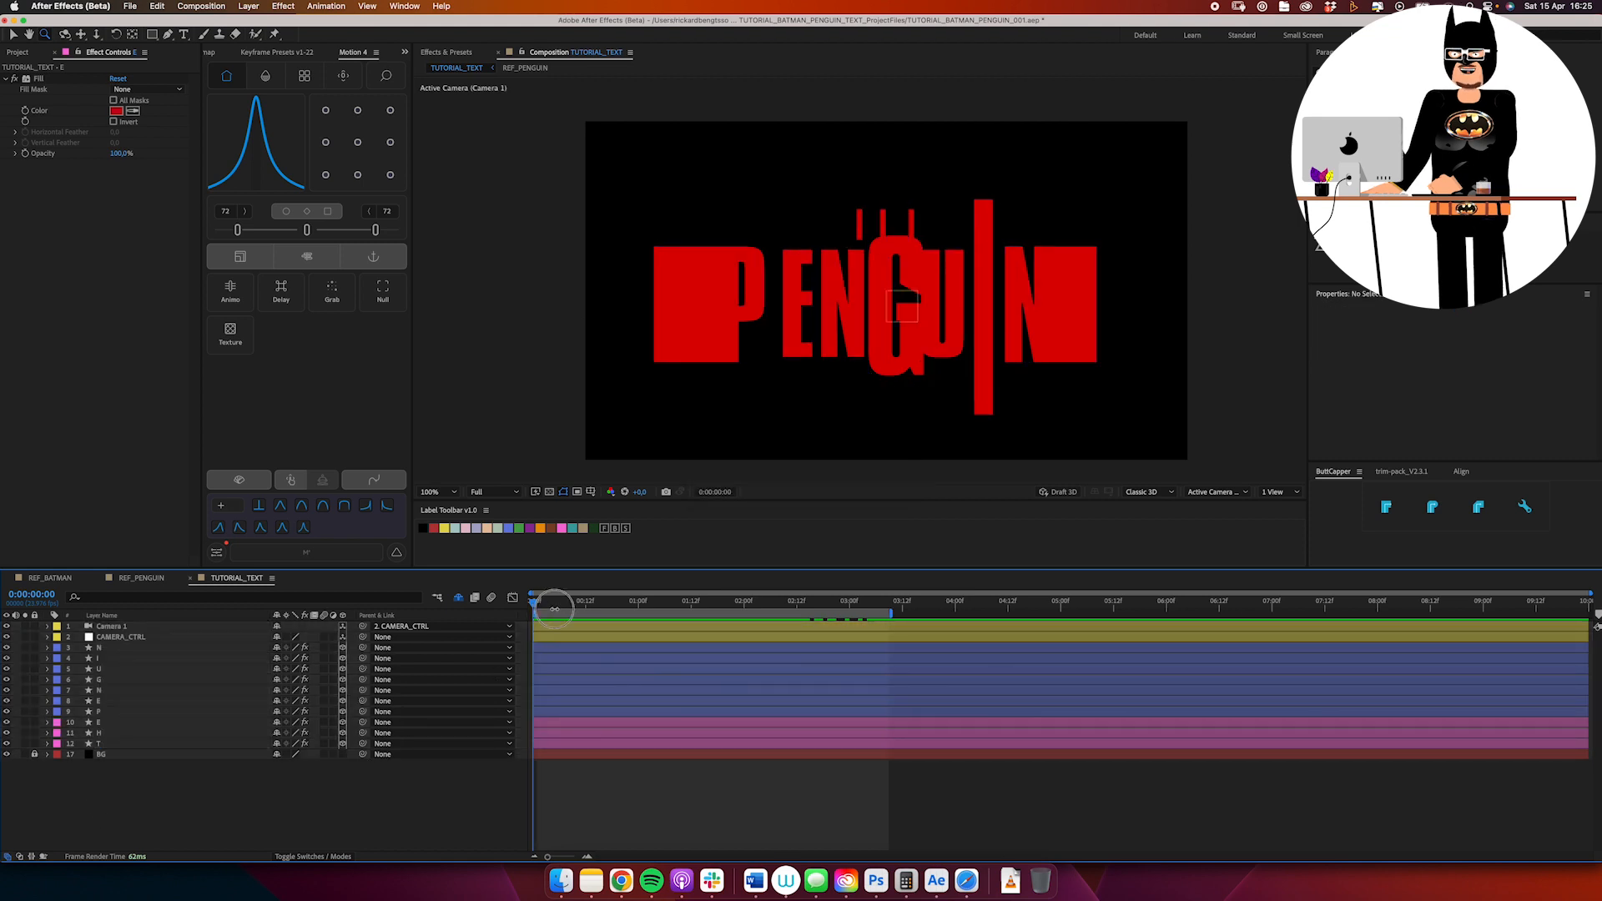
Step: Scale E_REFERENCE, the blue copy of PENGUIN's E, to 113%
{"action": "left_click", "coordinate": [588, 604]}
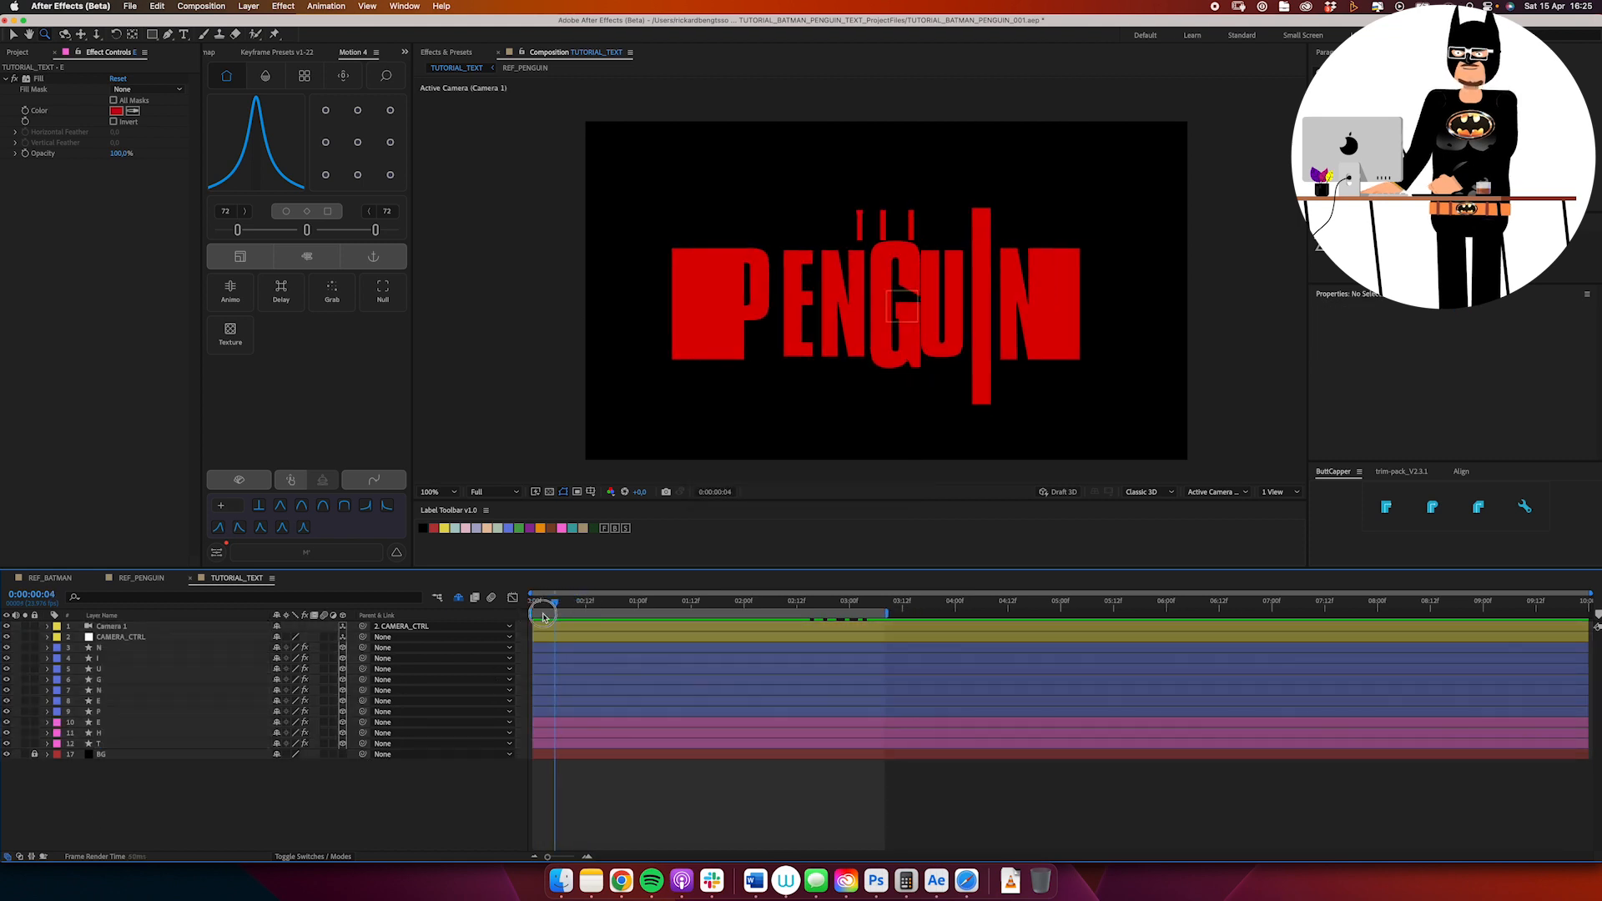
{"action": "key", "text": "Home"}
{"action": "left_click", "coordinate": [817, 309]}
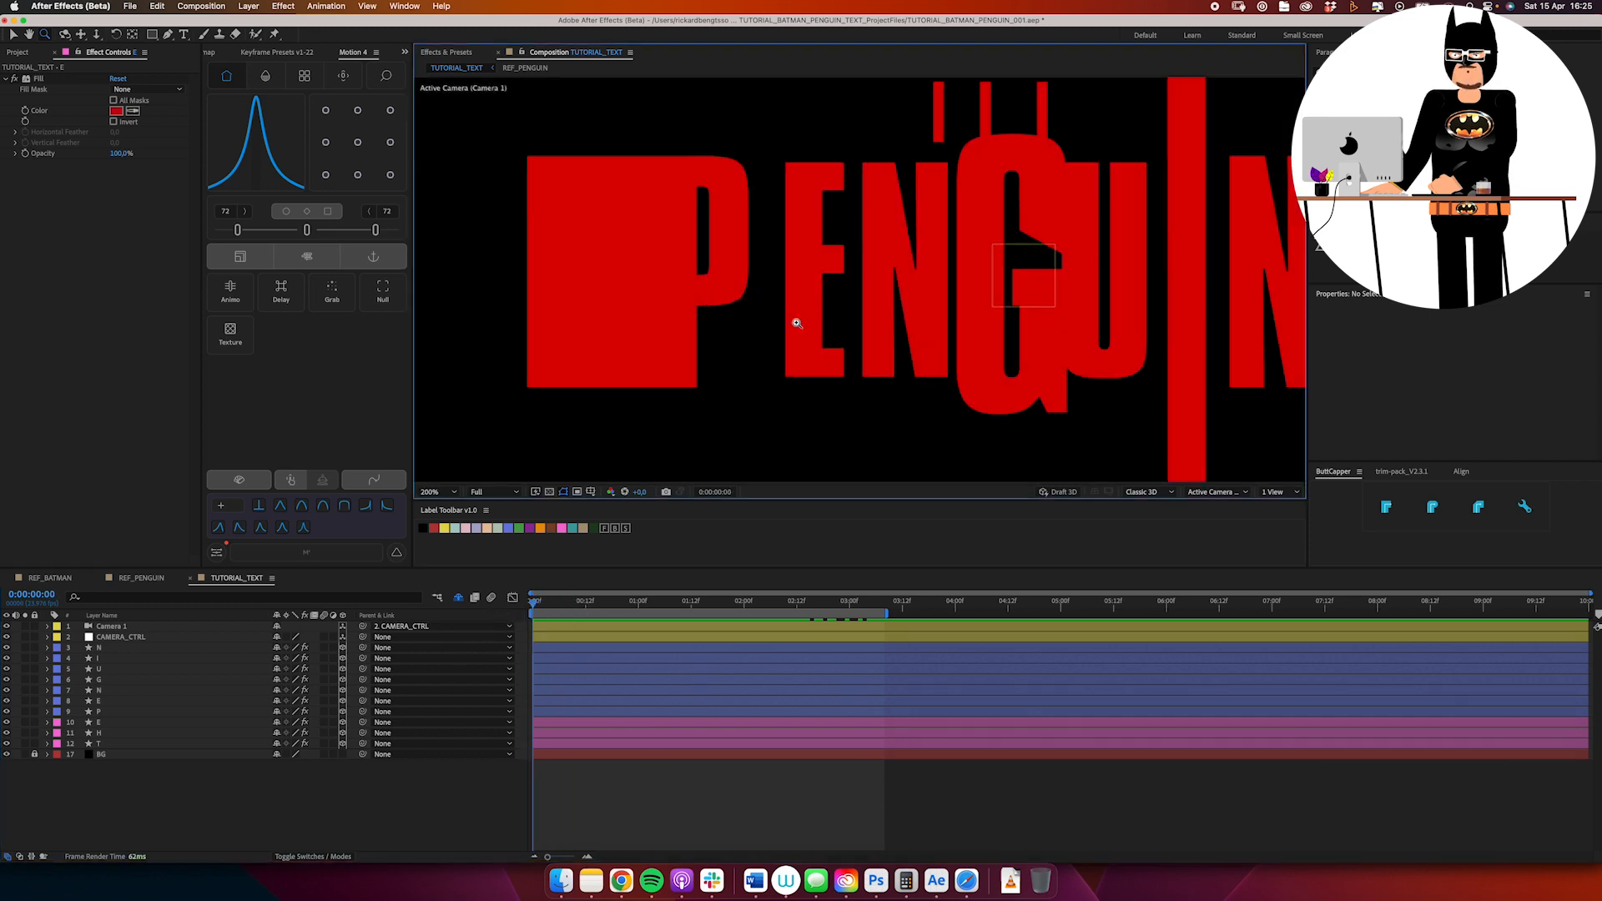
{"action": "left_click", "coordinate": [798, 290]}
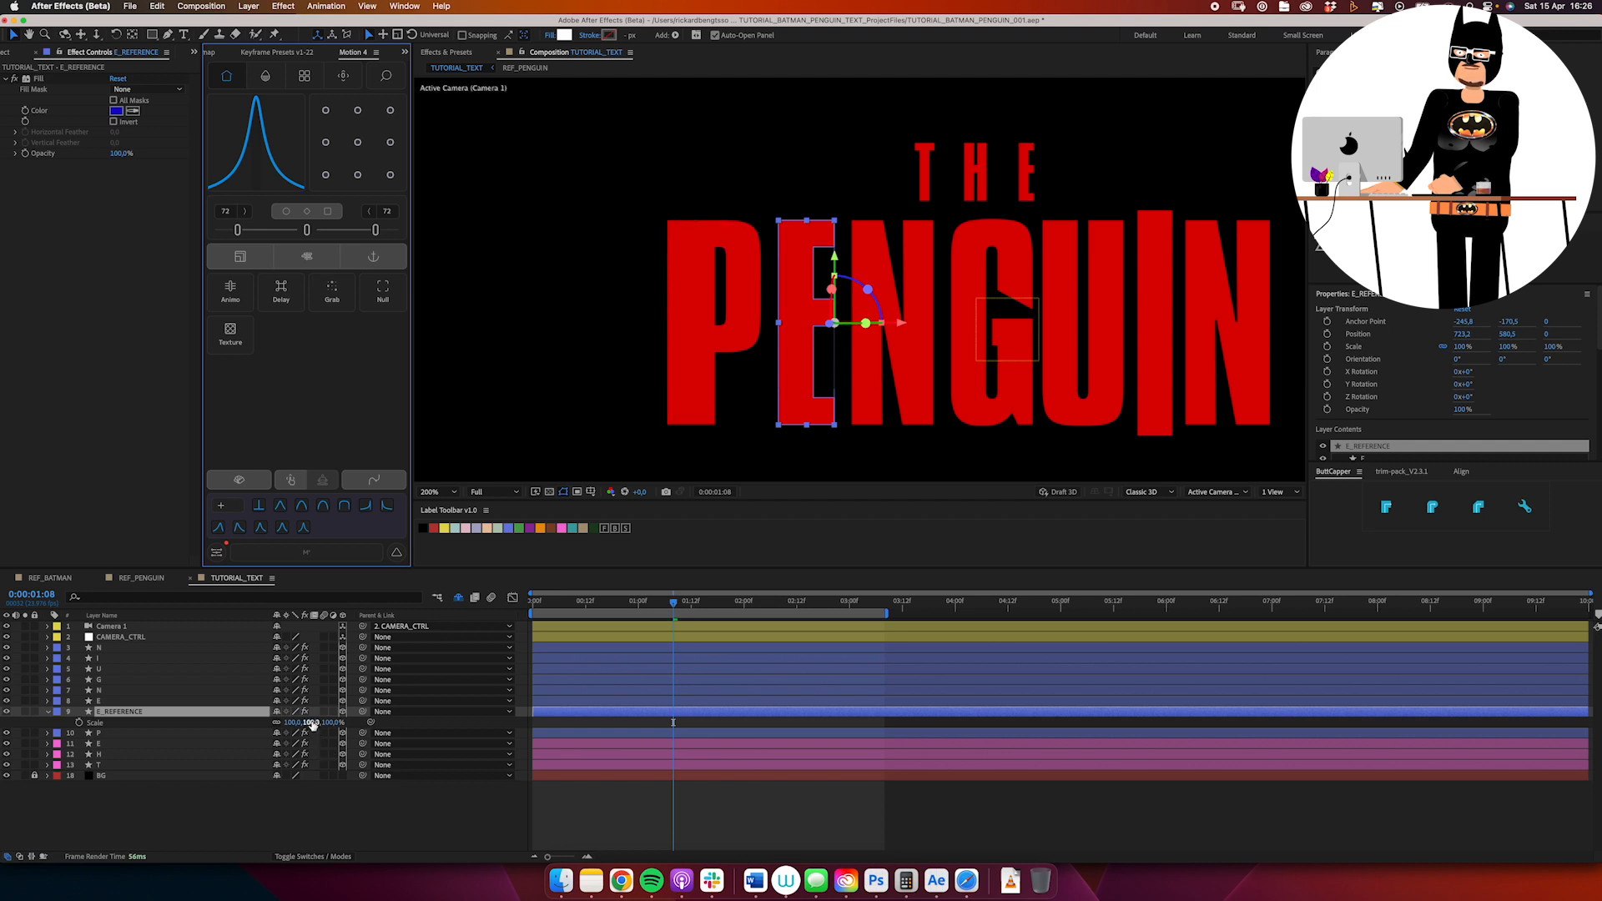
{"action": "left_click_drag", "start_coordinate": [313, 723], "coordinate": [325, 726]}
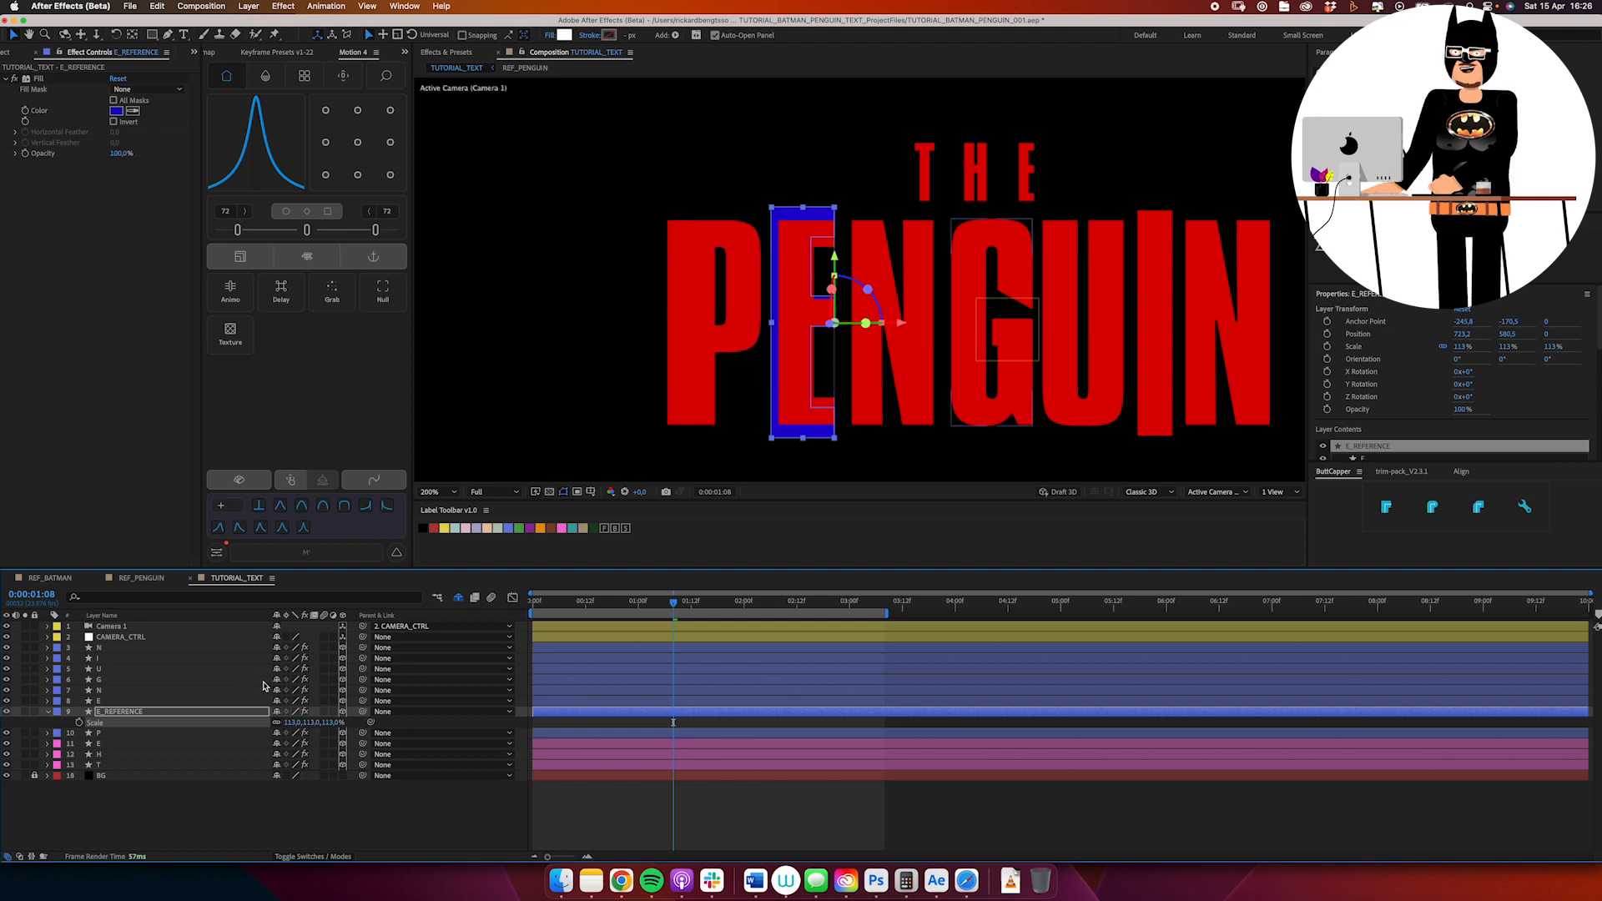
{"action": "left_click", "coordinate": [268, 792]}
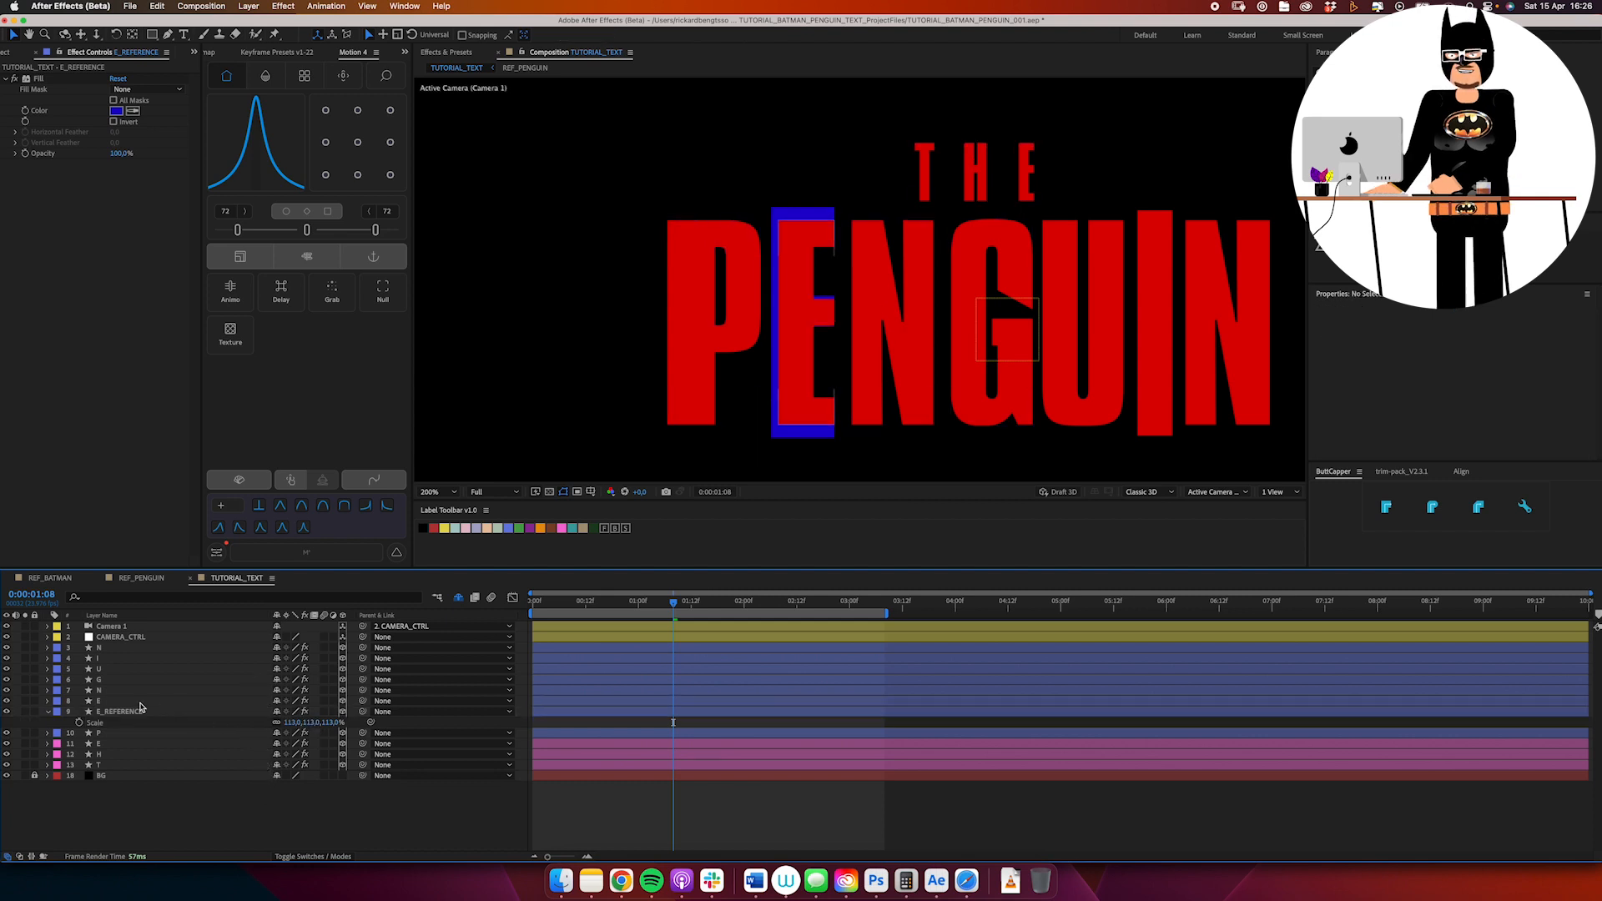
Step: Expand the contents of PENGUIN's E layer and set a Path keyframe just before two seconds
{"action": "left_click", "coordinate": [96, 701]}
{"action": "left_click", "coordinate": [46, 701]}
{"action": "left_click", "coordinate": [70, 723]}
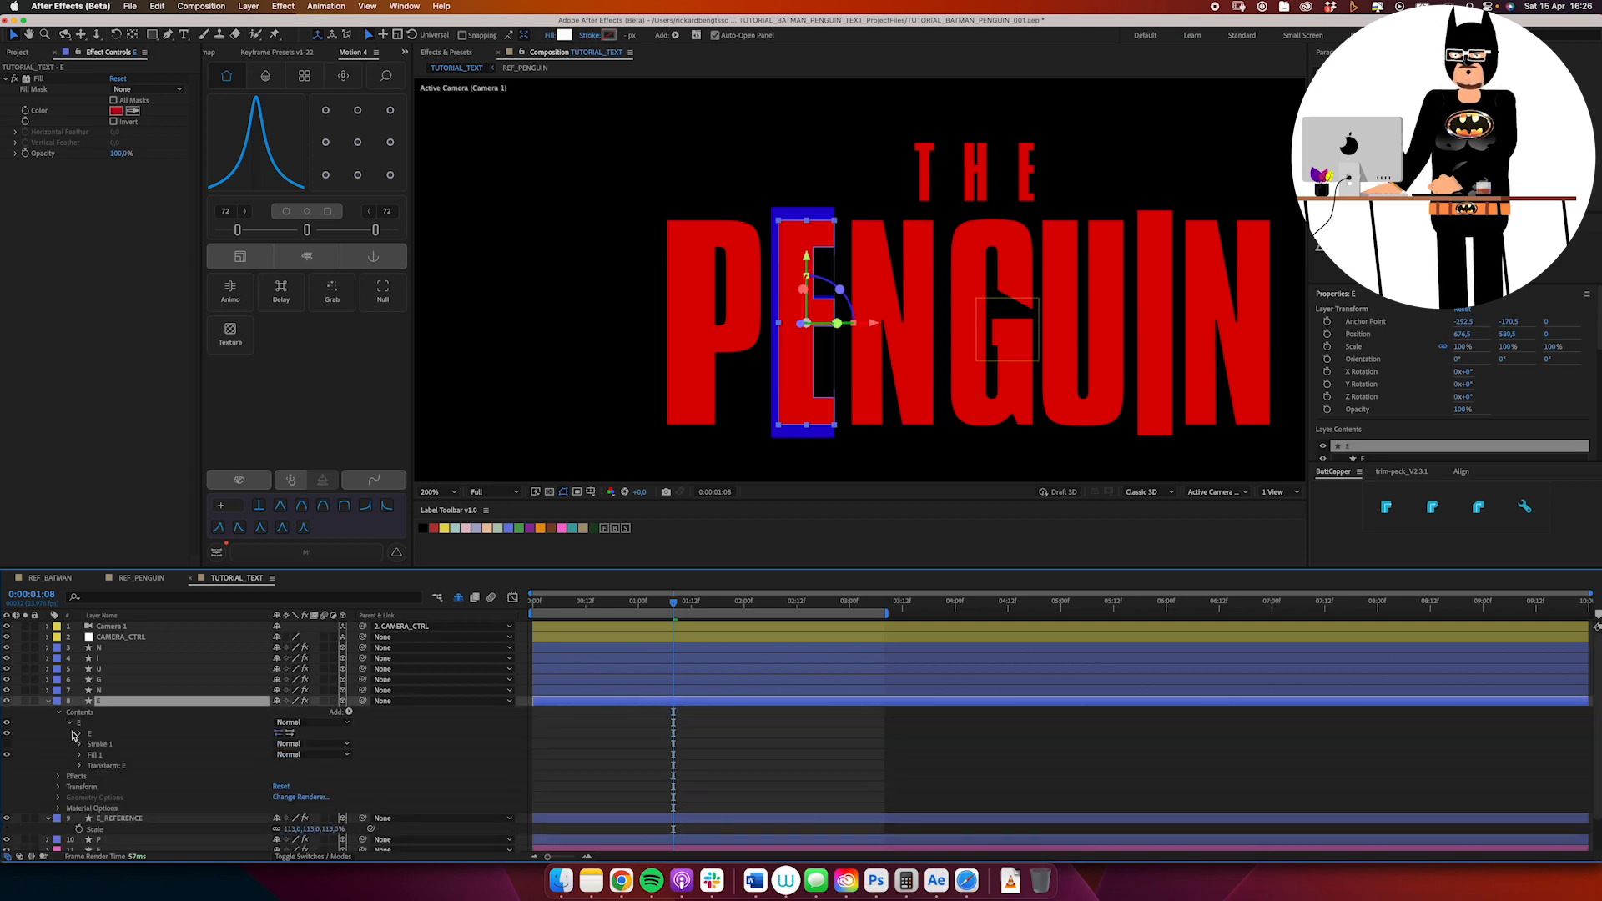
{"action": "left_click", "coordinate": [80, 733]}
{"action": "left_click", "coordinate": [125, 744]}
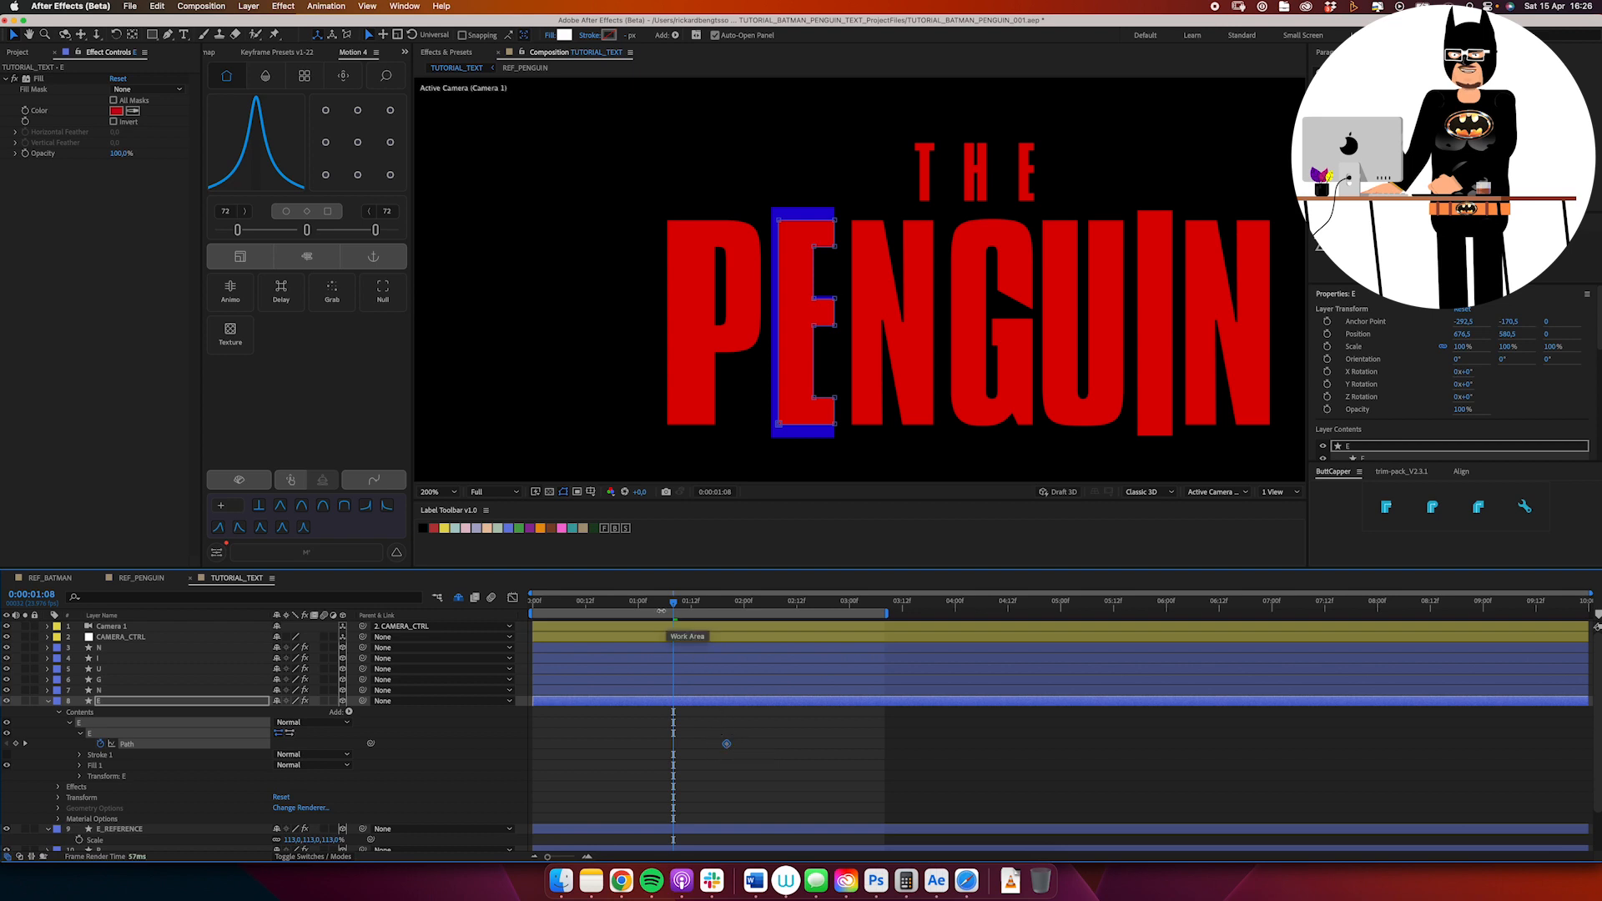
Step: At the first frame, extend the top and bottom edges of PENGUIN's E path to the height of the blue reference
{"action": "key", "text": "Home"}
{"action": "key", "text": "z"}
{"action": "left_click", "coordinate": [873, 286]}
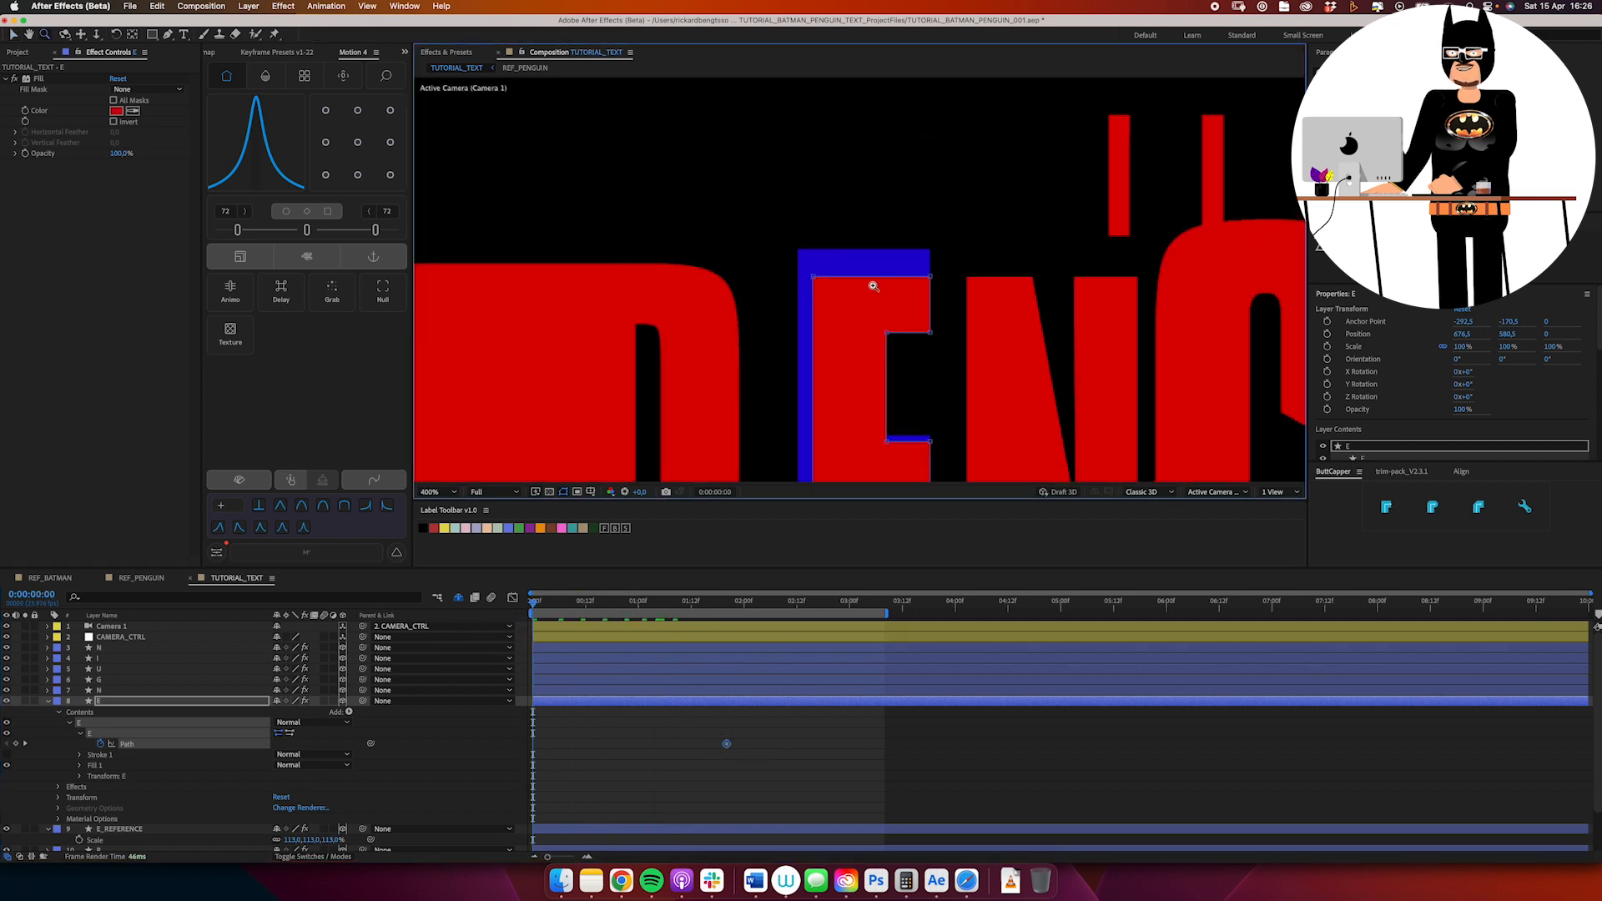
{"action": "key", "text": "v"}
{"action": "left_click", "coordinate": [813, 278]}
{"action": "left_click_drag", "start_coordinate": [778, 250], "coordinate": [930, 257]}
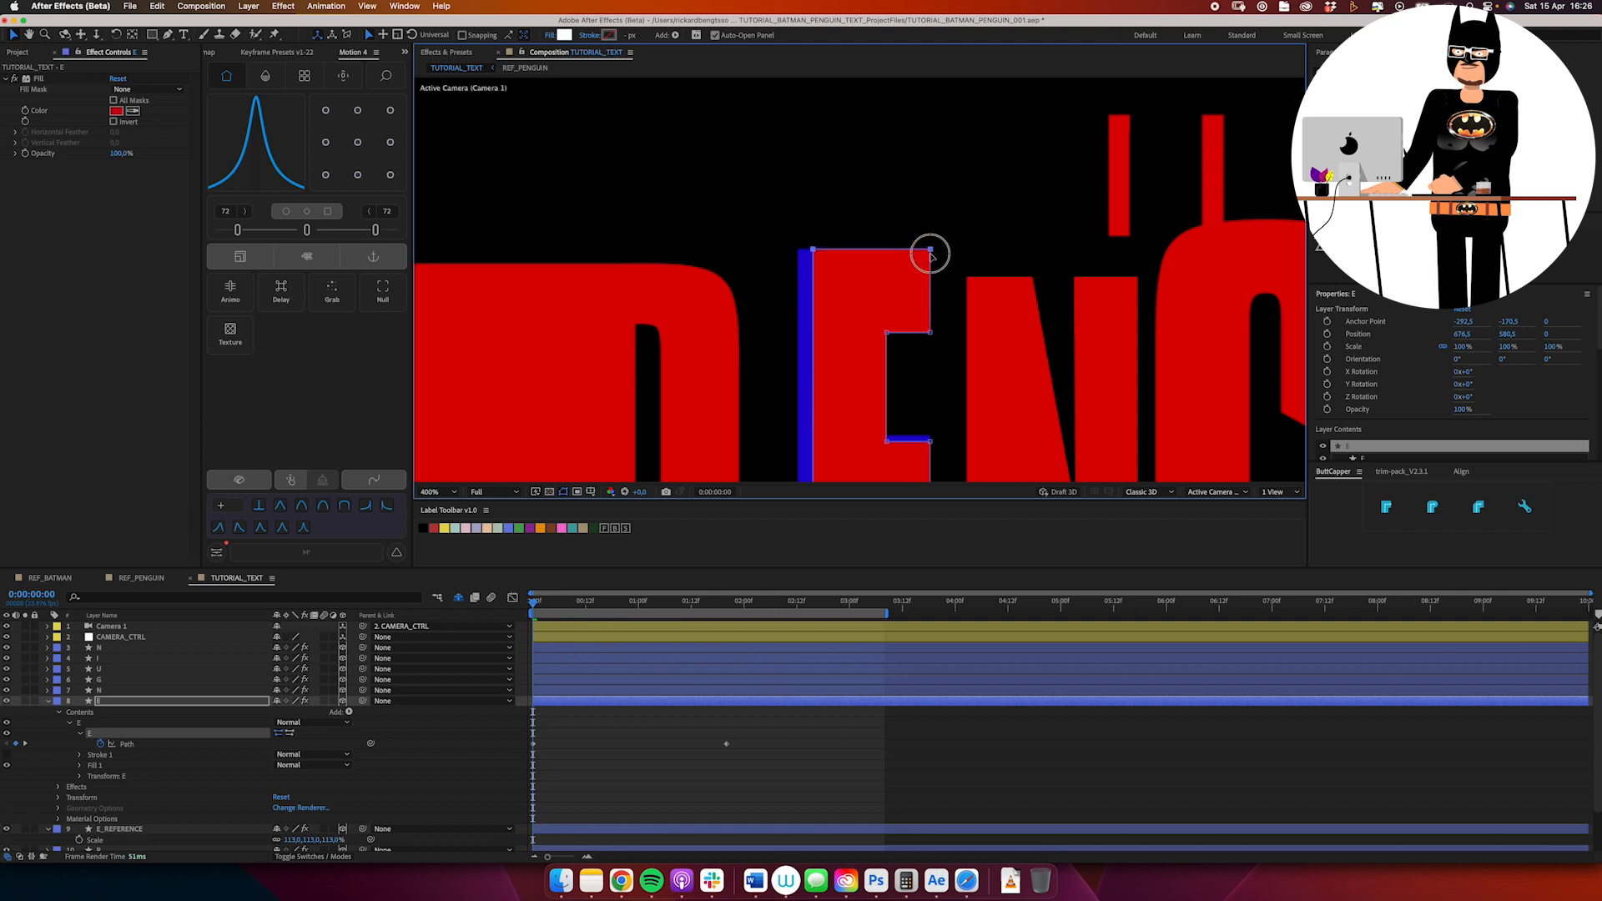
{"action": "scroll", "coordinate": [848, 372], "scroll_direction": "down", "scroll_amount": 8}
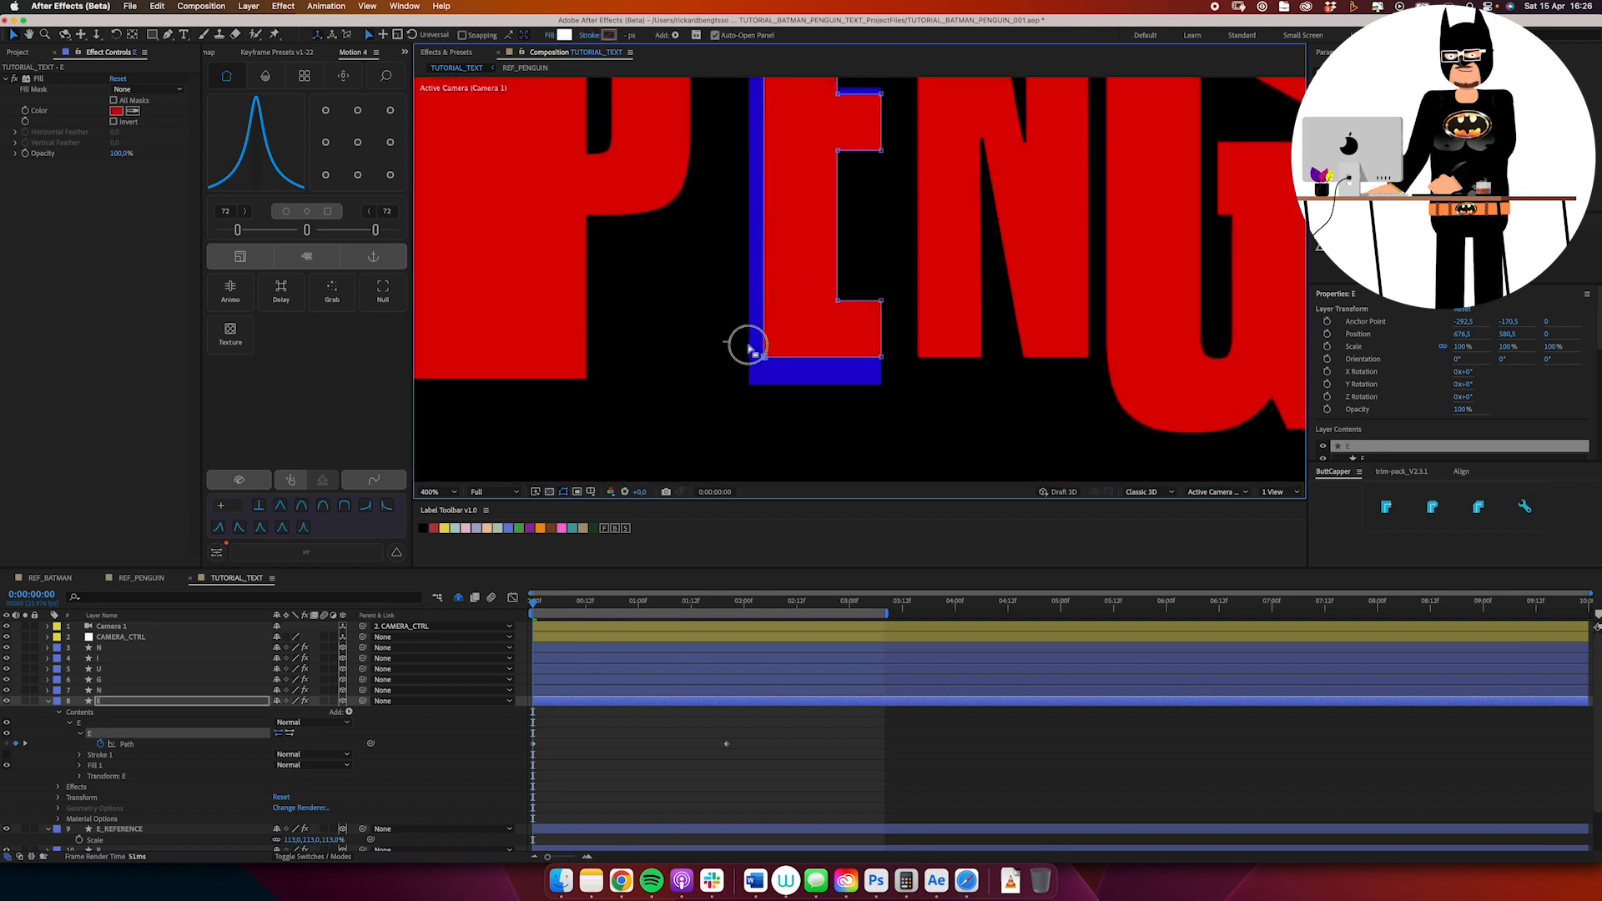
{"action": "left_click_drag", "start_coordinate": [748, 345], "coordinate": [882, 385]}
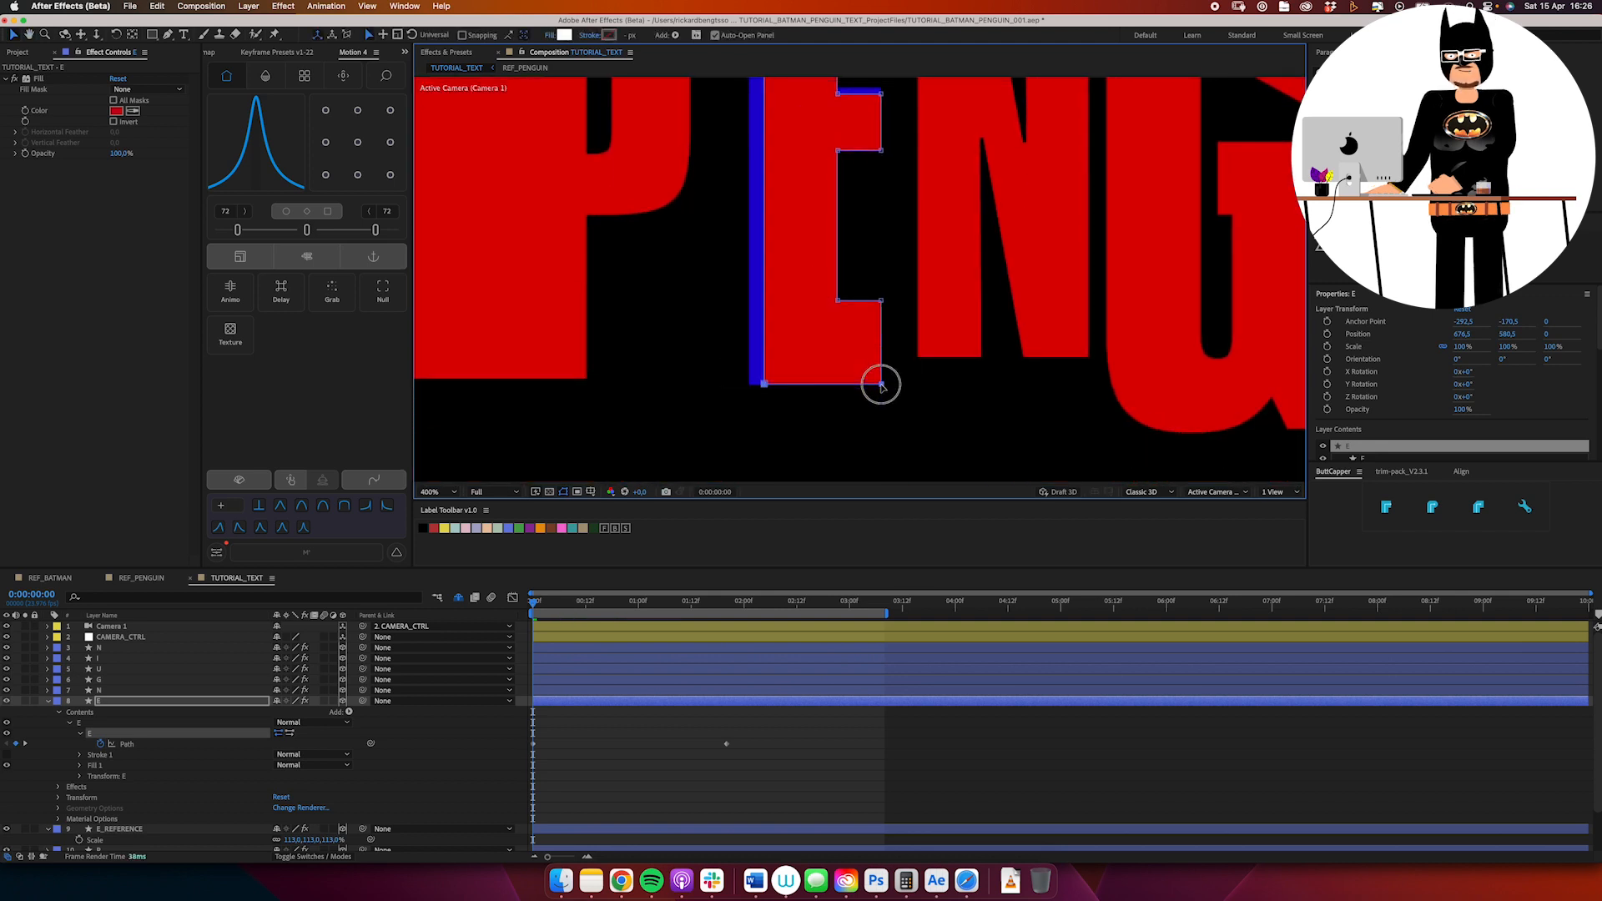
Step: Widen PENGUIN's E at the first frame by moving its left path points out to the blue reference's left edge
{"action": "left_click", "coordinate": [845, 310], "text": "alt"}
{"action": "left_click_drag", "start_coordinate": [798, 303], "coordinate": [798, 360]}
{"action": "left_click_drag", "start_coordinate": [780, 118], "coordinate": [811, 375]}
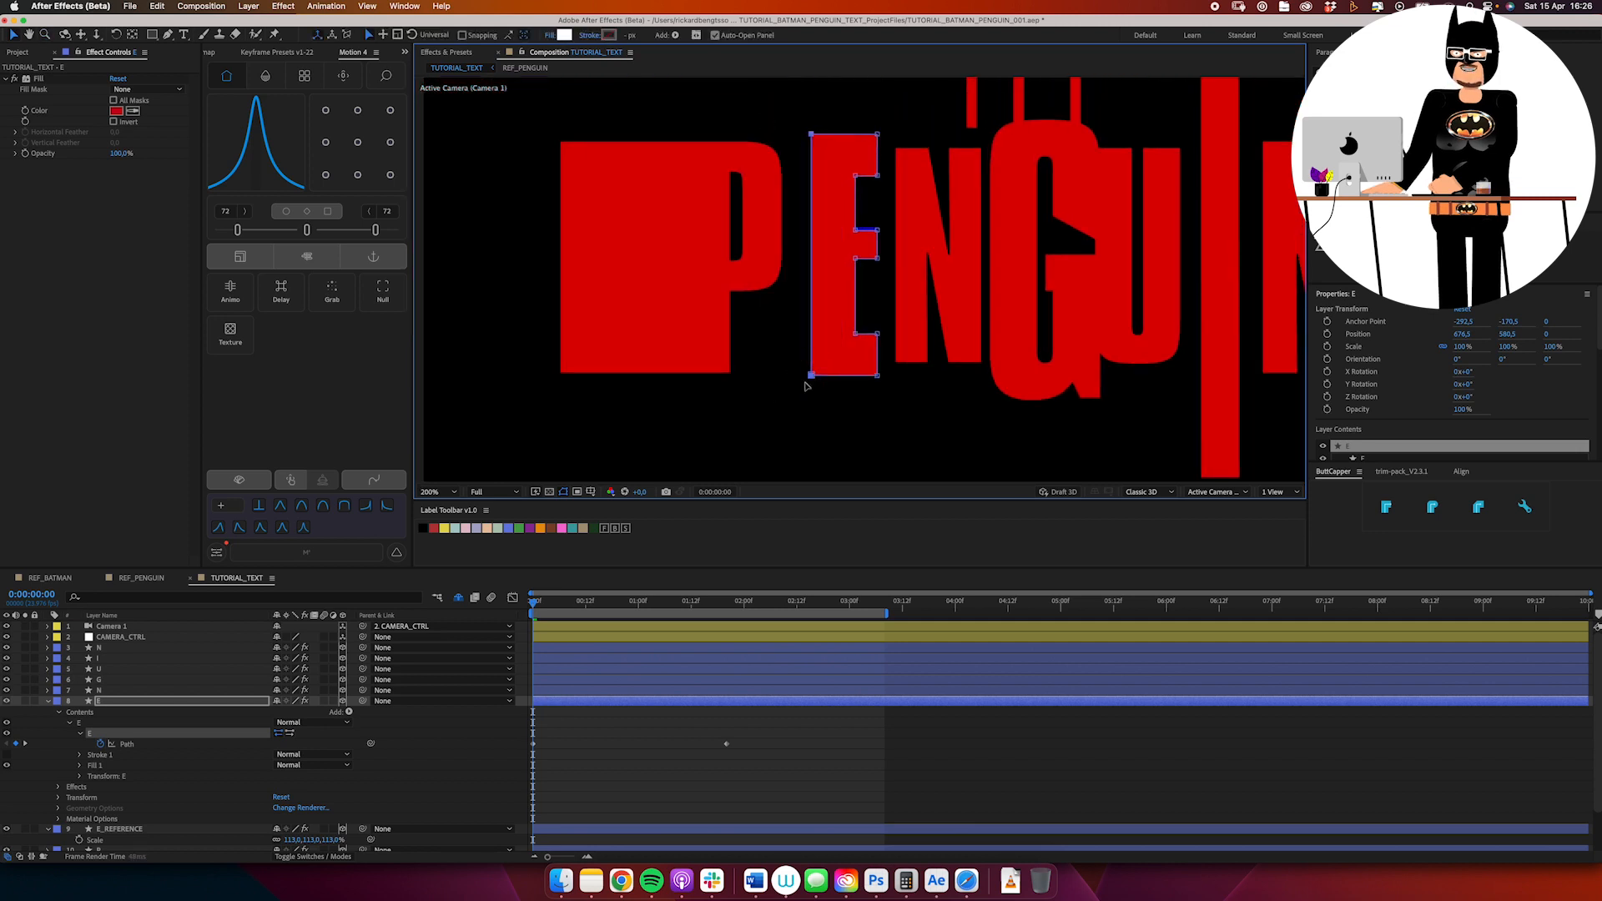
Step: Ease the last Path keyframe of PENGUIN's E with a value of 75 and scrub its stretch across the first second
{"action": "left_click", "coordinate": [667, 723]}
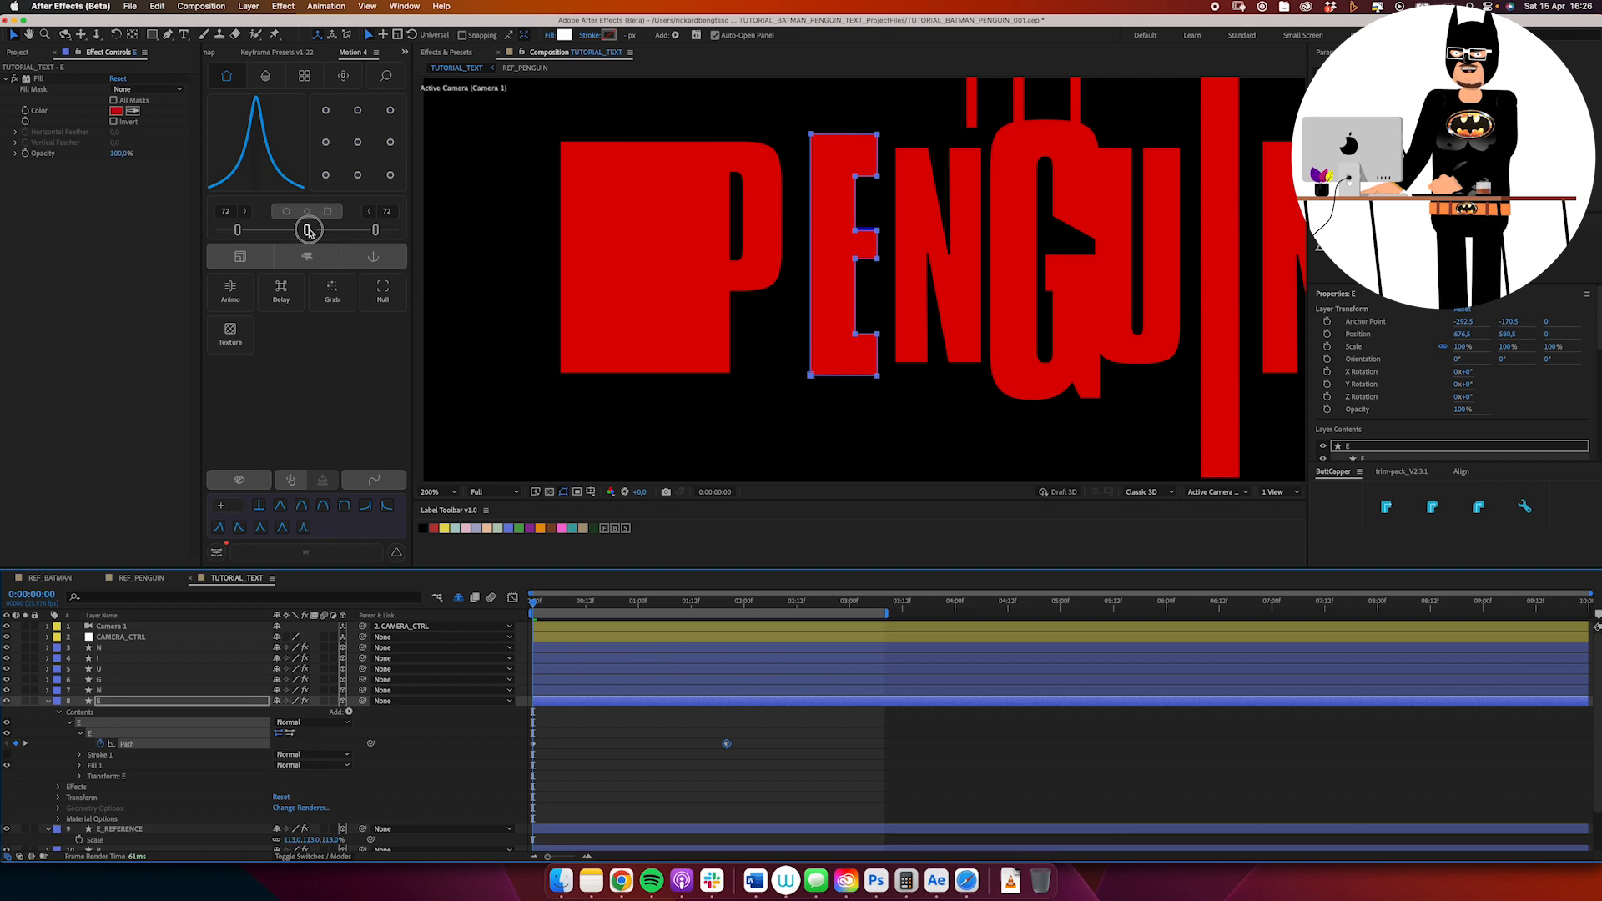
{"action": "left_click_drag", "start_coordinate": [309, 232], "coordinate": [379, 231]}
{"action": "left_click", "coordinate": [588, 761]}
{"action": "key", "text": "z"}
{"action": "left_click", "coordinate": [845, 253], "text": "alt"}
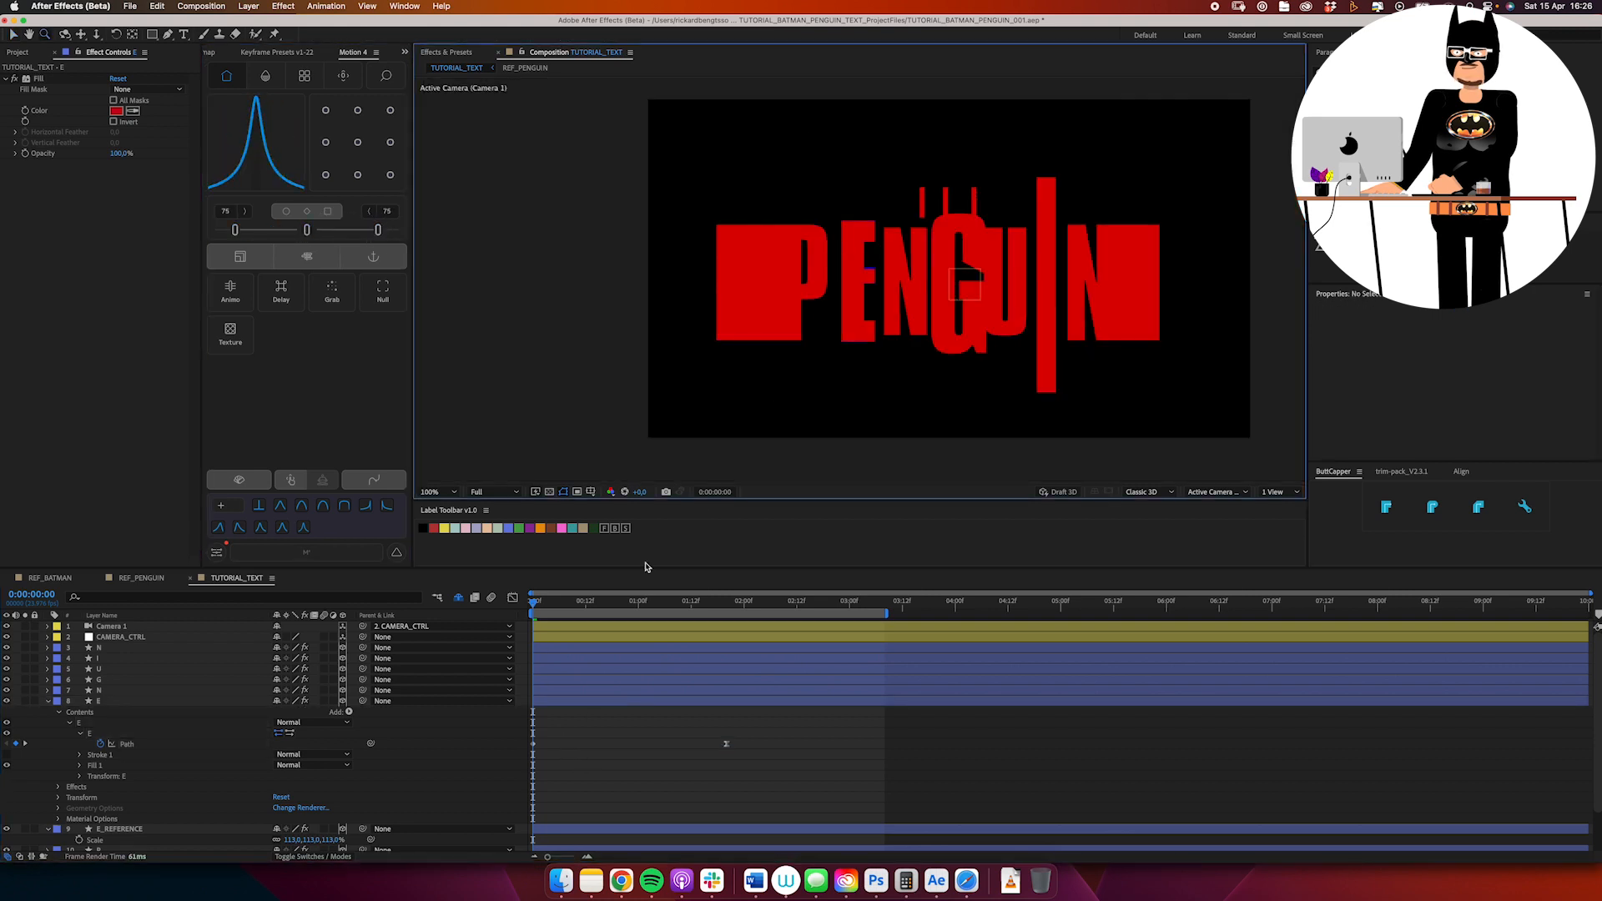
{"action": "left_click_drag", "start_coordinate": [540, 607], "coordinate": [639, 604]}
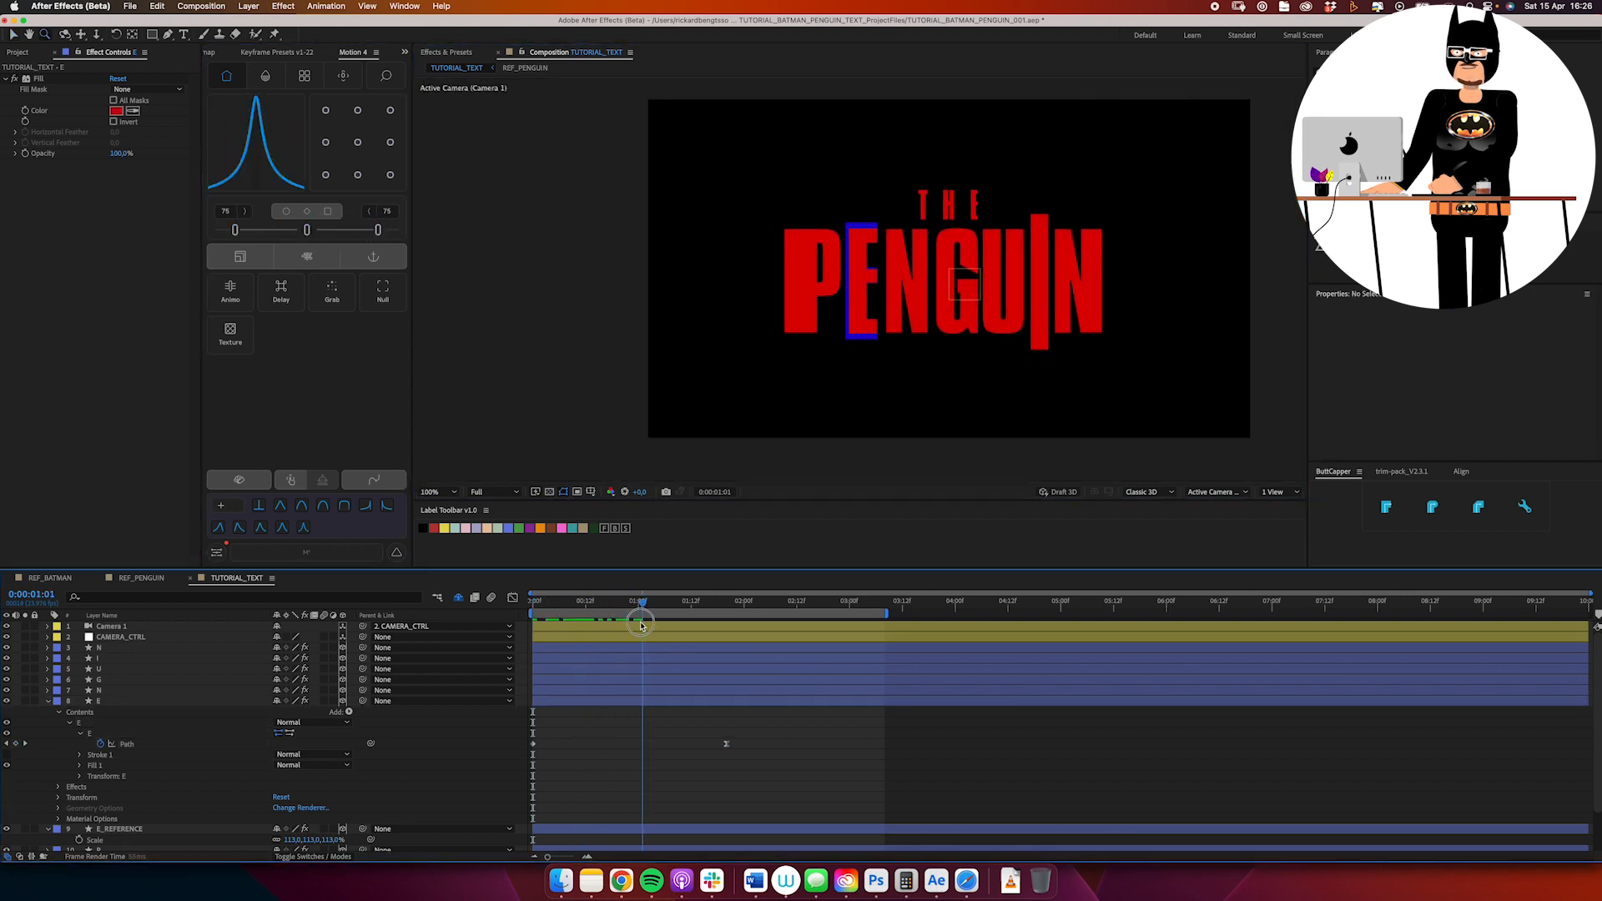
Step: Collapse the E layer's properties, delete the E_REFERENCE layer and preview the animation
{"action": "left_click", "coordinate": [47, 703]}
{"action": "left_click", "coordinate": [119, 713]}
{"action": "key", "text": "Delete"}
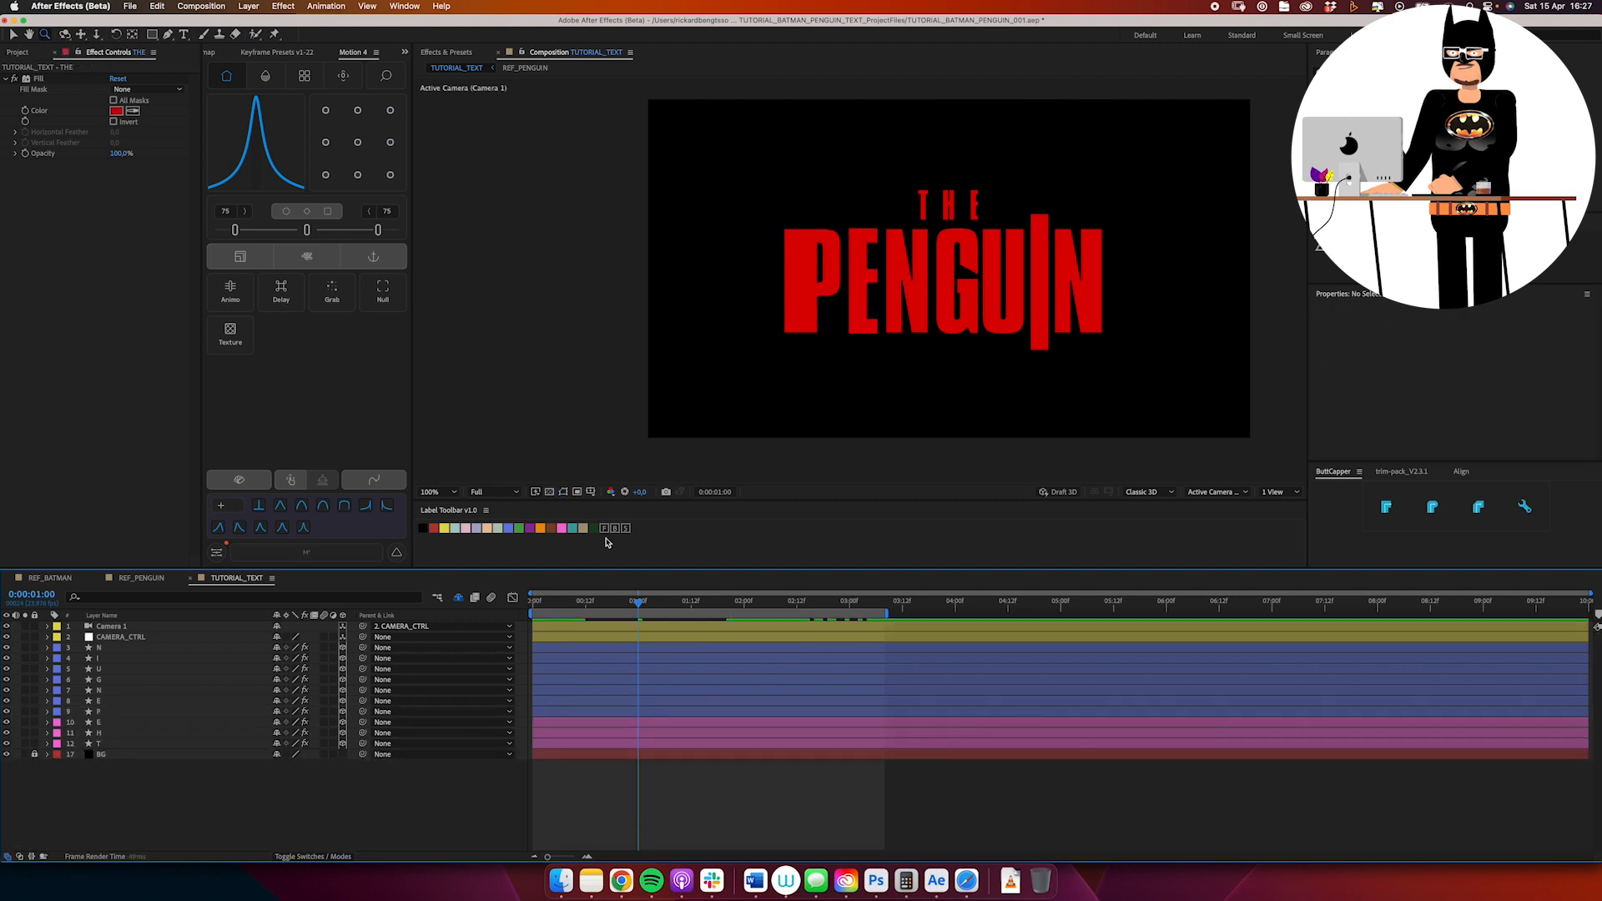
{"action": "key", "text": "space"}
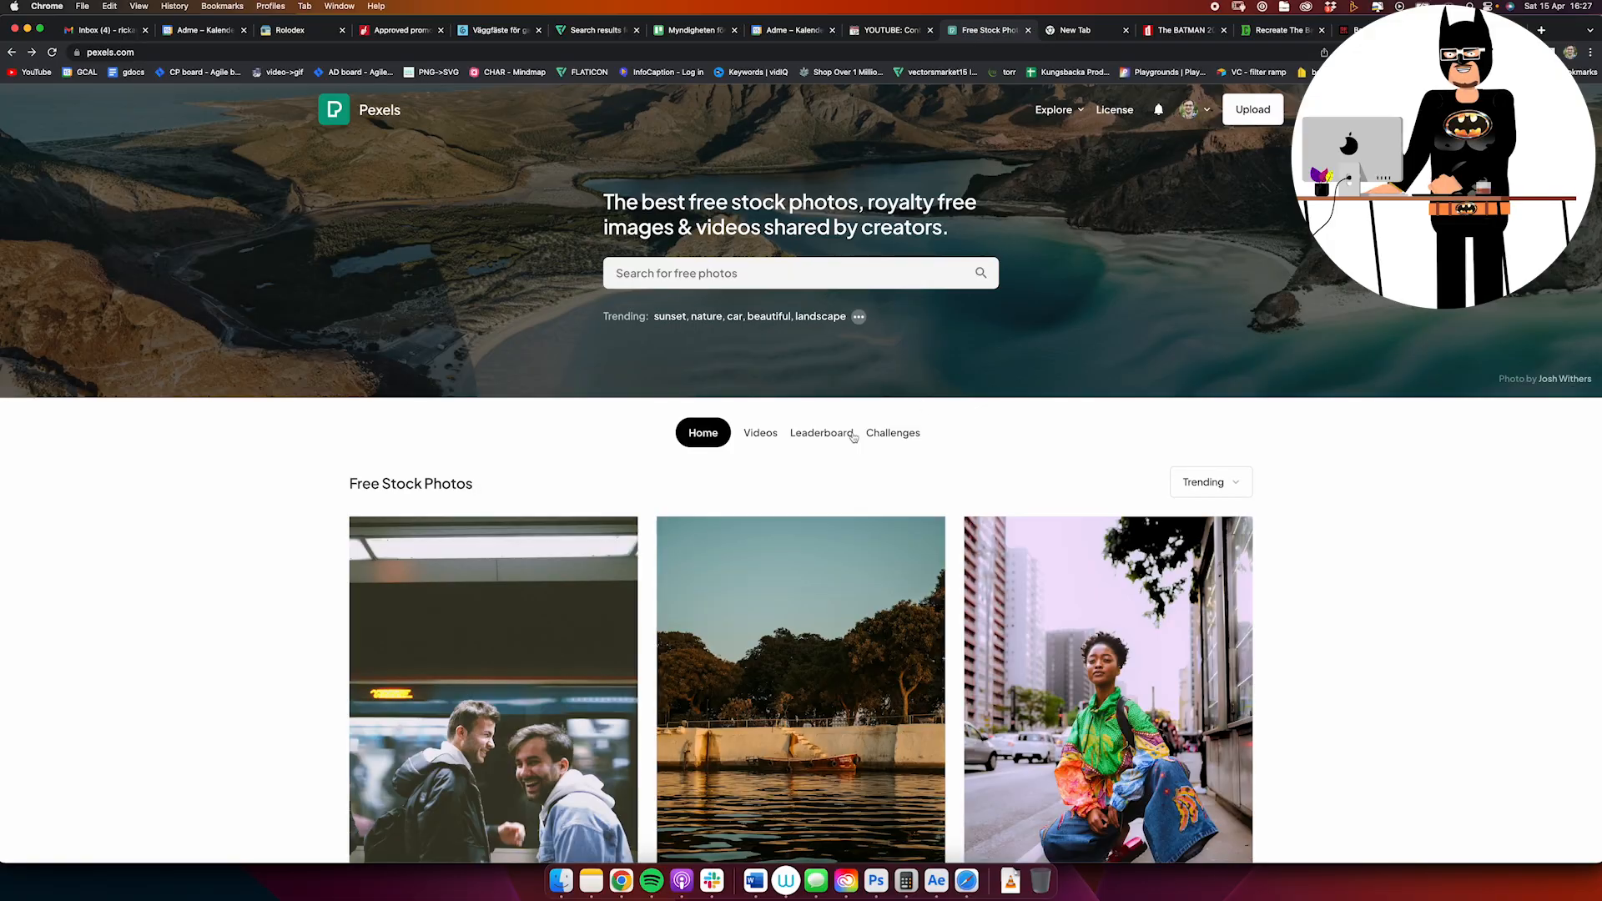
Step: Search Pexels for "concrete texture" and open the grey scratched wall photo at the start of the results
{"action": "left_click", "coordinate": [792, 272]}
{"action": "type", "text": "concre"}
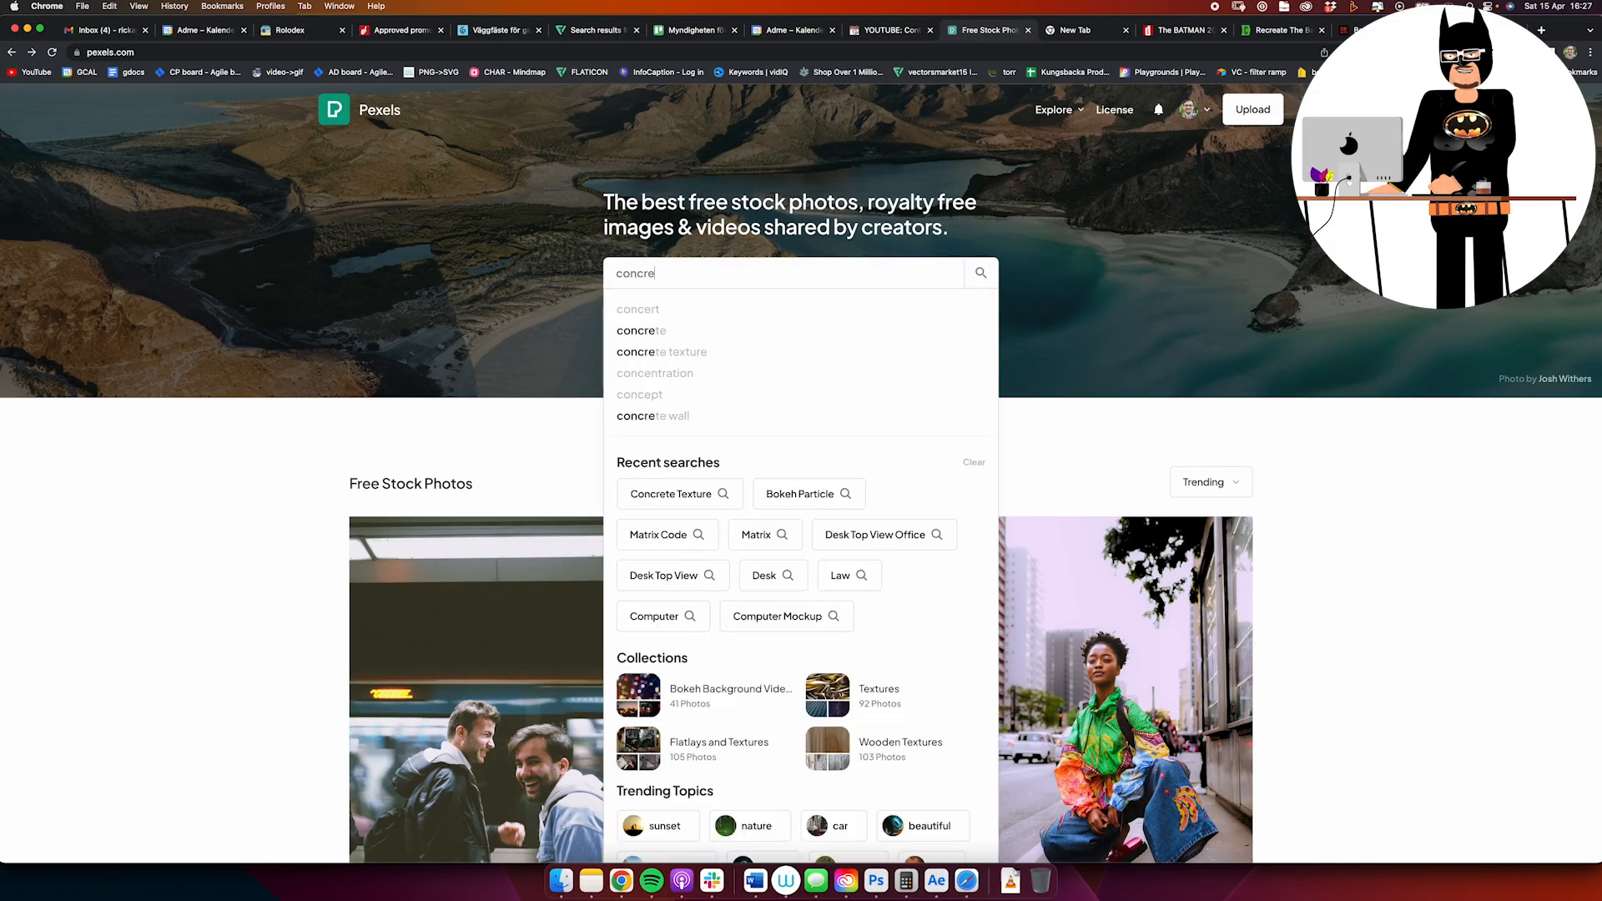
{"action": "type", "text": "te texture"}
{"action": "key", "text": "Return"}
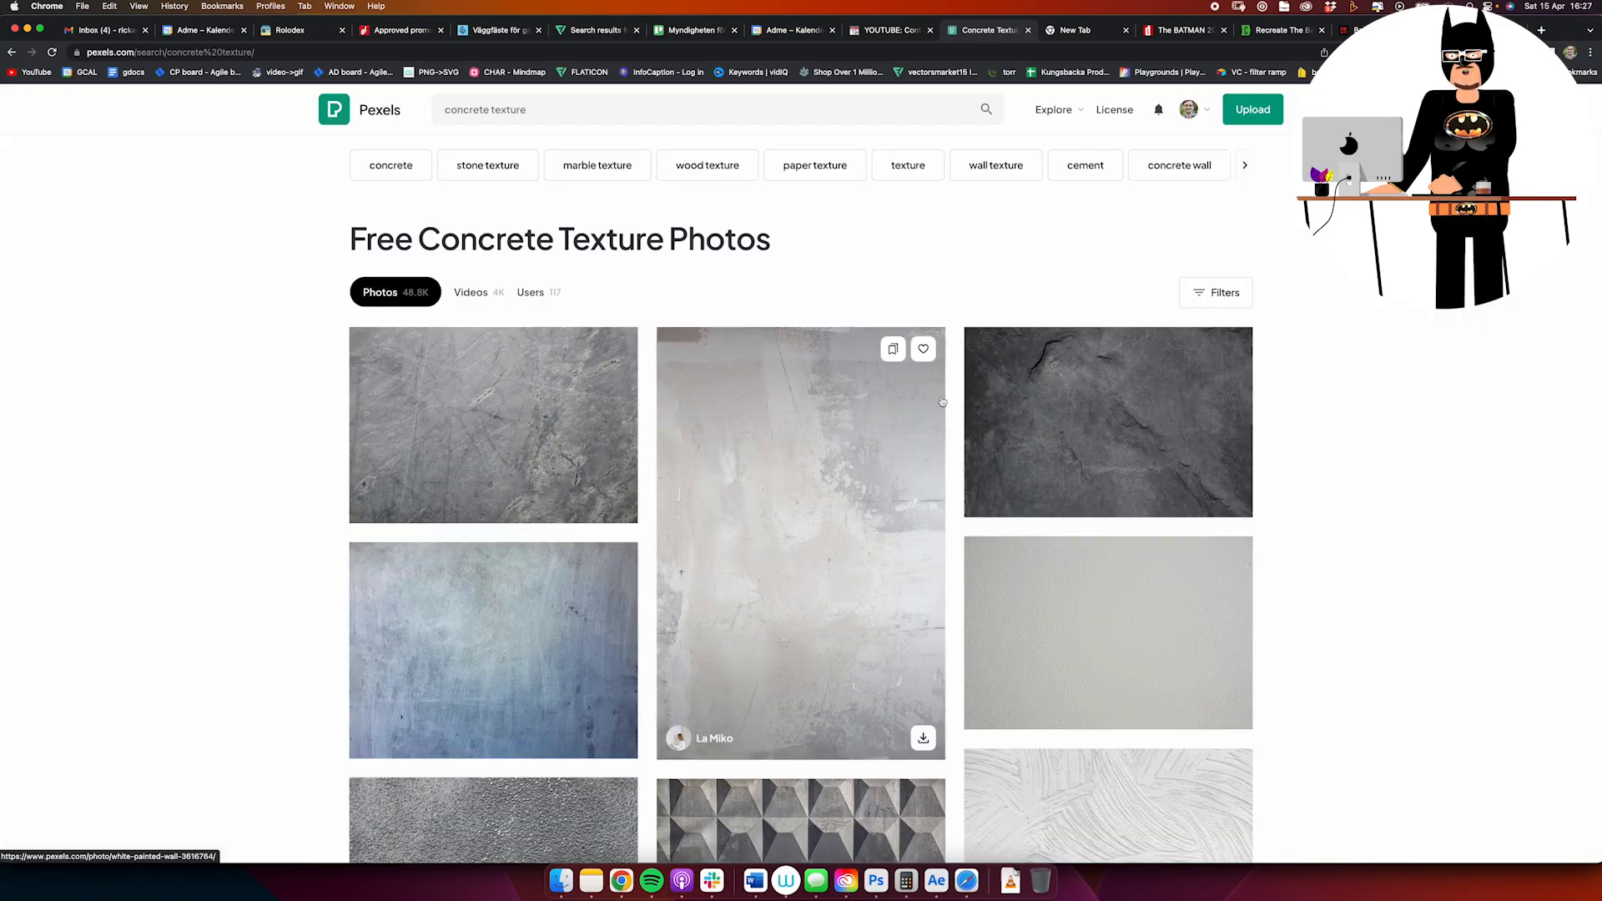
{"action": "left_click", "coordinate": [473, 421]}
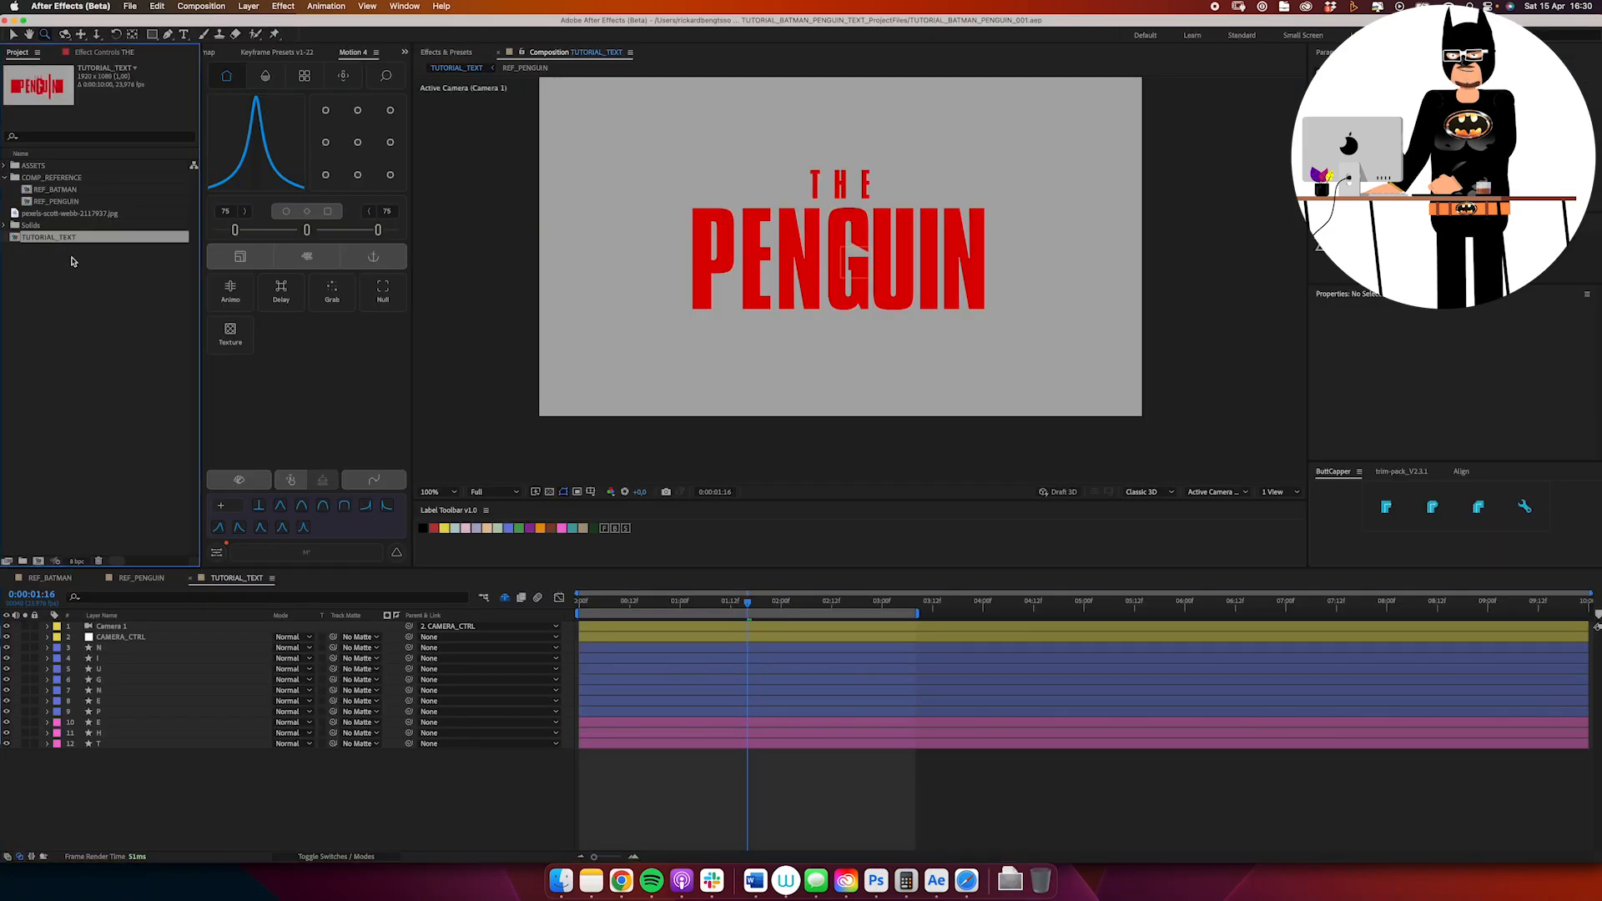
Step: Nest TUTORIAL_TEXT in a new composition and add a comp-size black solid named BG beneath it
{"action": "left_click_drag", "start_coordinate": [74, 566], "coordinate": [41, 562]}
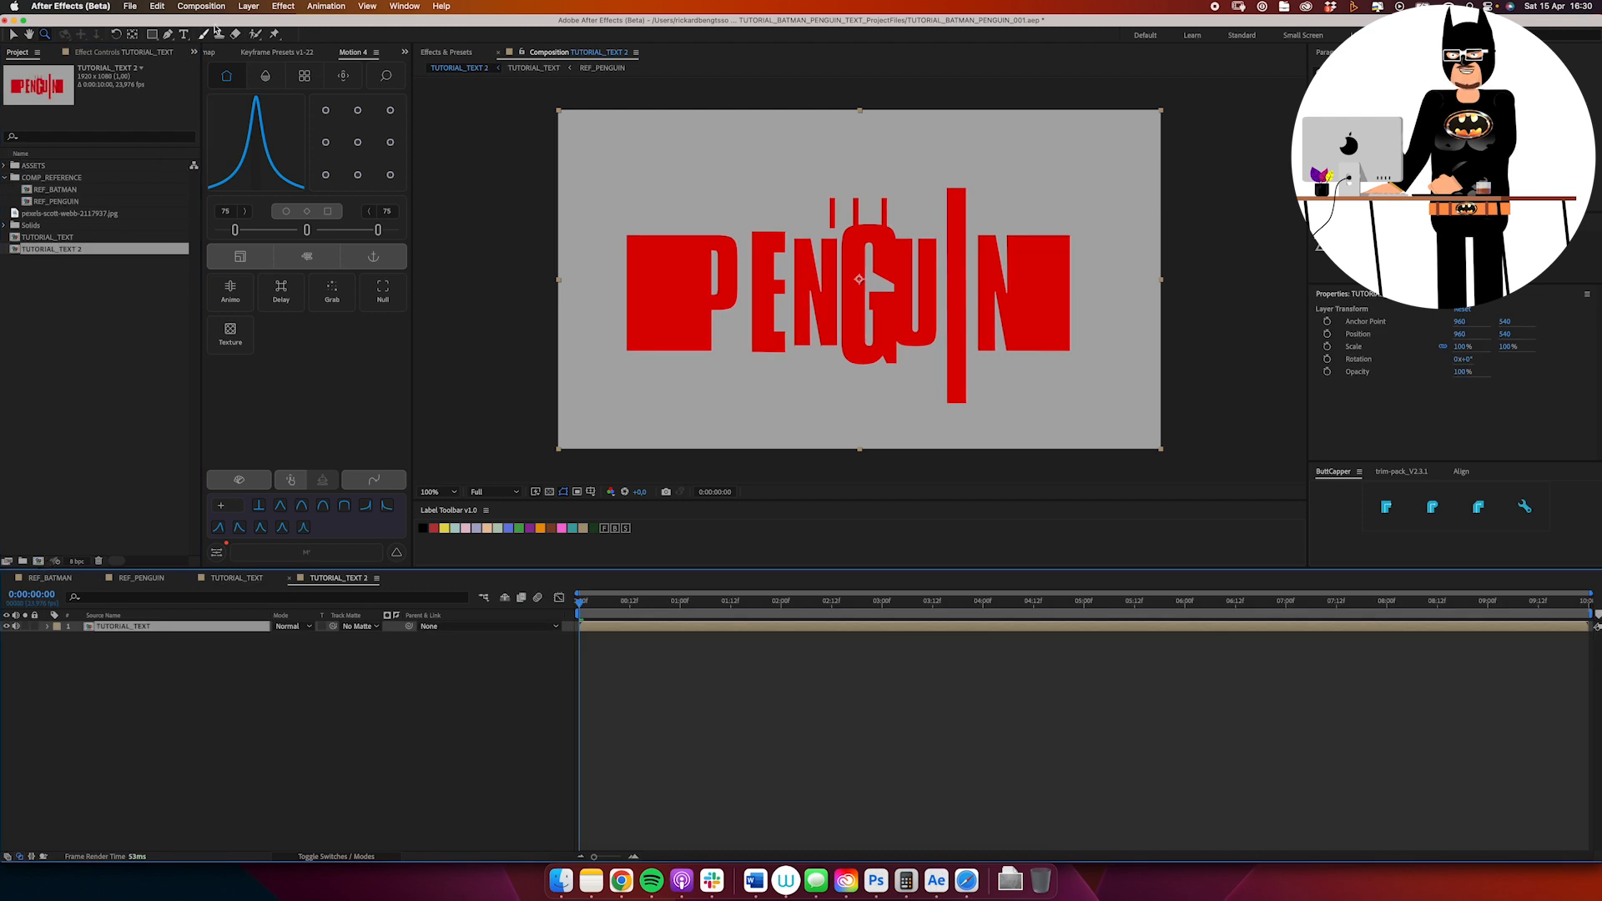
{"action": "left_click", "coordinate": [249, 6]}
{"action": "mouse_move", "coordinate": [276, 24]}
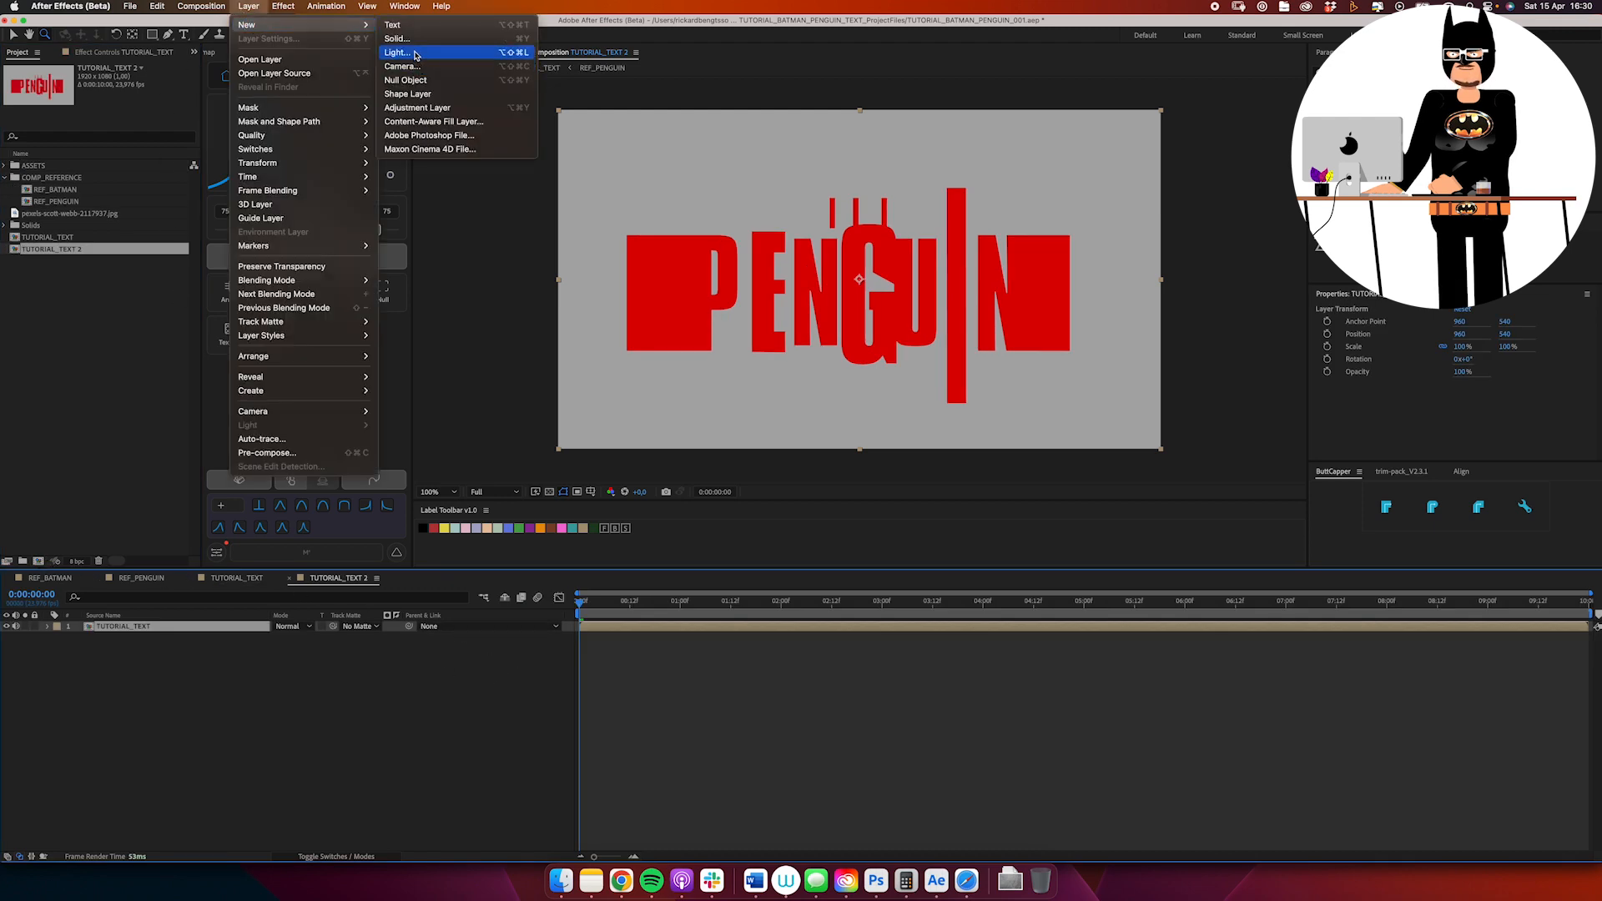
{"action": "left_click", "coordinate": [397, 39]}
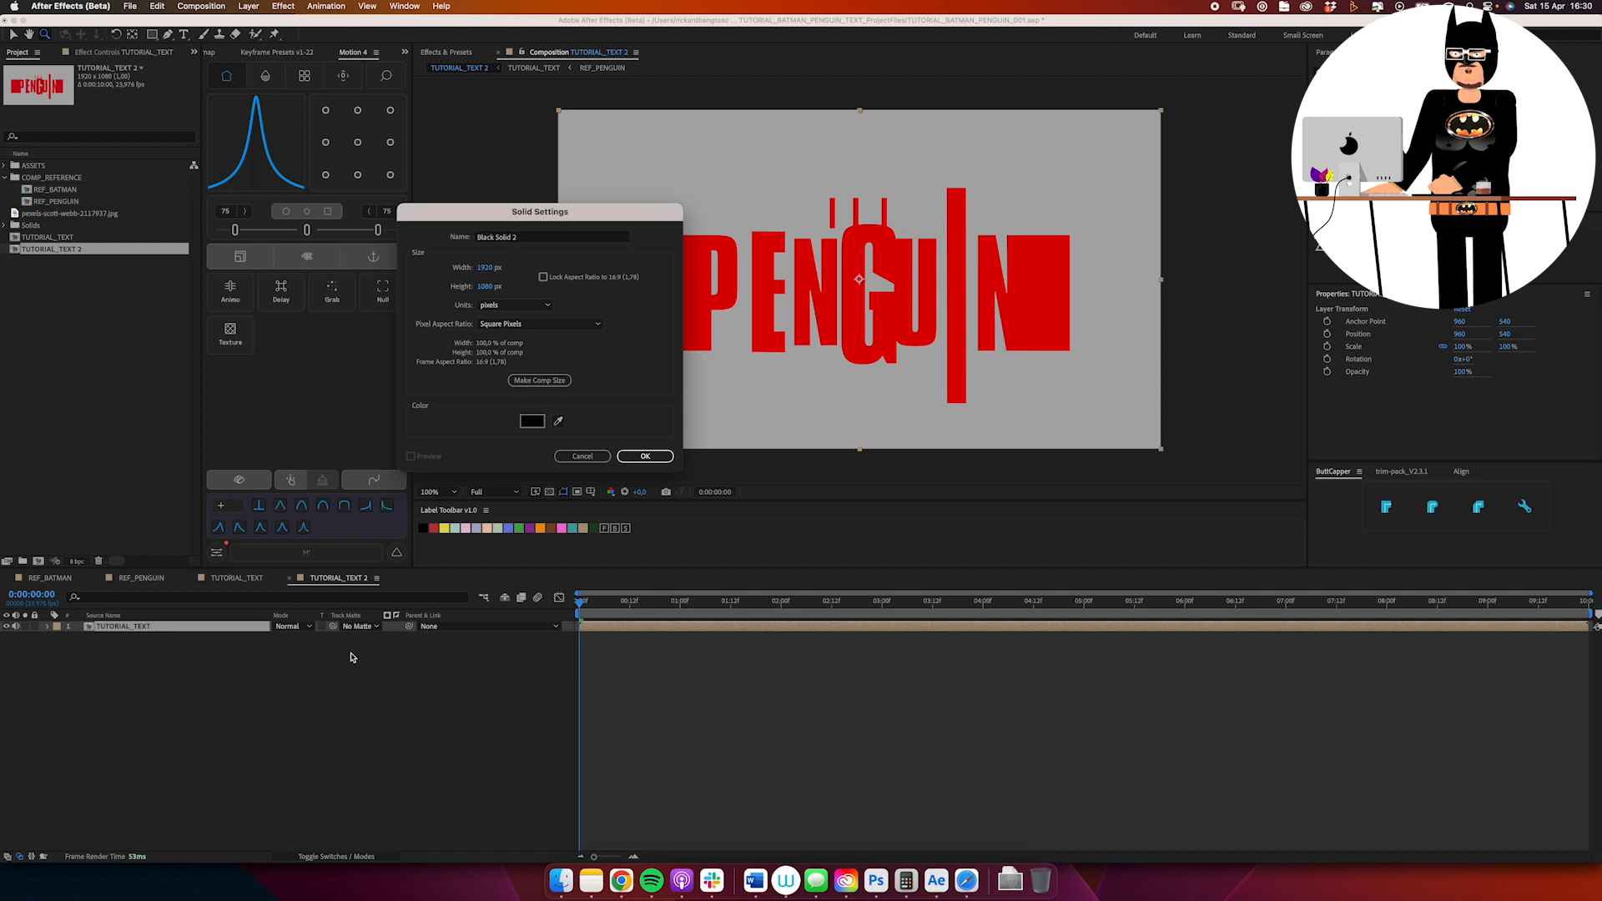
{"action": "key", "text": "Return"}
{"action": "left_click_drag", "start_coordinate": [108, 627], "coordinate": [138, 660]}
{"action": "key", "text": "Return"}
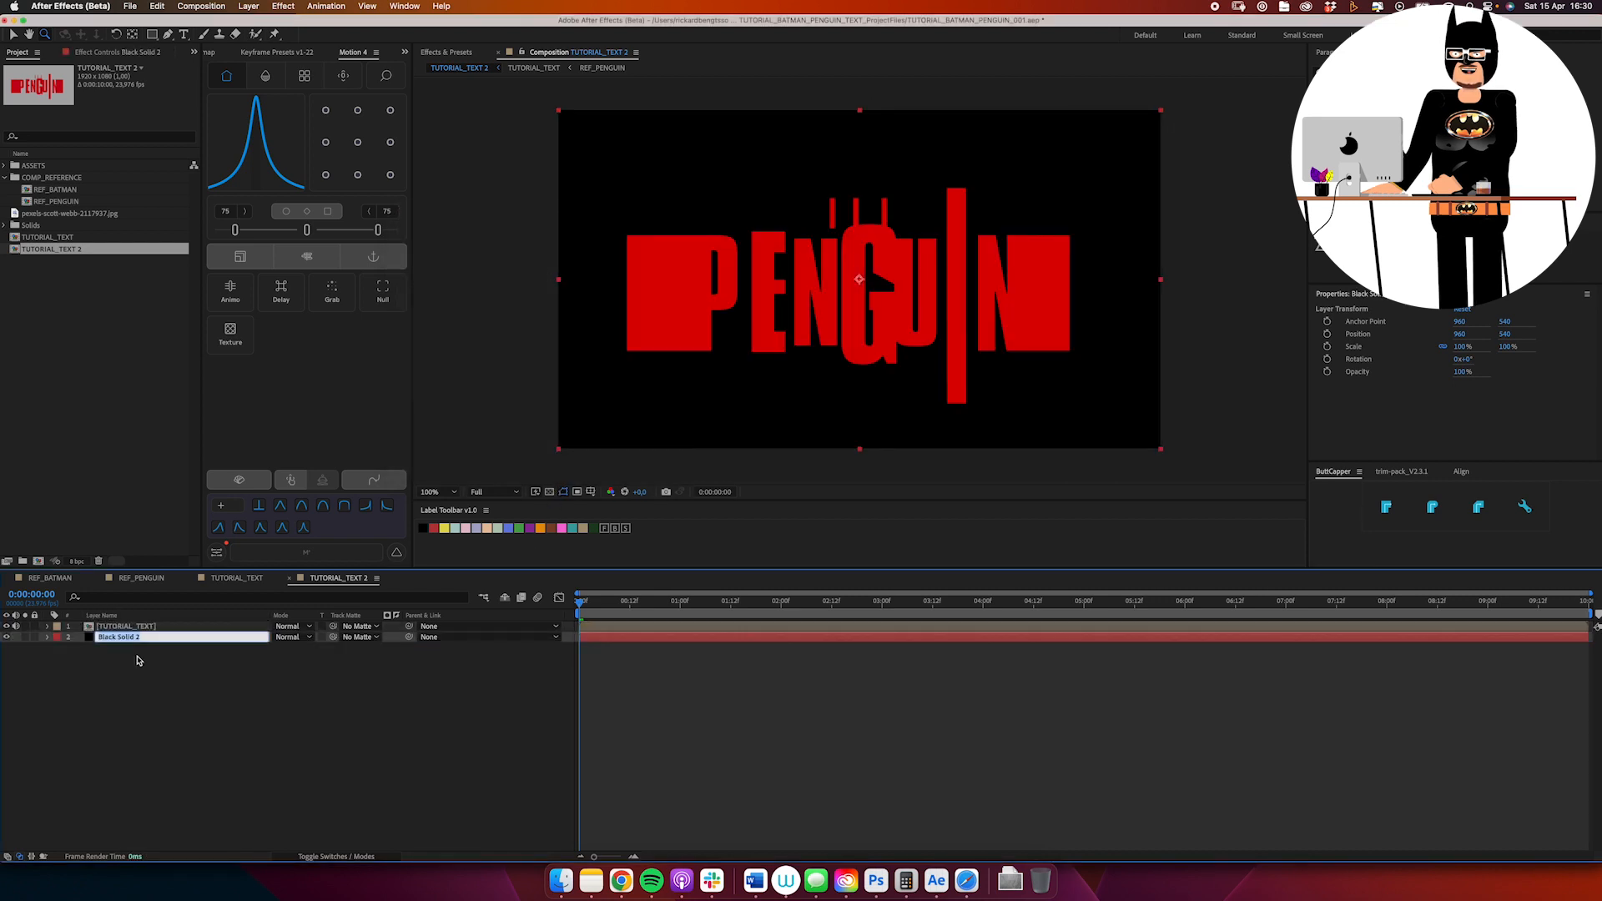
{"action": "key", "text": "Return"}
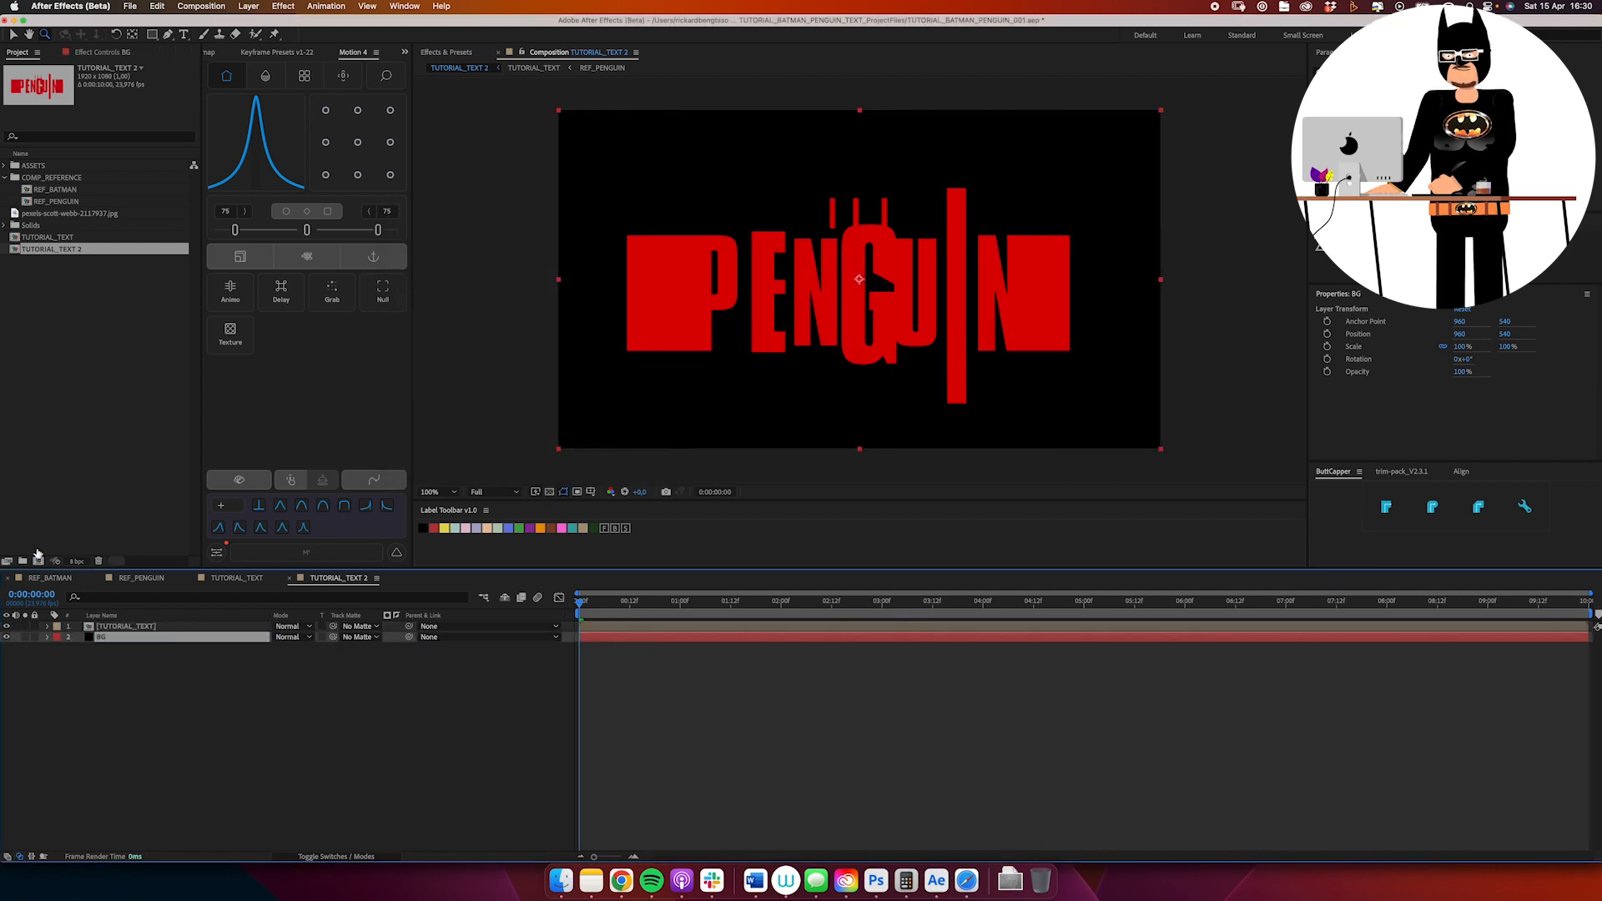
Step: Place the imported Pexels texture 2117937 above the TUTORIAL_TEXT layer and set its scale to 27%
{"action": "left_click", "coordinate": [71, 351]}
{"action": "left_click", "coordinate": [84, 215]}
{"action": "left_click_drag", "start_coordinate": [167, 595], "coordinate": [175, 627]}
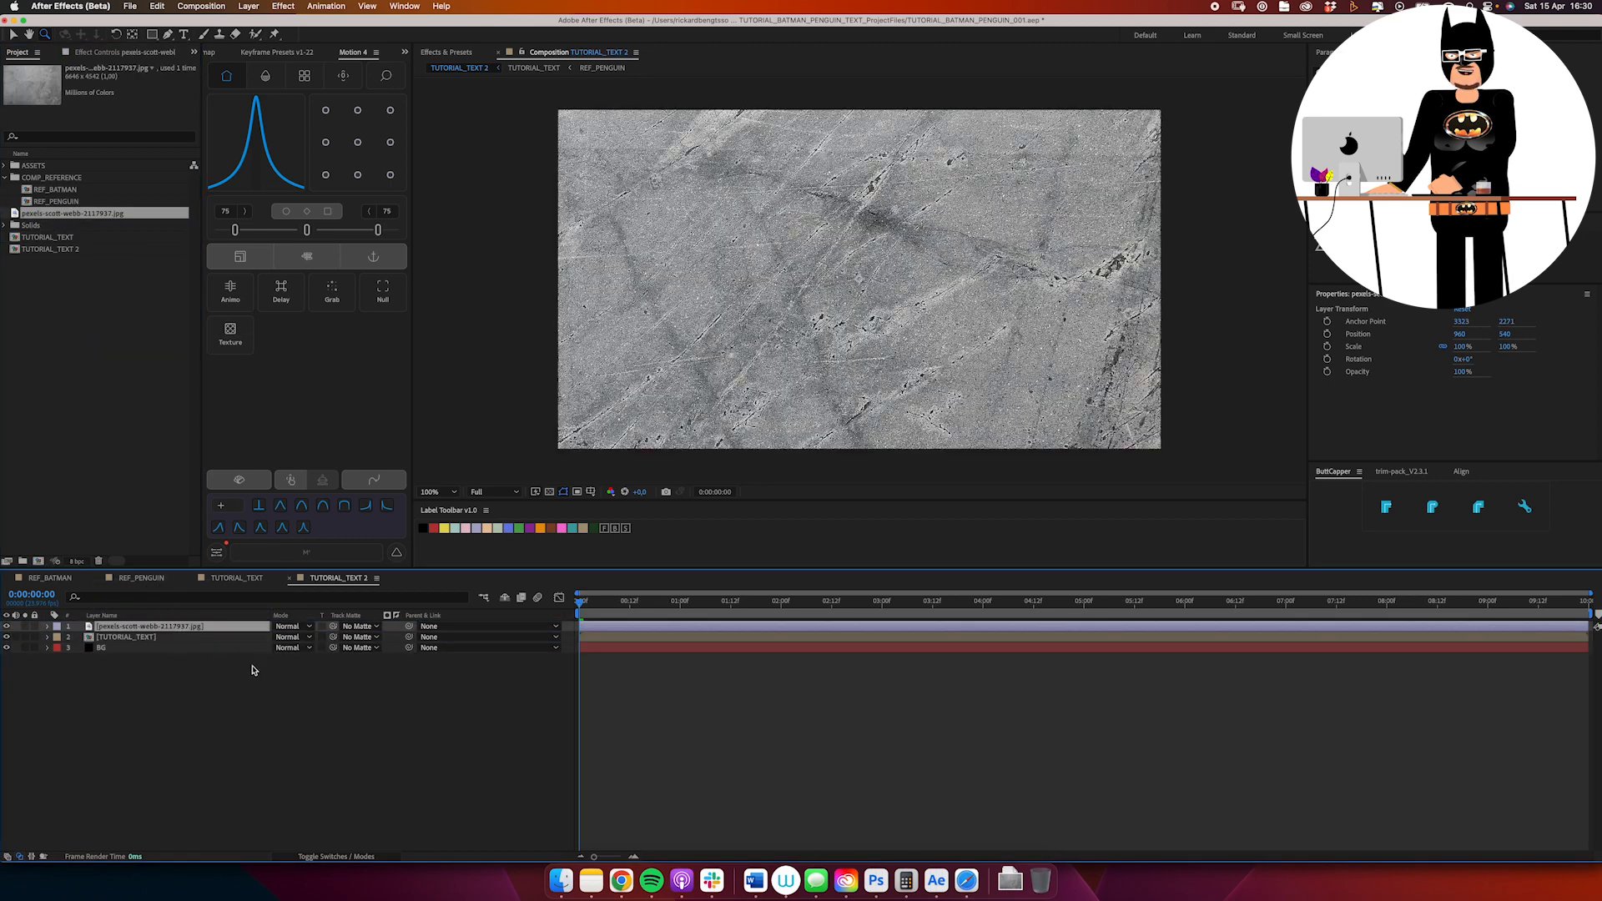
{"action": "key", "text": "s"}
{"action": "left_click_drag", "start_coordinate": [307, 636], "coordinate": [286, 664]}
Step: Find the Tint effect and apply it to the concrete texture layer
{"action": "left_click", "coordinate": [458, 48]}
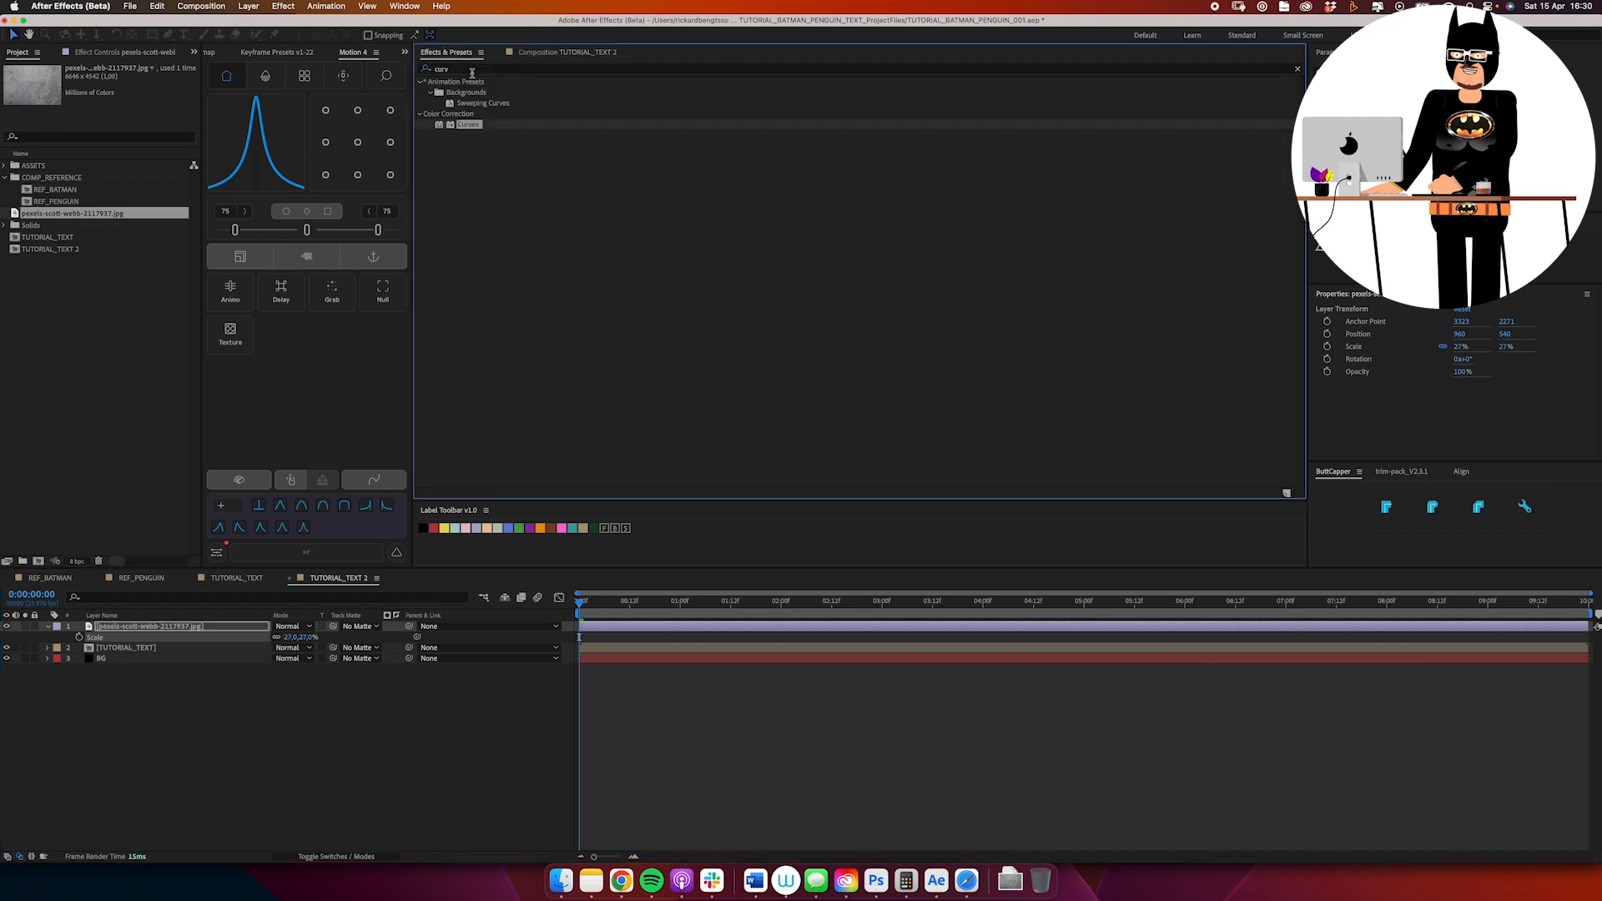
{"action": "left_click", "coordinate": [473, 73]}
{"action": "type", "text": "tint"}
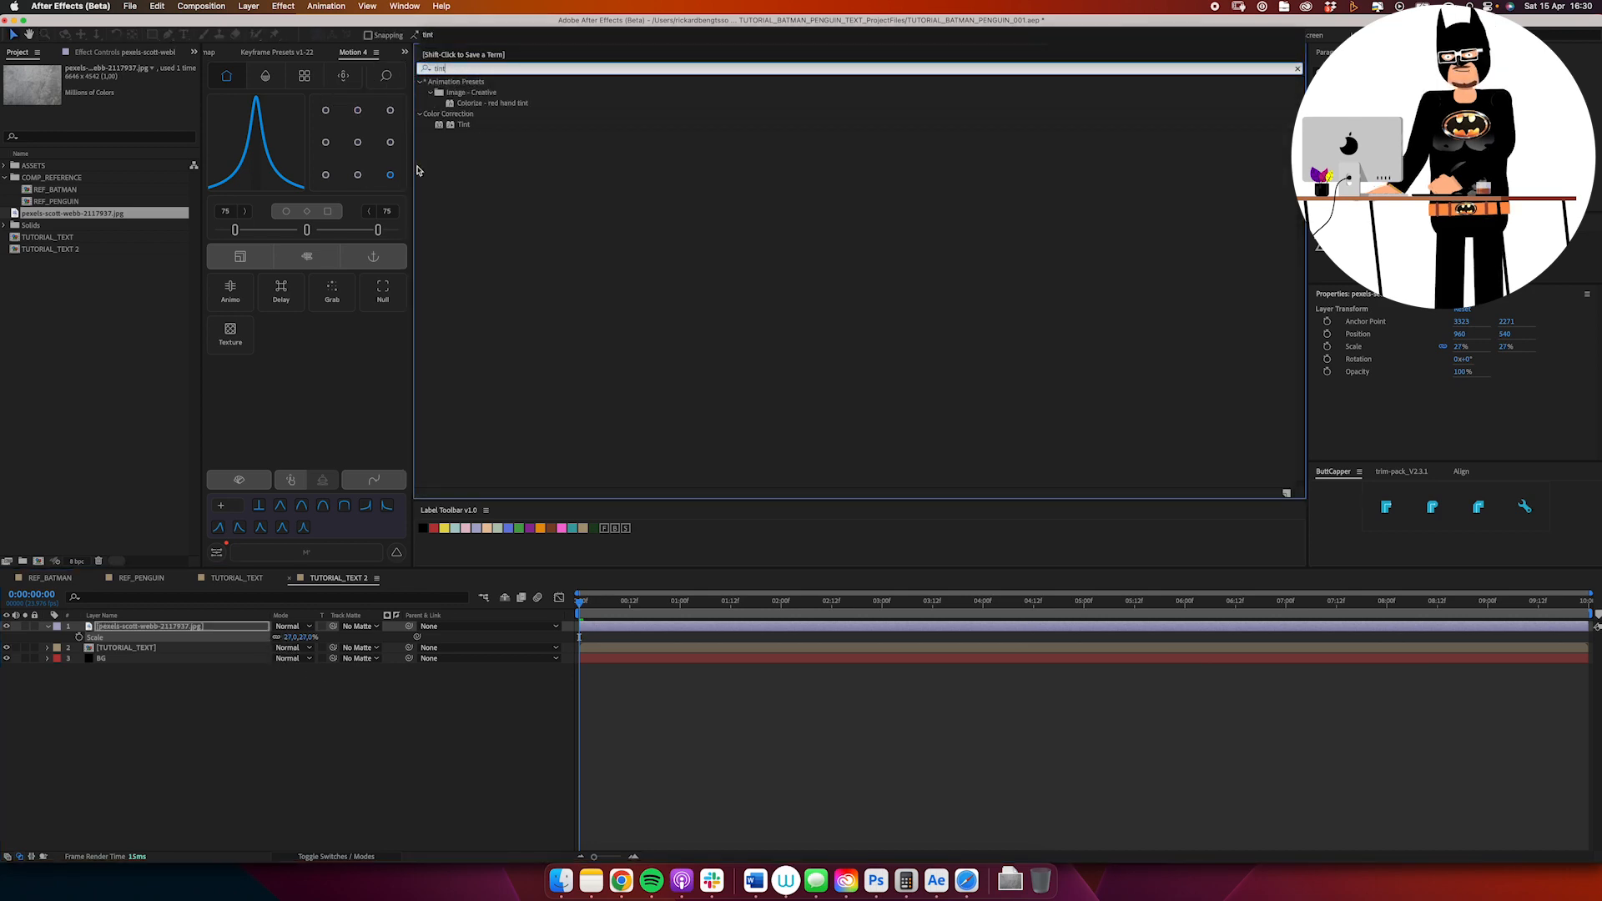
{"action": "double_click", "coordinate": [464, 125]}
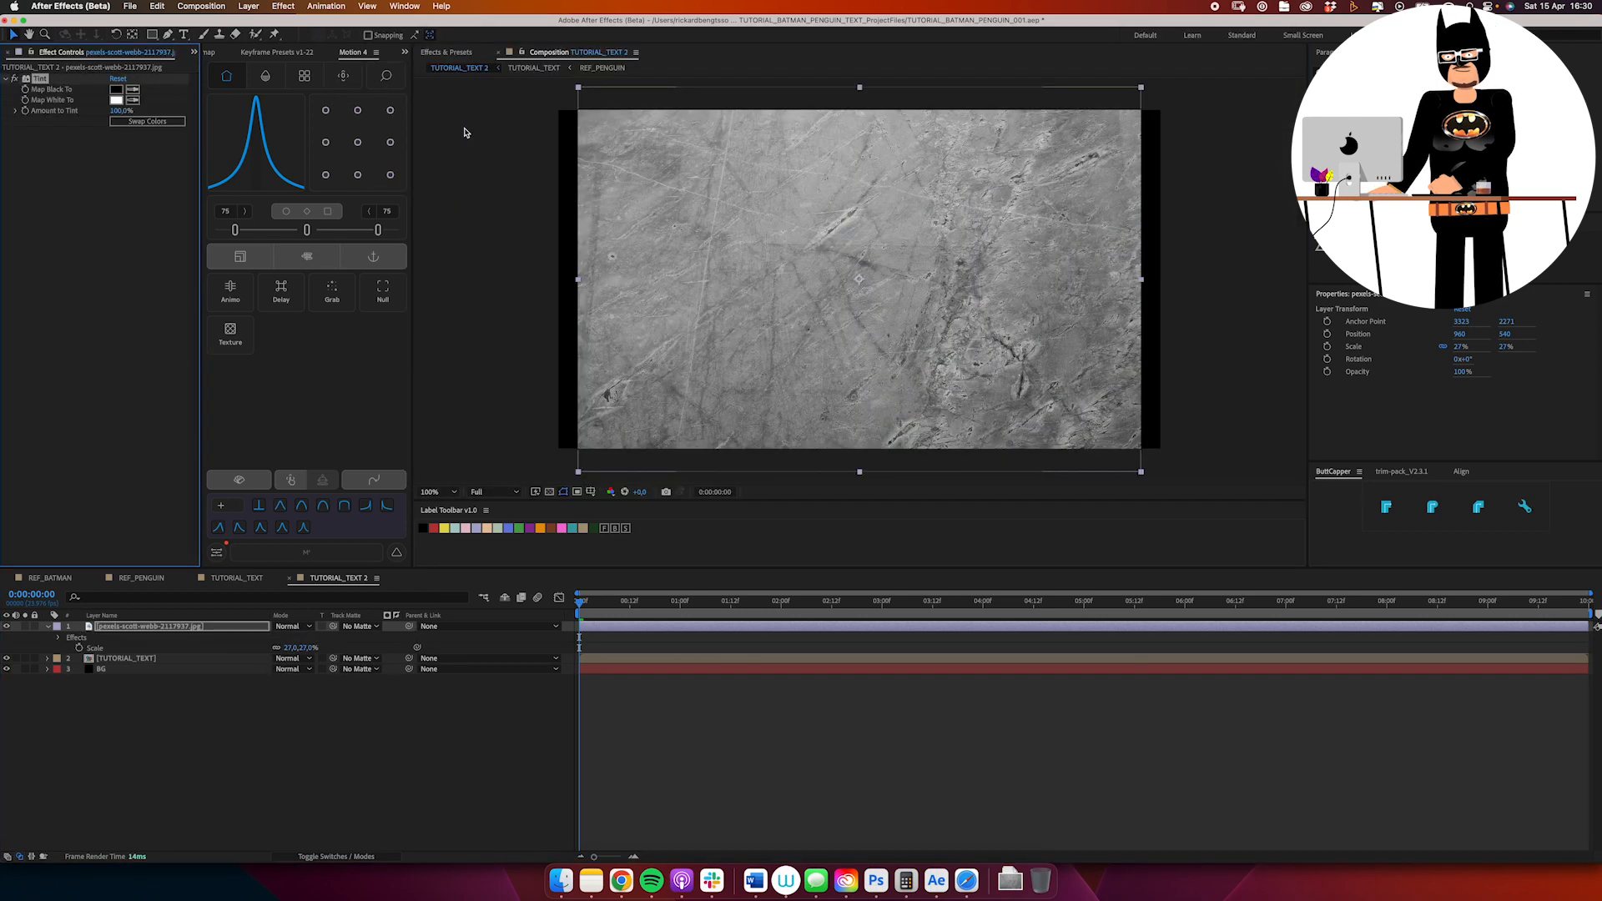
Step: Add Curves to the texture layer, shape an almost vertical S-curve for harsh black-and-white contrast, and collapse the layer's properties
{"action": "left_click", "coordinate": [451, 56]}
{"action": "left_click_drag", "start_coordinate": [474, 70], "coordinate": [403, 72]}
{"action": "type", "text": "curv"}
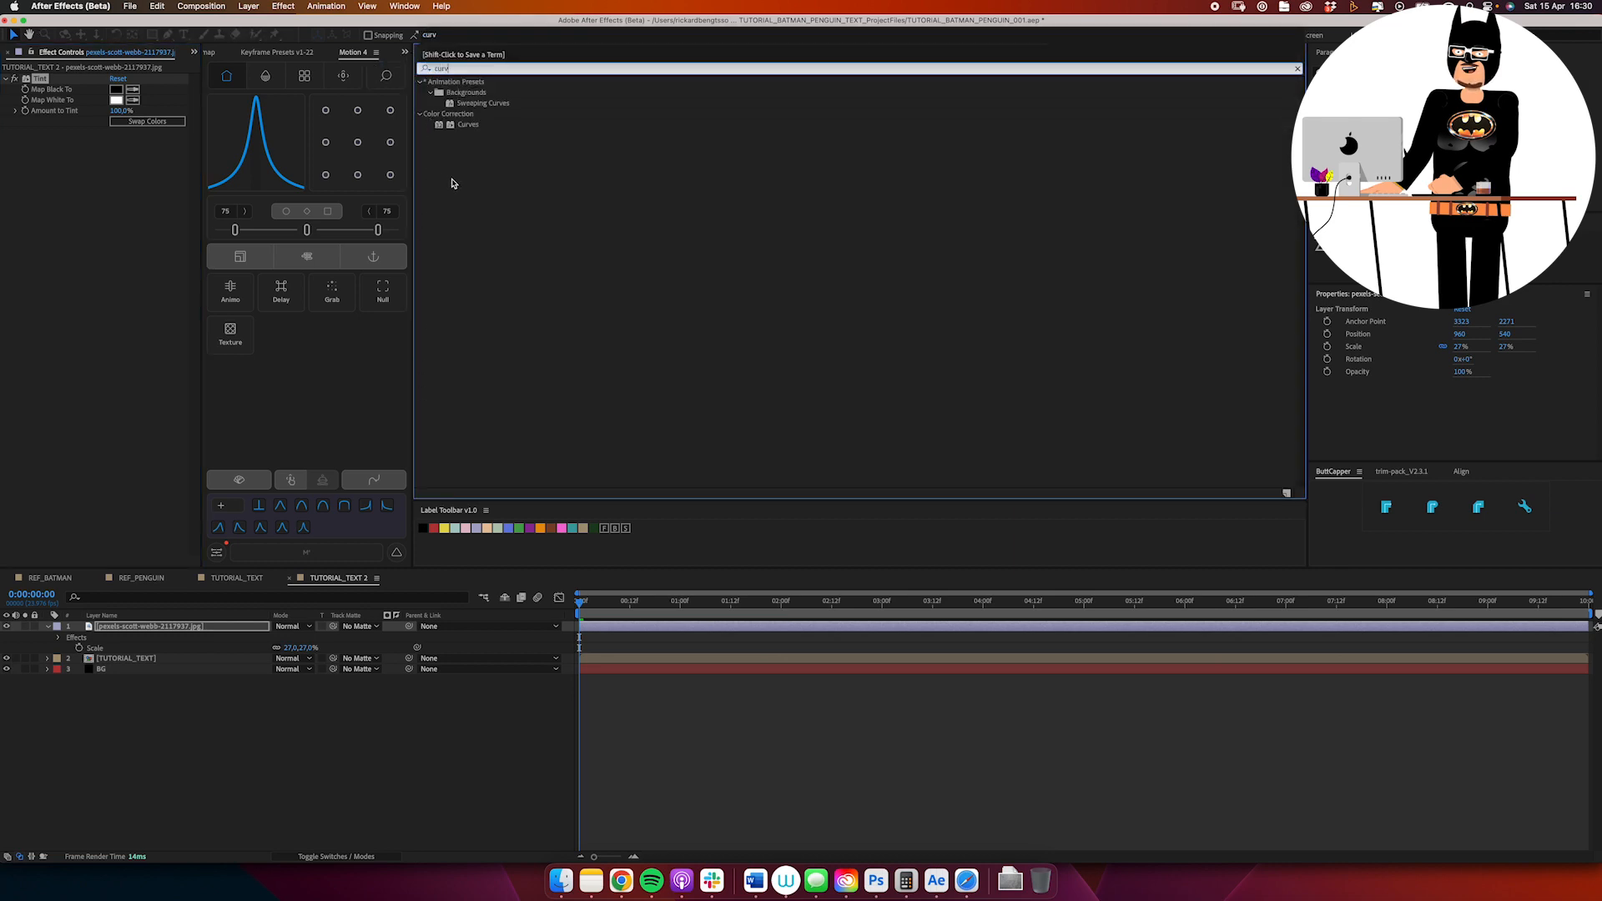
{"action": "double_click", "coordinate": [468, 124]}
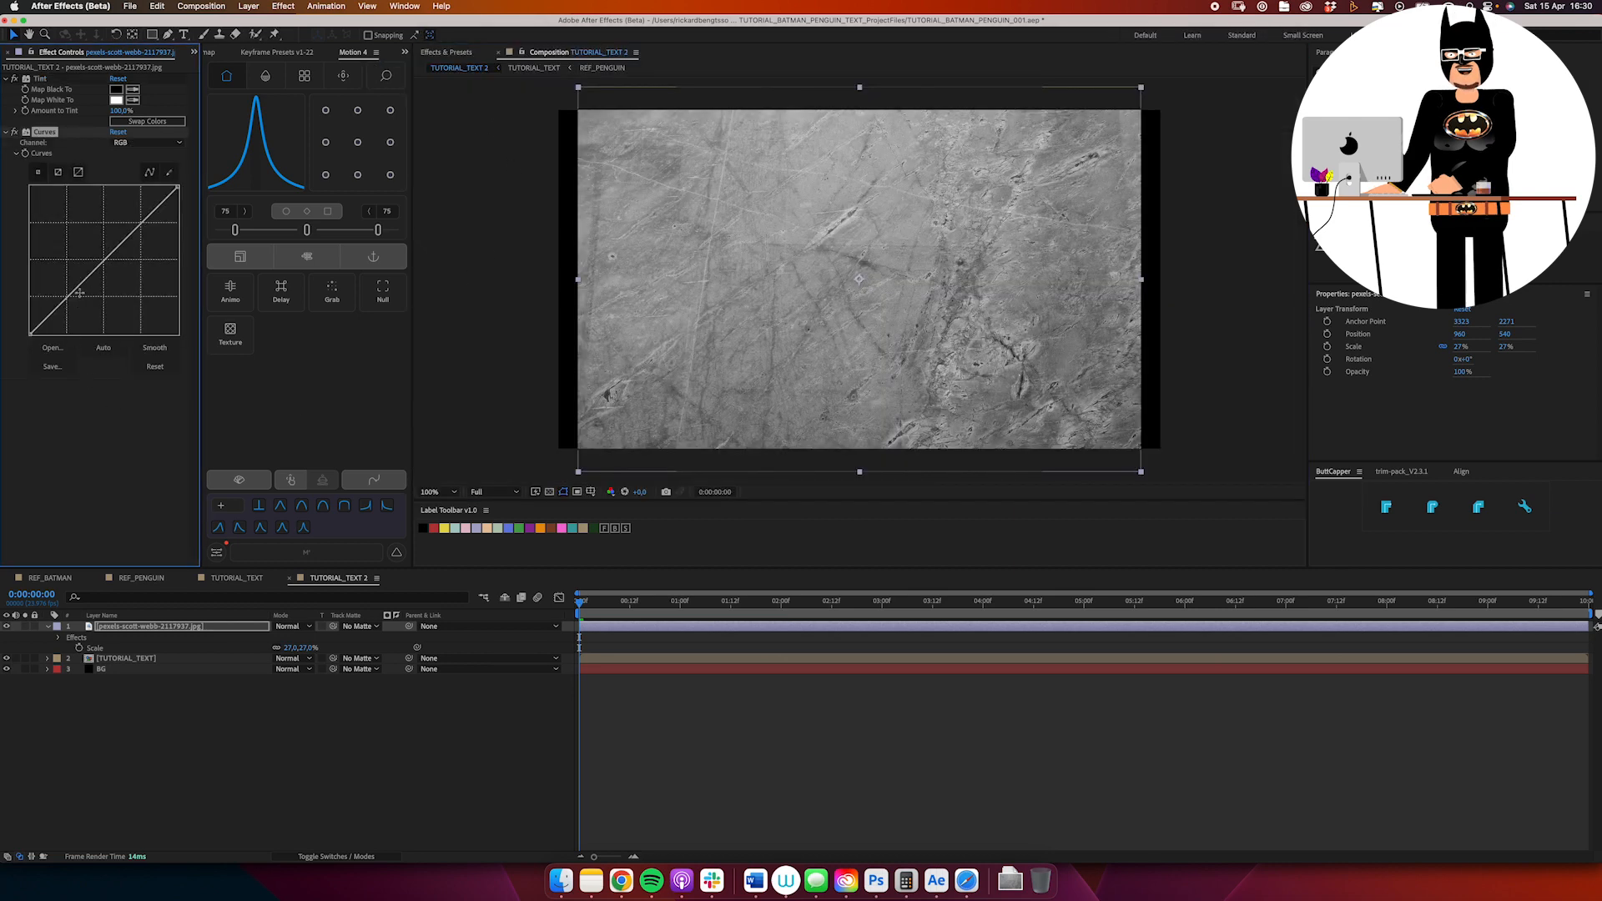
{"action": "mouse_move", "coordinate": [79, 292]}
{"action": "left_mouse_down"}
{"action": "mouse_move", "coordinate": [66, 311]}
{"action": "mouse_move", "coordinate": [87, 319]}
{"action": "left_mouse_up"}
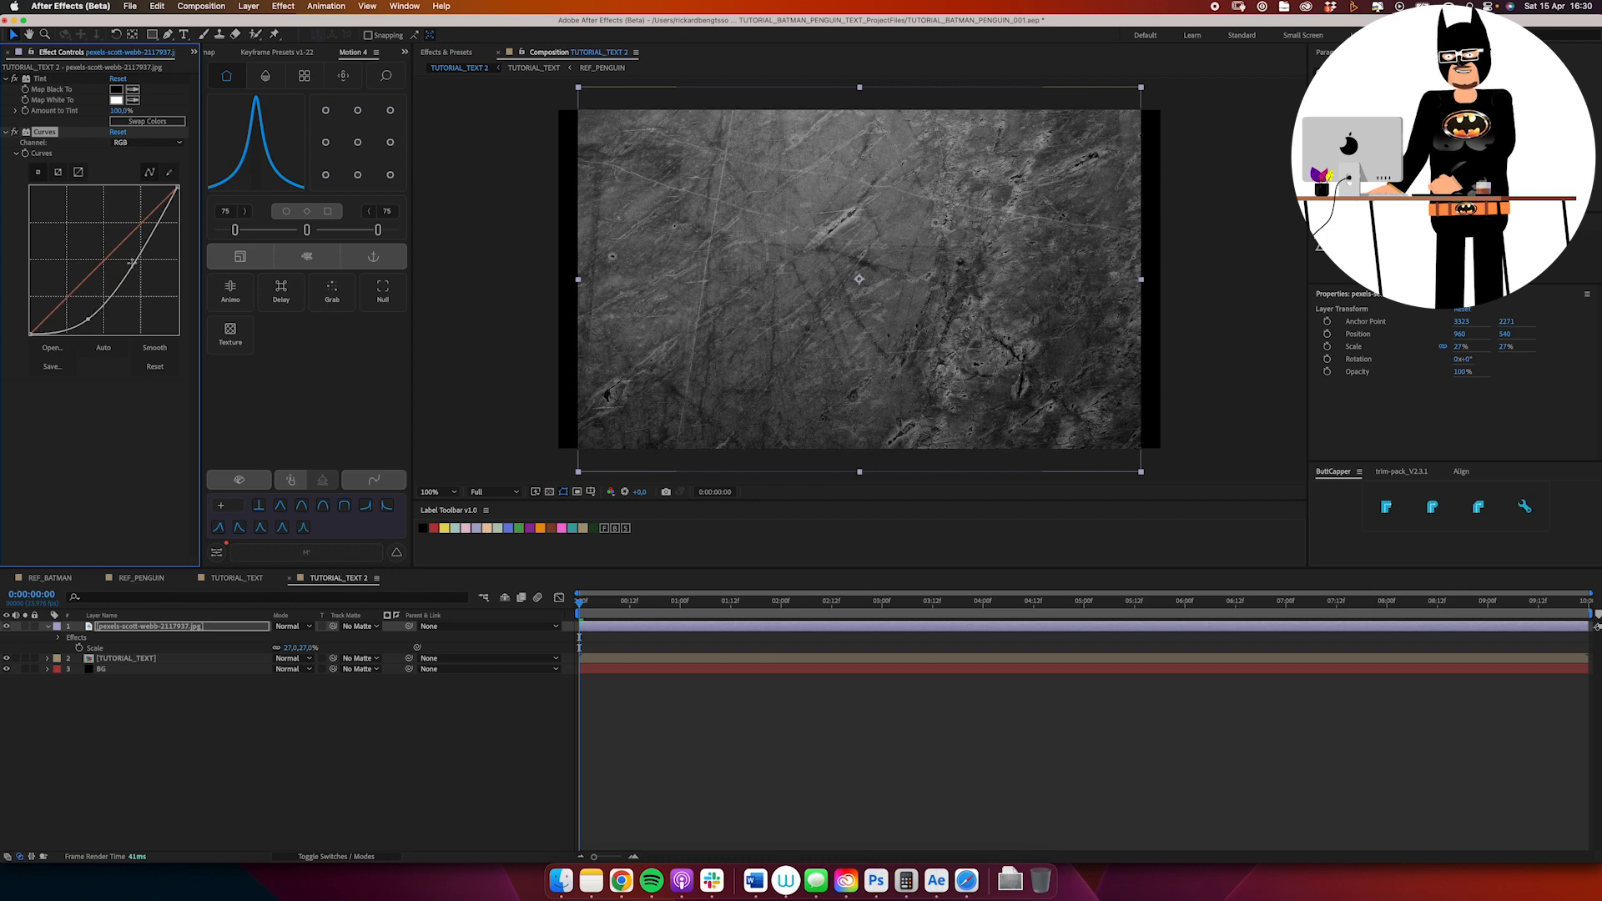
{"action": "left_click_drag", "start_coordinate": [145, 246], "coordinate": [91, 215]}
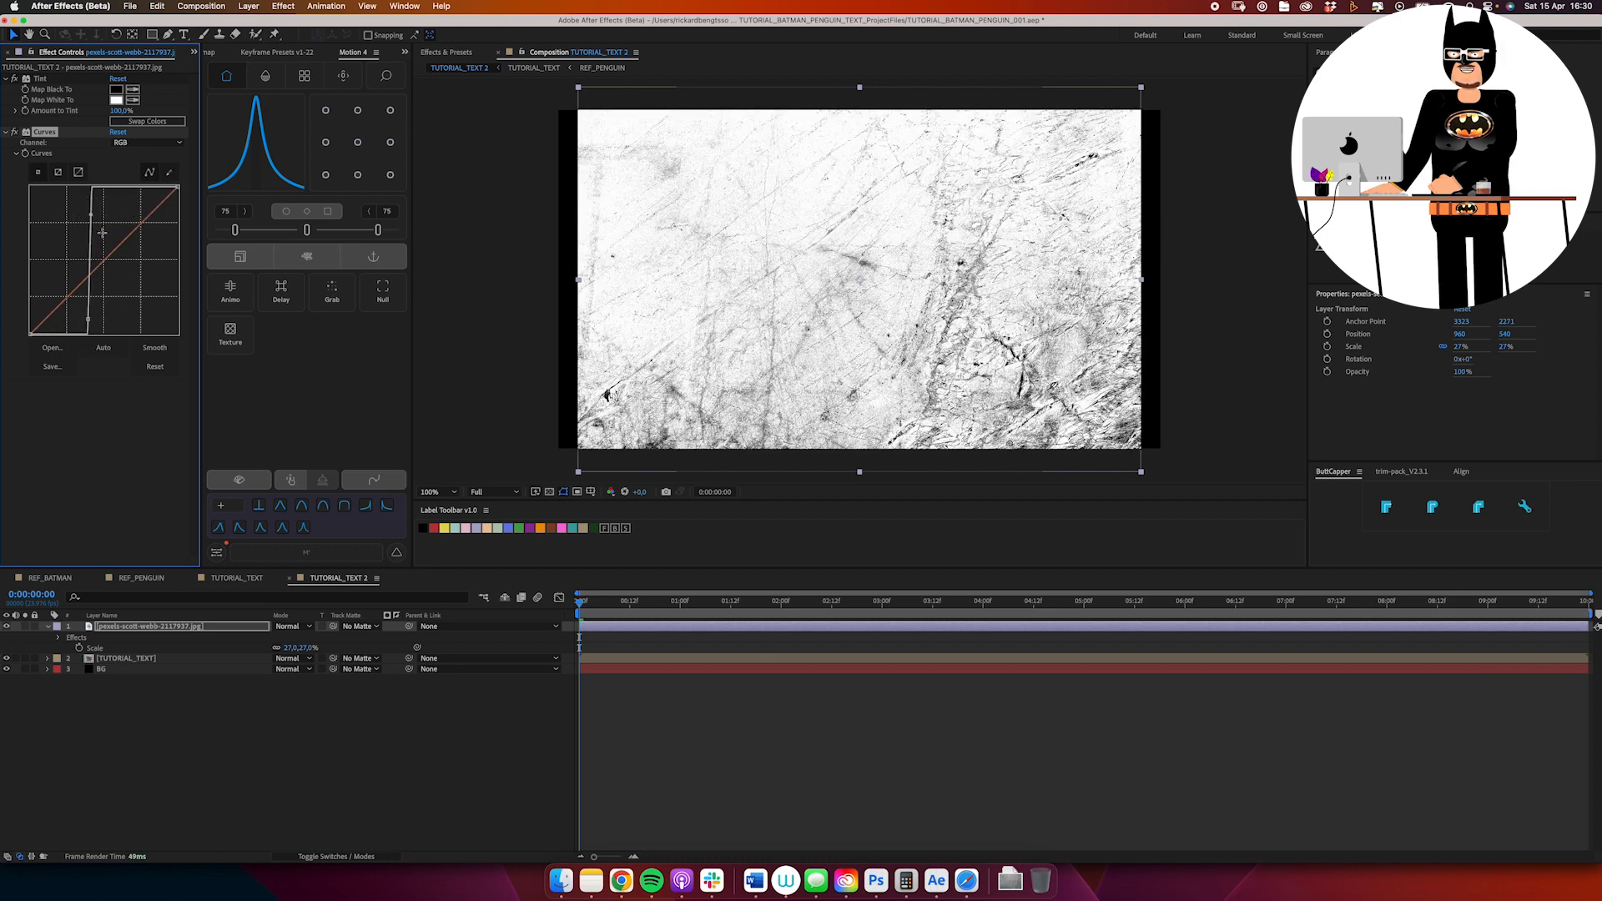
{"action": "left_click", "coordinate": [46, 625]}
{"action": "left_click", "coordinate": [256, 698]}
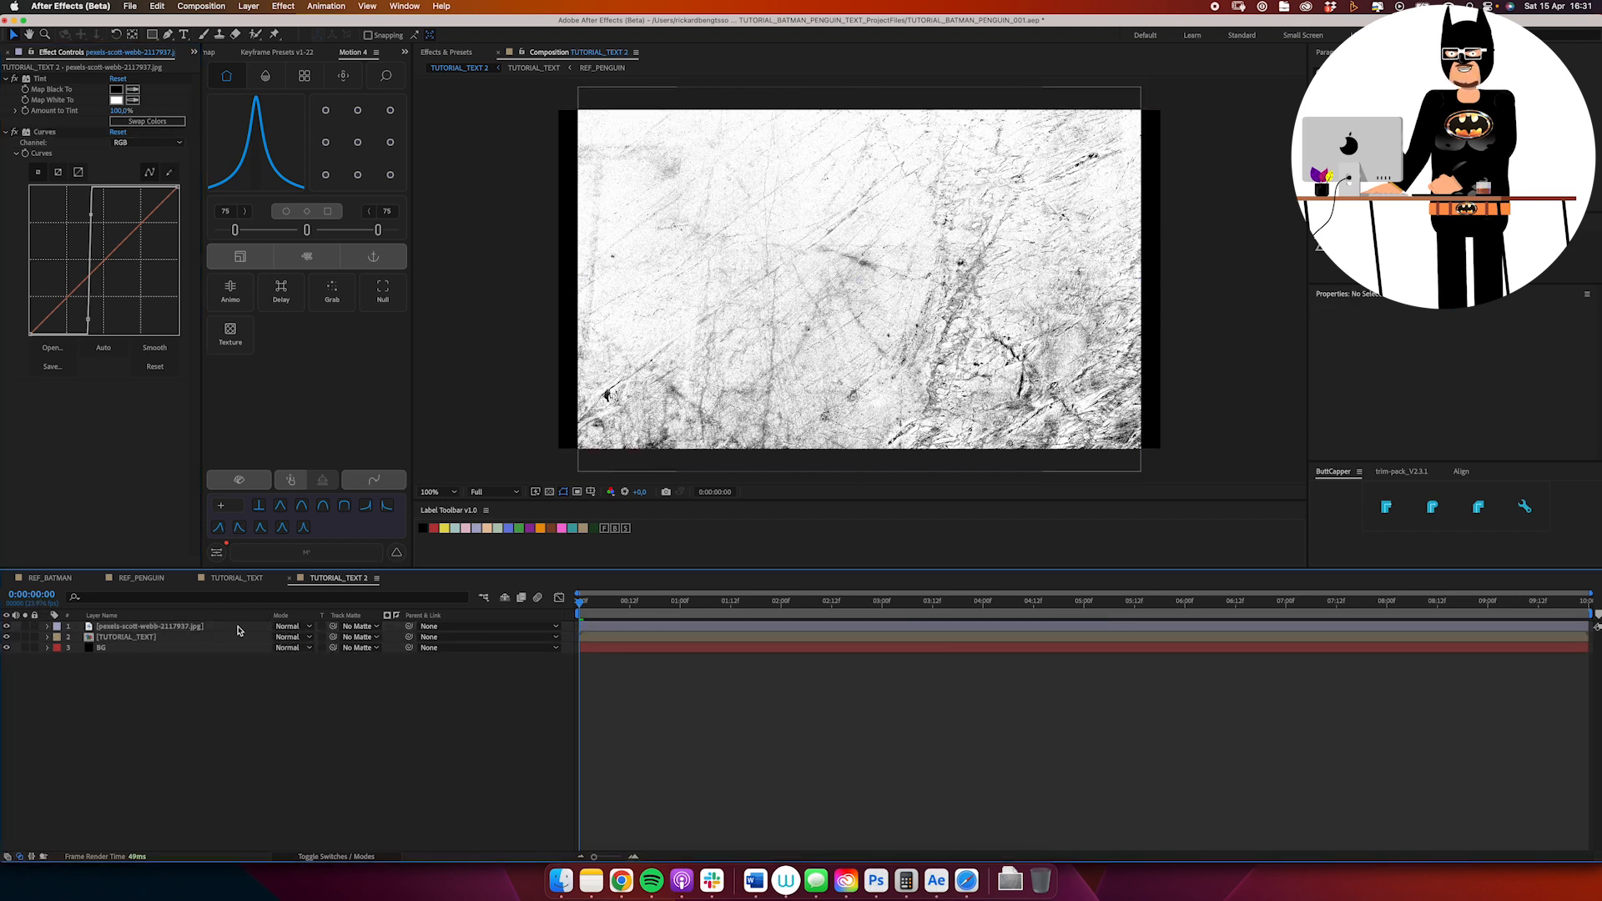
Step: Use TUTORIAL_TEXT as the texture's track matte with its layer visible, blend the texture with Multiply, and scrub through the title
{"action": "left_click", "coordinate": [212, 626]}
{"action": "left_click", "coordinate": [361, 626]}
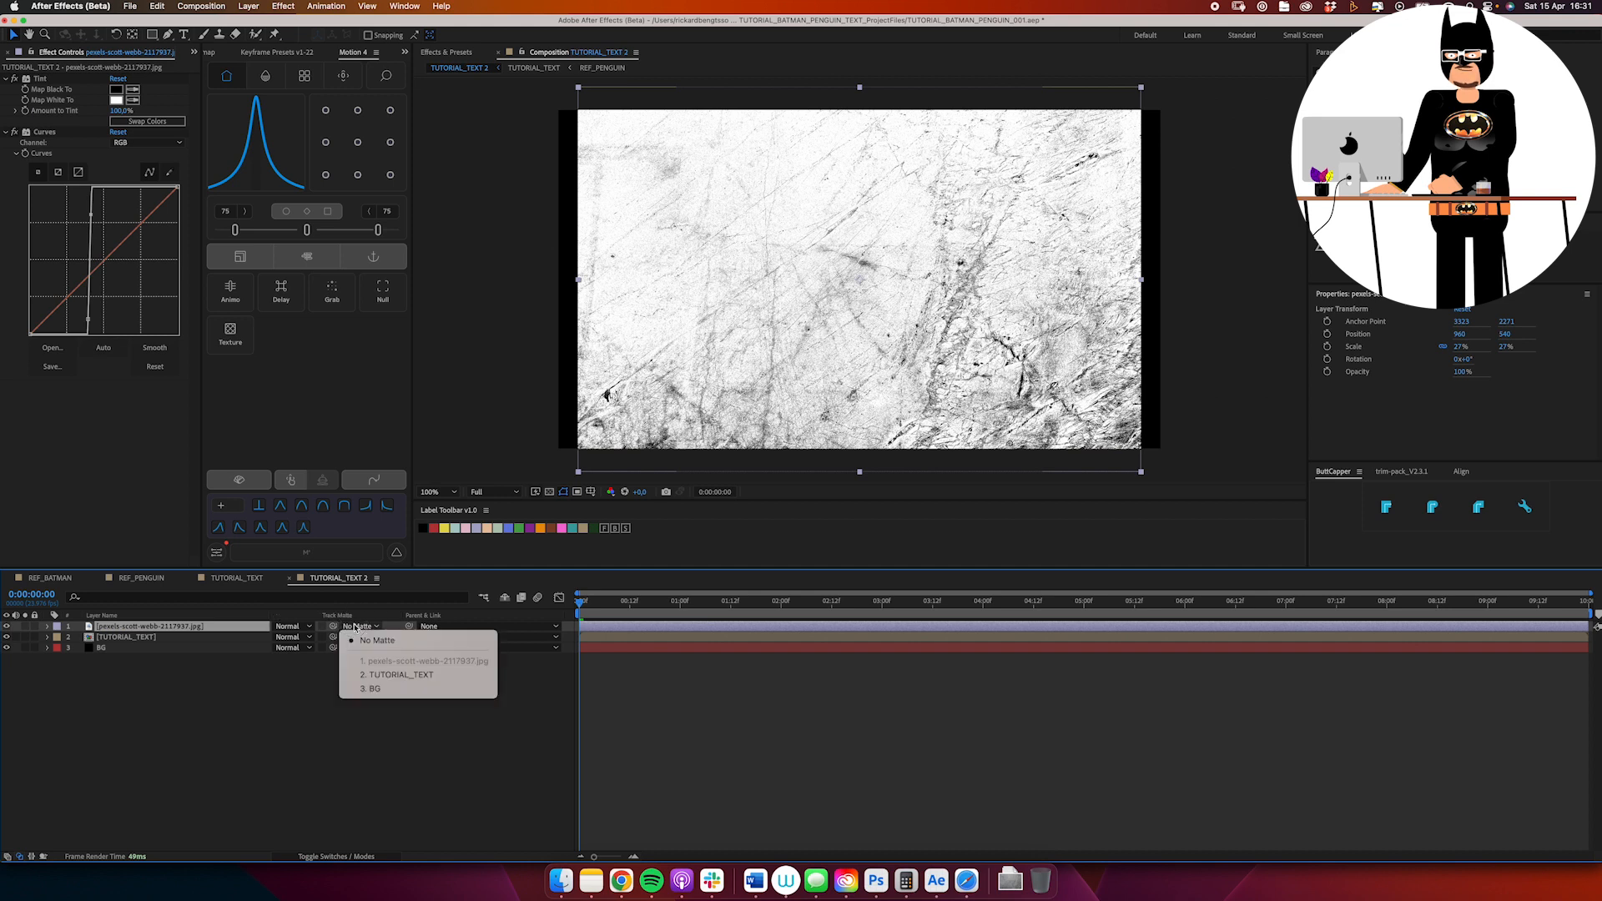
{"action": "left_click", "coordinate": [384, 675]}
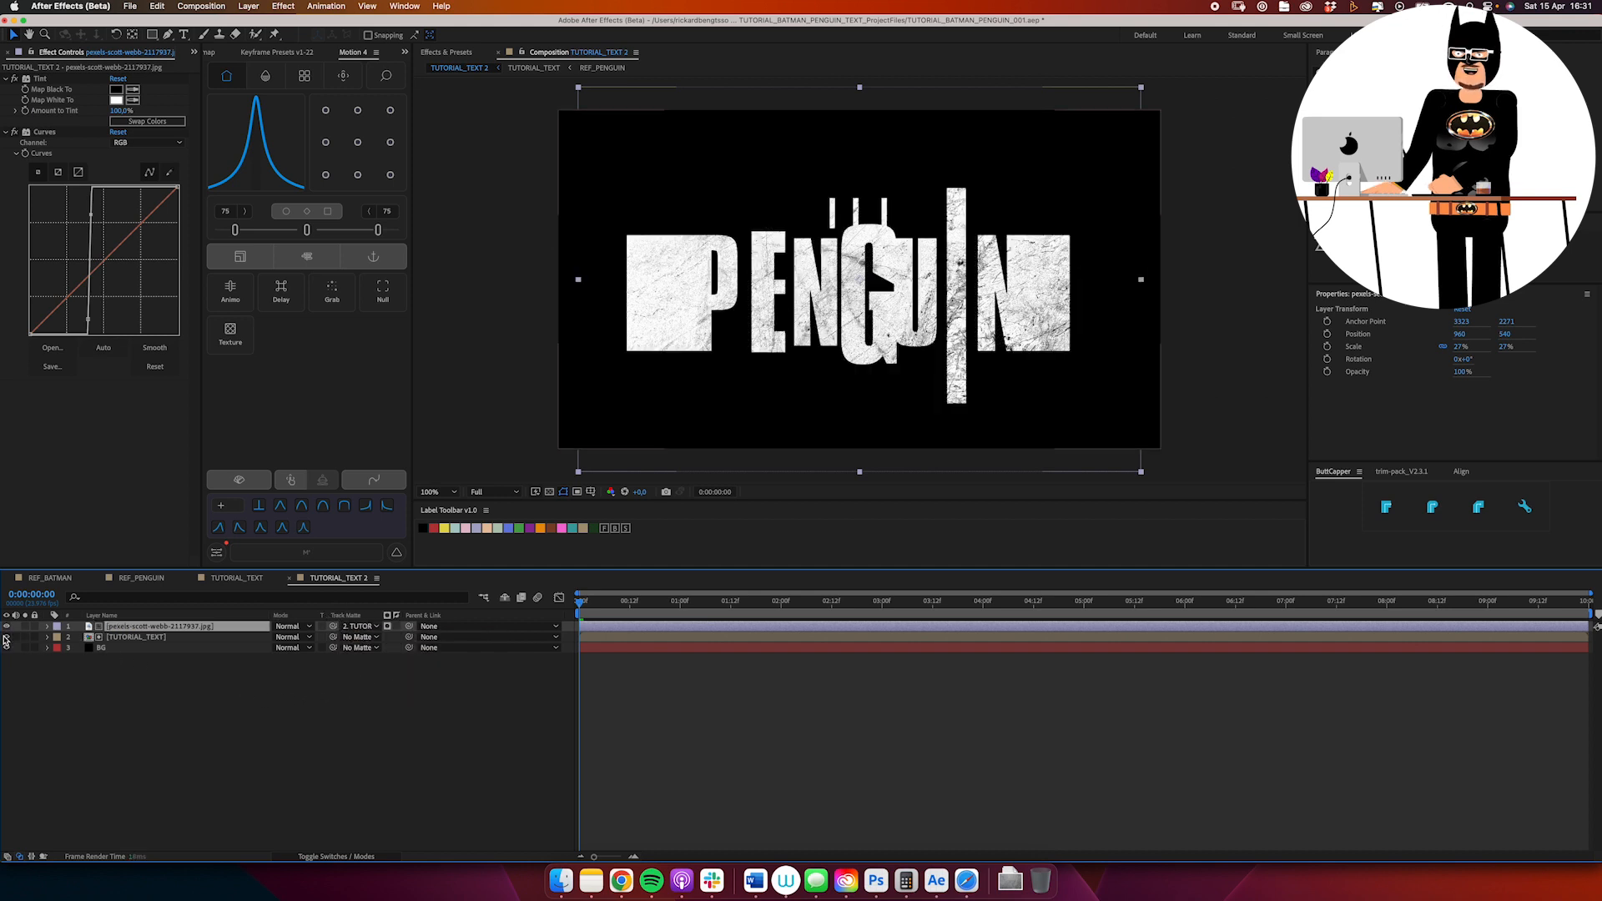
{"action": "left_click", "coordinate": [305, 627]}
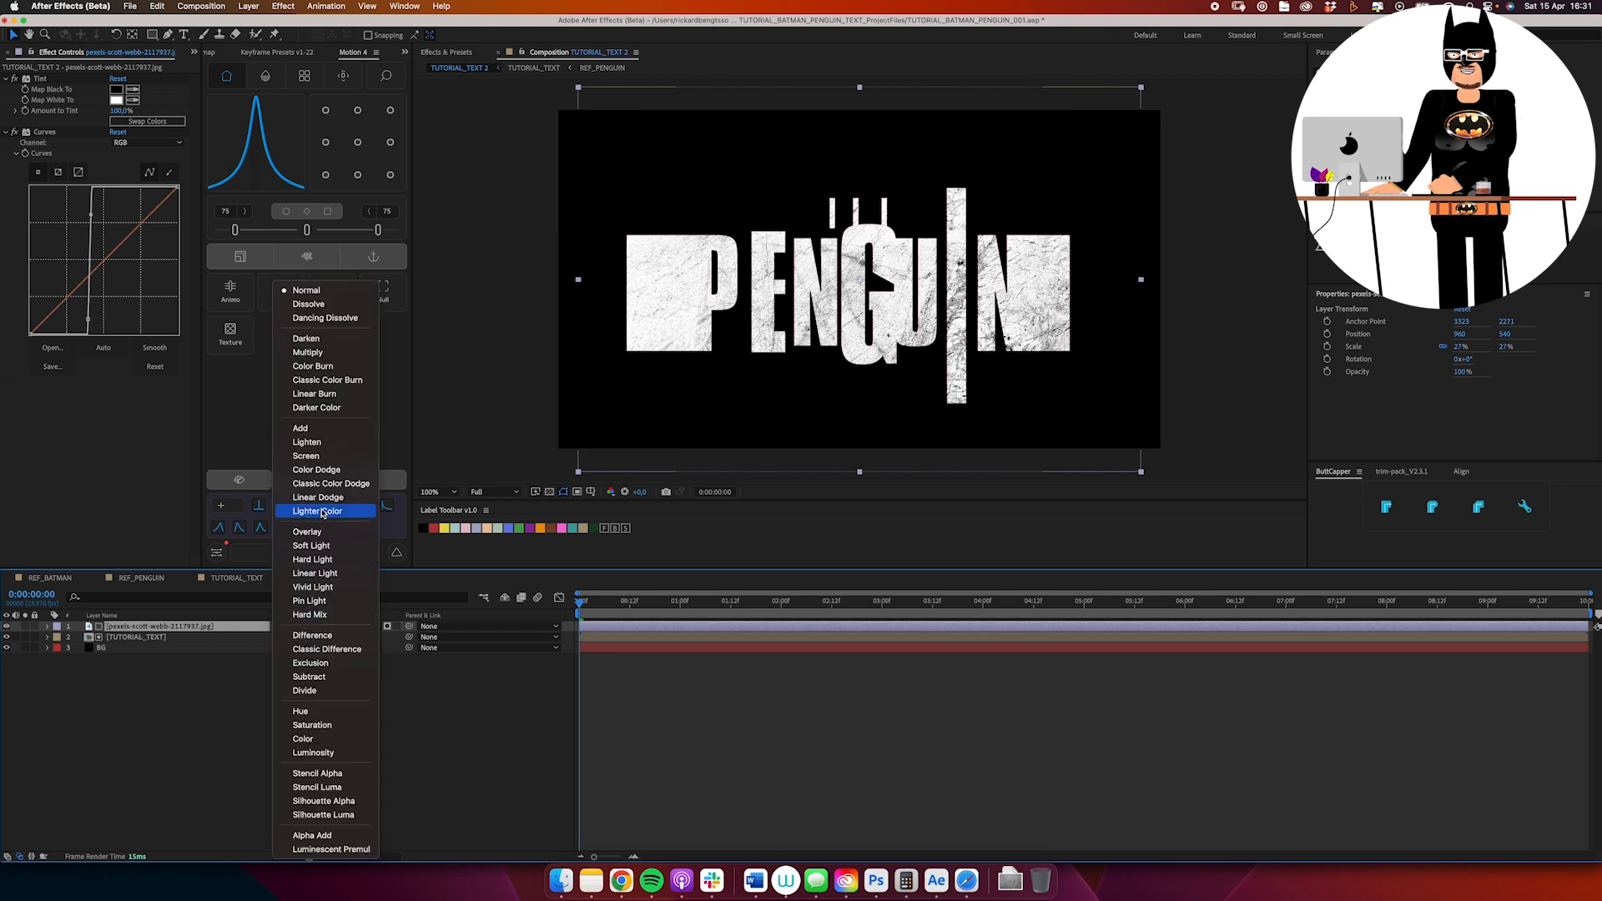
{"action": "left_click", "coordinate": [316, 354]}
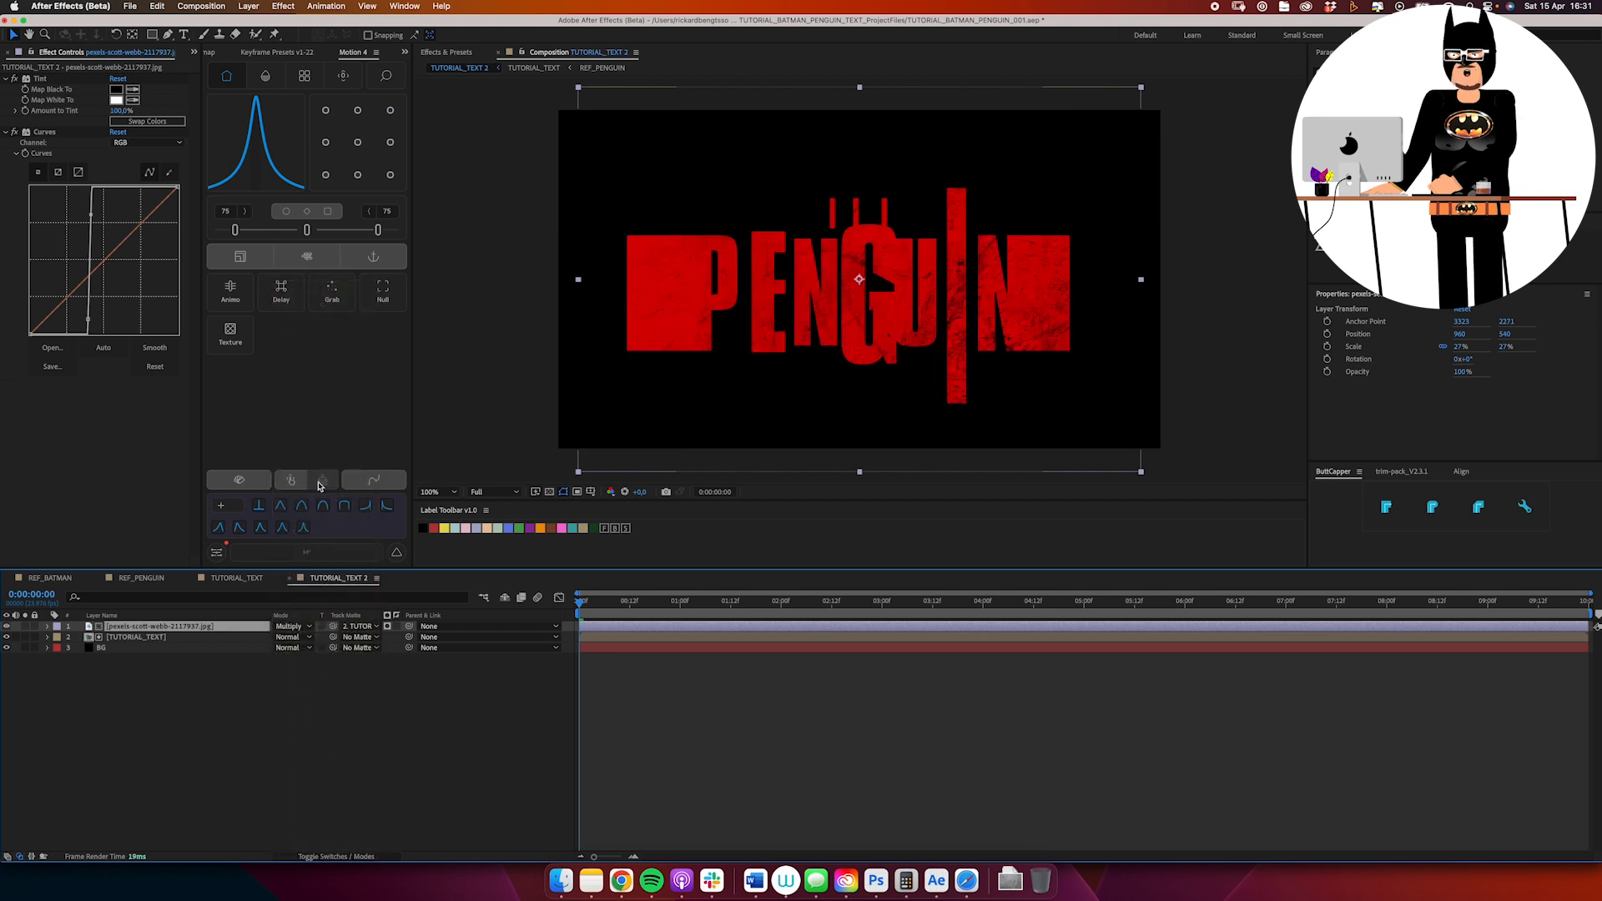
{"action": "left_click_drag", "start_coordinate": [613, 607], "coordinate": [561, 665]}
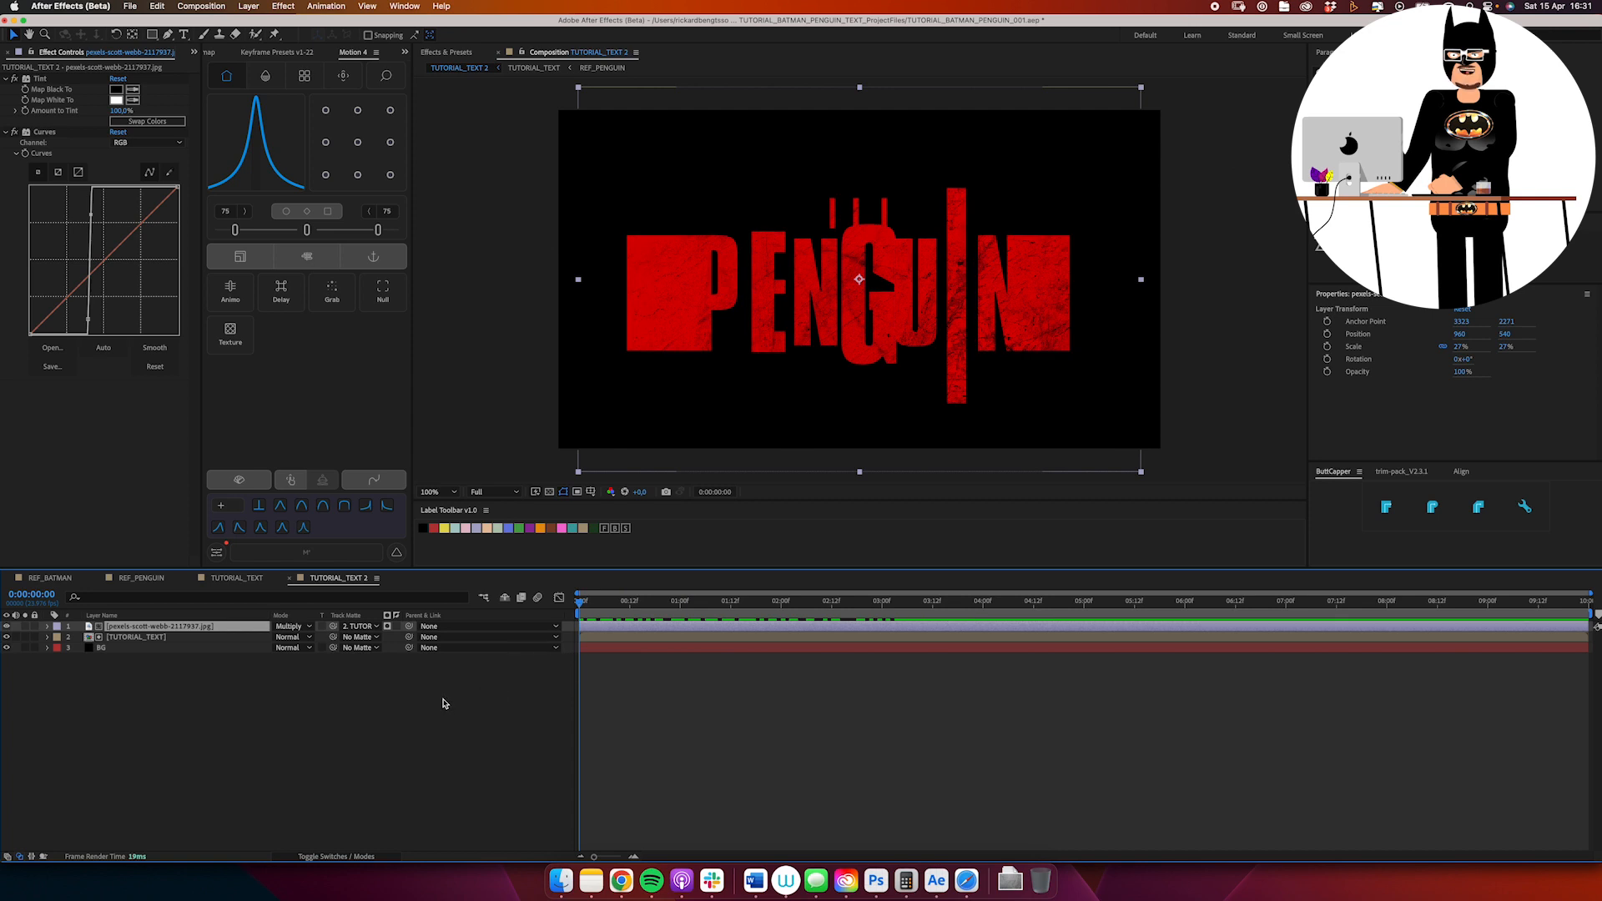
Step: Fine-tune the upper point of the texture's curve, test the layer's opacity while keeping it at 100%, and preview the title
{"action": "mouse_move", "coordinate": [89, 215]}
{"action": "left_mouse_down"}
{"action": "mouse_move", "coordinate": [118, 222]}
{"action": "mouse_move", "coordinate": [127, 250]}
{"action": "mouse_move", "coordinate": [83, 236]}
{"action": "mouse_move", "coordinate": [125, 233]}
{"action": "mouse_move", "coordinate": [91, 237]}
{"action": "mouse_move", "coordinate": [90, 218]}
{"action": "left_mouse_up"}
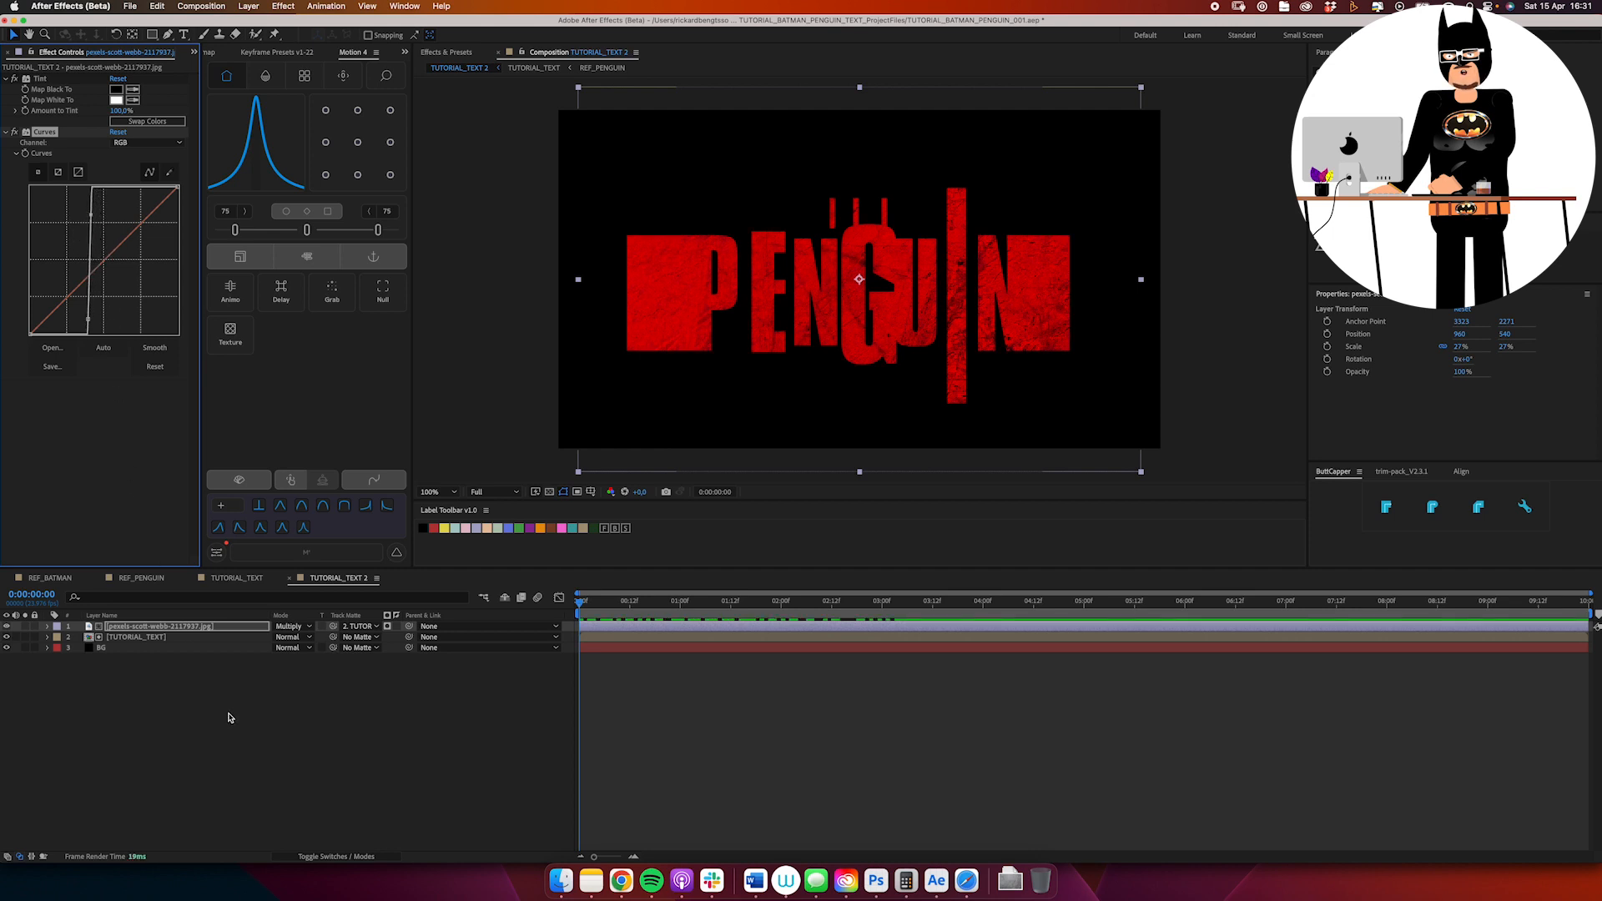
{"action": "key", "text": "t"}
{"action": "mouse_move", "coordinate": [278, 637]}
{"action": "left_mouse_down"}
{"action": "mouse_move", "coordinate": [197, 649]}
{"action": "mouse_move", "coordinate": [284, 643]}
{"action": "left_mouse_up"}
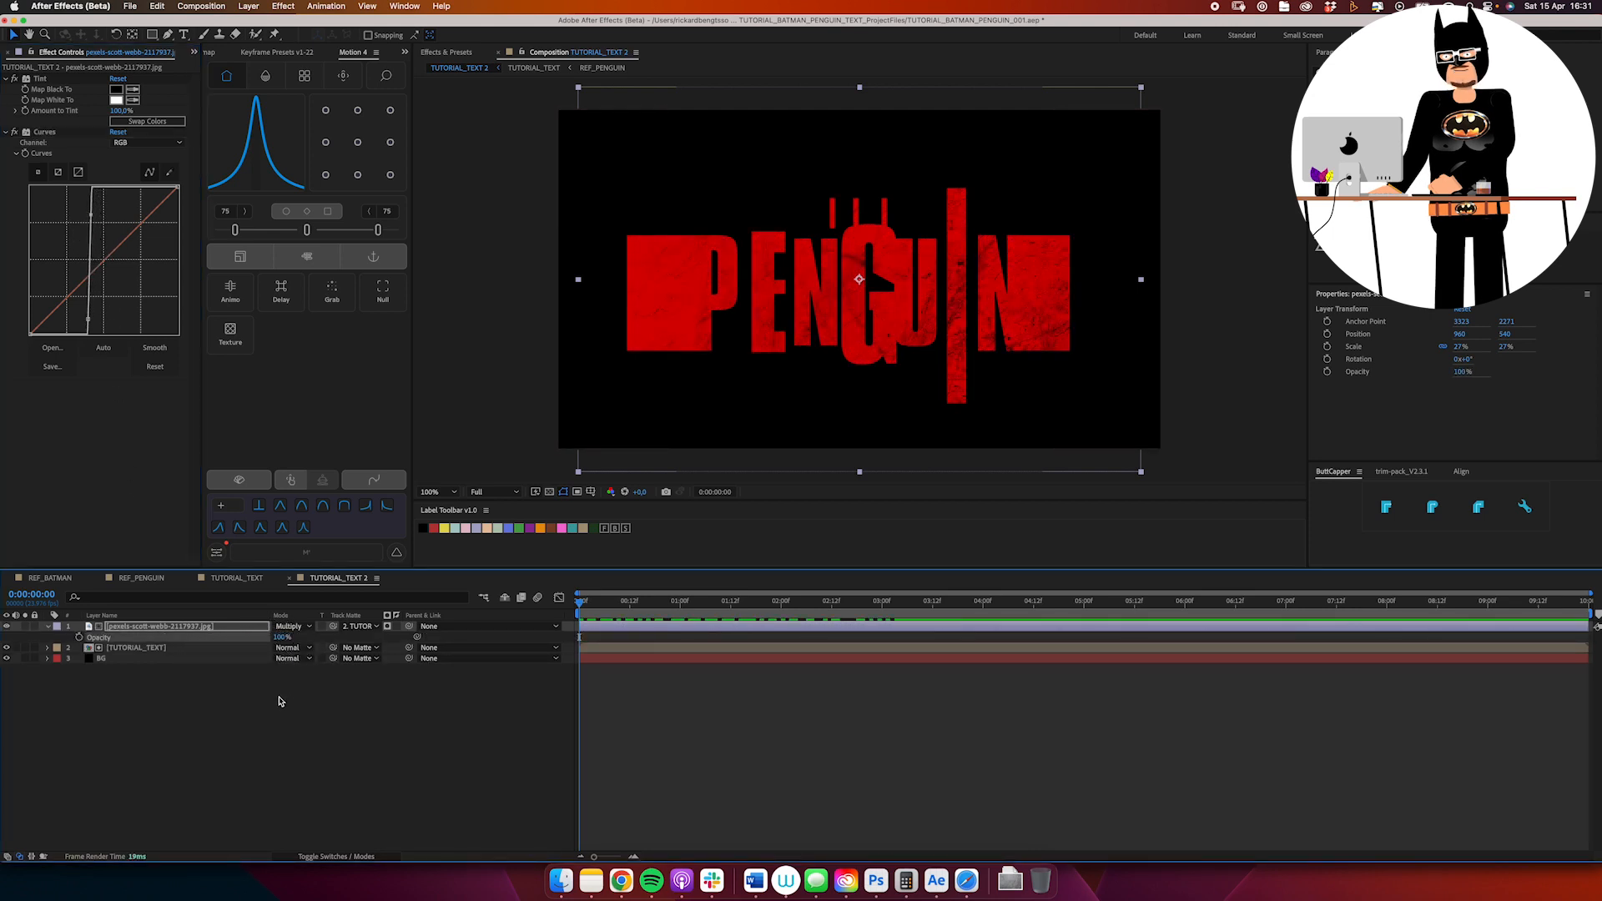
{"action": "key", "text": "space"}
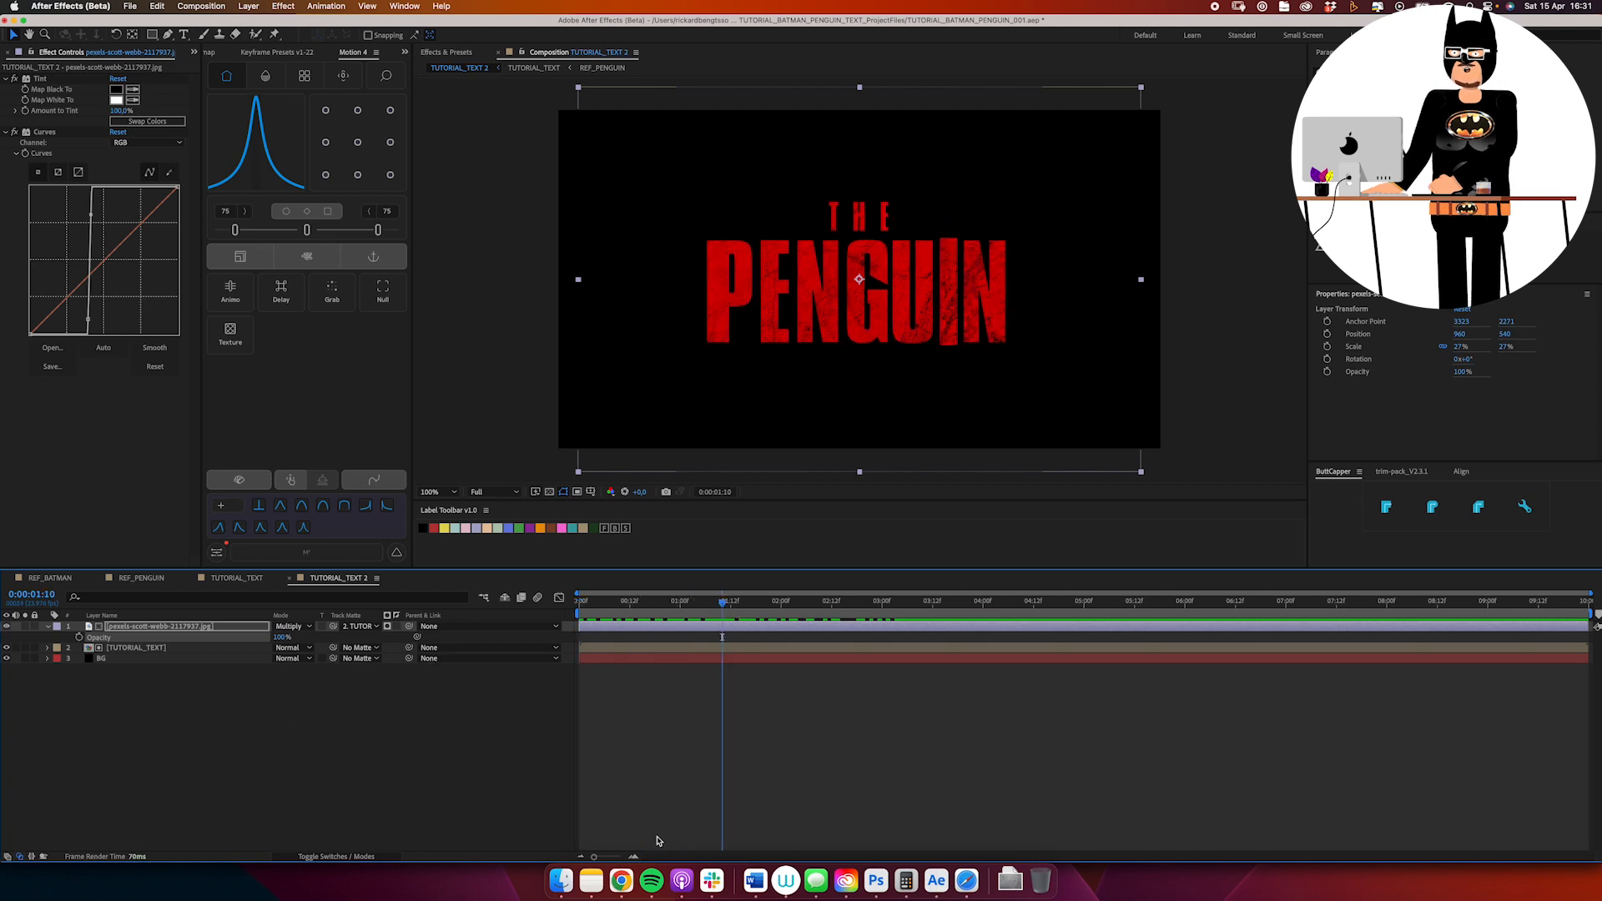
Step: Switch to Chrome, return to the Pexels concrete texture results and open the blue-grey wall photo
{"action": "left_click", "coordinate": [622, 882]}
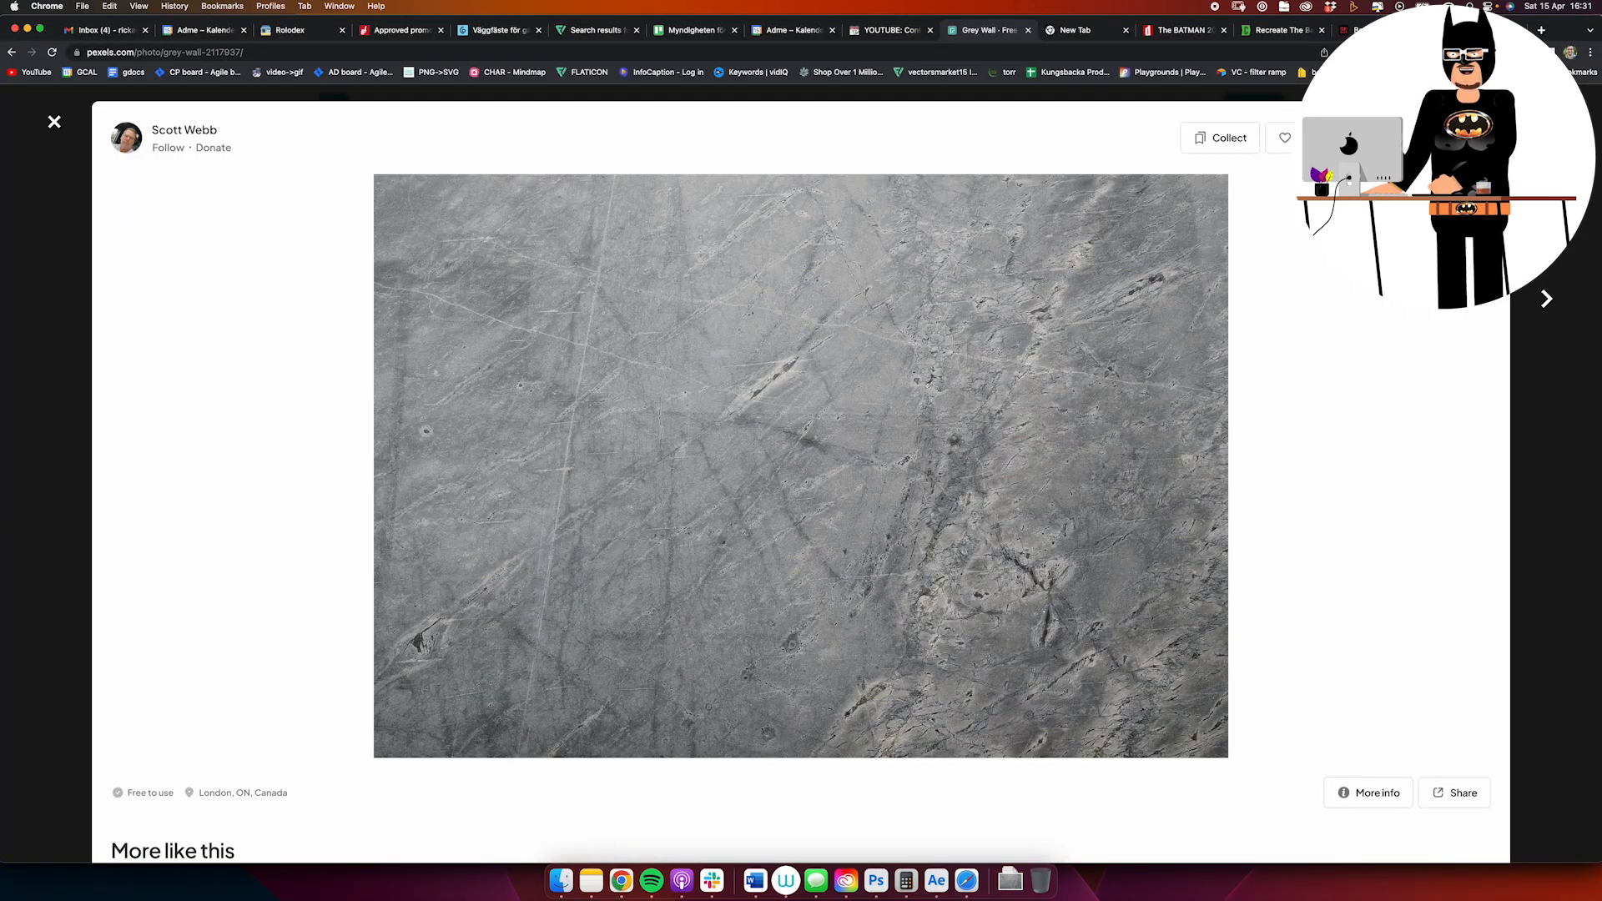
{"action": "left_click", "coordinate": [55, 122]}
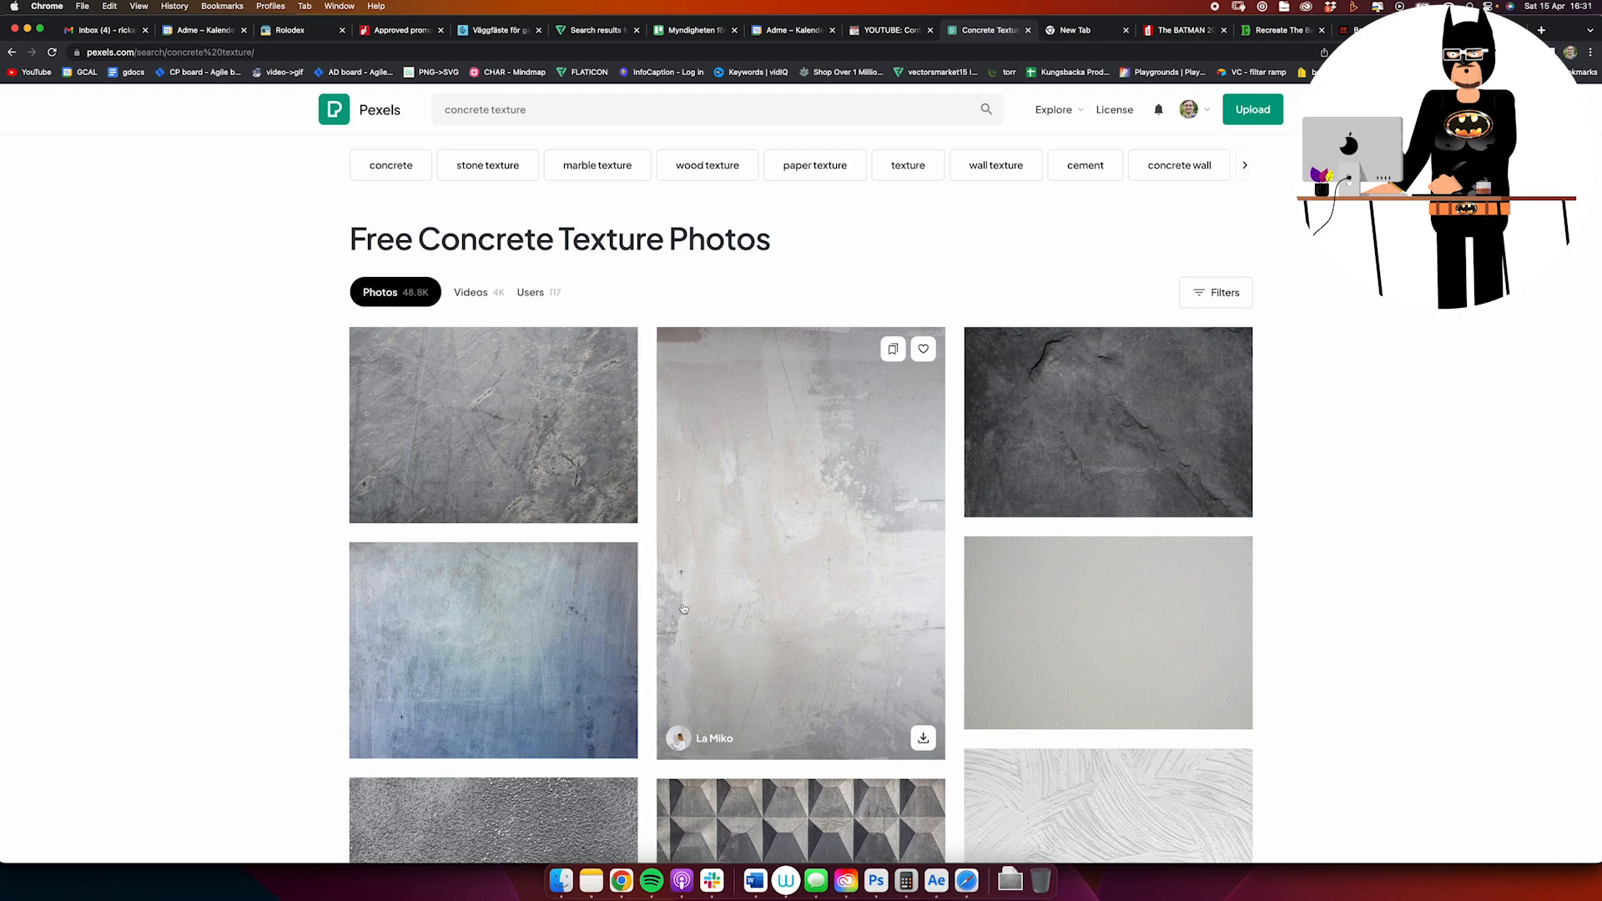
{"action": "left_click", "coordinate": [516, 638]}
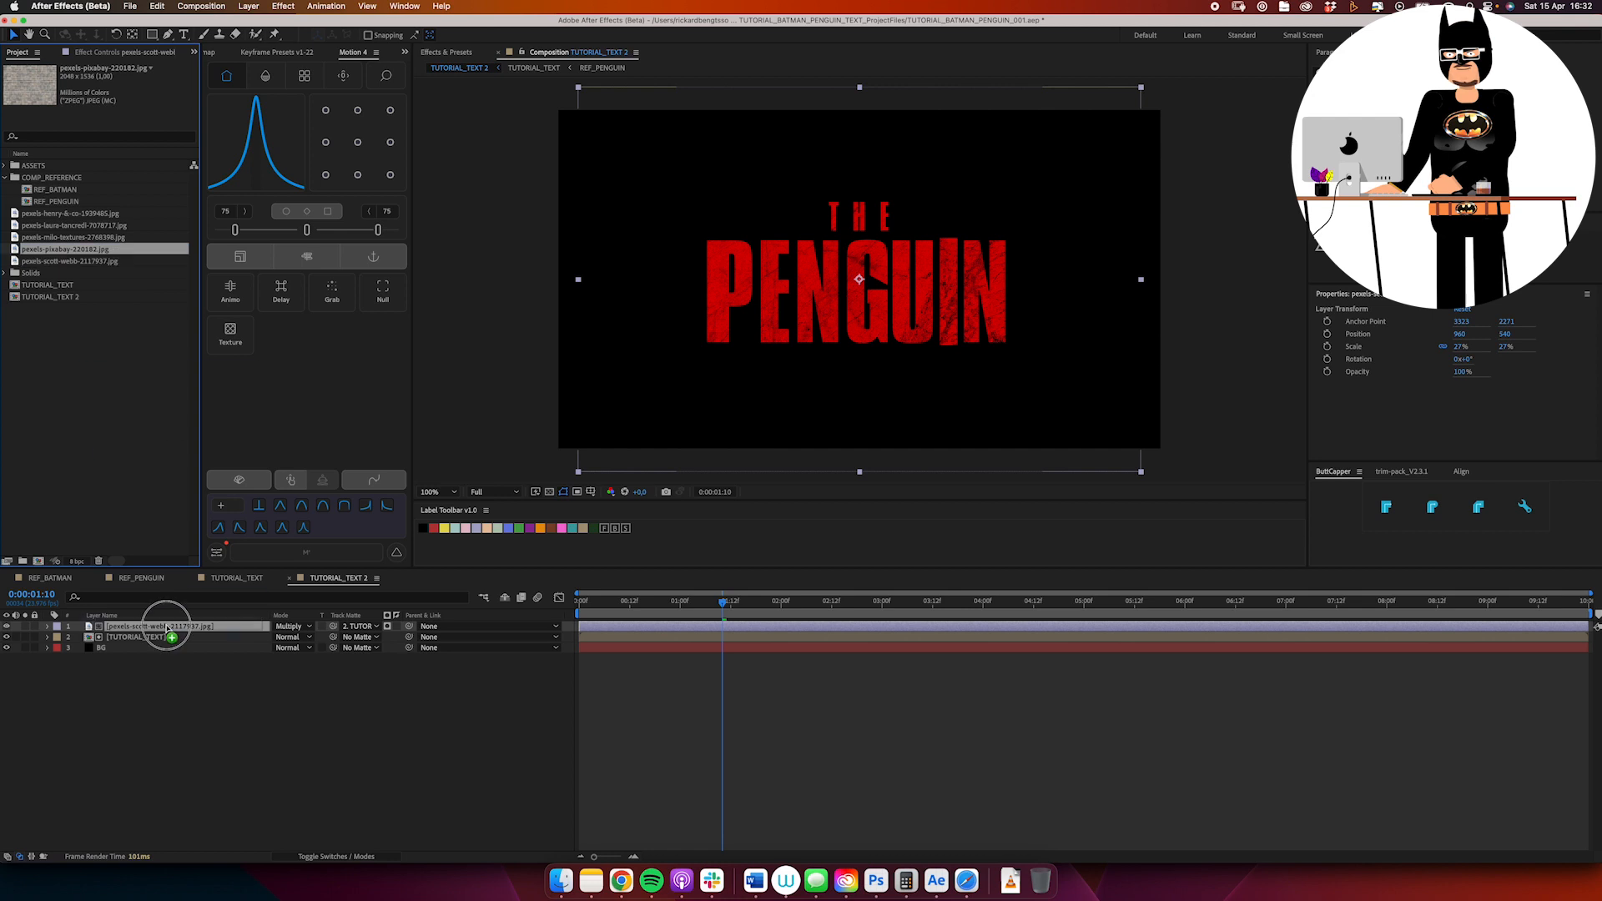
Step: Try pexels-pixabay-220182.jpg at 62% scale as the layer's replacement texture, and try the blue-grey texture 2768398 in its place
{"action": "left_click_drag", "start_coordinate": [167, 628], "coordinate": [167, 627]}
{"action": "key", "text": "s"}
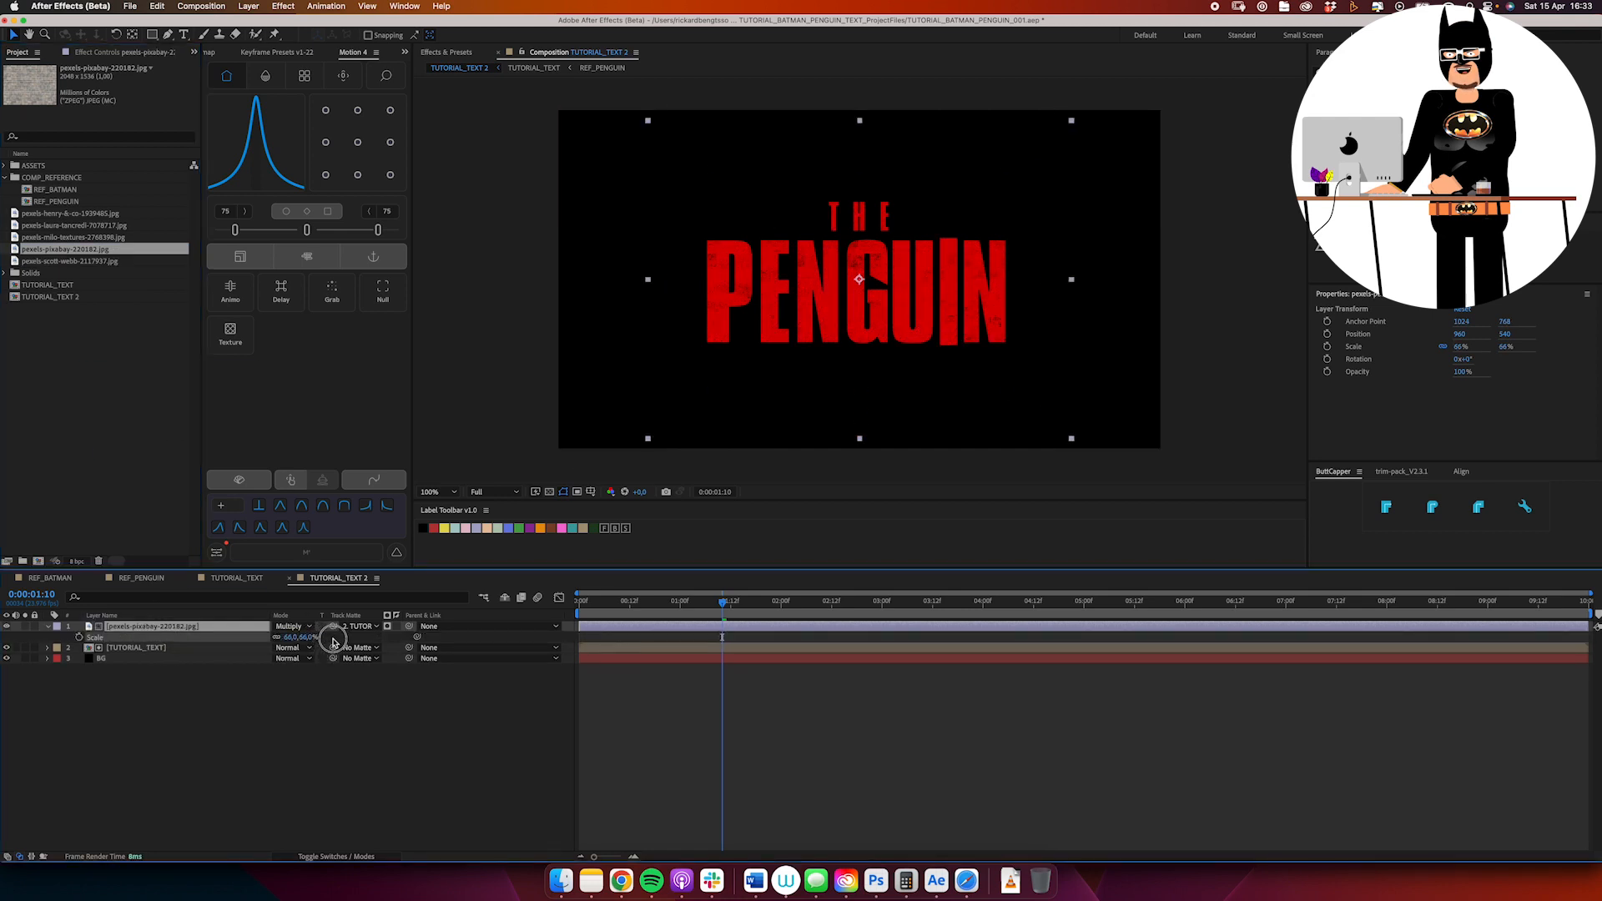
{"action": "key", "text": "F4"}
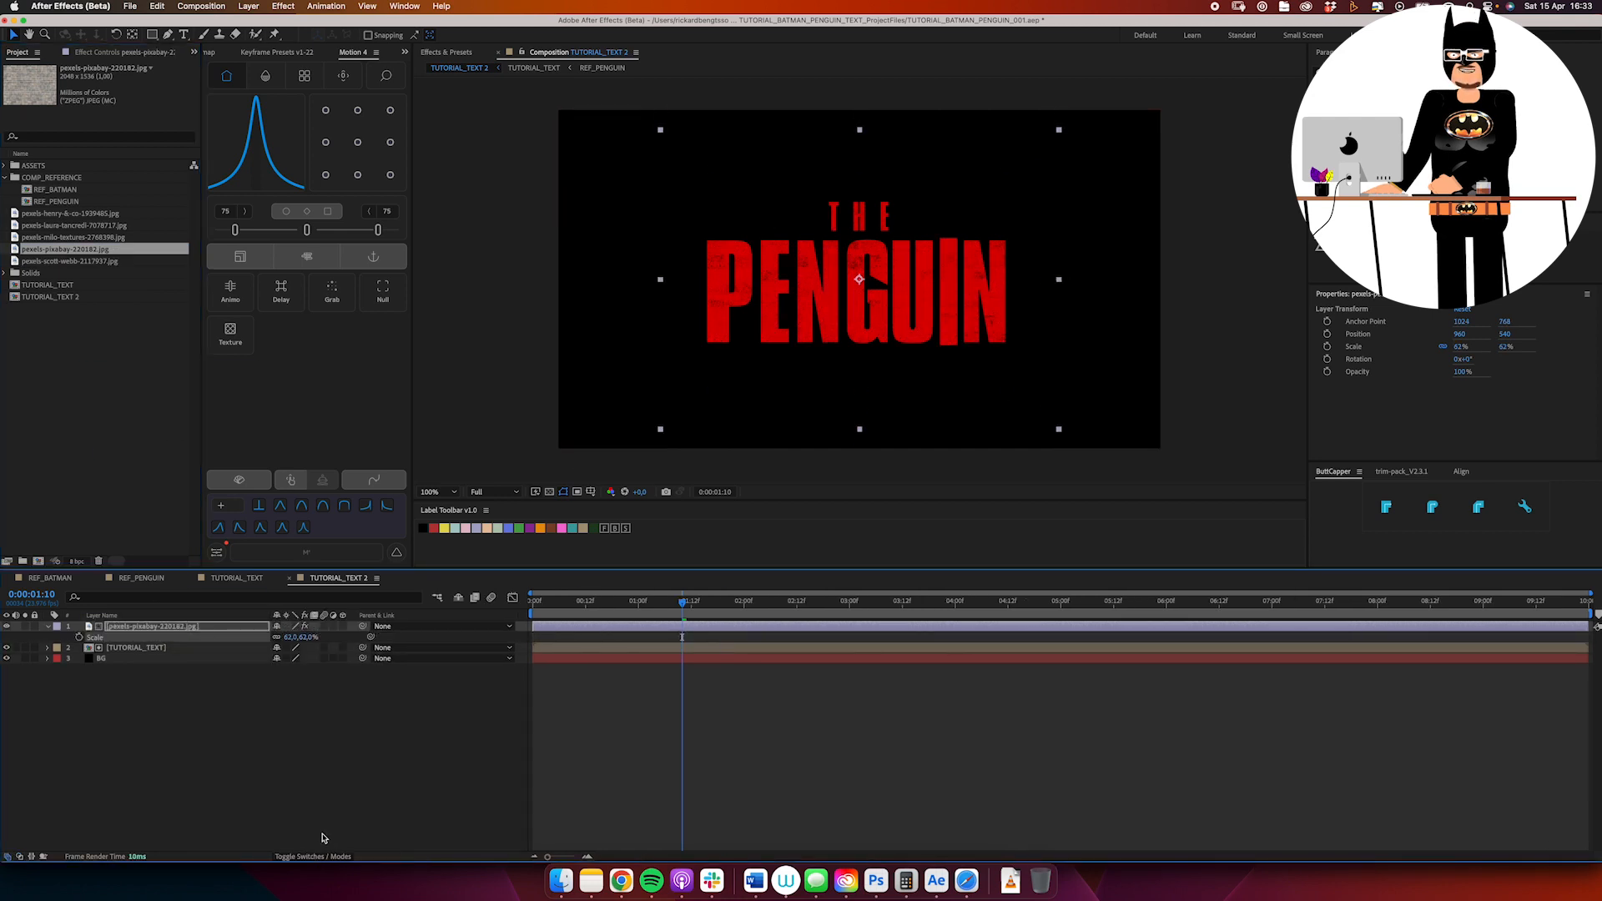
{"action": "left_click_drag", "start_coordinate": [87, 235], "coordinate": [155, 639]}
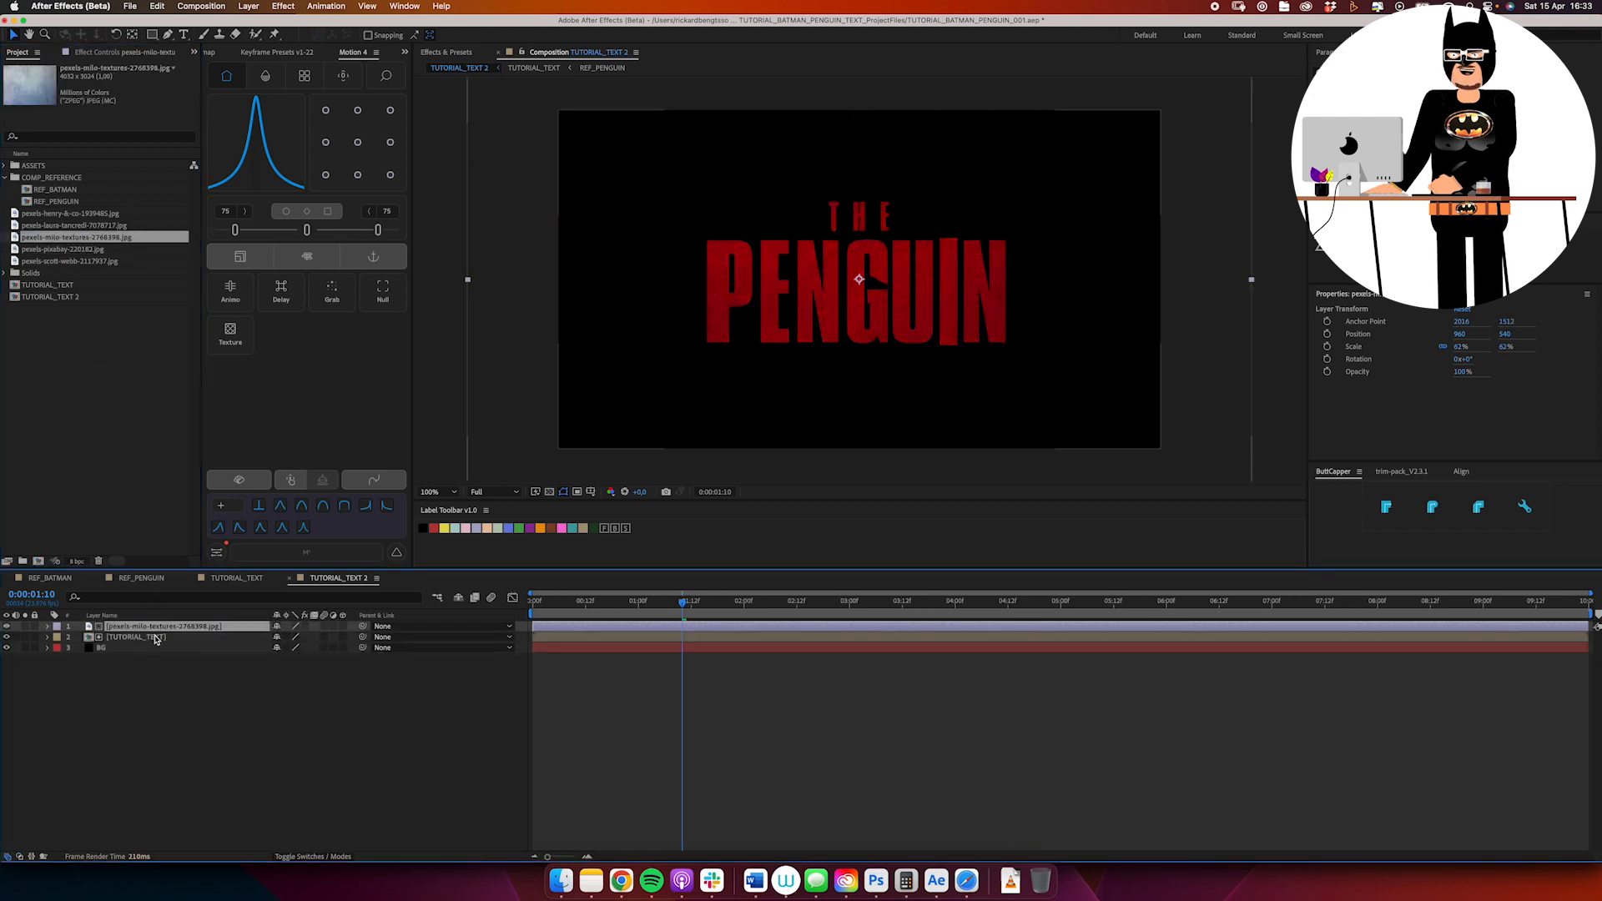
Step: Replace the layer's source with Pexels texture 7078717, scale it to 28% and move it up over the title
{"action": "left_click_drag", "start_coordinate": [89, 225], "coordinate": [109, 627]}
{"action": "key", "text": "s"}
{"action": "left_click_drag", "start_coordinate": [291, 642], "coordinate": [294, 641]}
{"action": "left_click_drag", "start_coordinate": [789, 337], "coordinate": [792, 225]}
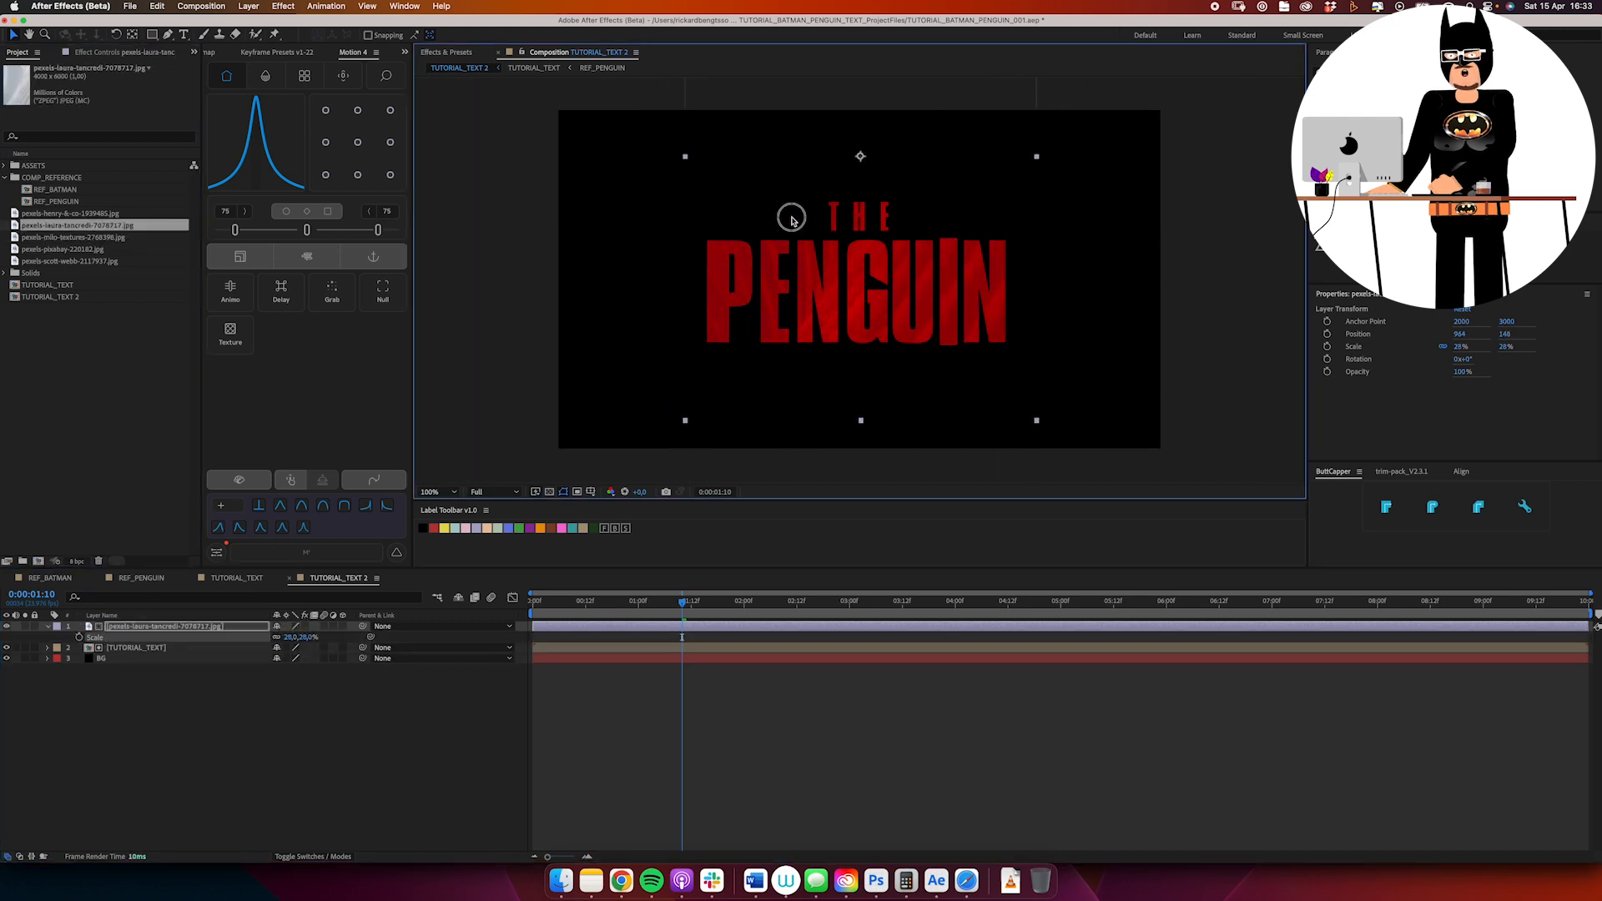
Step: Swap the texture for Pexels image 1939485, shift it slightly to position 982, 182 and set its scale to 44%
{"action": "left_click_drag", "start_coordinate": [73, 213], "coordinate": [165, 630]}
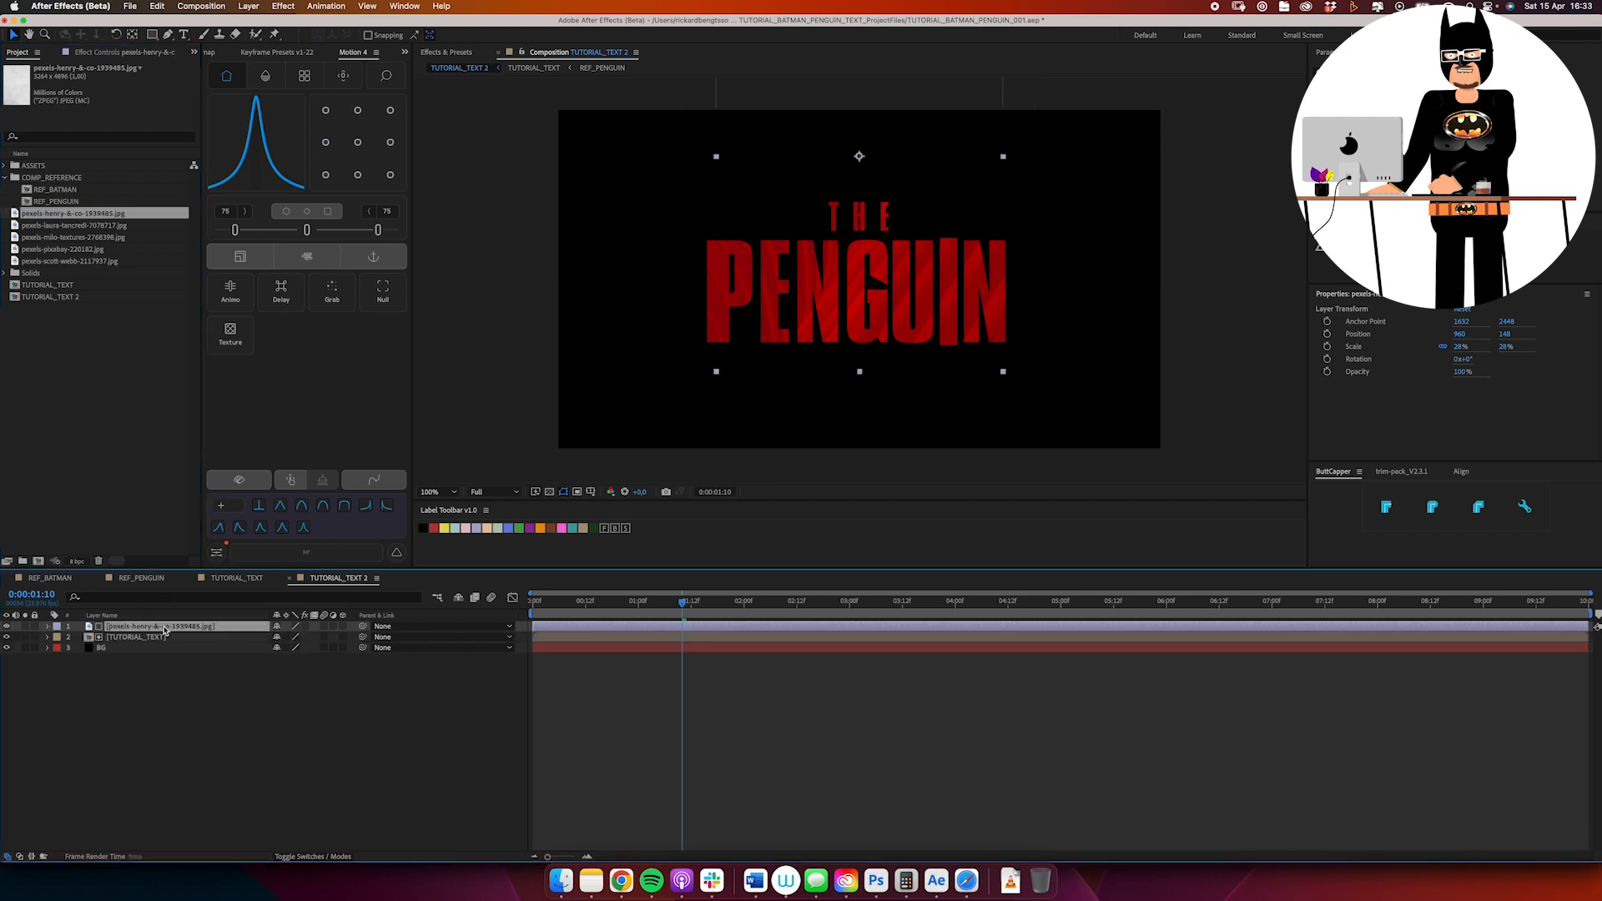
{"action": "left_click_drag", "start_coordinate": [898, 310], "coordinate": [904, 320]}
{"action": "key", "text": "s"}
{"action": "left_click_drag", "start_coordinate": [305, 640], "coordinate": [306, 641]}
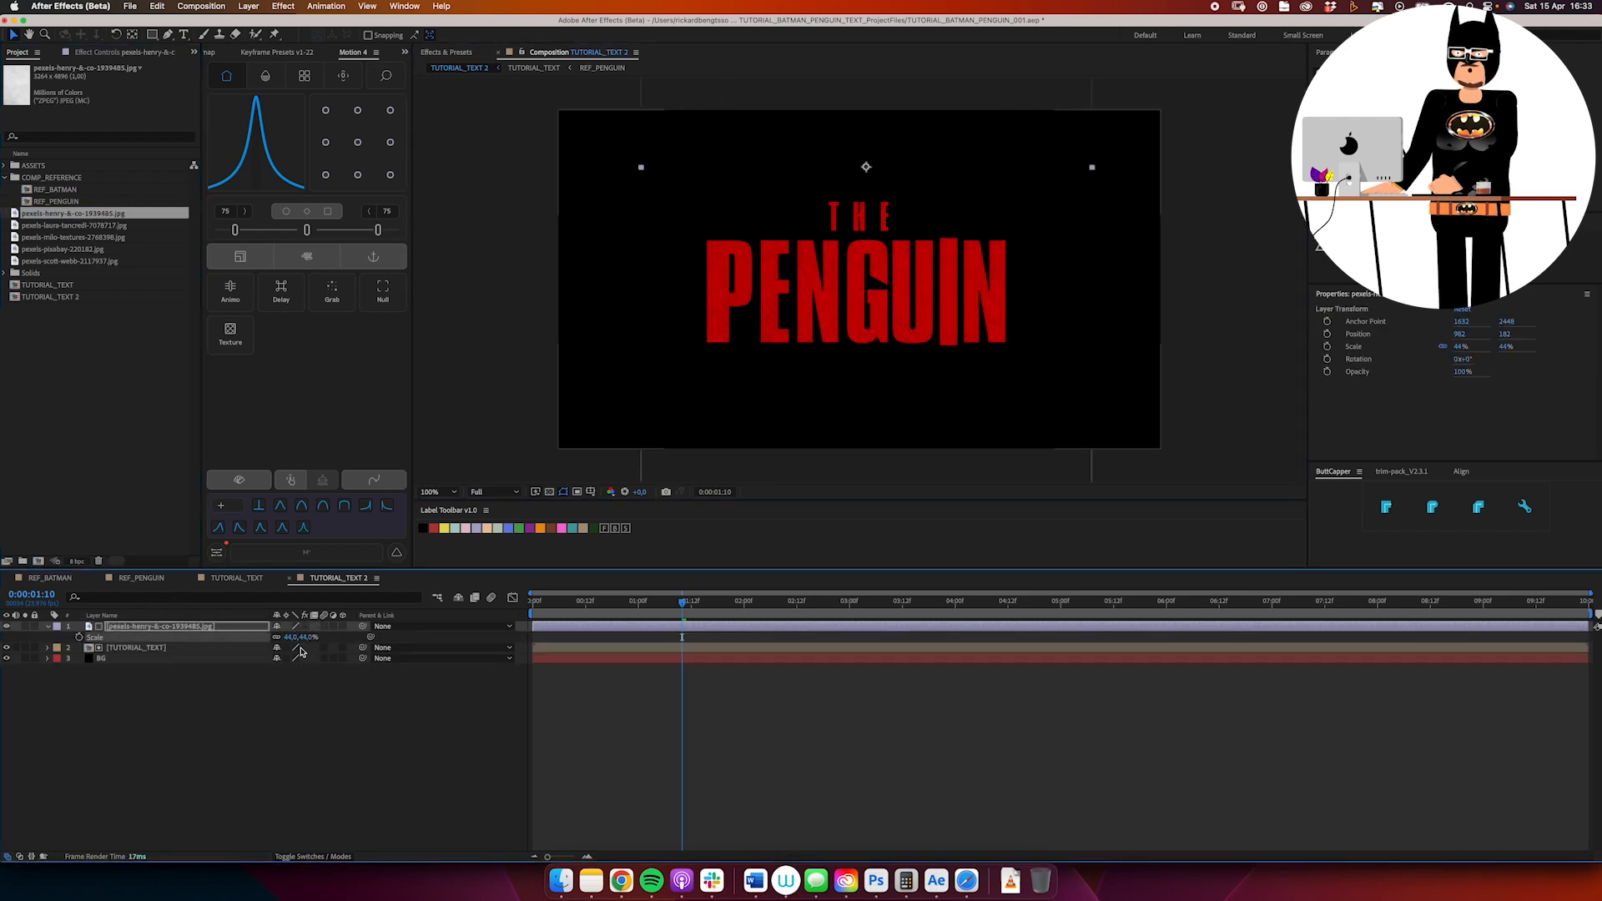
Step: Switch the layer's source back to Pexels texture 2117937 and scrub the animation around the one-second mark
{"action": "key", "text": "space"}
{"action": "left_click_drag", "start_coordinate": [117, 261], "coordinate": [184, 638]}
{"action": "left_click", "coordinate": [661, 616]}
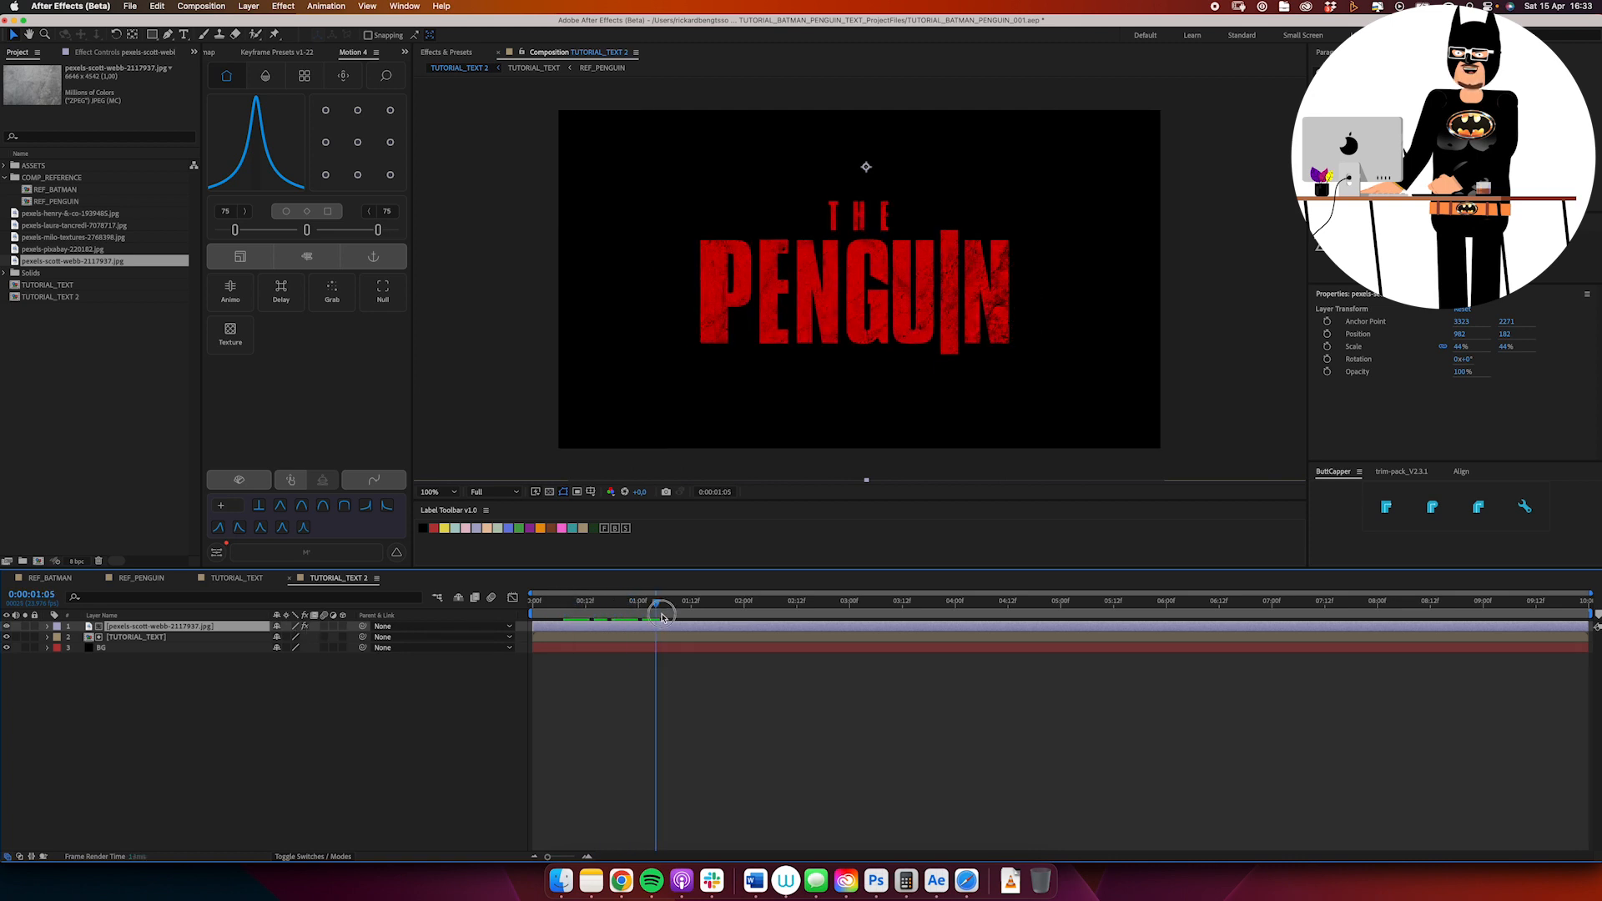
Step: Scrub the textured Penguin title animation back to its first frame
{"action": "left_click_drag", "start_coordinate": [662, 616], "coordinate": [373, 726]}
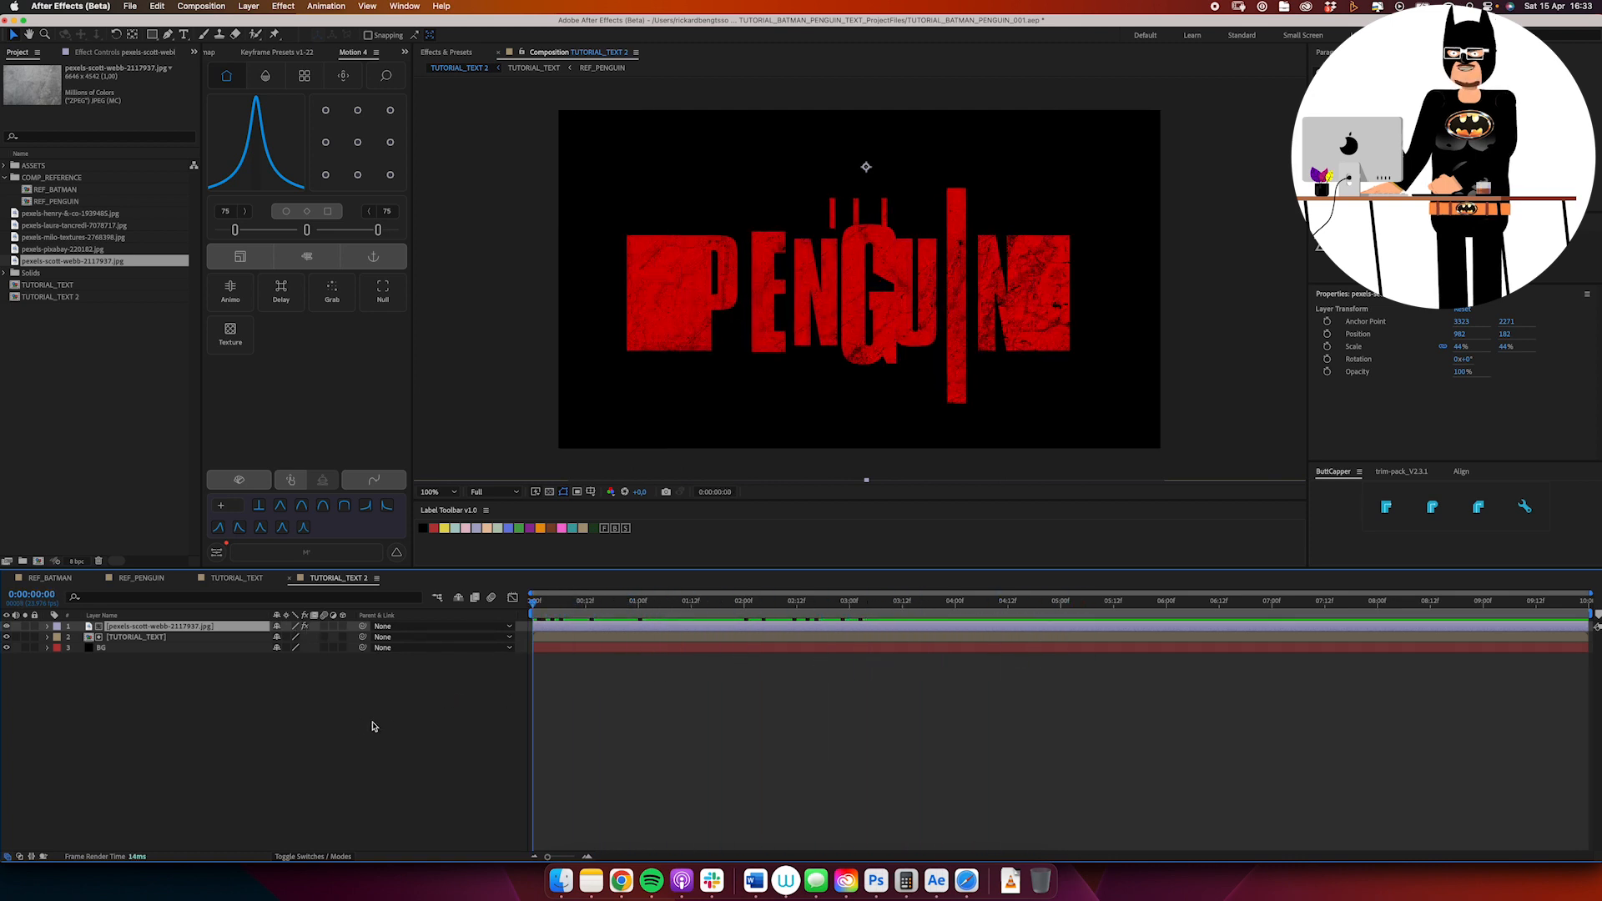
{"action": "left_click", "coordinate": [344, 637]}
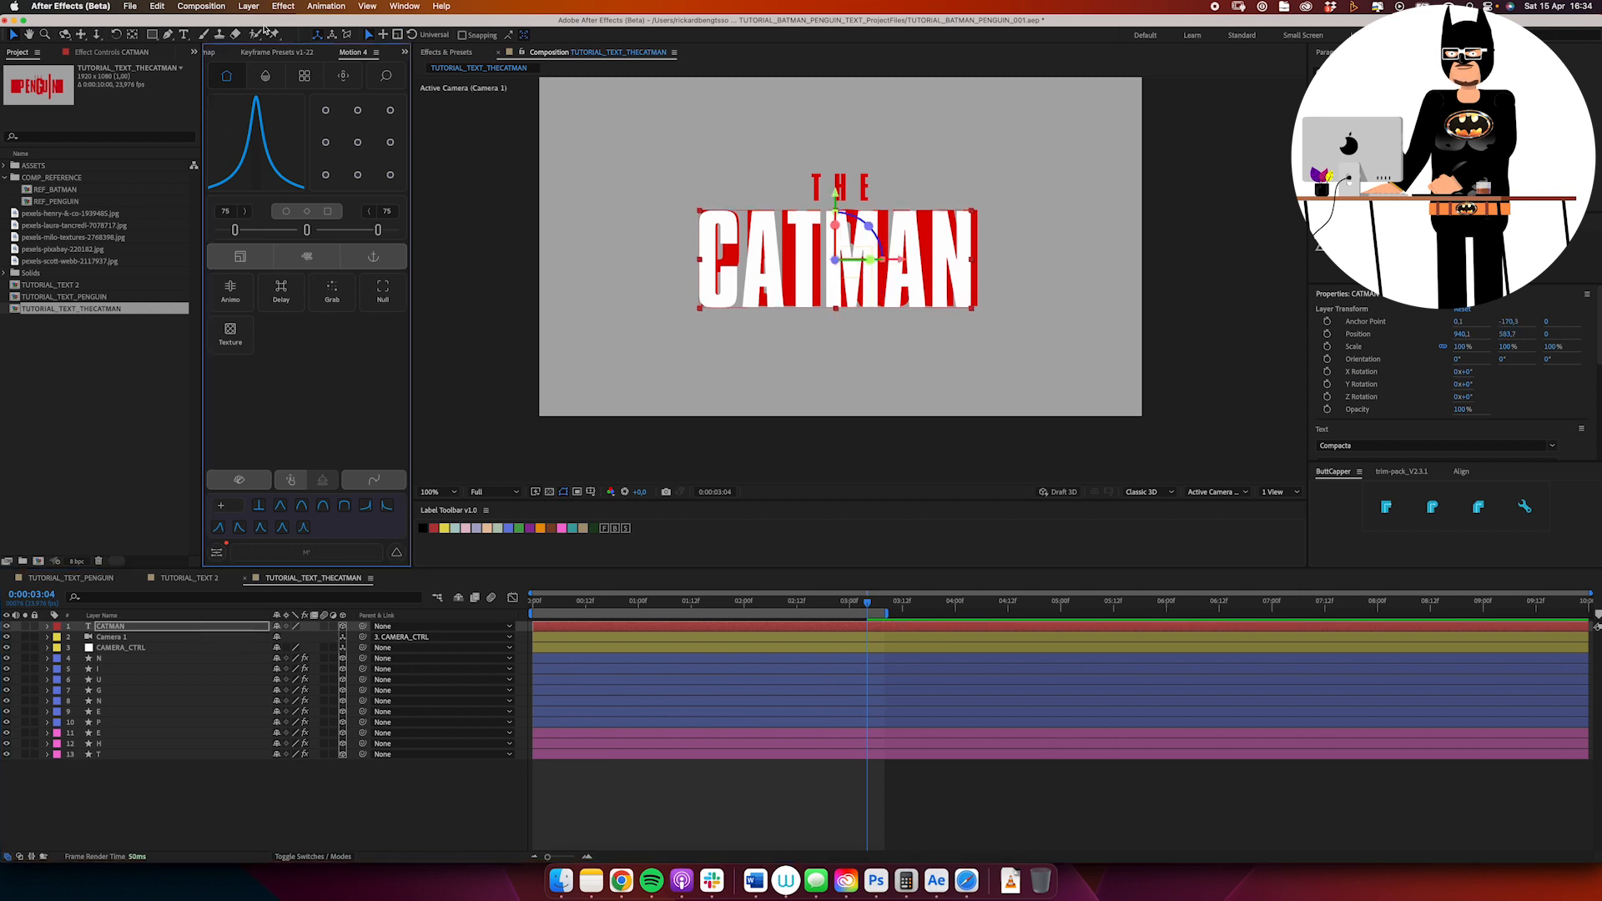
Step: Create shape outlines from the CATMAN text layer
{"action": "left_click", "coordinate": [248, 6]}
{"action": "mouse_move", "coordinate": [250, 391]}
{"action": "left_click", "coordinate": [432, 404]}
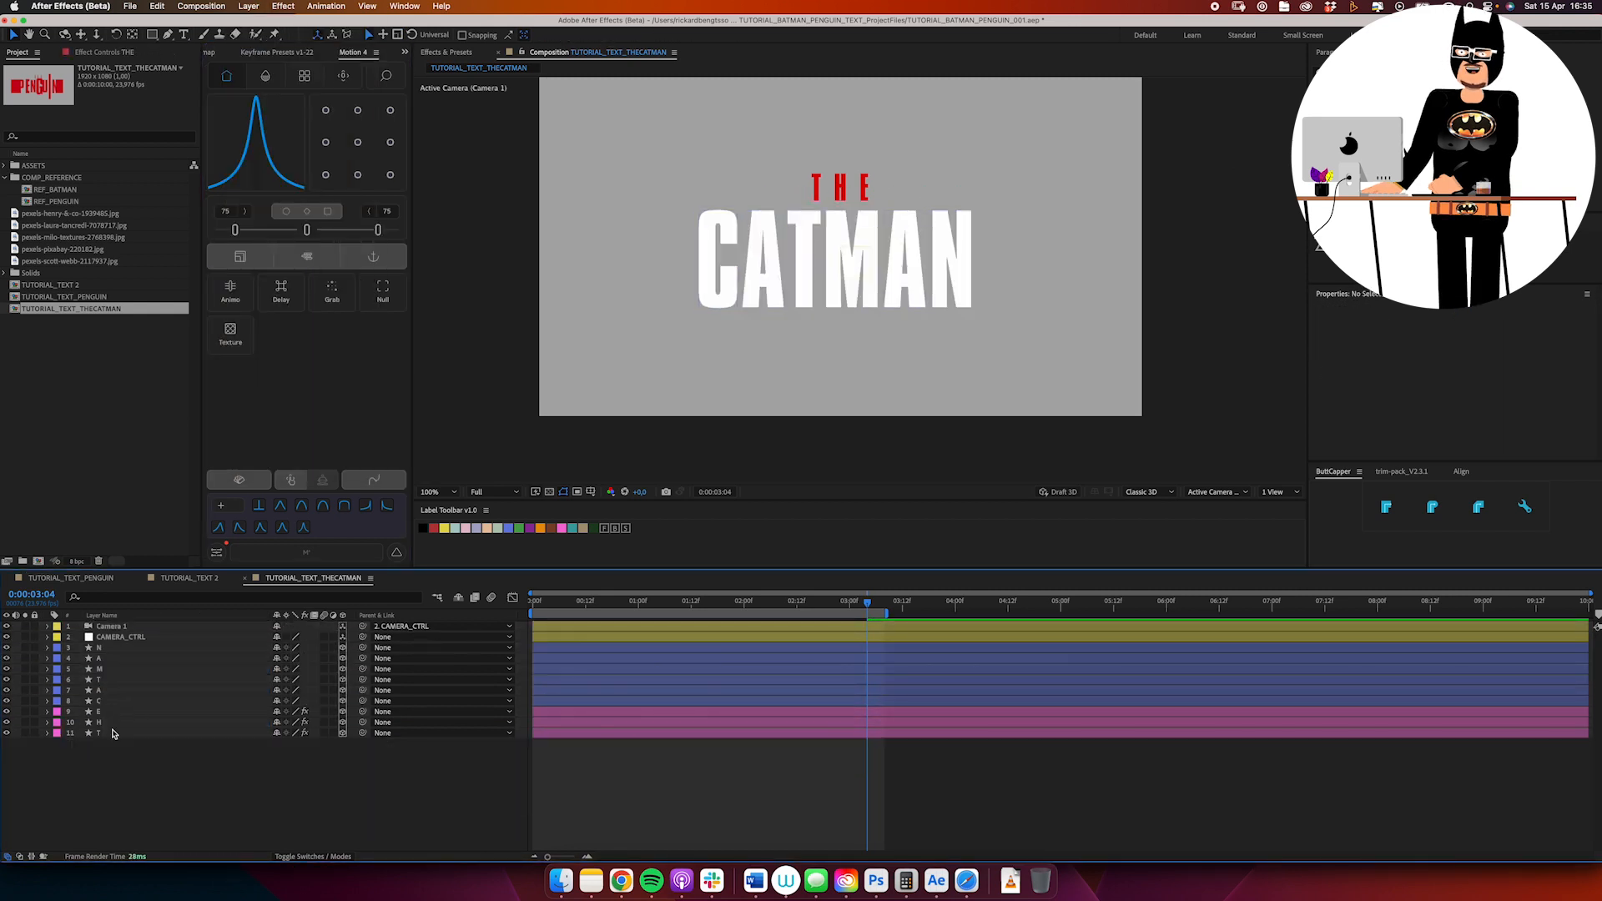
Step: Give the CATMAN letter layers the red Fill effect and strip the C and first A layers down to their own letter
{"action": "left_click", "coordinate": [116, 704], "text": "shift"}
{"action": "left_click", "coordinate": [47, 701]}
{"action": "key", "text": "Delete"}
{"action": "left_click", "coordinate": [47, 690]}
{"action": "left_click", "coordinate": [80, 733]}
{"action": "left_click", "coordinate": [80, 765], "text": "shift"}
{"action": "key", "text": "Delete"}
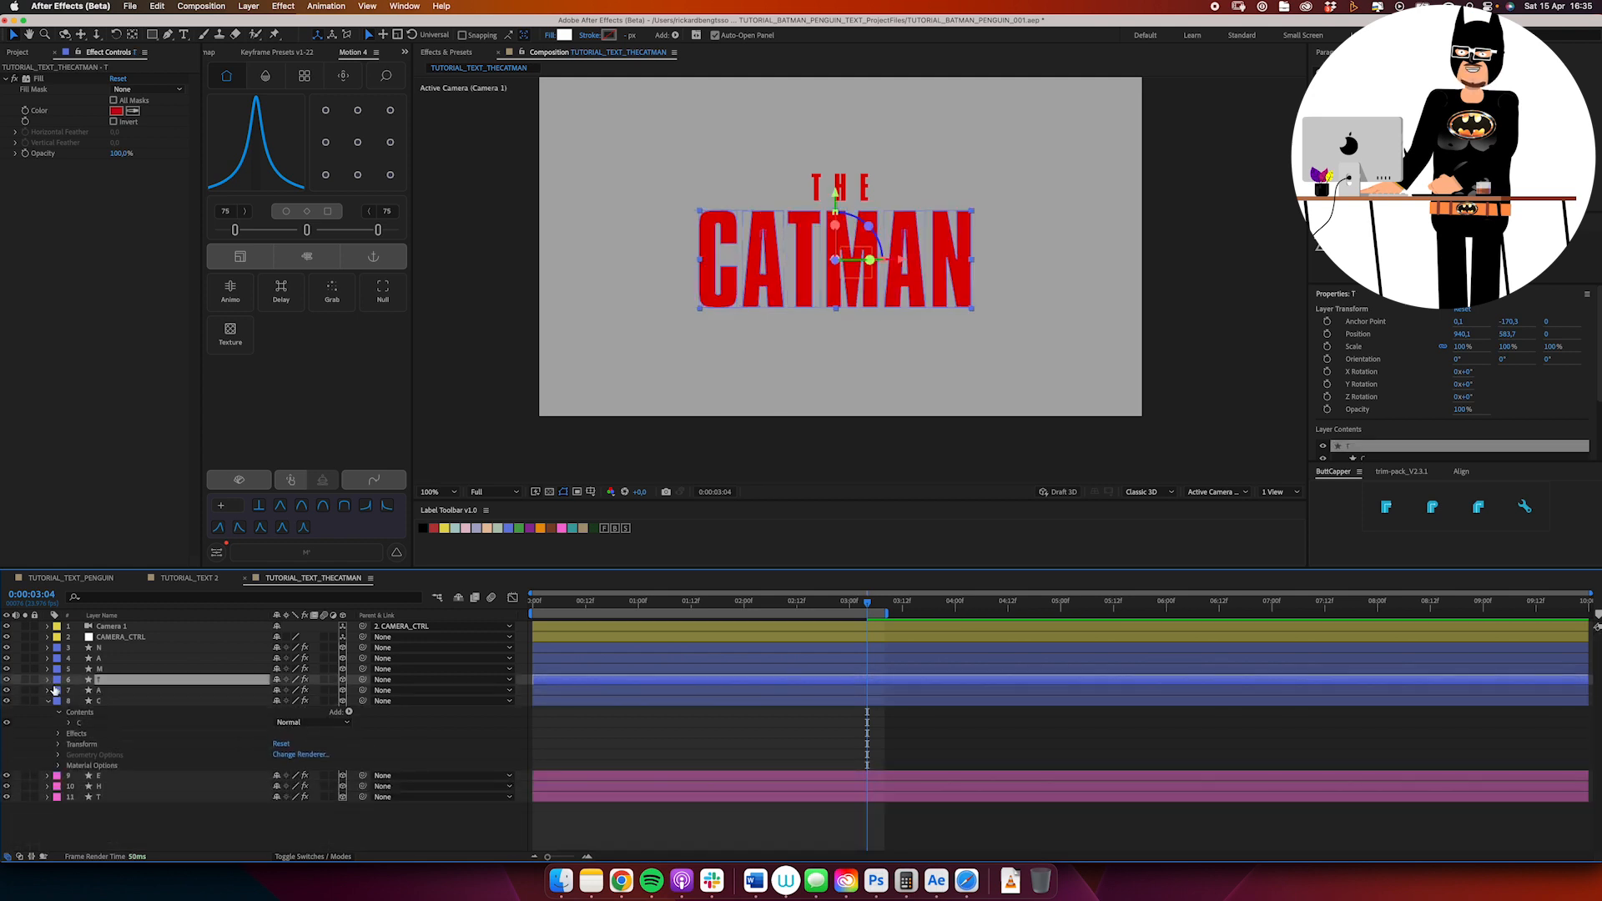
Step: Delete the extra letter groups from the T and M layers so each contains only its own letter
{"action": "left_click", "coordinate": [48, 679]}
{"action": "key", "text": "Delete"}
{"action": "left_click", "coordinate": [81, 713]}
{"action": "left_click", "coordinate": [80, 734], "text": "shift"}
{"action": "key", "text": "Delete"}
{"action": "left_click", "coordinate": [68, 670]}
{"action": "left_click", "coordinate": [47, 669]}
{"action": "left_click", "coordinate": [80, 691]}
{"action": "left_click", "coordinate": [80, 712], "text": "shift"}
{"action": "key", "text": "Delete"}
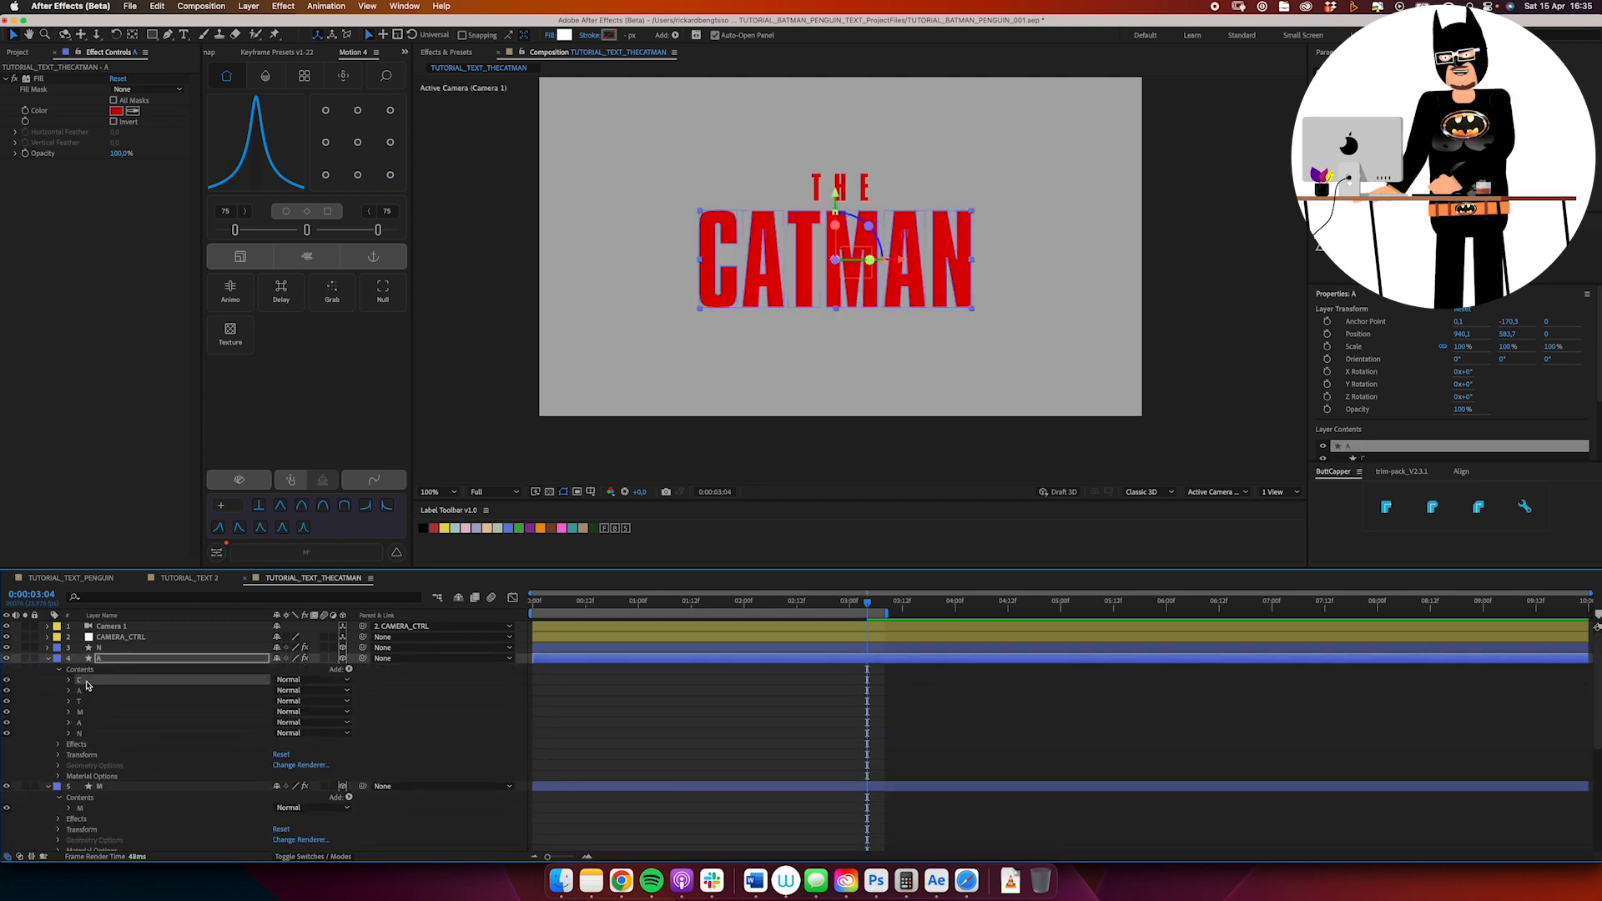
Step: Strip the second A and N layers down to their own letter and centre the anchor points of the letters
{"action": "left_click", "coordinate": [47, 647]}
{"action": "left_click", "coordinate": [84, 713], "text": "shift"}
{"action": "key", "text": "Delete"}
{"action": "left_click", "coordinate": [358, 142]}
Step: Keyframe the M's position from a Z value of -500 at the first frame to its resting place at 1:21
{"action": "left_click", "coordinate": [731, 602]}
{"action": "left_click", "coordinate": [102, 669]}
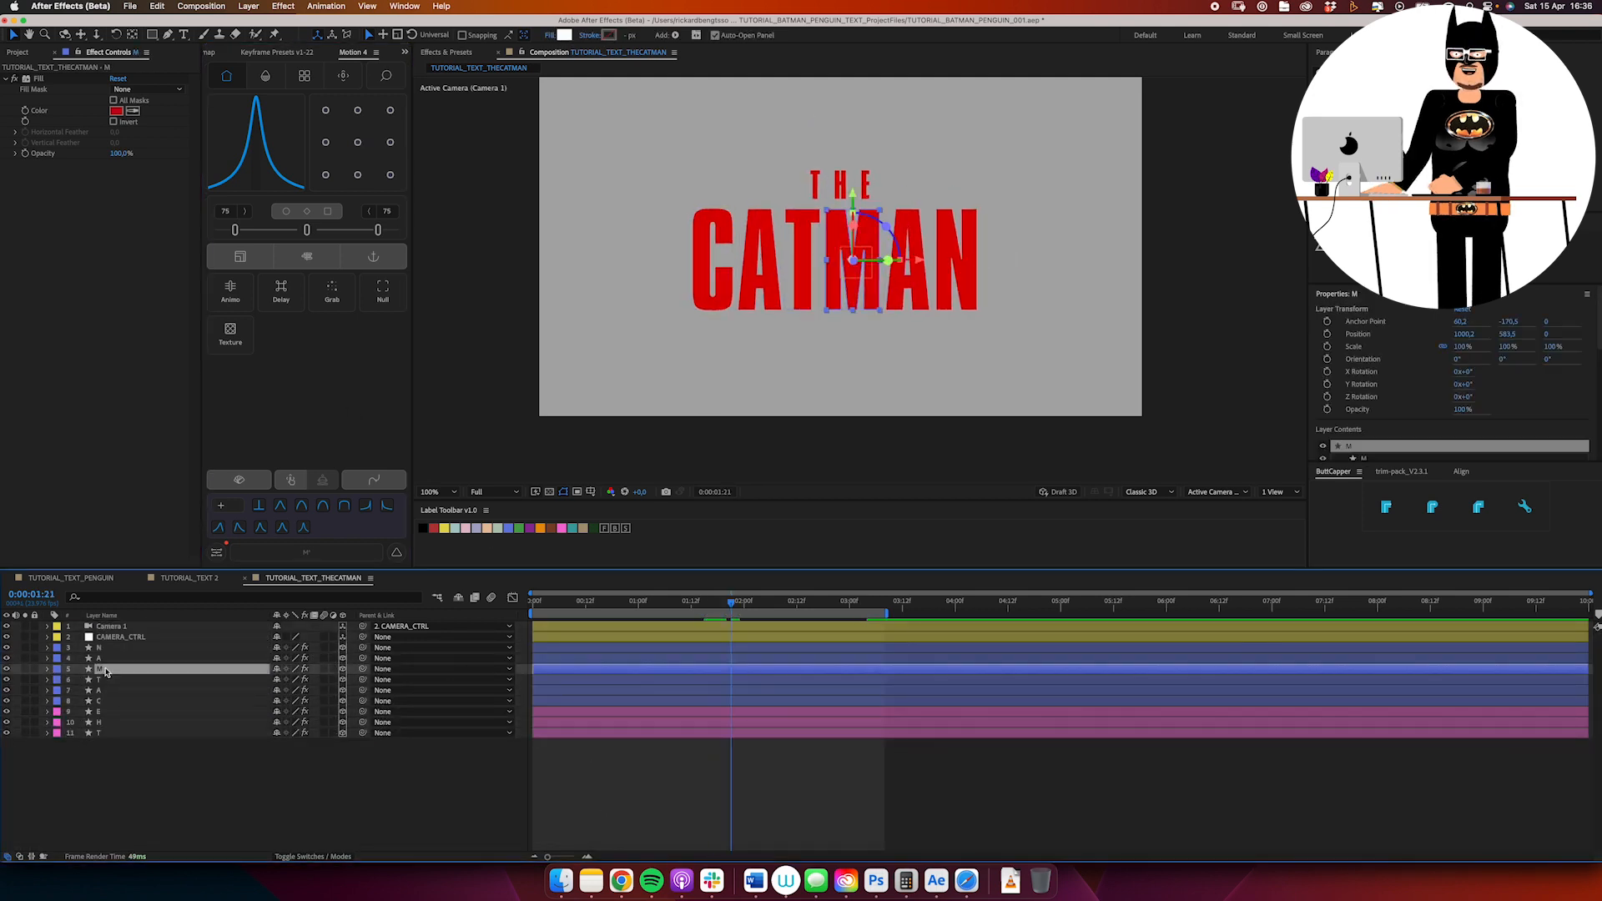
{"action": "key", "text": "p"}
{"action": "left_click_drag", "start_coordinate": [323, 680], "coordinate": [30, 706]}
Step: Set the starting Z positions of the N to -200 and the C to -300, and ease the ending position keyframes
{"action": "left_click", "coordinate": [100, 648]}
{"action": "key", "text": "p"}
{"action": "left_click", "coordinate": [111, 722]}
{"action": "left_click", "coordinate": [326, 734]}
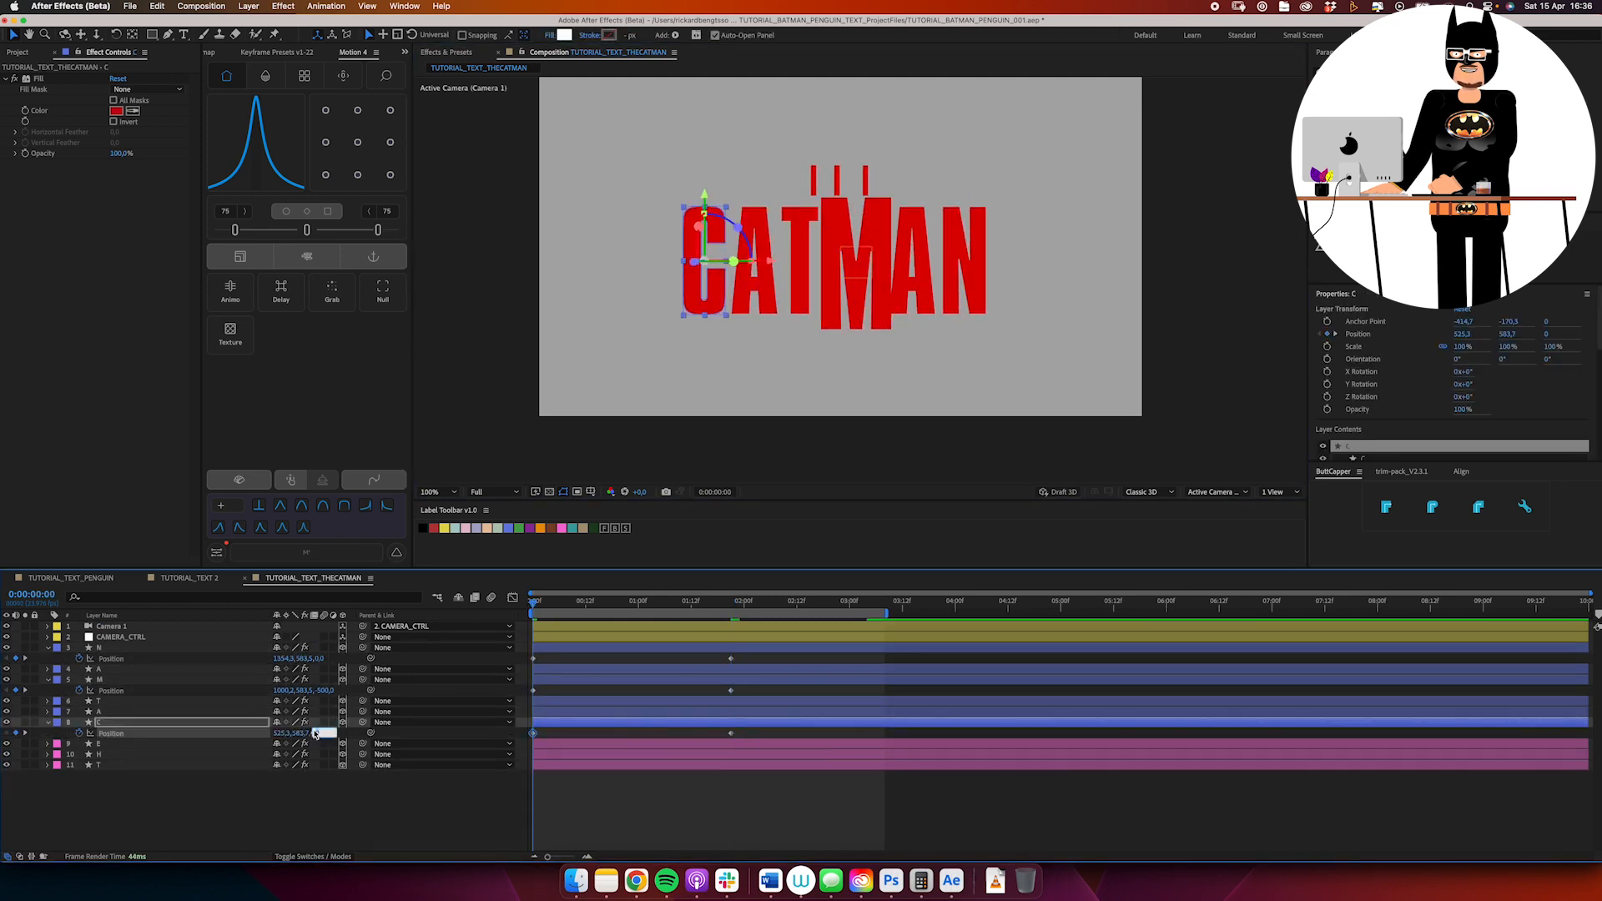
{"action": "type", "text": "-300"}
{"action": "key", "text": "Return"}
{"action": "left_click_drag", "start_coordinate": [716, 655], "coordinate": [757, 739]}
{"action": "key", "text": "F9"}
Step: Keyframe the C's path at the first frame and move that keyframe to 1:21 to hold the original letter shape
{"action": "left_click", "coordinate": [117, 712]}
{"action": "left_click", "coordinate": [111, 723]}
{"action": "left_click", "coordinate": [81, 739]}
{"action": "left_click", "coordinate": [100, 750]}
{"action": "left_click_drag", "start_coordinate": [533, 749], "coordinate": [731, 749]}
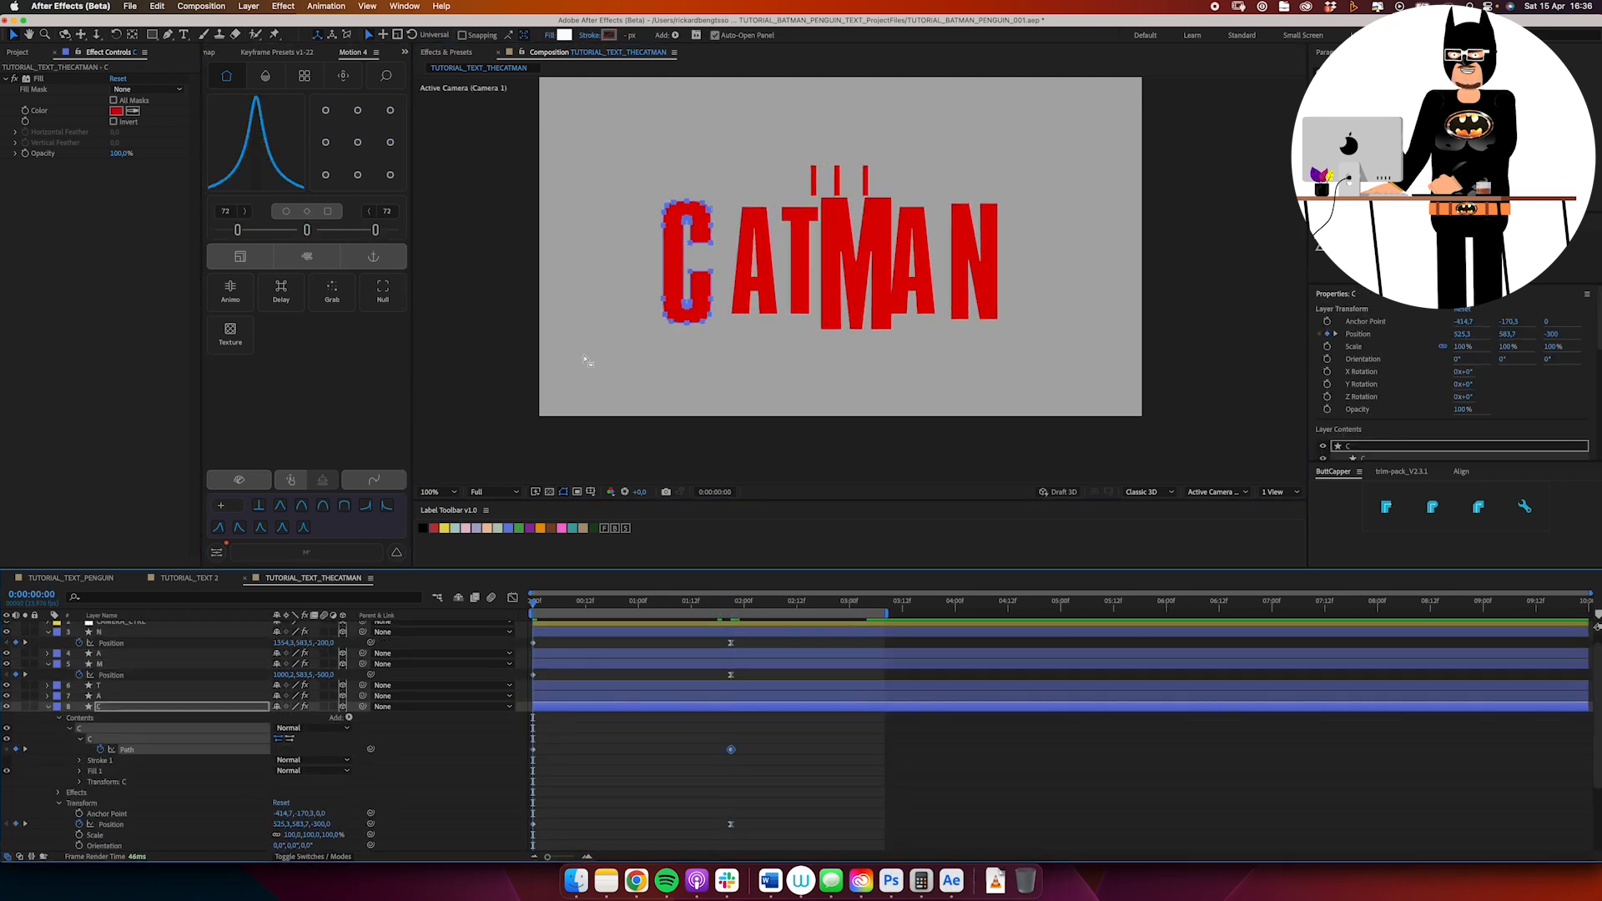
Step: Stretch the C's left side outward at the first frame and ease its path keyframes
{"action": "scroll", "coordinate": [587, 356], "scroll_direction": "up", "scroll_amount": 1}
{"action": "left_click_drag", "start_coordinate": [900, 409], "coordinate": [829, 422]}
{"action": "left_click", "coordinate": [127, 749]}
{"action": "left_click_drag", "start_coordinate": [307, 229], "coordinate": [322, 230]}
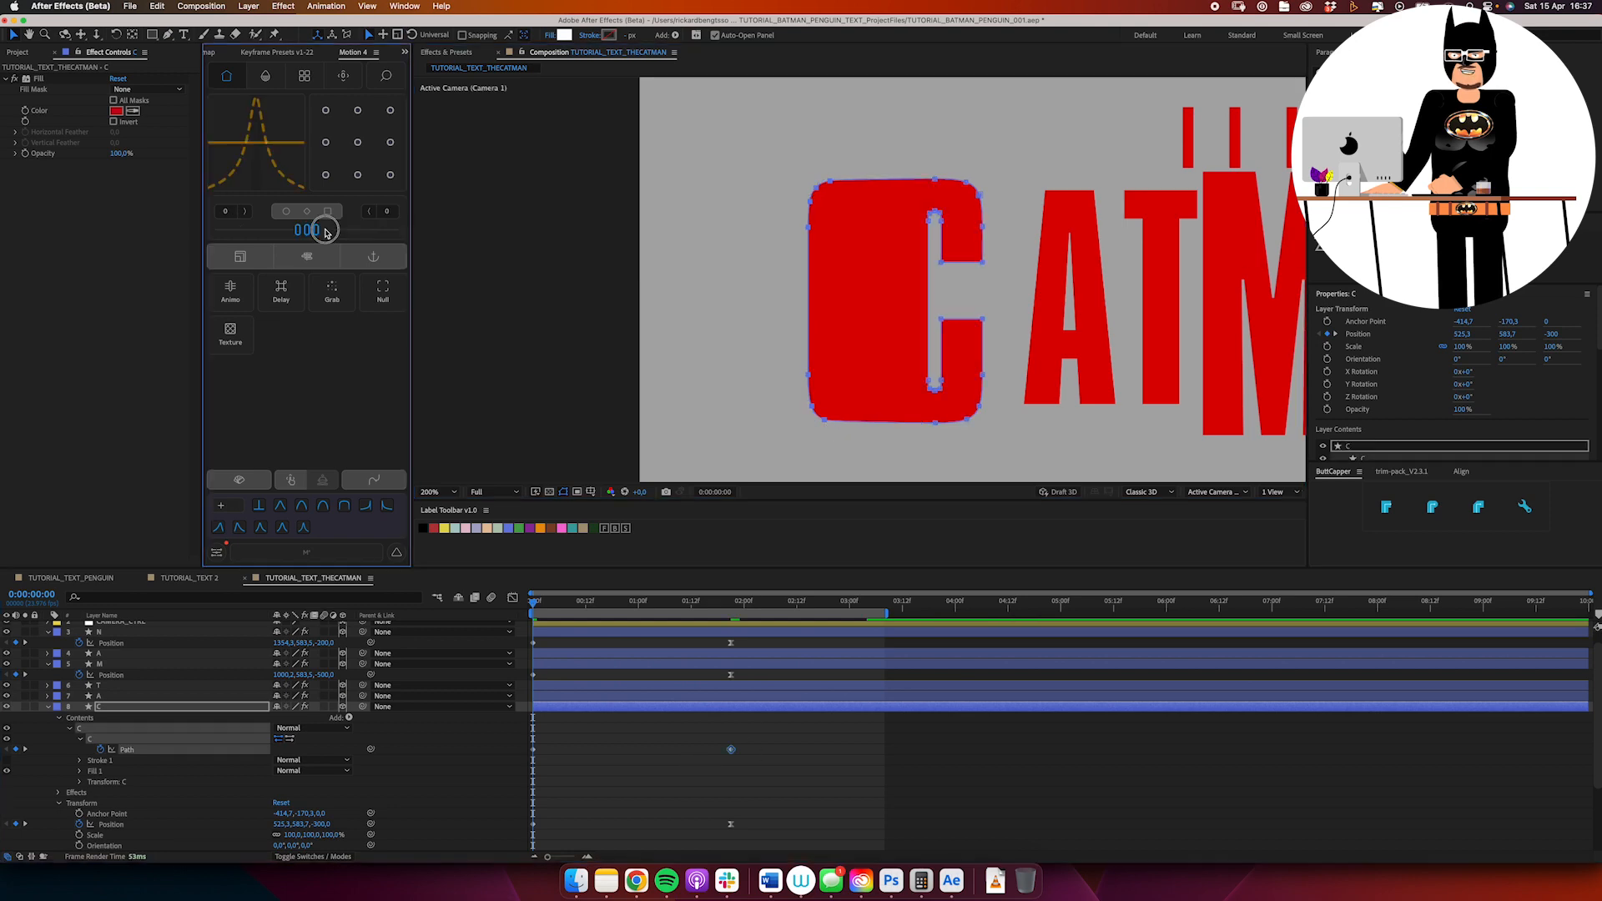
Step: Keyframe the N's path and move the keyframe to just before 2:12 to hold the original letter shape
{"action": "left_click_drag", "start_coordinate": [1085, 284], "coordinate": [611, 284]}
{"action": "key", "text": "super+a"}
{"action": "key", "text": "u"}
{"action": "left_click", "coordinate": [99, 648]}
{"action": "left_click", "coordinate": [101, 690]}
{"action": "left_click_drag", "start_coordinate": [533, 691], "coordinate": [791, 691]}
Step: Stretch the N's right side outward into a wide block at the first frame and ease the path keyframes
{"action": "left_click_drag", "start_coordinate": [1130, 142], "coordinate": [1060, 451]}
{"action": "left_click_drag", "start_coordinate": [1080, 351], "coordinate": [1216, 350]}
{"action": "left_click", "coordinate": [132, 690]}
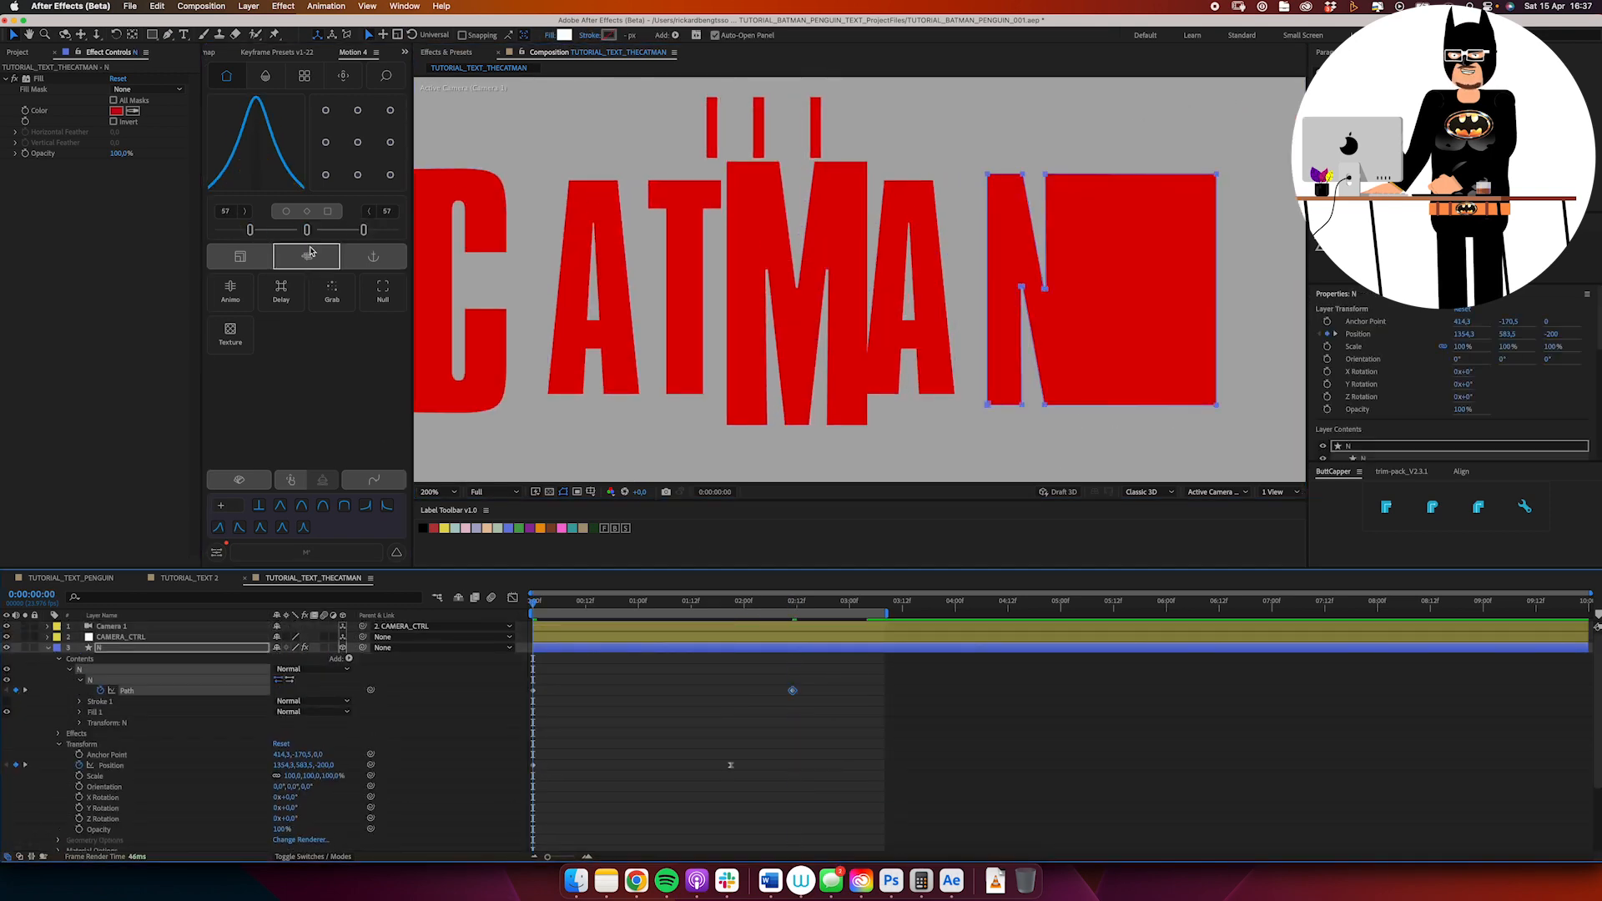
{"action": "left_click_drag", "start_coordinate": [307, 230], "coordinate": [321, 229]}
Step: Keyframe the outer path of the first A, with its original shape held shortly after 2:12
{"action": "key", "text": "u"}
{"action": "left_click", "coordinate": [99, 690]}
{"action": "left_click", "coordinate": [47, 690]}
{"action": "left_click", "coordinate": [69, 712]}
{"action": "left_click_drag", "start_coordinate": [533, 604], "coordinate": [806, 608]}
{"action": "left_click", "coordinate": [100, 734]}
{"action": "scroll", "coordinate": [661, 225], "scroll_direction": "up", "scroll_amount": 2}
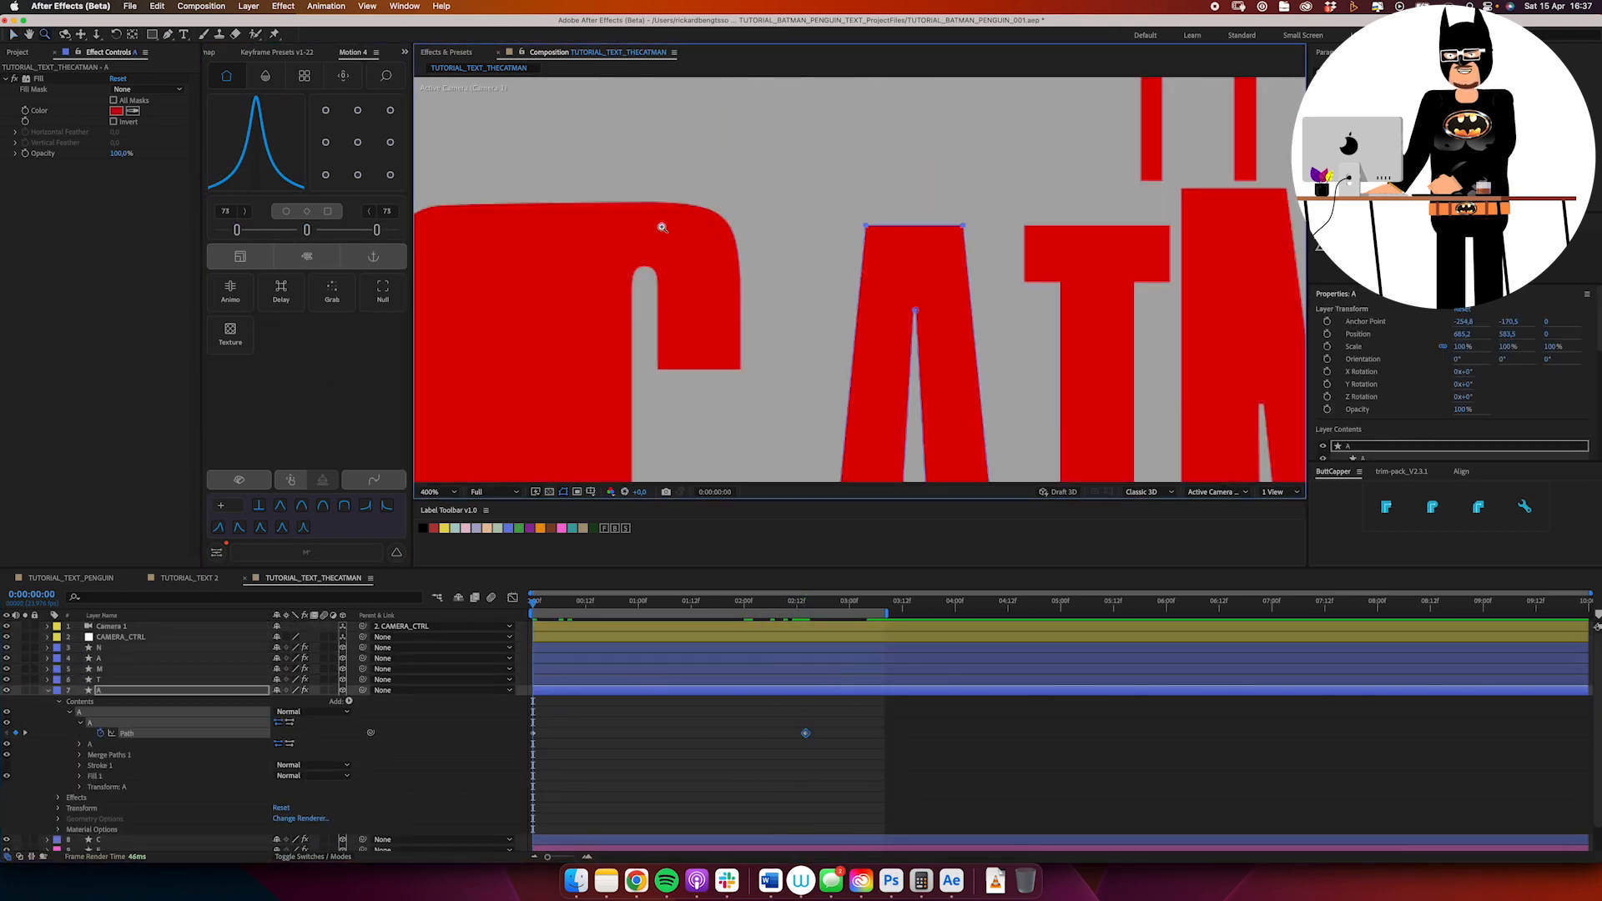
Step: Add points along the first A's top edge and pull its upper corners up into pointed cat ears
{"action": "left_click", "coordinate": [829, 297]}
{"action": "left_click", "coordinate": [998, 298]}
{"action": "key", "text": "v"}
{"action": "left_click_drag", "start_coordinate": [829, 297], "coordinate": [834, 159]}
{"action": "scroll", "coordinate": [1000, 303], "scroll_direction": "down", "scroll_amount": 2}
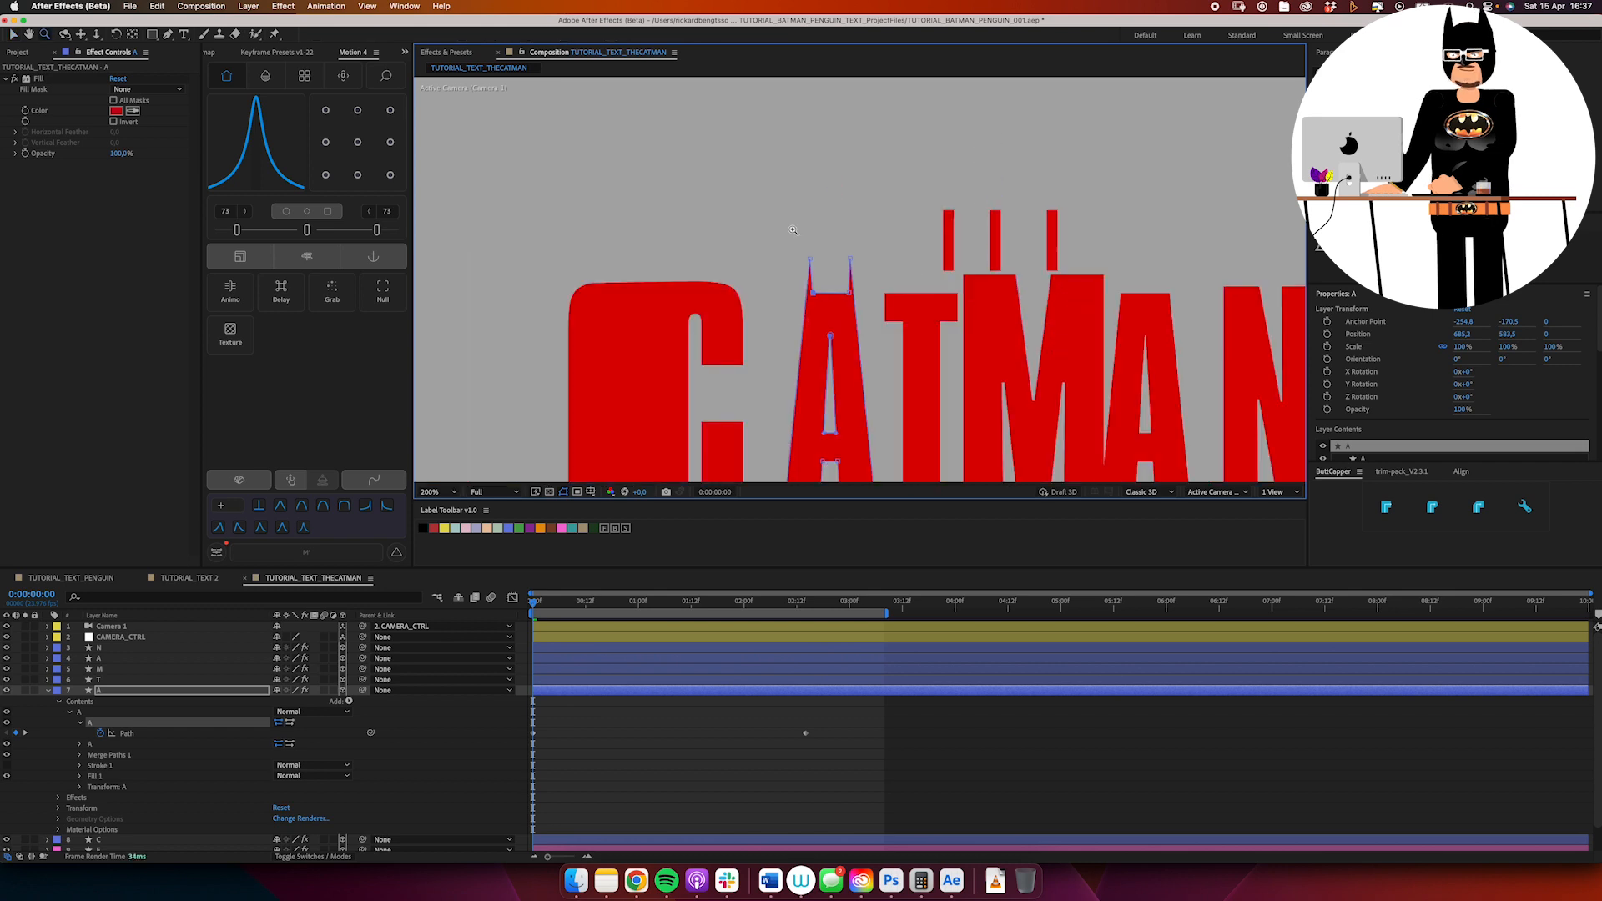
{"action": "mouse_move", "coordinate": [534, 602]}
{"action": "left_mouse_down"}
{"action": "mouse_move", "coordinate": [751, 602]}
{"action": "mouse_move", "coordinate": [544, 603]}
{"action": "left_mouse_up"}
Step: Keyframe the first A's position from the first frame to an eased resting place at 2:23
{"action": "left_click", "coordinate": [98, 690]}
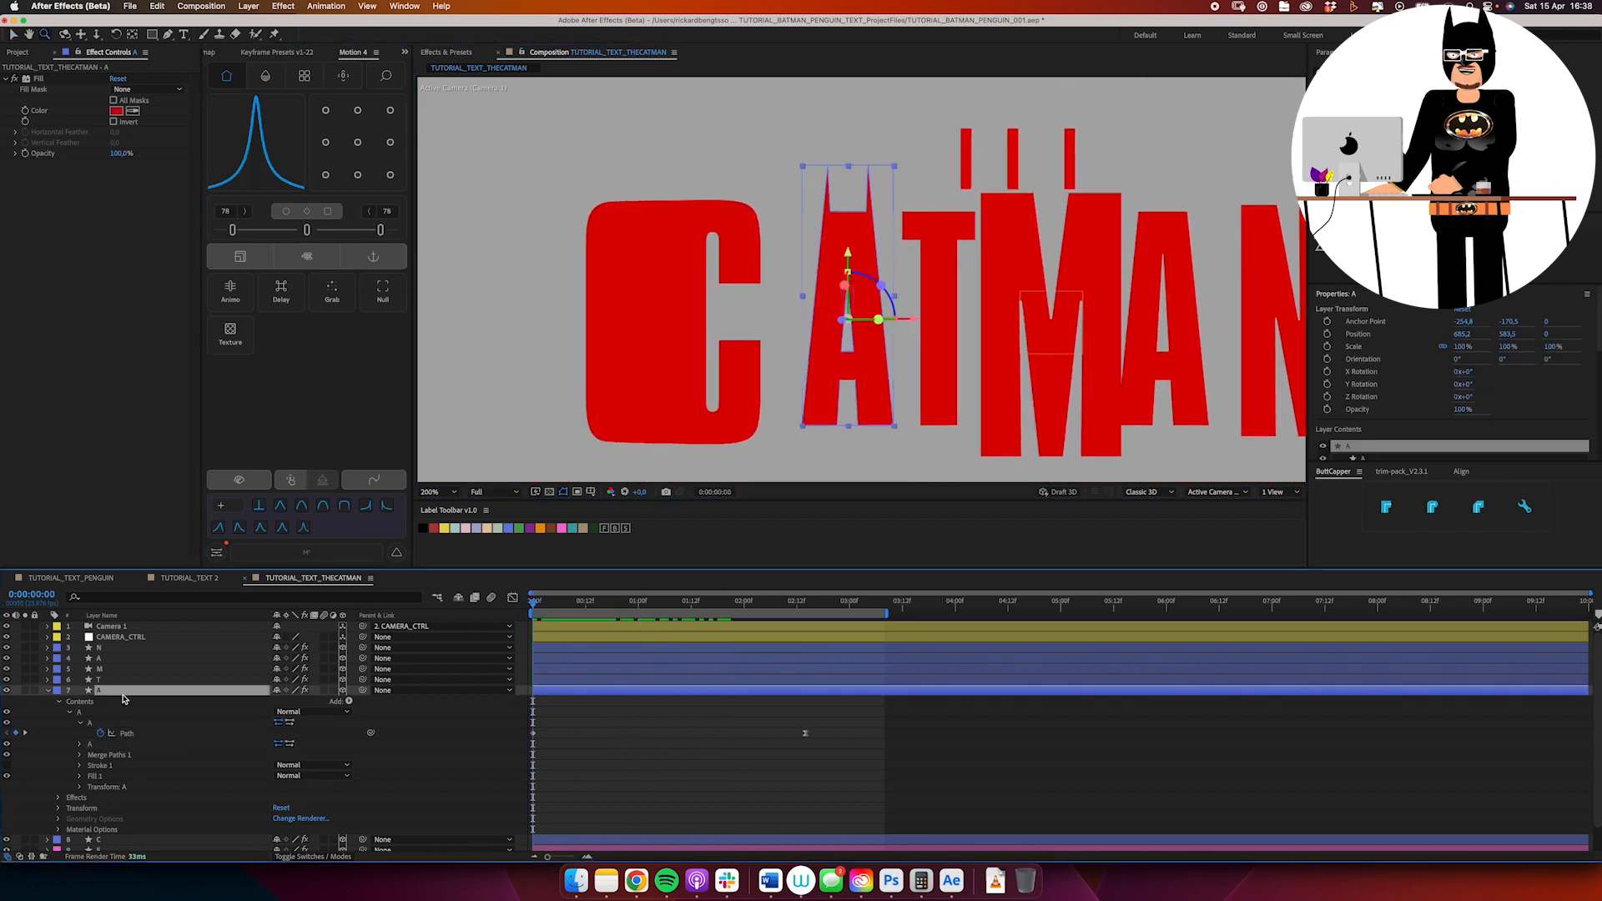
{"action": "key", "text": "p"}
{"action": "key", "text": "shift+Left"}
{"action": "key", "text": "slash"}
{"action": "left_click_drag", "start_coordinate": [541, 603], "coordinate": [736, 603]}
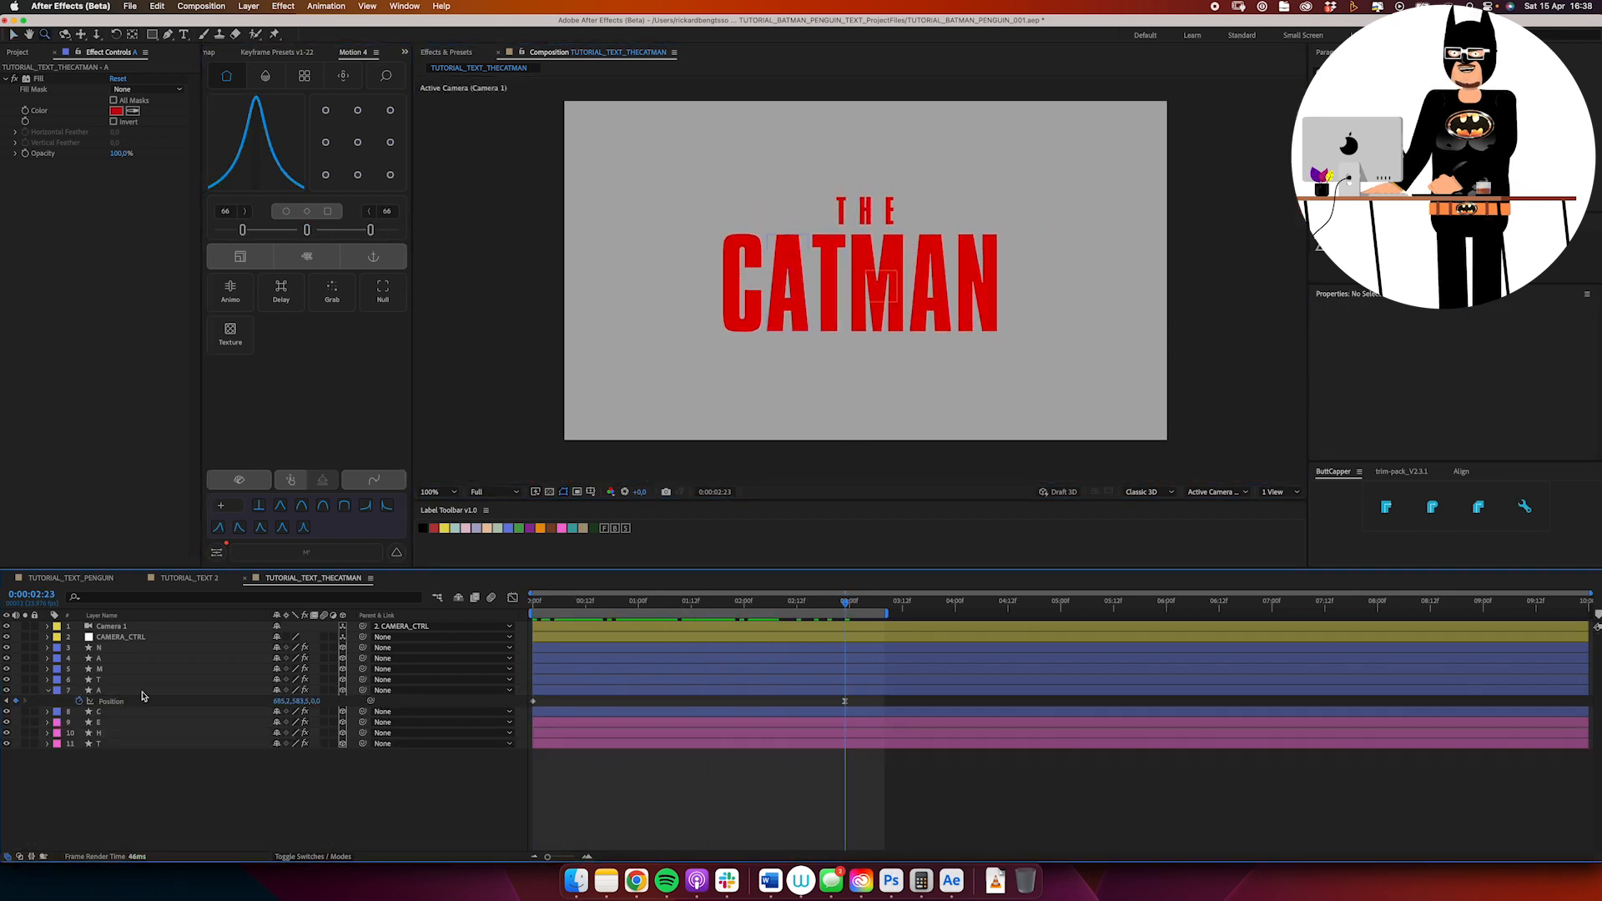
Step: Reveal the second A layer's position and select the TUTORIAL_TEXT_PENGUIN composition among the project items
{"action": "left_click", "coordinate": [101, 658]}
{"action": "key", "text": "p"}
{"action": "key", "text": "F2"}
{"action": "left_click", "coordinate": [17, 52]}
{"action": "left_click", "coordinate": [72, 297]}
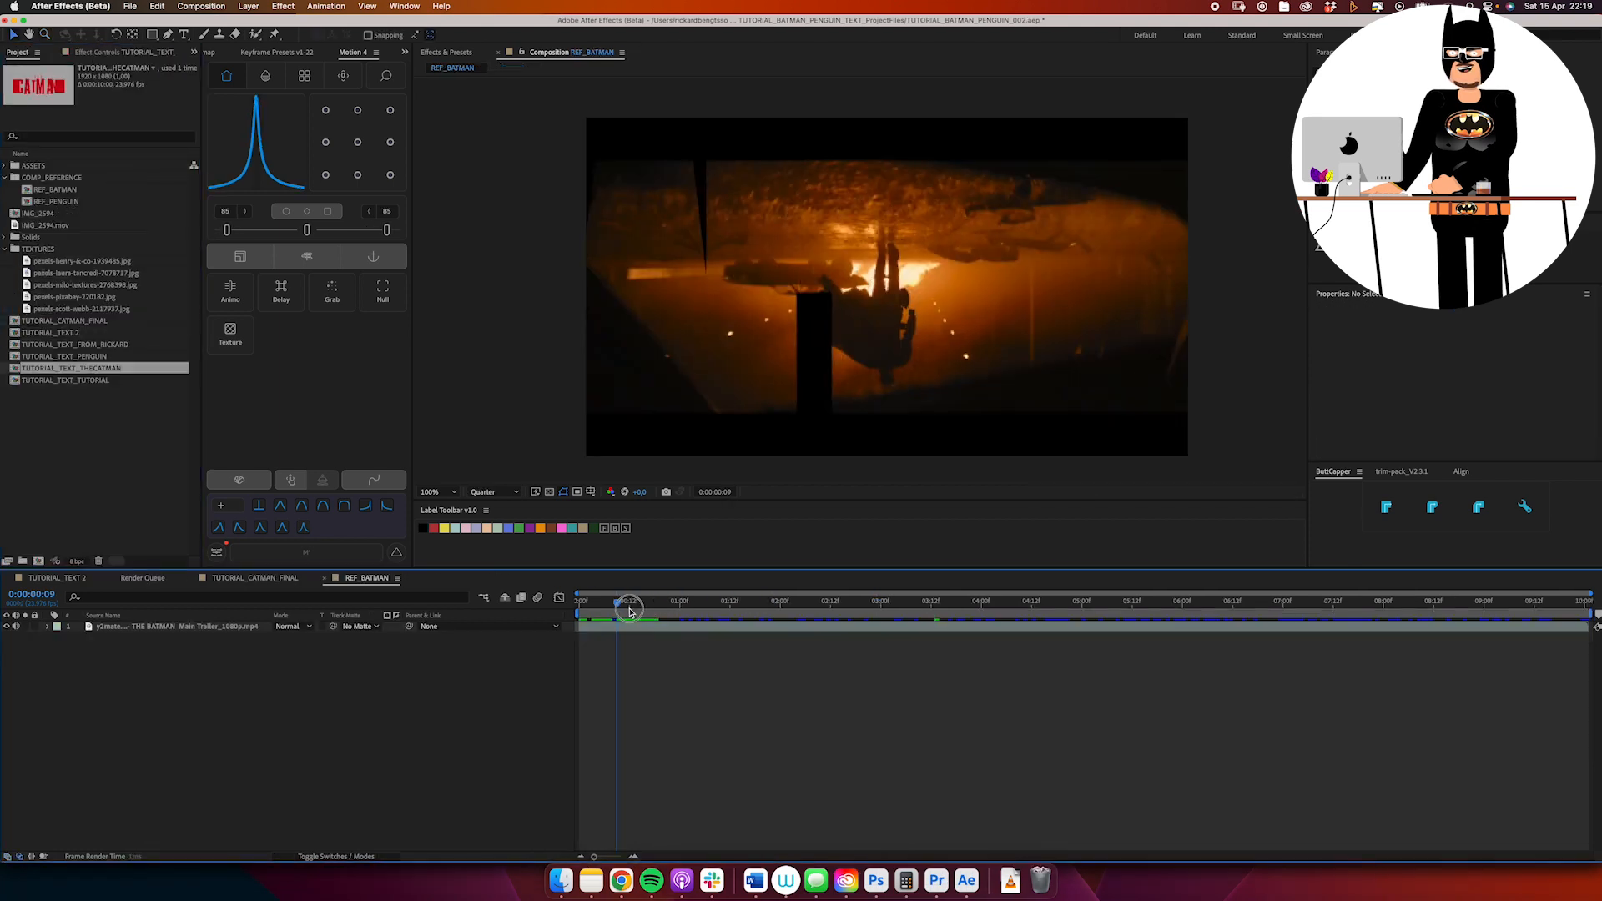
Step: Review the Batman trailer reference and the textured CATMAN title animation
{"action": "left_click_drag", "start_coordinate": [626, 620], "coordinate": [1028, 617]}
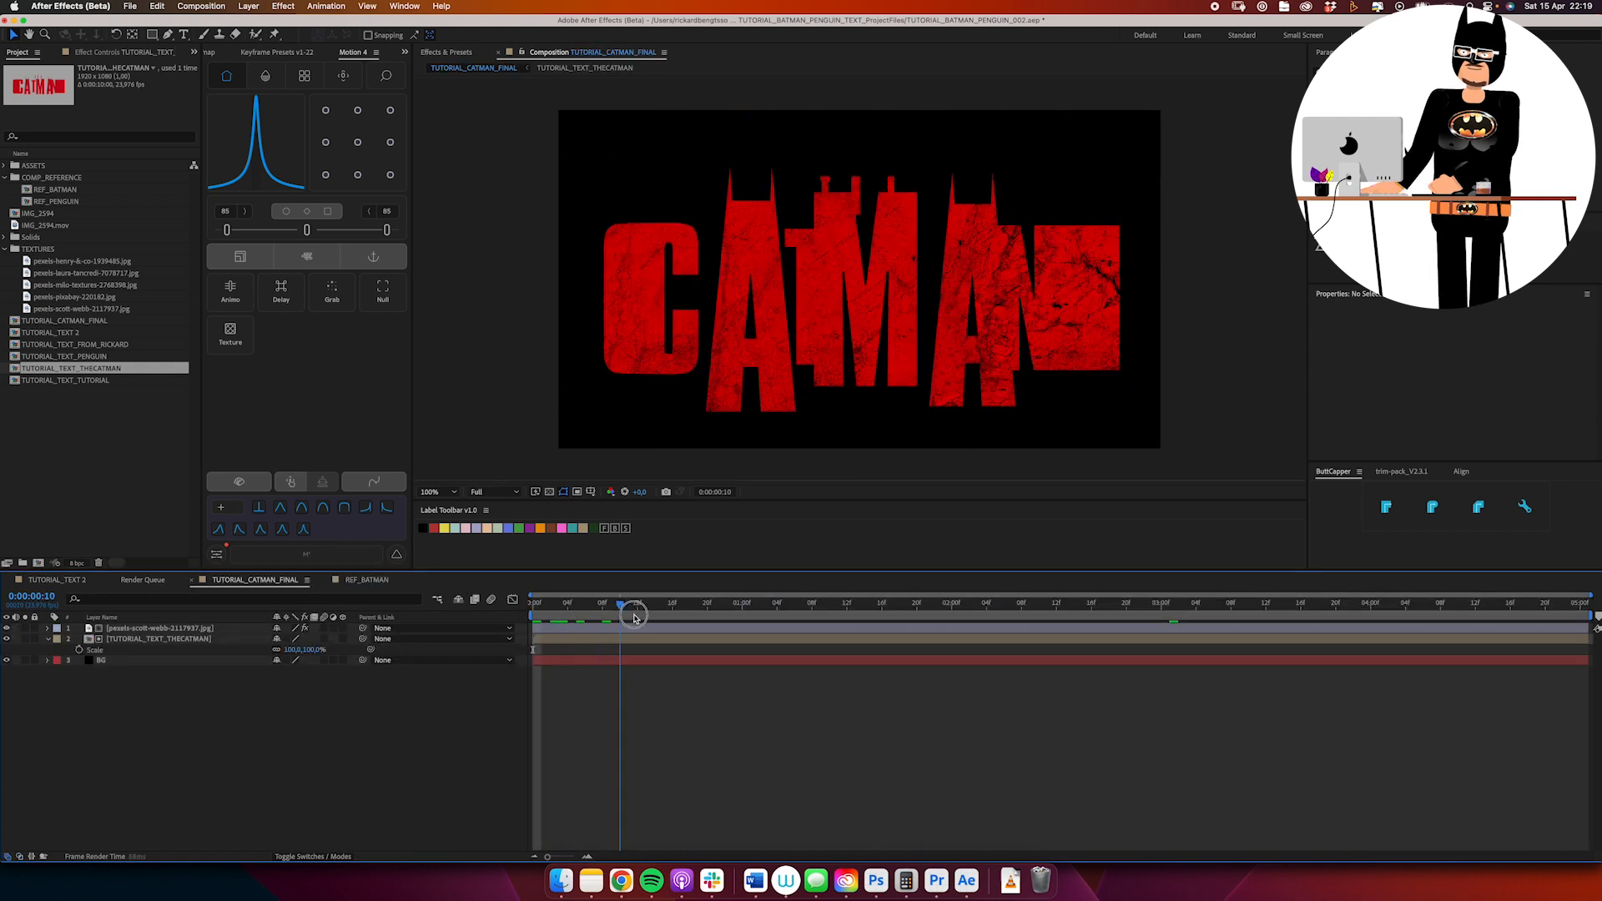
{"action": "left_click_drag", "start_coordinate": [626, 618], "coordinate": [804, 620]}
{"action": "left_click", "coordinate": [191, 638]}
{"action": "key", "text": "space"}
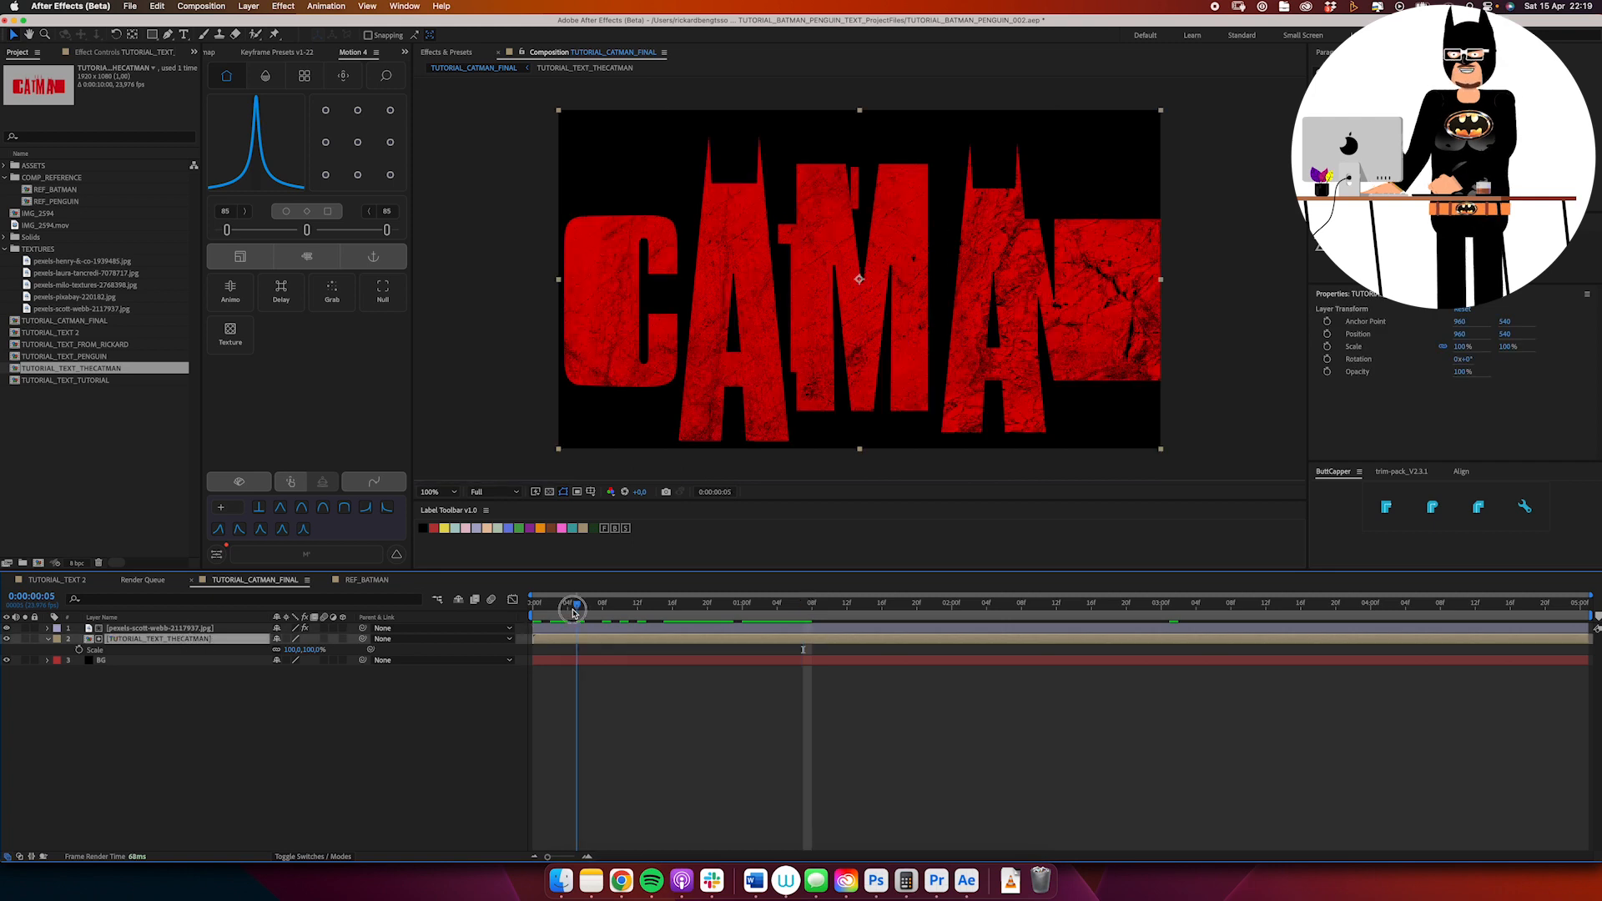
Step: Duplicate the concrete texture layer in the final Catman composition and open the cat footage composition
{"action": "left_click", "coordinate": [195, 628]}
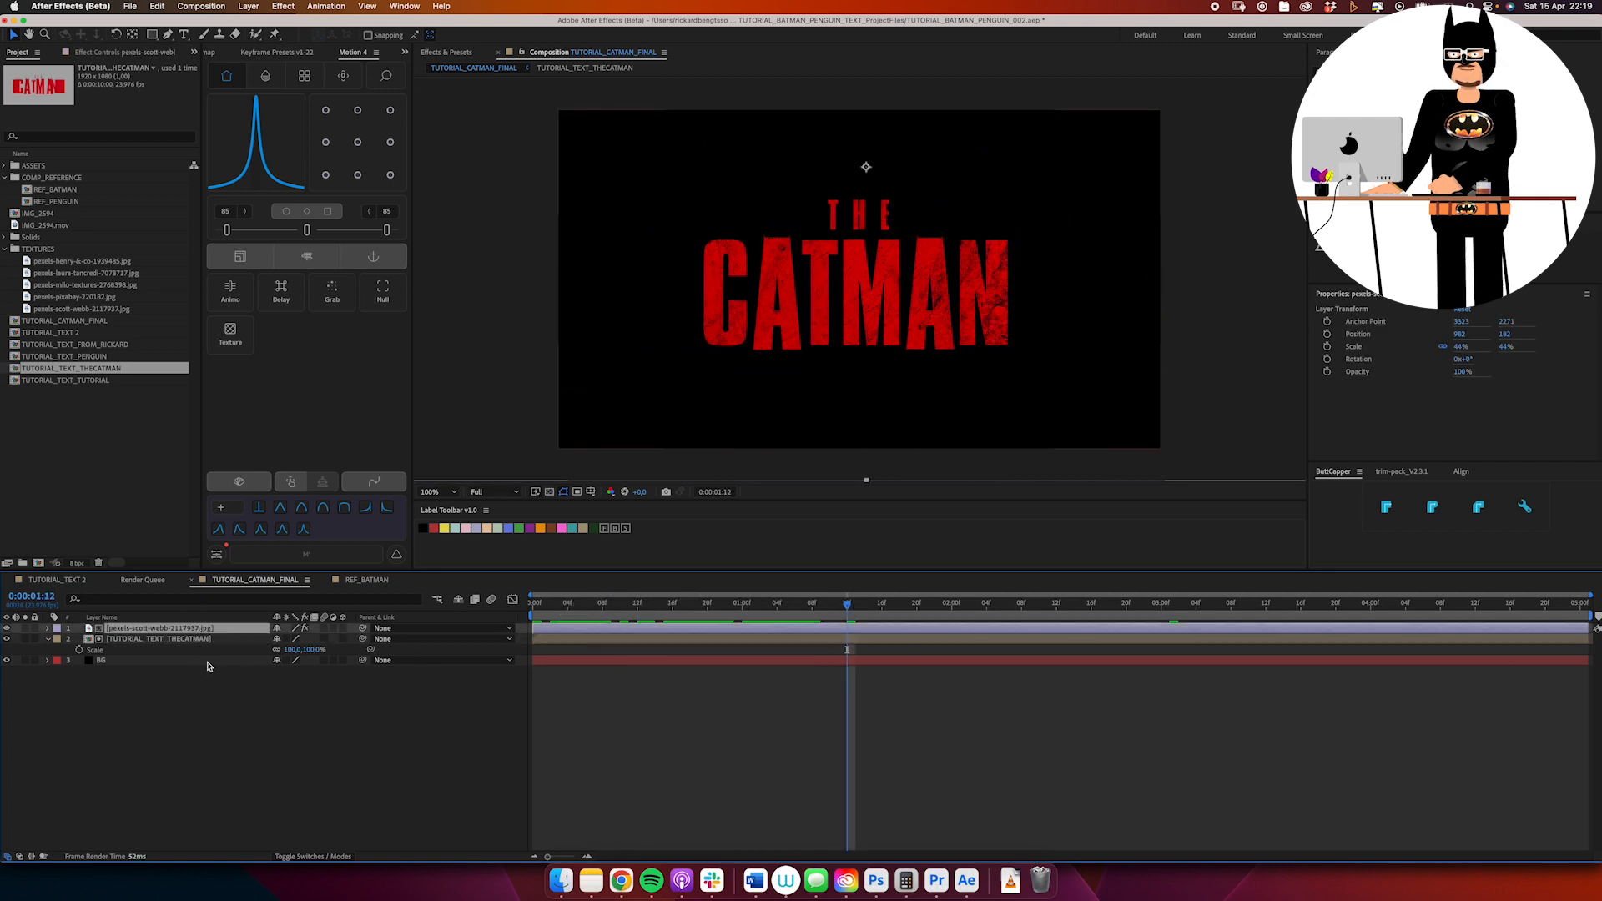
{"action": "key", "text": "super+d"}
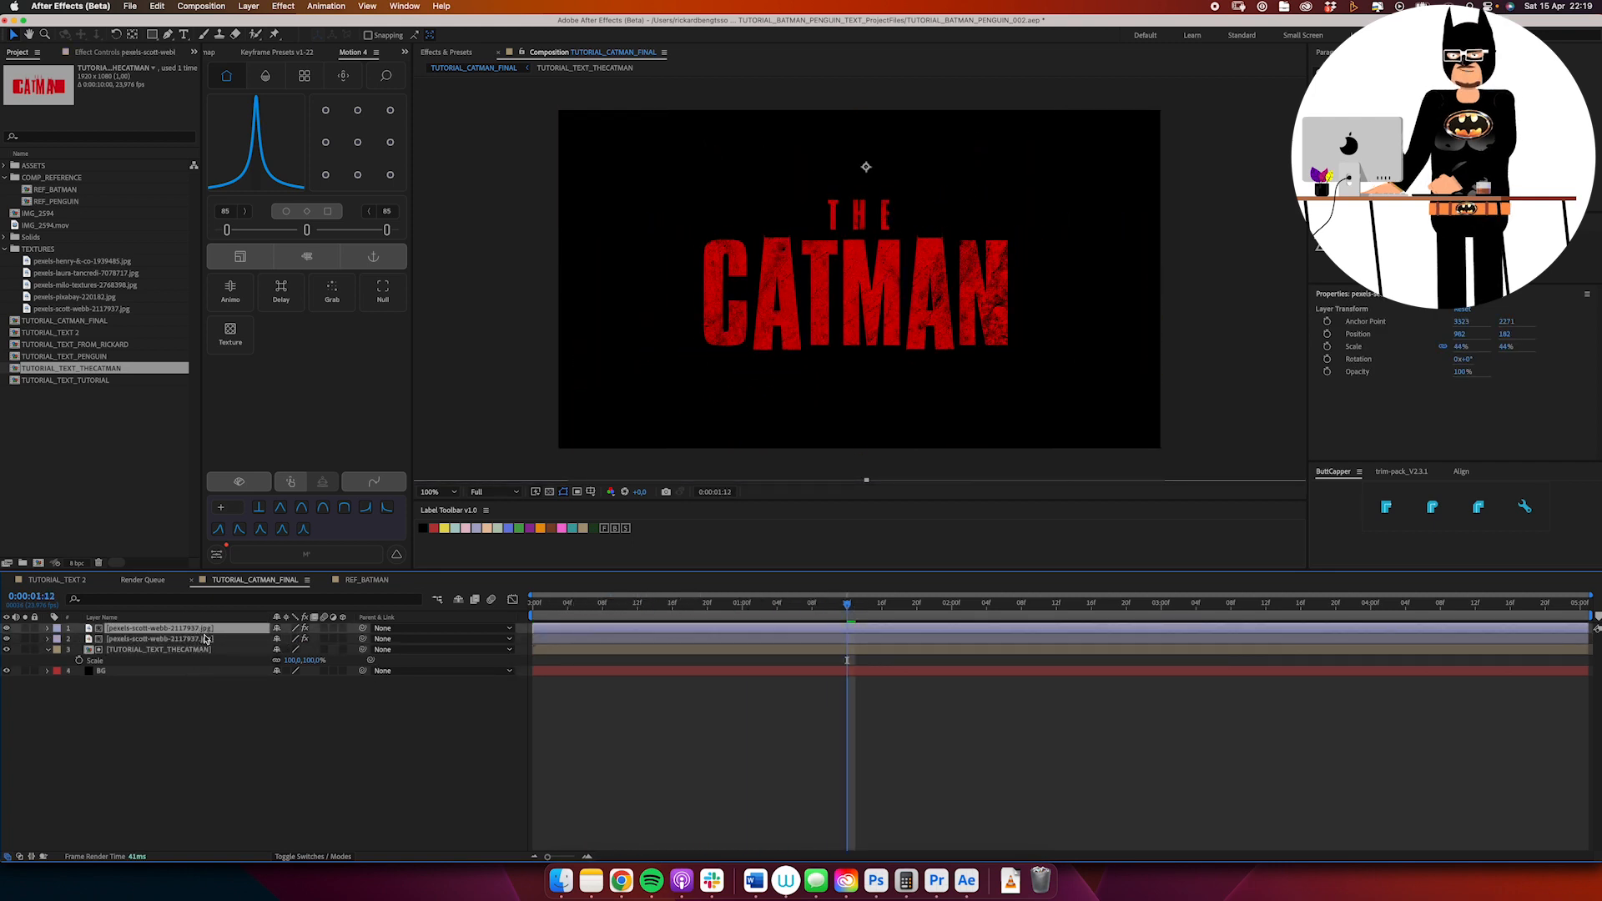
{"action": "double_click", "coordinate": [55, 214]}
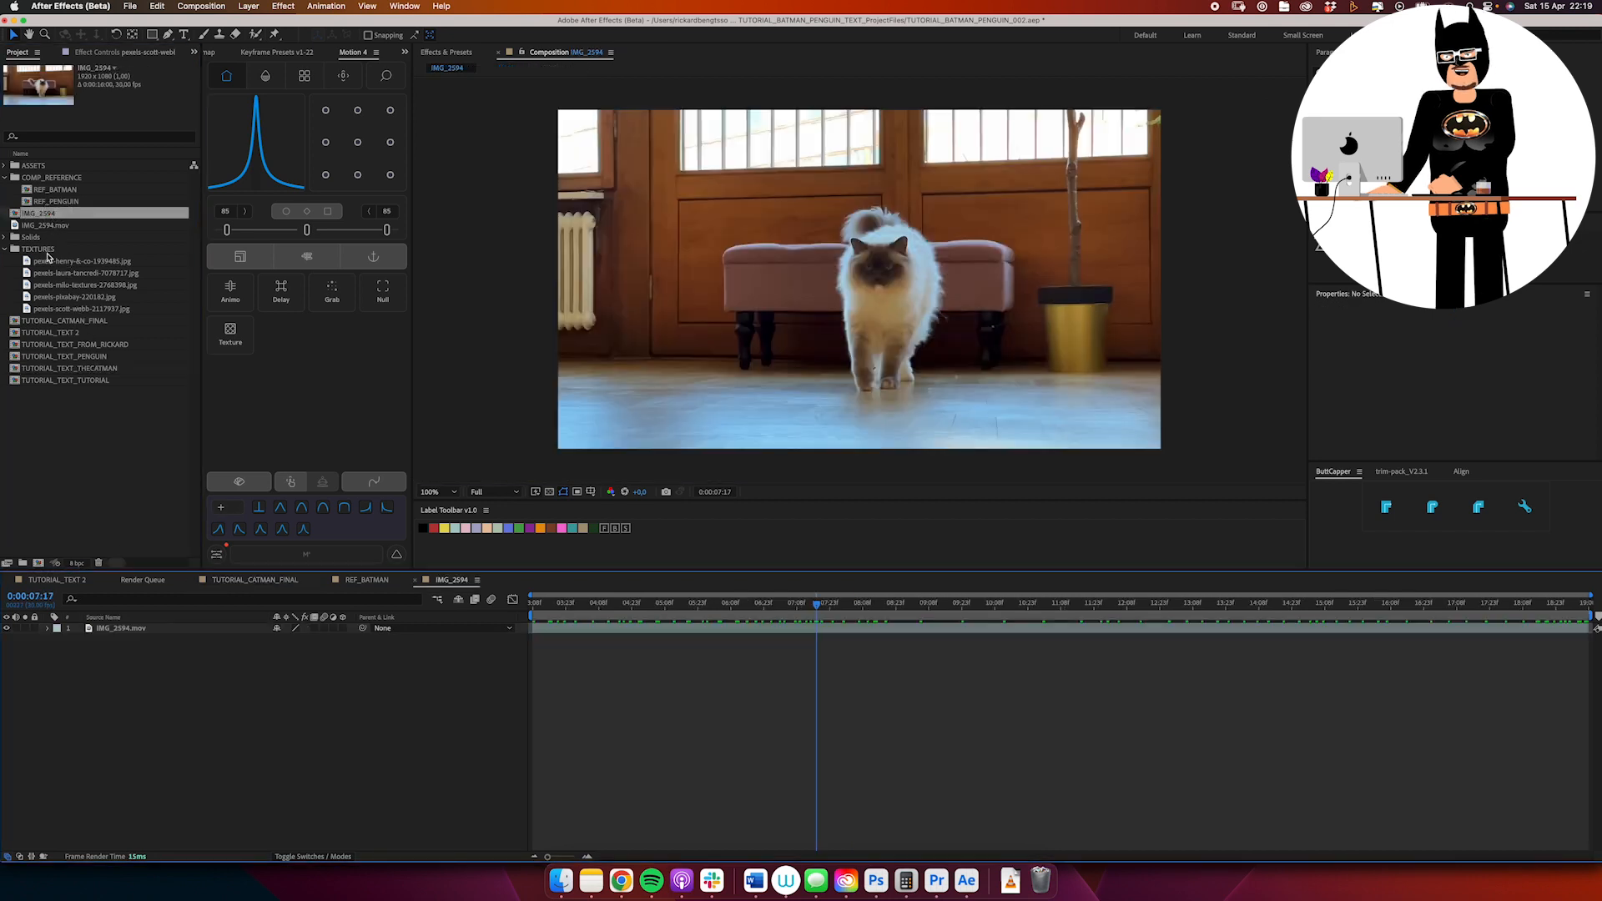
Step: Find the Curves effect and apply it to the cat footage layer
{"action": "left_click", "coordinate": [712, 628]}
{"action": "left_click", "coordinate": [447, 51]}
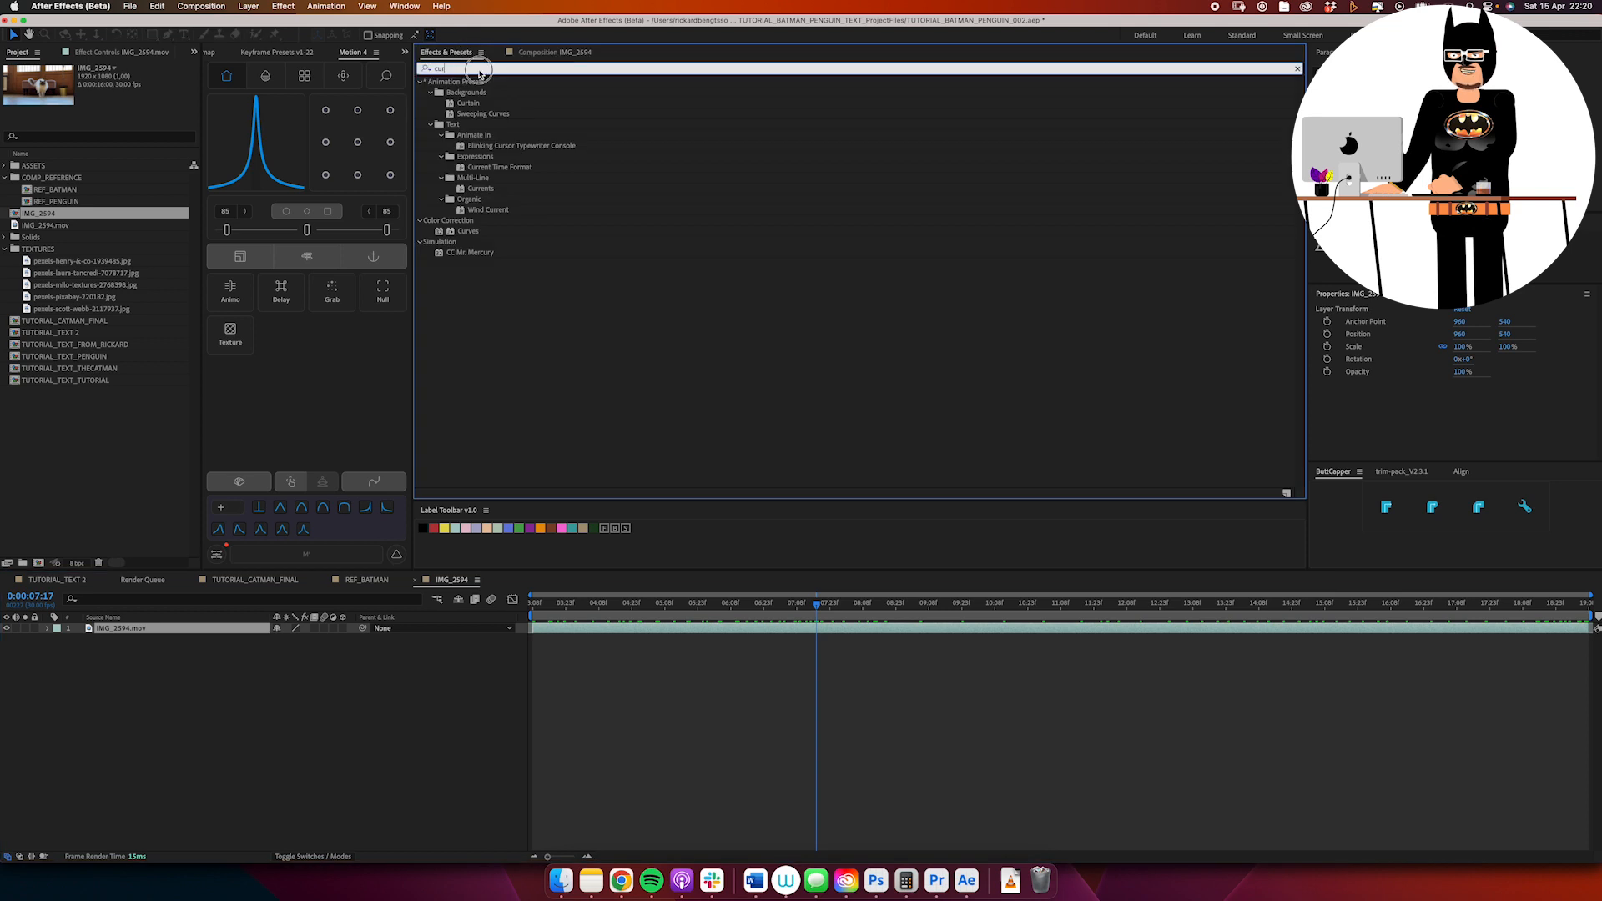
{"action": "key", "text": "BackSpace"}
{"action": "key", "text": "BackSpace"}
{"action": "key", "text": "BackSpace"}
{"action": "type", "text": "urv"}
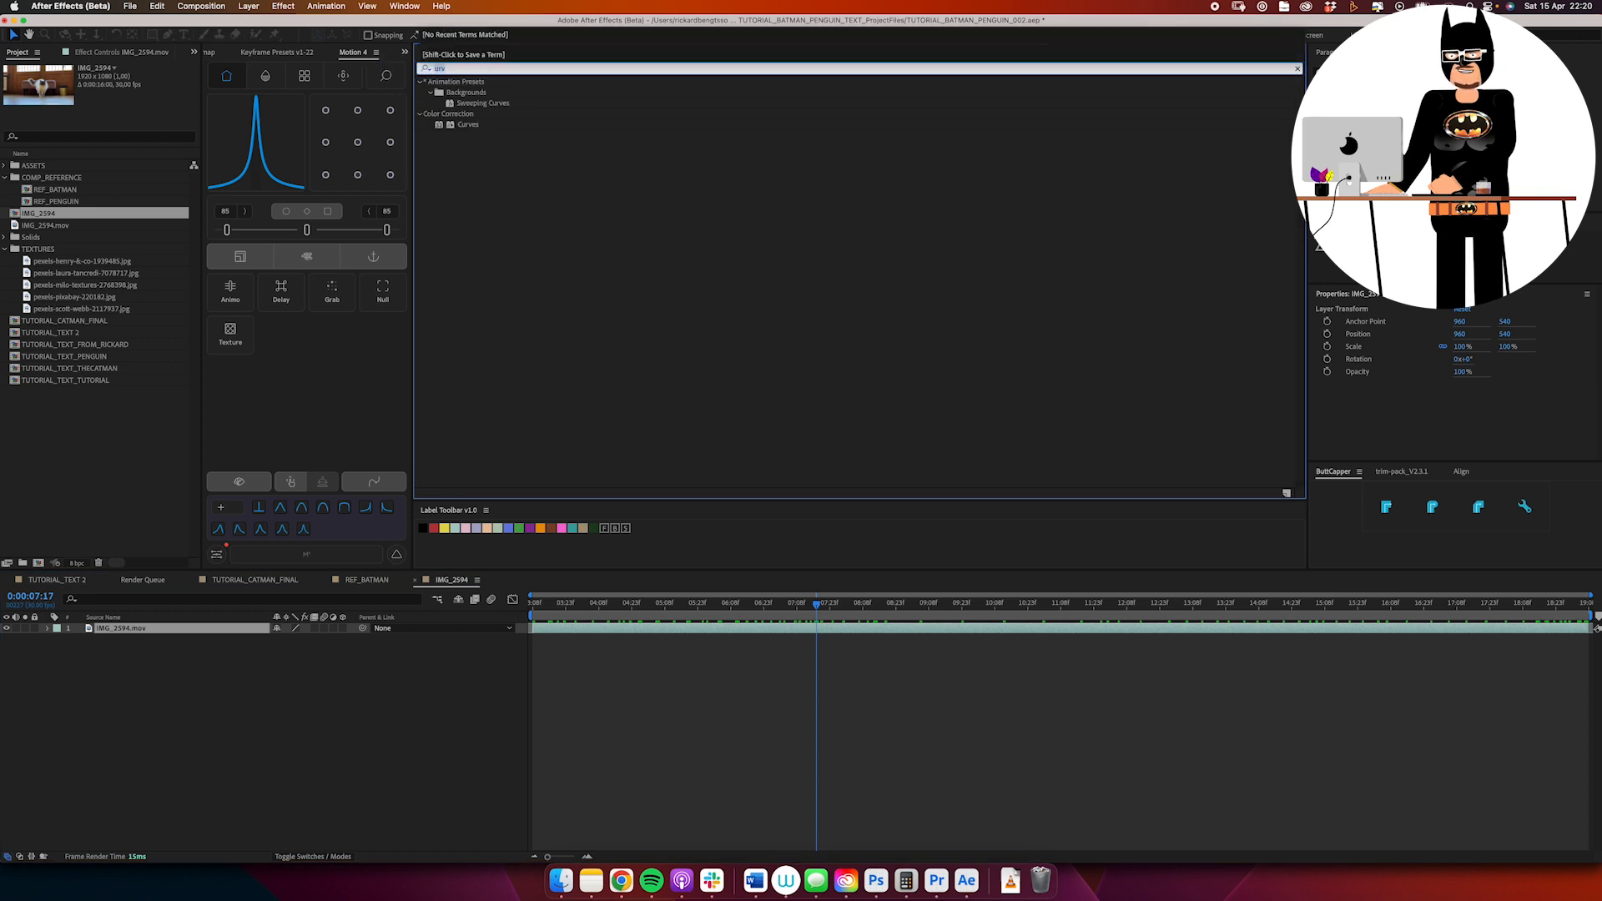
{"action": "key", "text": "Return"}
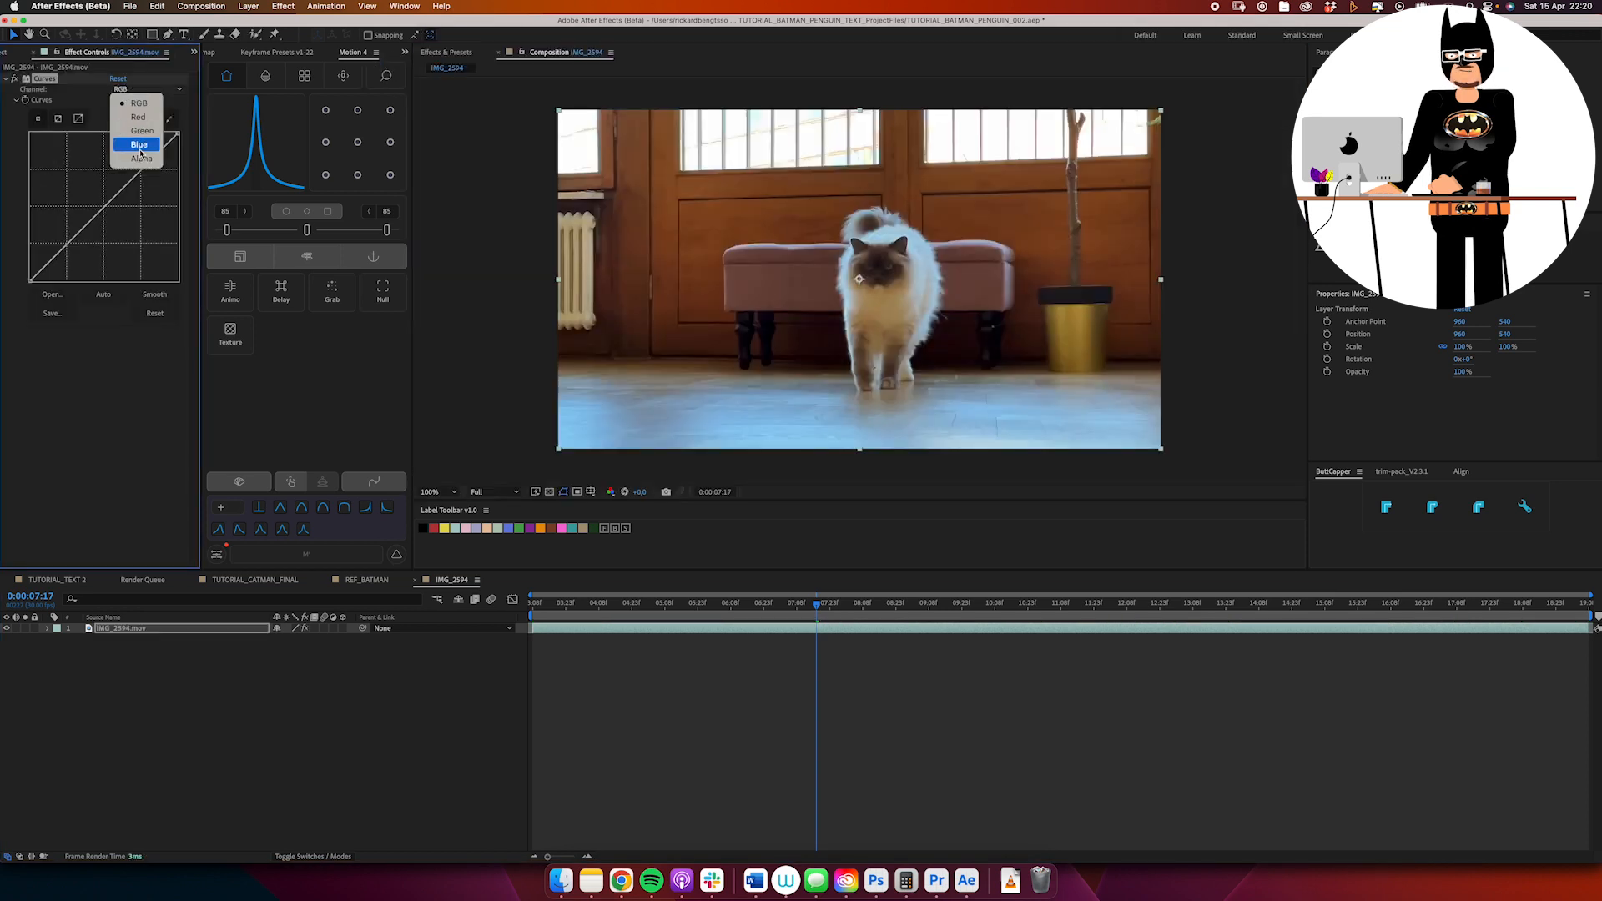
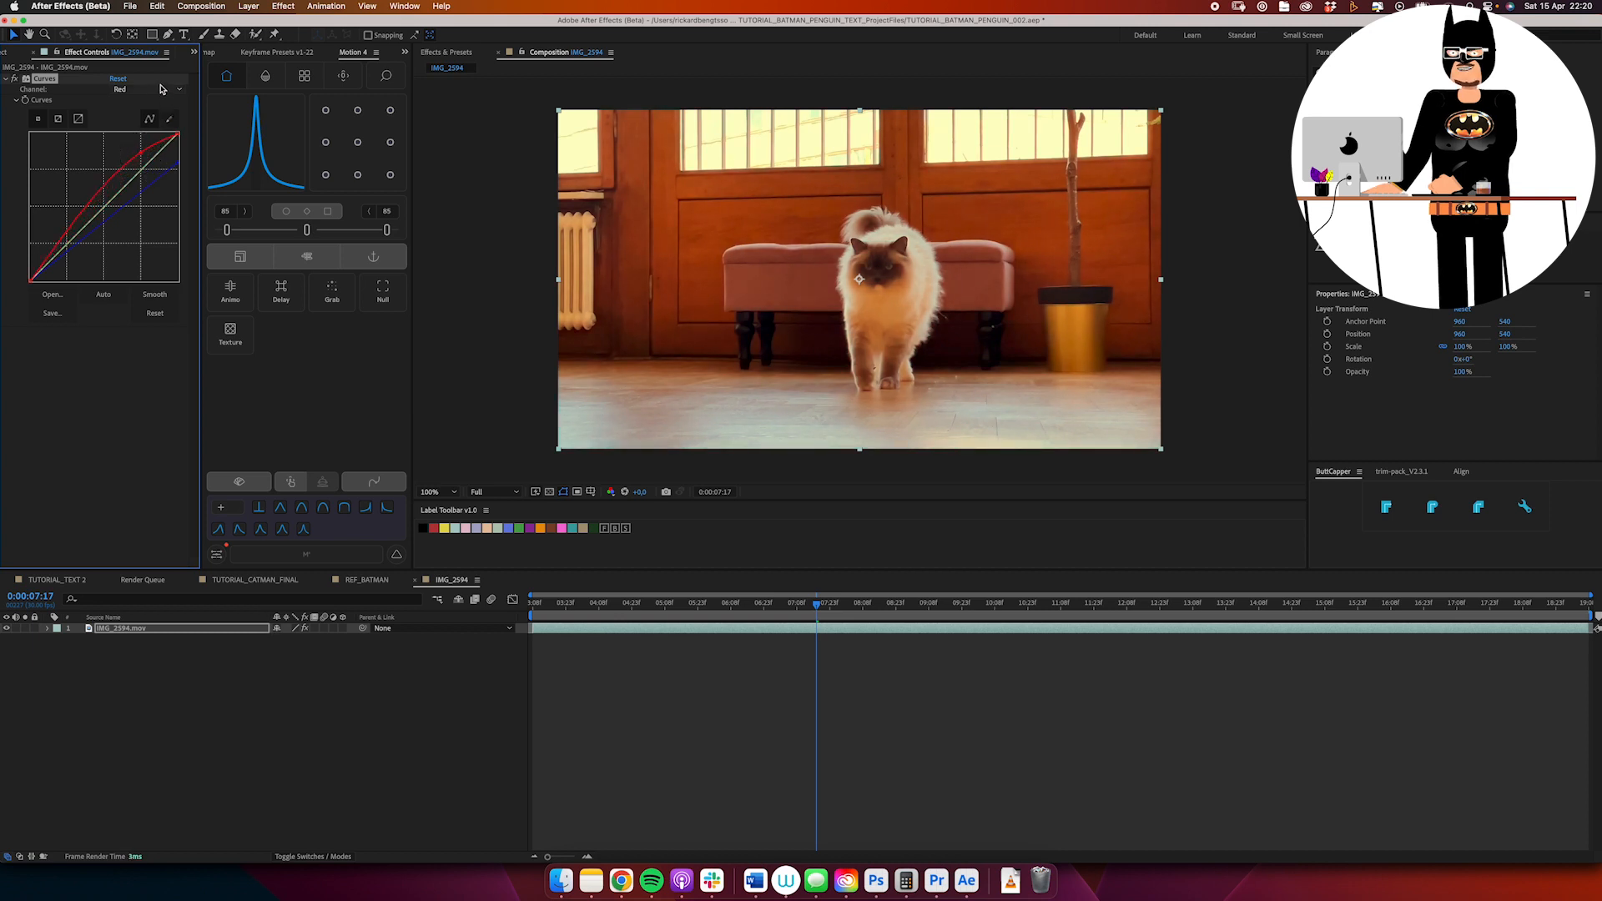
Step: Grade the cat footage warmer with a raised red and lowered blue curve, plus an RGB contrast curve with a lowered white point
{"action": "left_click_drag", "start_coordinate": [61, 247], "coordinate": [65, 259]}
{"action": "left_click_drag", "start_coordinate": [145, 169], "coordinate": [144, 162]}
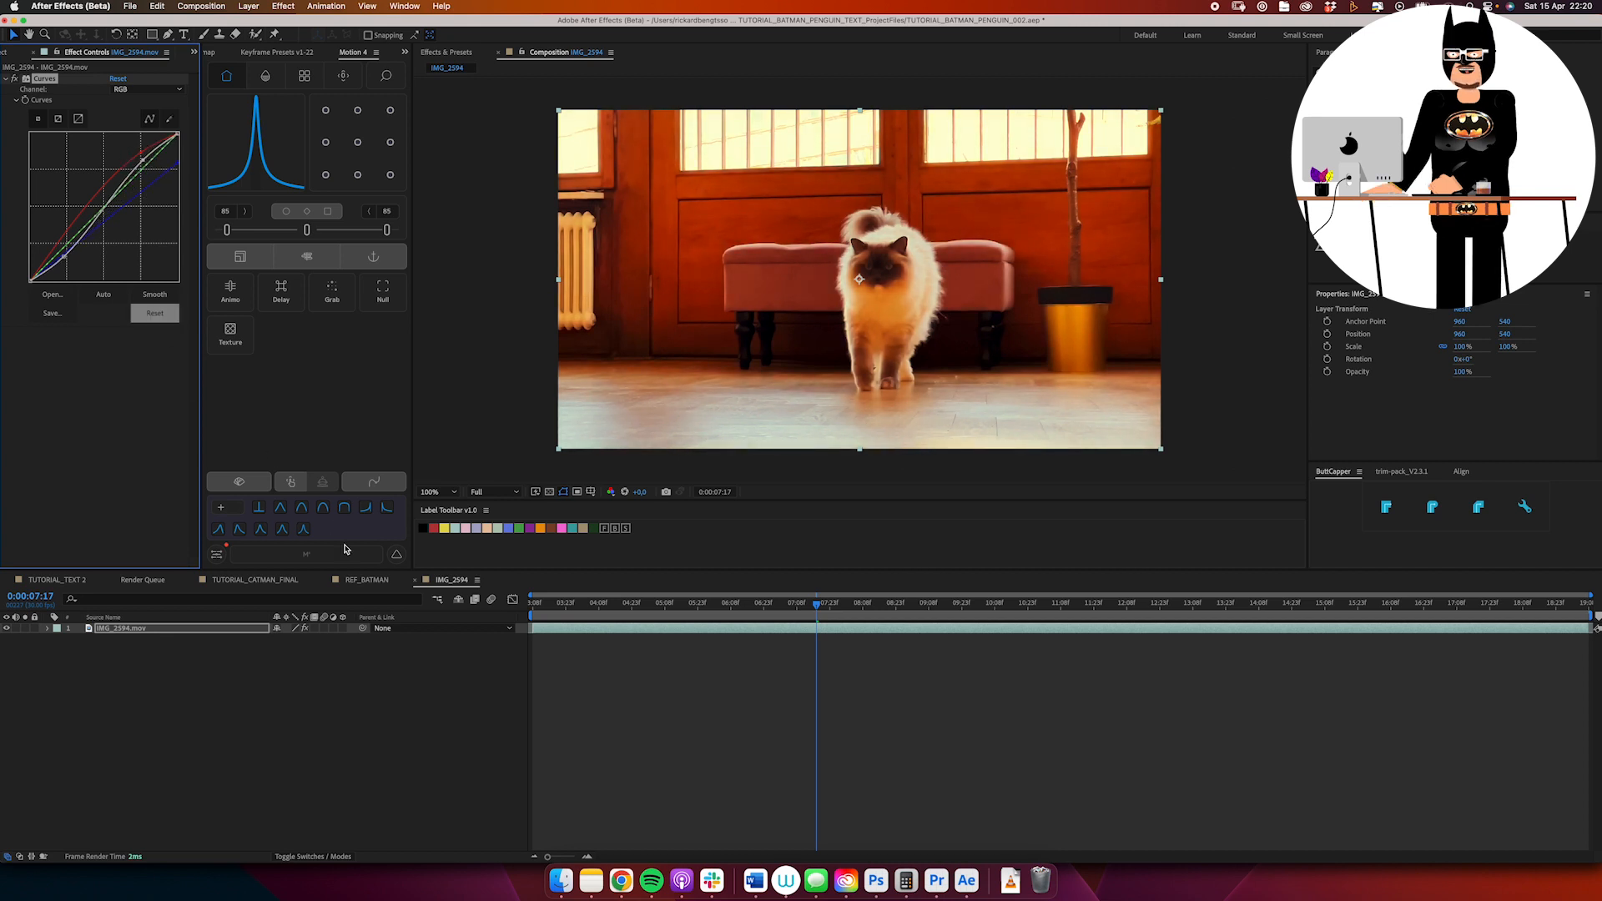
{"action": "left_click_drag", "start_coordinate": [177, 133], "coordinate": [147, 167]}
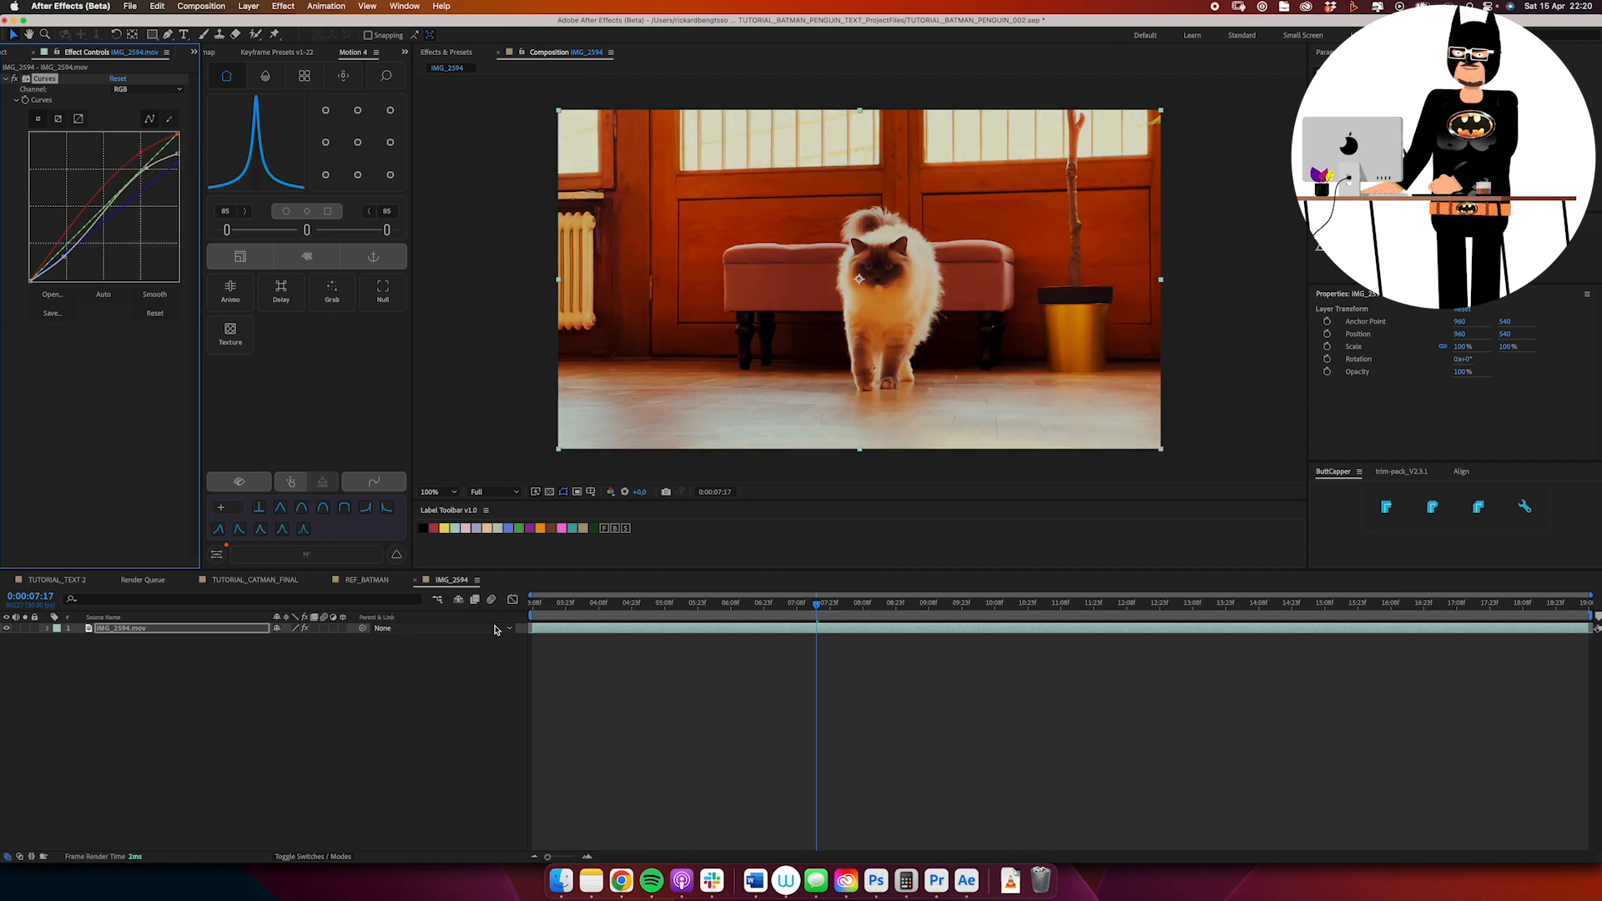
{"action": "left_click_drag", "start_coordinate": [555, 618], "coordinate": [965, 619]}
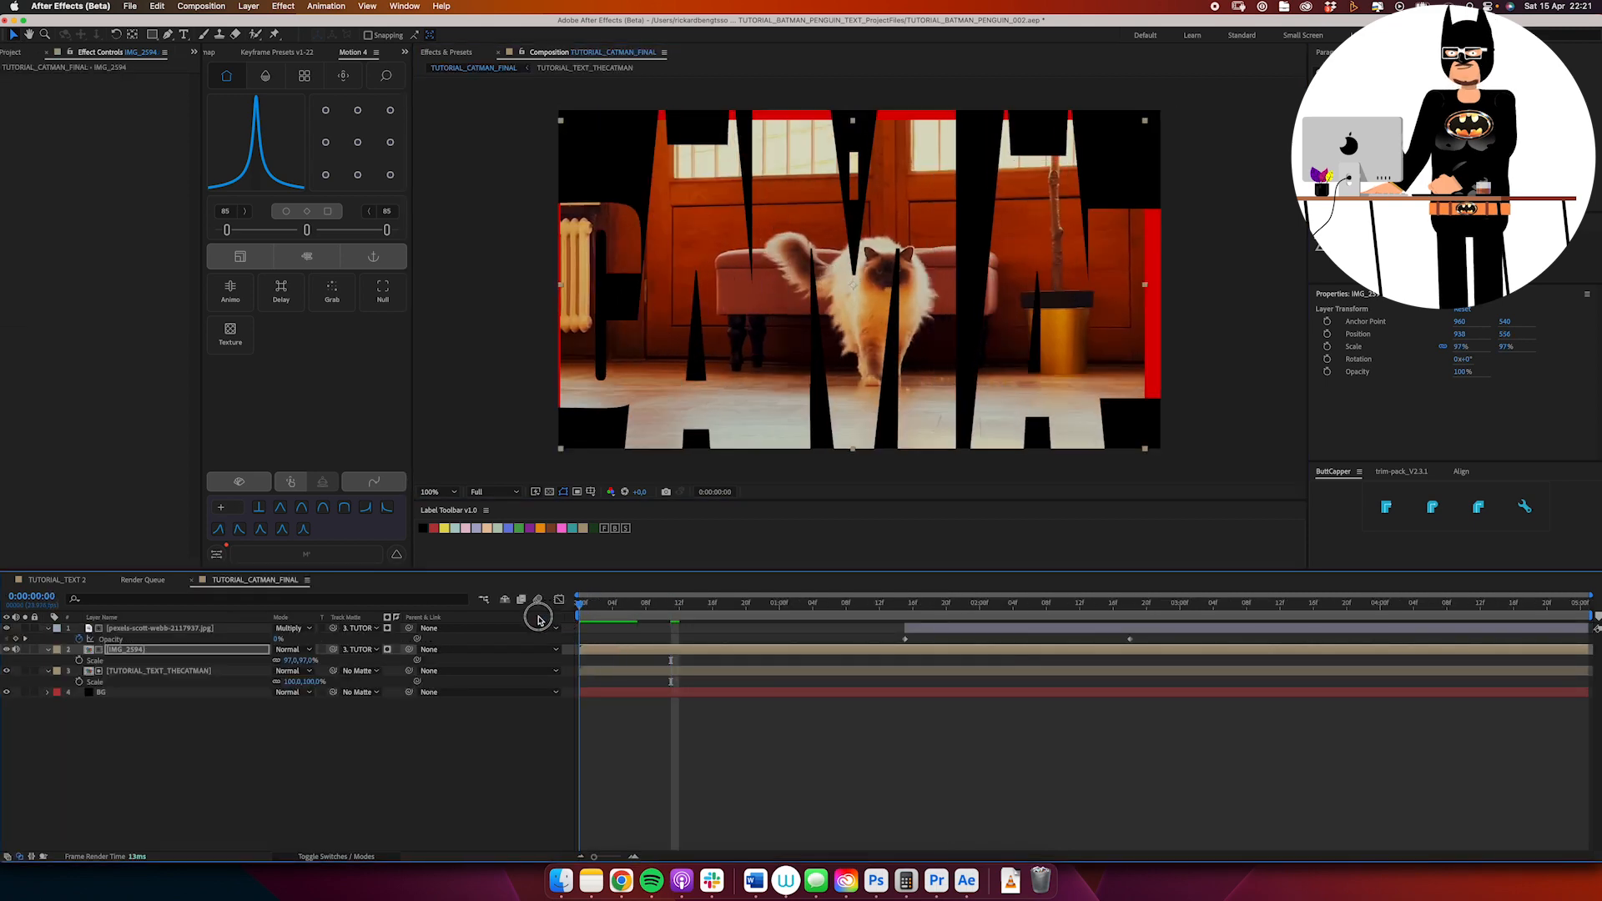
Step: Try scaling the cat footage layer to 111% in the final Catman composition and scrub through the title
{"action": "left_click_drag", "start_coordinate": [306, 661], "coordinate": [315, 667]}
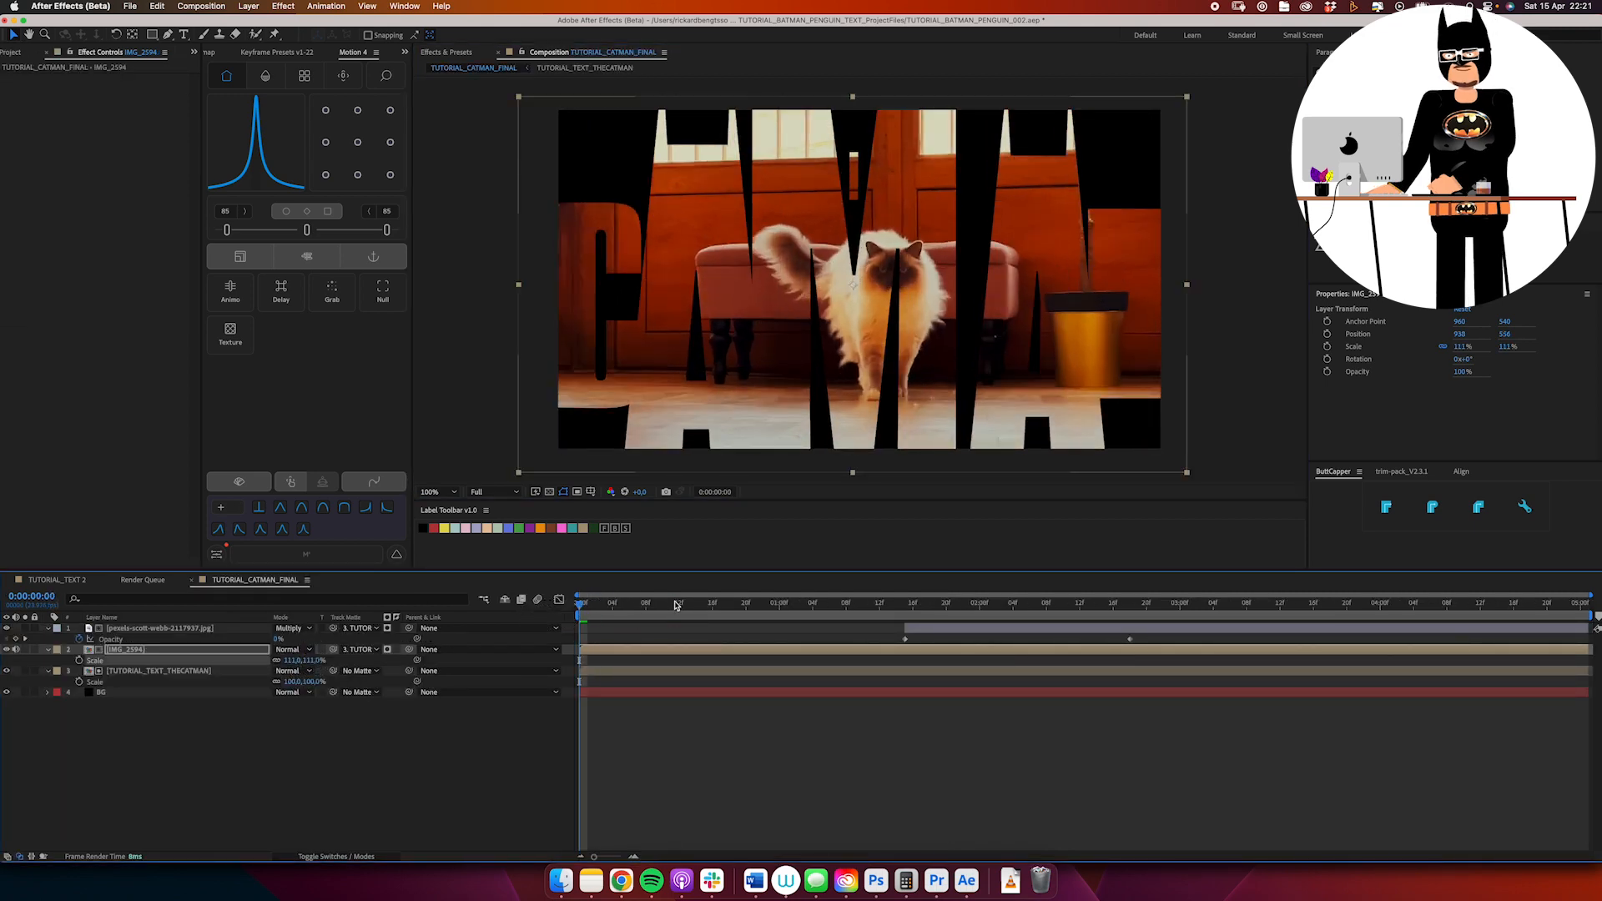
{"action": "left_click_drag", "start_coordinate": [581, 616], "coordinate": [925, 616]}
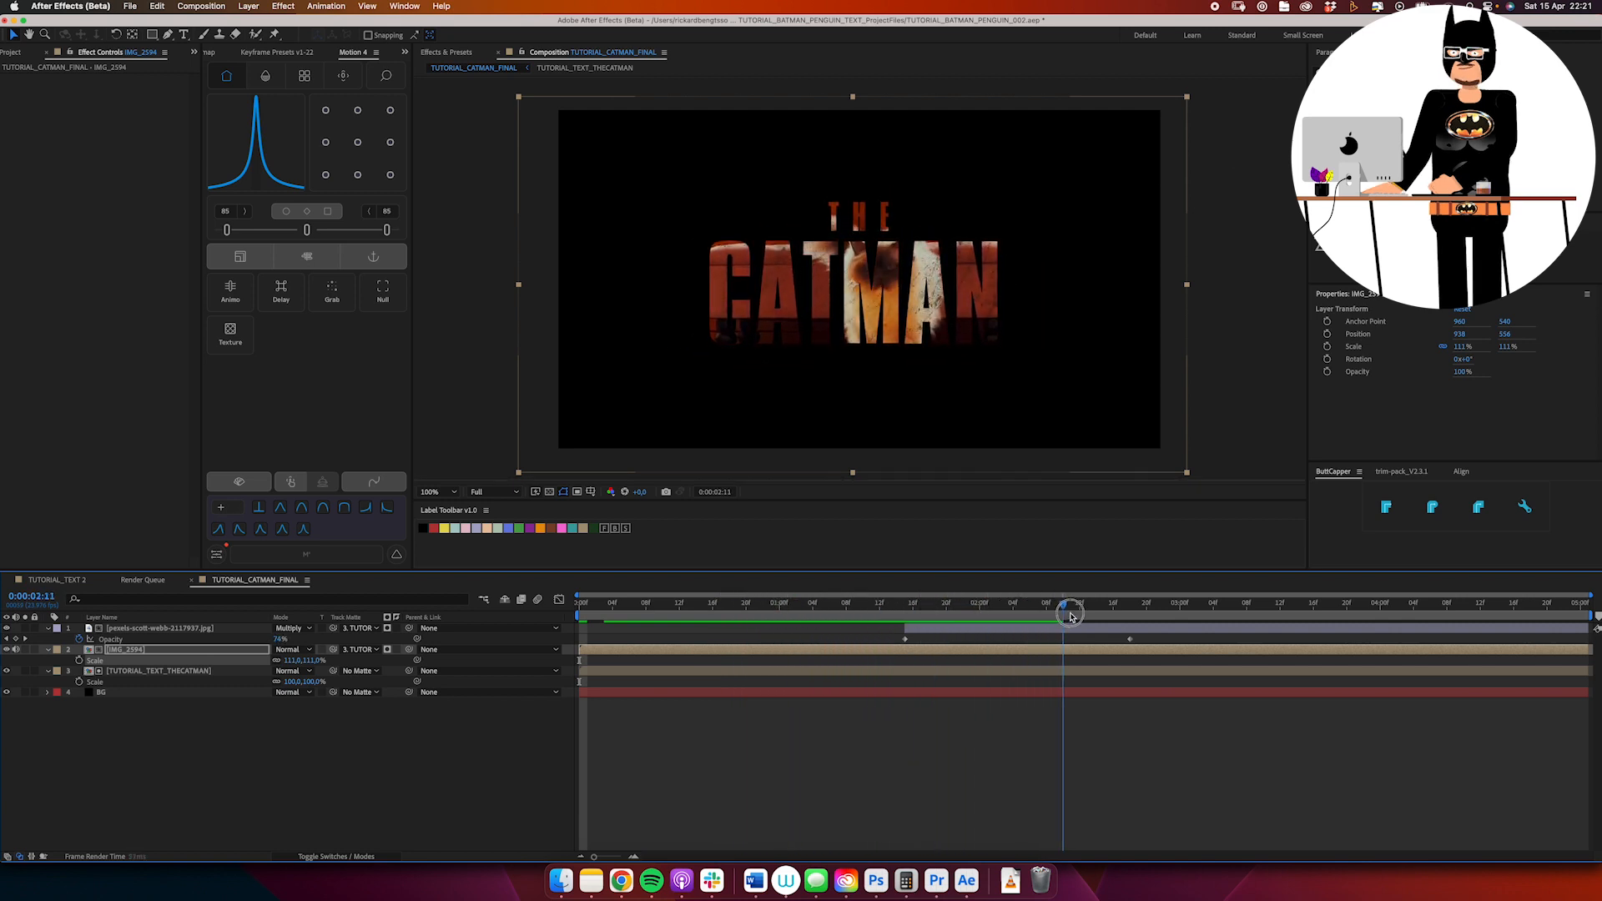
{"action": "left_click_drag", "start_coordinate": [1153, 608], "coordinate": [1198, 609]}
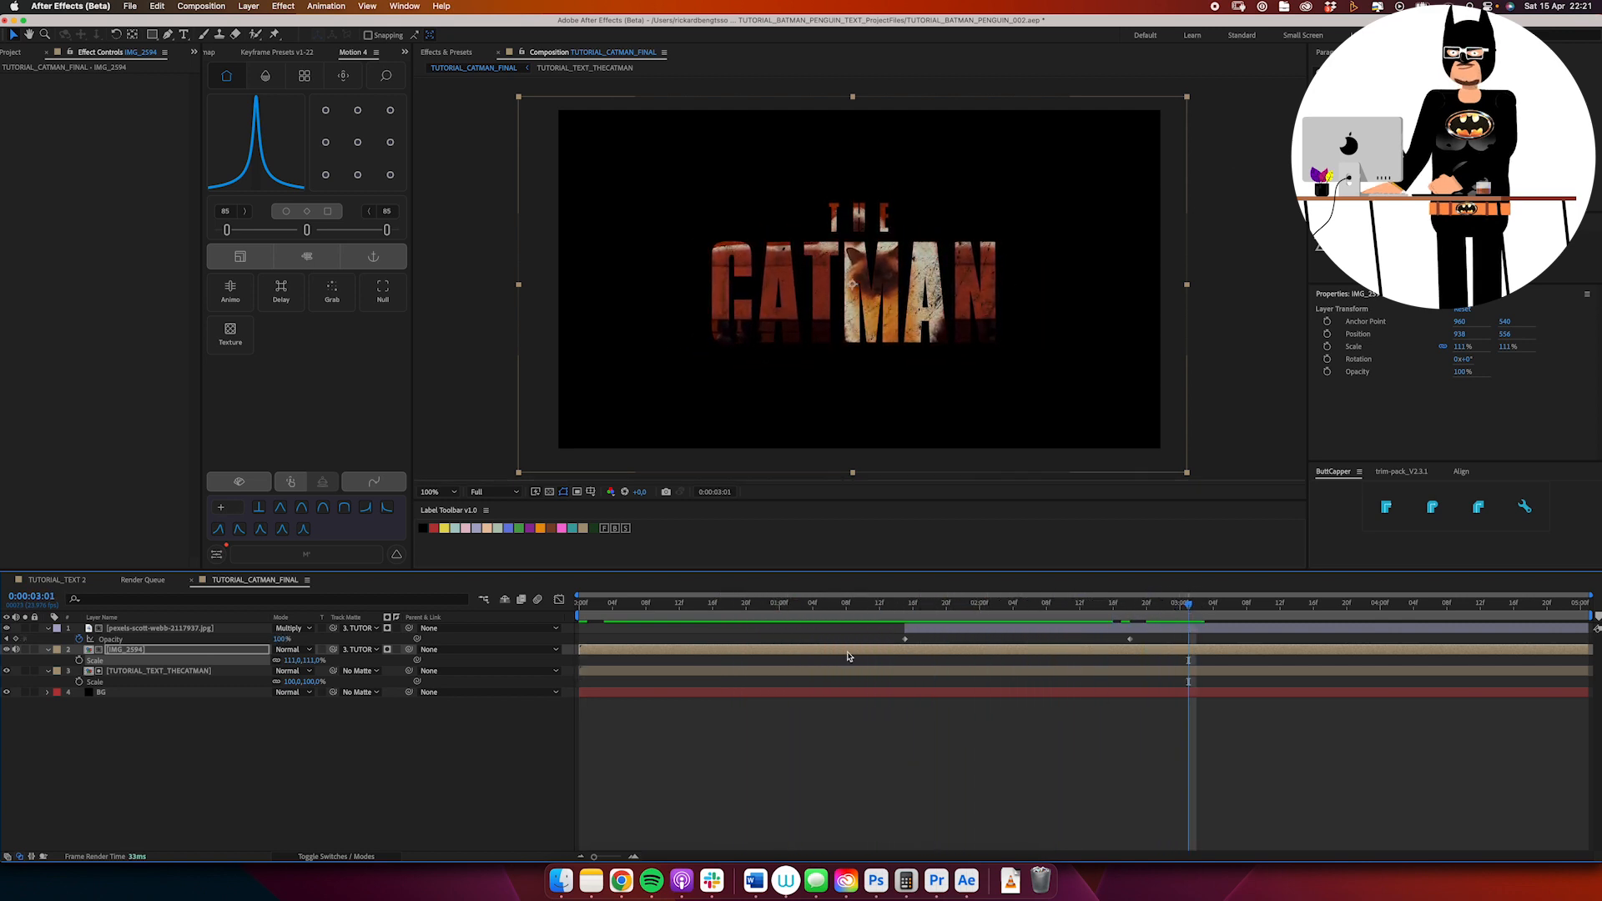
Step: Inspect the concrete texture and cat footage layers and scrub the title from 1:16 to 2:08
{"action": "left_click", "coordinate": [134, 629]}
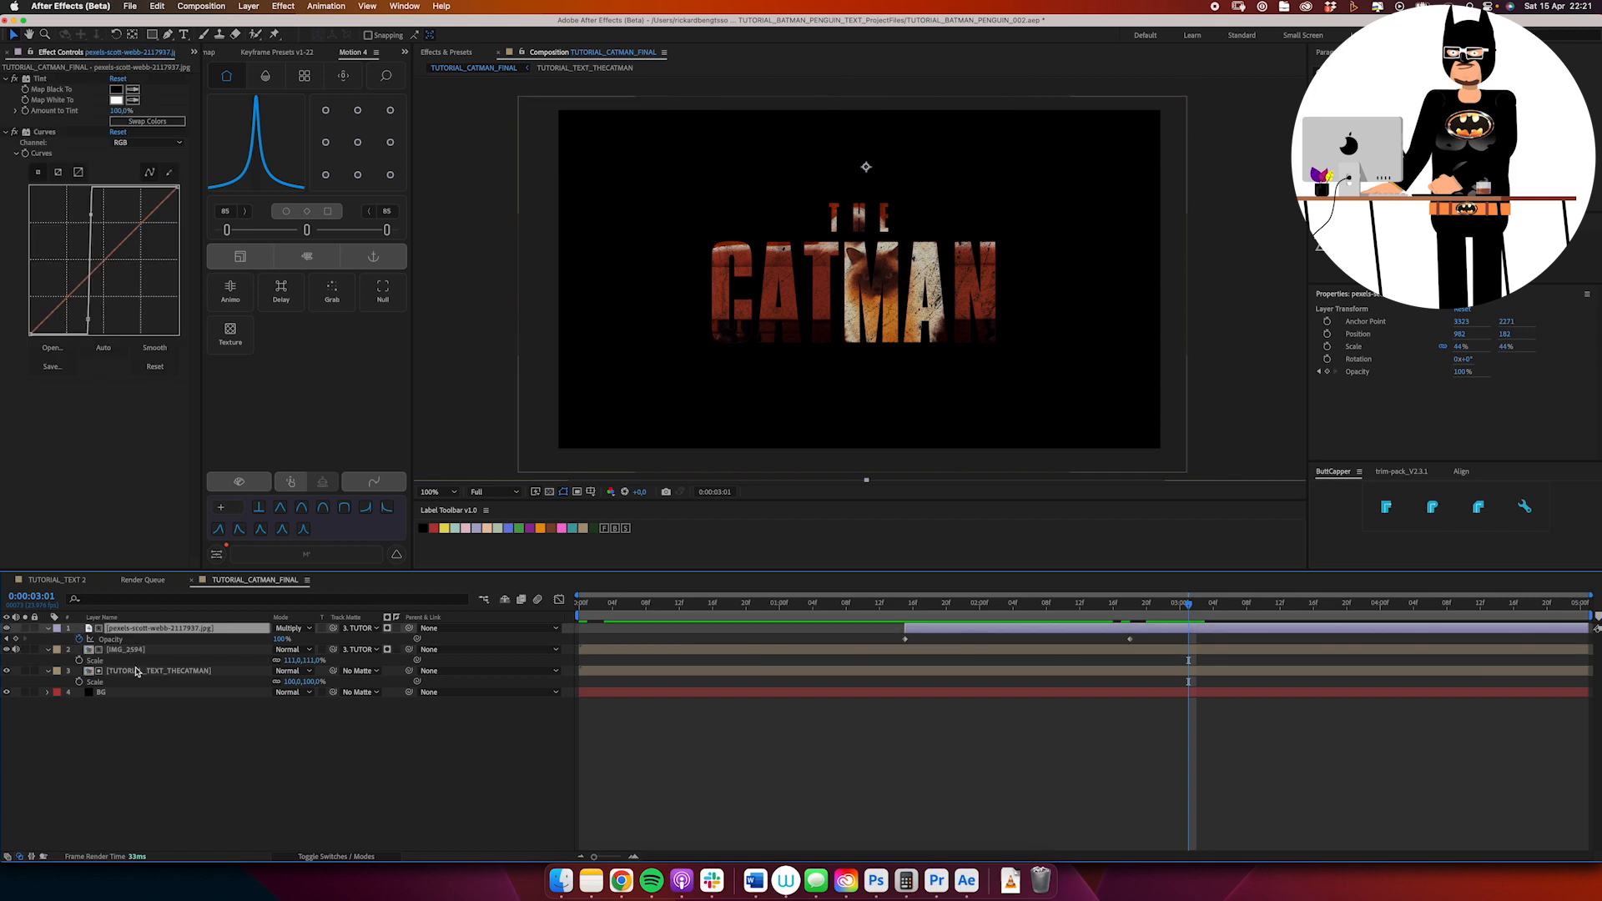
{"action": "left_click", "coordinate": [147, 650]}
{"action": "left_click", "coordinate": [912, 604]}
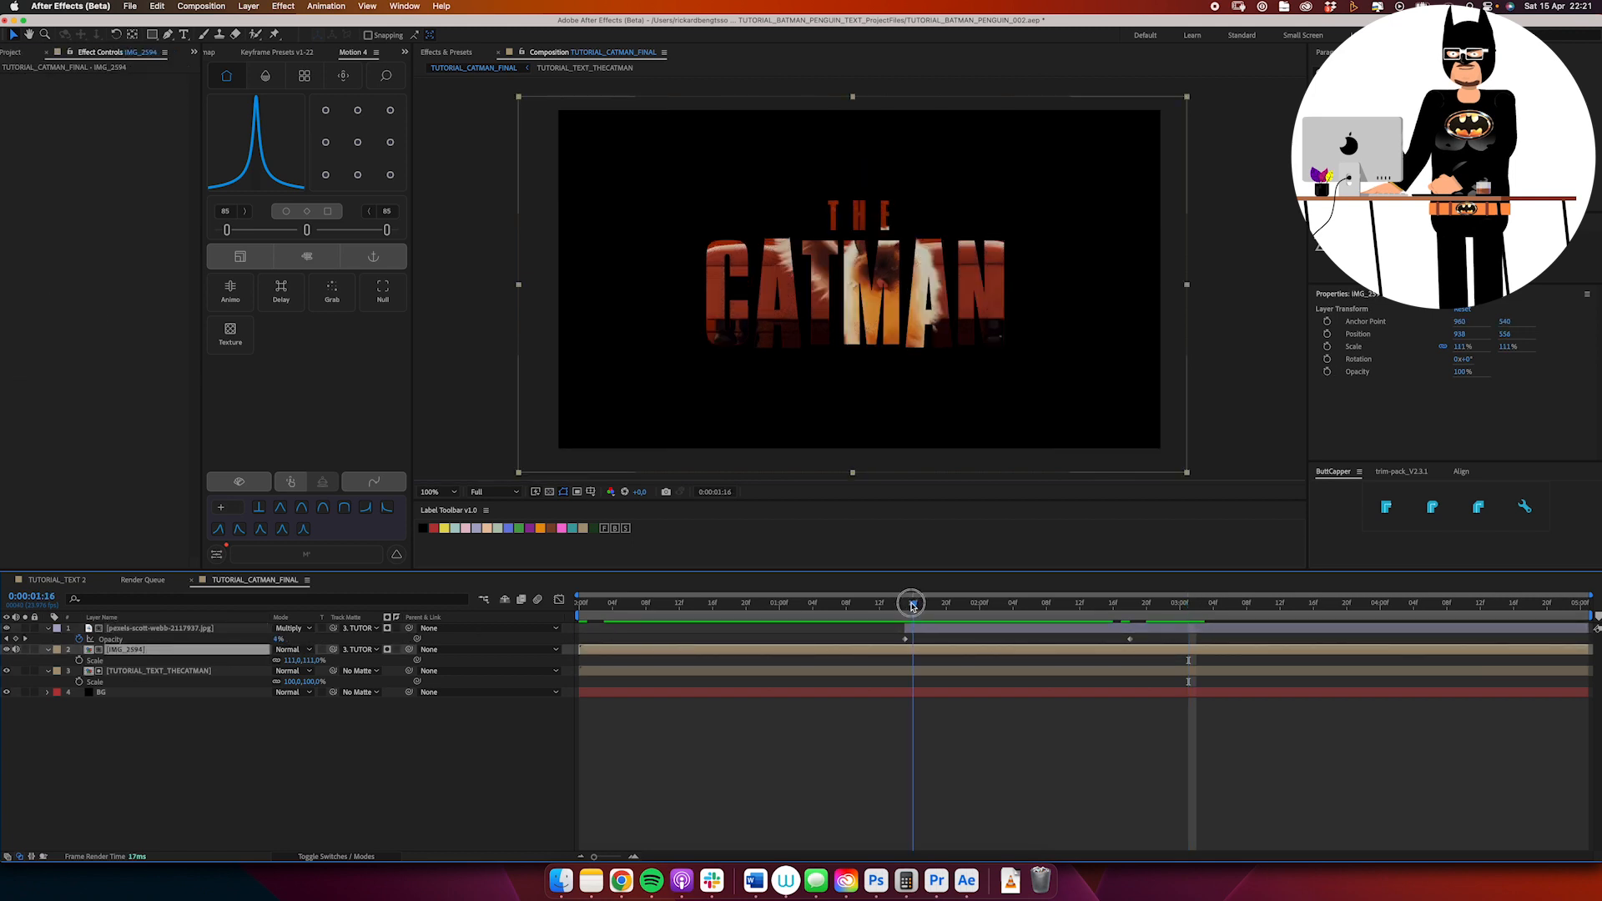
{"action": "left_click", "coordinate": [930, 614]}
{"action": "left_click_drag", "start_coordinate": [972, 606], "coordinate": [1053, 606]}
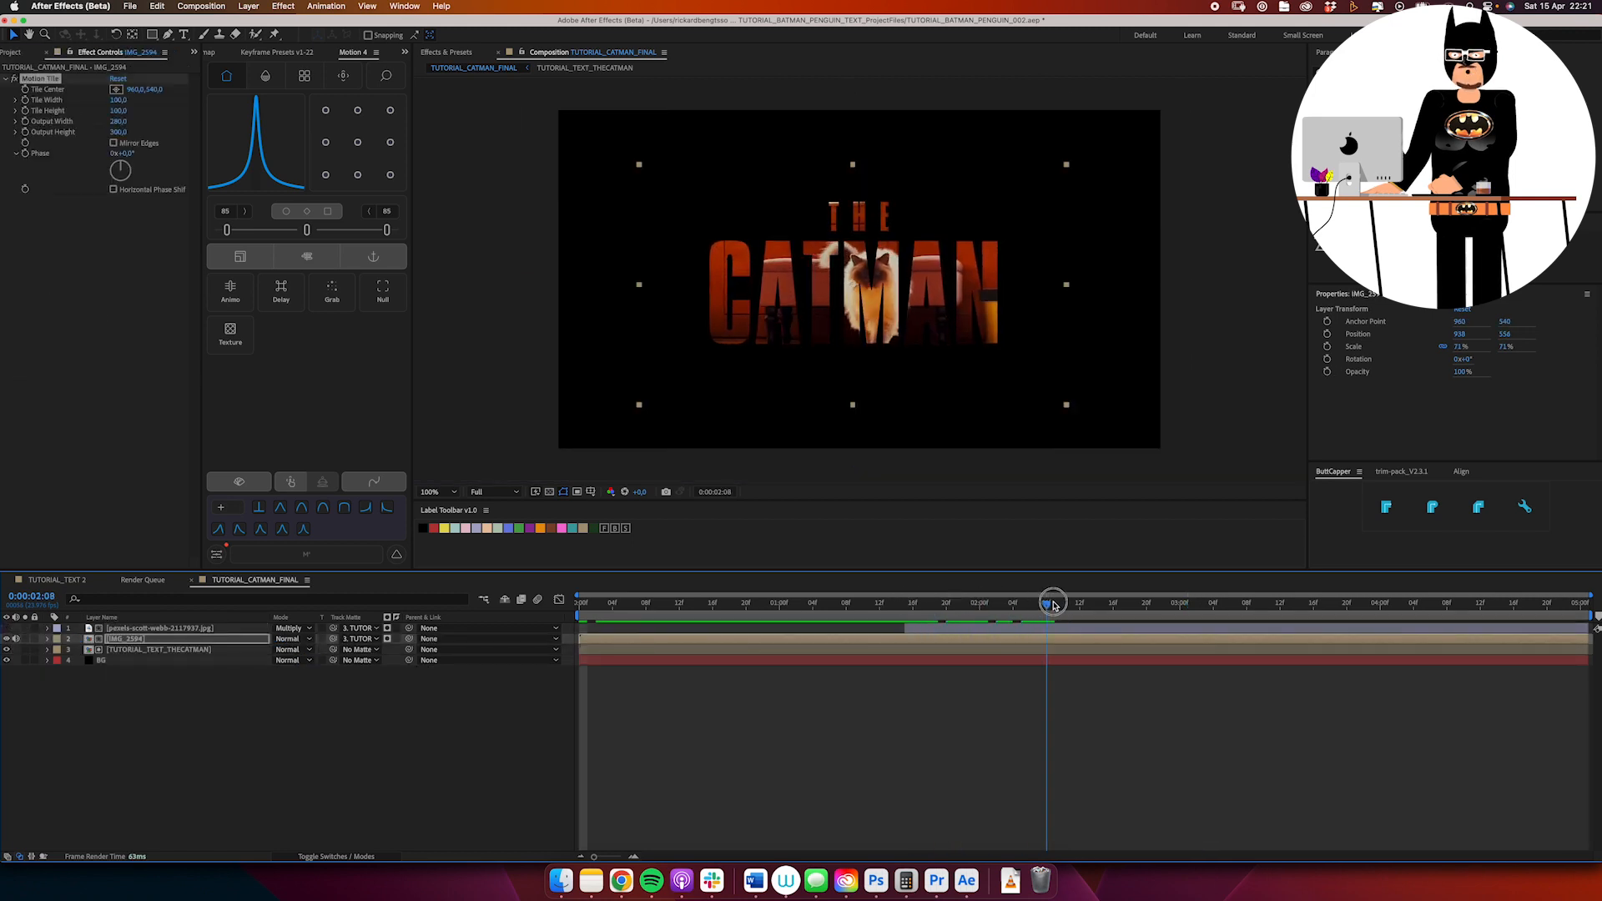
Step: Fade the cat footage layer's opacity from 100% at about two seconds to 0% at 3:04
{"action": "key", "text": "t"}
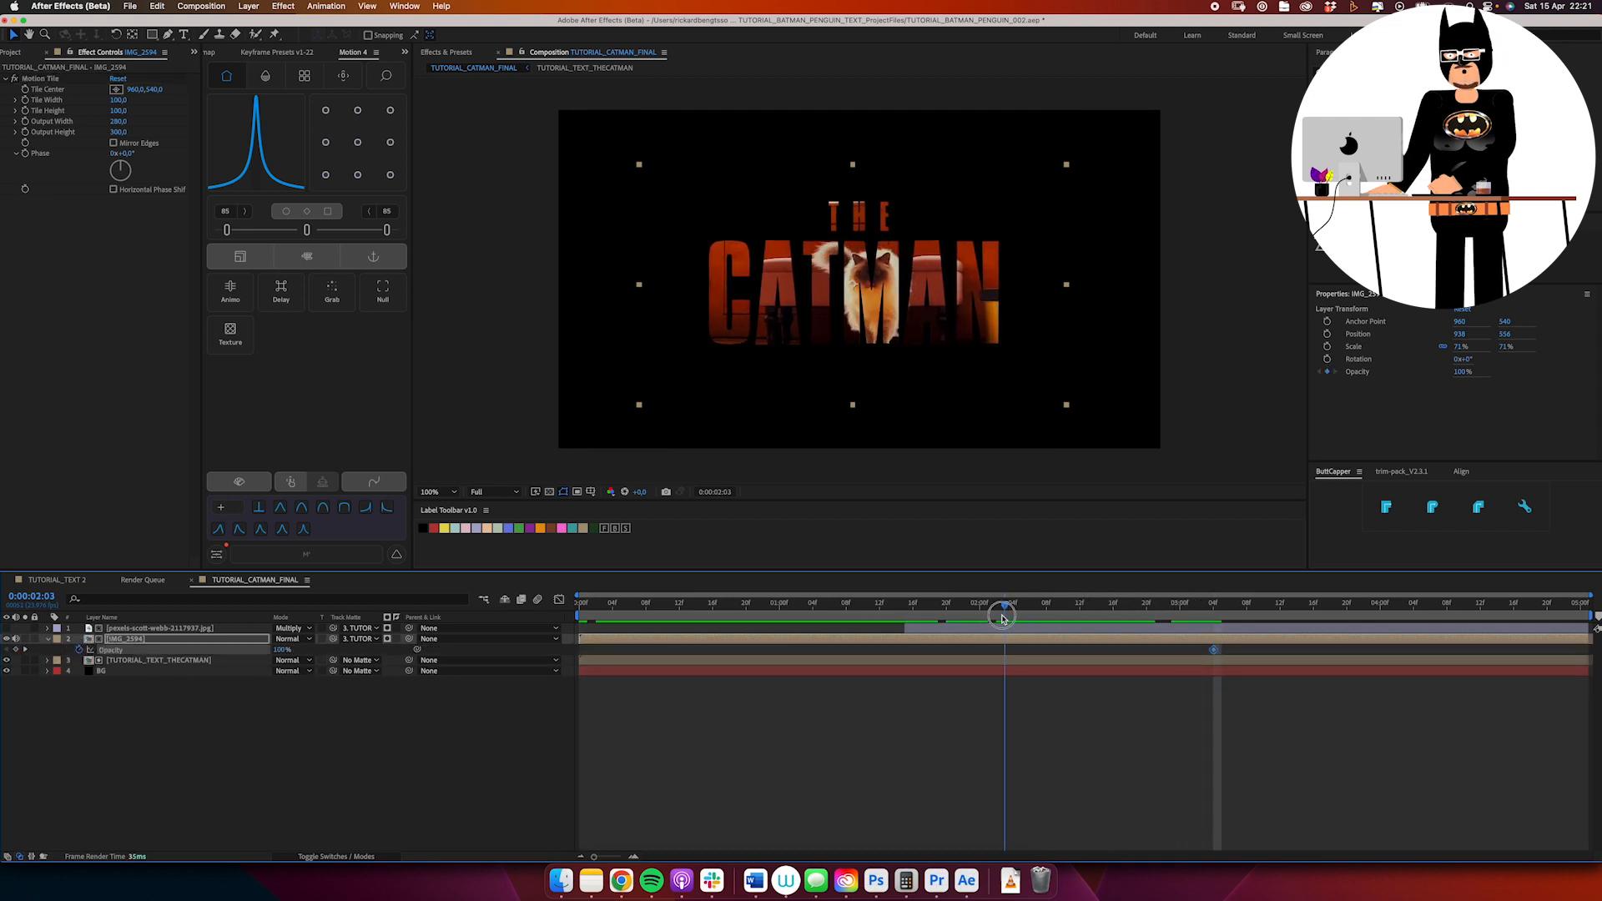
{"action": "left_click", "coordinate": [24, 650]}
{"action": "left_click_drag", "start_coordinate": [279, 650], "coordinate": [94, 692]}
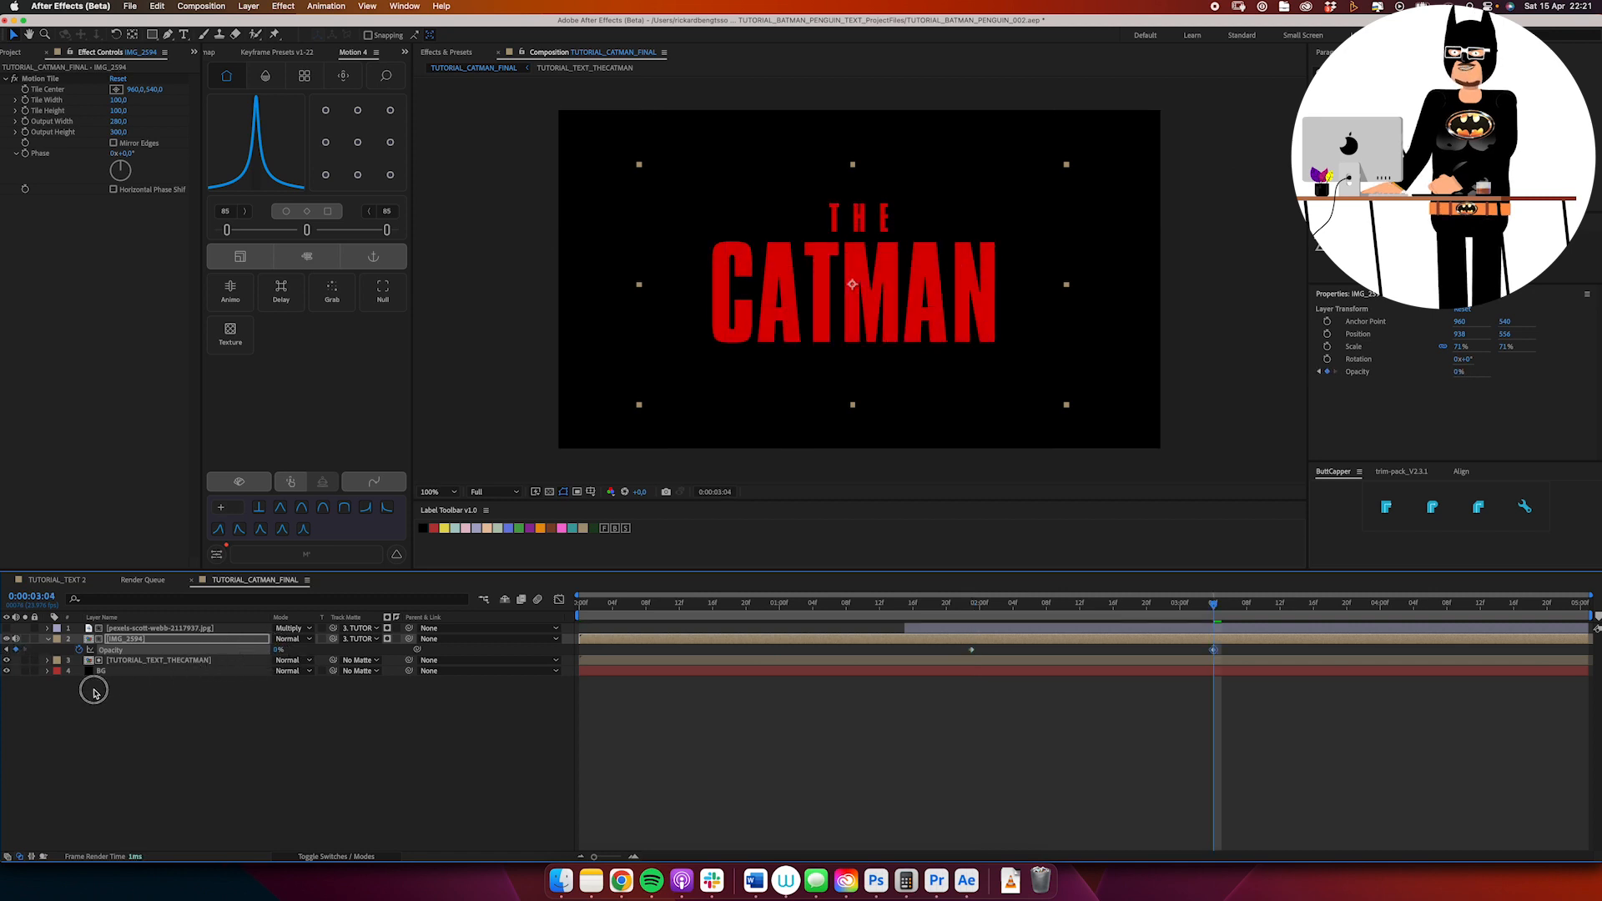
Step: Show the concrete texture layer again and move it directly below the cat footage layer
{"action": "left_click", "coordinate": [7, 628]}
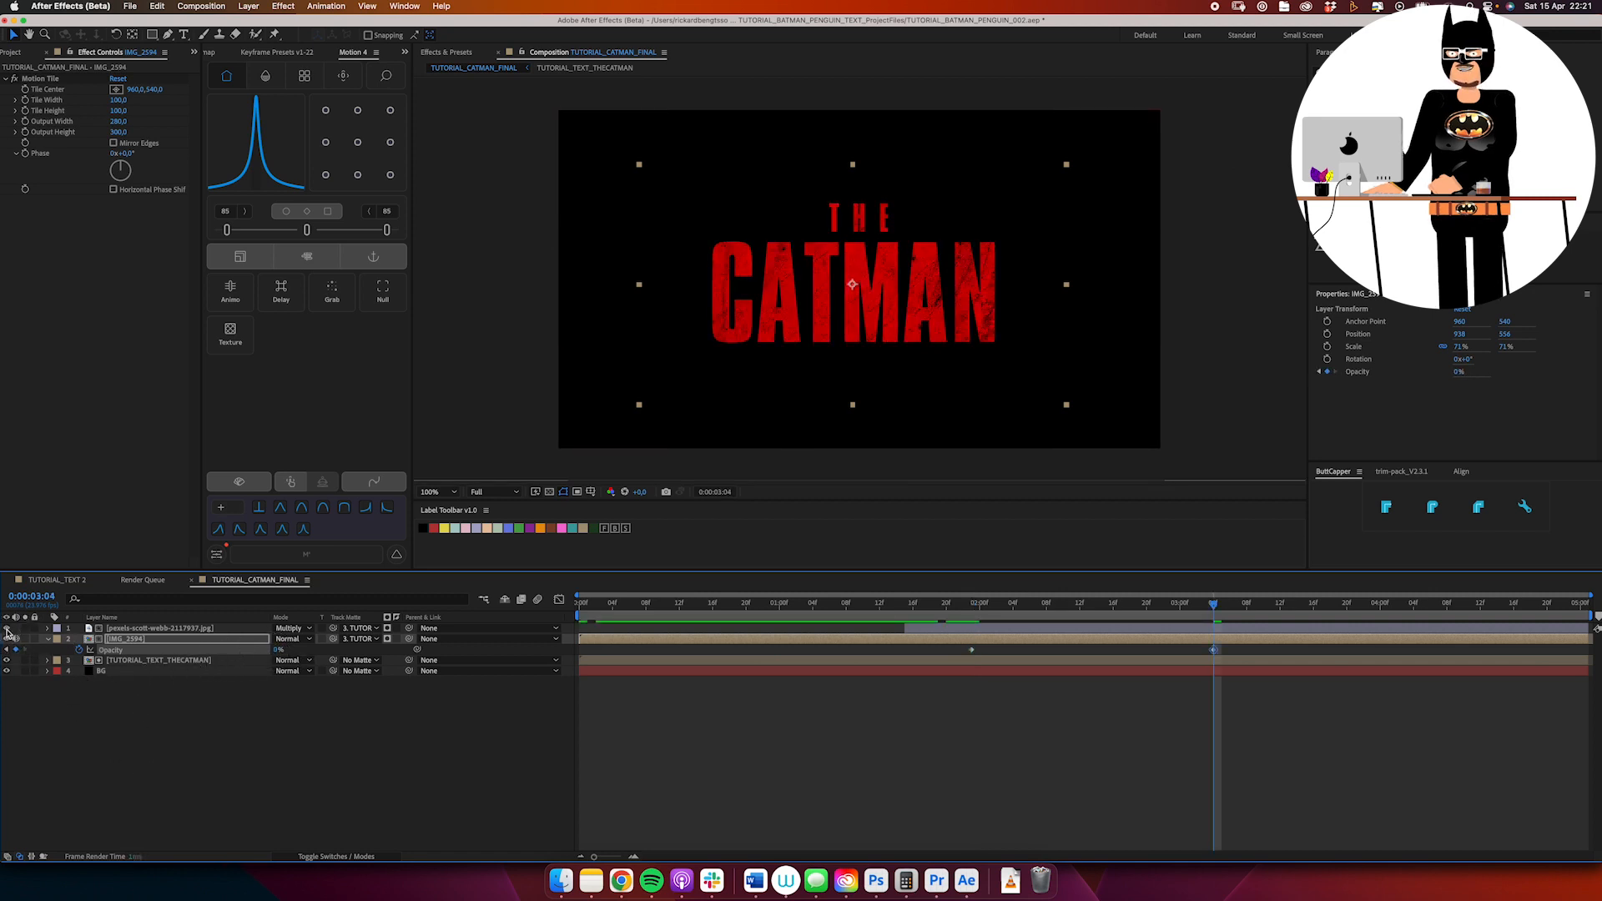
{"action": "left_click", "coordinate": [104, 630]}
{"action": "key", "text": "t"}
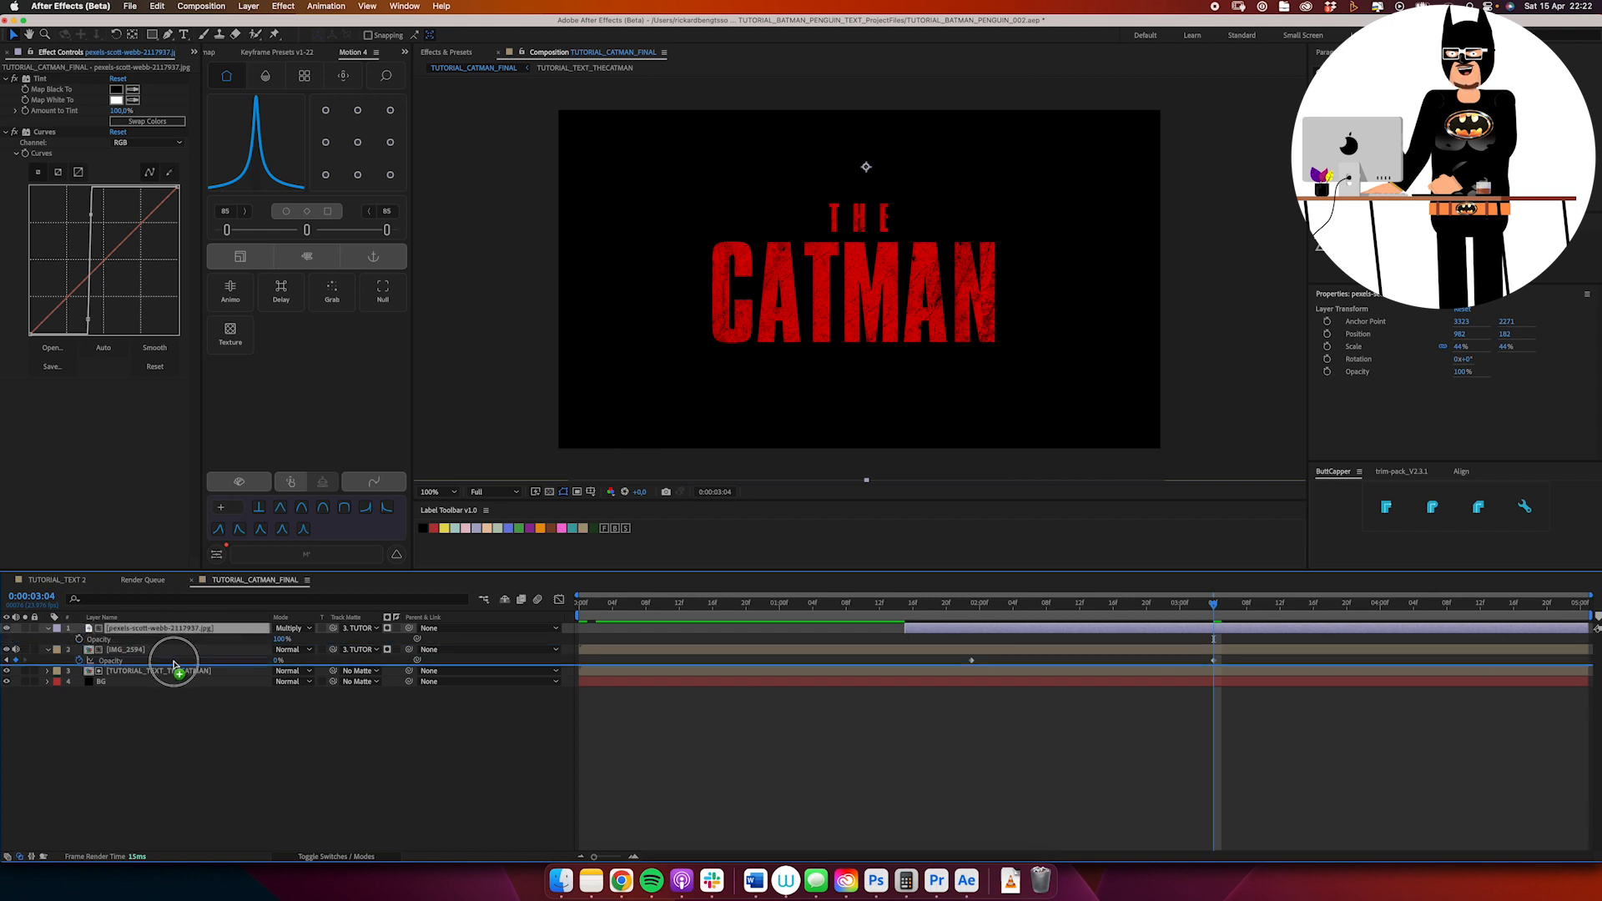
{"action": "left_click_drag", "start_coordinate": [174, 665], "coordinate": [176, 665]}
Step: Scrub through the title back to 0:14 and open the cat footage layer's rotation
{"action": "left_click_drag", "start_coordinate": [860, 611], "coordinate": [909, 607]}
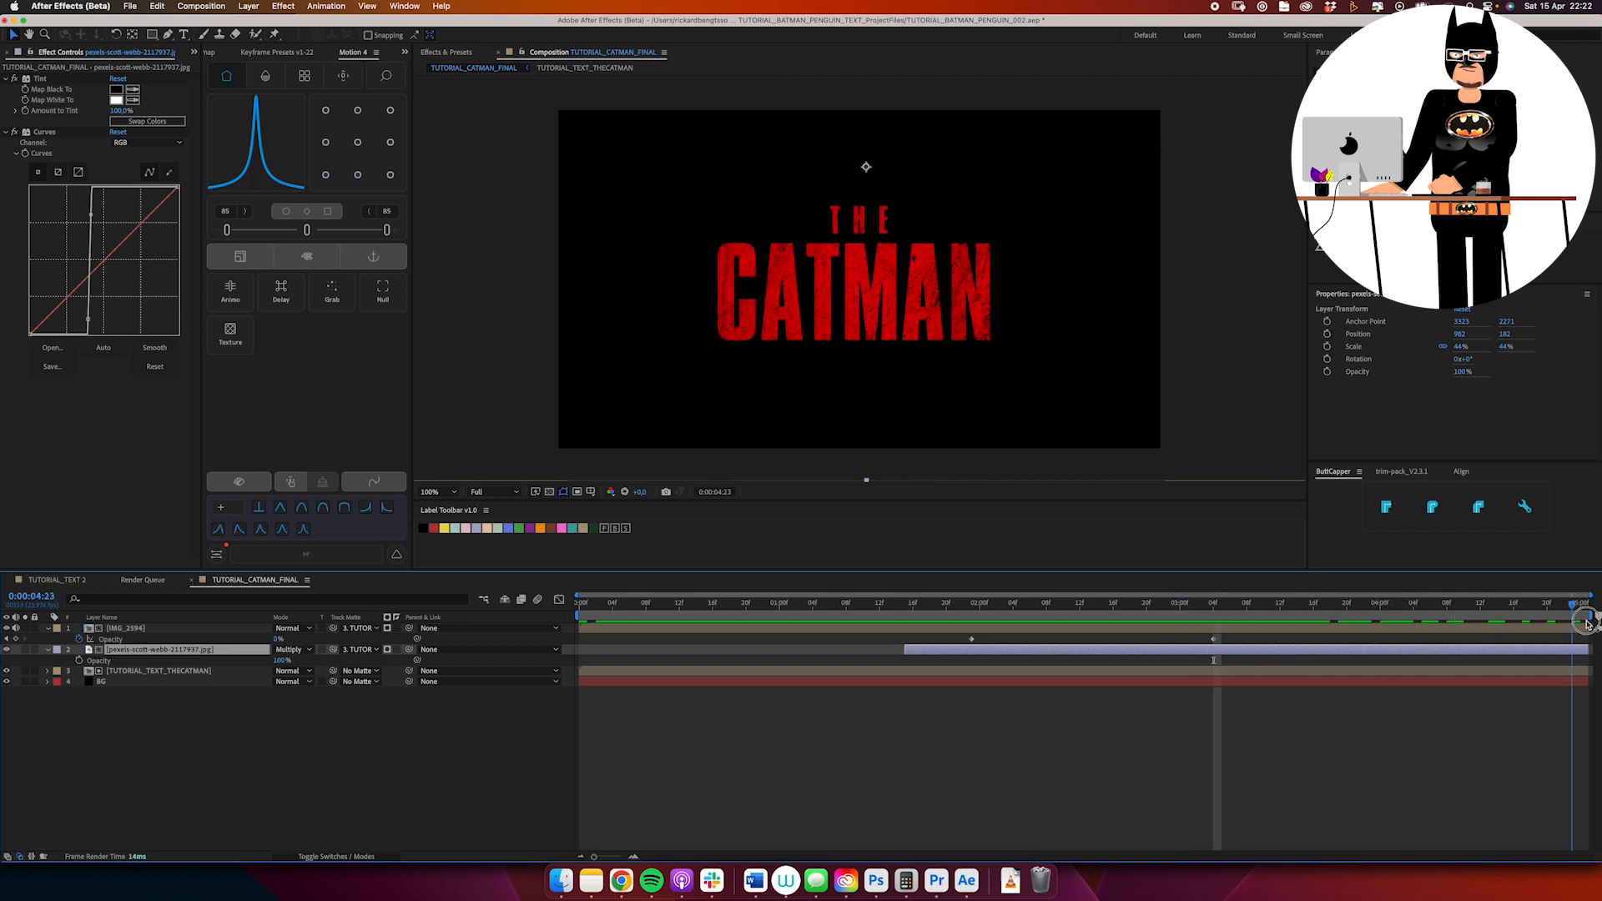
{"action": "left_click_drag", "start_coordinate": [1587, 624], "coordinate": [696, 672]}
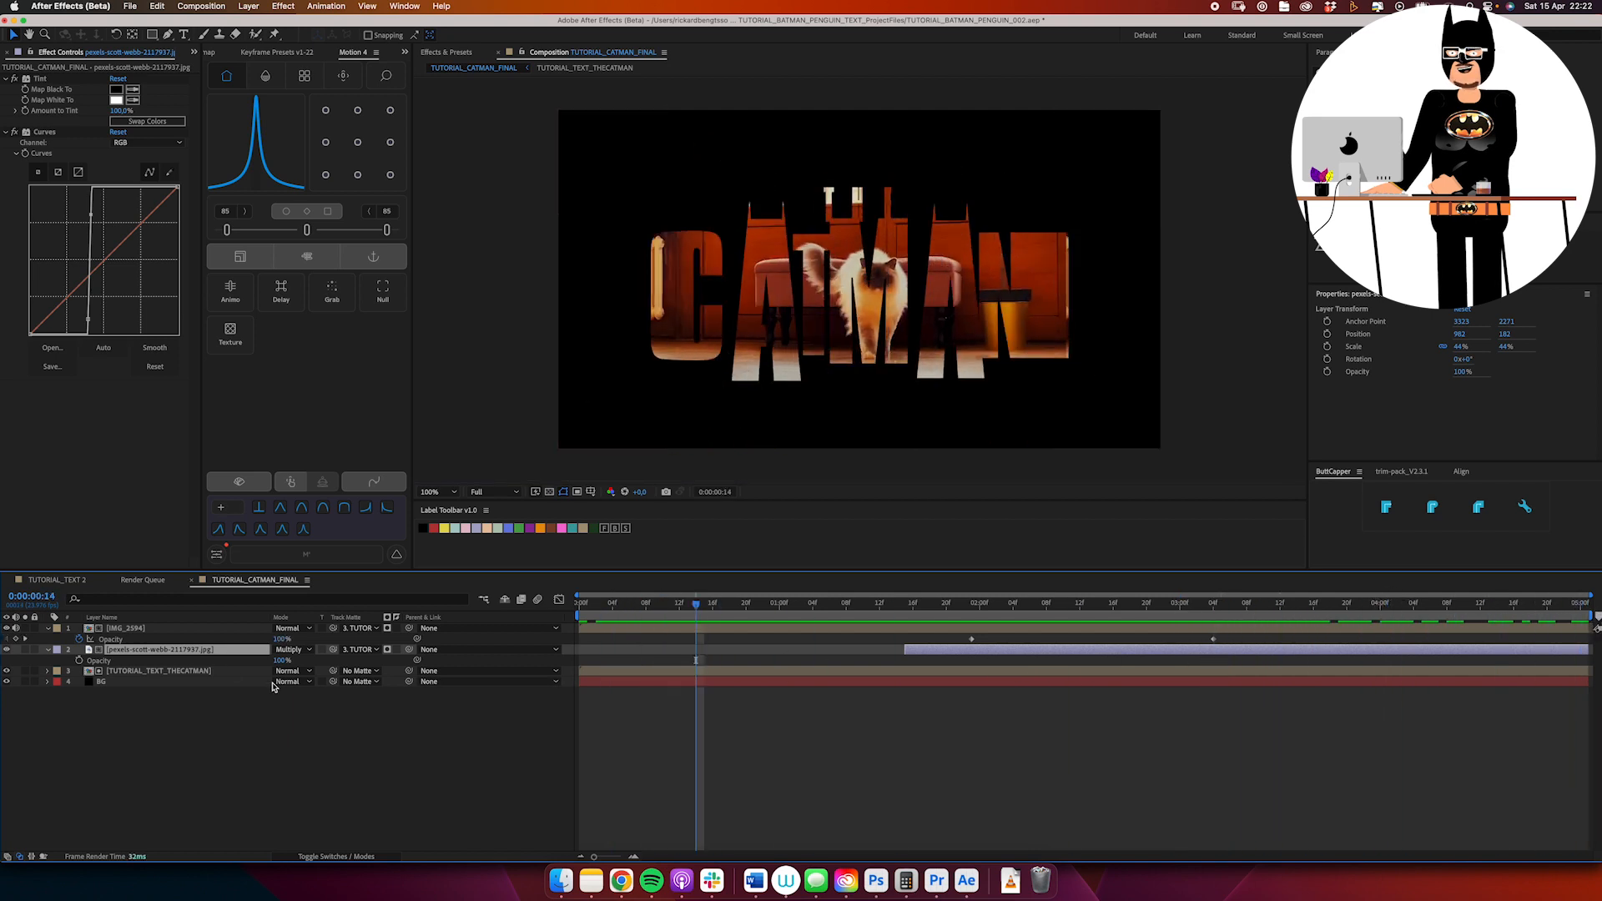
{"action": "left_click", "coordinate": [182, 629]}
{"action": "key", "text": "r"}
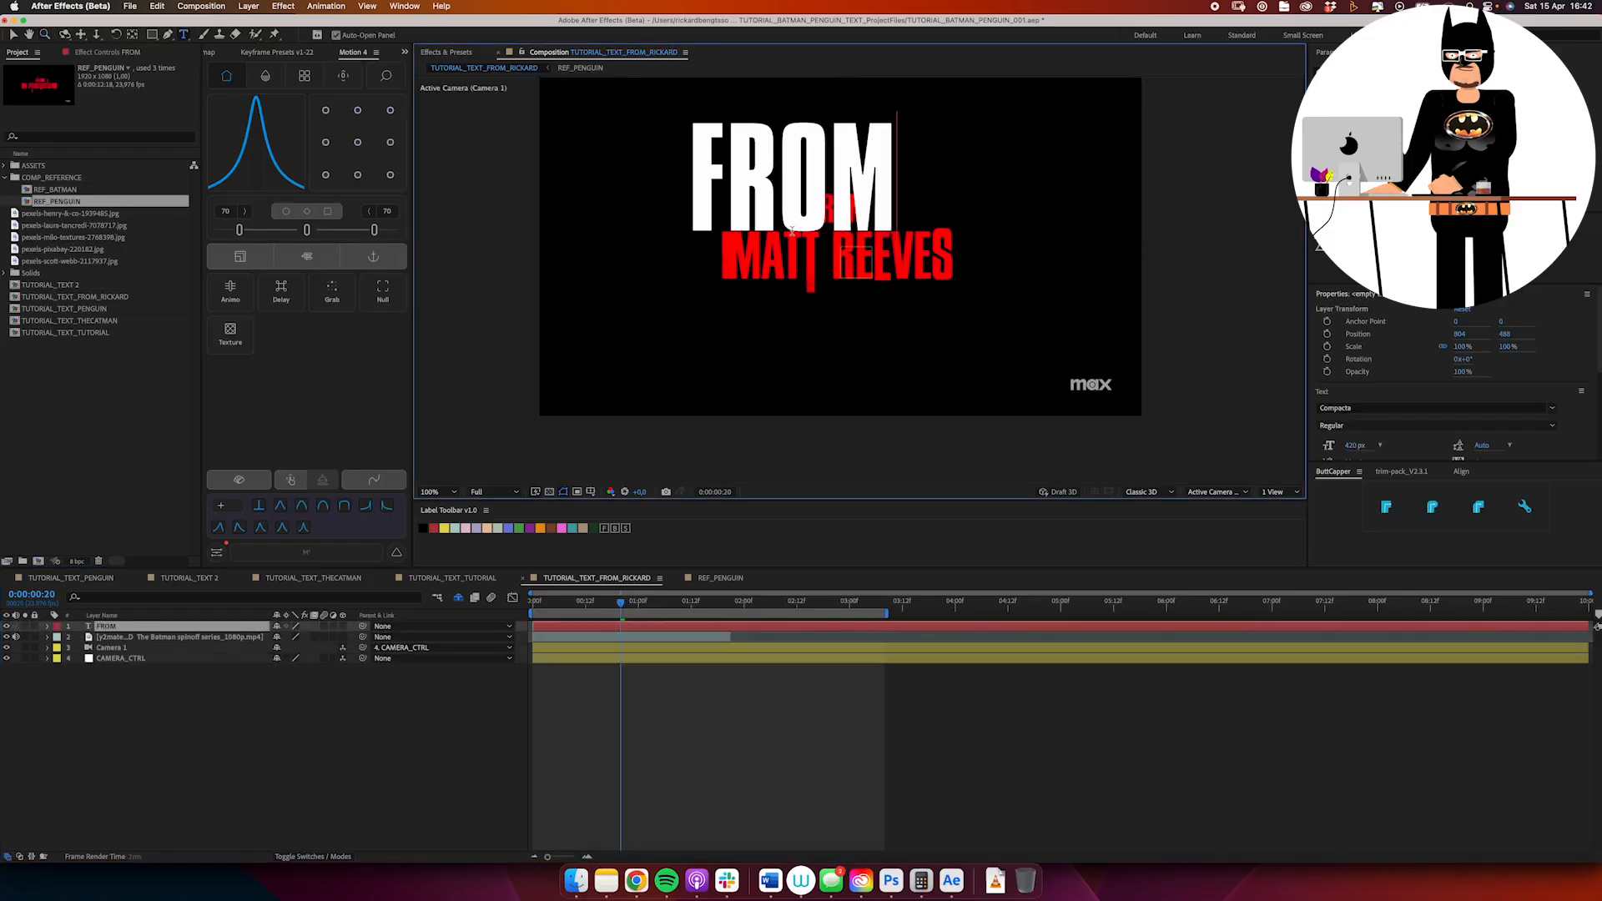
Step: Set the FROM text to 112 px and align it over the word FROM in the reference footage
{"action": "key", "text": "super+a"}
{"action": "left_click_drag", "start_coordinate": [1340, 134], "coordinate": [1147, 134]}
{"action": "key", "text": "v"}
{"action": "left_click", "coordinate": [807, 215]}
{"action": "left_click_drag", "start_coordinate": [835, 284], "coordinate": [924, 270]}
{"action": "left_click", "coordinate": [938, 282]}
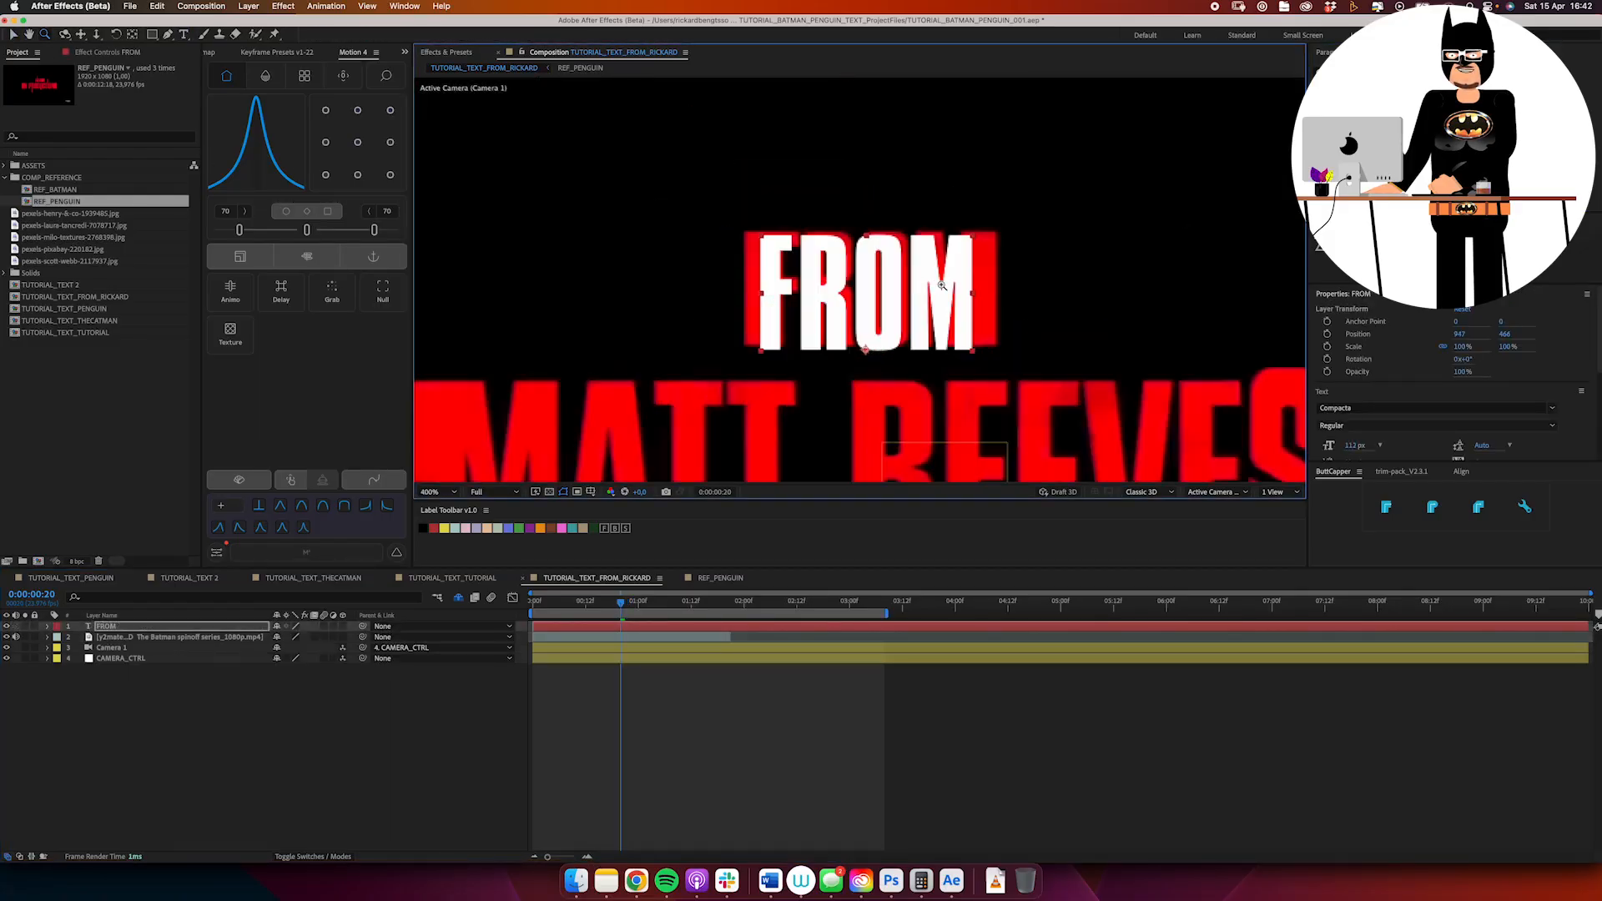
Step: At 1:09, move the FROM text layer below the camera control, make it 3D and centre its anchor point
{"action": "left_click_drag", "start_coordinate": [620, 601], "coordinate": [681, 600]}
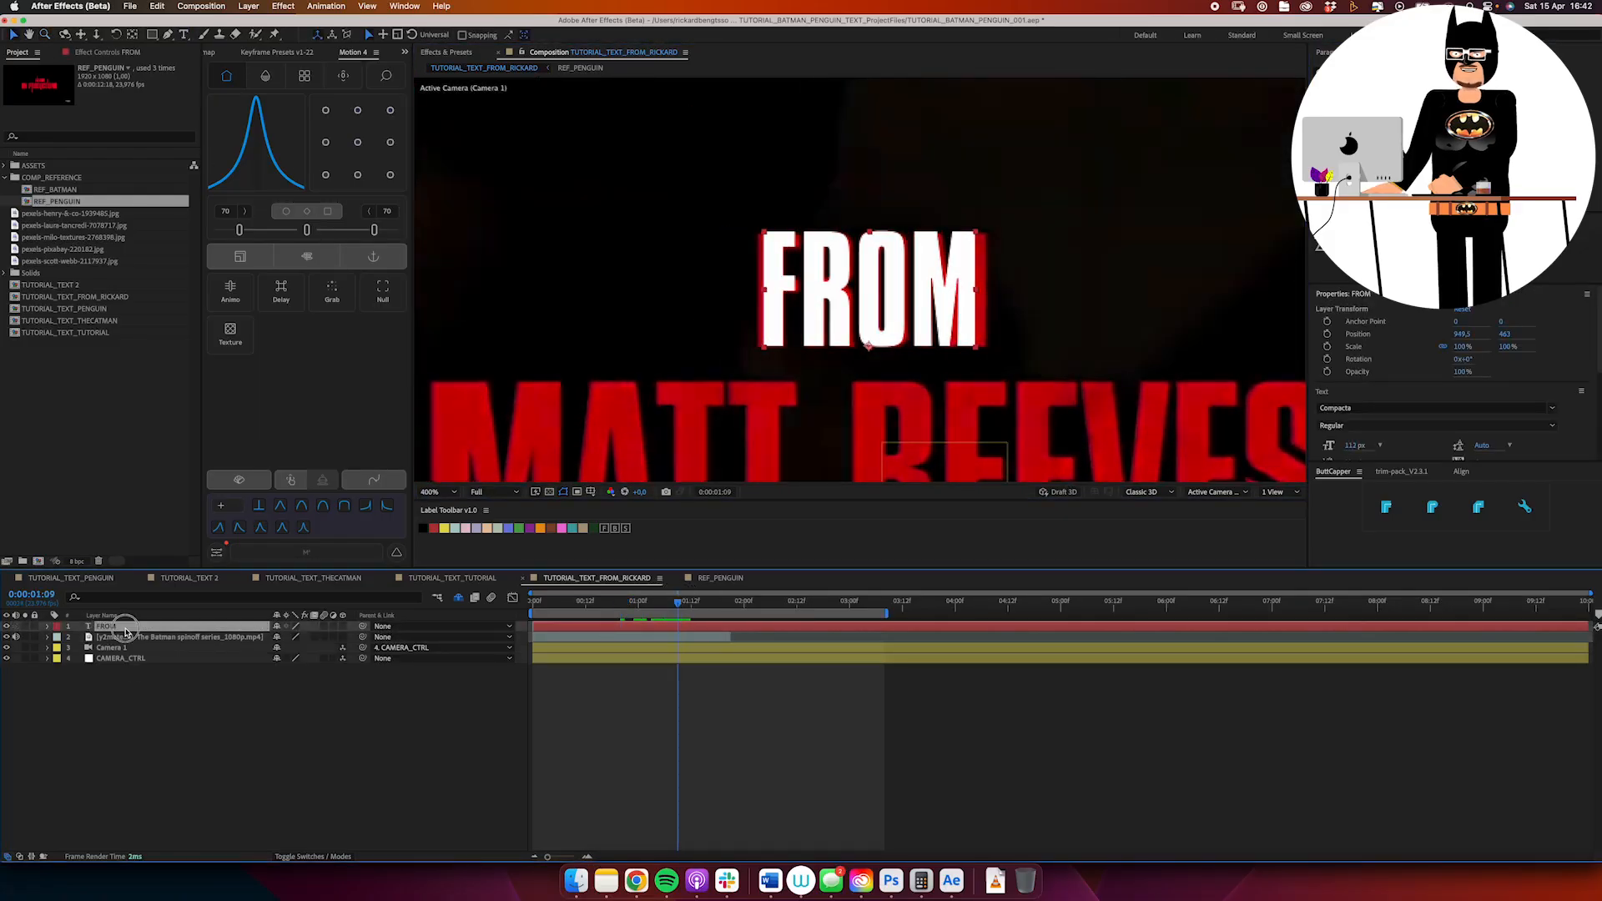
{"action": "left_click_drag", "start_coordinate": [125, 628], "coordinate": [130, 665]}
{"action": "left_click_drag", "start_coordinate": [142, 627], "coordinate": [159, 665]}
{"action": "left_click", "coordinate": [161, 649]}
{"action": "left_click", "coordinate": [343, 649]}
{"action": "left_click", "coordinate": [358, 143]}
Step: Duplicate the FROM text below it, replace the copy's text with the creator's full name and enlarge it to the reference name's height
{"action": "left_click_drag", "start_coordinate": [873, 239], "coordinate": [872, 381]}
{"action": "key", "text": "super+d"}
{"action": "scroll", "coordinate": [872, 382], "scroll_direction": "down", "scroll_amount": 1}
{"action": "double_click", "coordinate": [855, 299]}
{"action": "type", "text": "RICARD BENGT"}
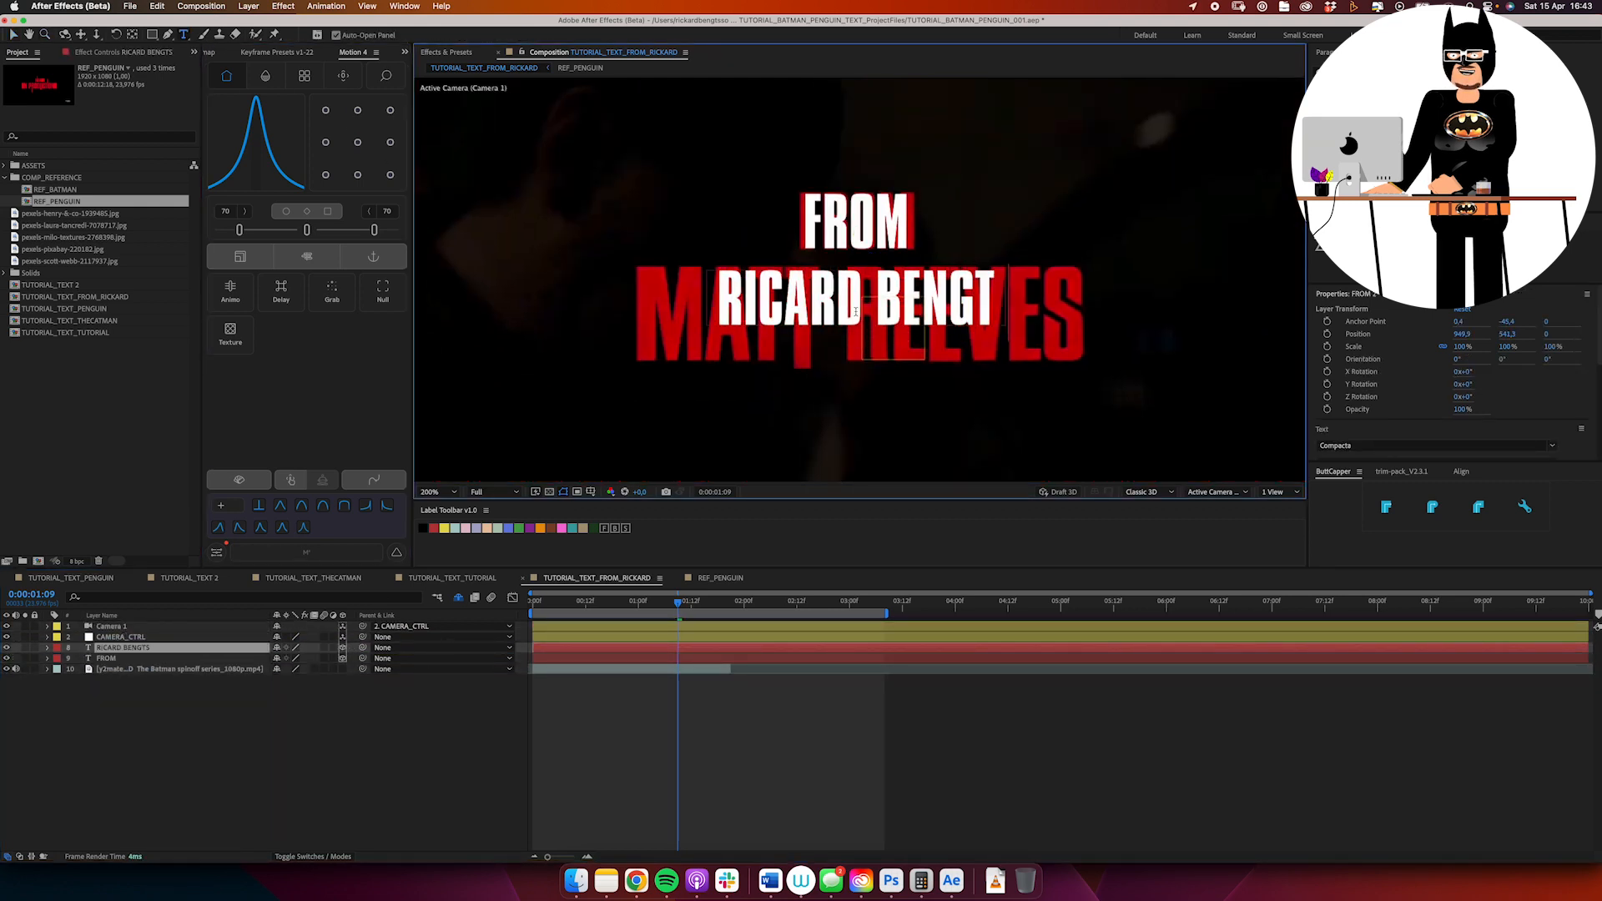
{"action": "type", "text": "SSONK"}
{"action": "key", "text": "super+a"}
{"action": "left_click_drag", "start_coordinate": [1339, 110], "coordinate": [1350, 110]}
{"action": "key", "text": "Escape"}
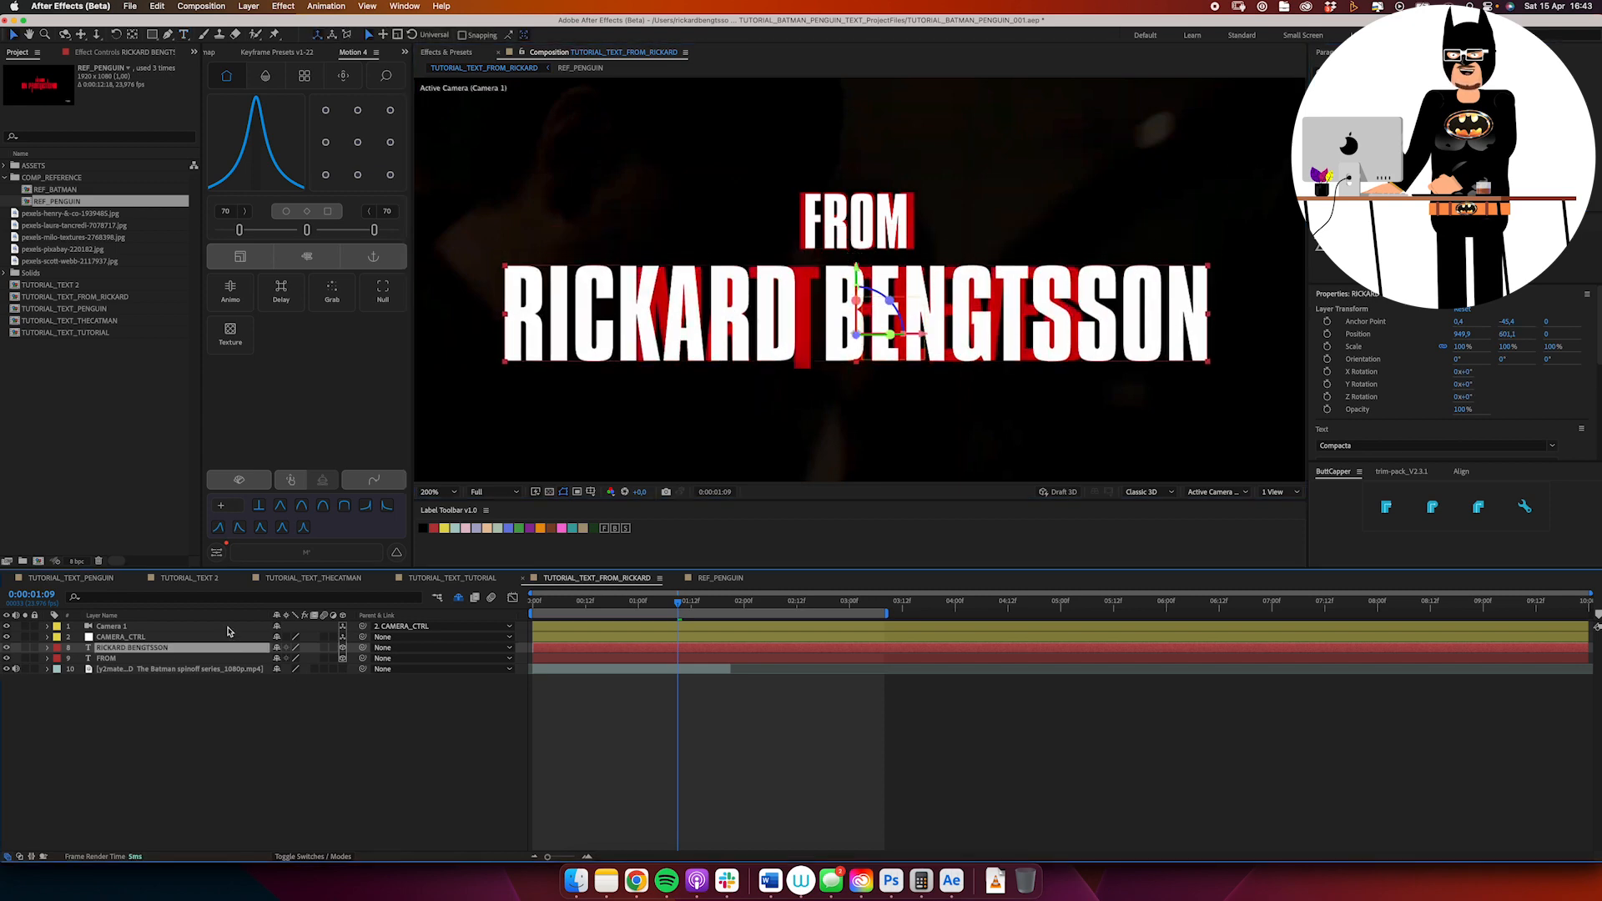
Step: Apply a red Fill effect to both text layers and hide the reference video layer
{"action": "left_click", "coordinate": [682, 579]}
{"action": "left_click", "coordinate": [678, 578]}
{"action": "left_click", "coordinate": [134, 658], "text": "shift"}
{"action": "left_click", "coordinate": [137, 670]}
{"action": "left_click", "coordinate": [6, 669]}
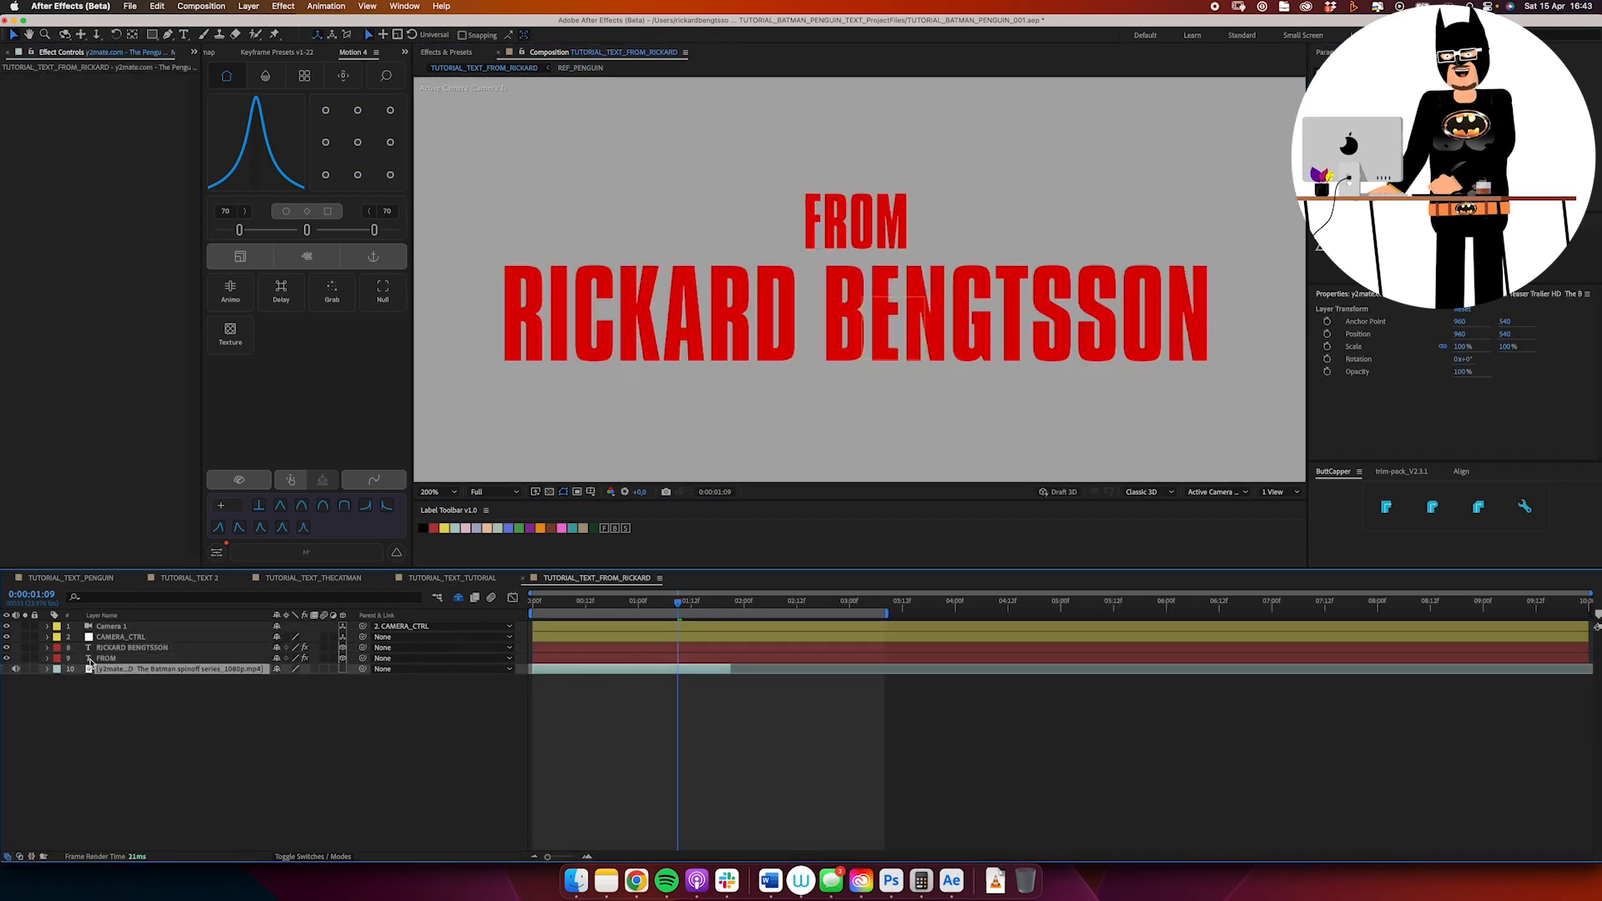
Step: Create shape outlines from the FROM and full-name text layers and delete both original text layers
{"action": "left_click", "coordinate": [107, 658]}
{"action": "left_click", "coordinate": [47, 659]}
{"action": "left_click", "coordinate": [249, 7]}
{"action": "left_click", "coordinate": [442, 402]}
{"action": "left_click", "coordinate": [860, 315]}
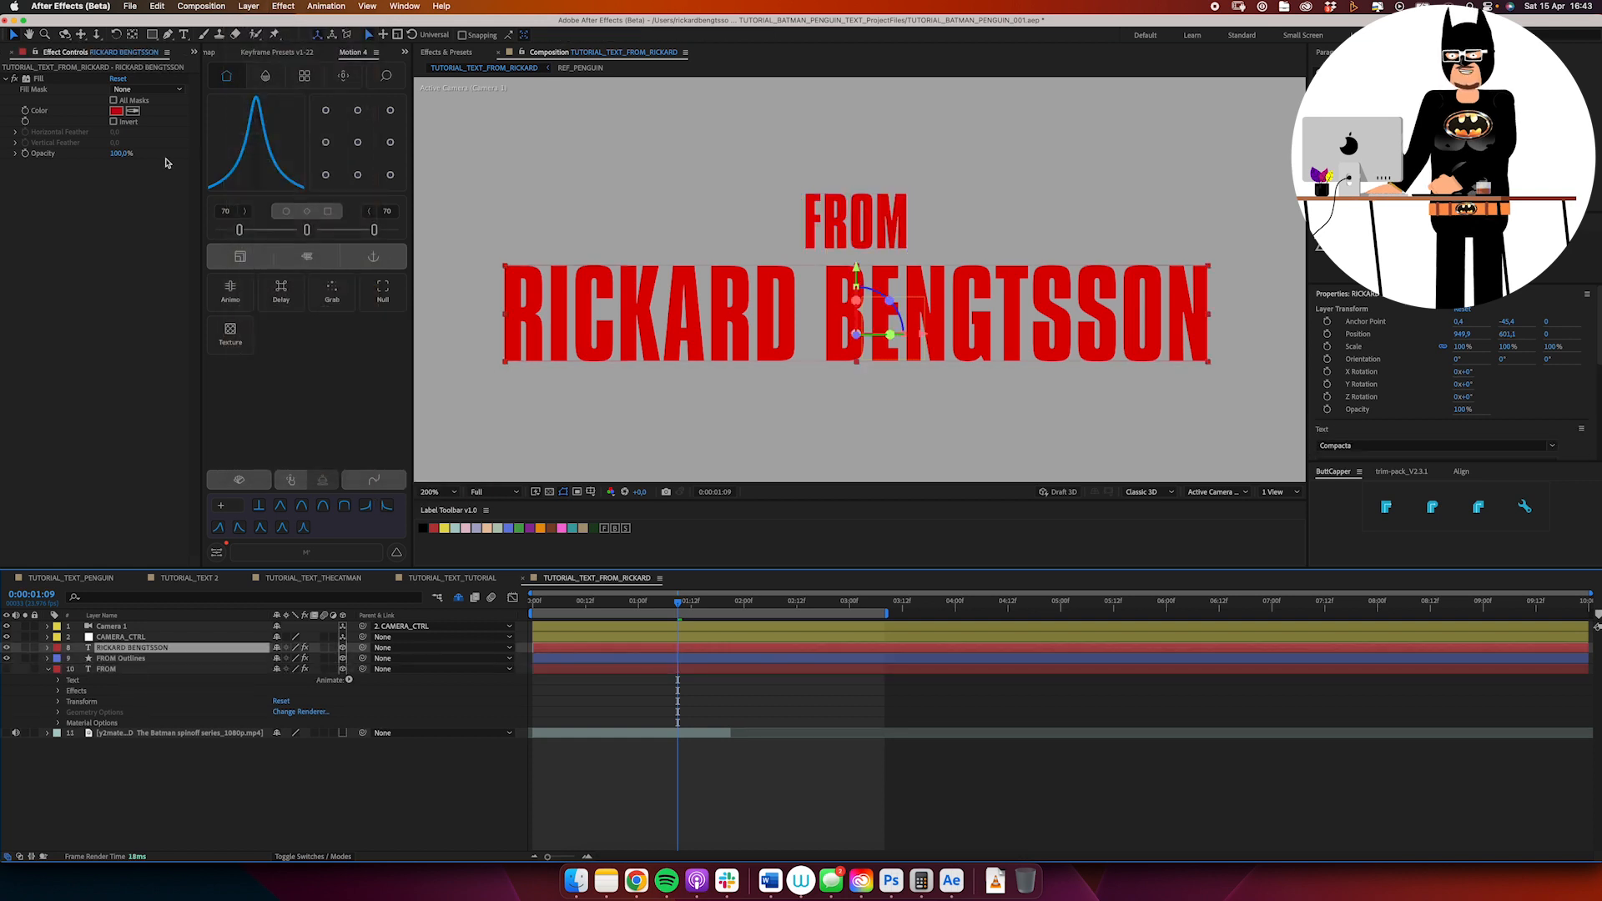
{"action": "left_click", "coordinate": [249, 6]}
{"action": "left_click", "coordinate": [438, 394]}
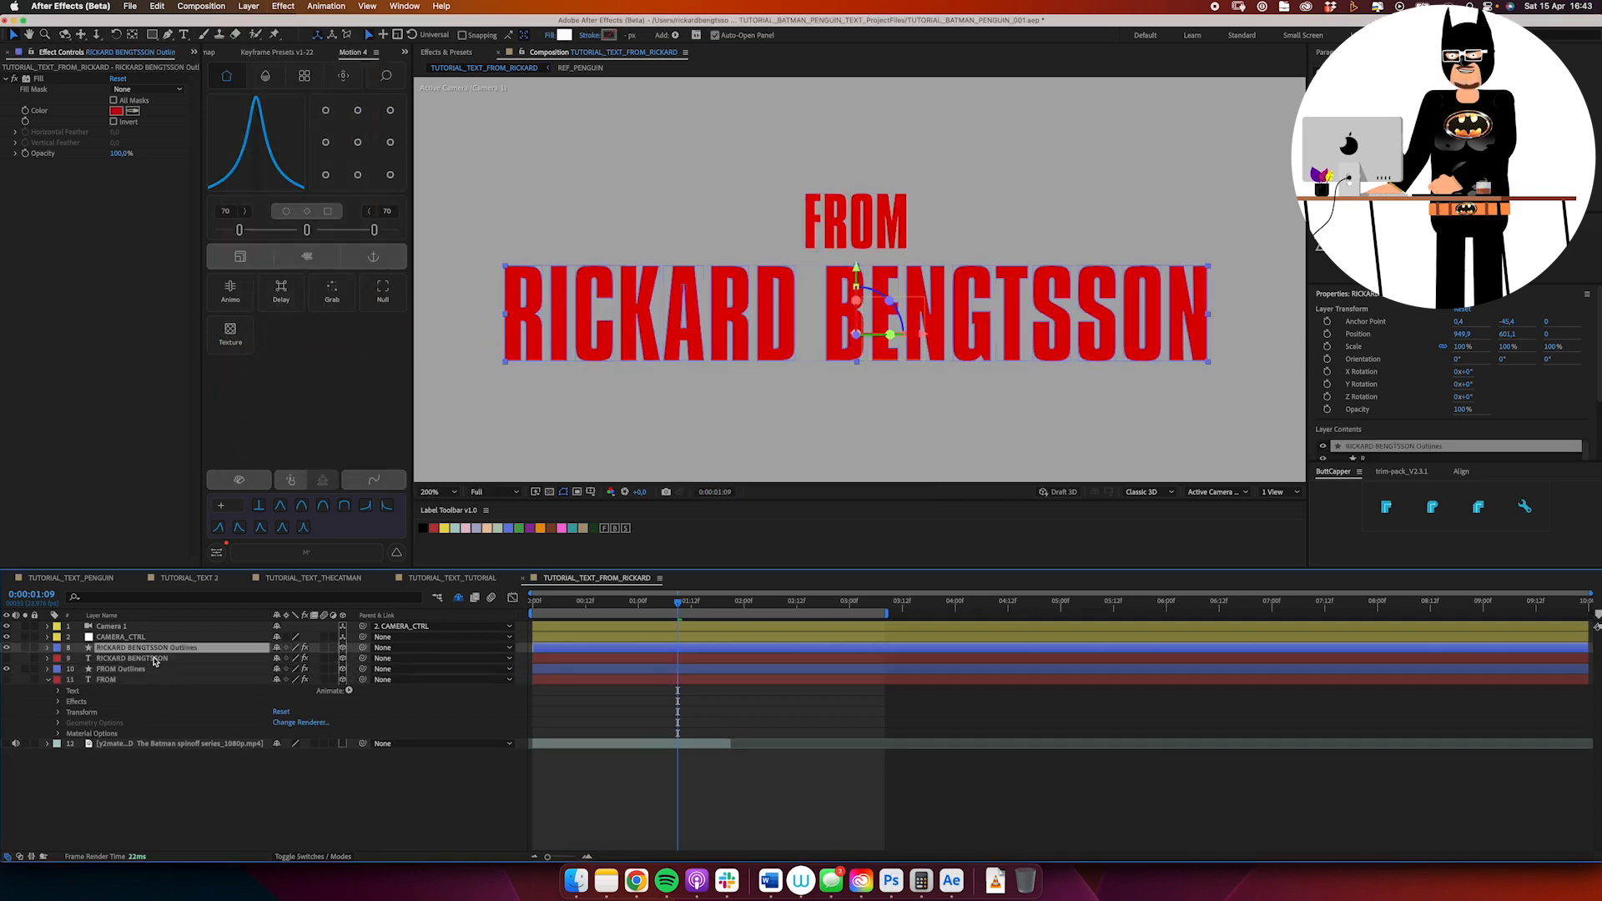
{"action": "left_click", "coordinate": [153, 658]}
{"action": "left_click", "coordinate": [159, 679], "text": "super"}
{"action": "key", "text": "Delete"}
Step: Duplicate the FROM outlines layer once per letter and rename the layers F, R and O
{"action": "left_click", "coordinate": [218, 659]}
{"action": "key", "text": "Return"}
{"action": "type", "text": "D"}
{"action": "key", "text": "Return"}
{"action": "type", "text": "F"}
{"action": "key", "text": "Return"}
{"action": "key", "text": "super+d"}
{"action": "key", "text": "Return"}
{"action": "type", "text": "R"}
{"action": "key", "text": "Return"}
{"action": "key", "text": "super+d"}
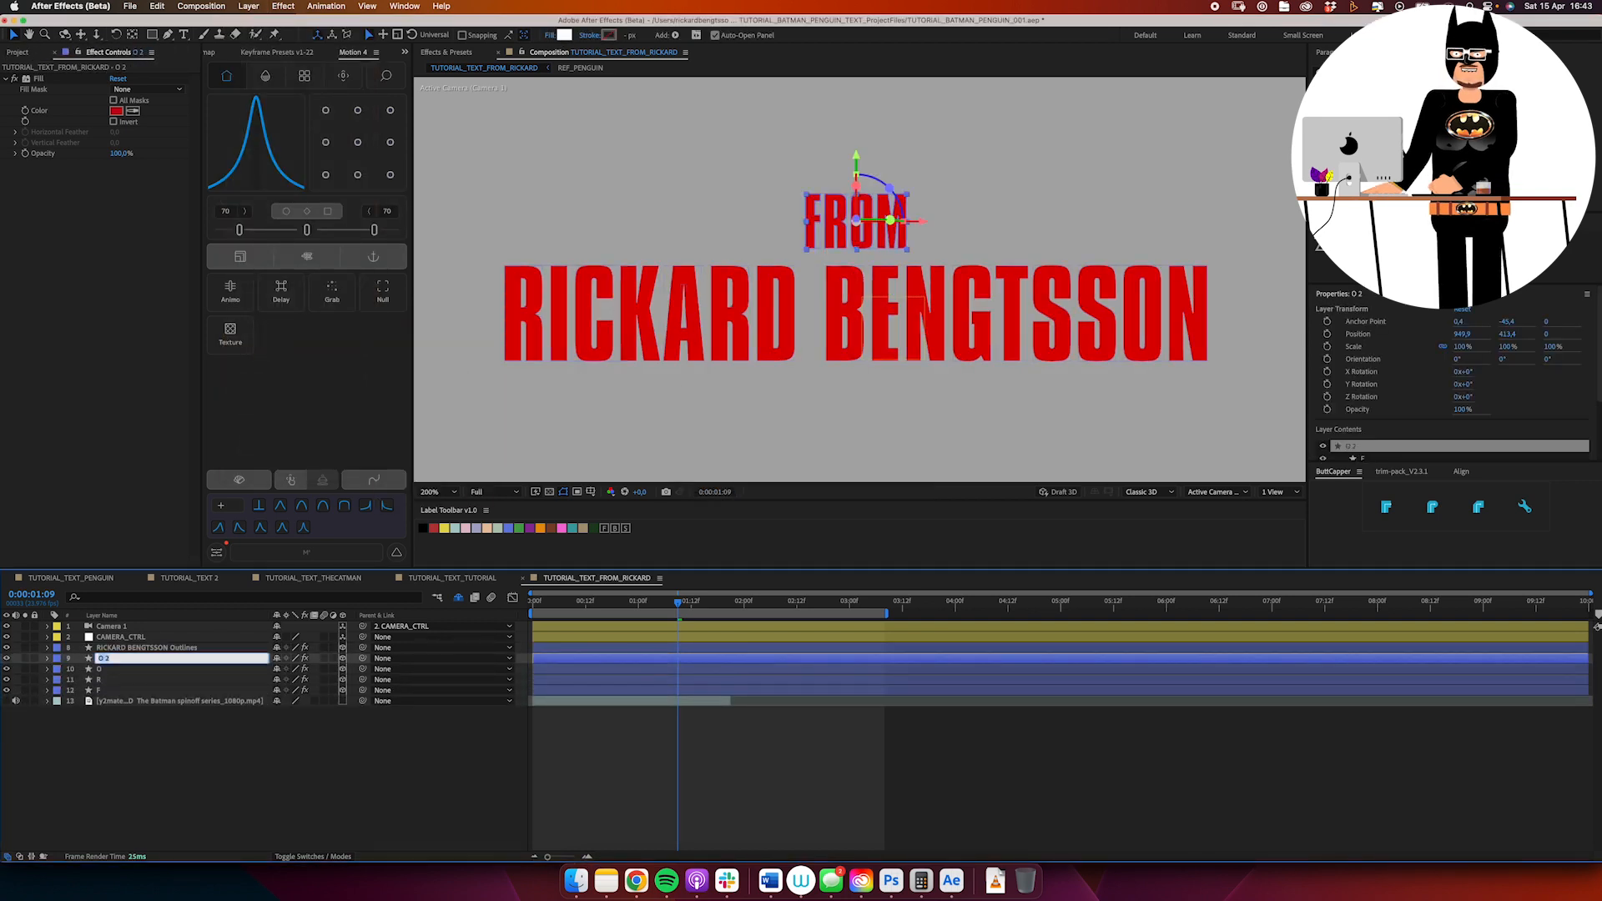